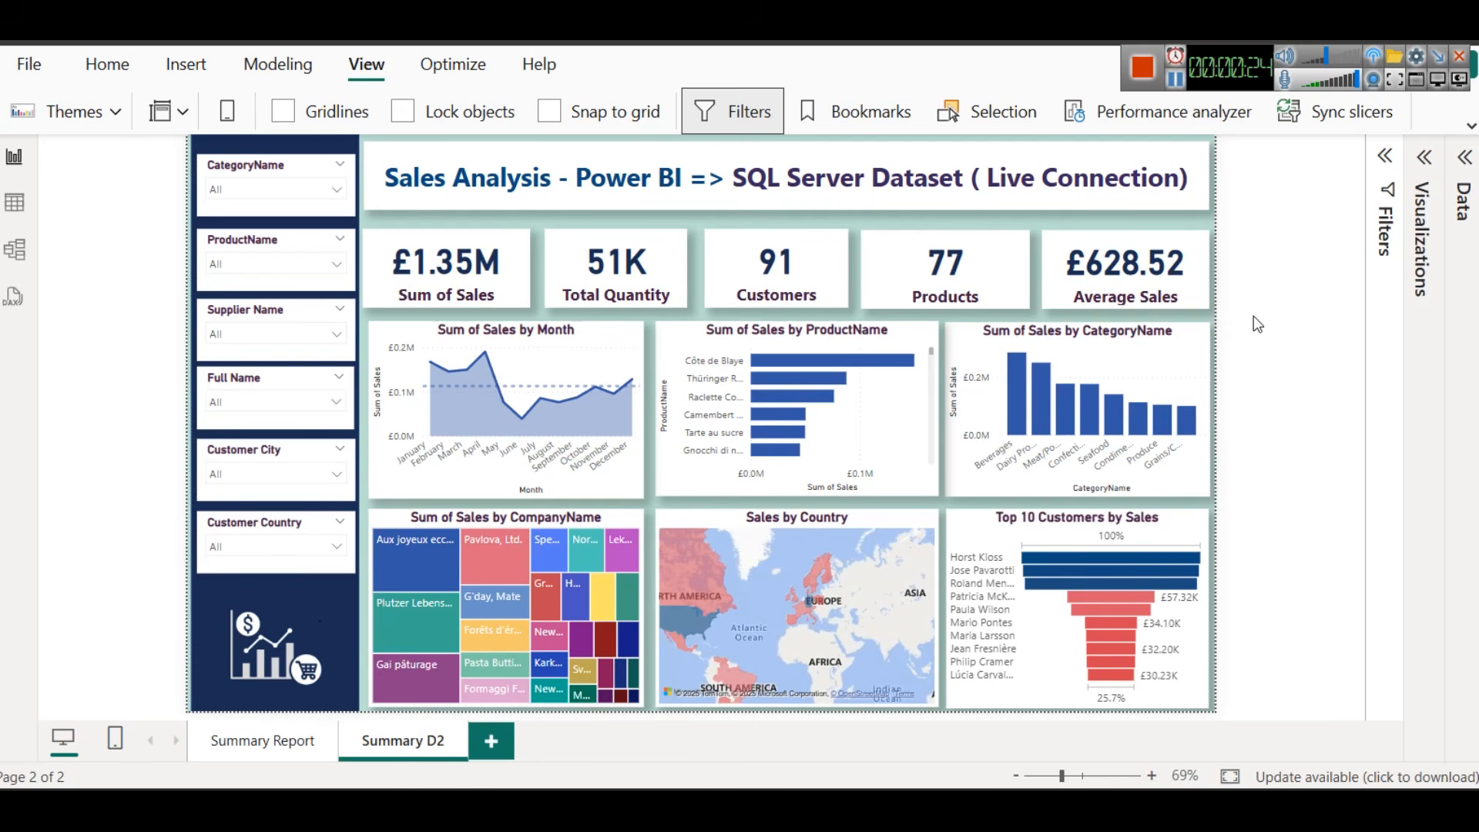
Filter the Summary D2 dashboard by the product Aniseed Syrup, and clear the product filter again
click(242, 265)
click(262, 310)
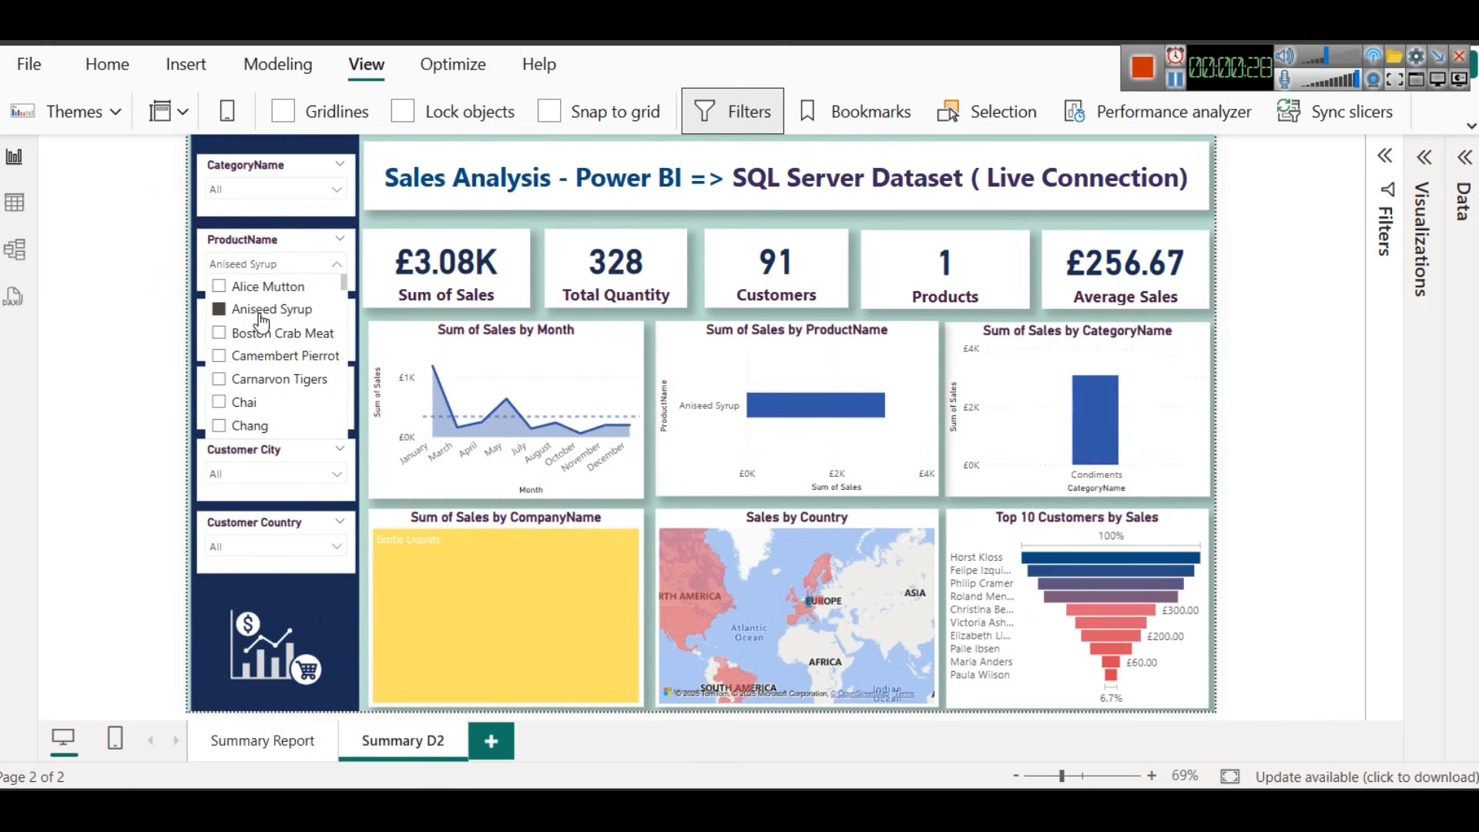
click(262, 309)
Filter the dashboard by the customer country Brazil, and clear the country filter again
click(260, 547)
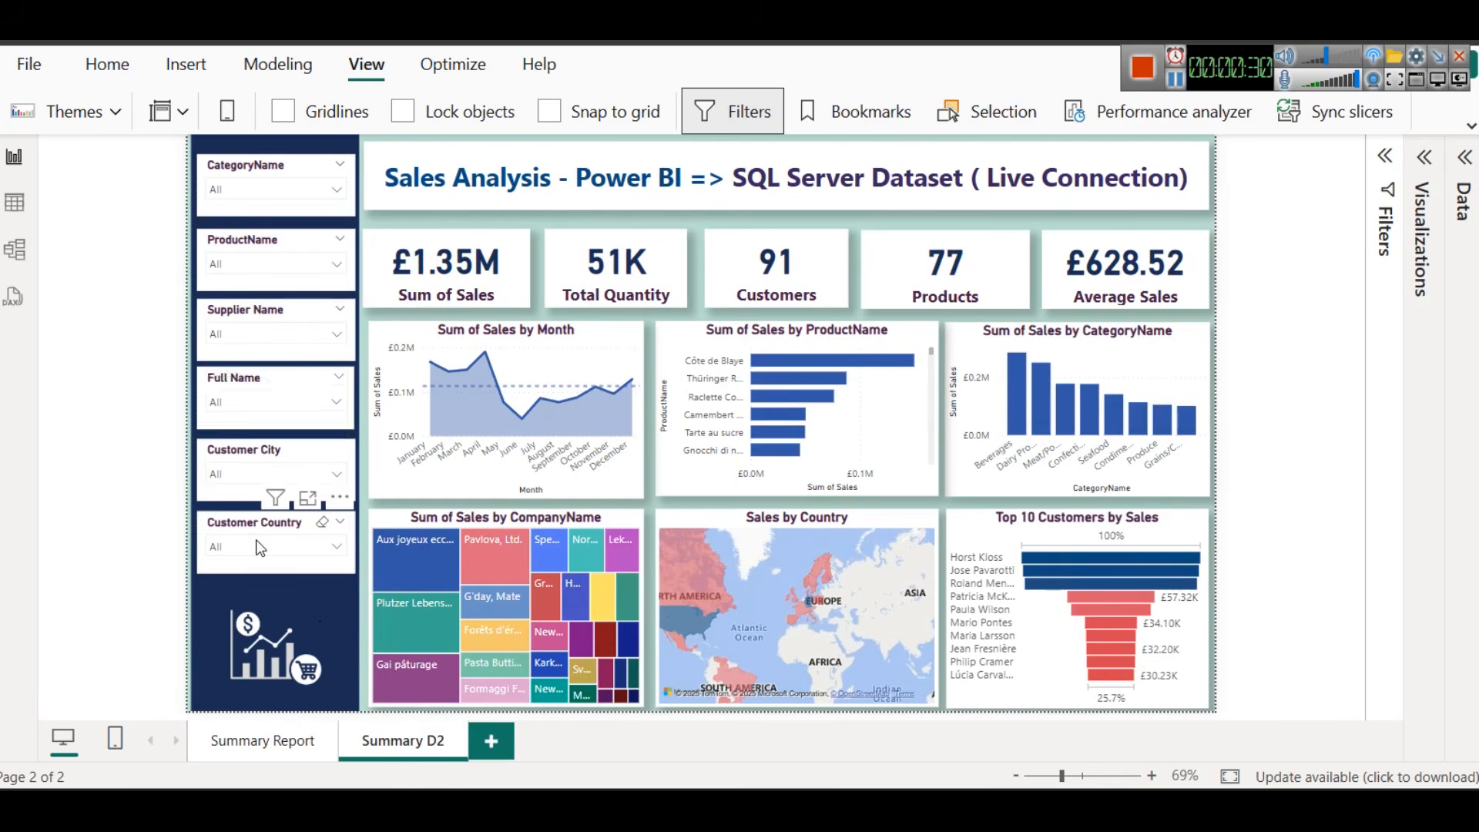
click(254, 455)
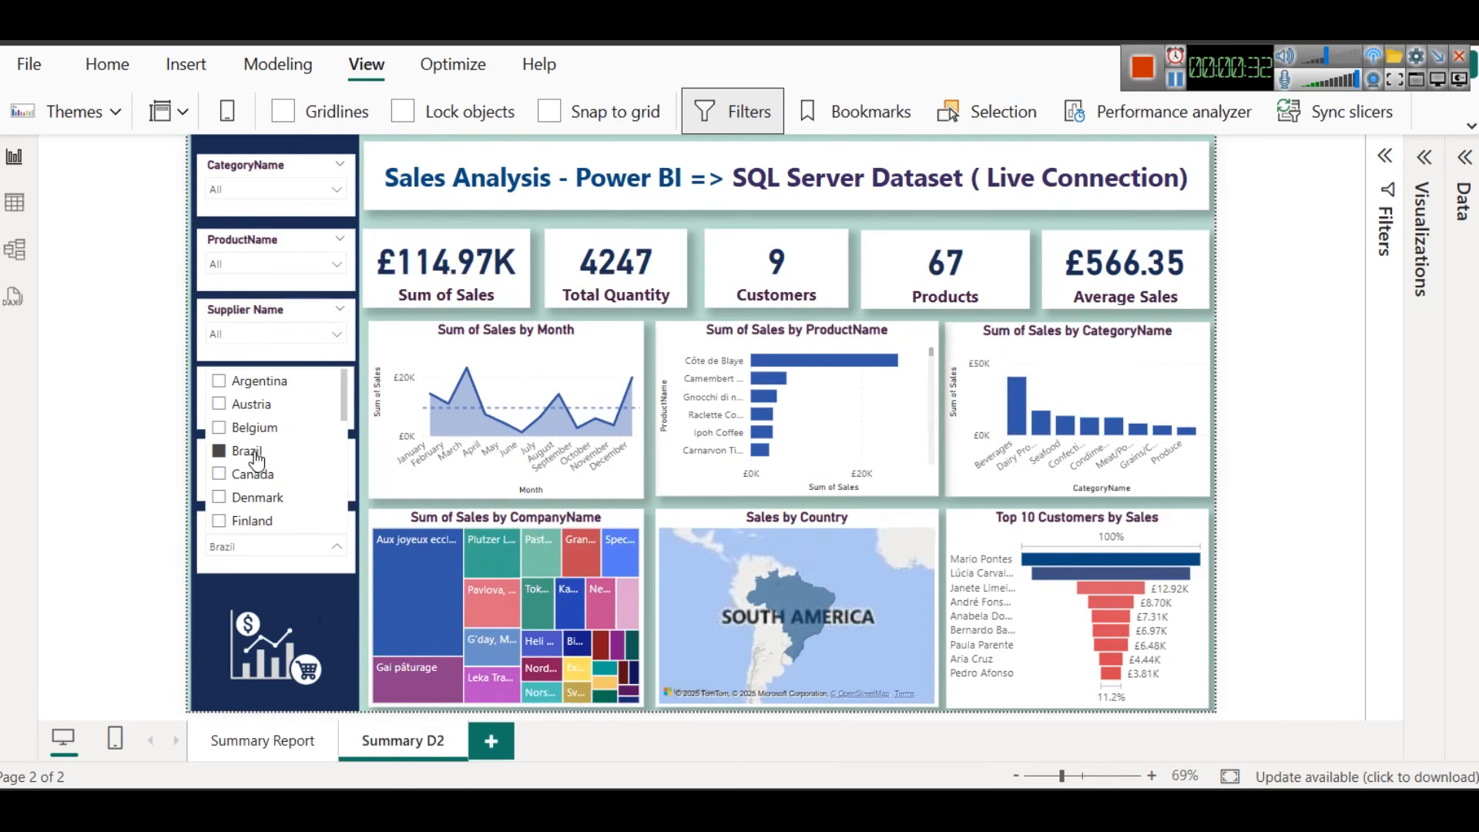
click(256, 459)
Filter the dashboard by the suppliers Cooperativa de Quesos and Exotic Liquids, and clear the supplier filter again
click(260, 333)
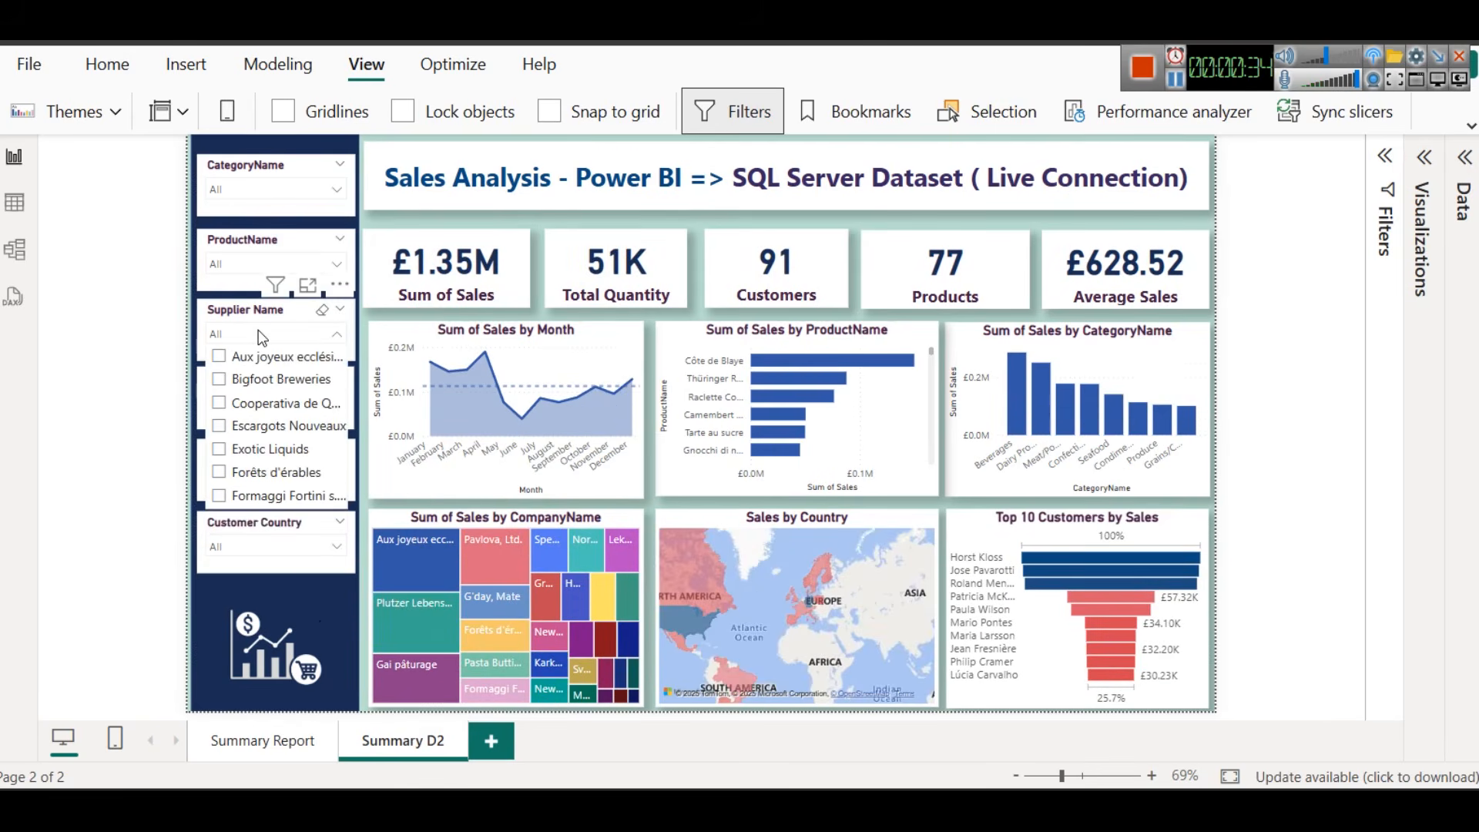
click(291, 406)
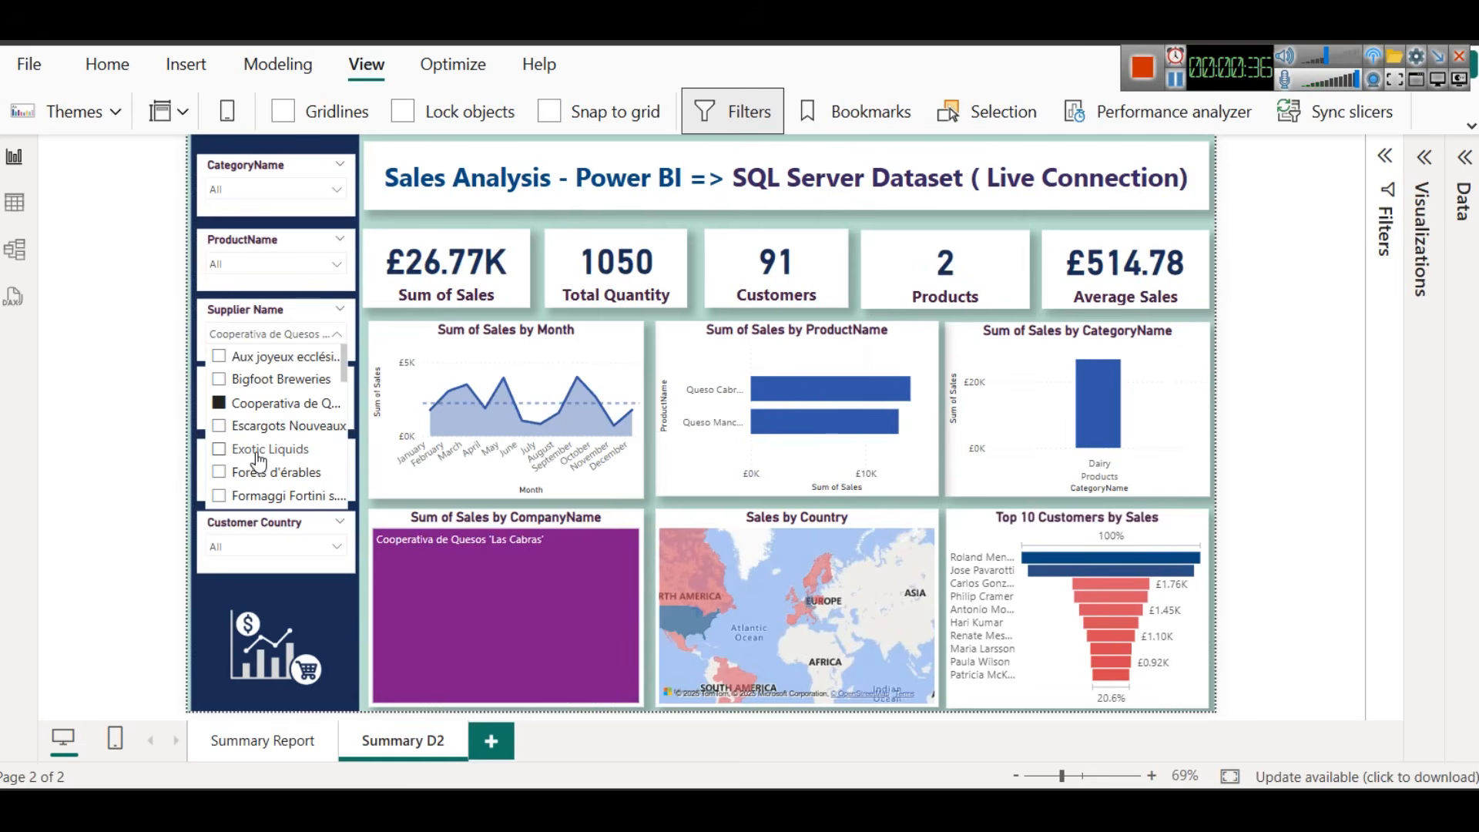
click(259, 456)
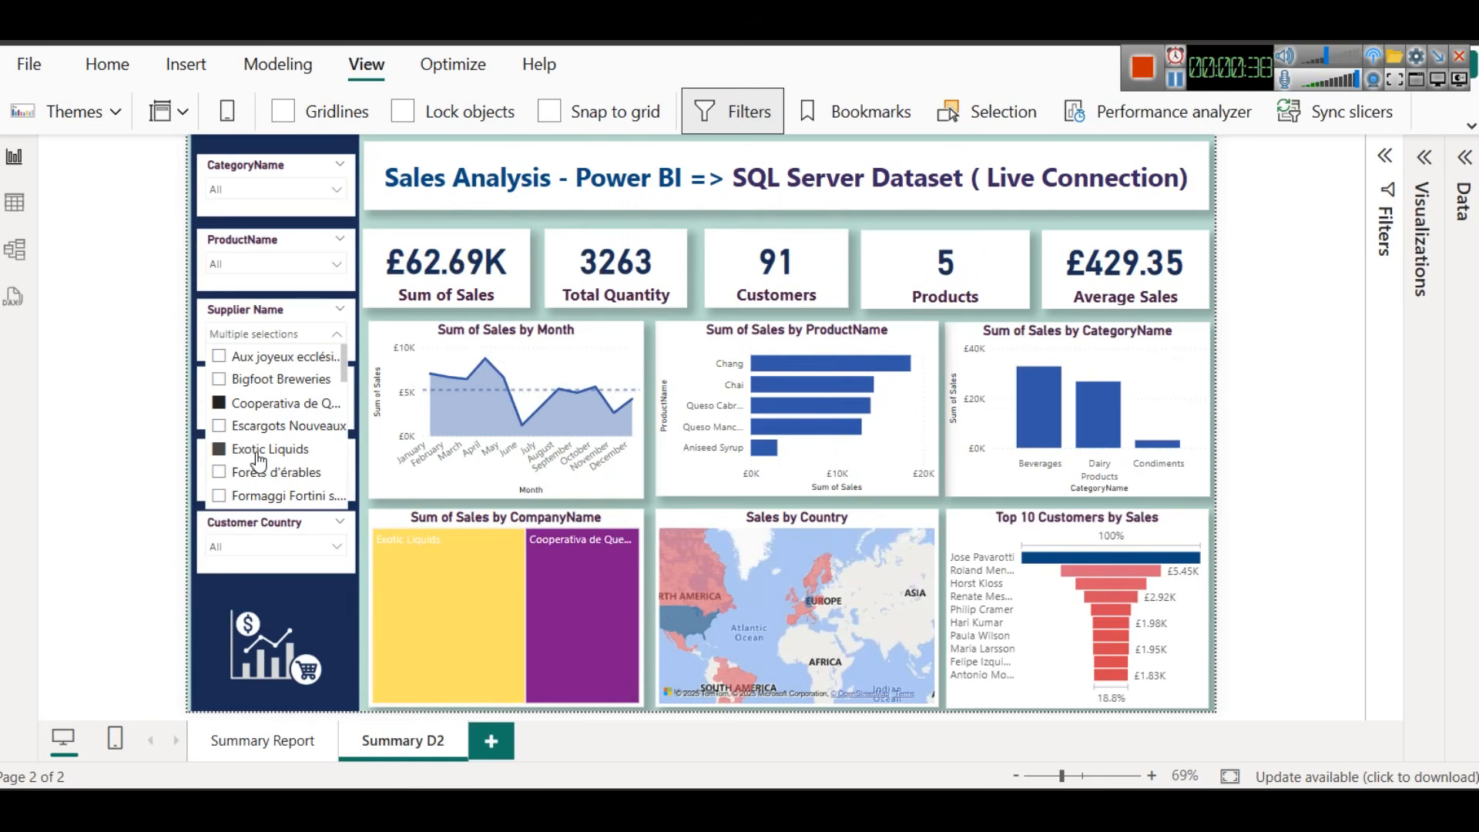
click(256, 460)
Browse the product names, filter the dashboard by the Beverages and Dairy Products categories together, and clear the category filter
click(246, 265)
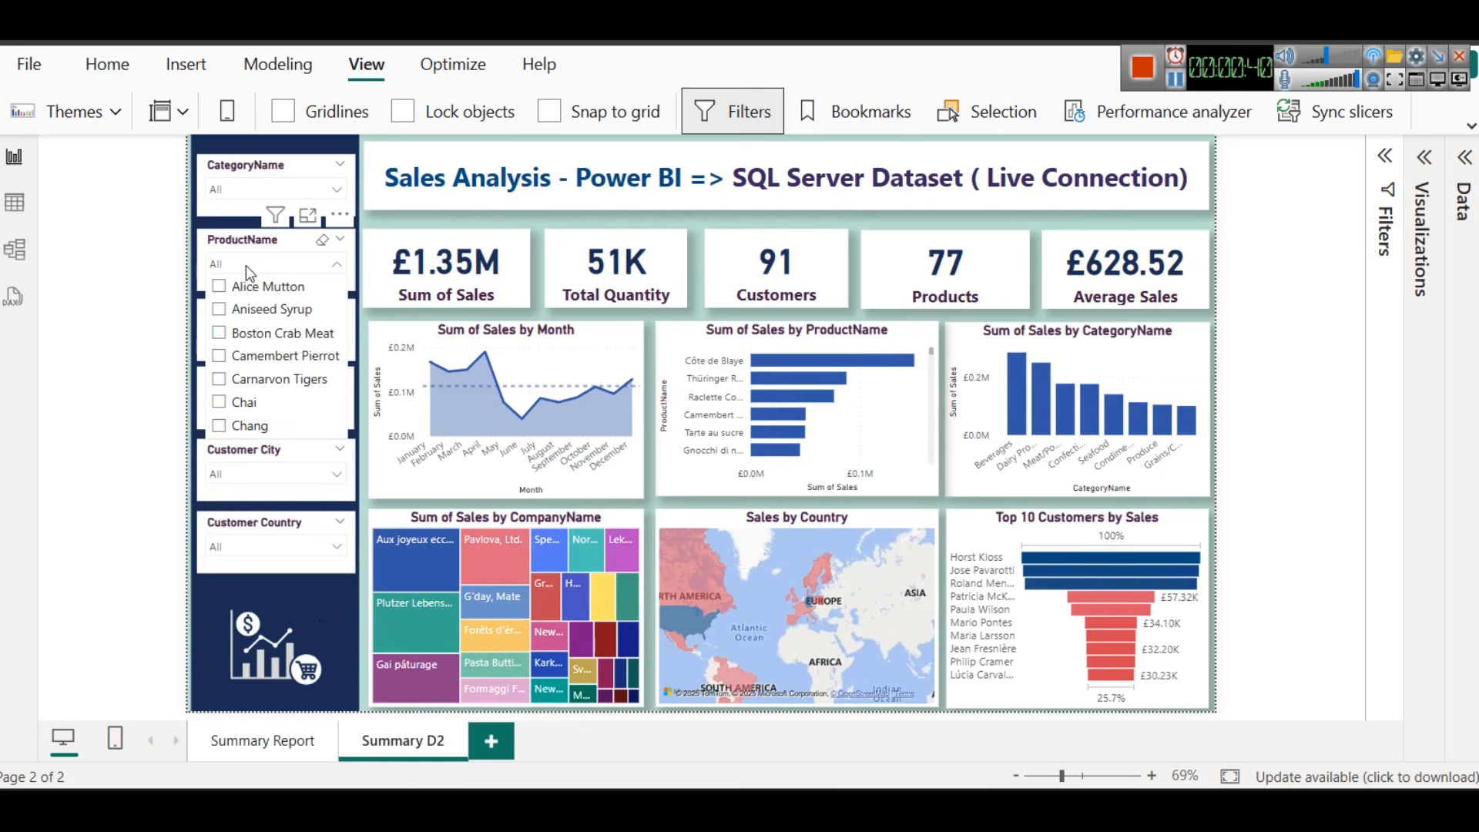
scroll(262, 432, down, 3)
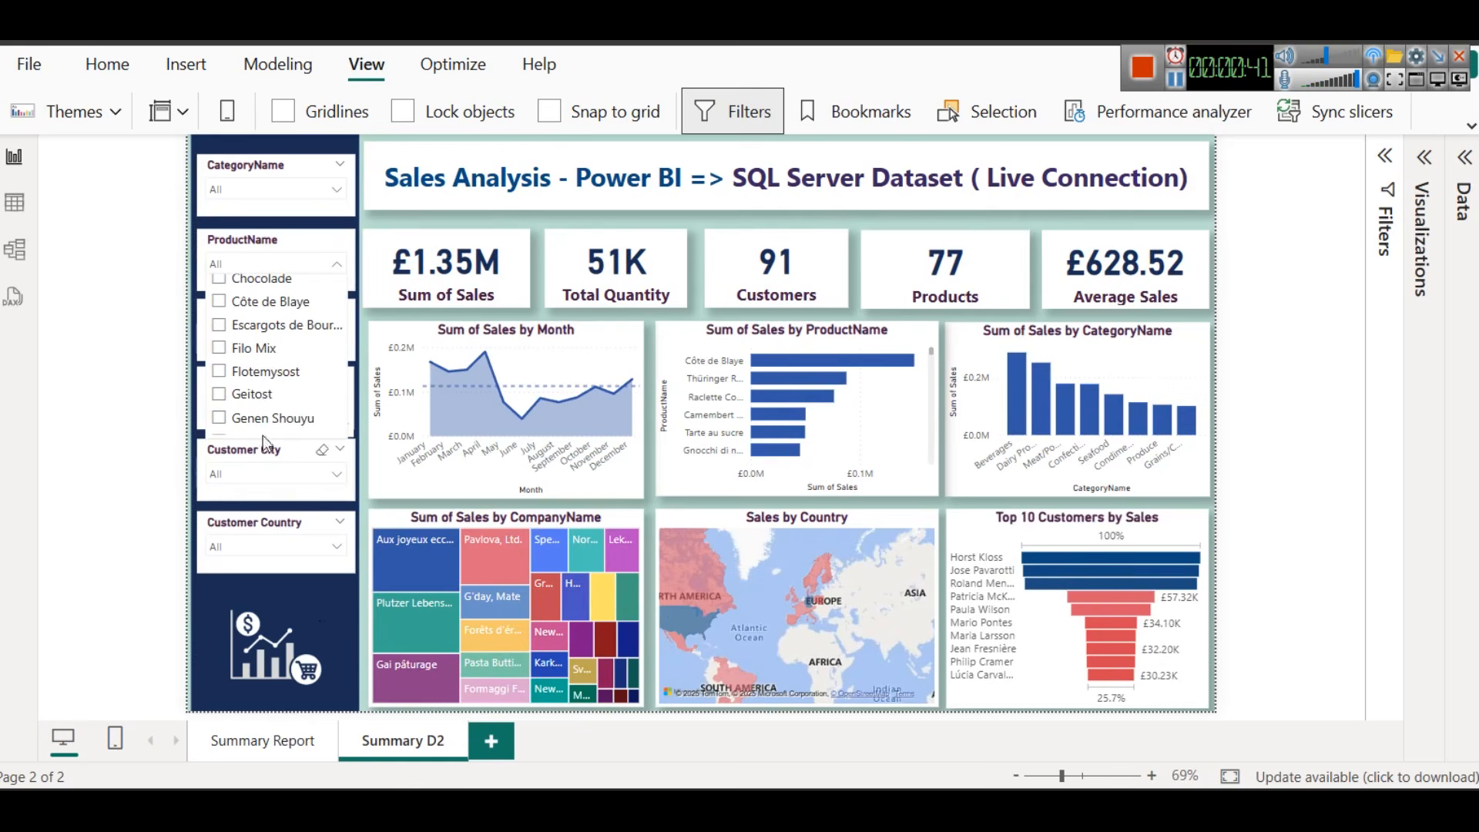
click(247, 189)
click(257, 213)
ctrl+click(264, 282)
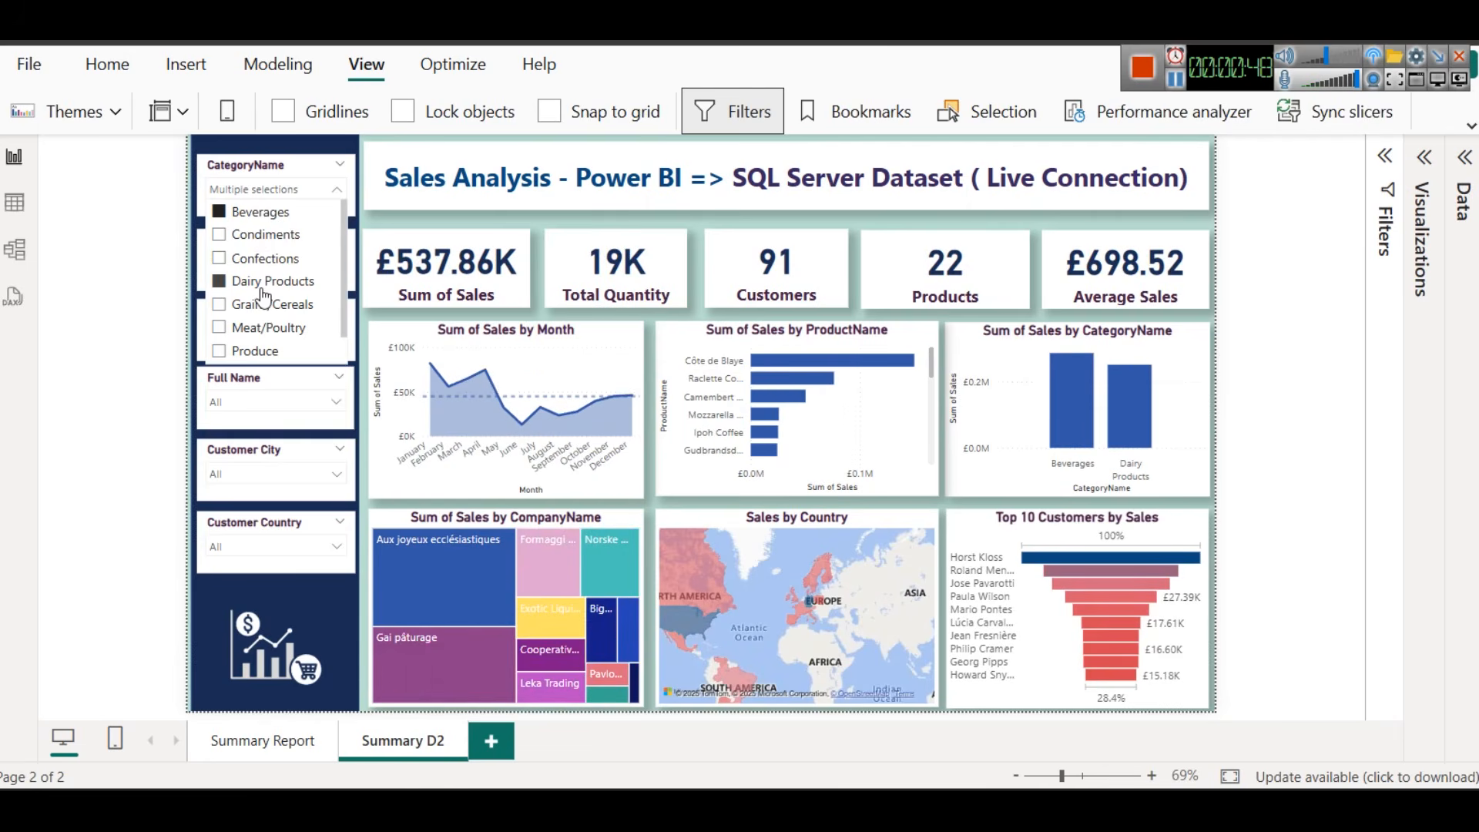
click(251, 212)
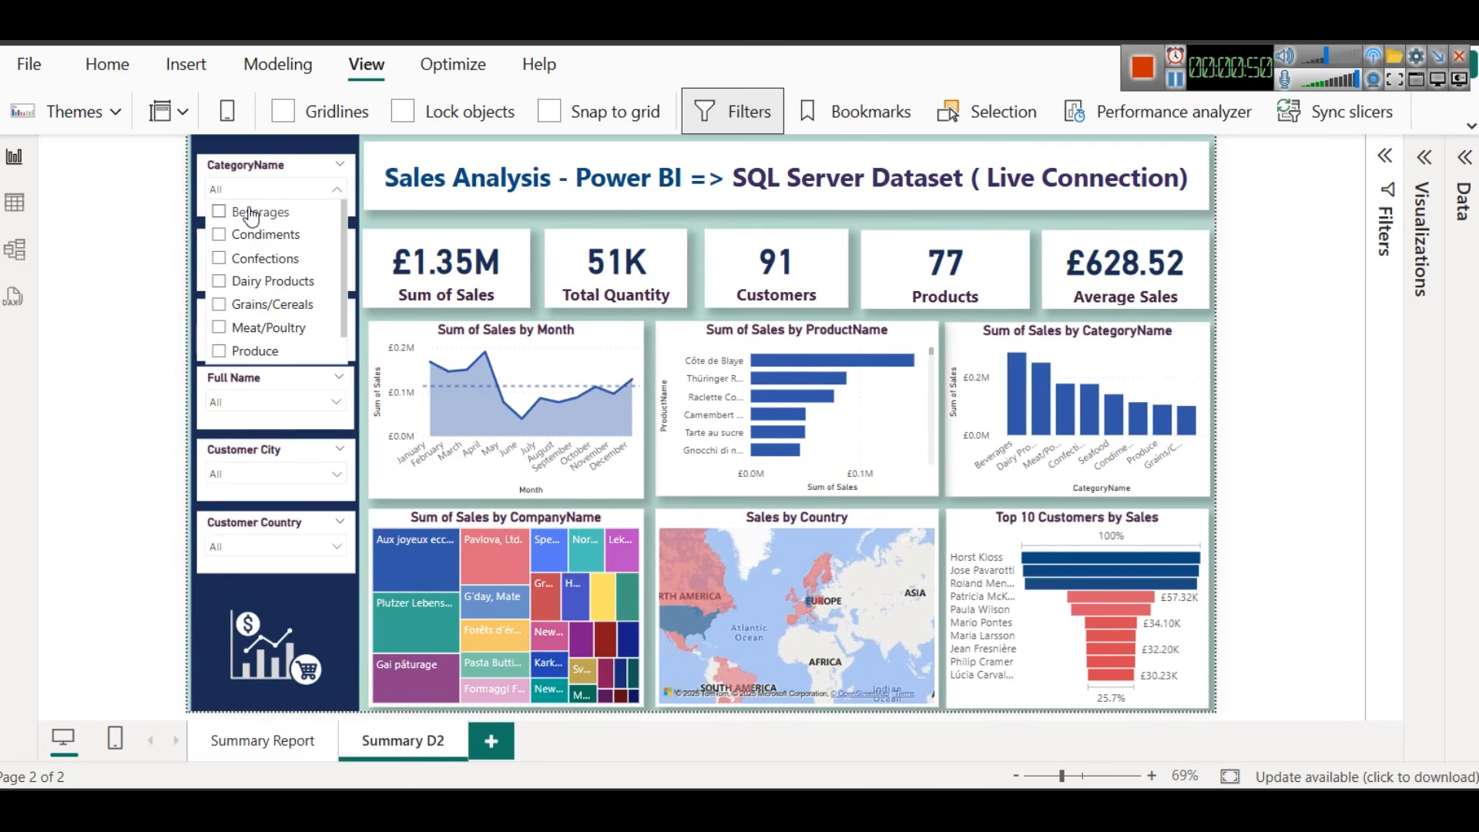
click(1273, 240)
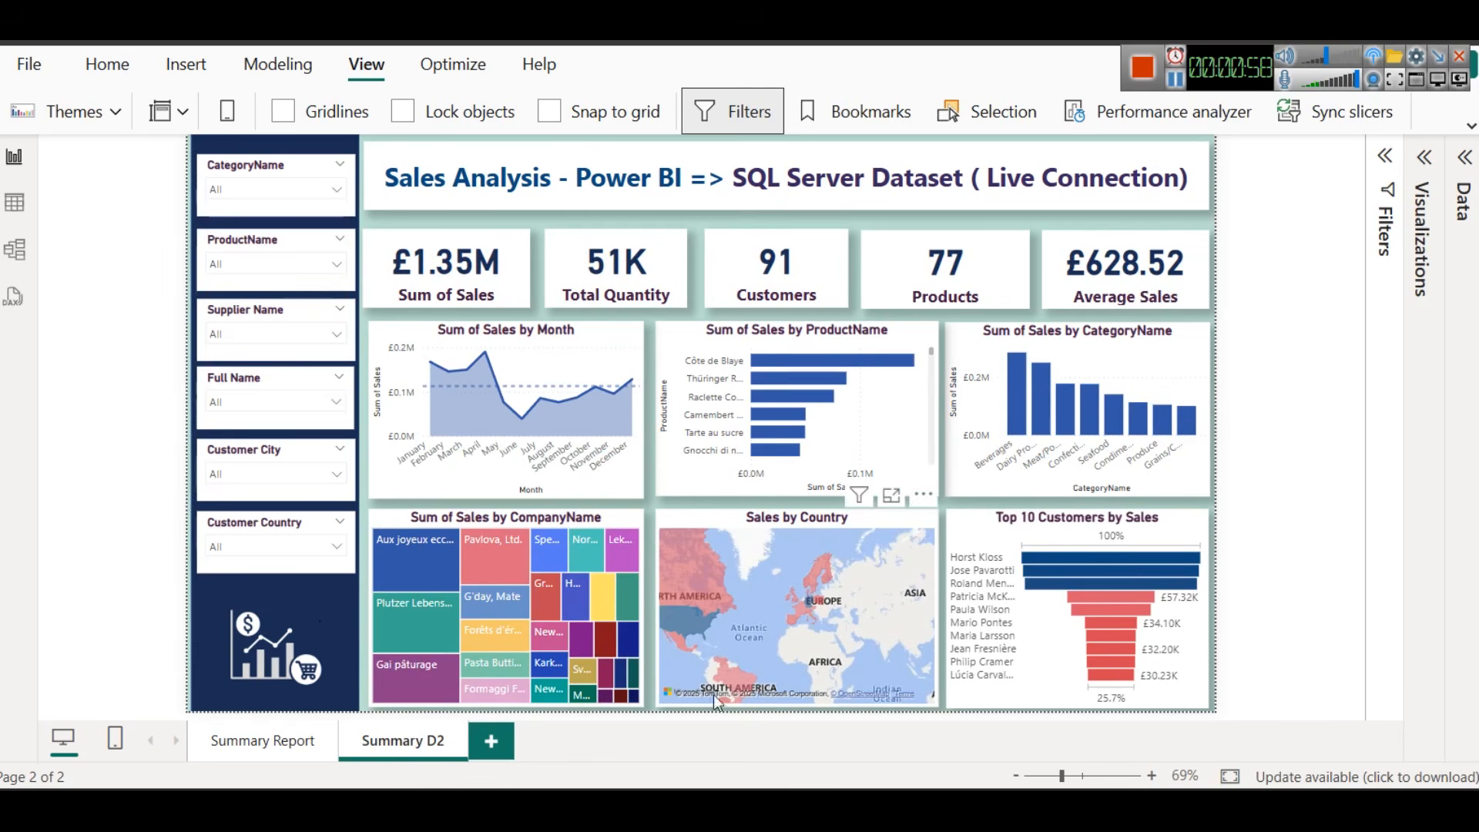
Switch to SQL Server Management Studio and collapse the northwind database in the Object Explorer
click(510, 737)
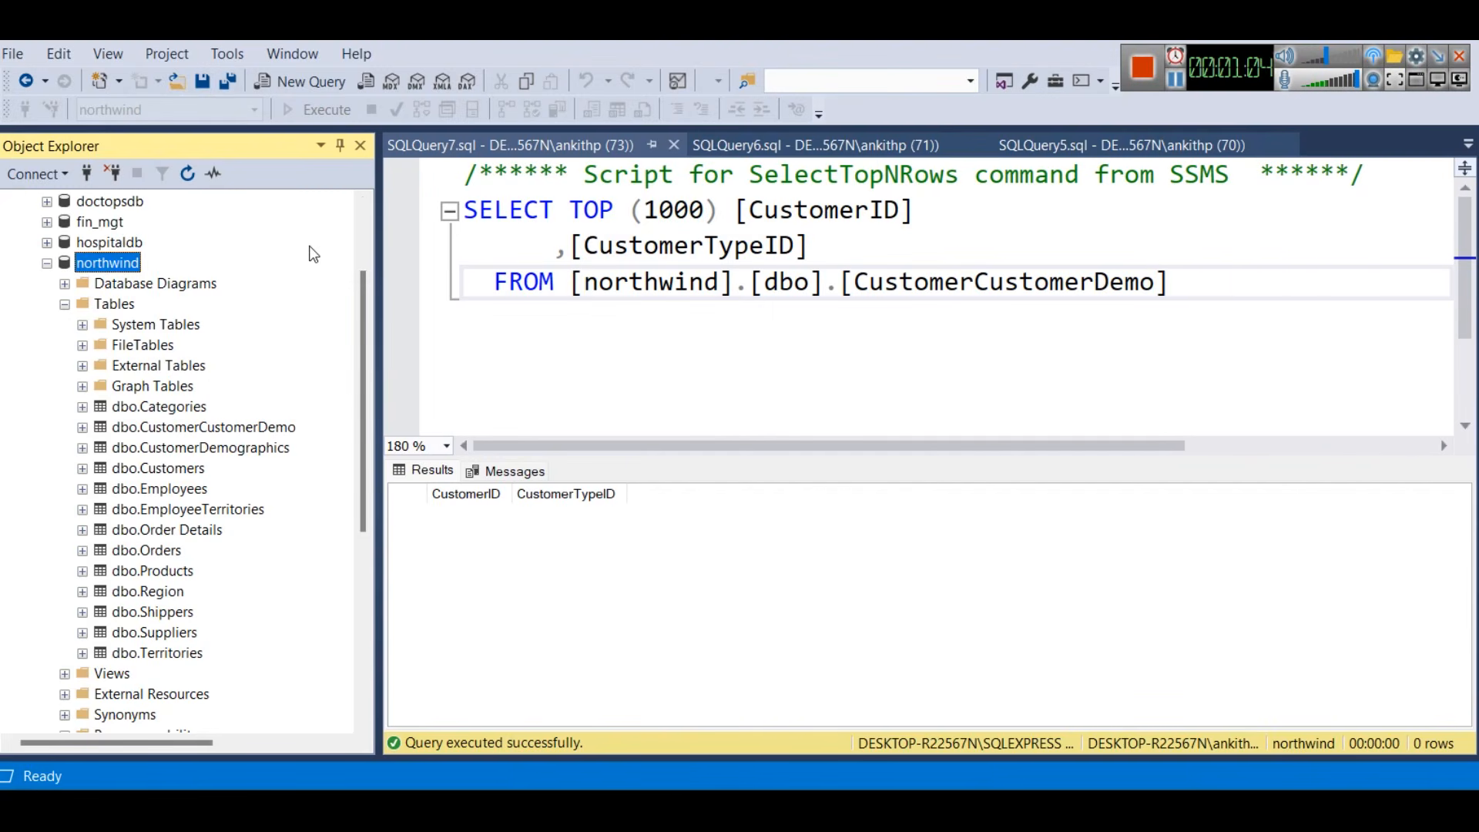
click(47, 263)
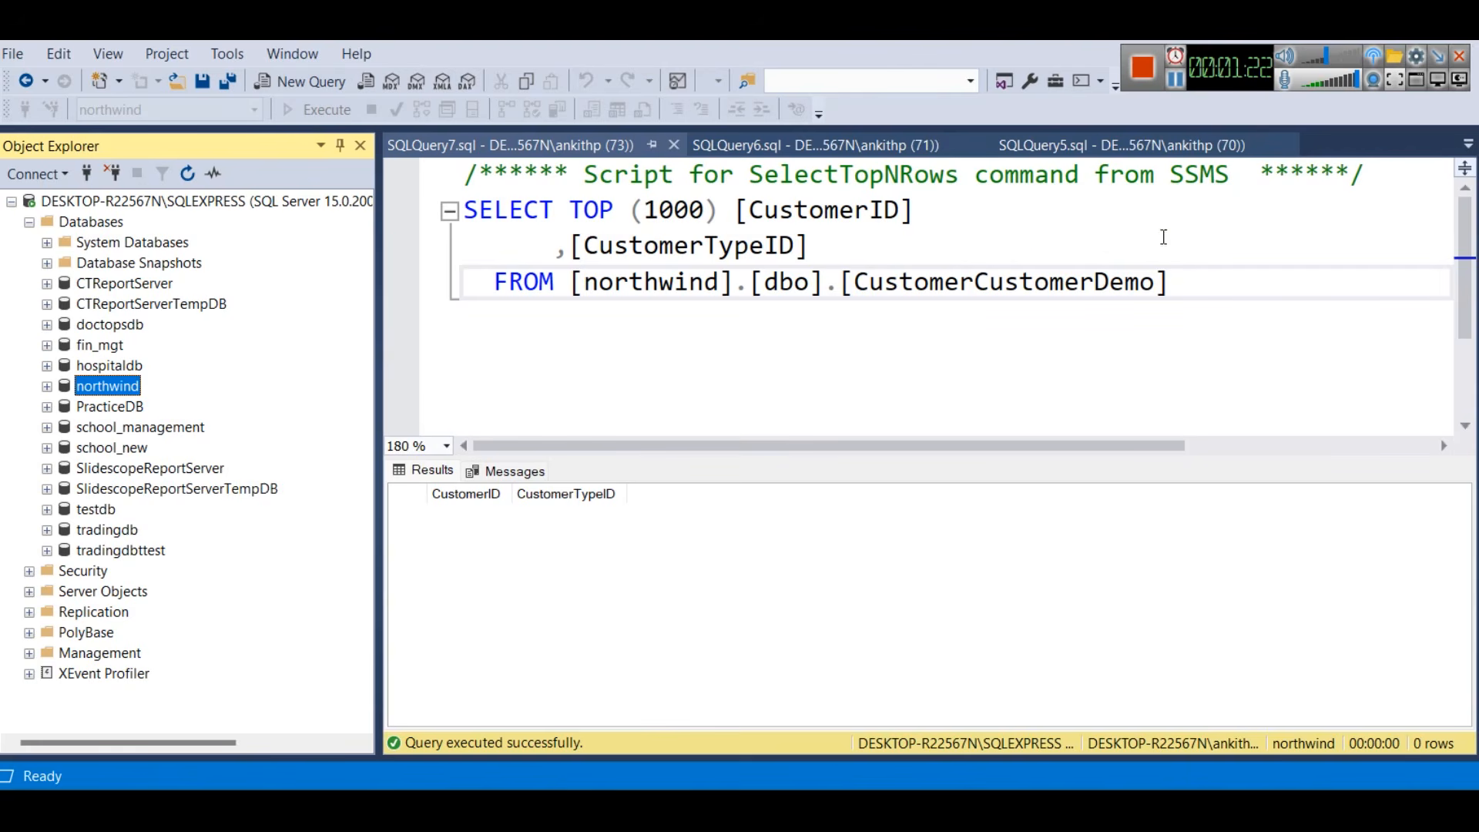
click(1175, 80)
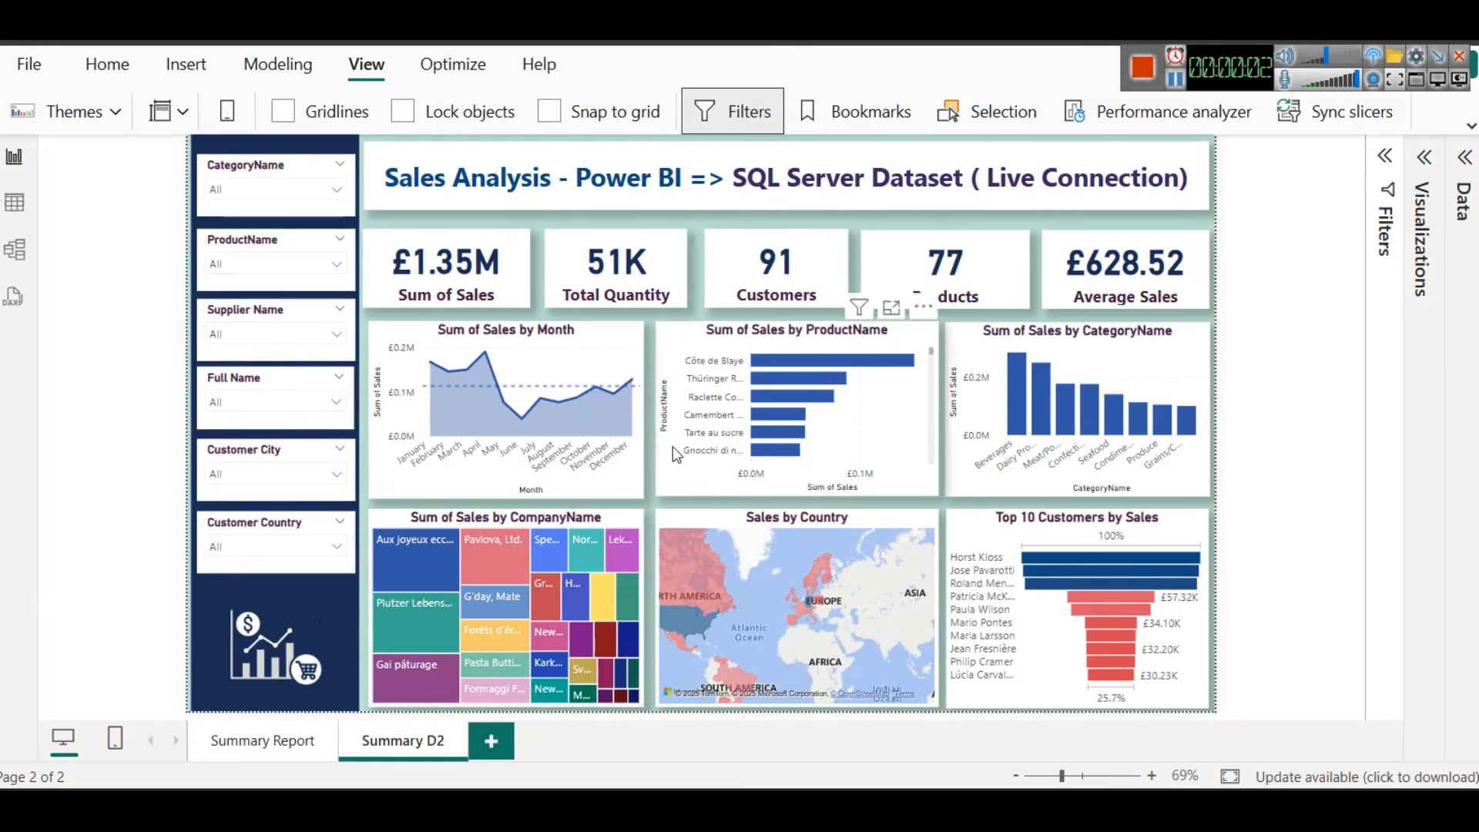
Search Windows for "sql" and launch SQL Server Management Studio 19
key(super)
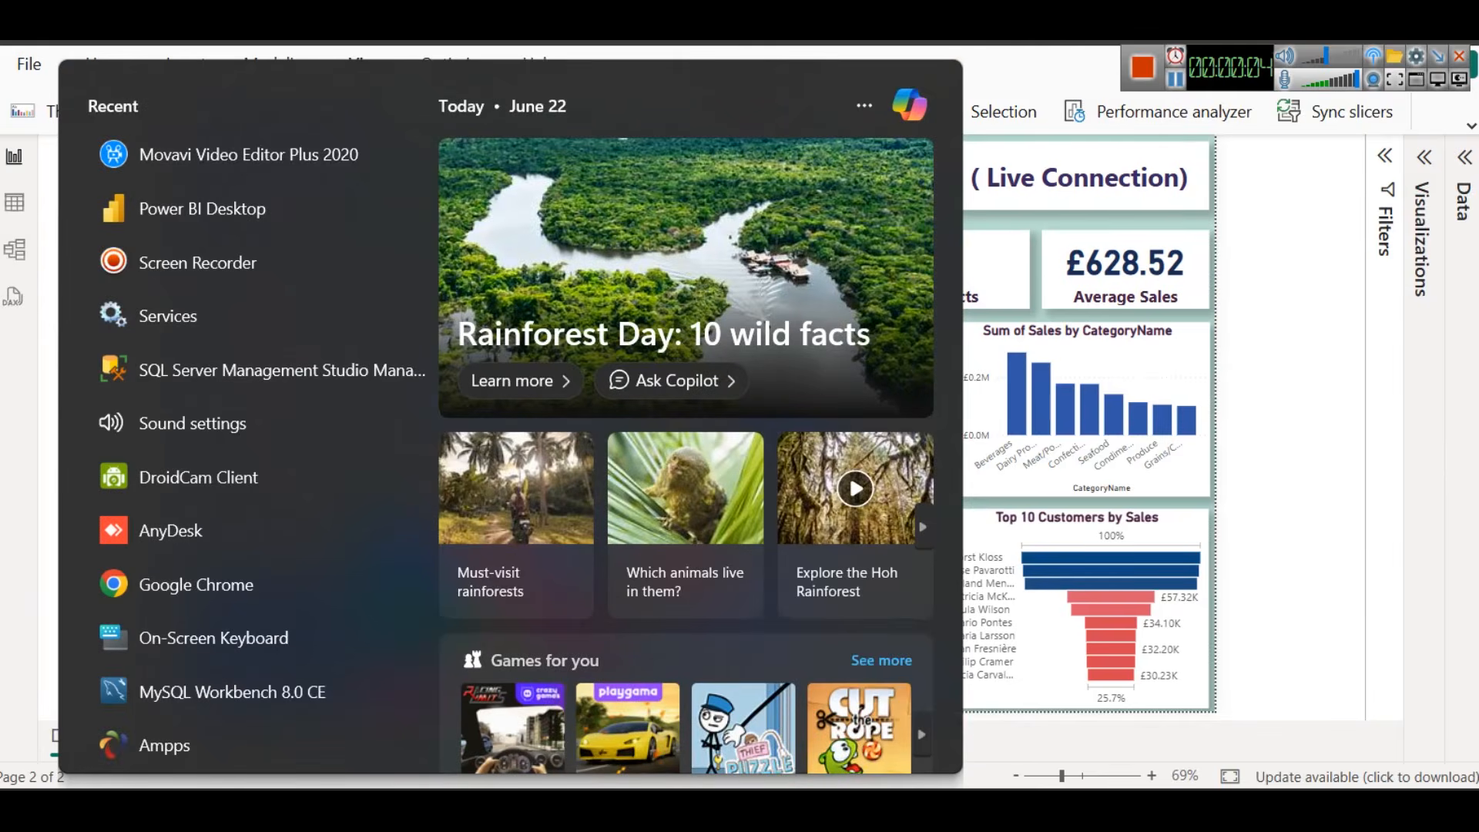
text(sql)
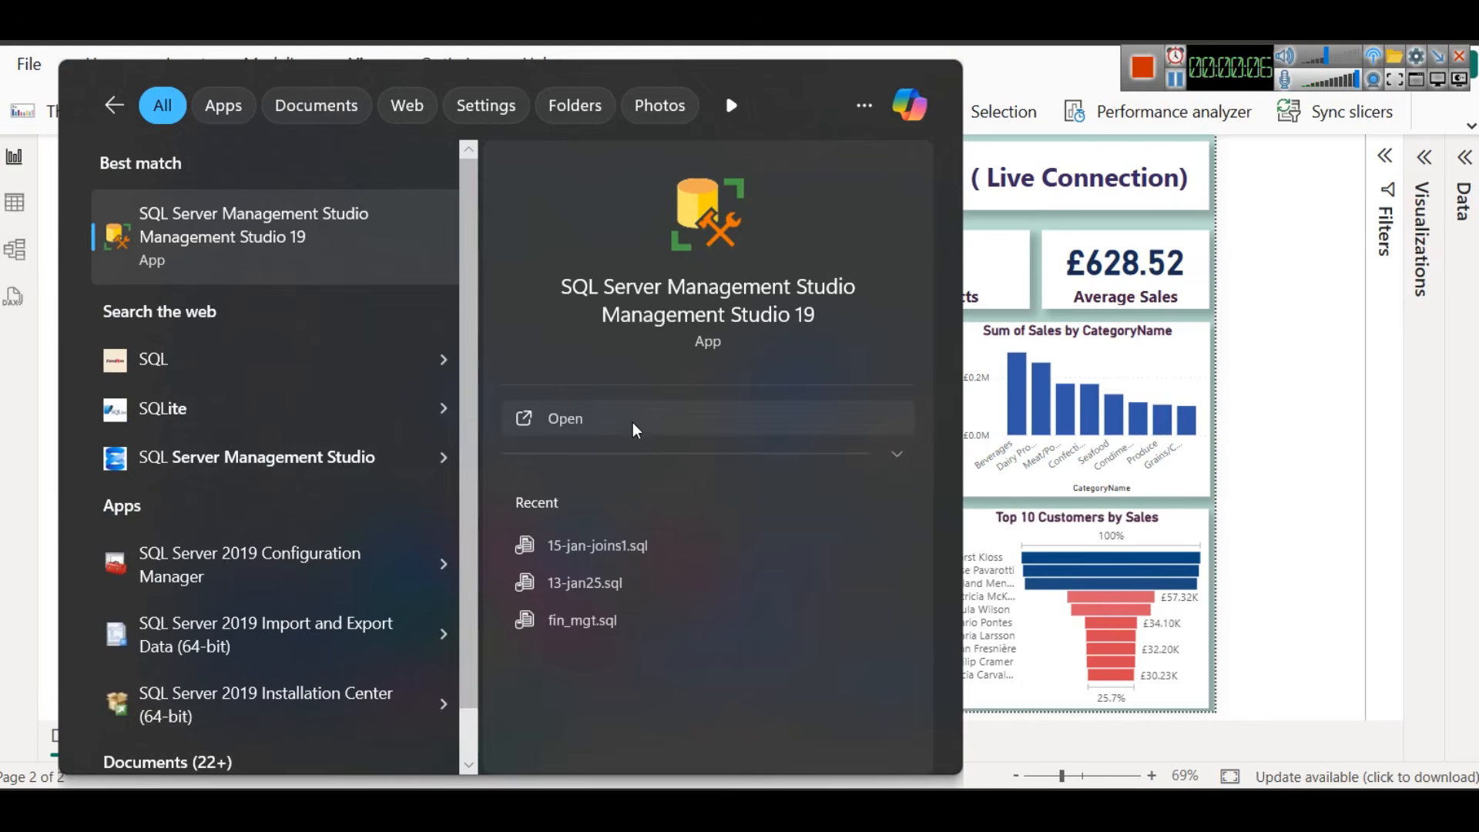
click(635, 432)
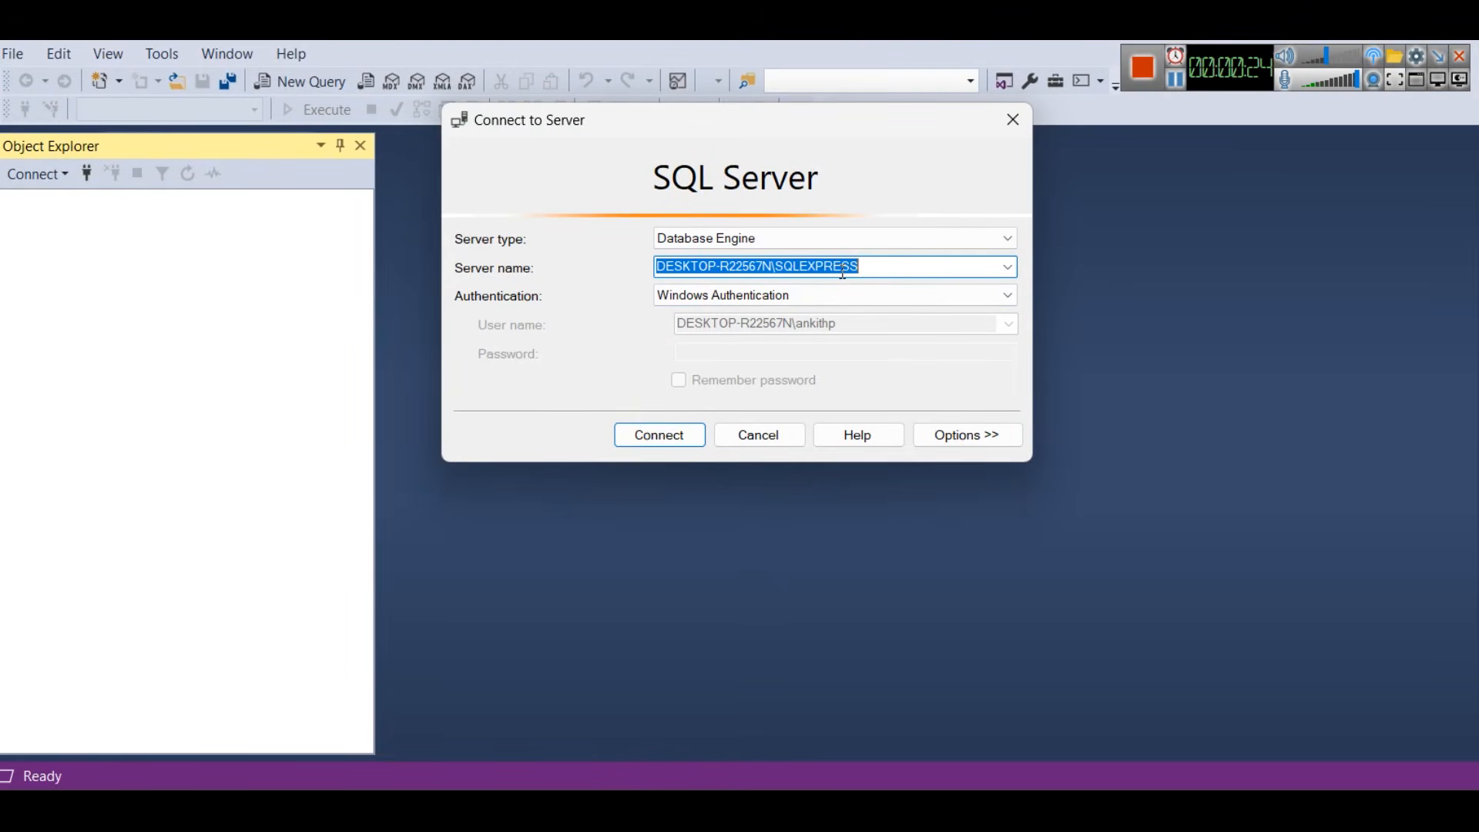
In the Notepad connection notes, add a colon after Server, replace the sample IP address with 192.168.1.1, and minimize the window
mouse_move(846, 805)
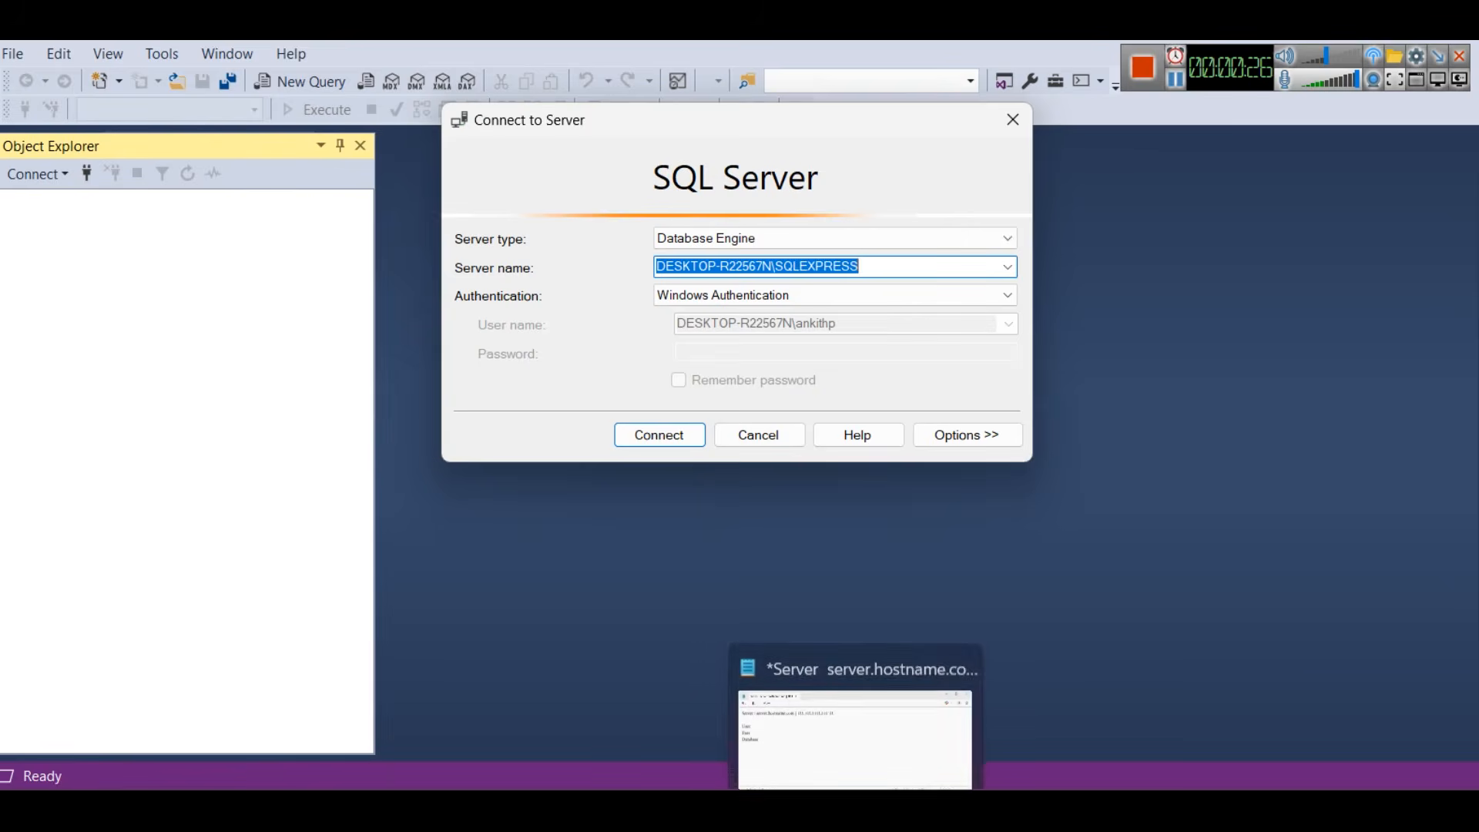
click(836, 773)
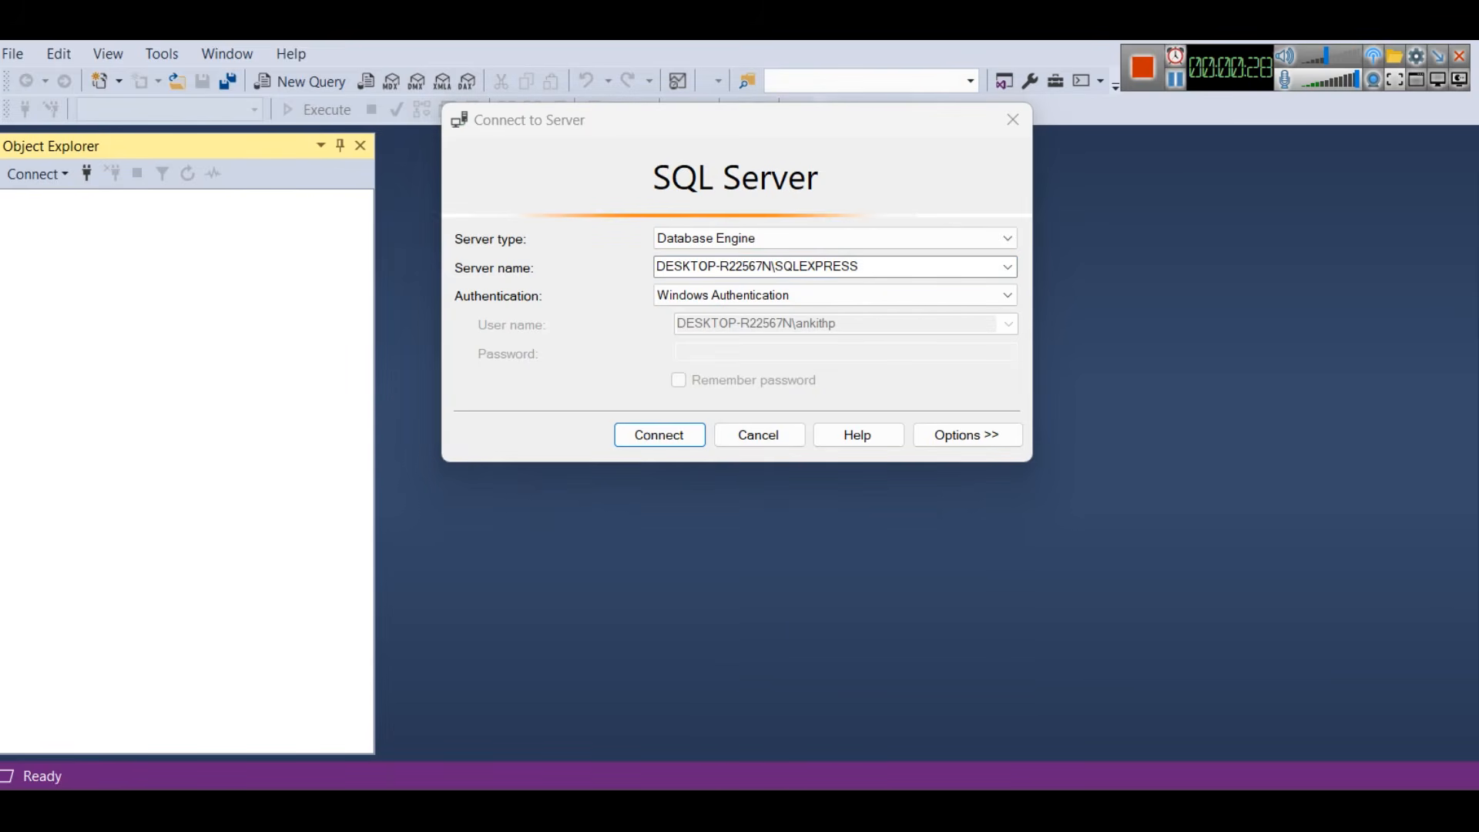
click(863, 776)
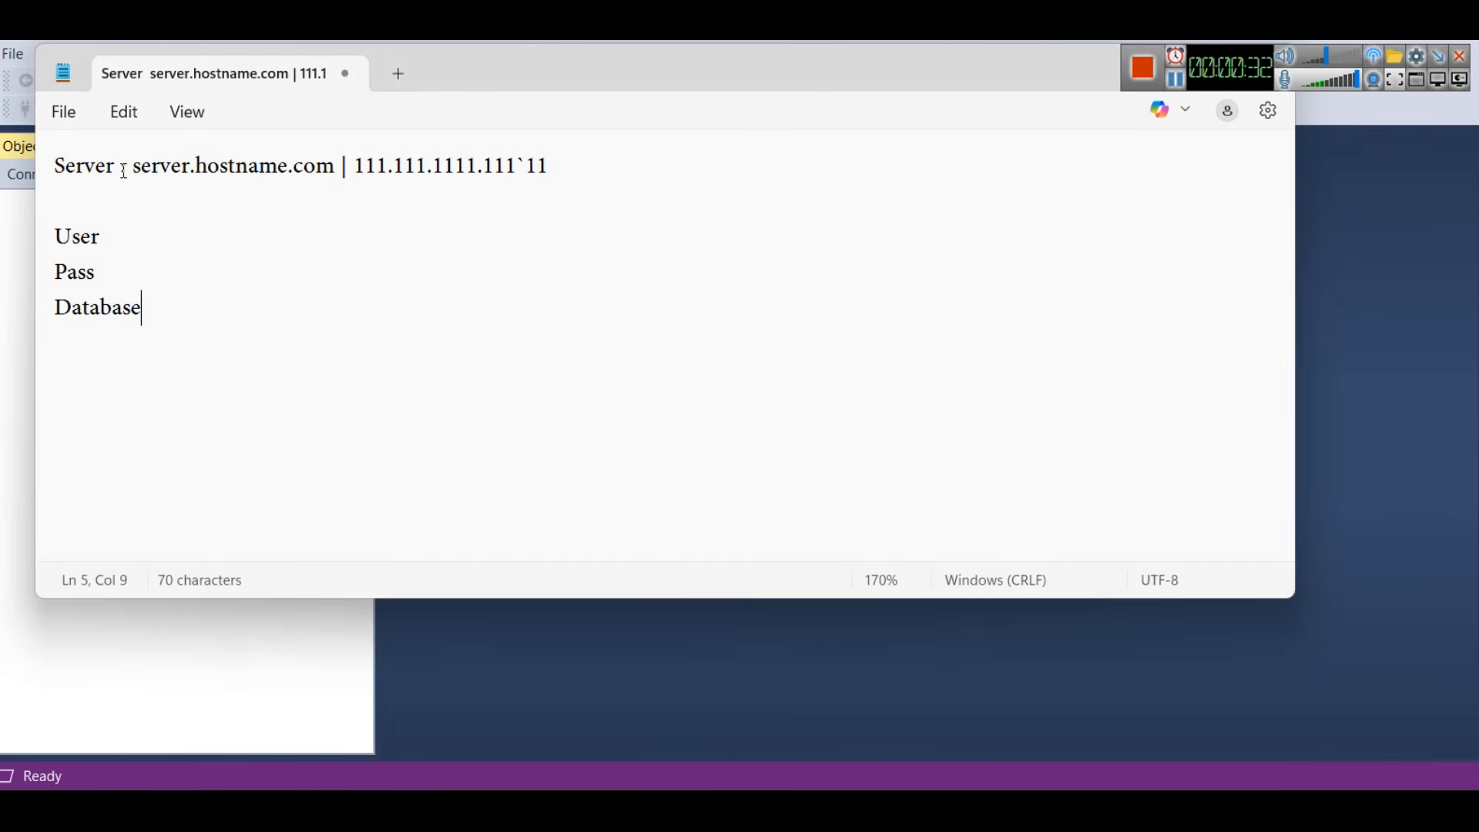
drag(140, 162, 707, 164)
click(331, 171)
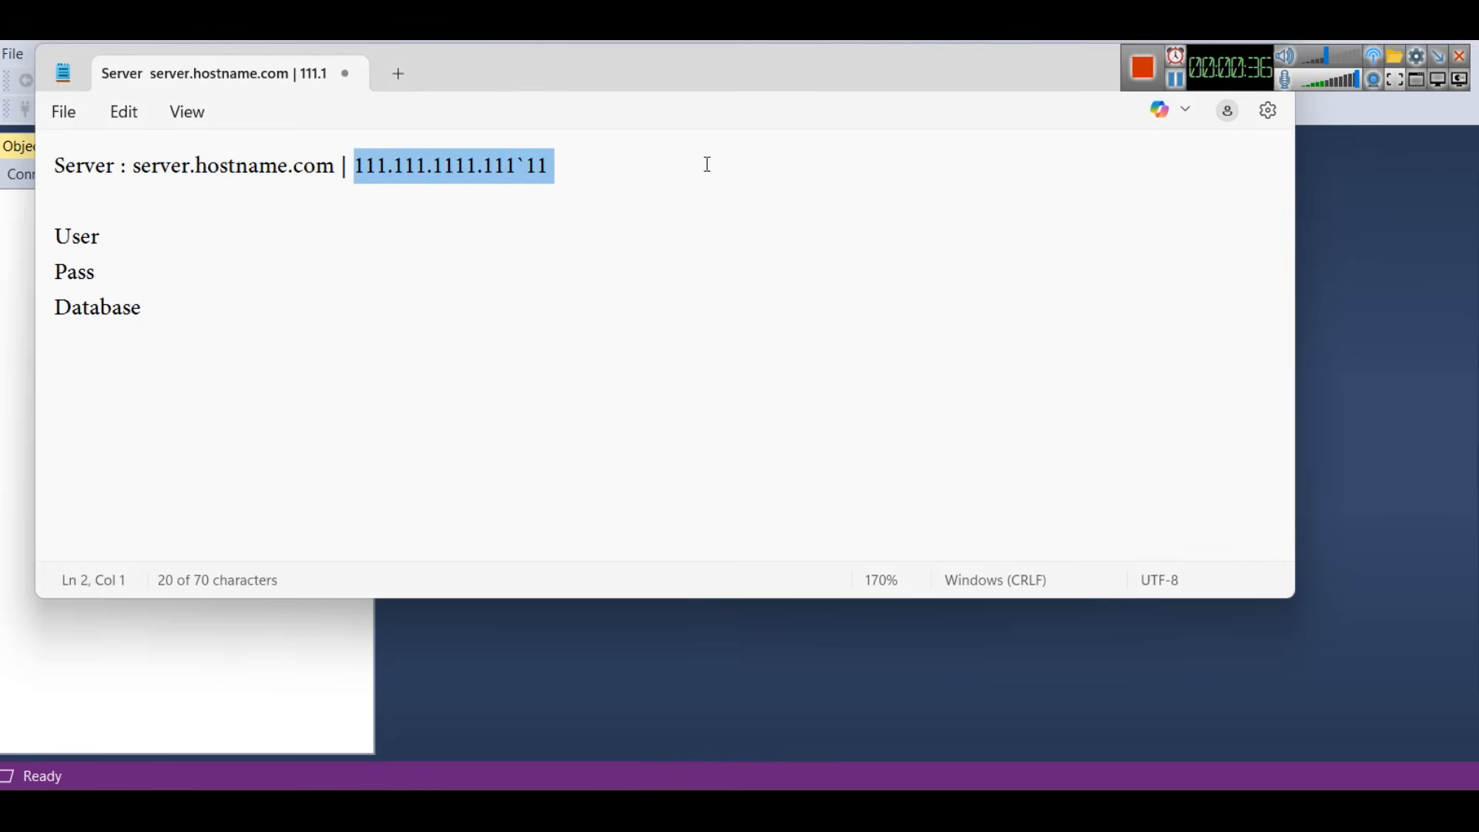
text(192.)
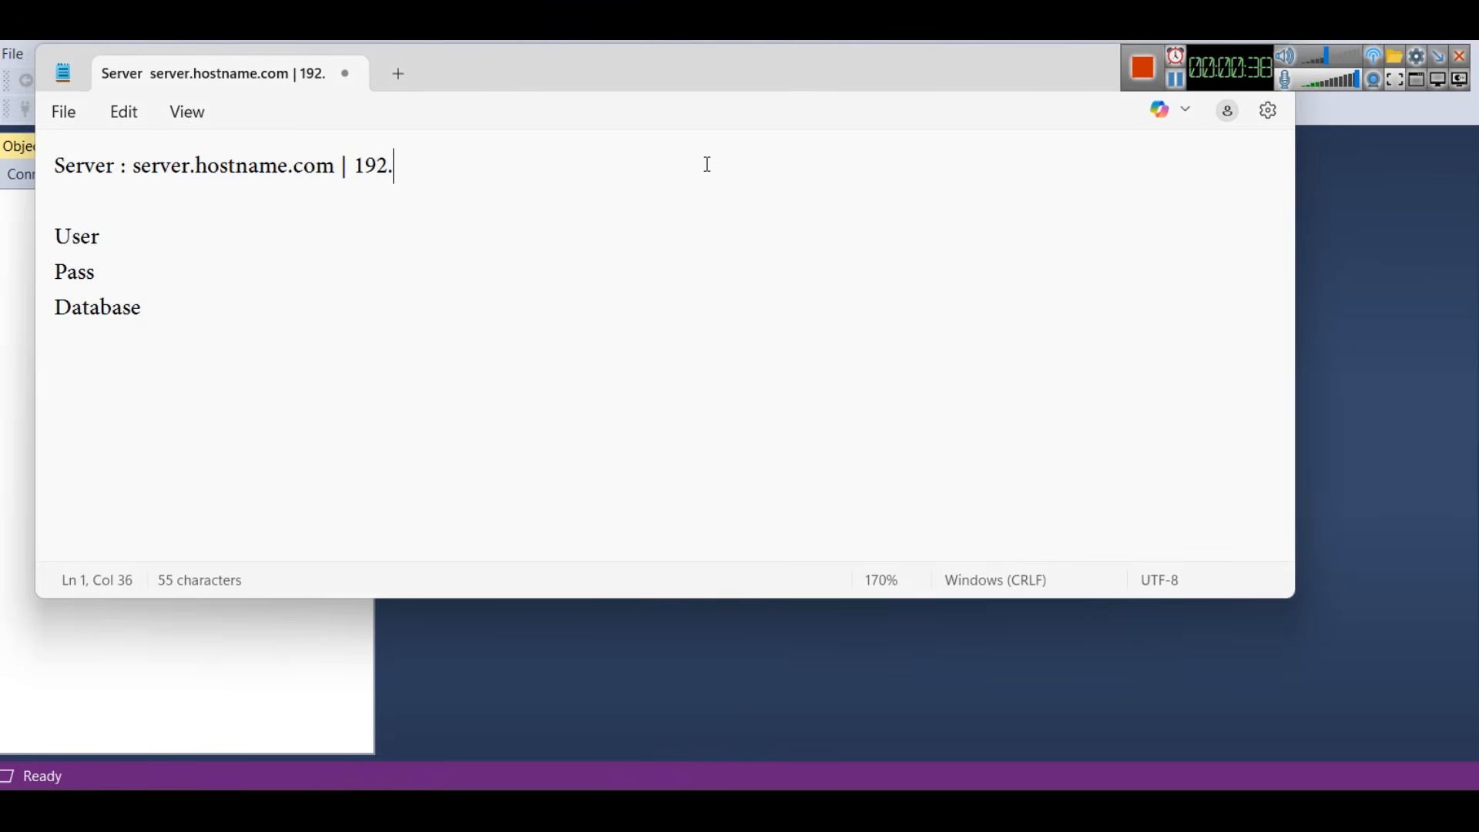
text(168.1.1)
click(304, 233)
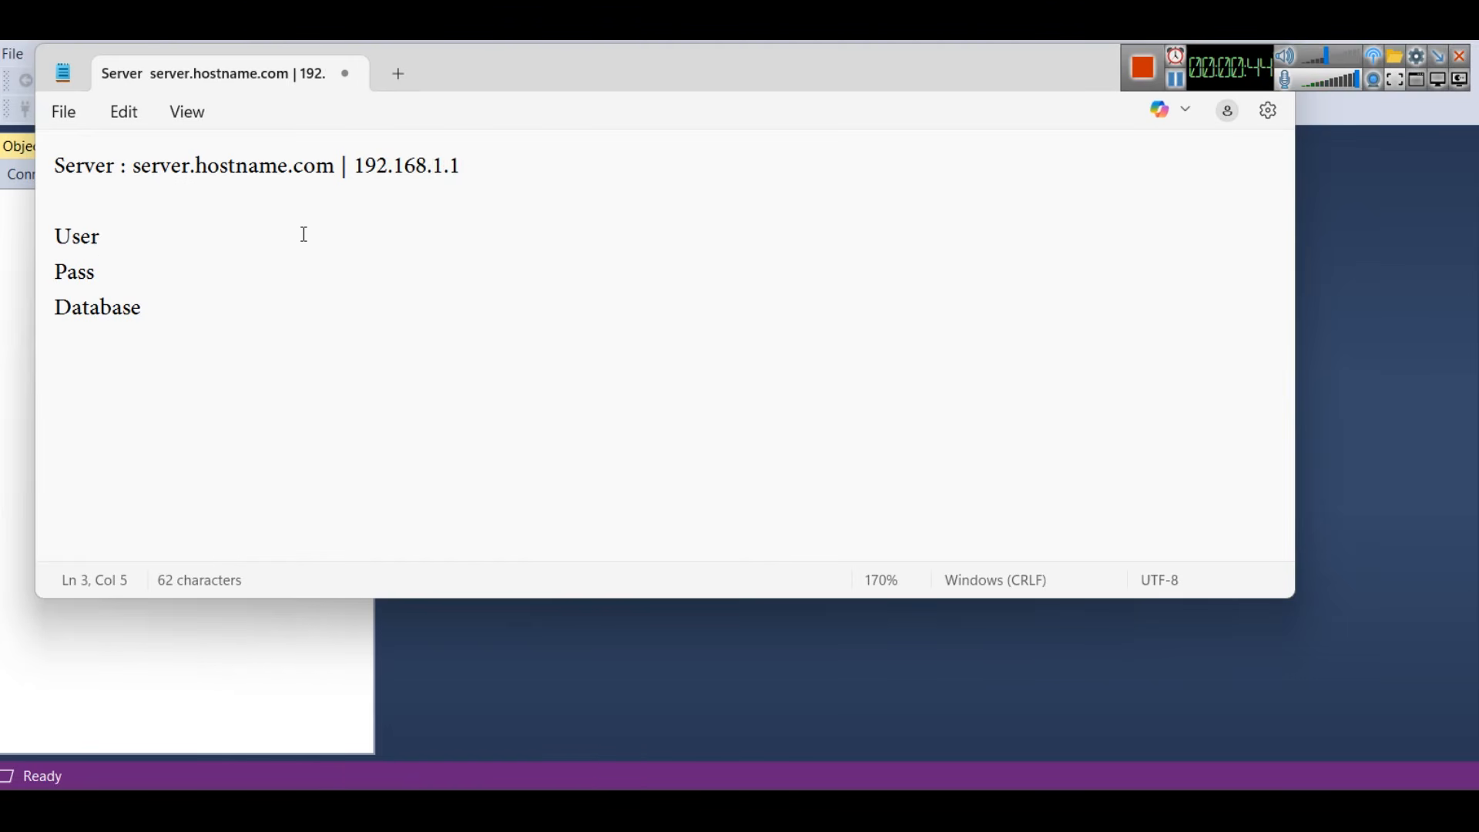
click(223, 316)
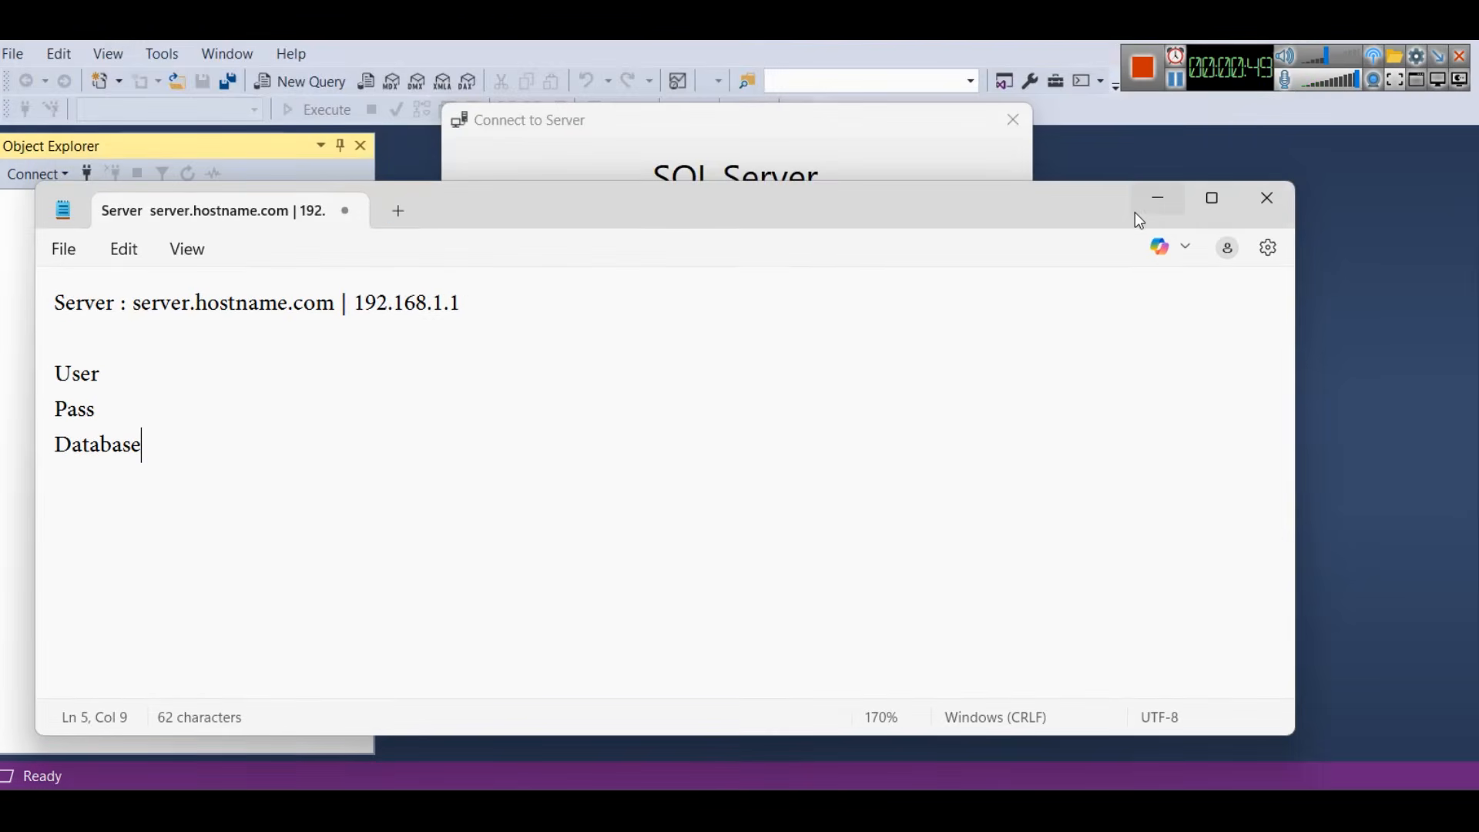
click(1140, 202)
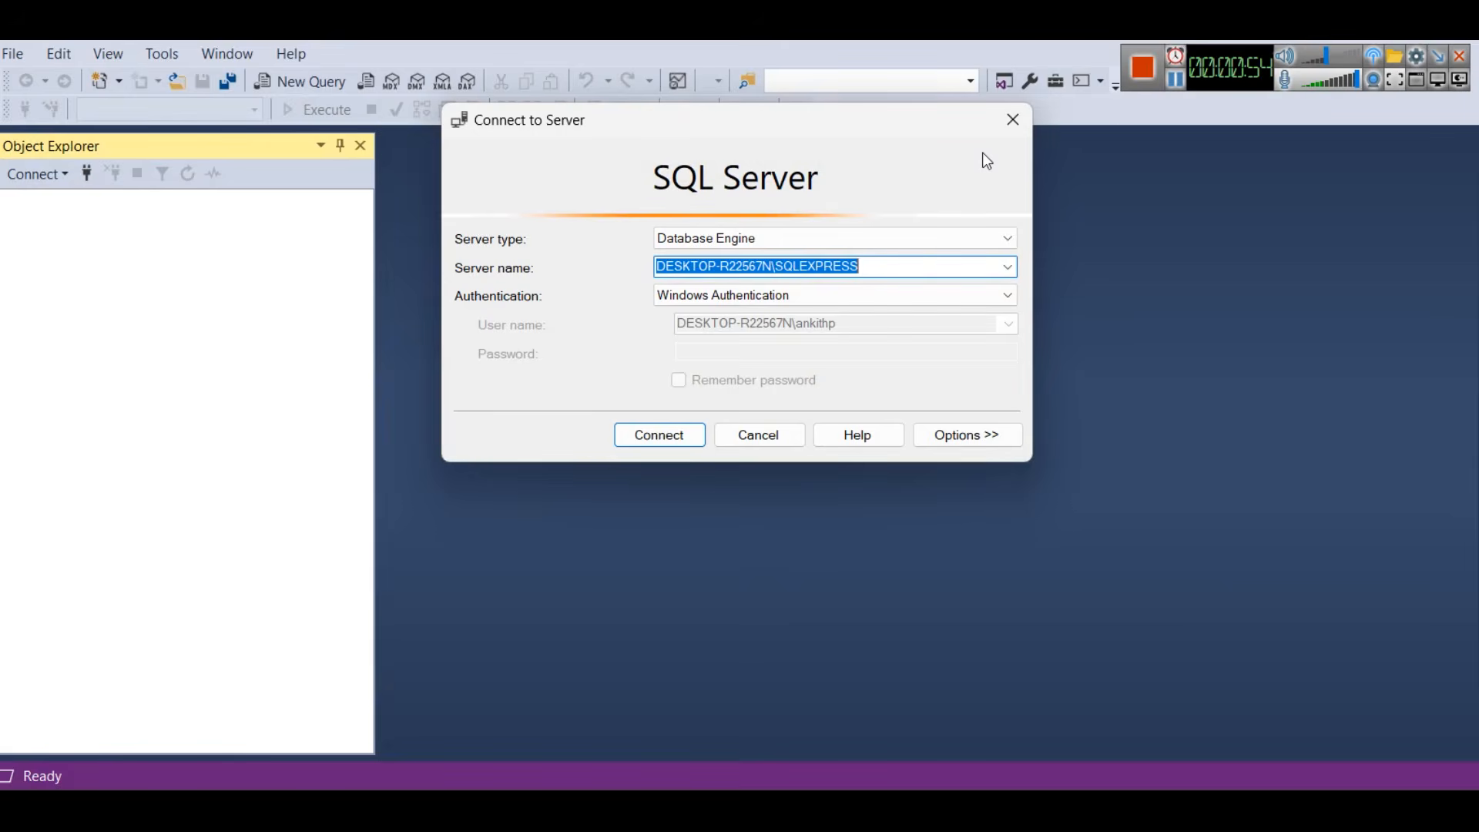
Dismiss the Connect to Server dialog and open Microsoft's SQL Server 2022 Express download page from the browser's search results
click(1016, 121)
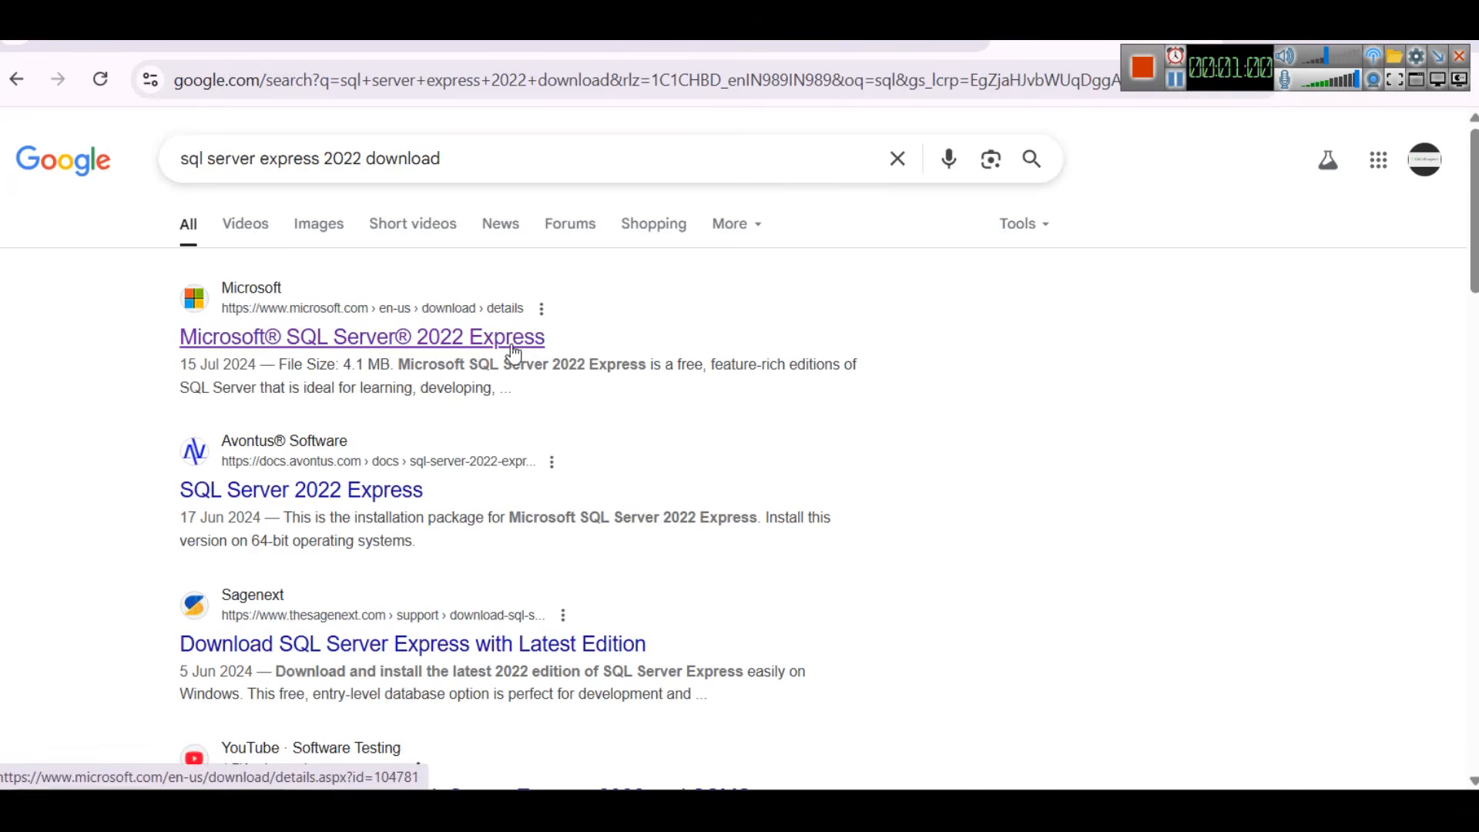
click(359, 346)
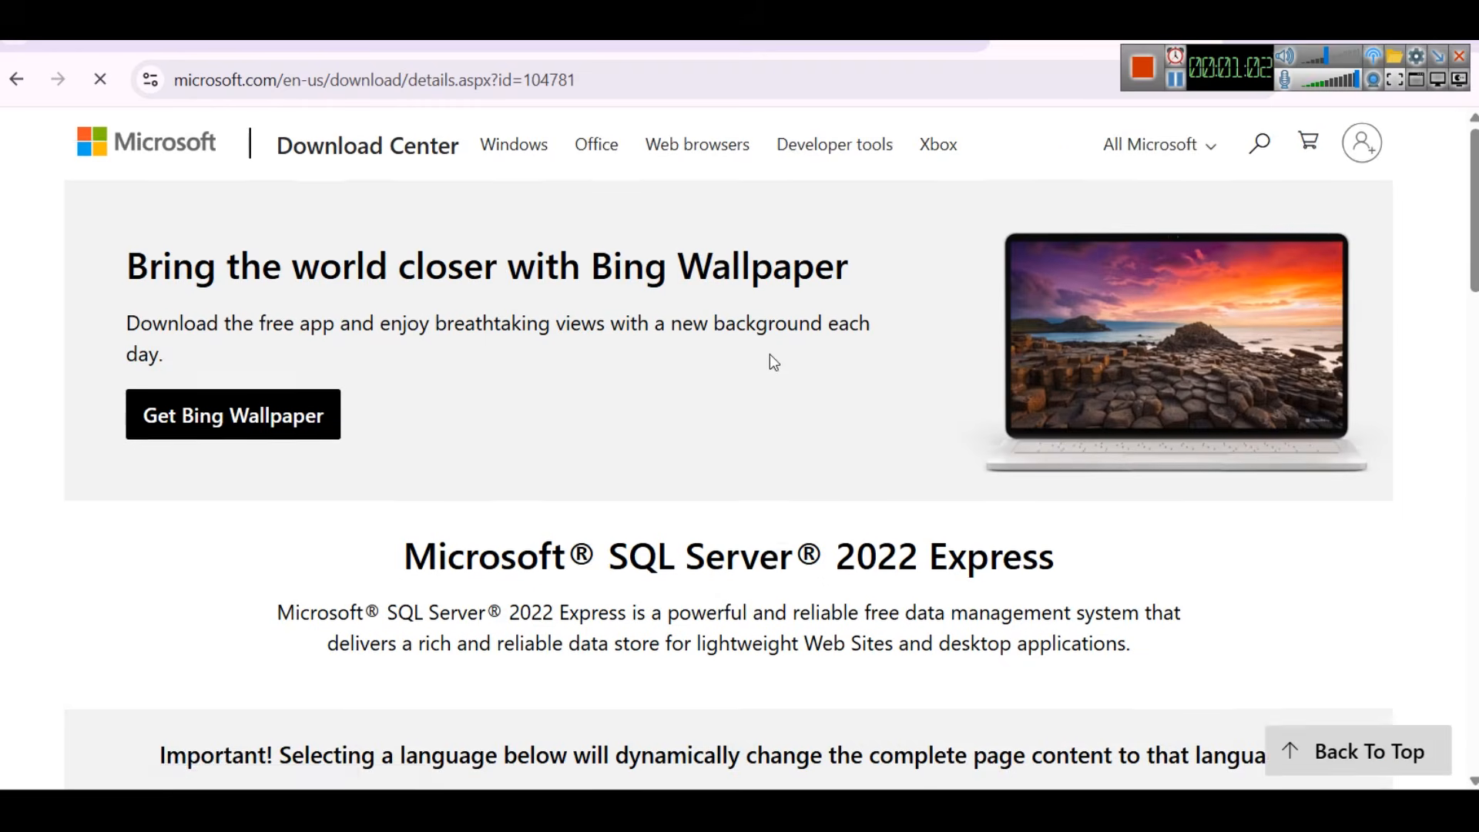
scroll(772, 354, down, 5)
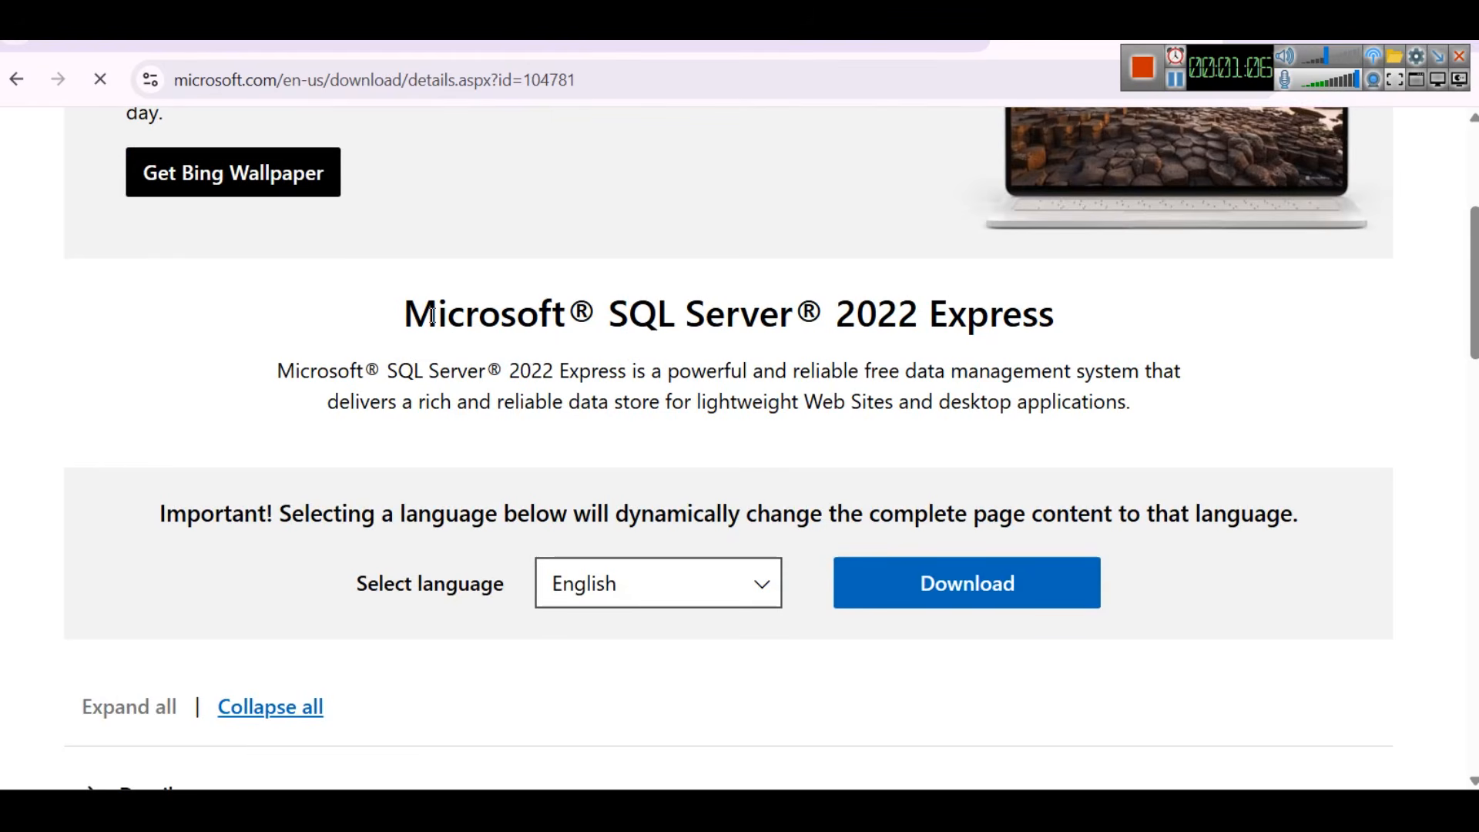
In a new browser tab, search for "sql server 2022 express management studio" and bring up Microsoft's Install SQL Server Management Studio page
click(1244, 34)
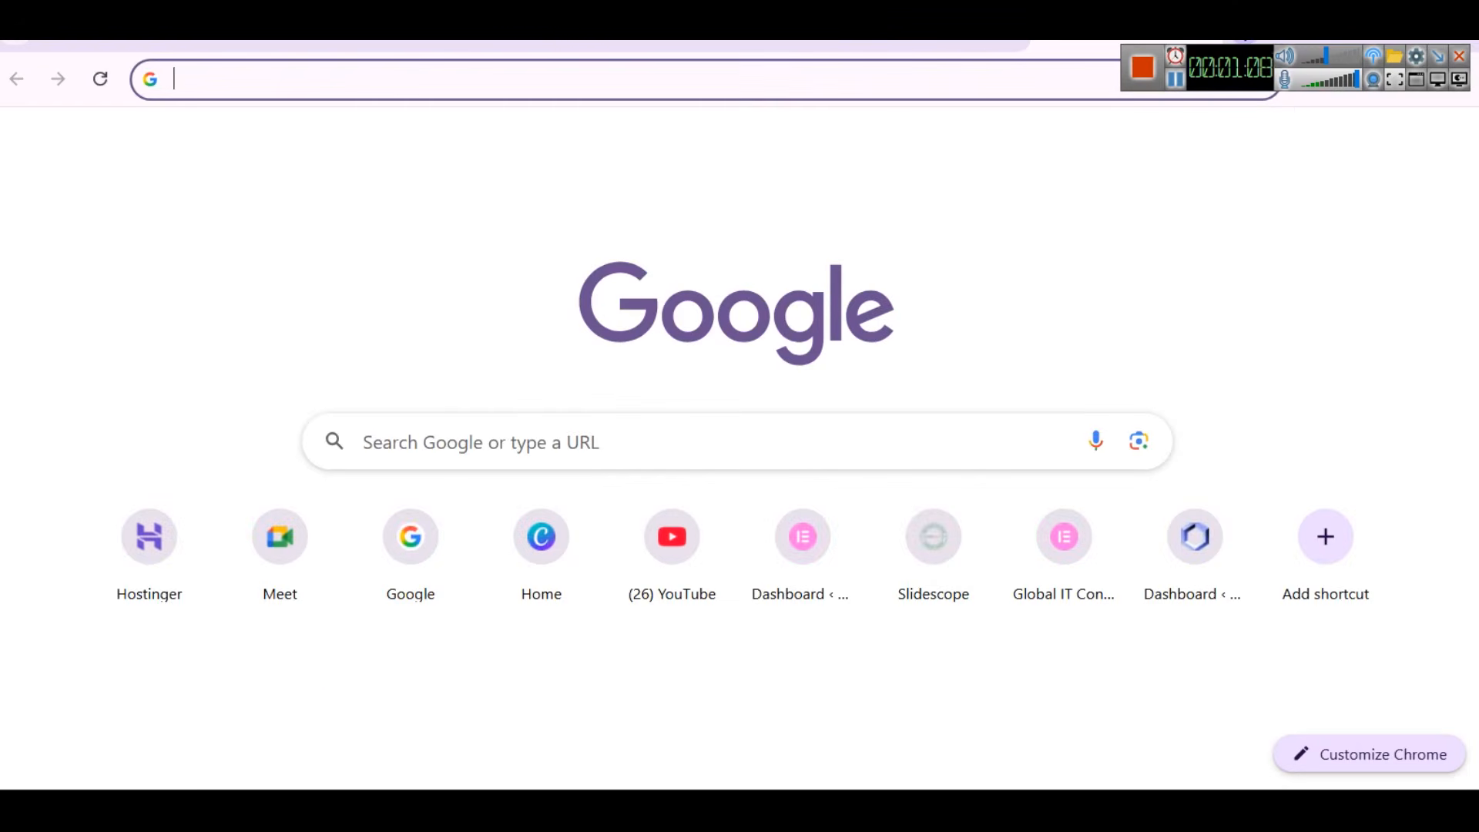
text(sql)
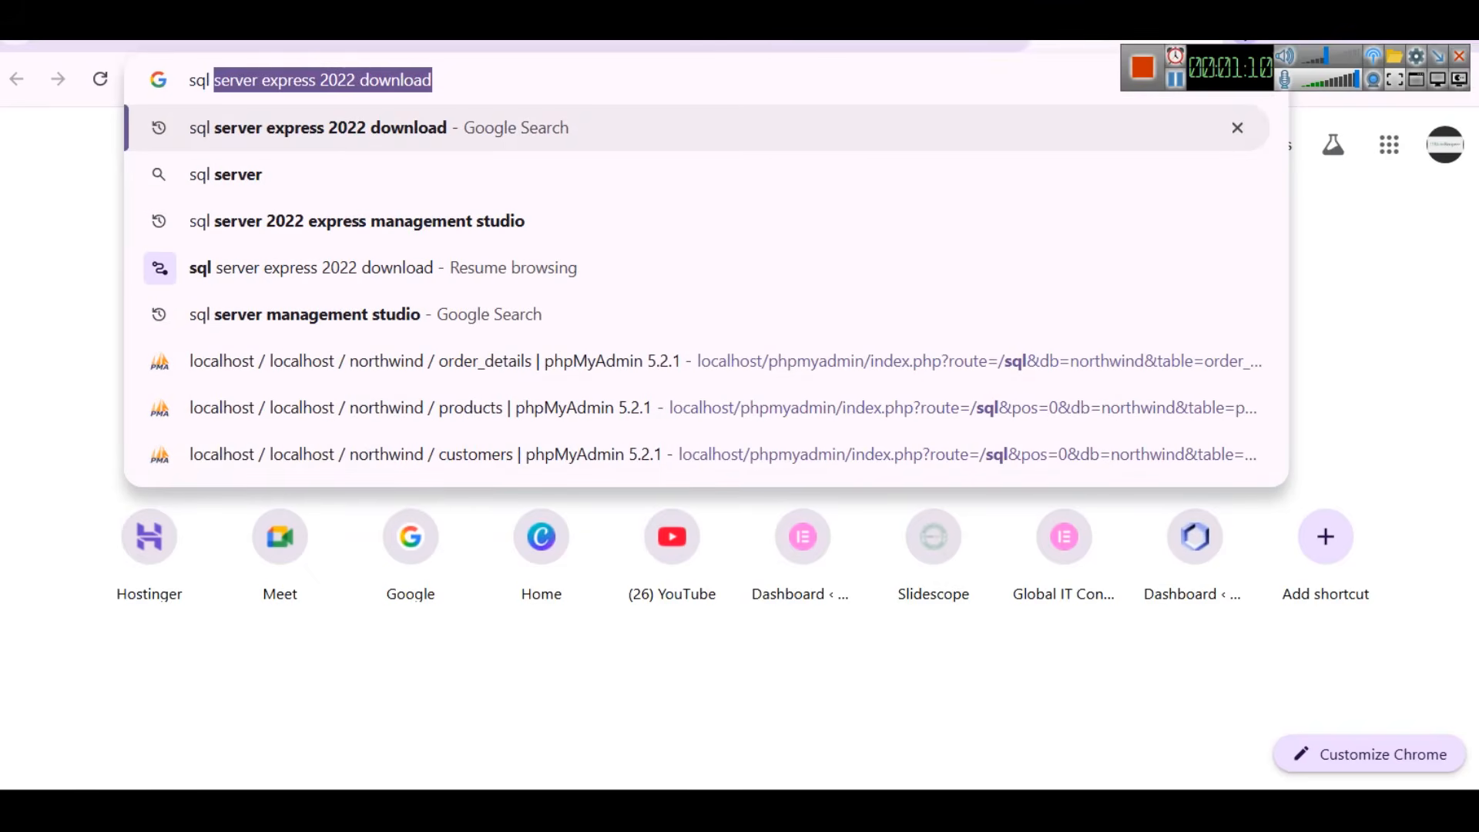
key(Down)
key(Down)
key(Return)
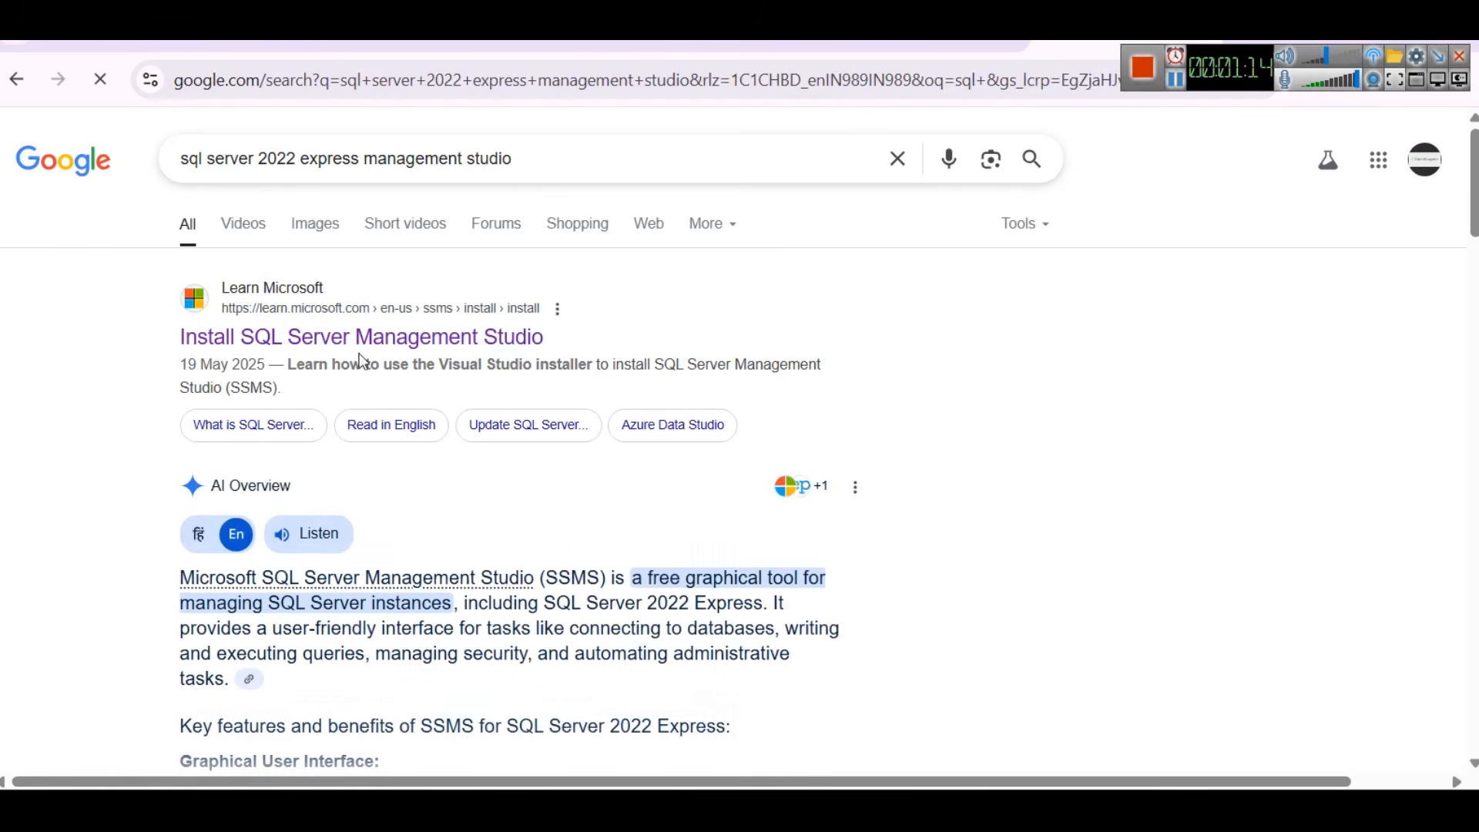
click(349, 339)
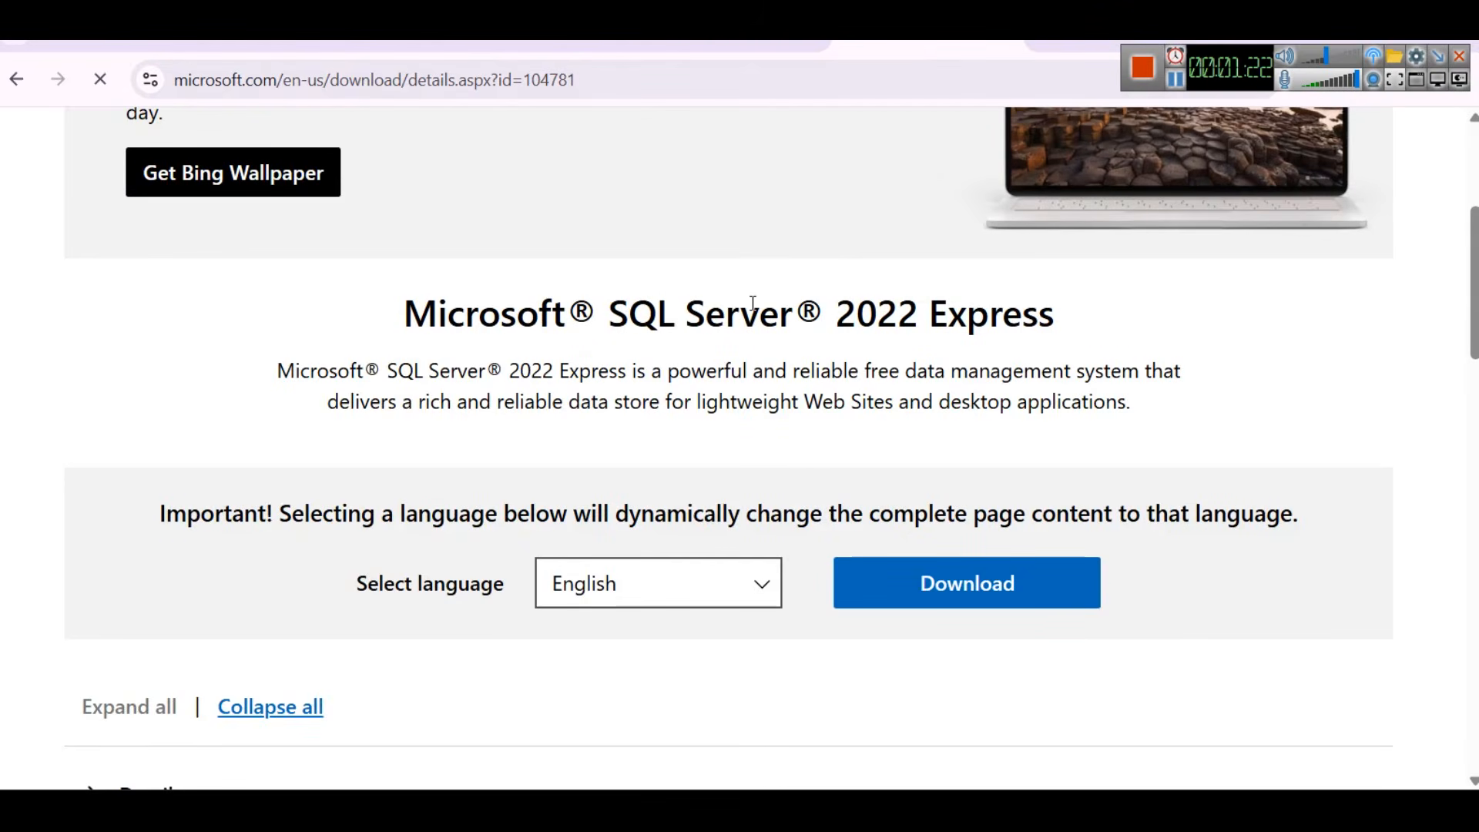
click(1078, 48)
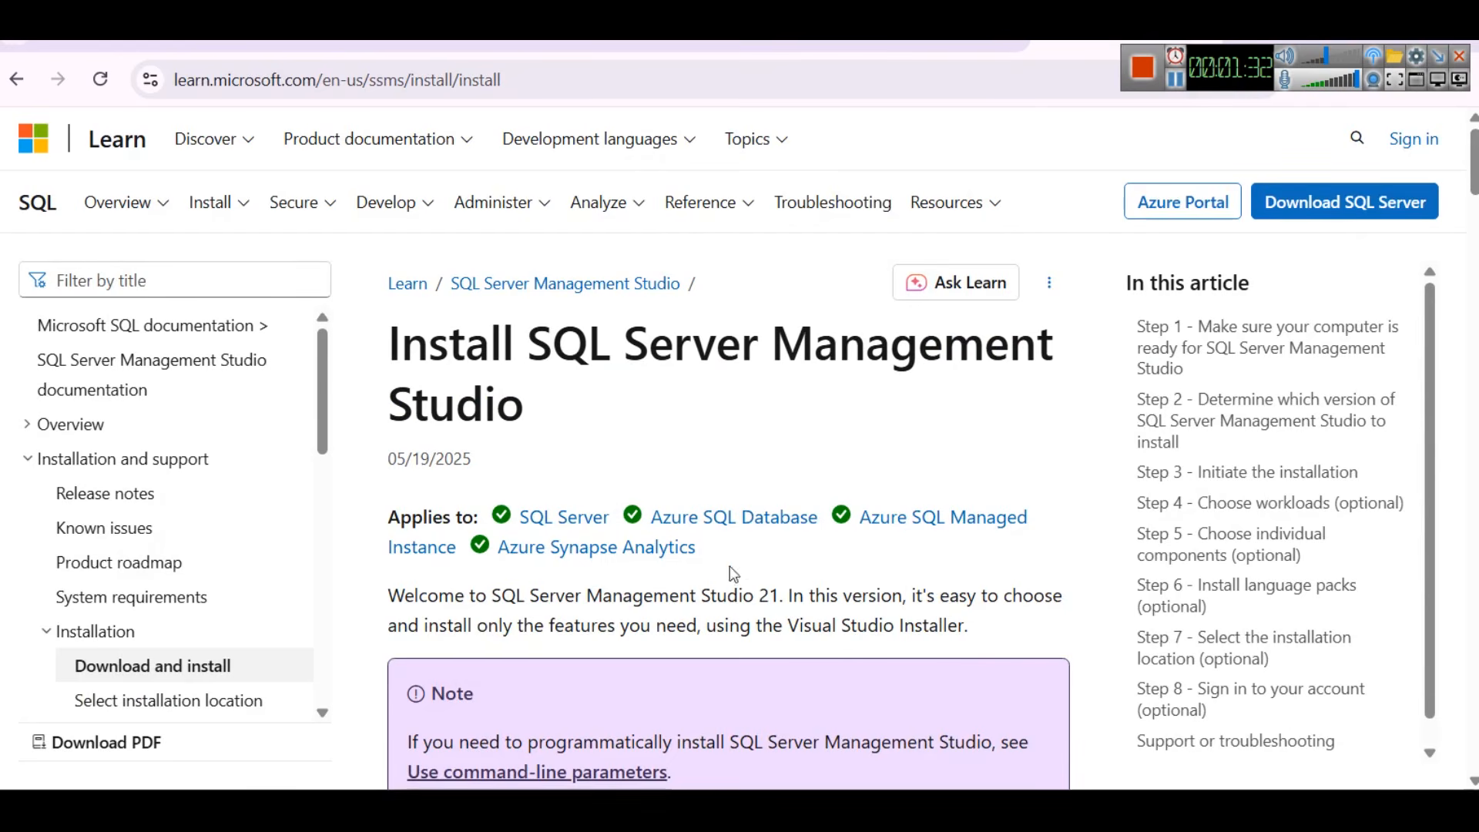
Switch back to the Power BI report and bring the Notepad connection notes in front of it
click(805, 808)
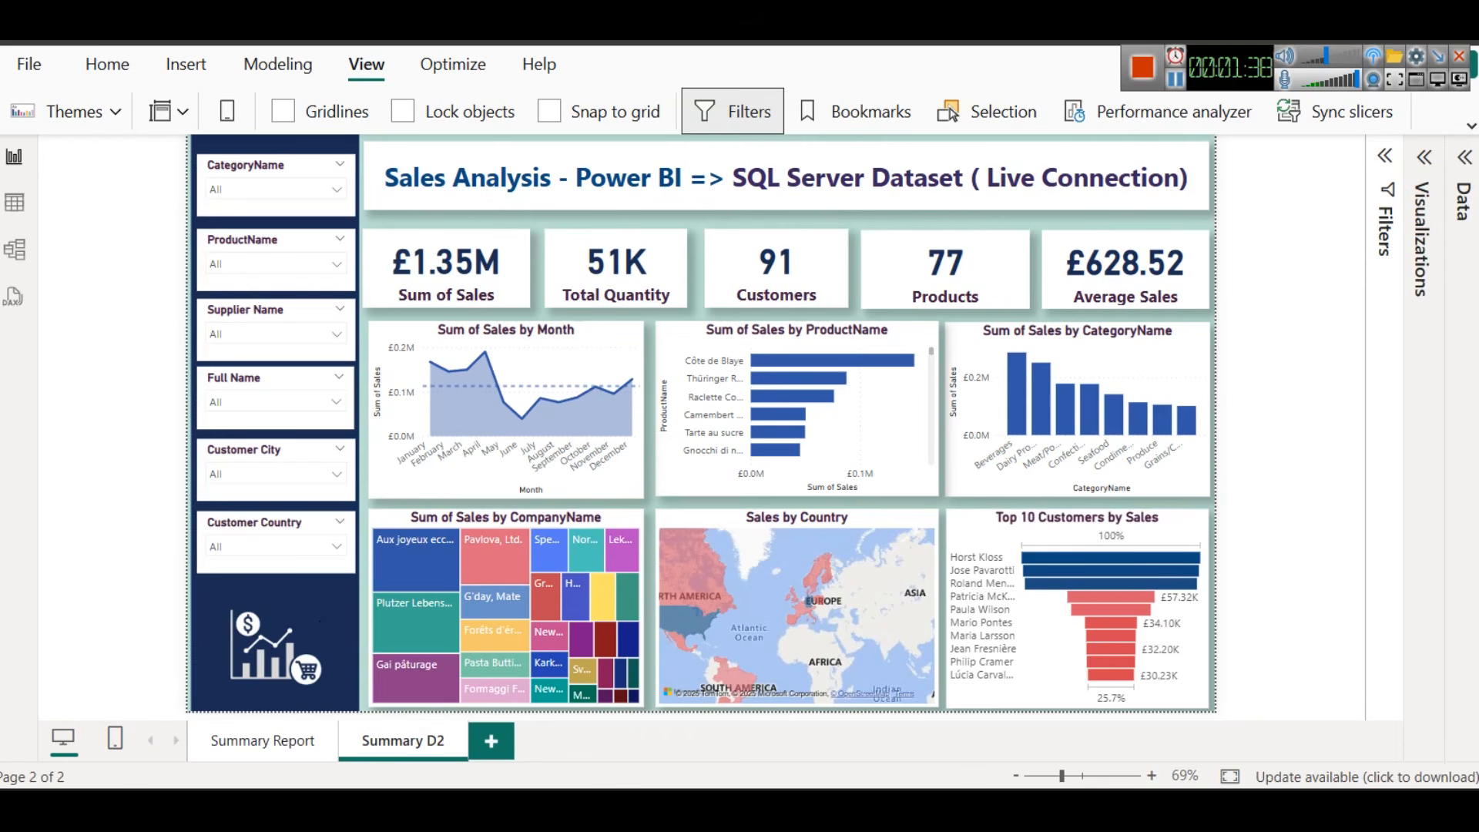
click(477, 808)
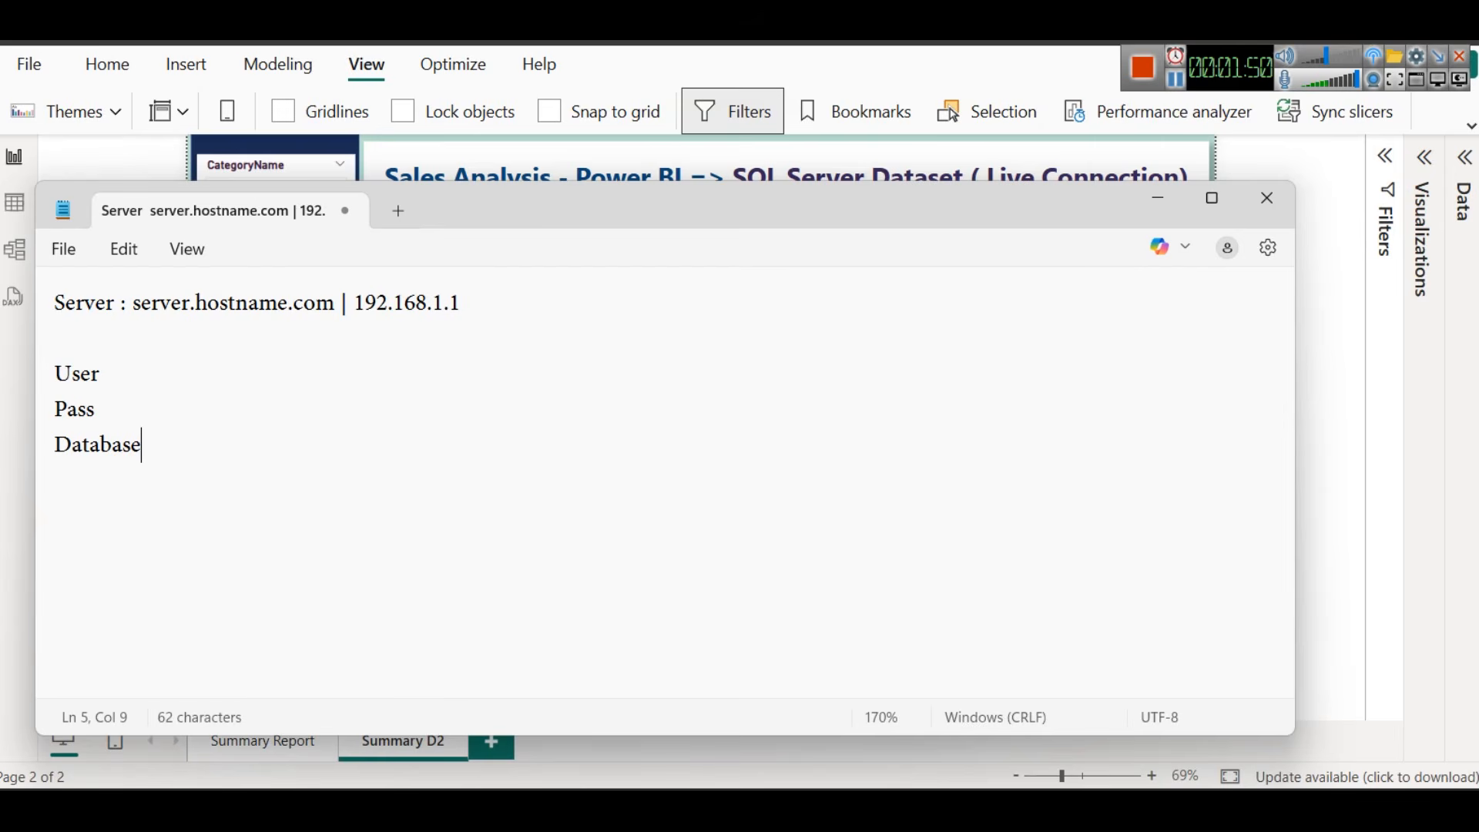
Switch to the browser's "colorstech northwind er diagram" search results and open the Colorstech.net Northwind ER diagram image at full size
mouse_move(668, 769)
click(724, 729)
click(1175, 79)
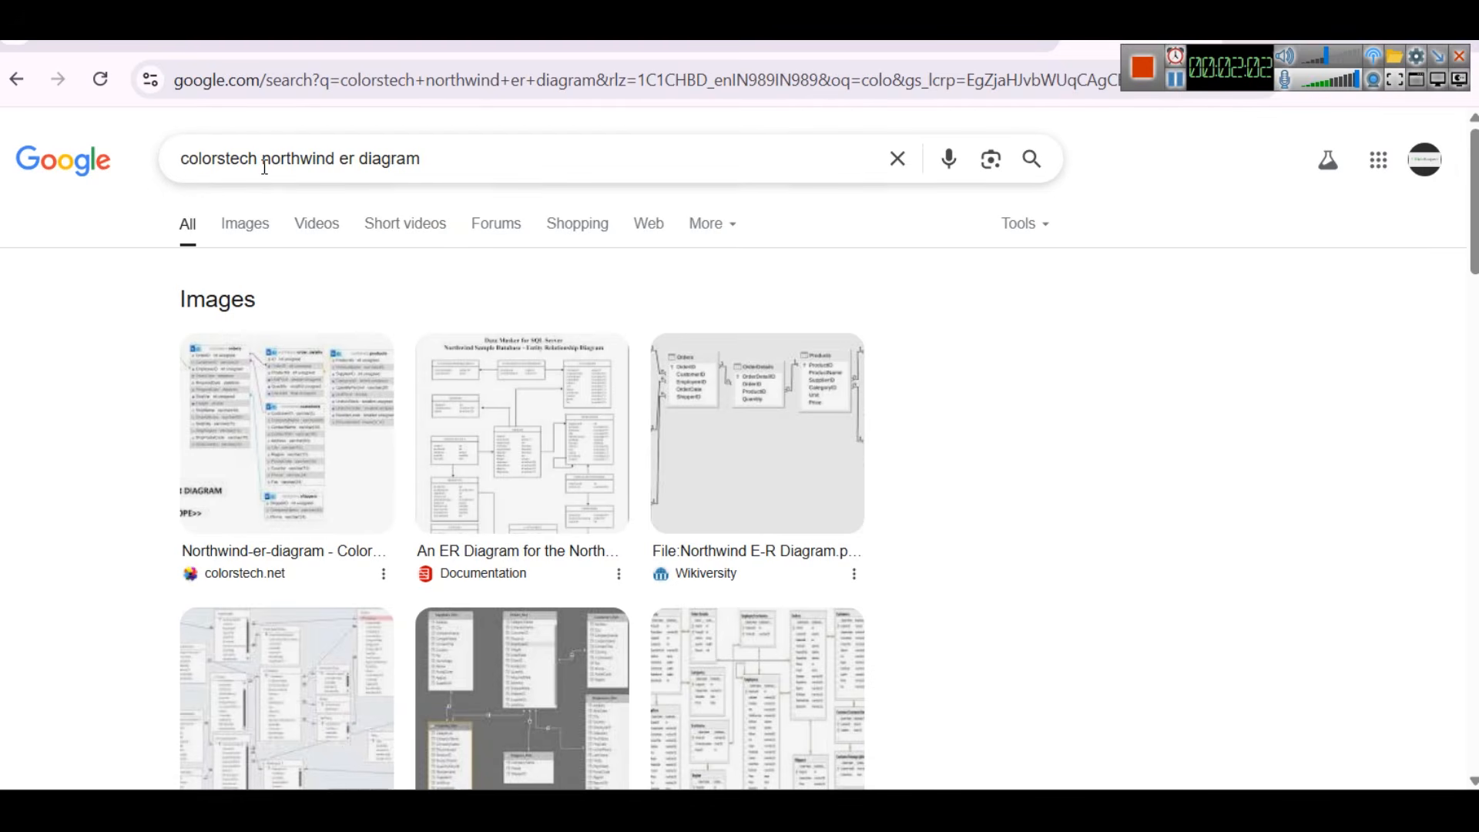
click(277, 429)
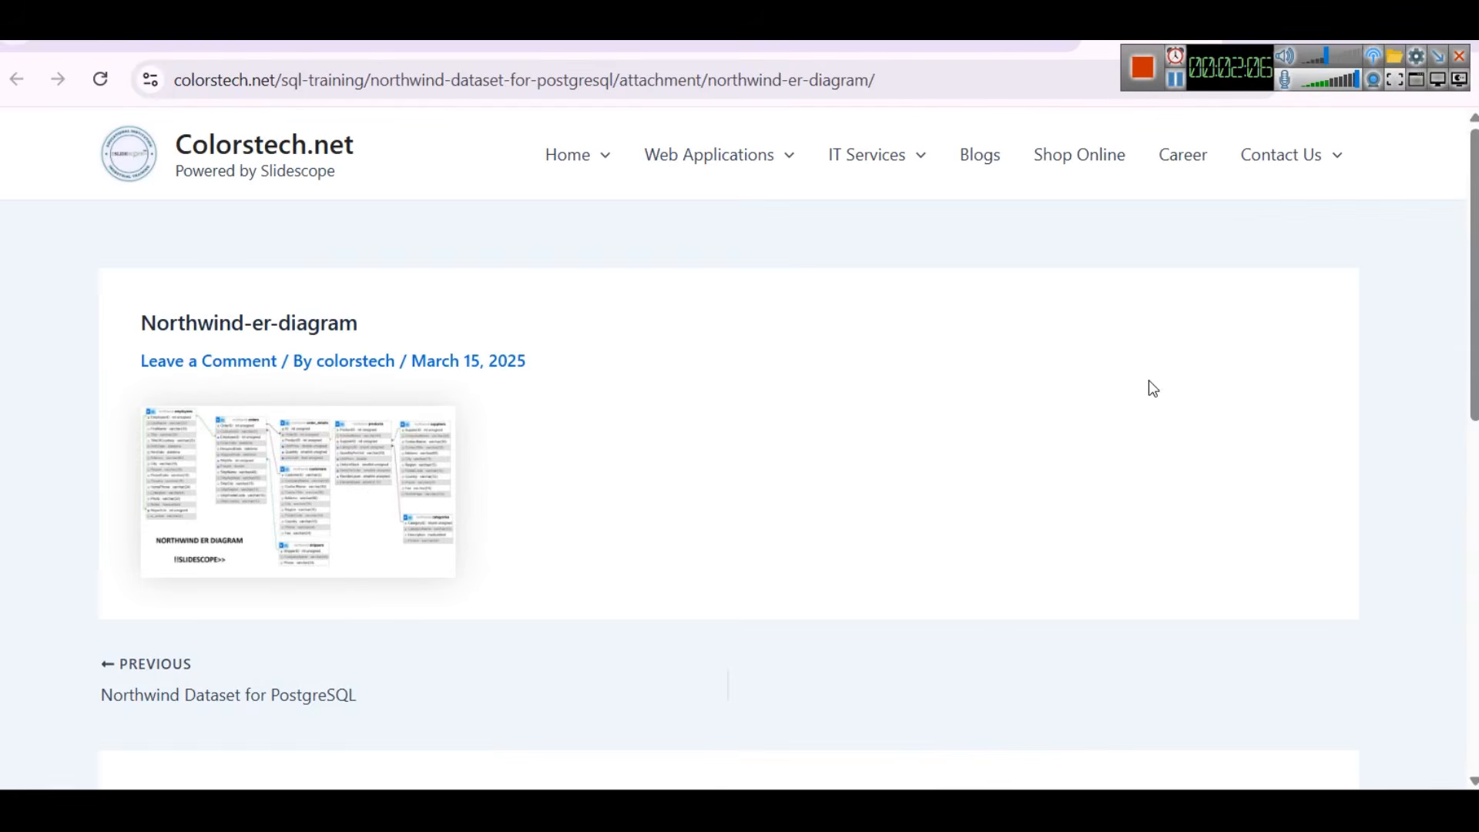
click(341, 436)
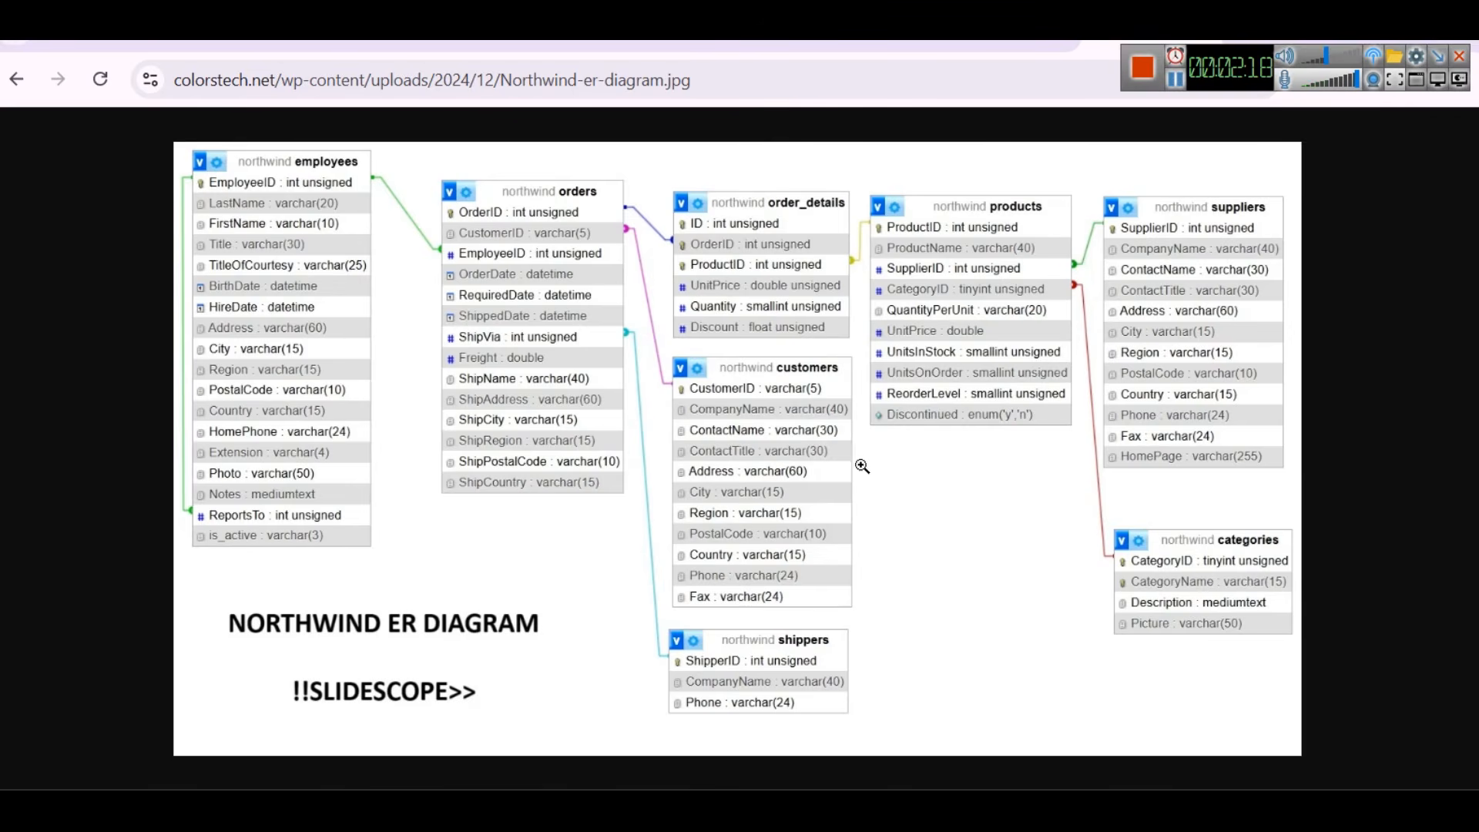
In the Paint flow sketch, draw freehand down arrows above Supplier and Product and a box around Order
click(703, 703)
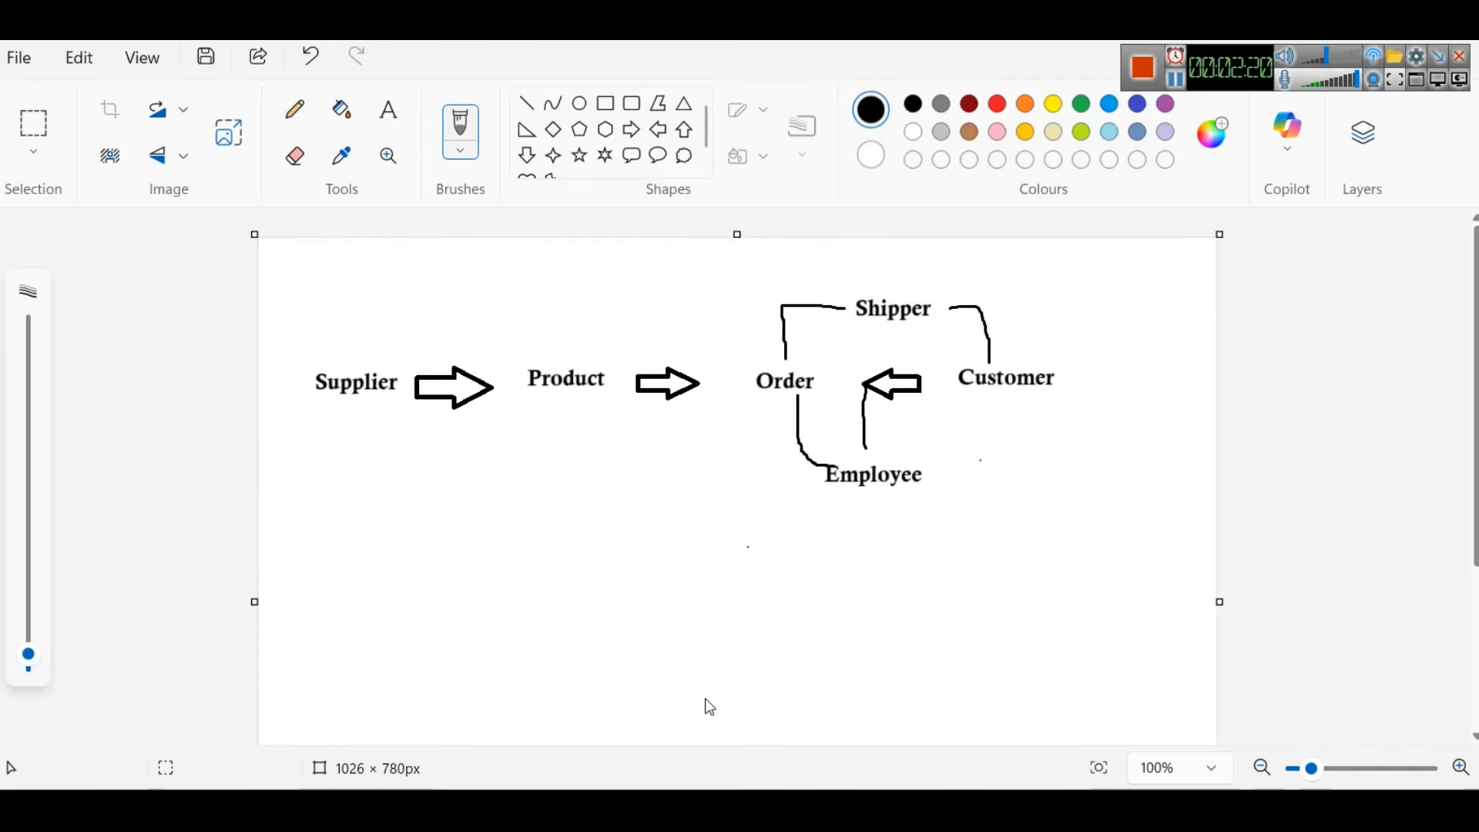
mouse_move(344, 330)
mouse_down()
mouse_move(354, 368)
mouse_move(371, 334)
mouse_up()
drag(571, 322, 578, 355)
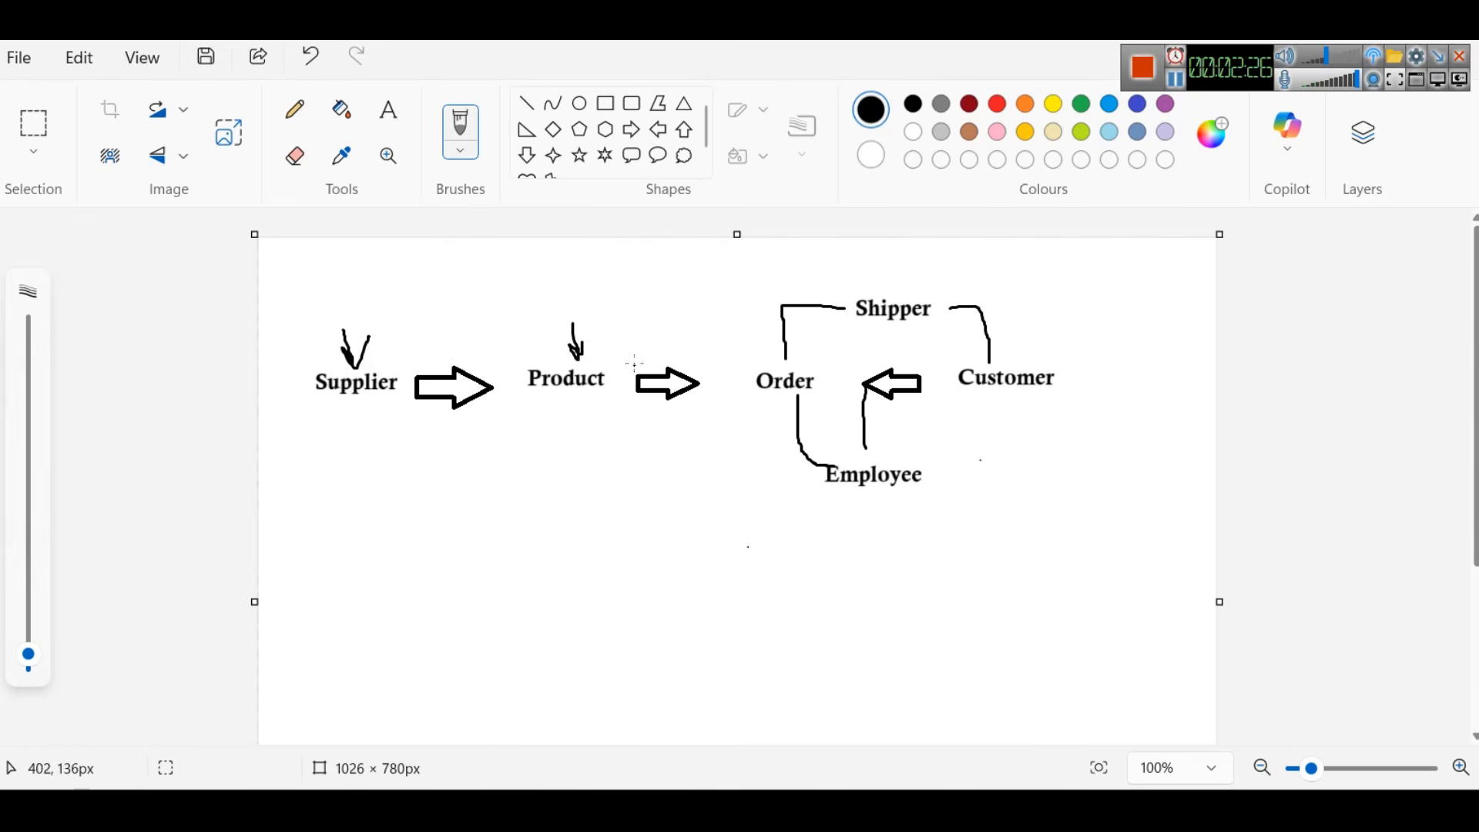
mouse_move(753, 362)
mouse_down()
mouse_move(826, 392)
mouse_move(744, 396)
mouse_up()
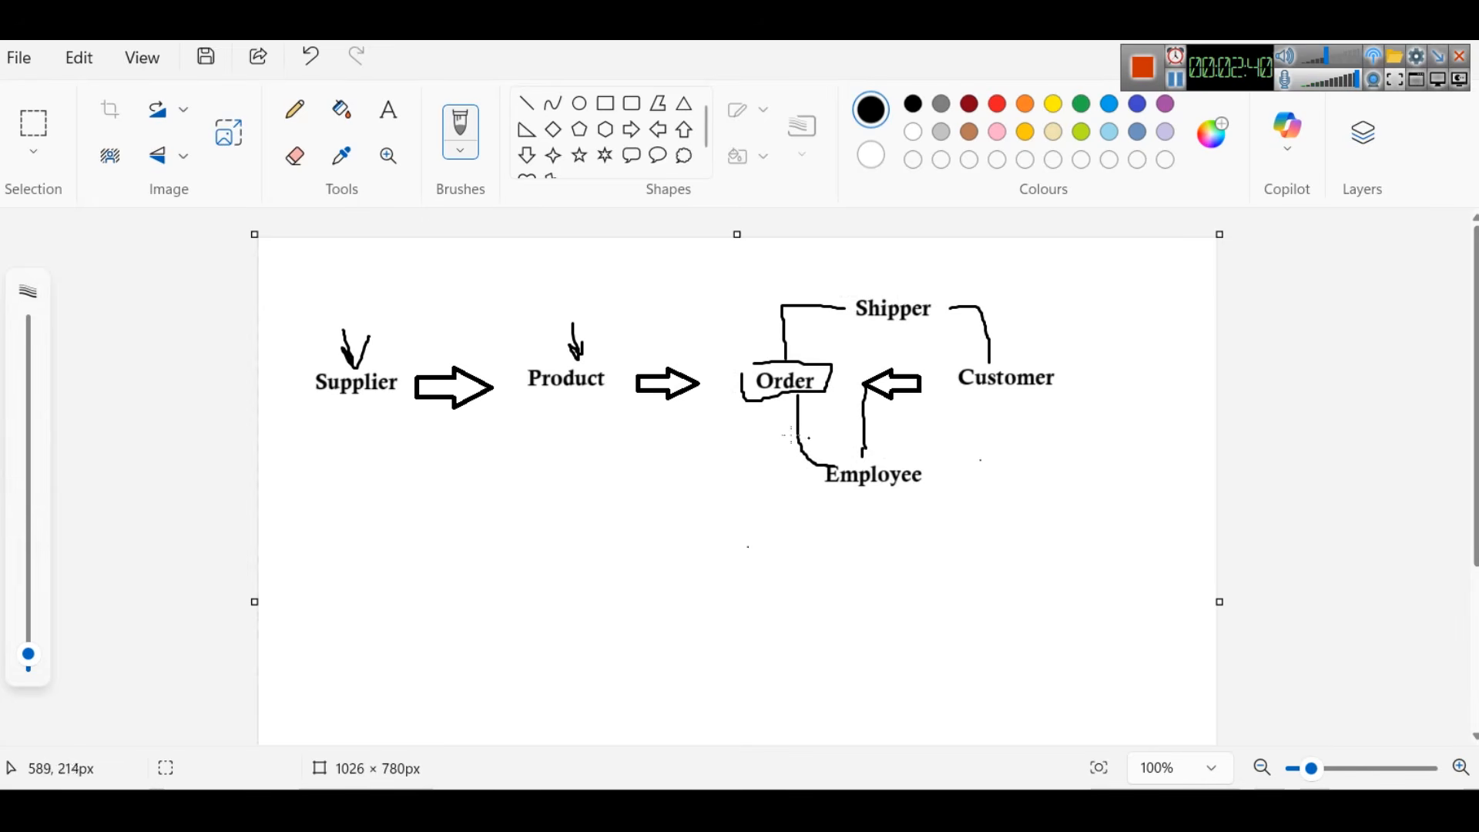
Draw a curved line down from the Order box and add the text label "Order Details" below it
drag(757, 399, 732, 472)
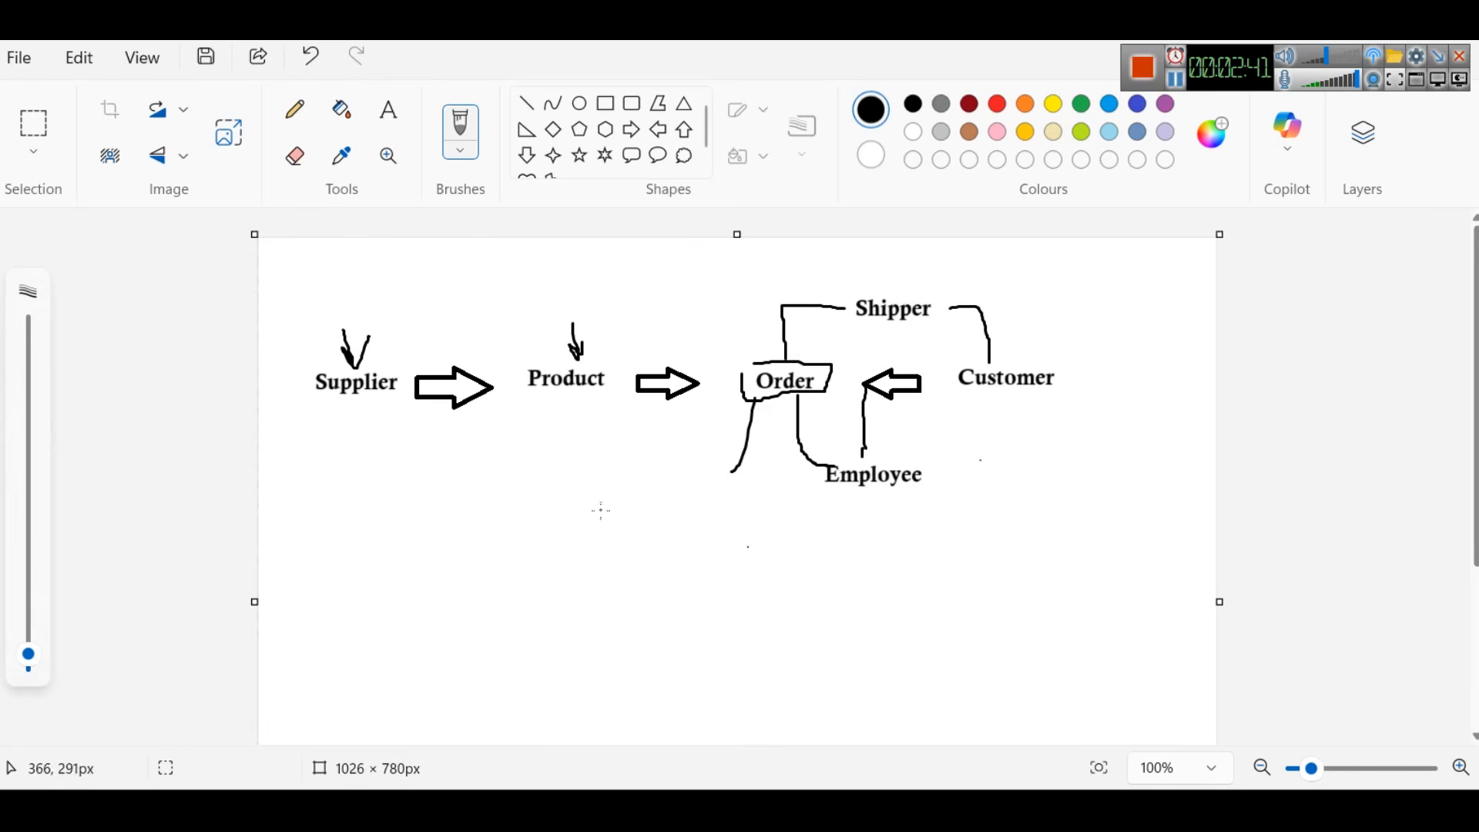
click(391, 114)
click(693, 499)
text(OOrd)
key(BackSpace)
key(BackSpace)
key(BackSpace)
text(rder Details)
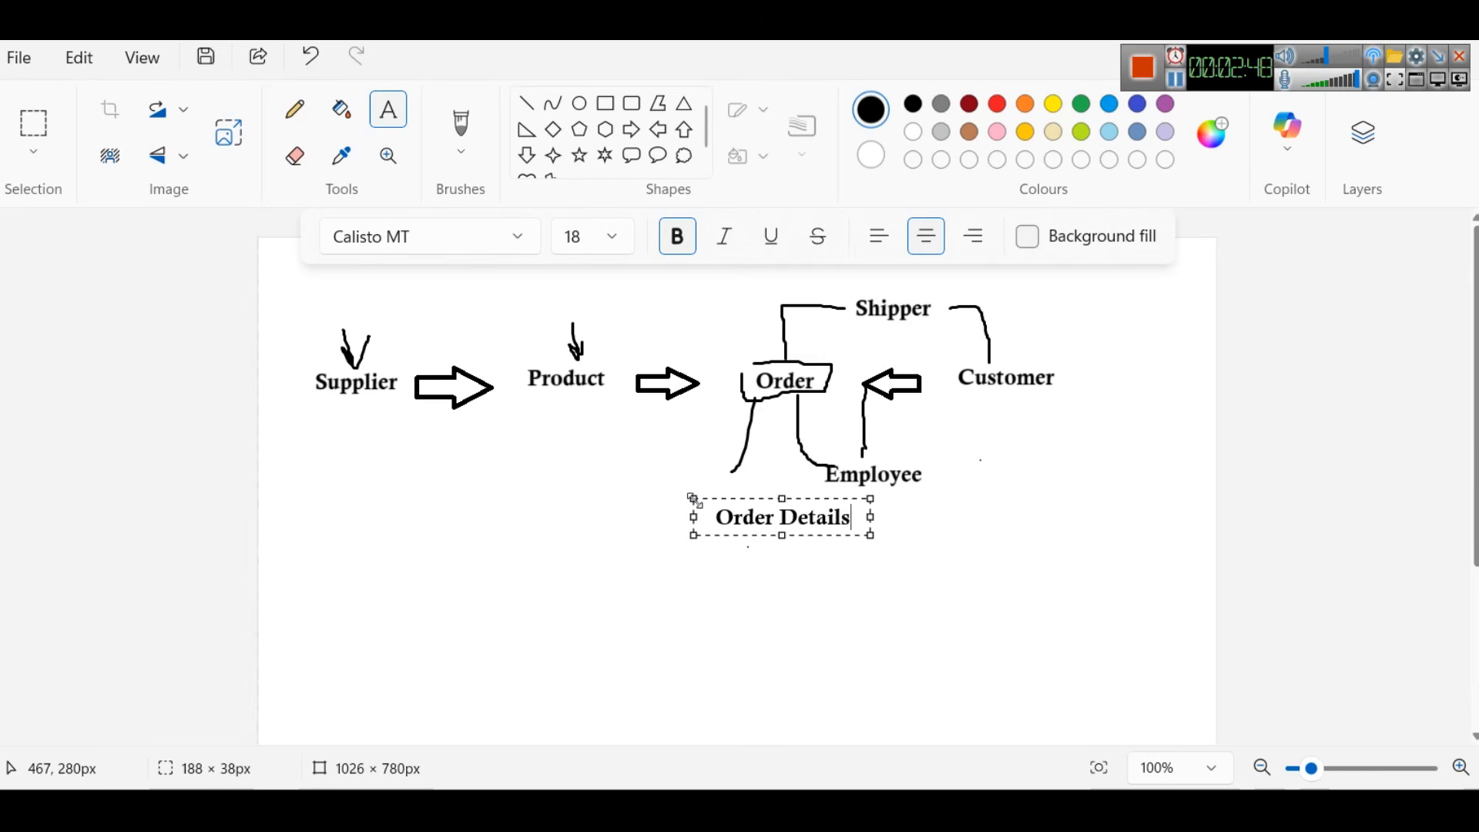
key(Return)
click(1003, 579)
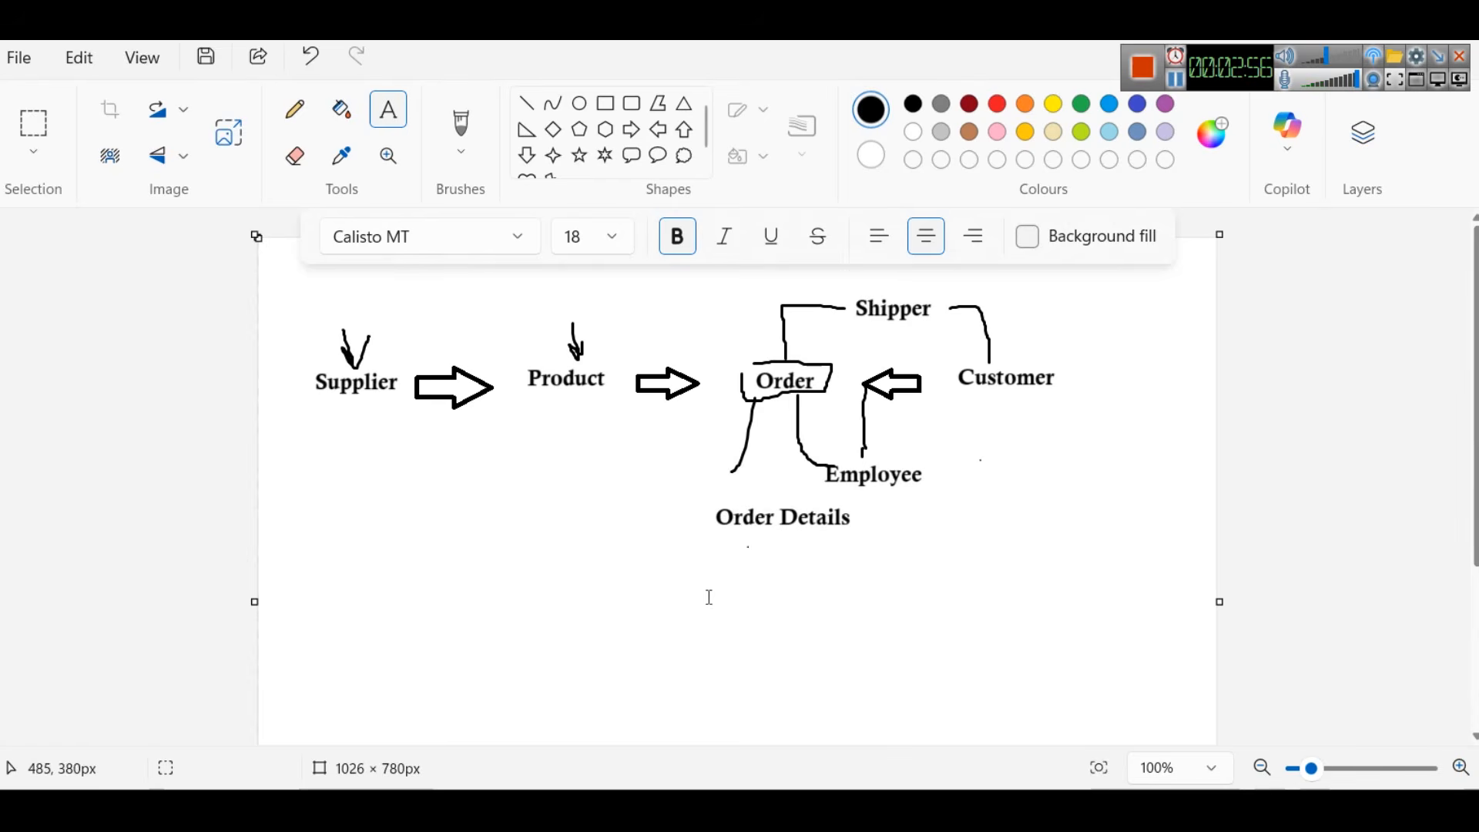
Review the Northwind ER diagram in the browser and compare it with the table relationships in Power BI's model view, ending on the report
click(582, 693)
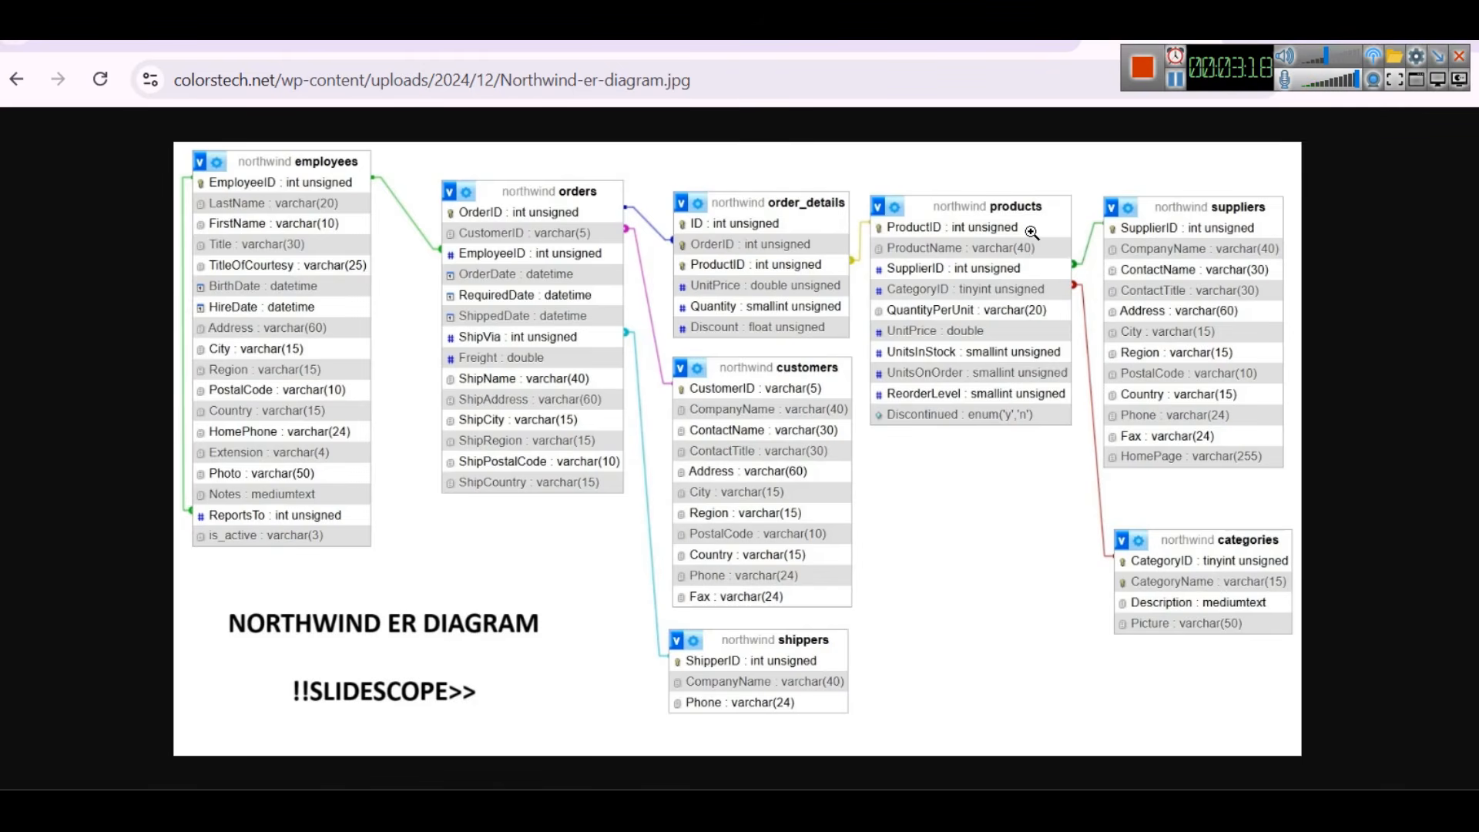
mouse_move(804, 809)
click(804, 771)
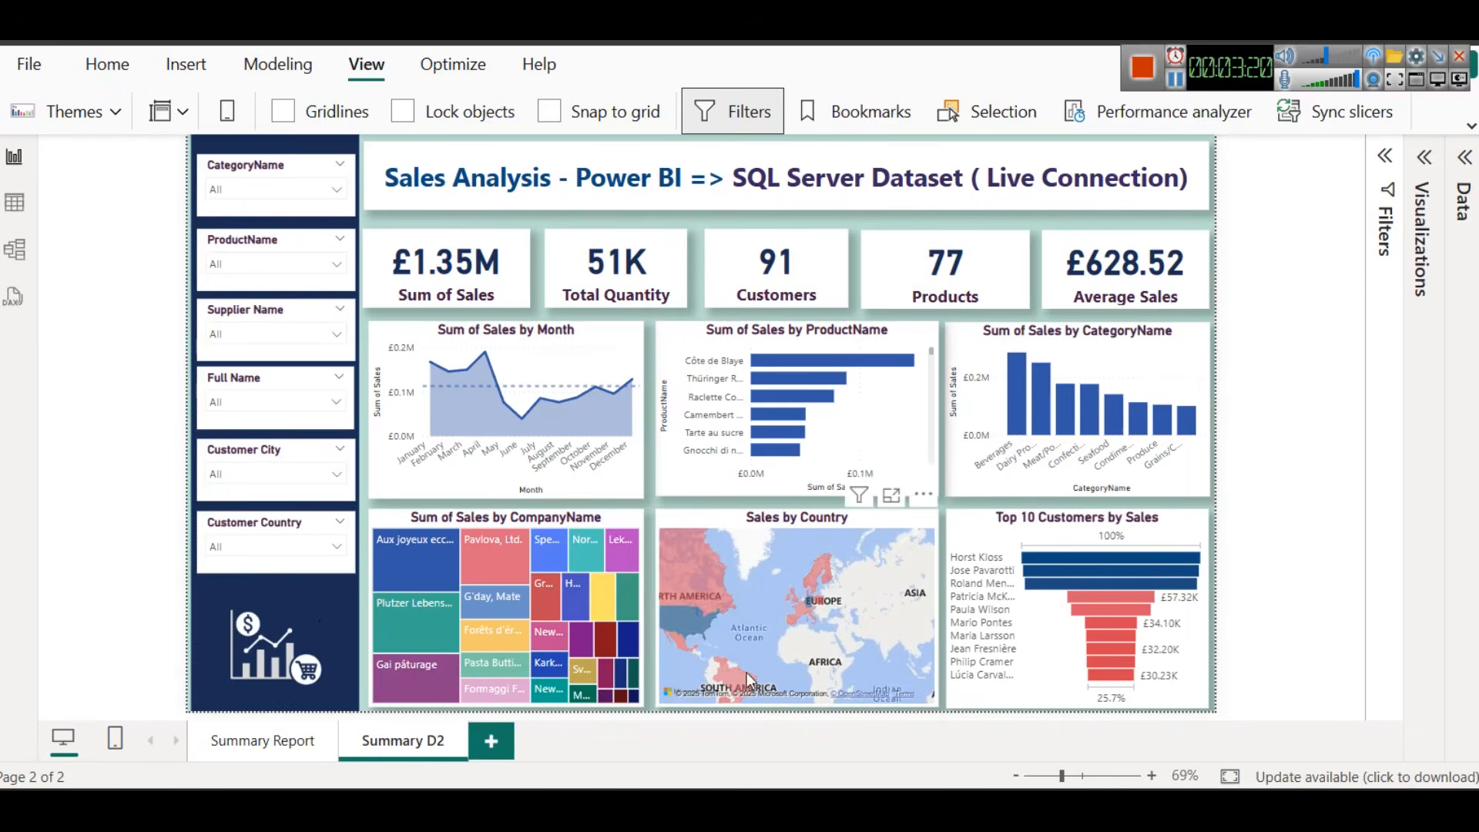
click(11, 245)
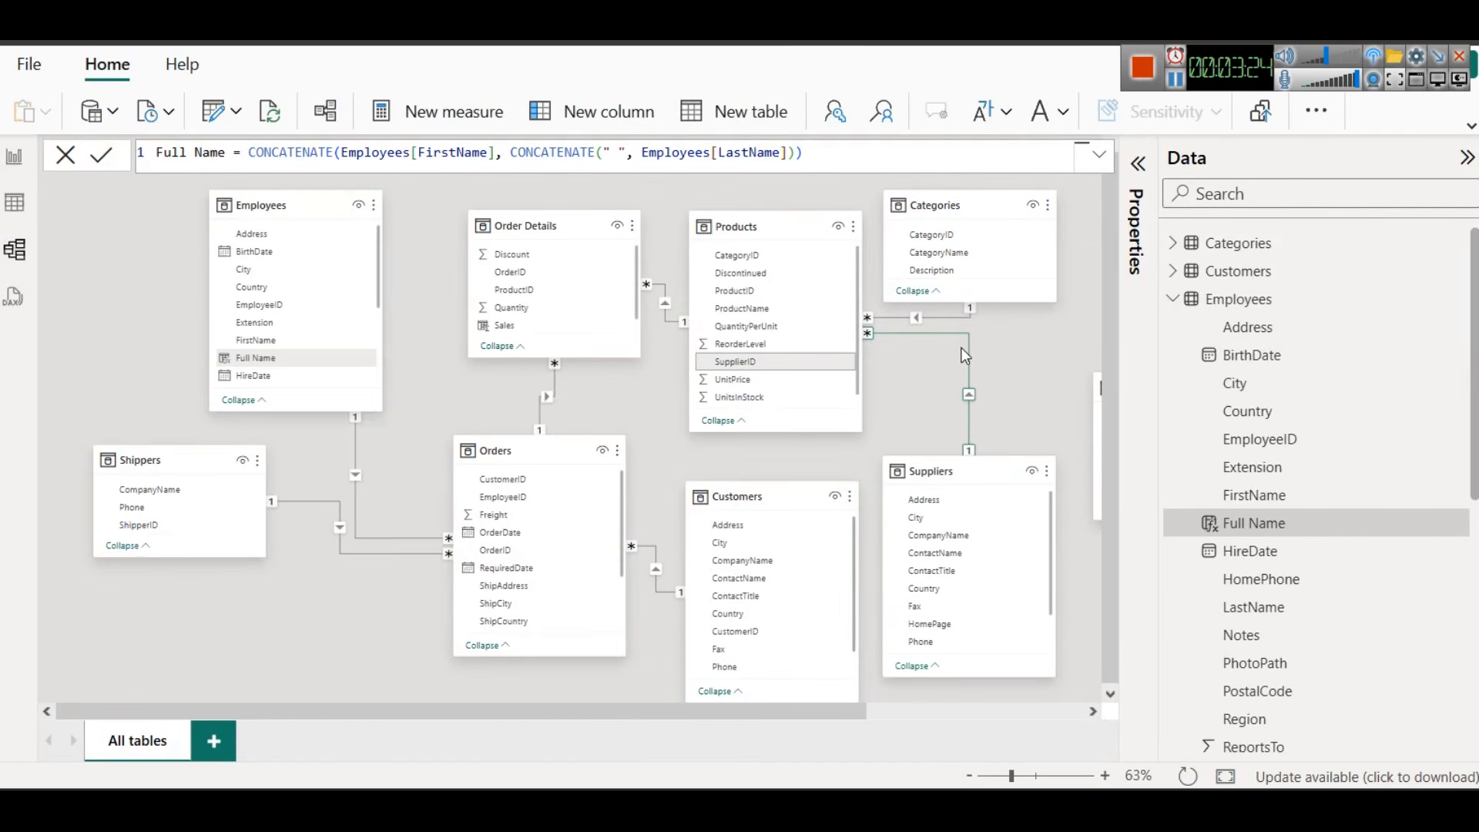
click(14, 156)
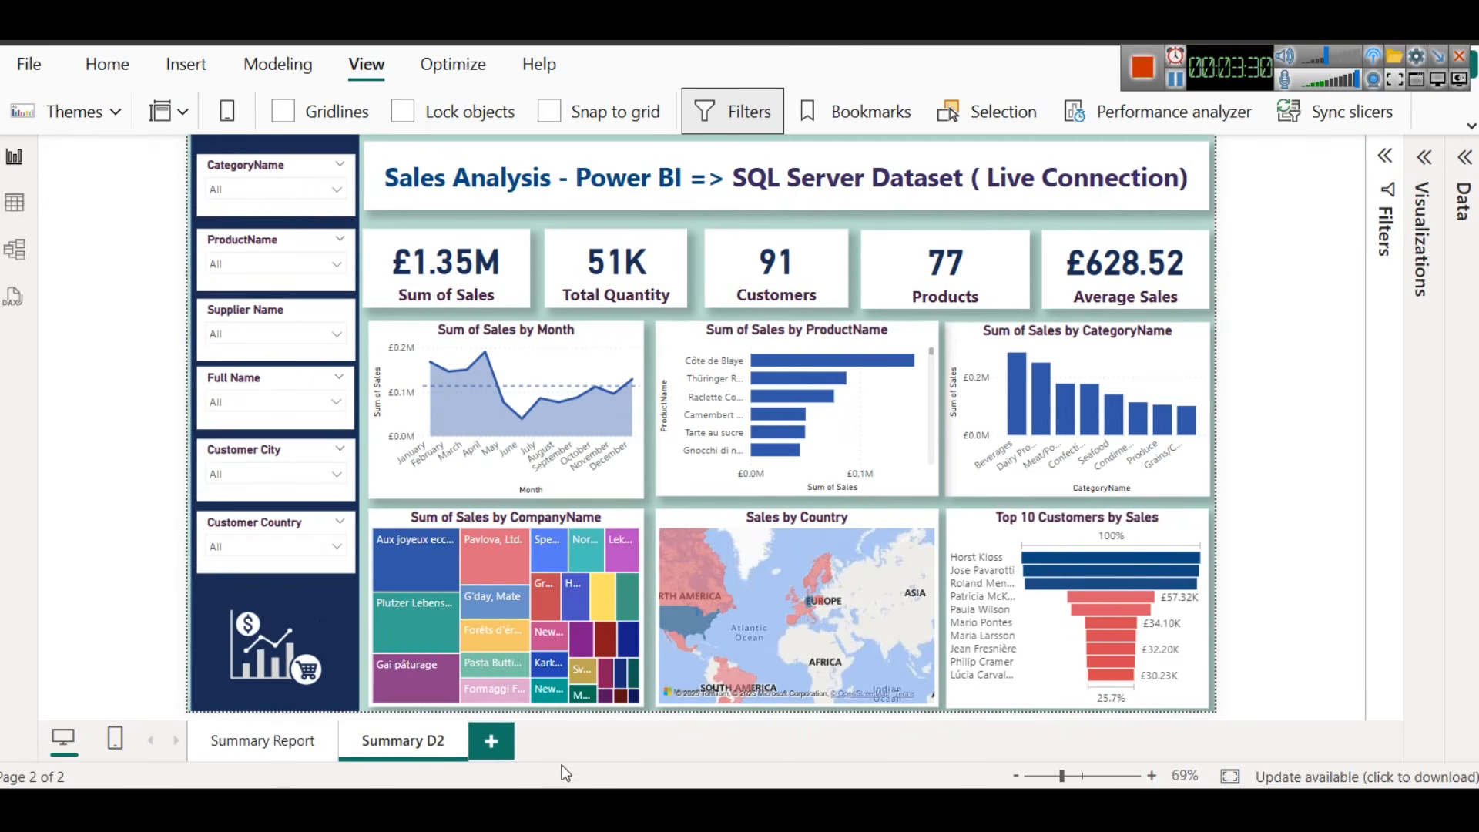
Close the Server Properties window, switch to SQL Server Management Studio, and expand the northwind database to list its tables
mouse_move(548, 807)
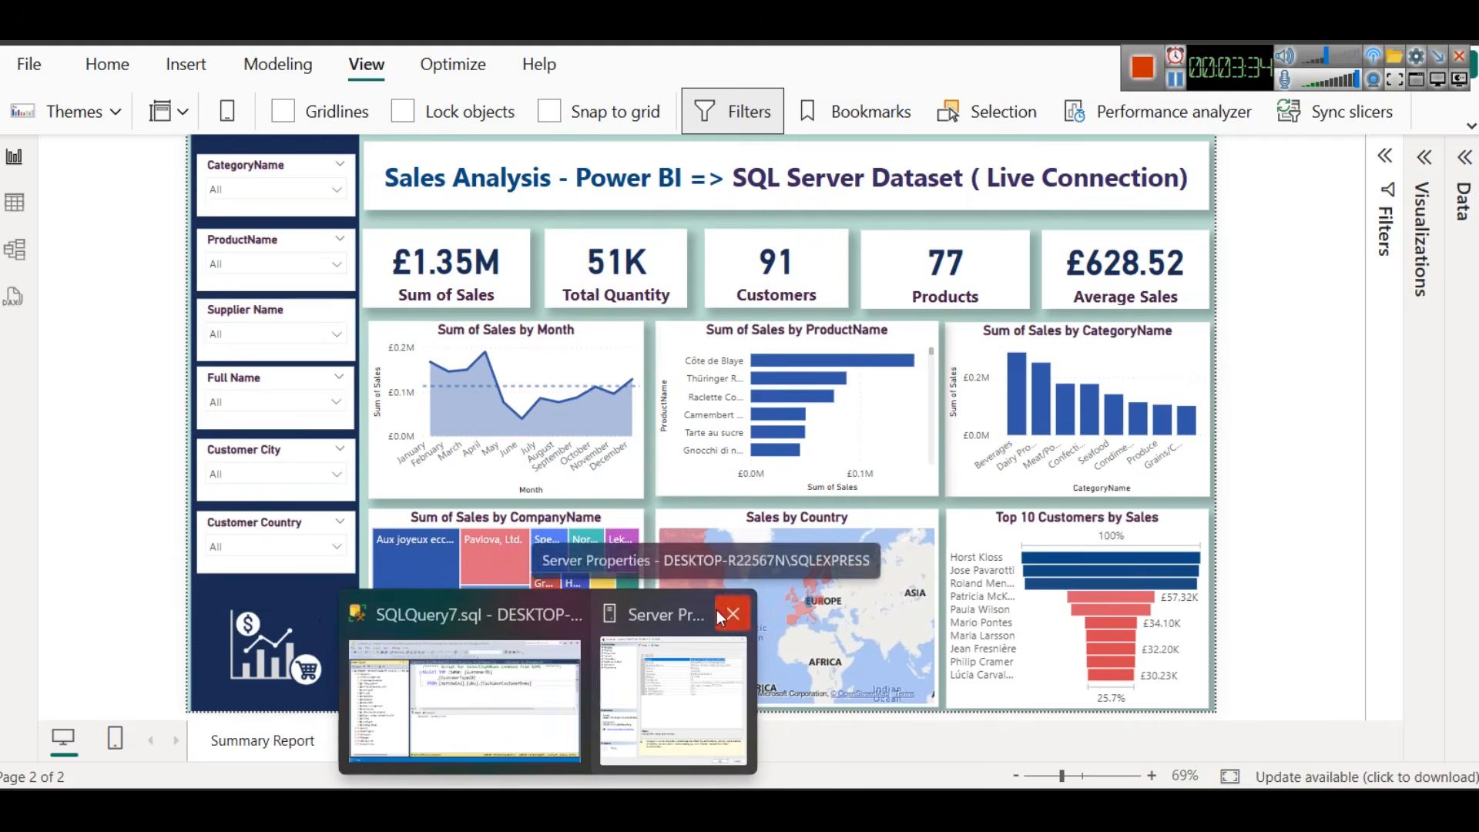
click(726, 614)
click(641, 673)
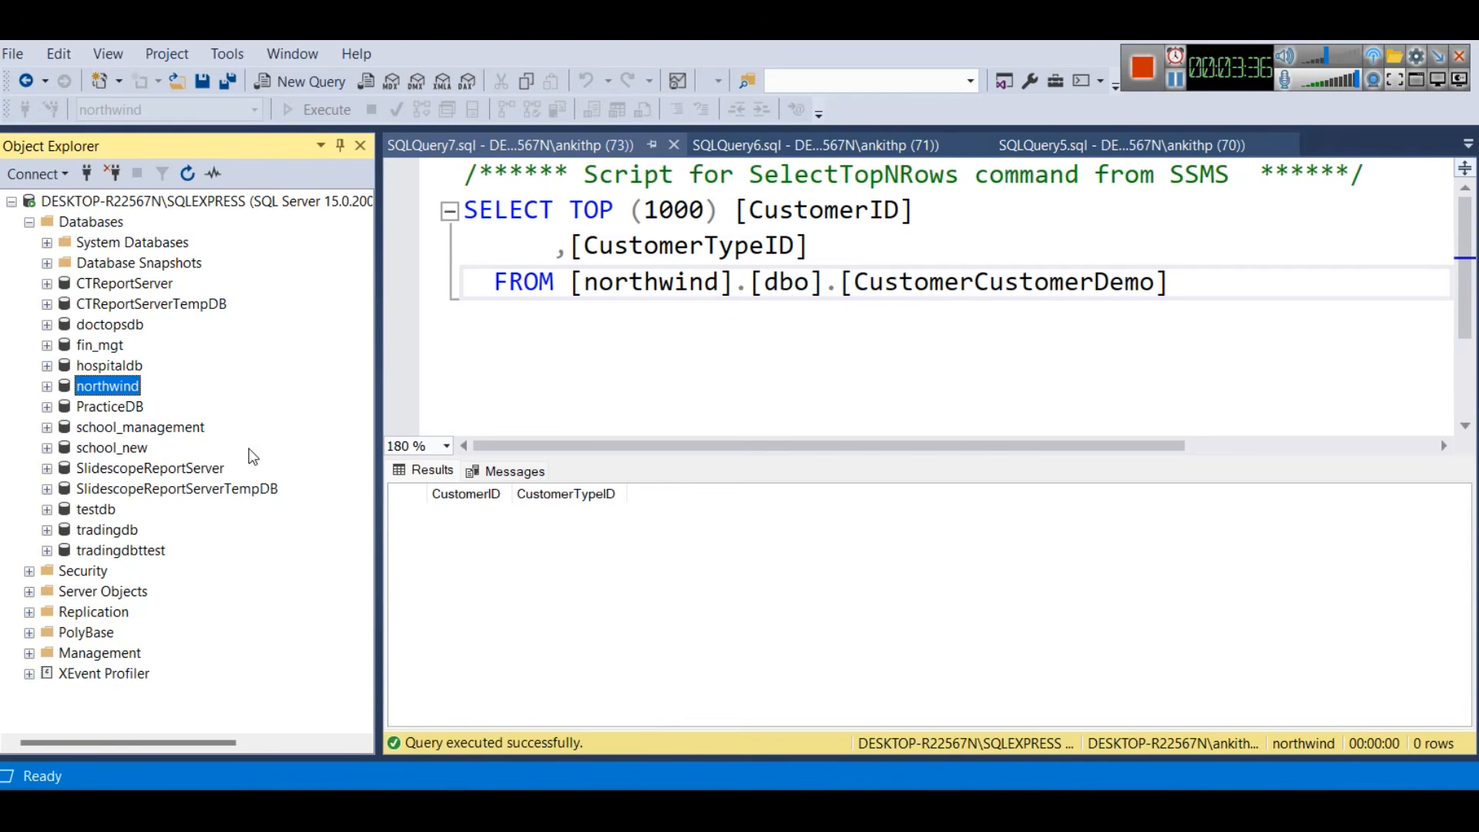
click(29, 223)
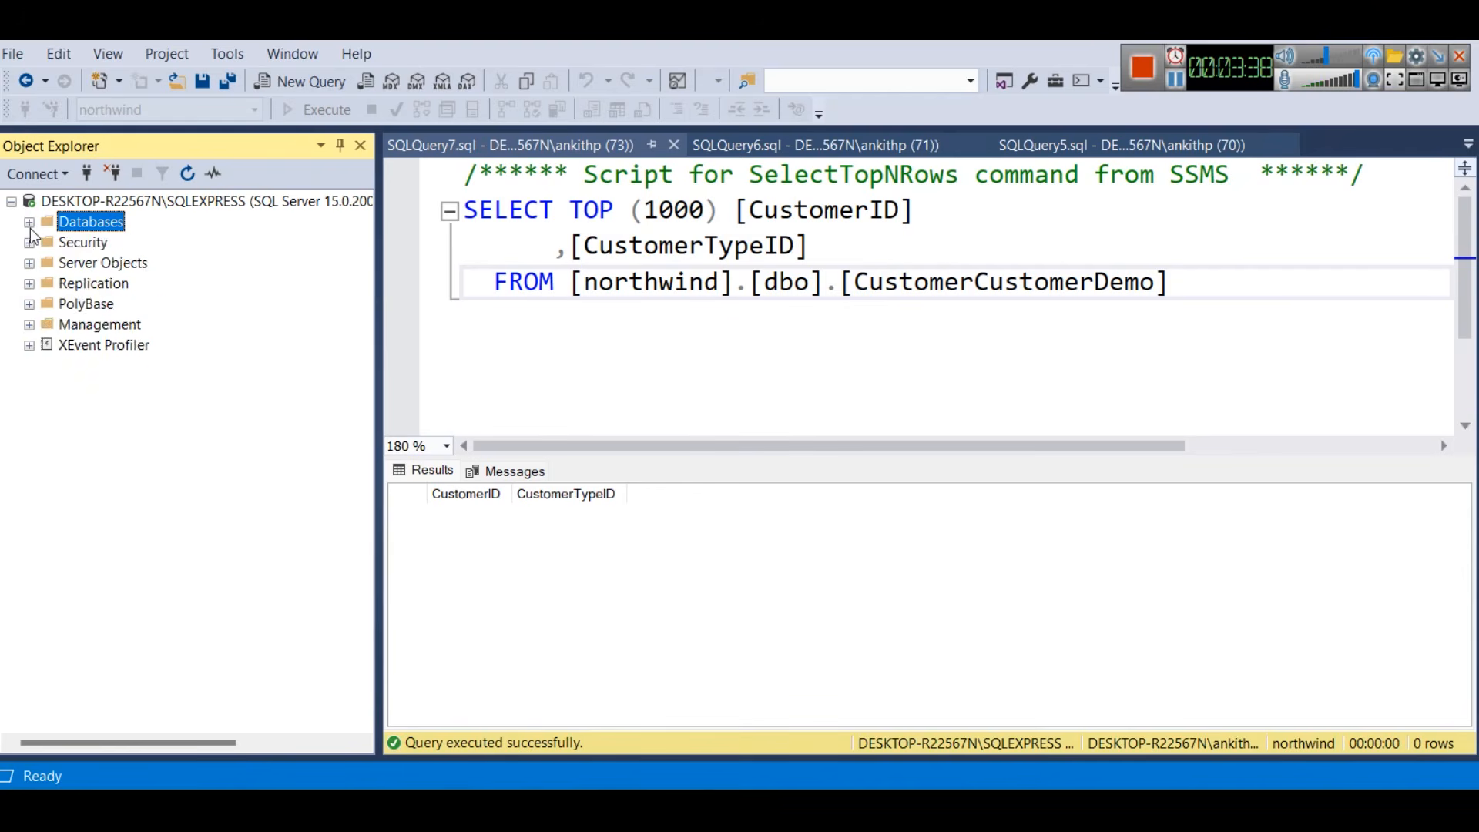
click(29, 223)
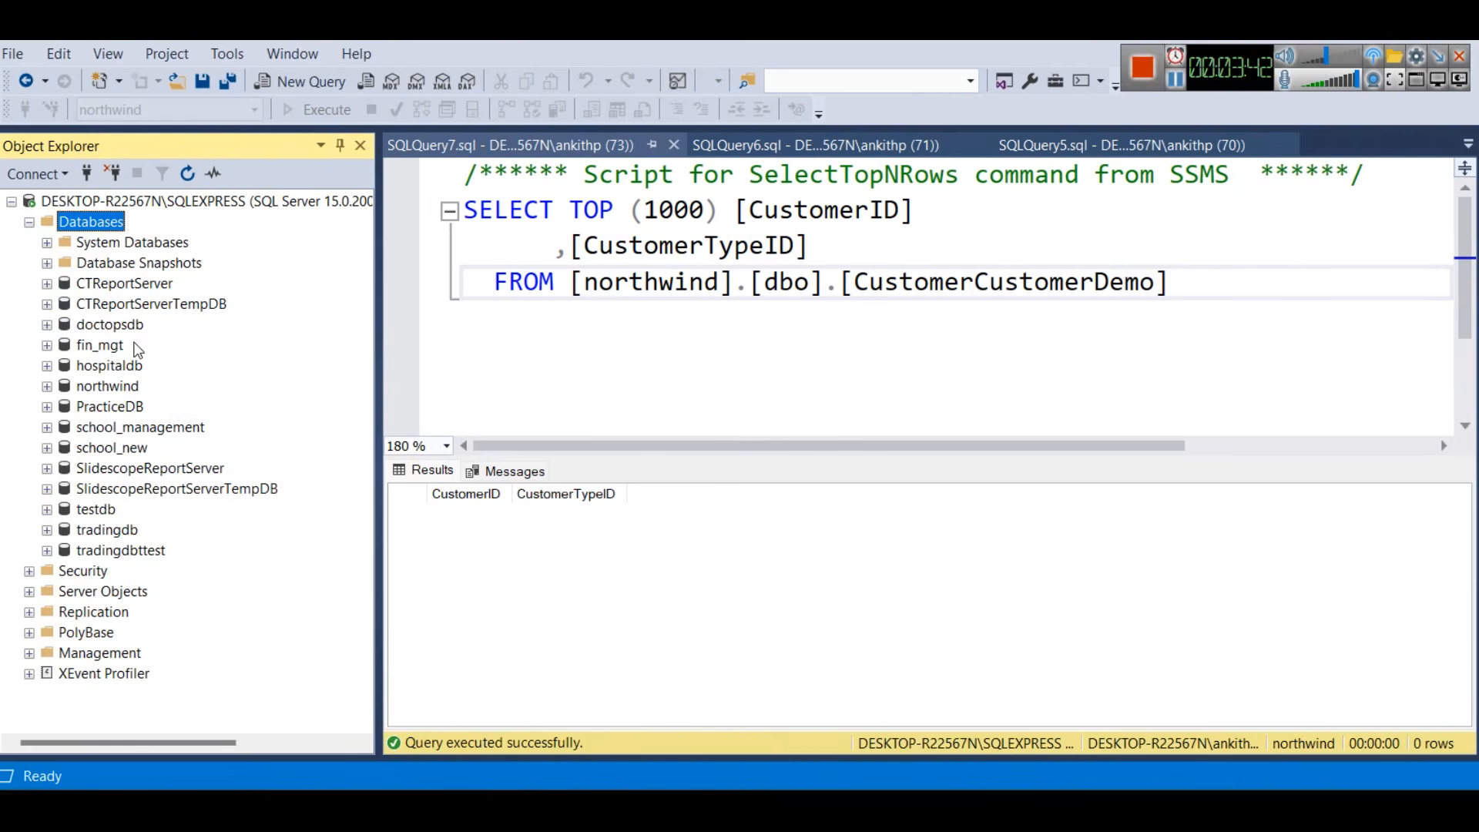
click(47, 386)
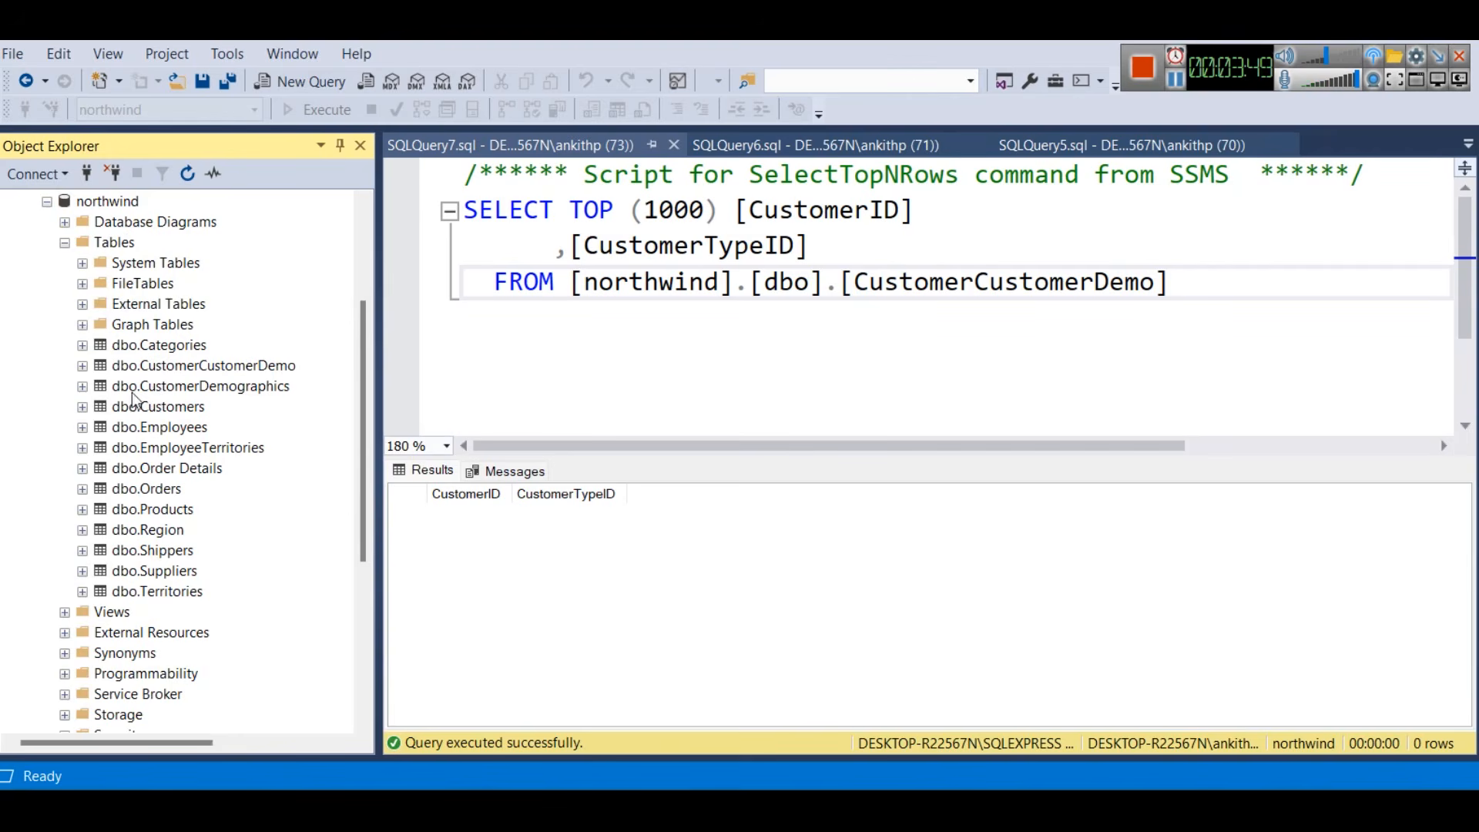
Point out the Categories, Employees, Order Details, Orders, Products, Shippers and Suppliers tables by selecting each in northwind's table list
click(178, 346)
click(189, 423)
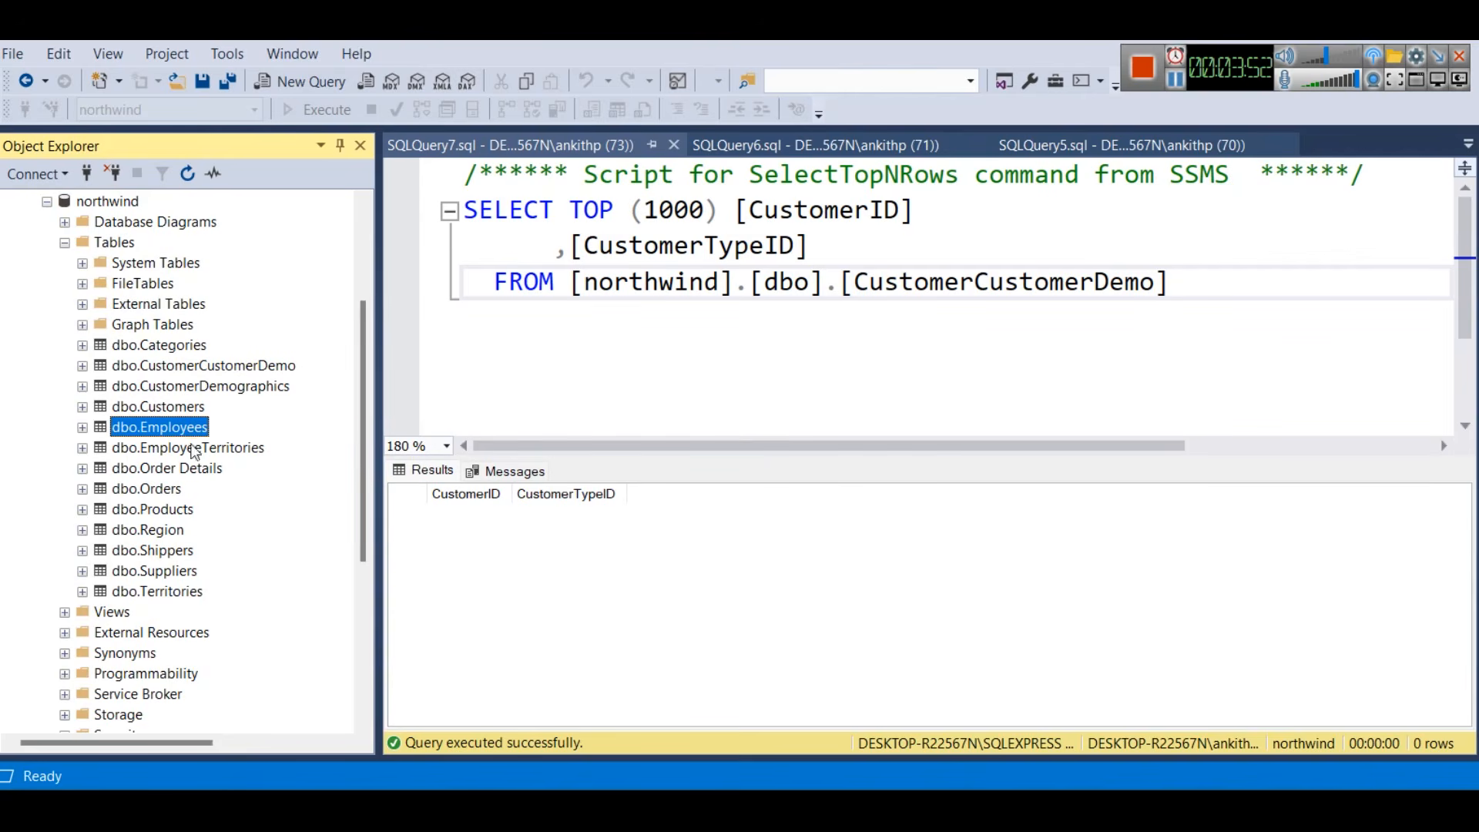
click(182, 470)
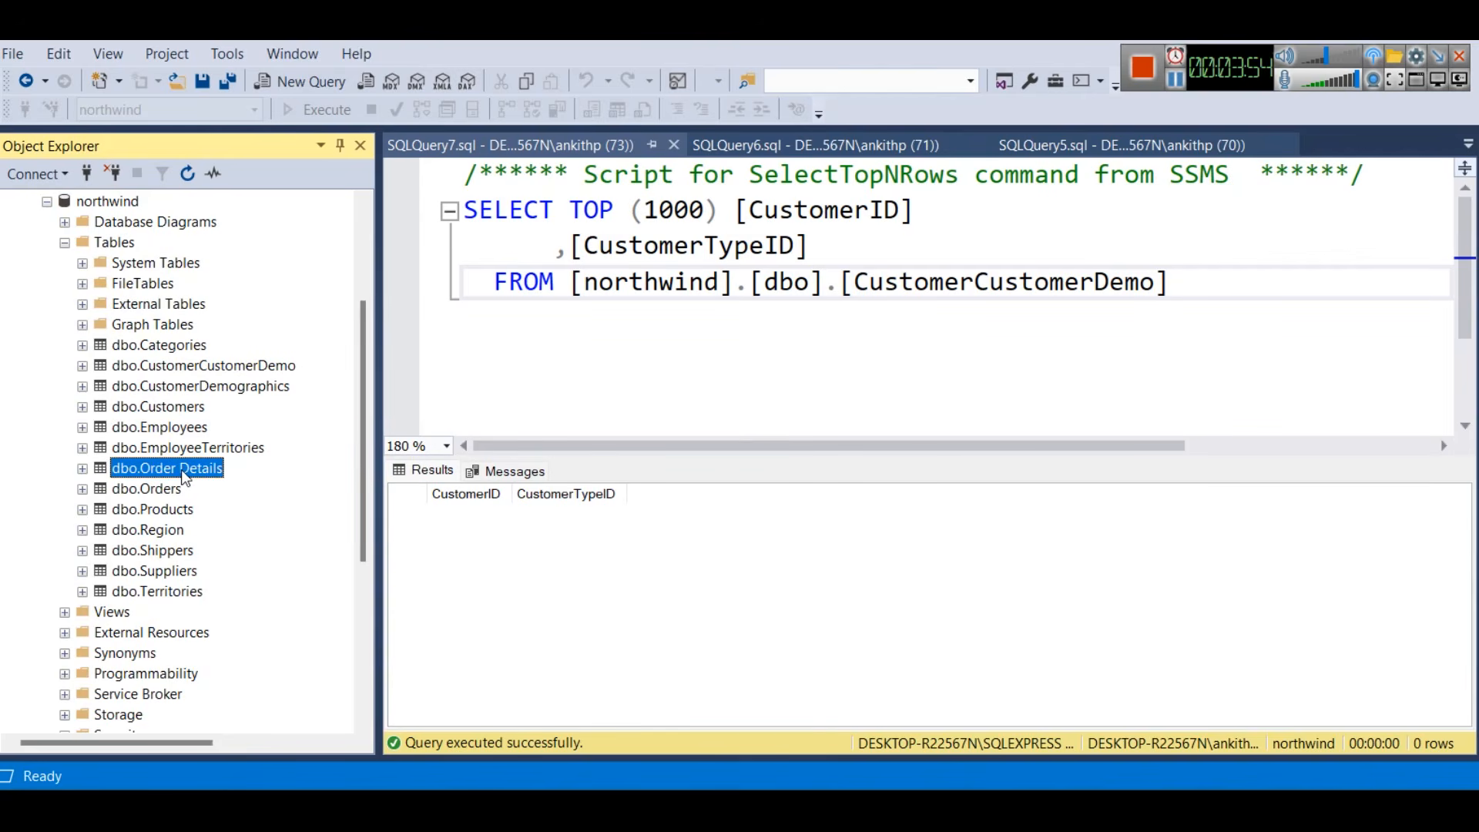
click(175, 490)
click(182, 510)
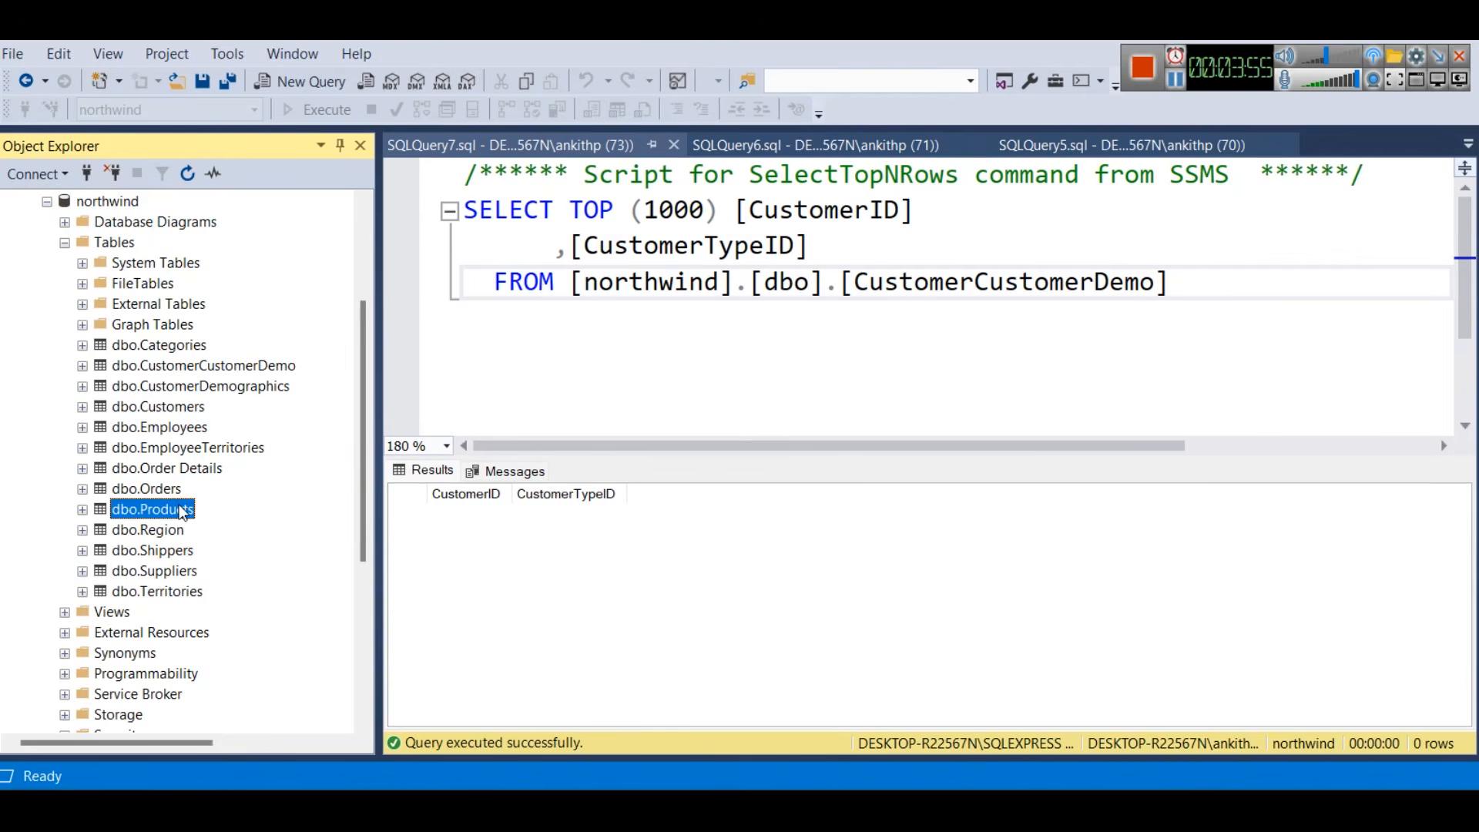
click(183, 550)
click(185, 571)
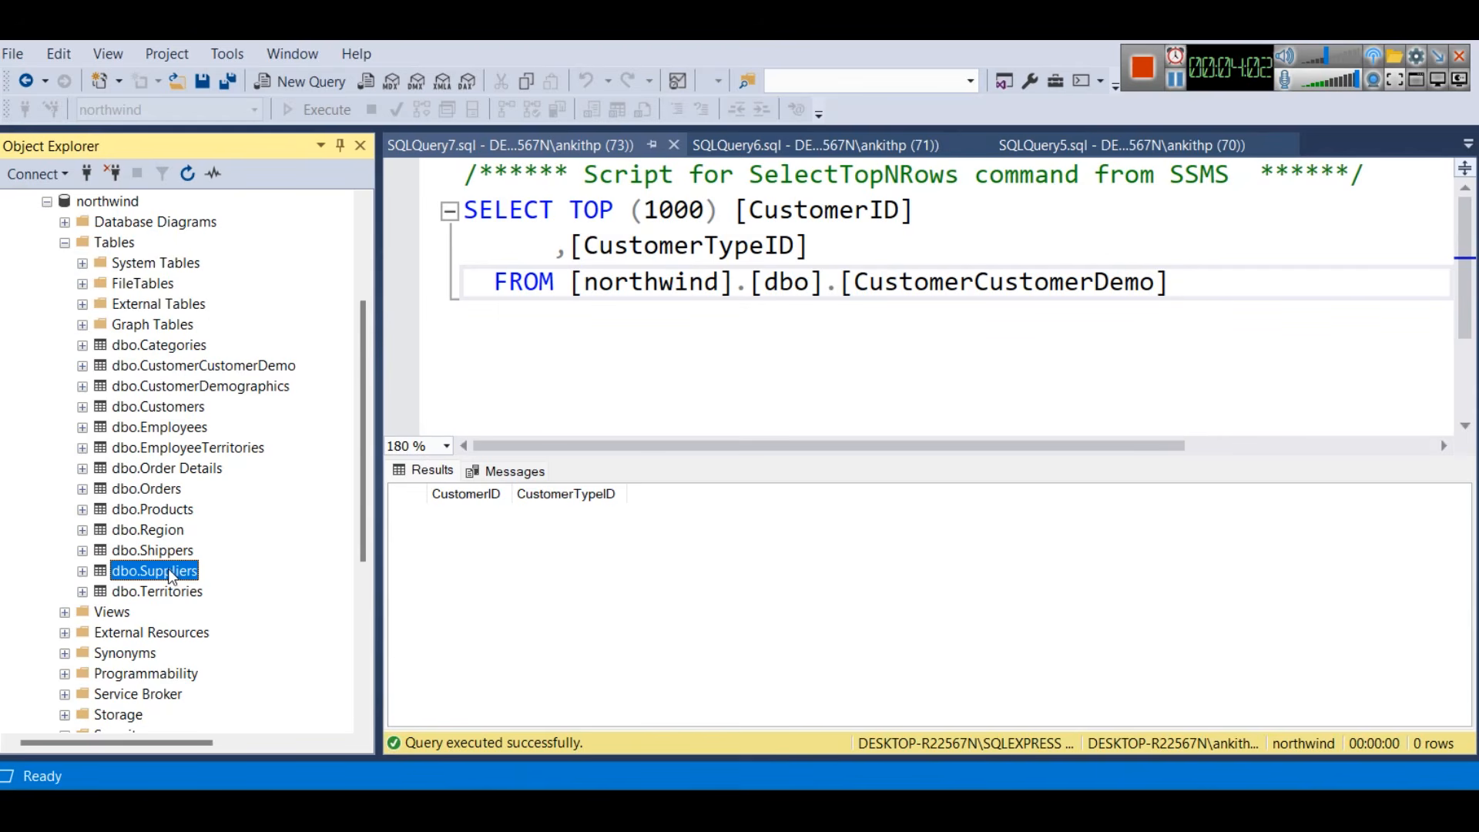
Query the top 1000 rows of dbo.Suppliers and enlarge the results area to show more suppliers
right_click(164, 570)
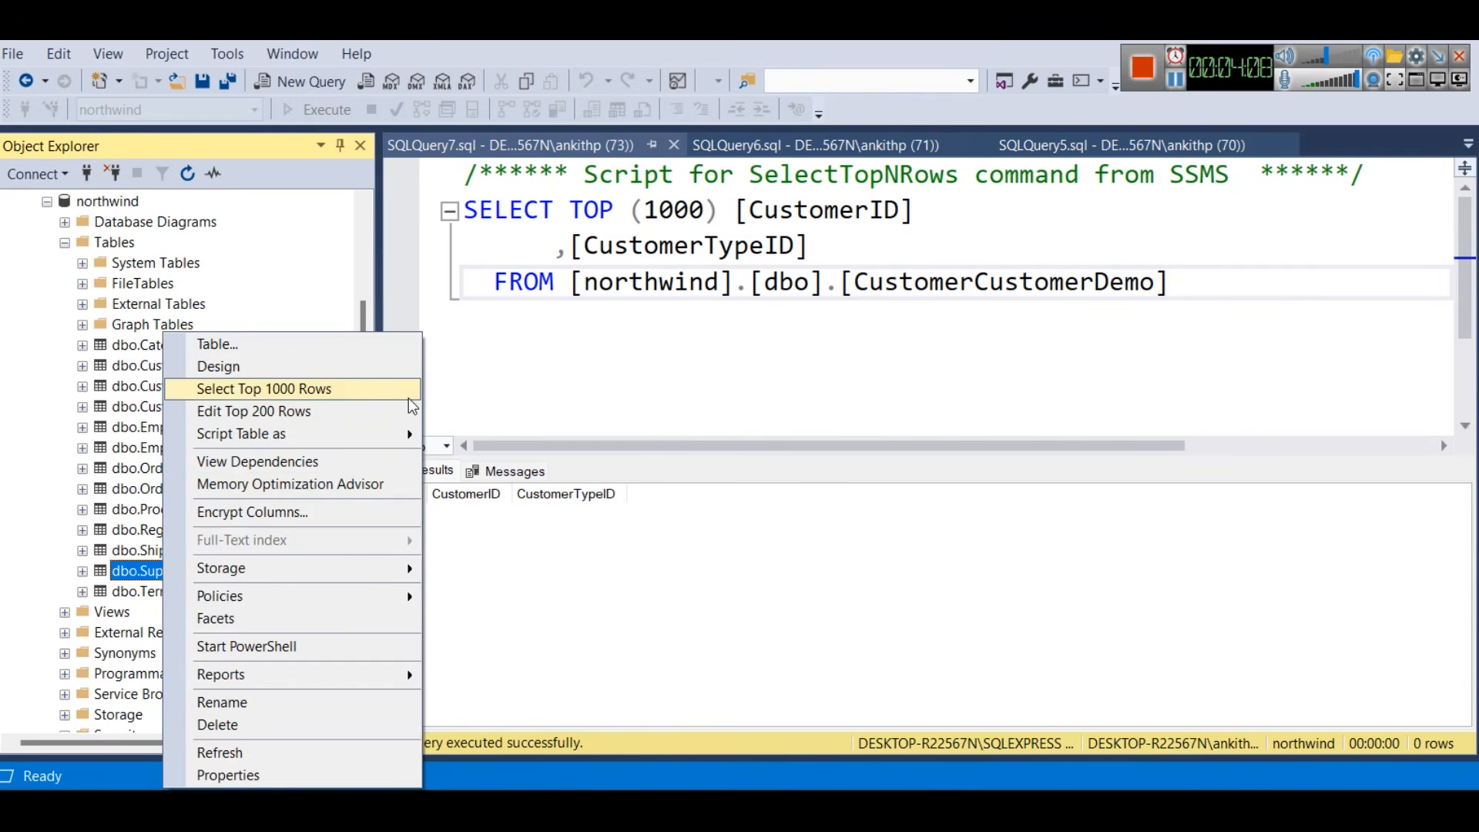
click(331, 388)
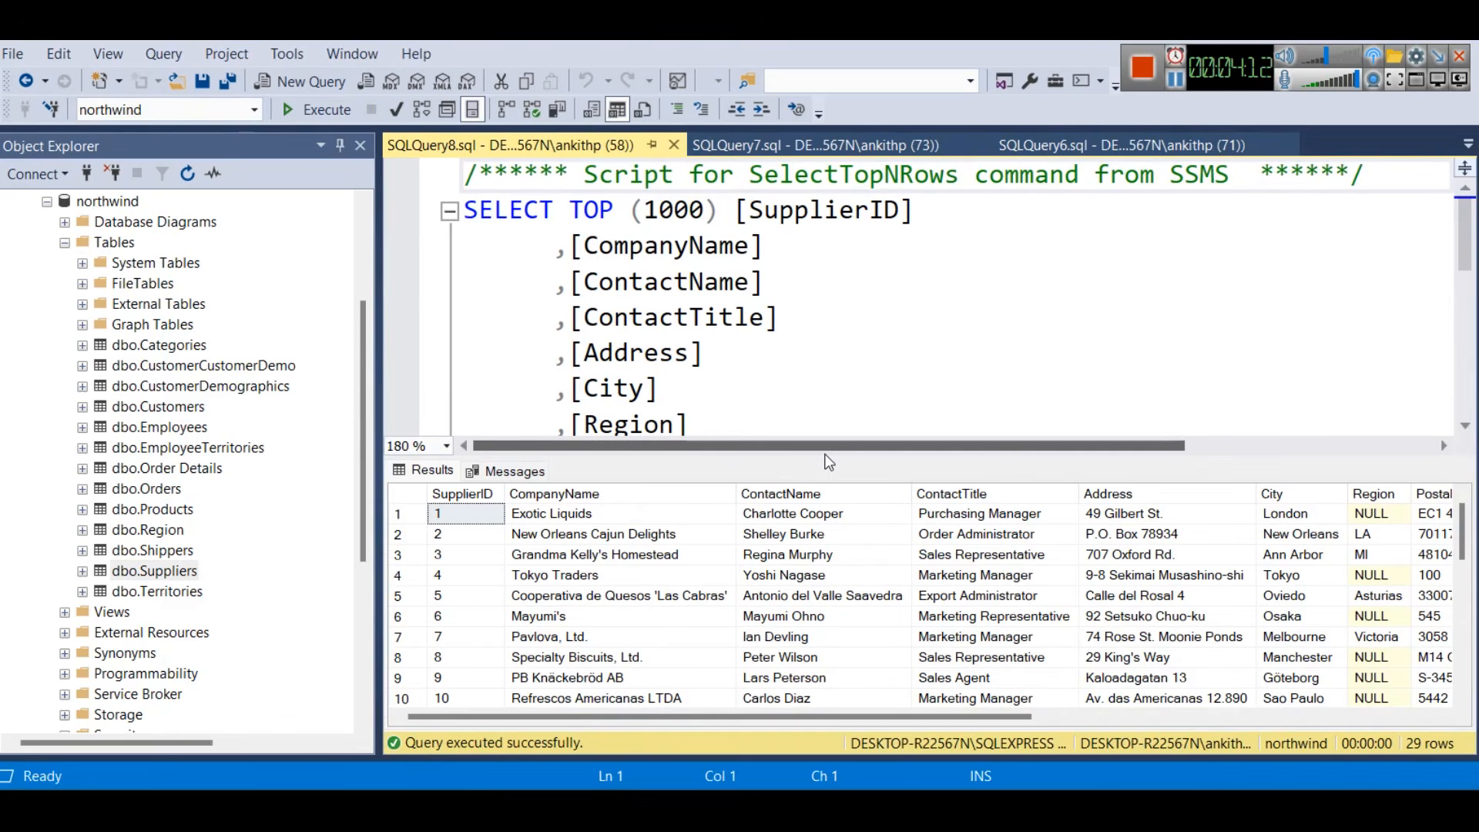
drag(826, 456, 816, 344)
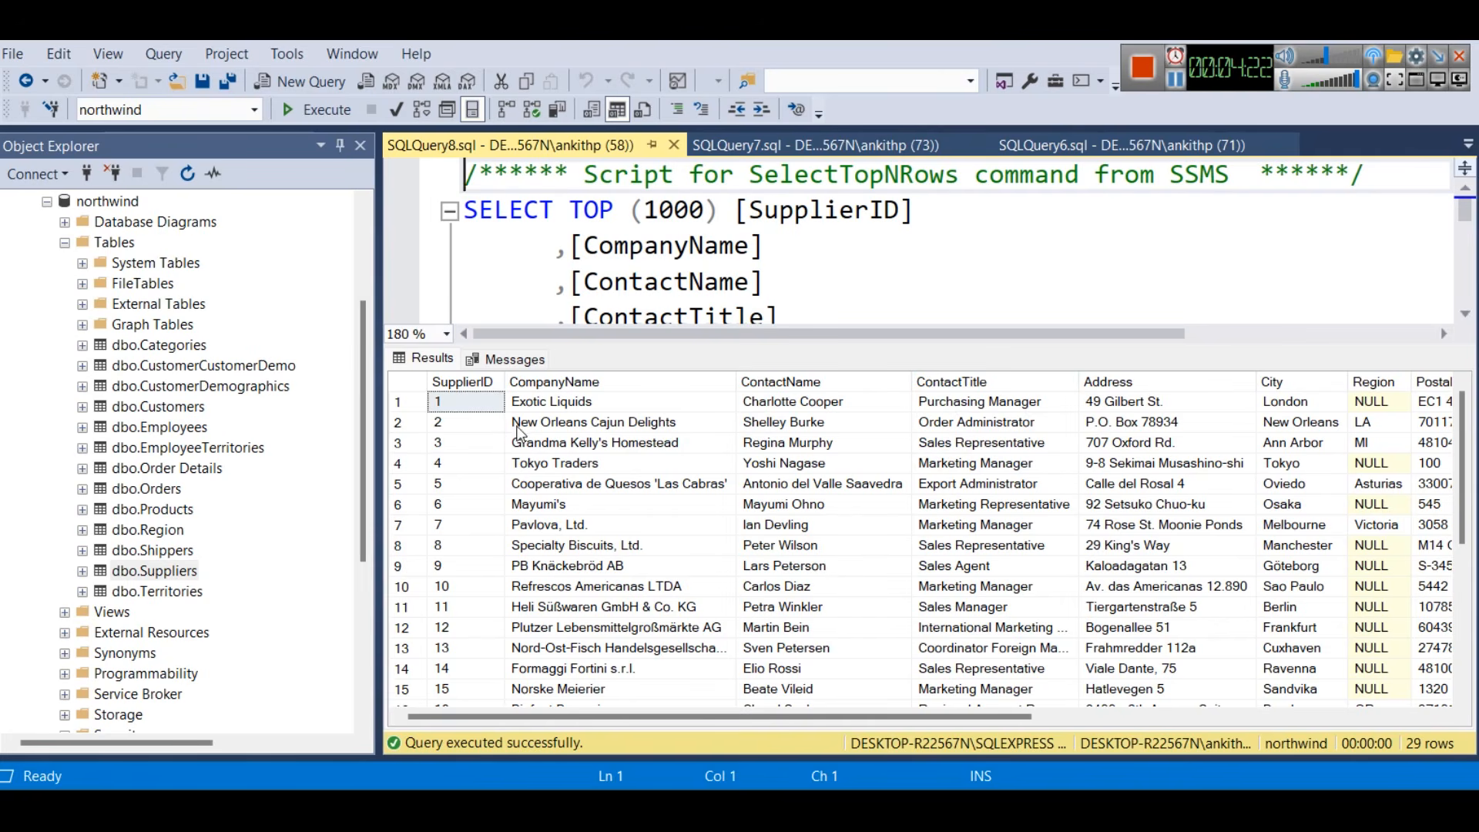
Query the top 1000 rows of dbo.Order Details and highlight the ProductID and OrderID columns in the results
right_click(167, 478)
click(231, 389)
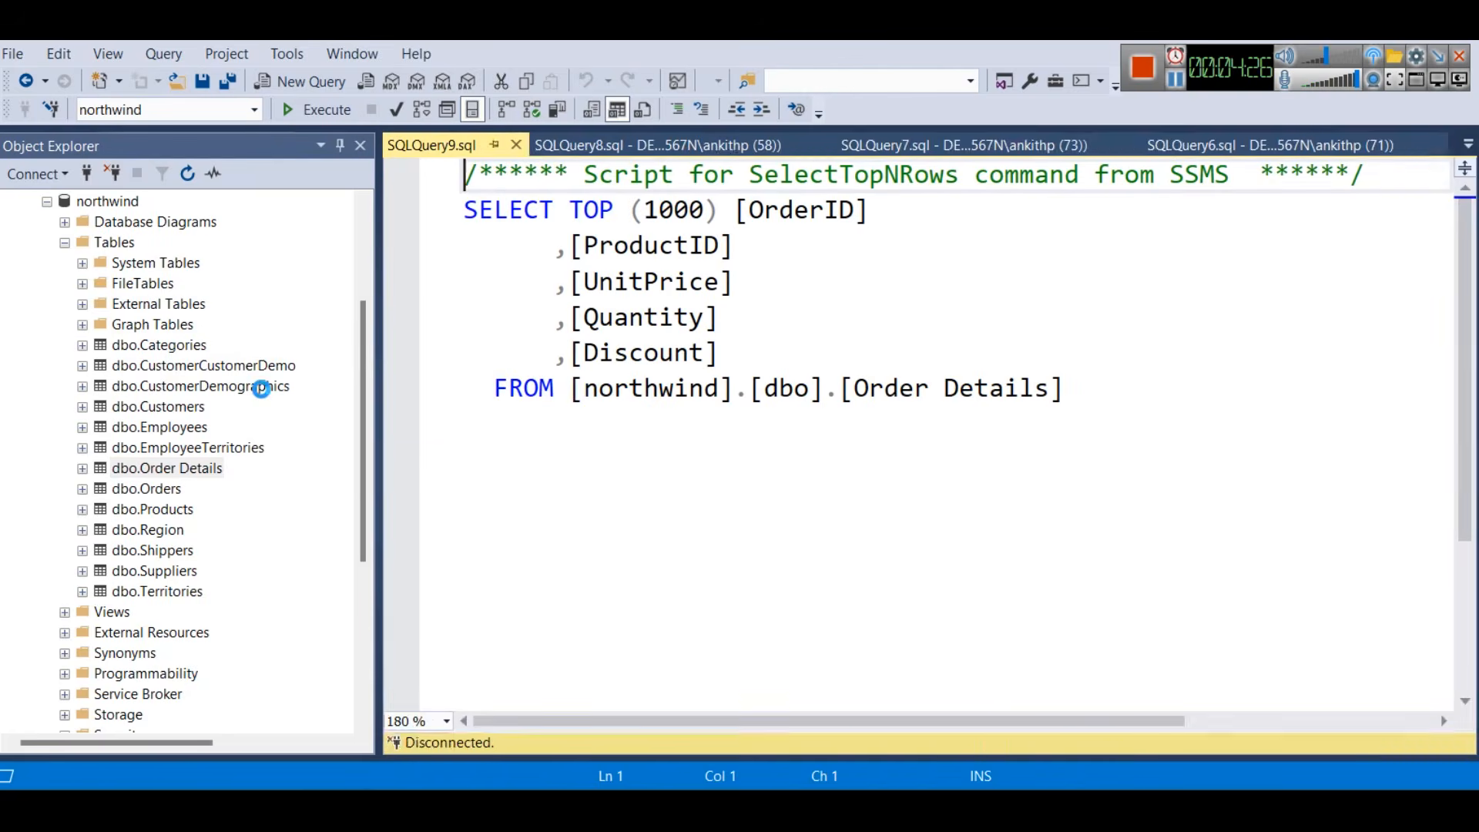
click(532, 493)
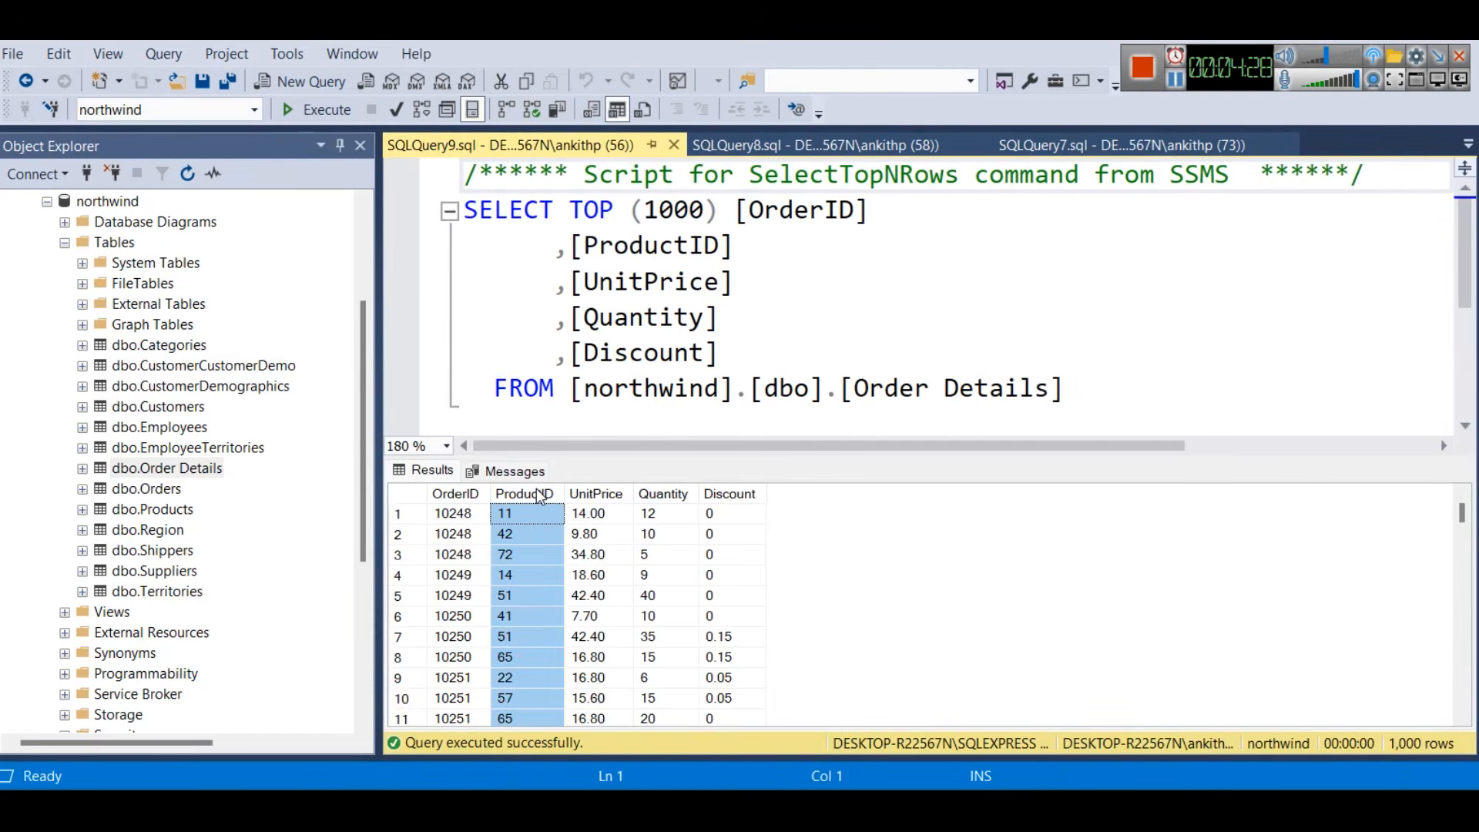
click(447, 497)
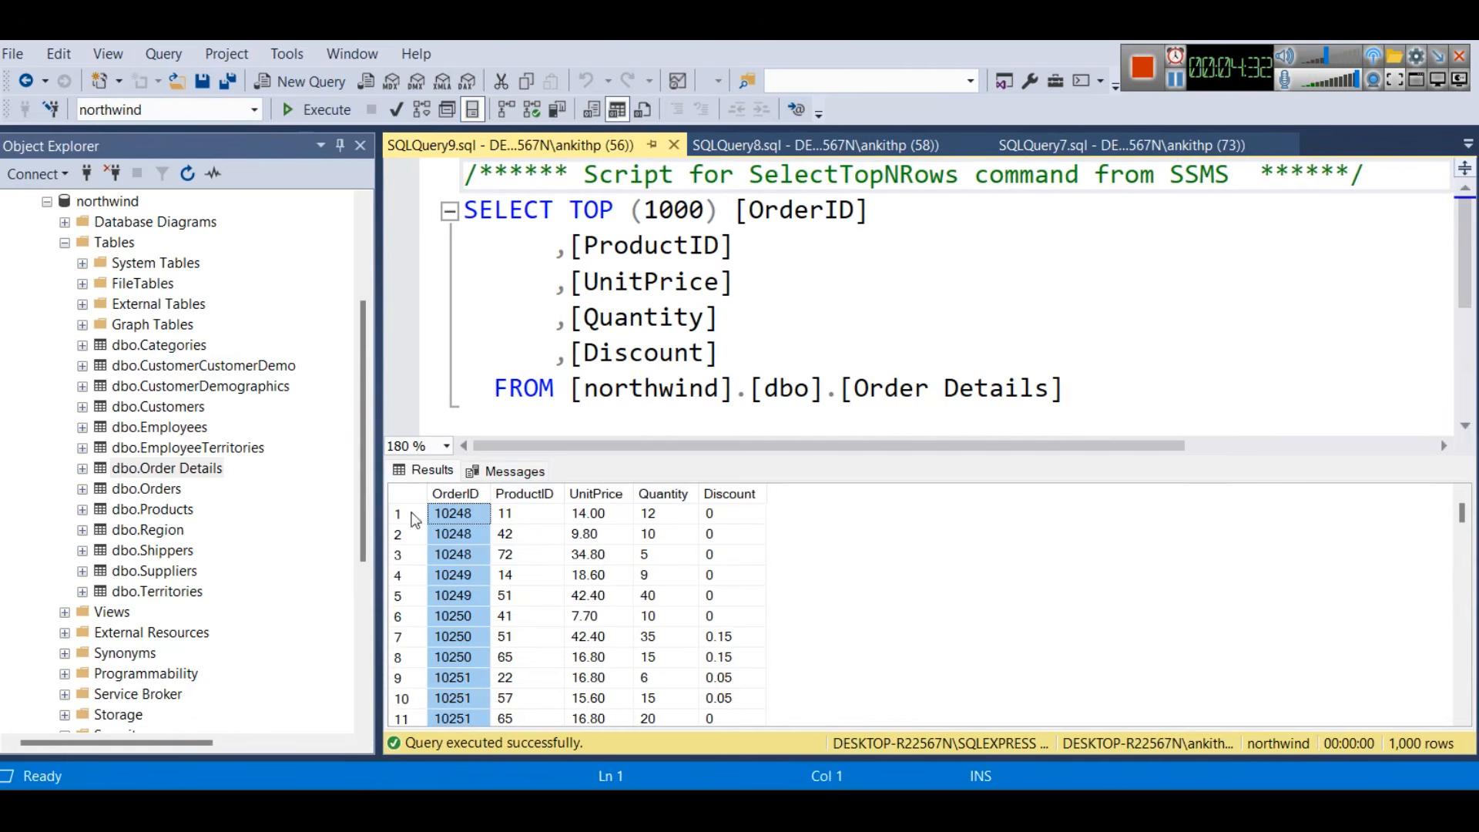
Query the top 1000 rows of dbo.Products, highlighting its SupplierID, ProductName and CategoryID columns, and query the top 1000 rows of dbo.Categories
right_click(123, 510)
click(280, 387)
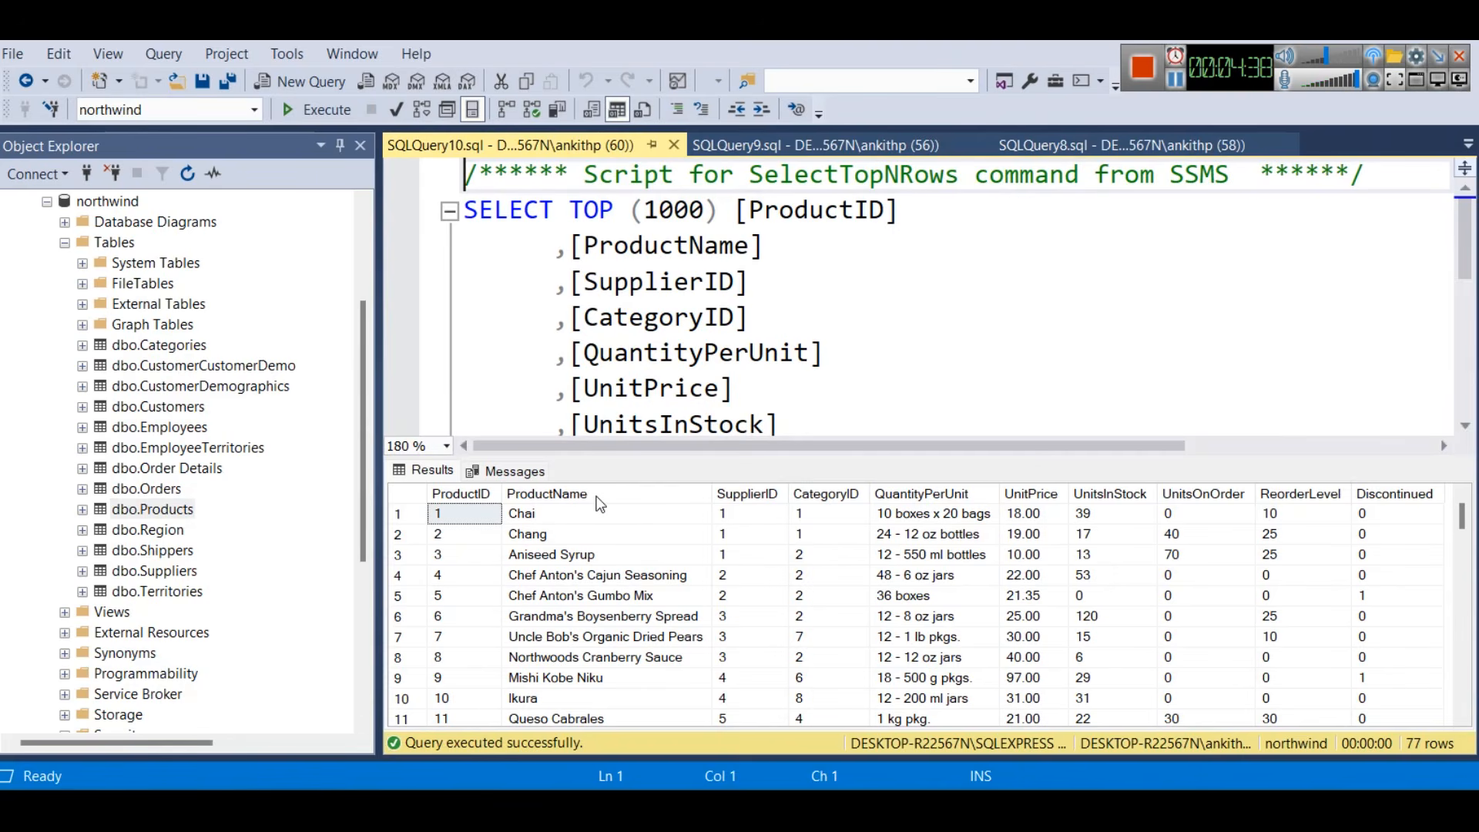
click(734, 495)
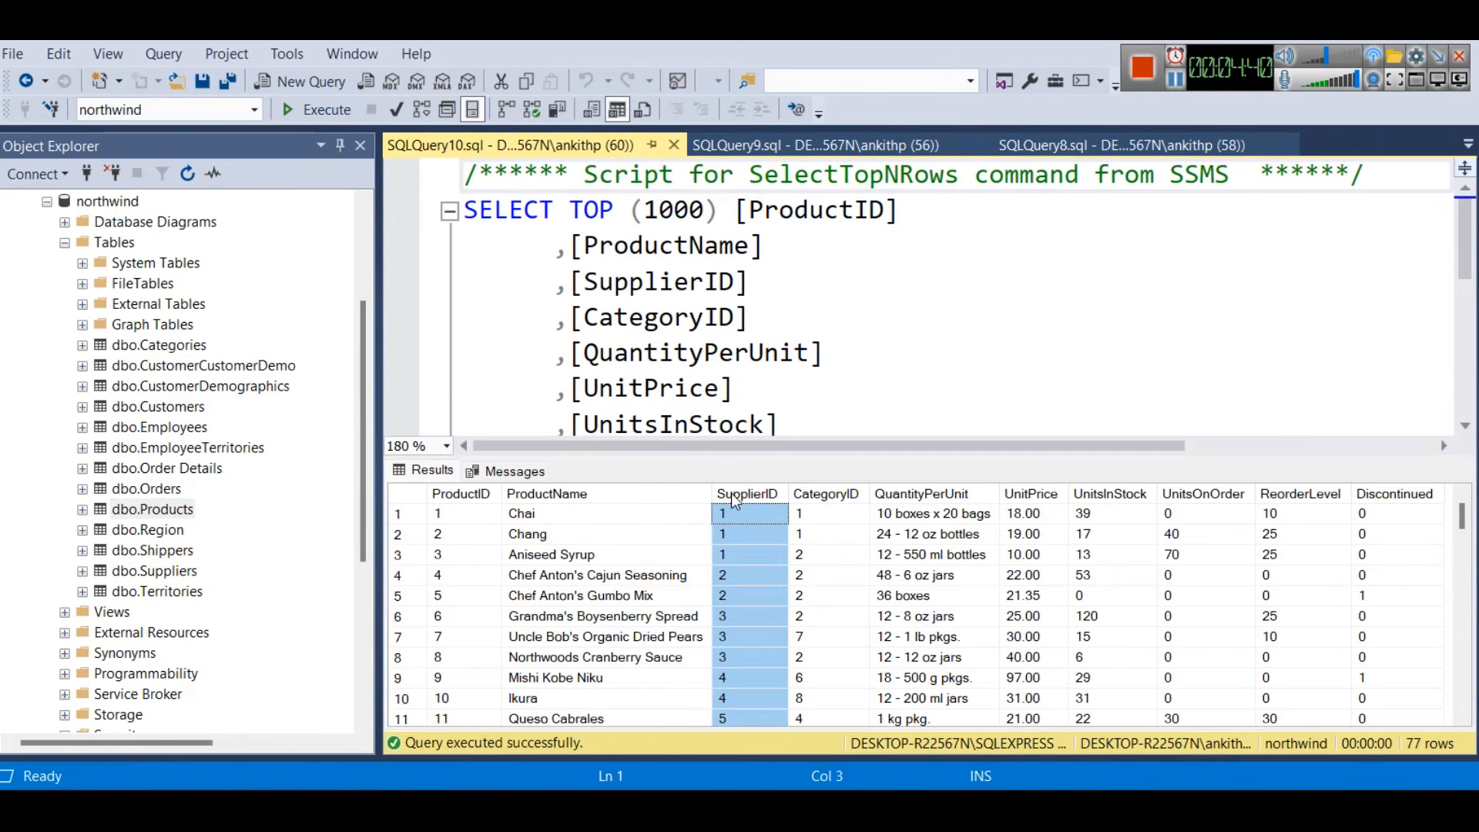
click(628, 495)
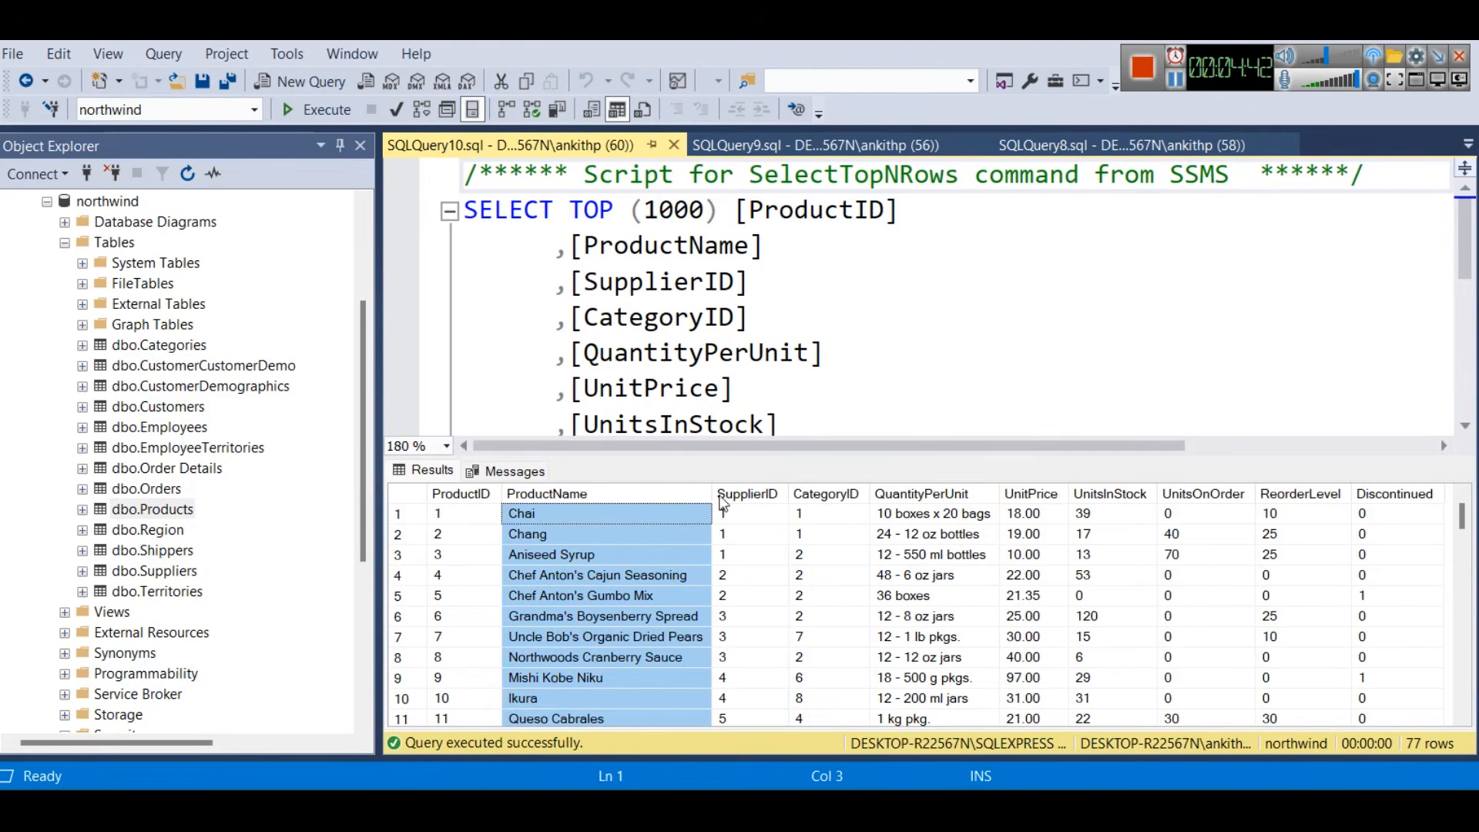
click(830, 495)
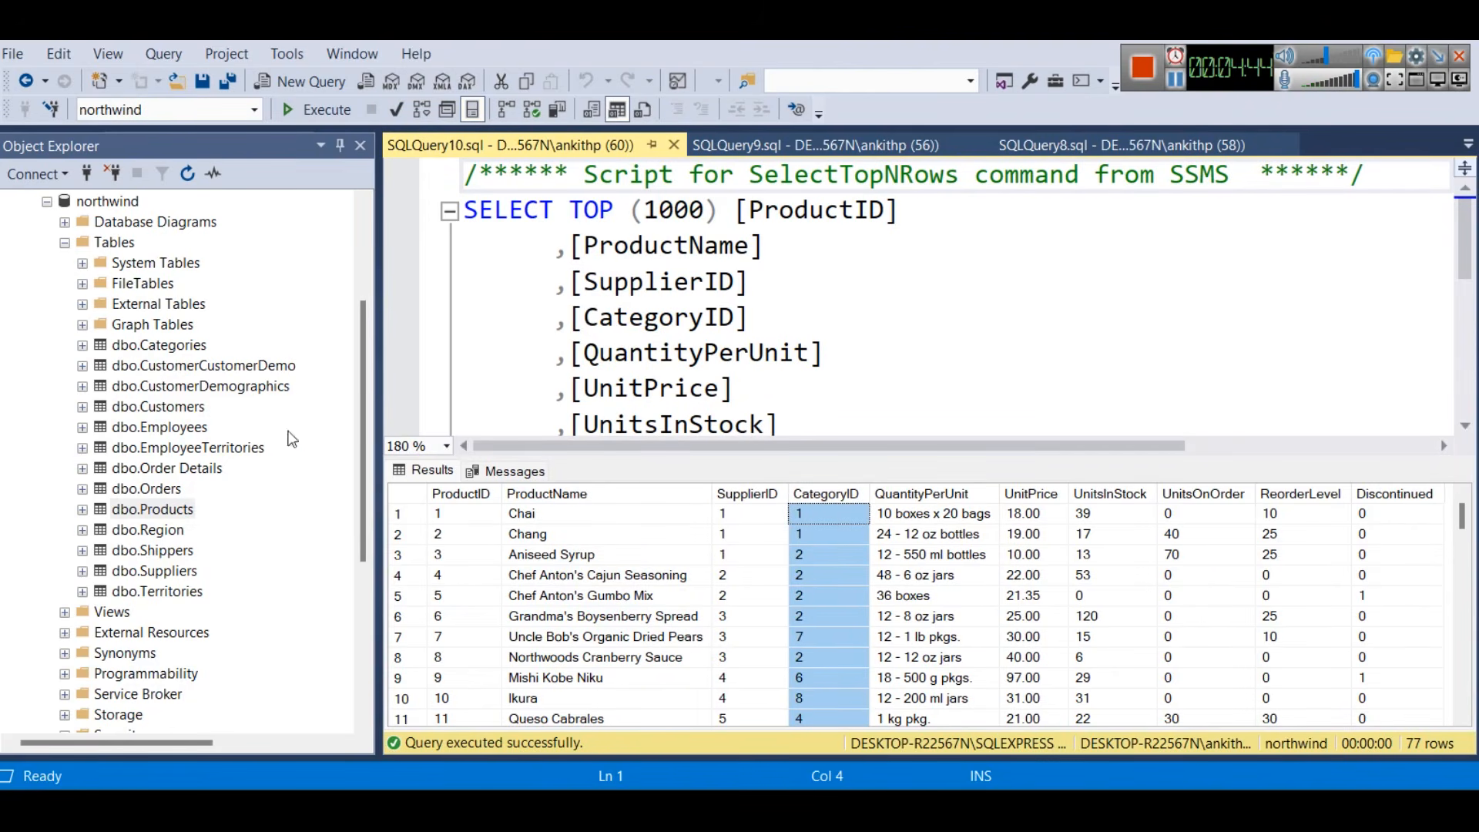
right_click(158, 345)
click(224, 390)
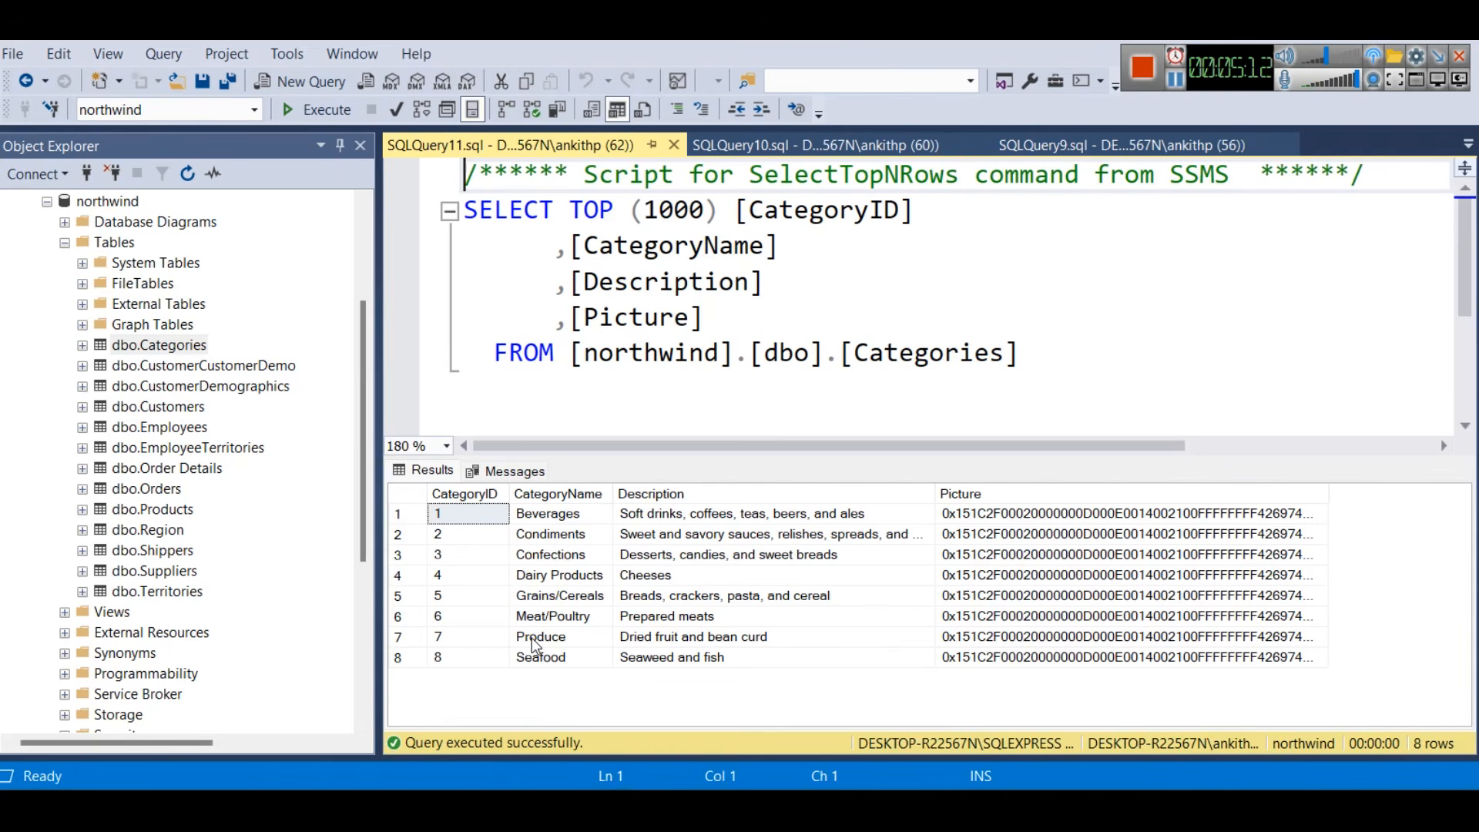
Switch to the browser's GitHub page for microsoft/sql-server-samples and open the raw version of the instnwnd.sql script
click(1176, 80)
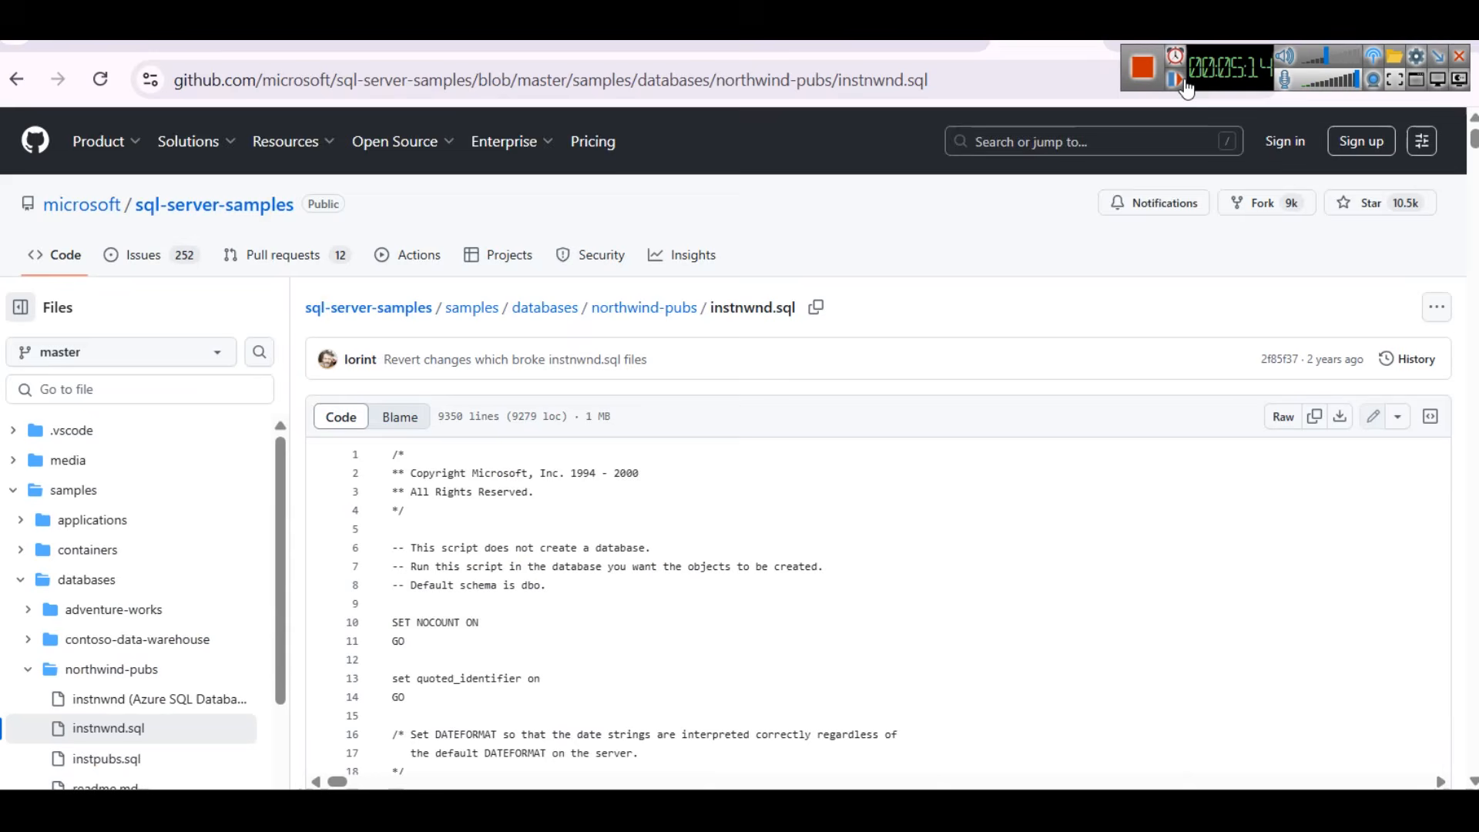
click(1184, 85)
click(1284, 422)
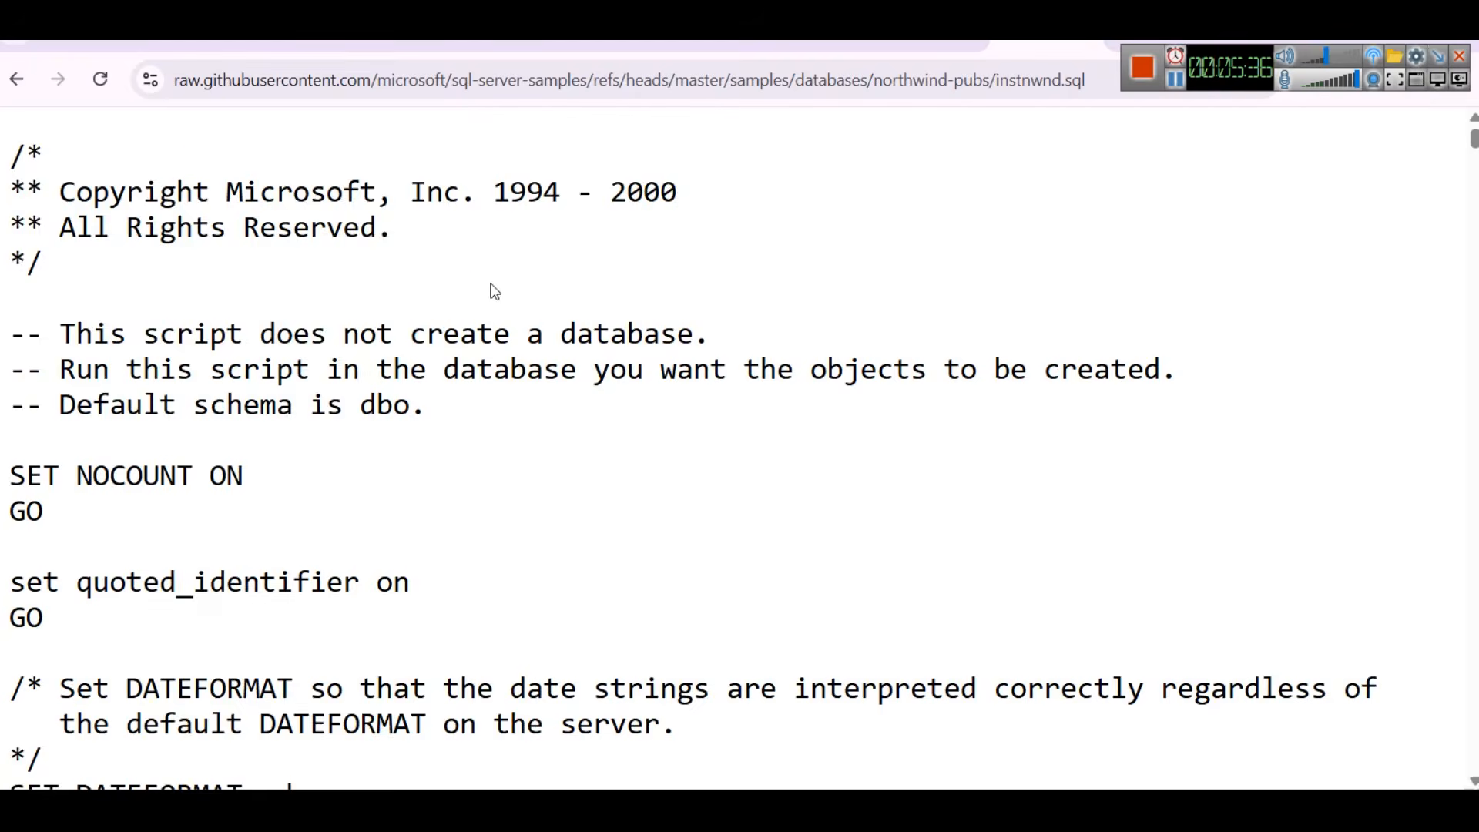
Examine the raw instnwnd.sql script's drop statements and its table definitions down to Categories and Customers
scroll(509, 301, down, 5)
scroll(526, 311, down, 15)
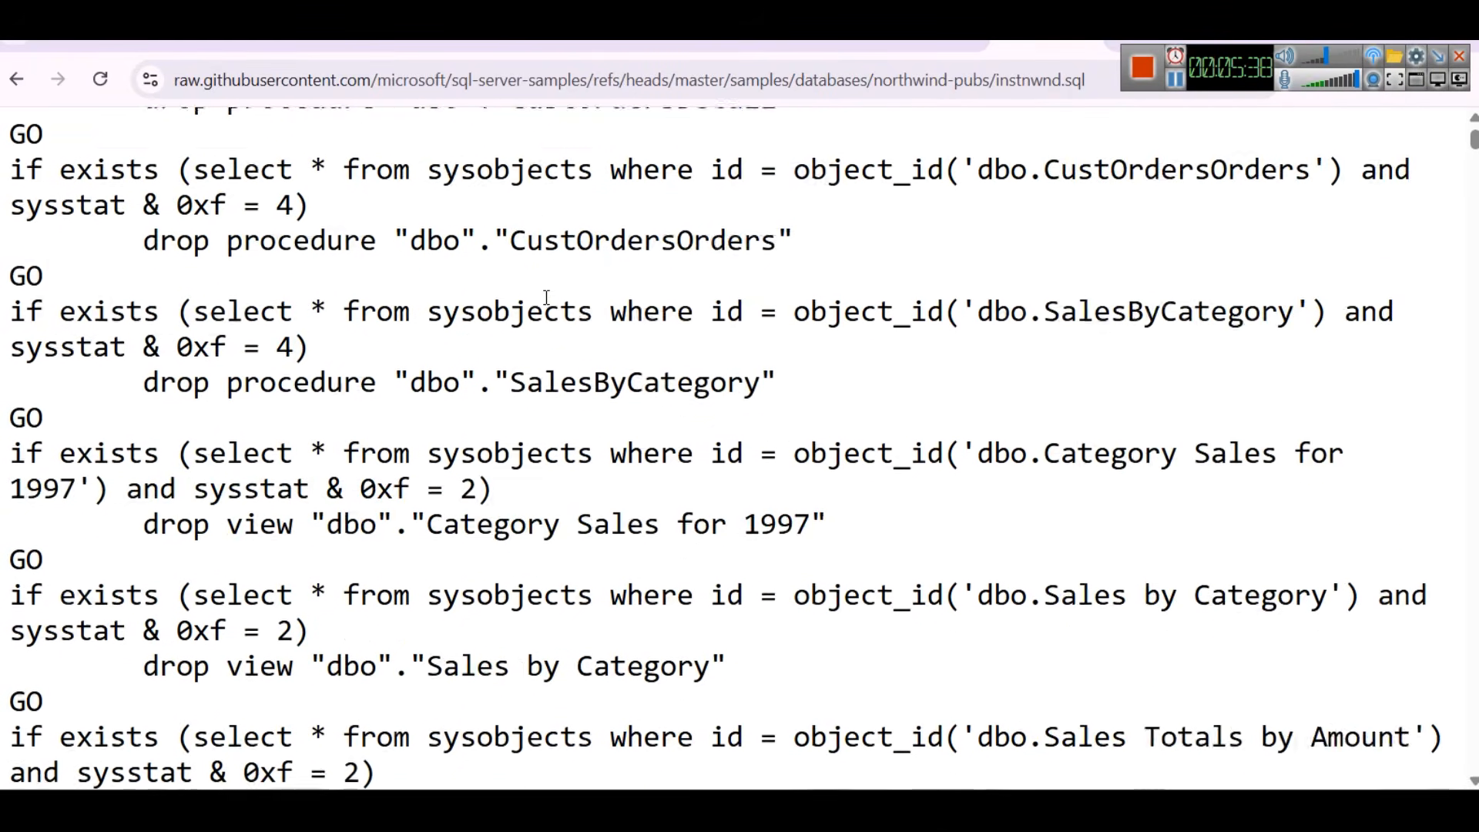
scroll(547, 298, down, 20)
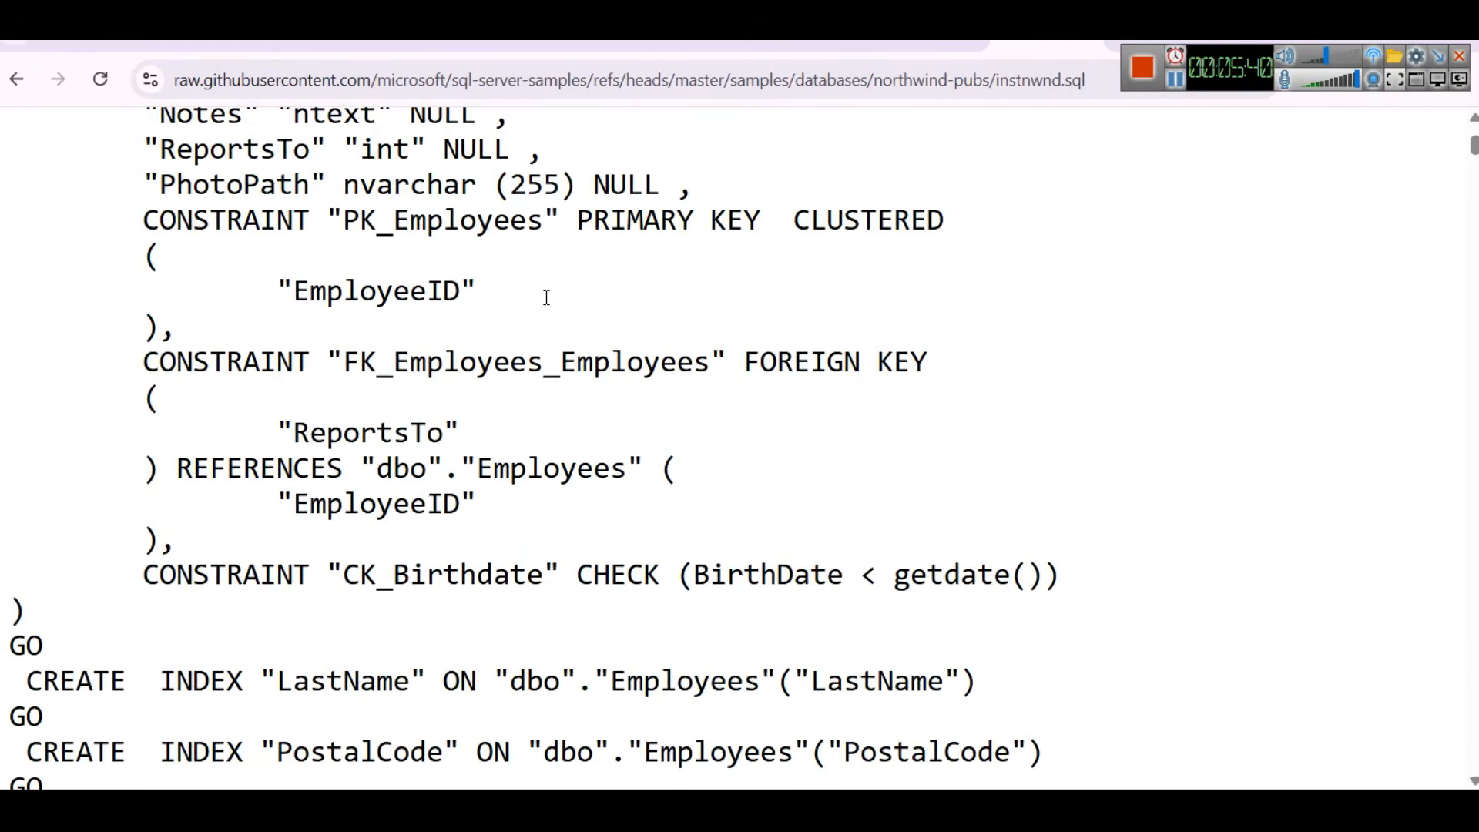
scroll(546, 299, up, 4)
scroll(334, 455, down, 15)
scroll(319, 431, down, 5)
scroll(292, 423, up, 3)
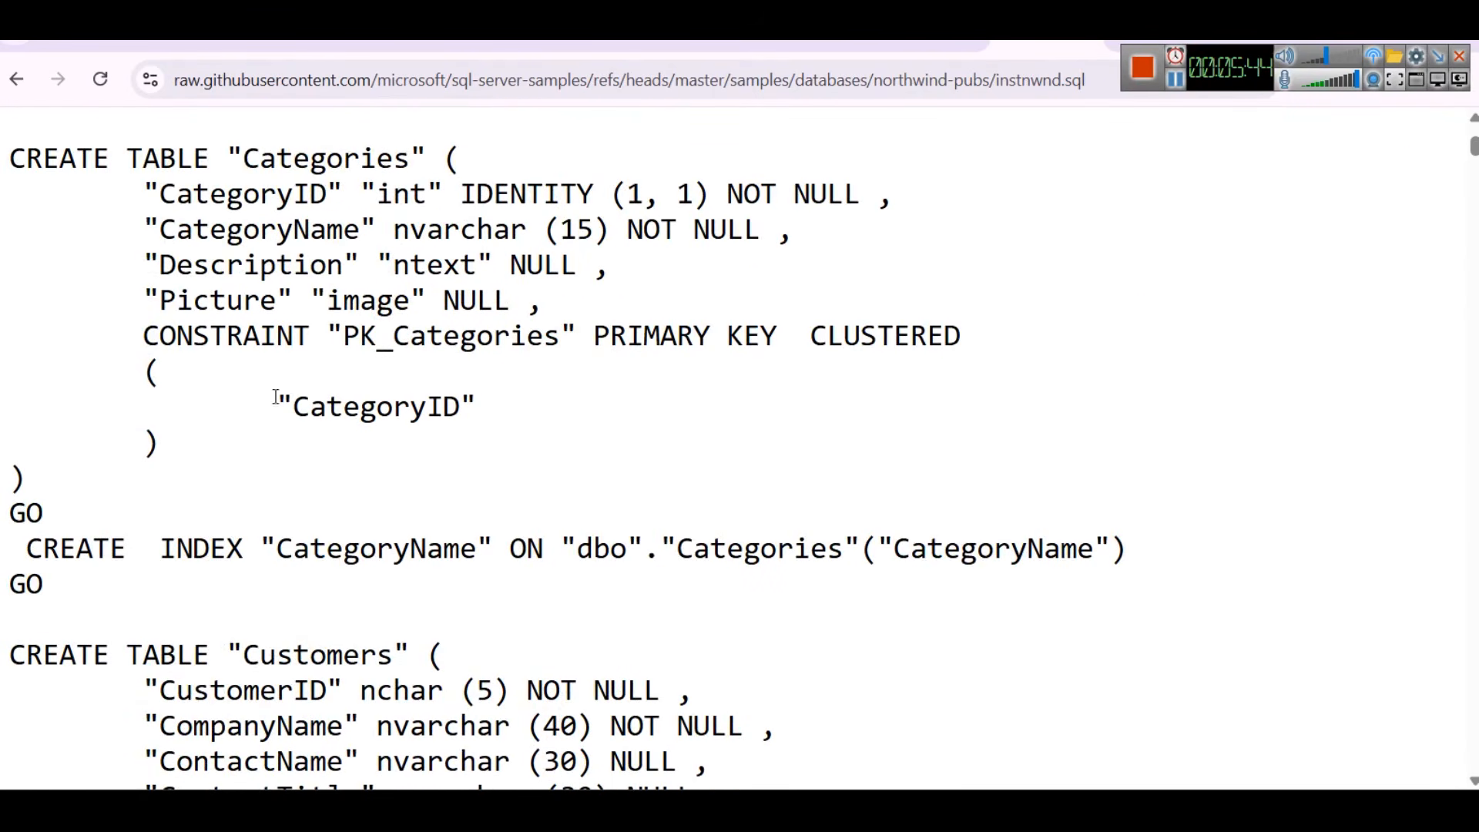
scroll(937, 389, up, 20)
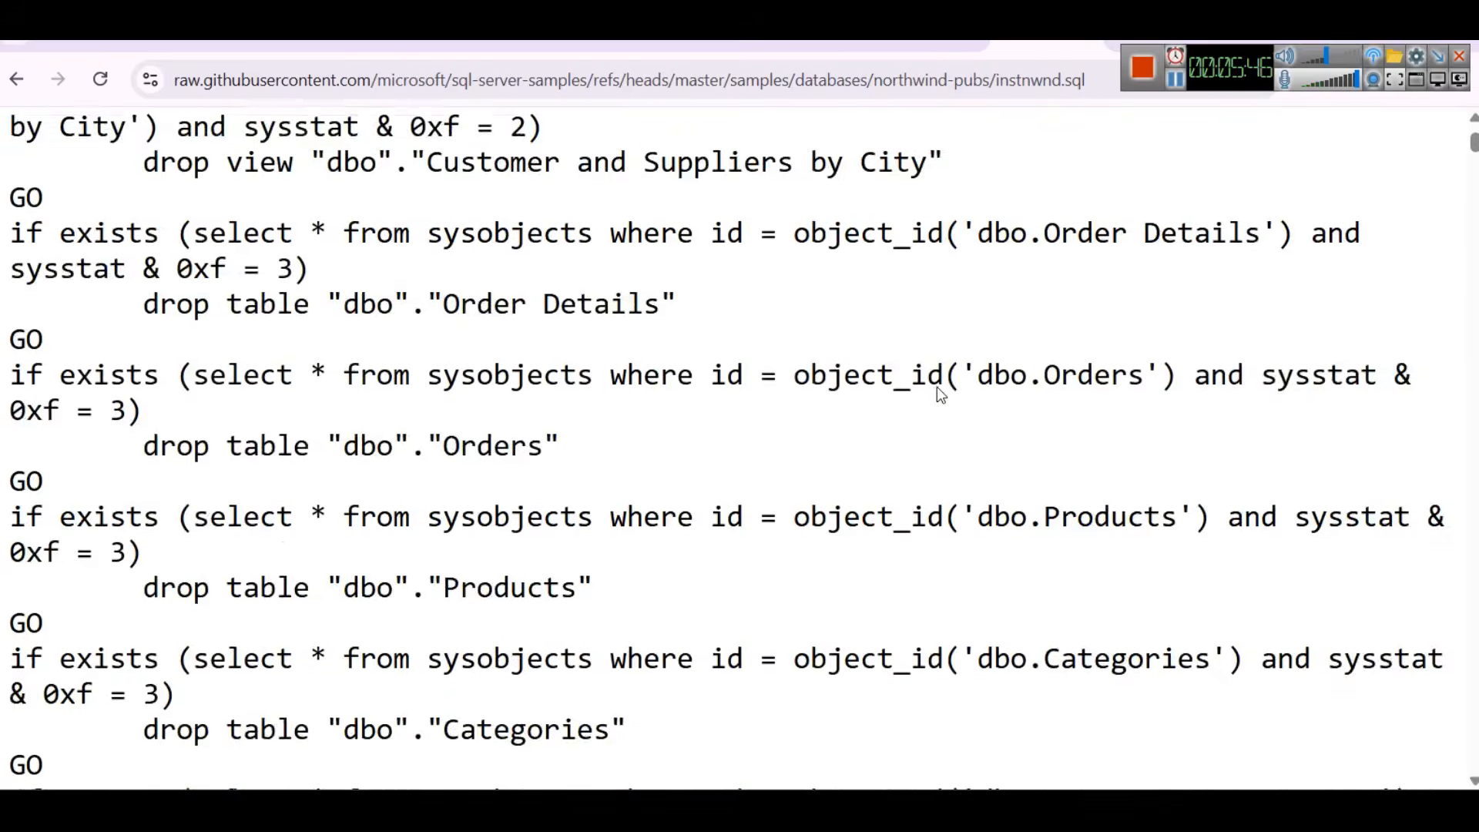
scroll(937, 395, up, 20)
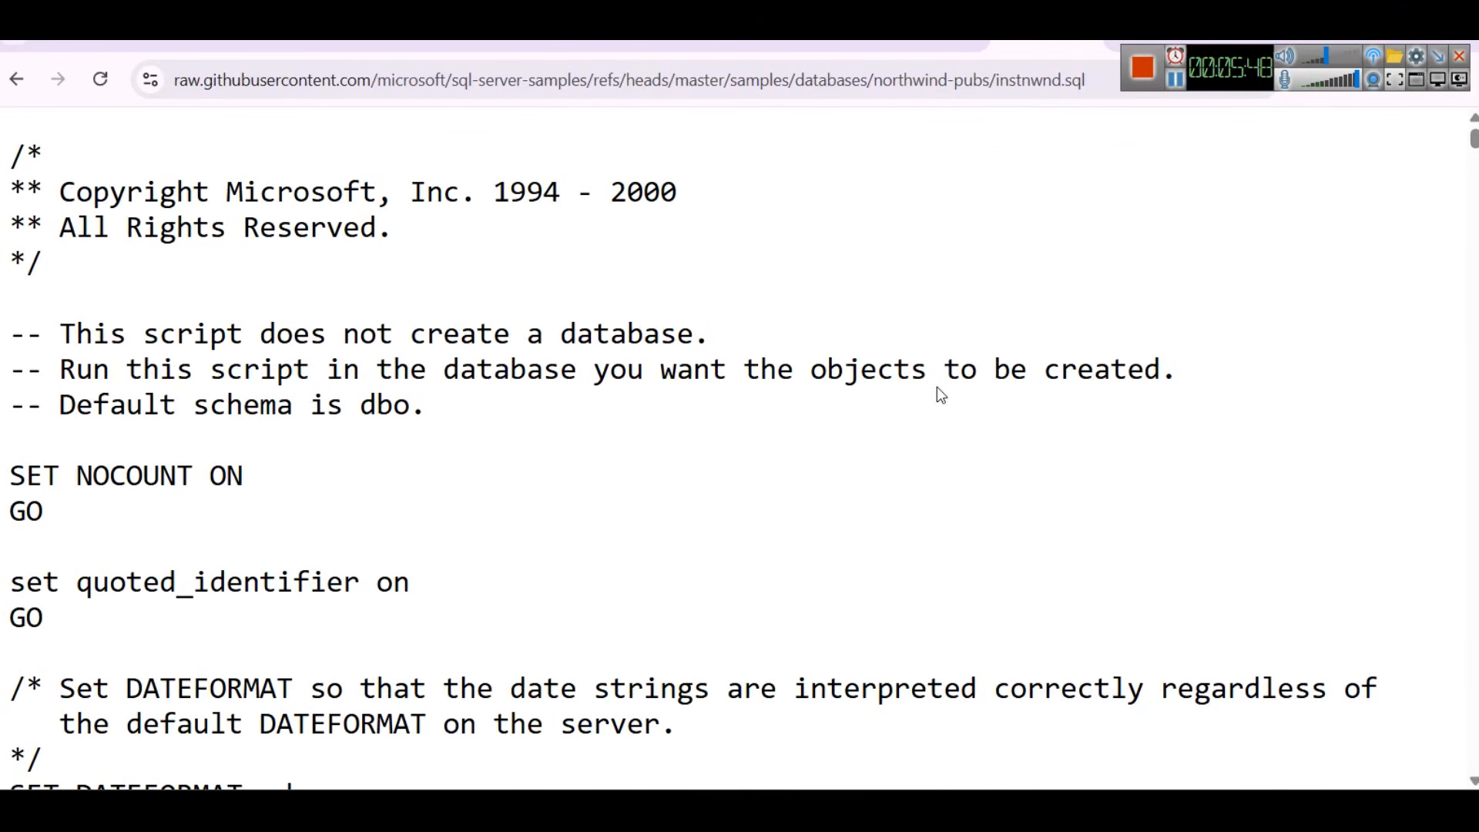
Copy the entire instnwnd.sql script and switch to SQL Server Management Studio
key(ctrl+minus)
key(ctrl+a)
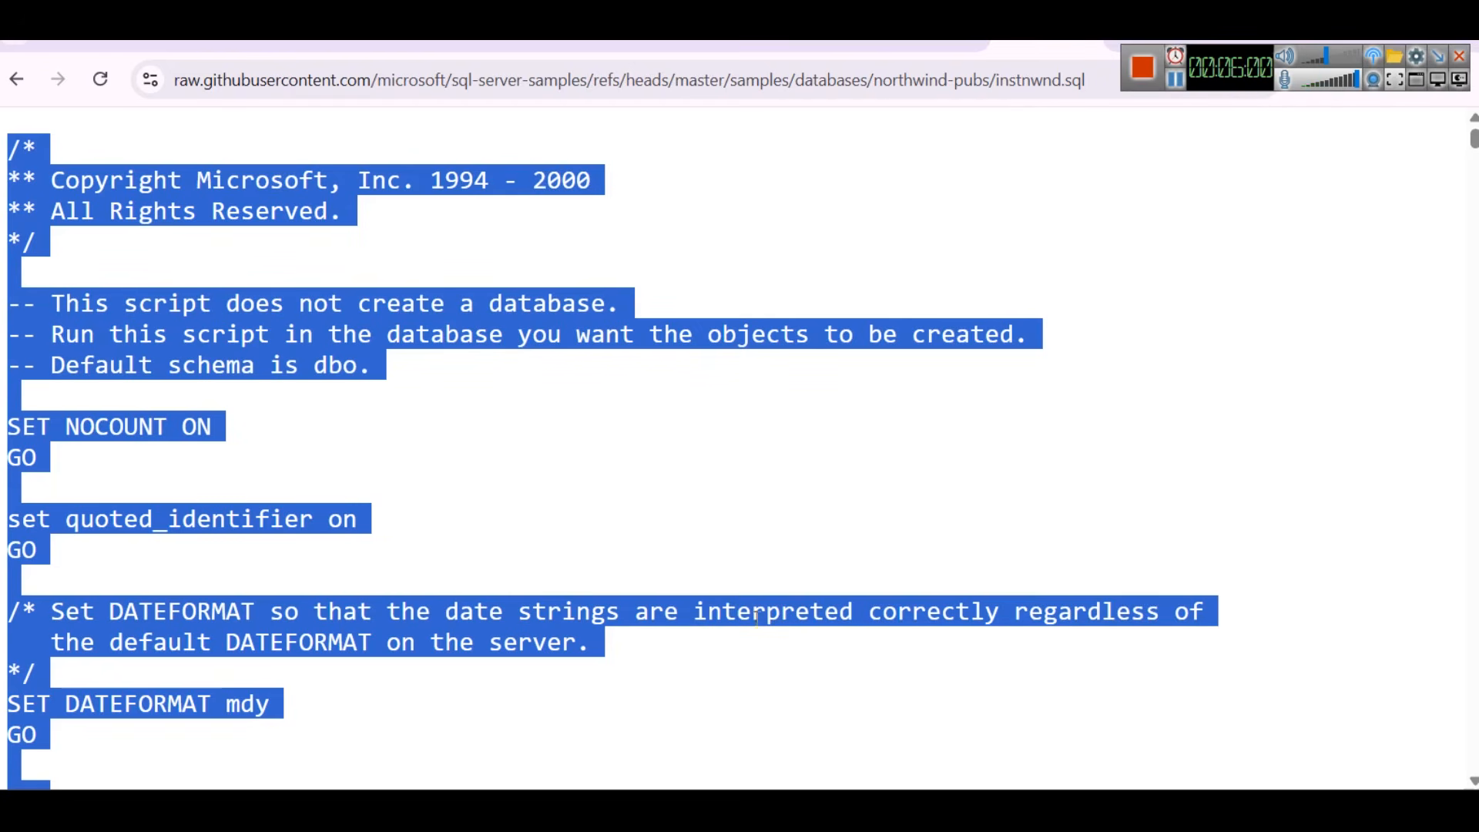
mouse_move(547, 809)
click(550, 727)
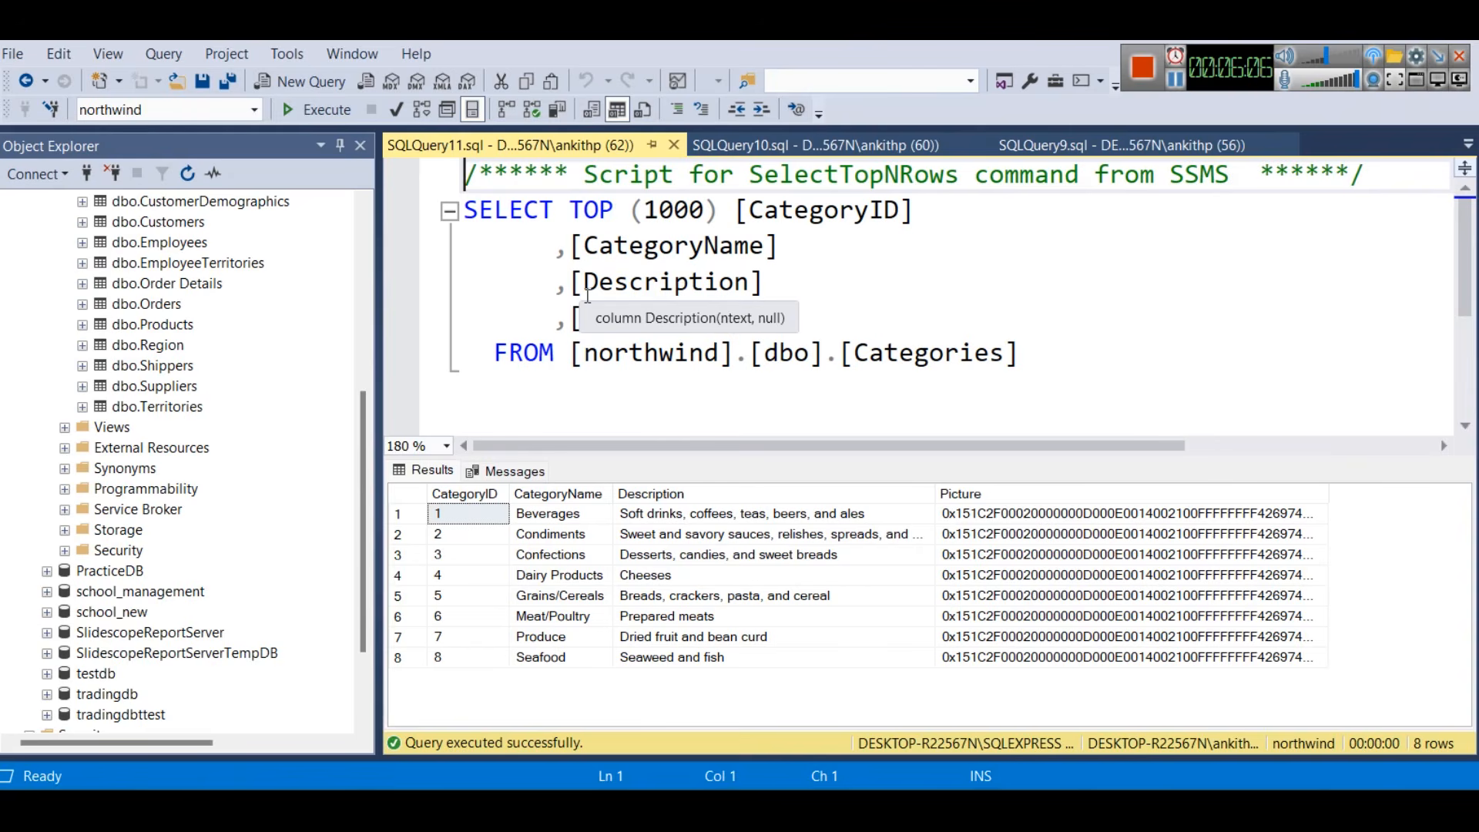
Collapse the northwind database and create a new database named nw2 with the default owner
scroll(251, 424, up, 4)
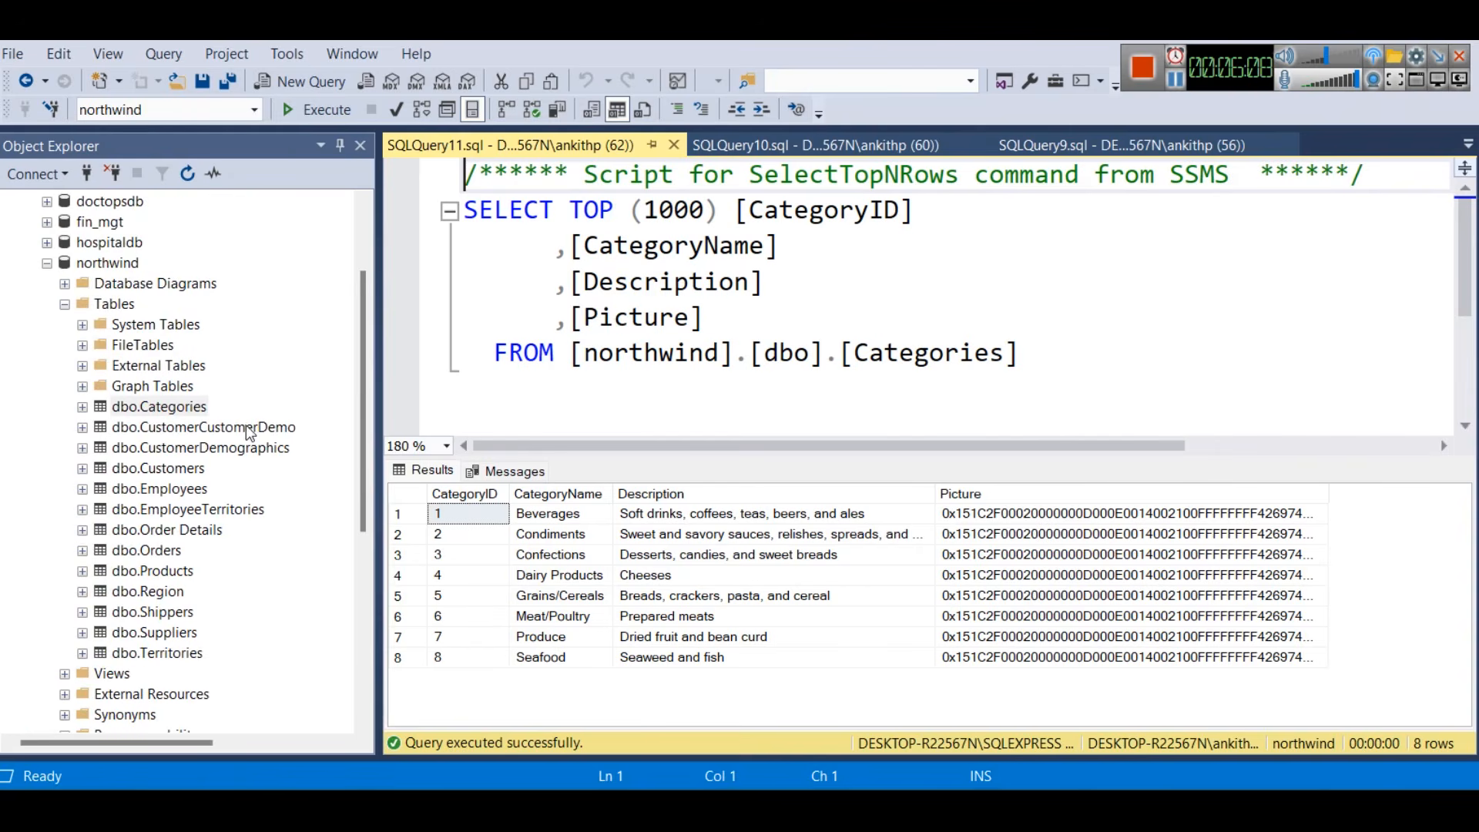
click(48, 265)
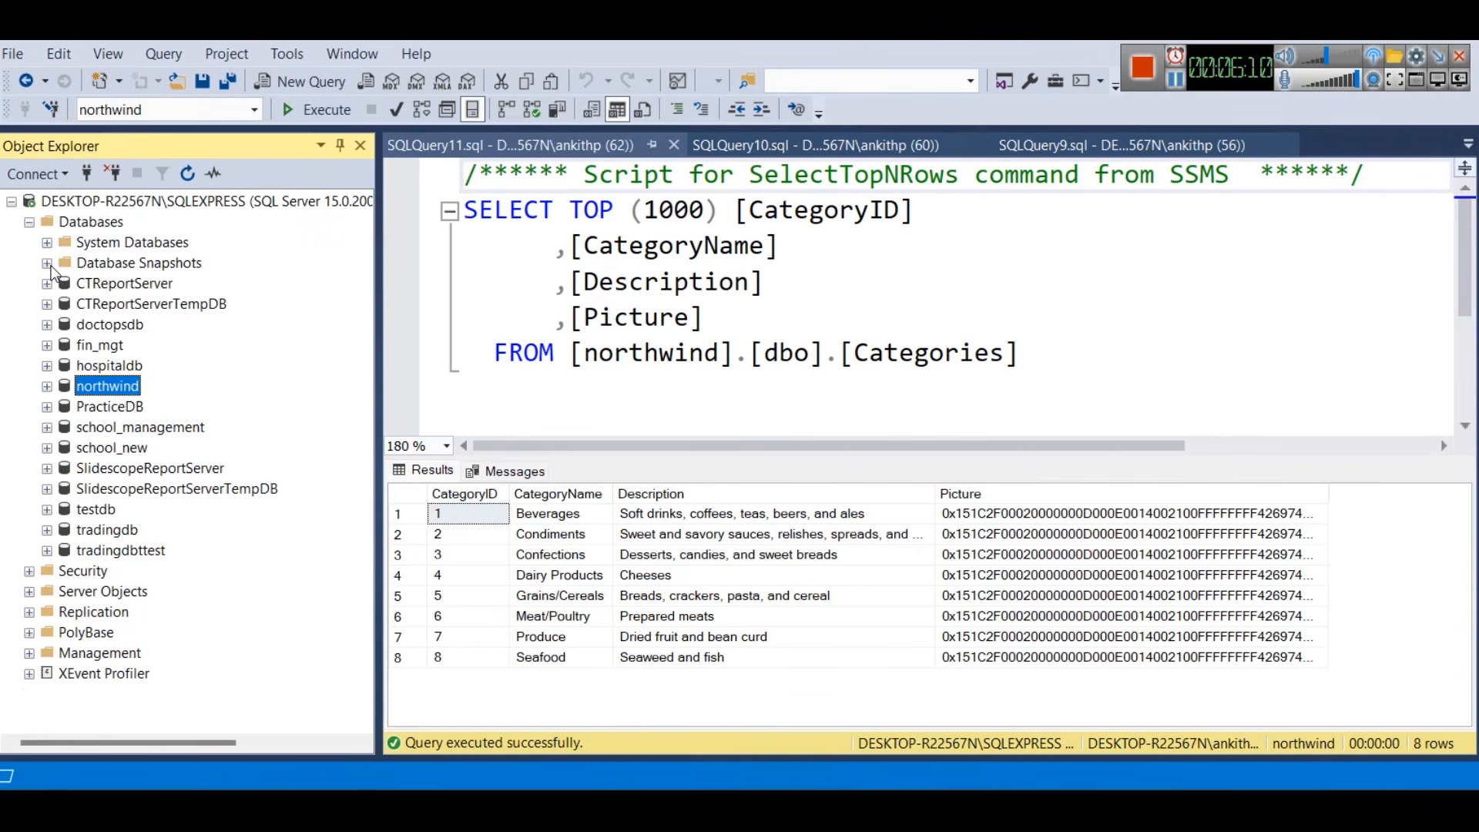
click(100, 223)
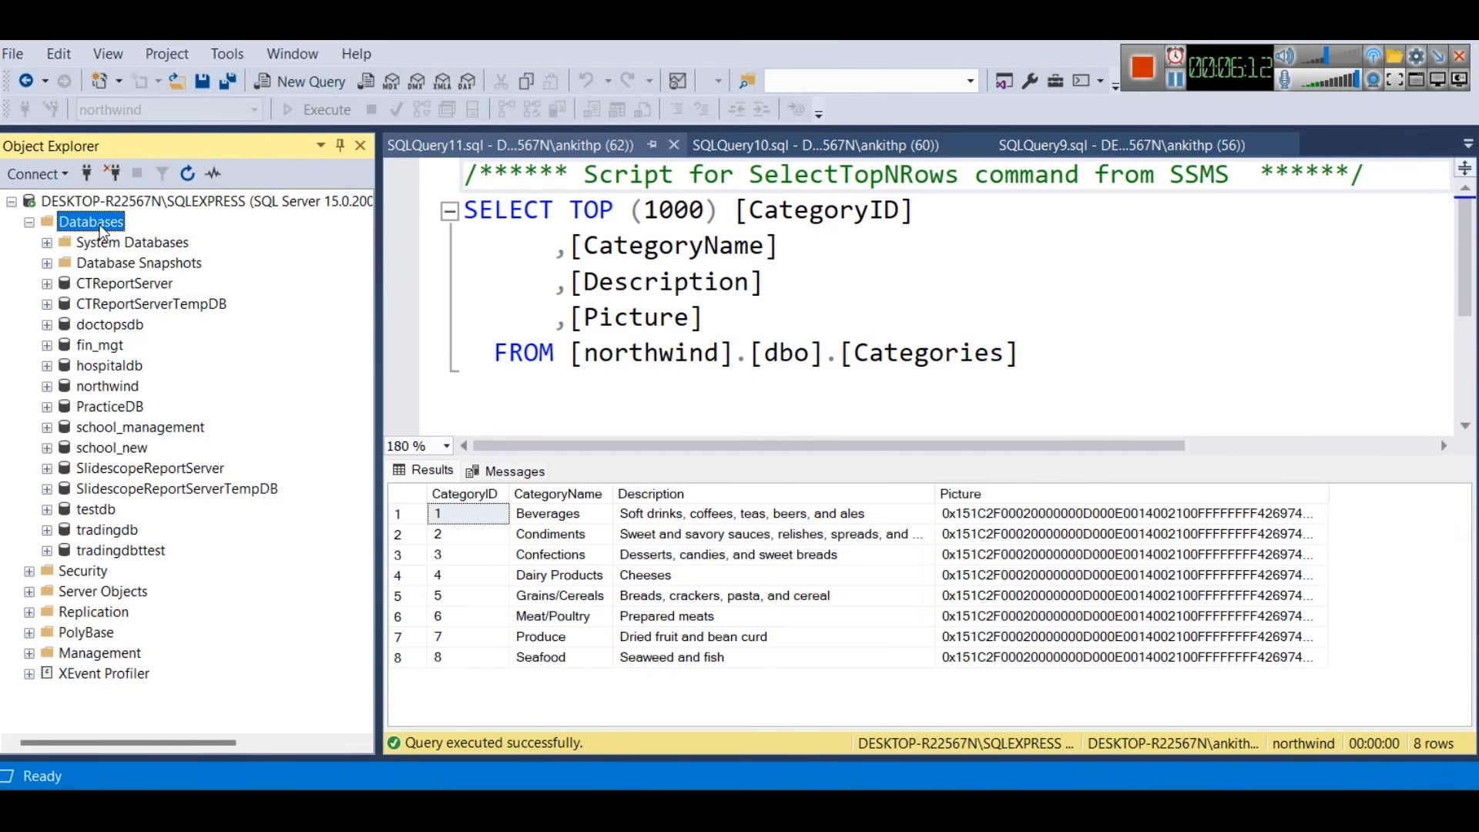
right_click(92, 531)
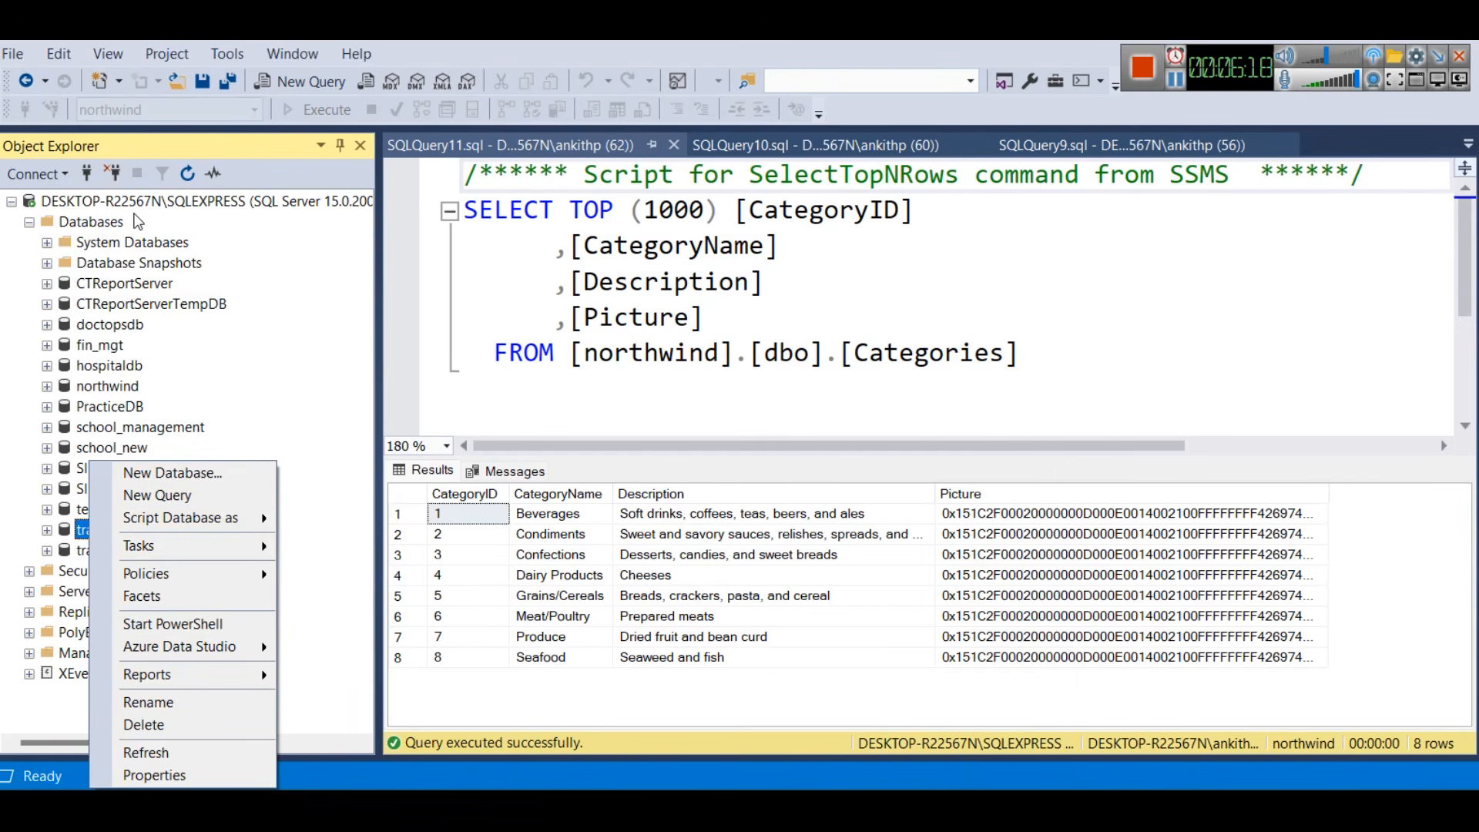
right_click(110, 224)
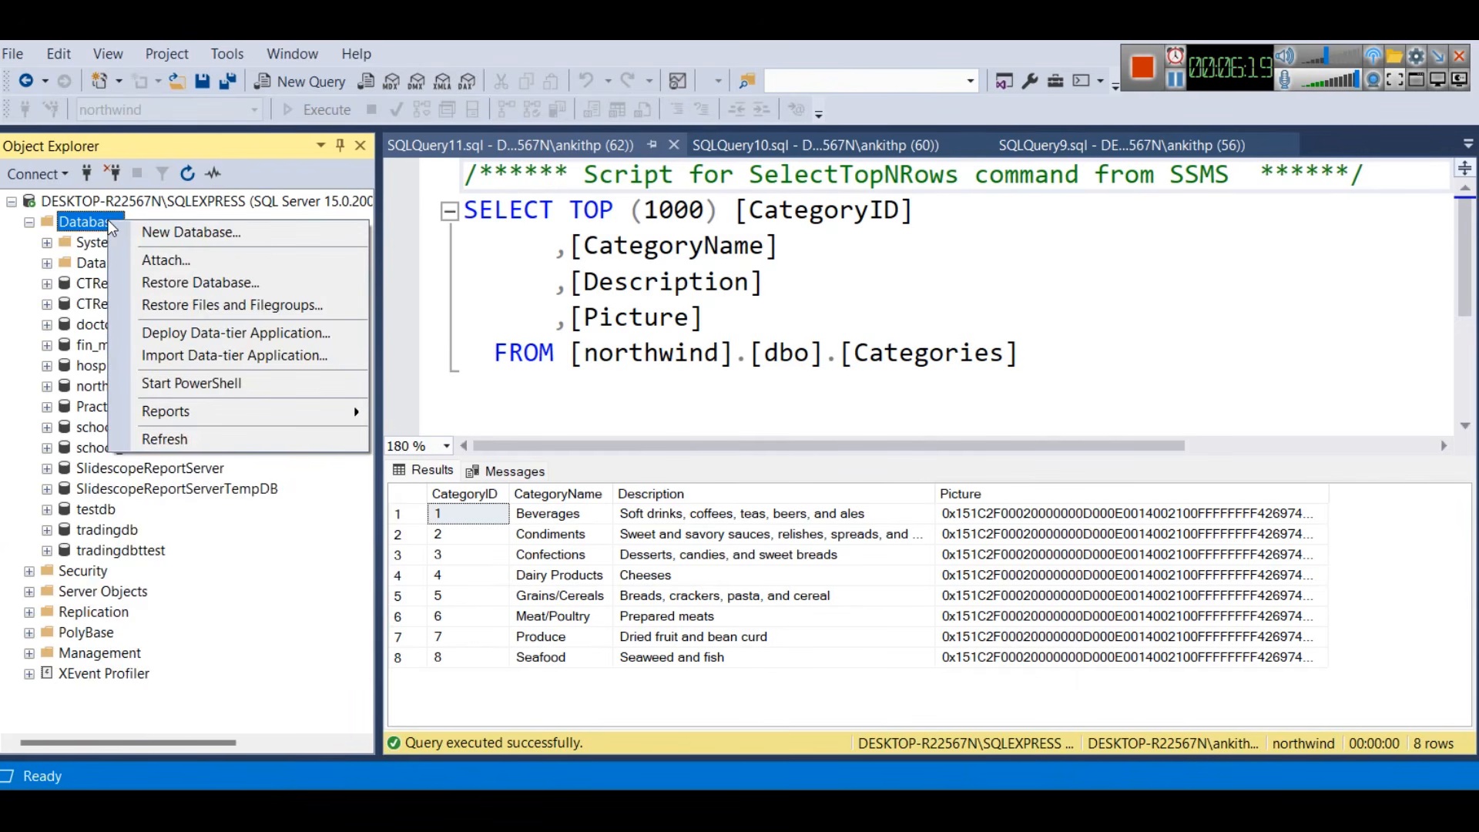
click(192, 232)
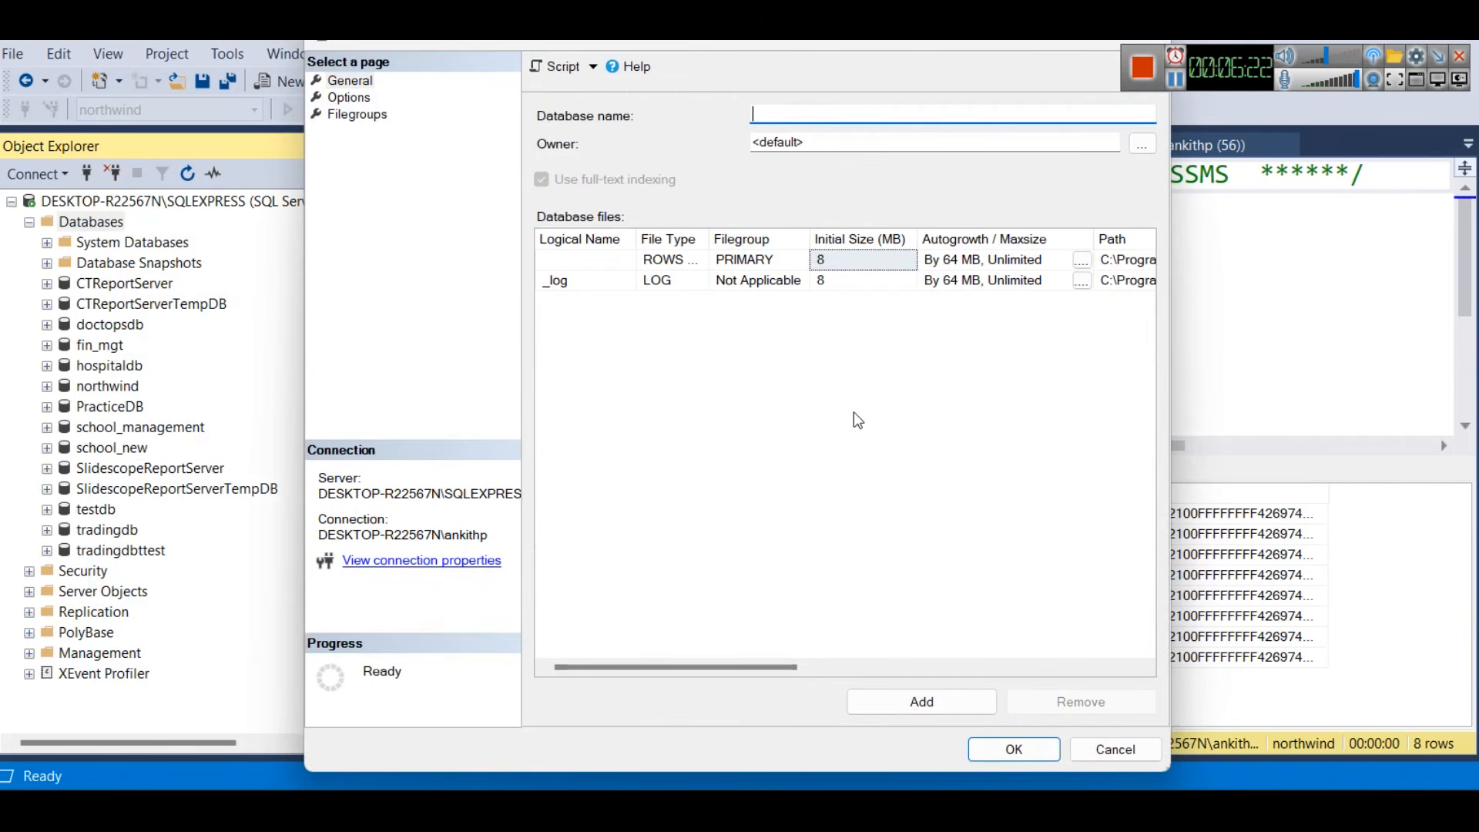
text(new)
key(BackSpace)
key(BackSpace)
text(w2)
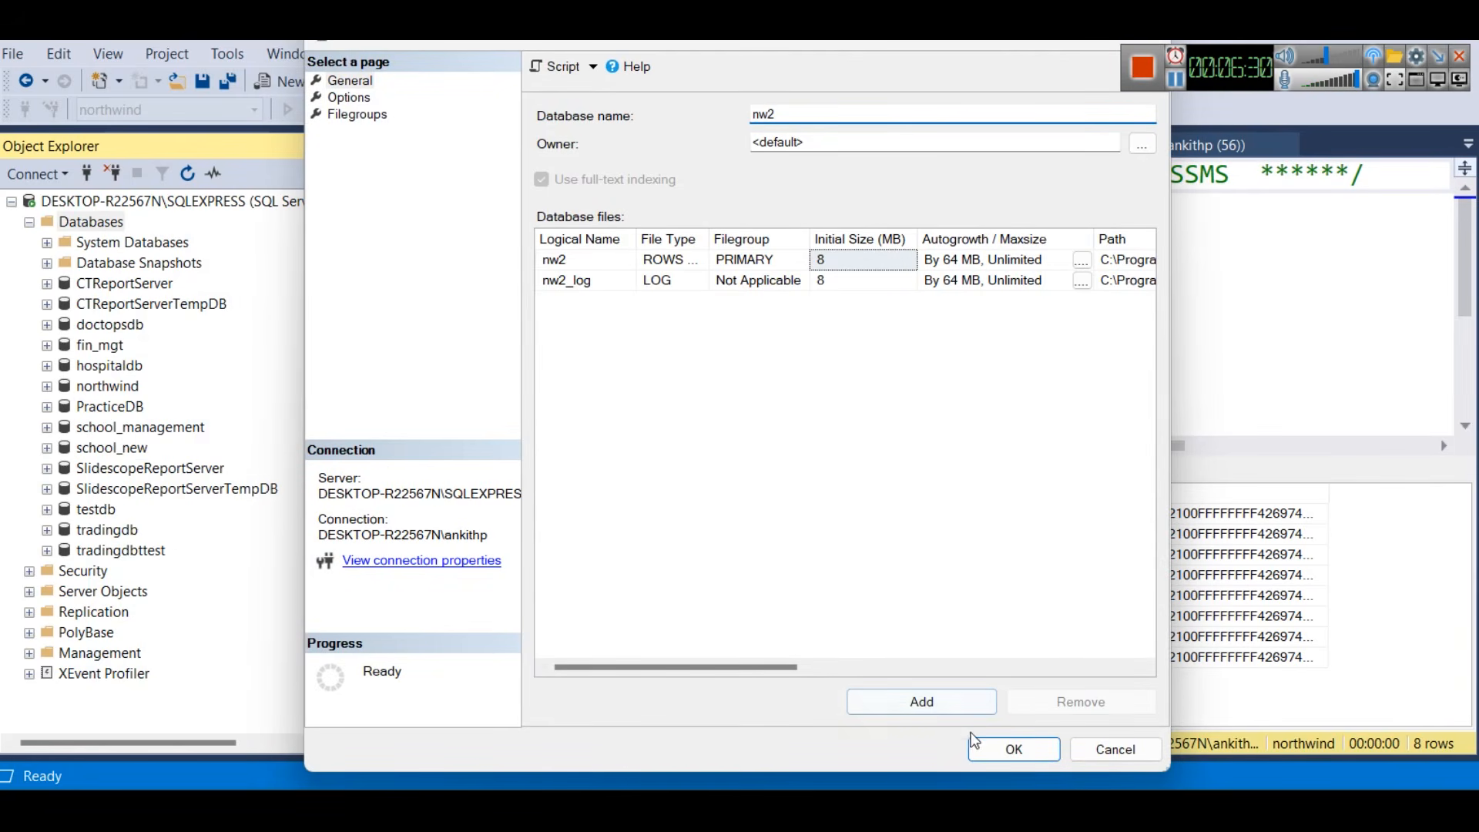
click(1001, 752)
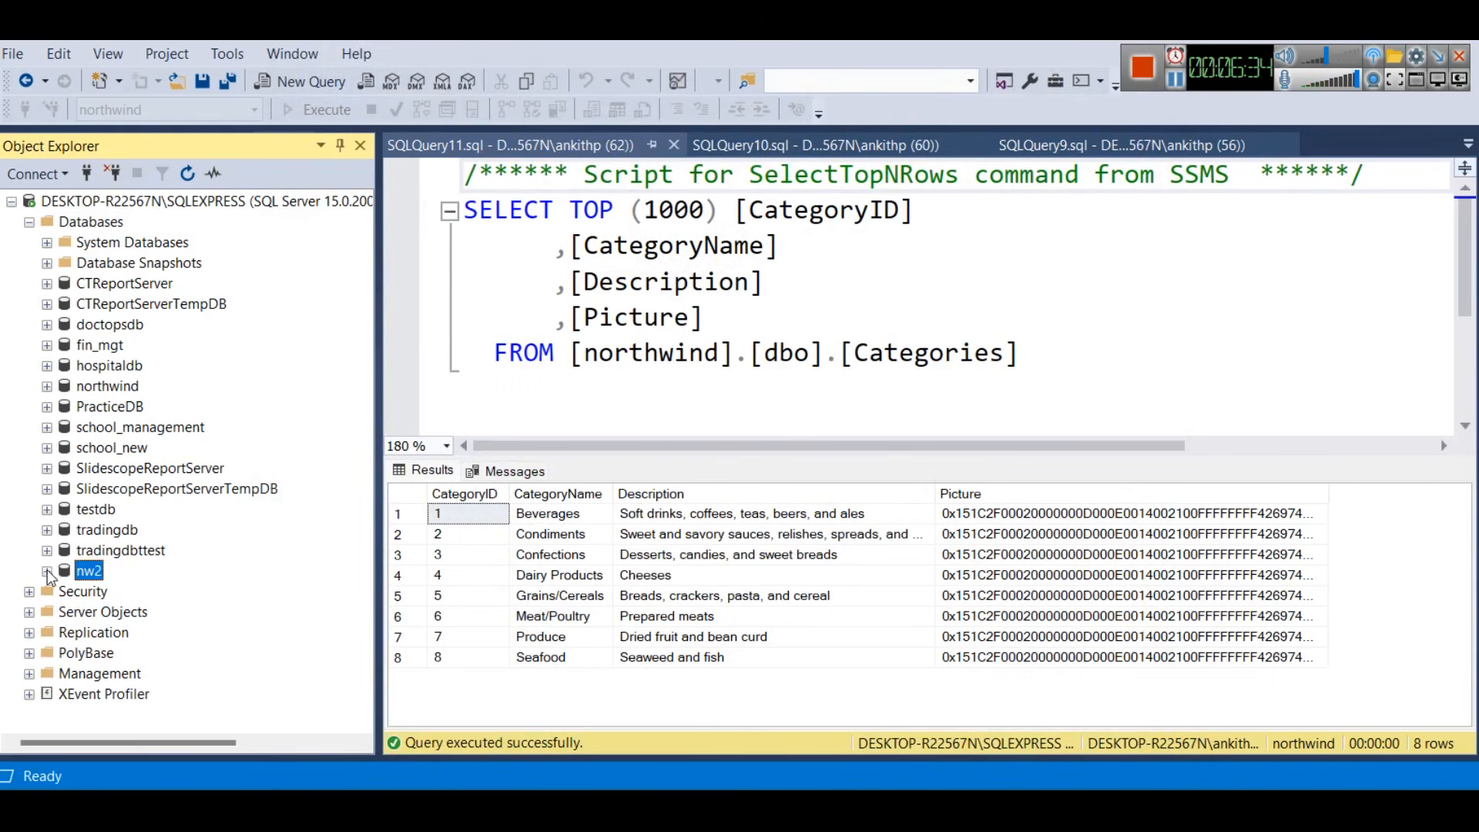
Expand nw2's Tables folder, paste the copied script into a new query on nw2 and execute it
click(47, 571)
click(65, 571)
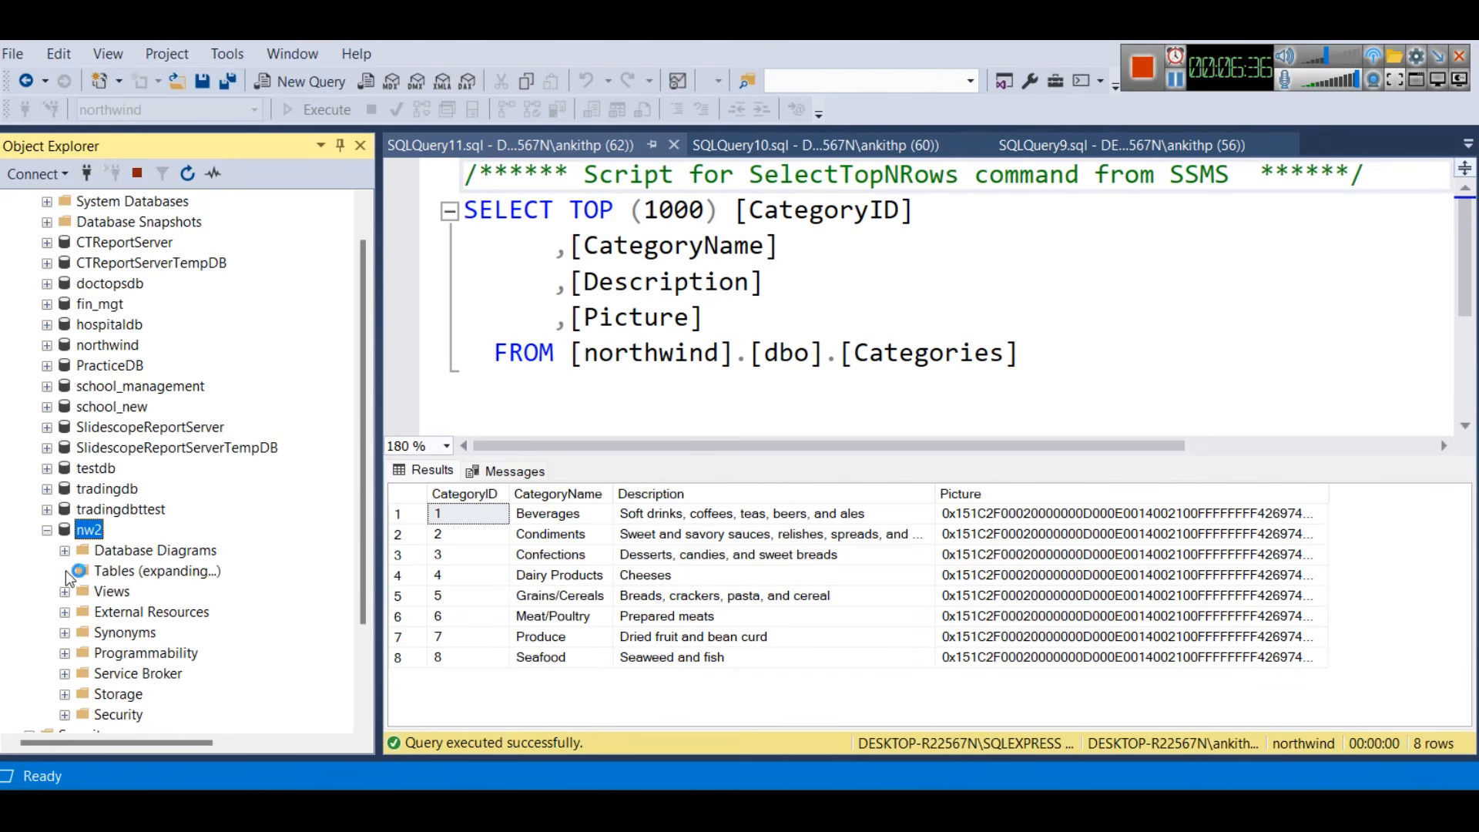
right_click(80, 530)
click(159, 497)
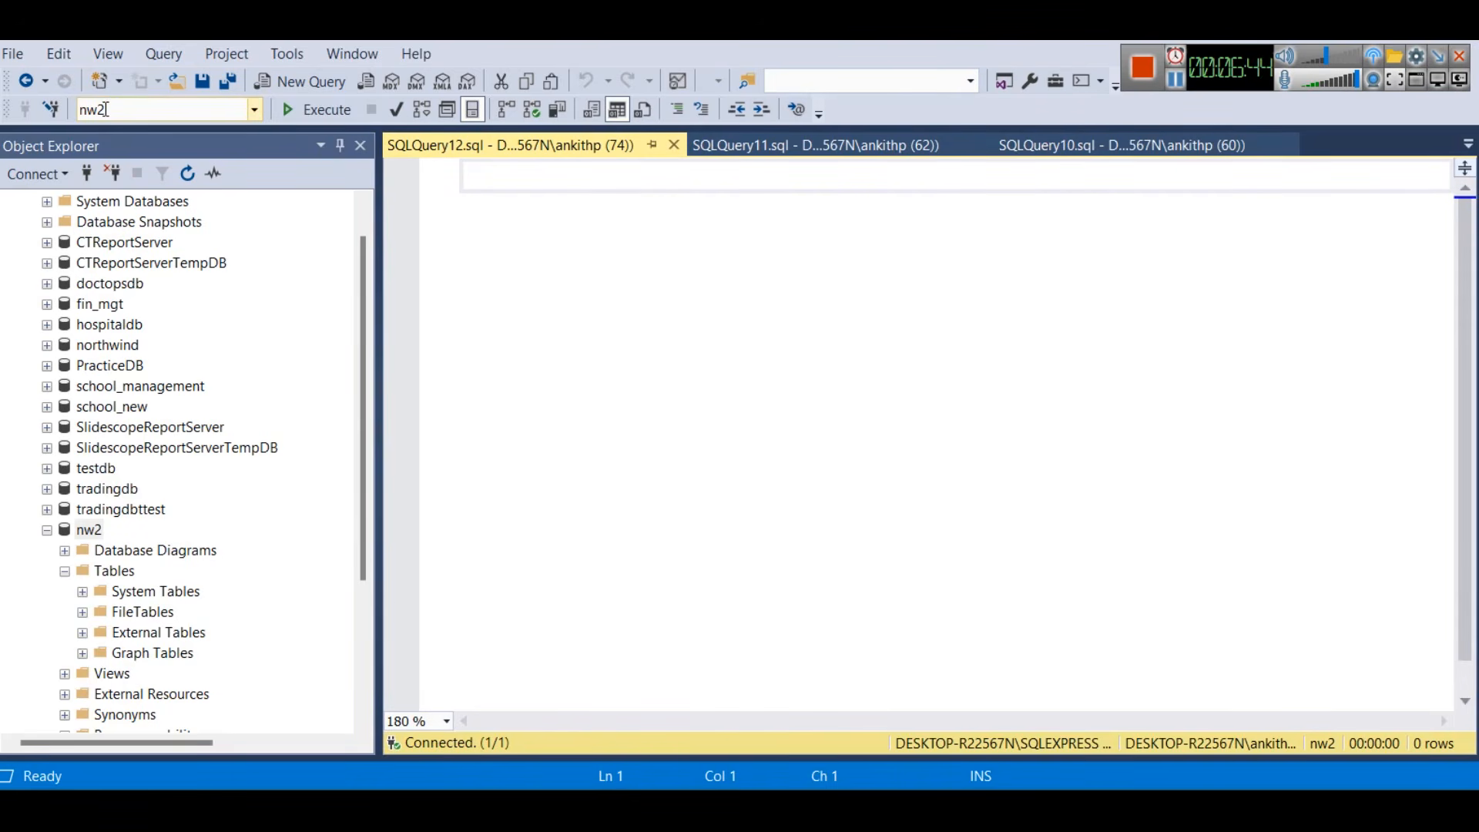
key(ctrl+v)
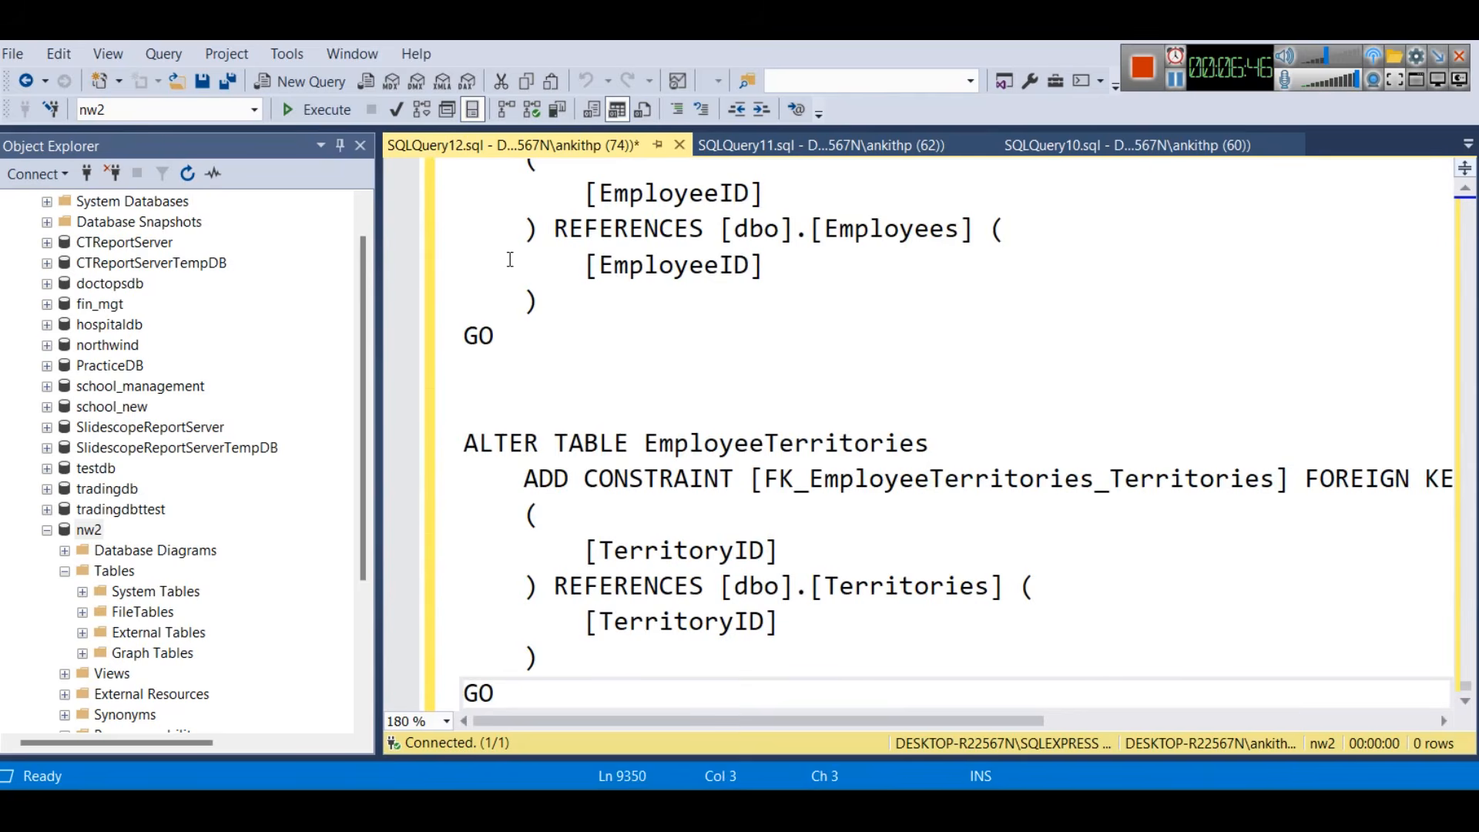
scroll(684, 419, up, 10)
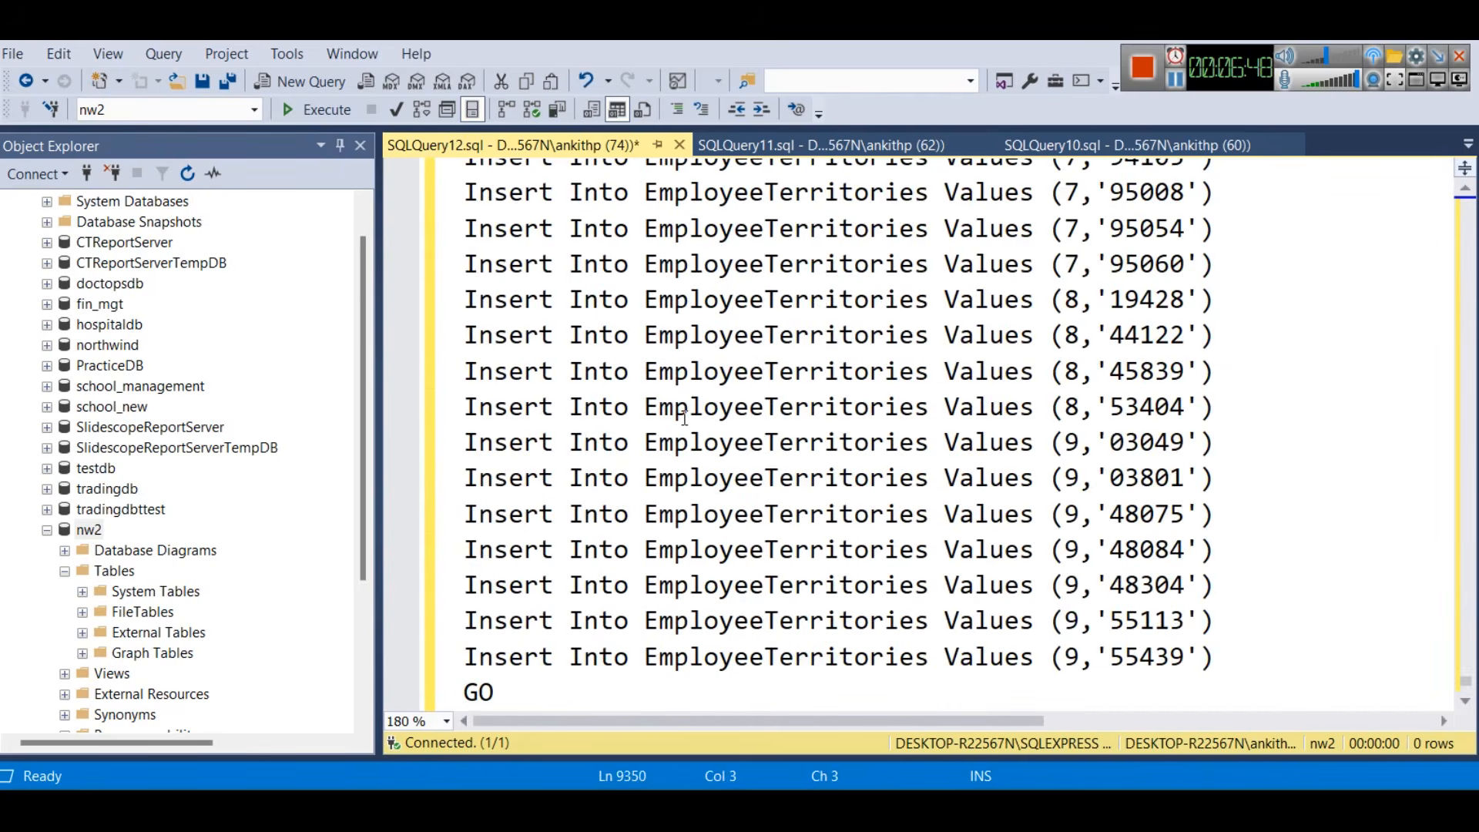
key(ctrl+a)
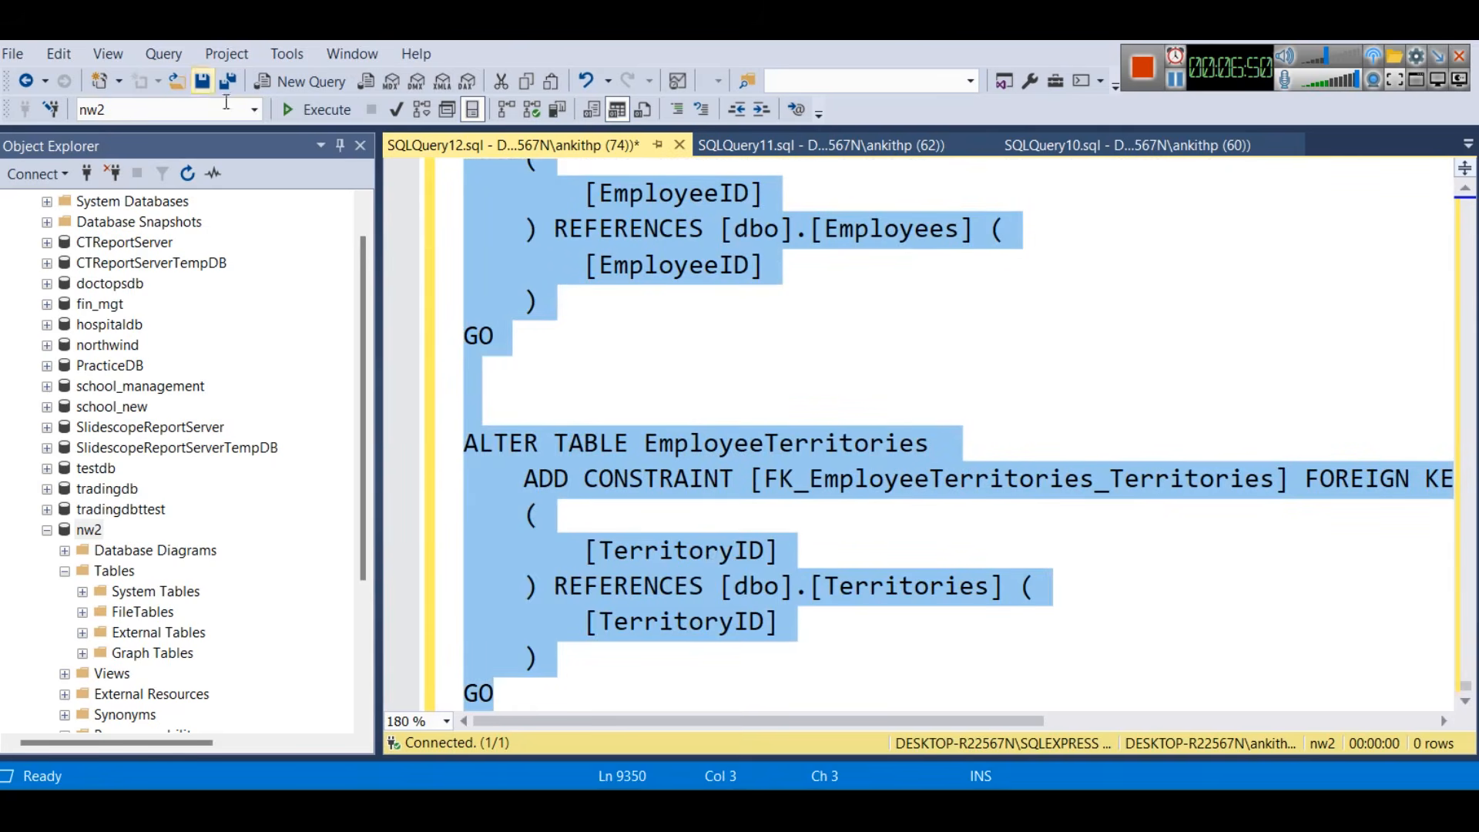
click(308, 110)
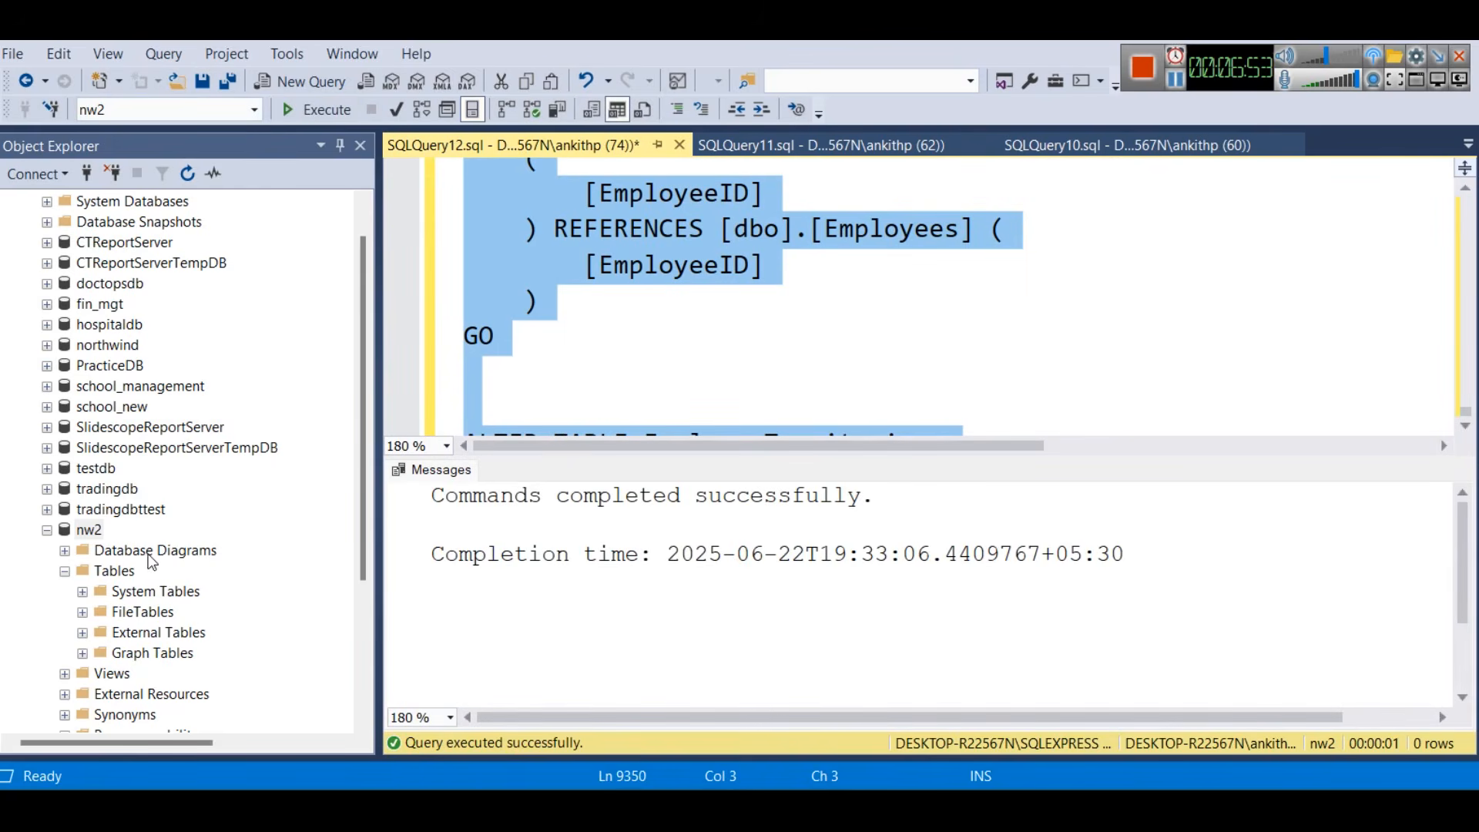
Refresh the nw2 database and expand its Tables folder to review the tables made by the script
click(65, 570)
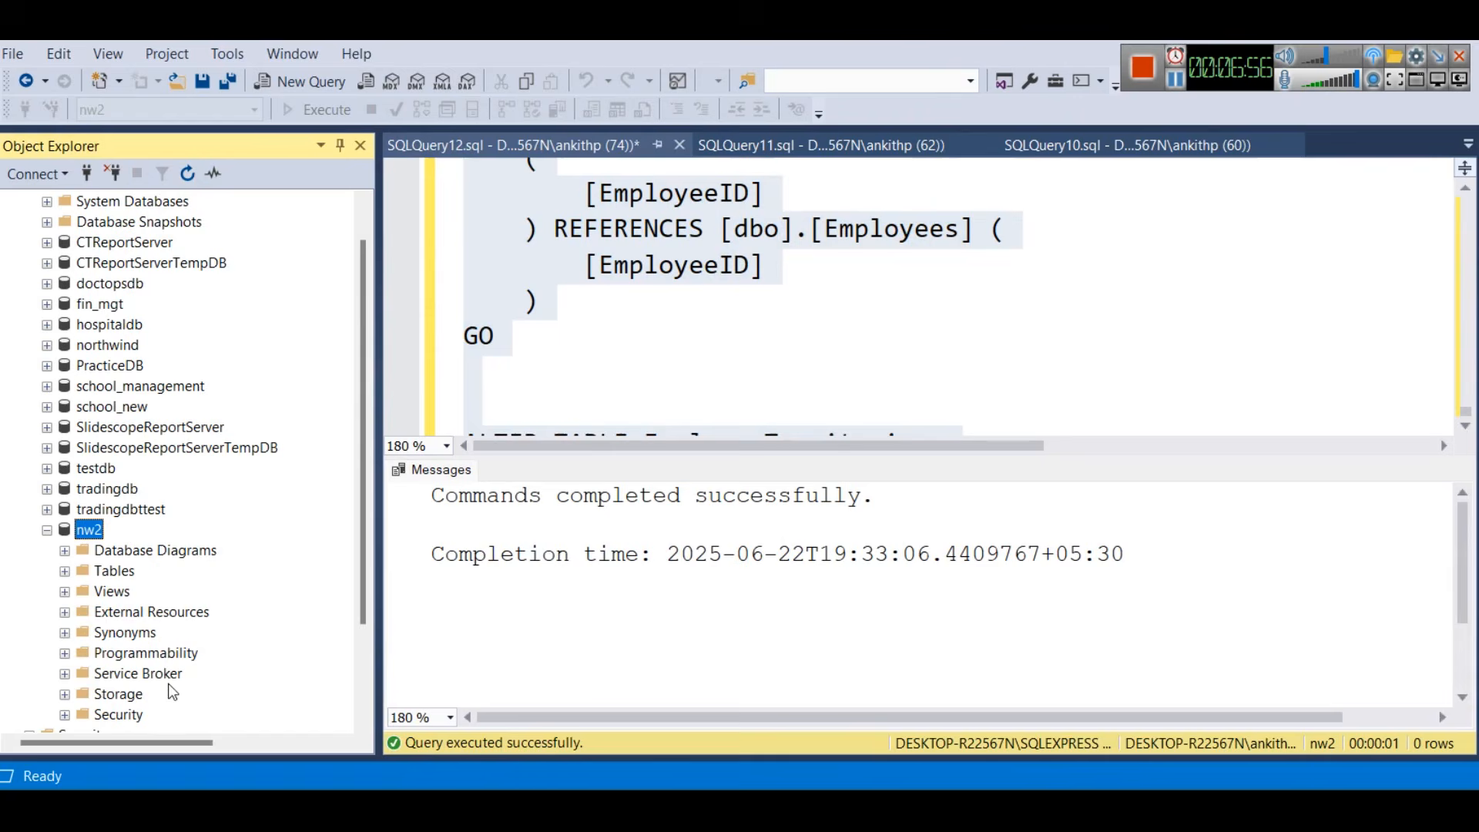
click(65, 570)
scroll(169, 515, down, 3)
scroll(169, 515, up, 3)
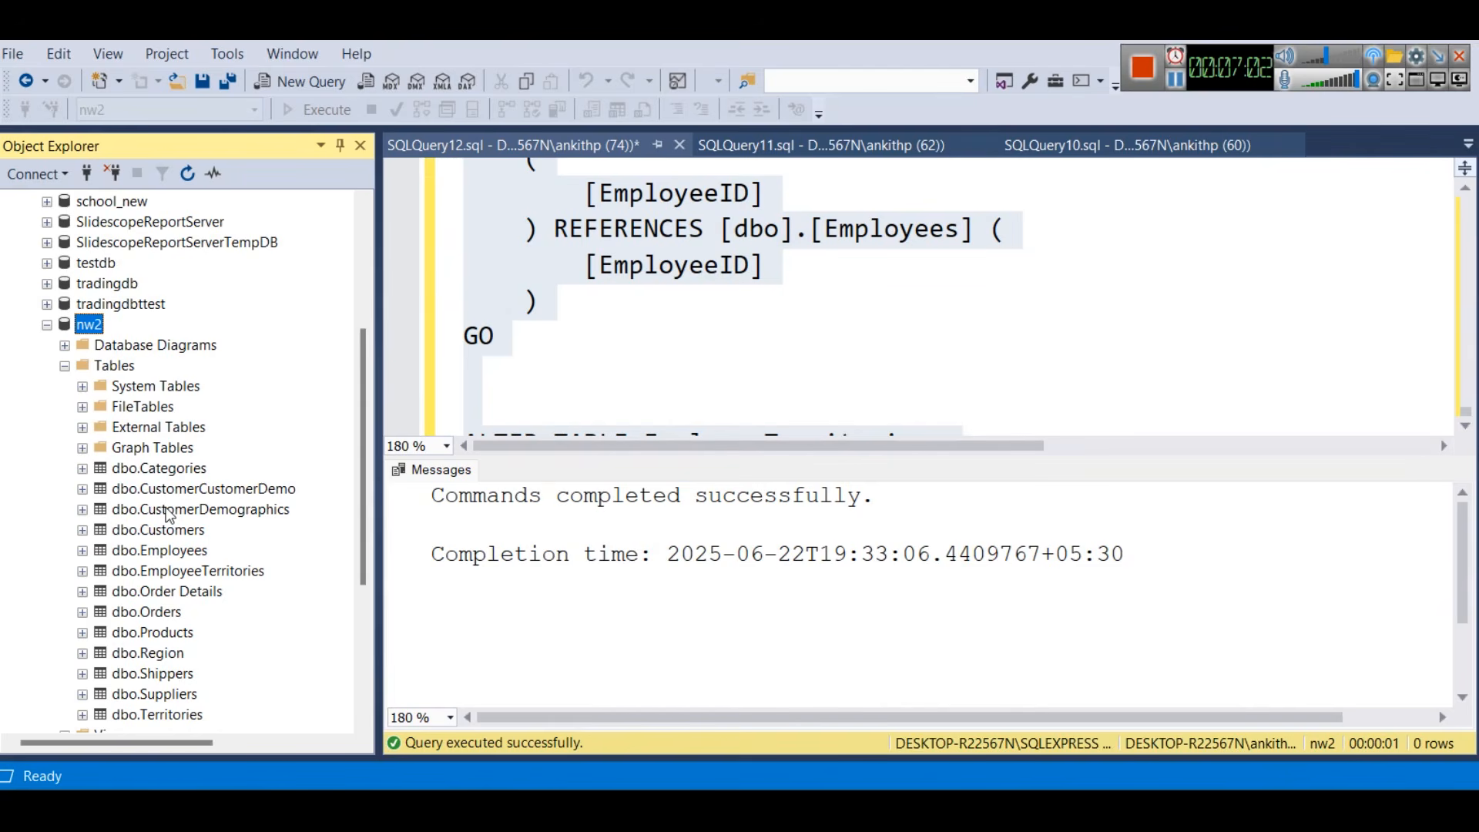
click(822, 376)
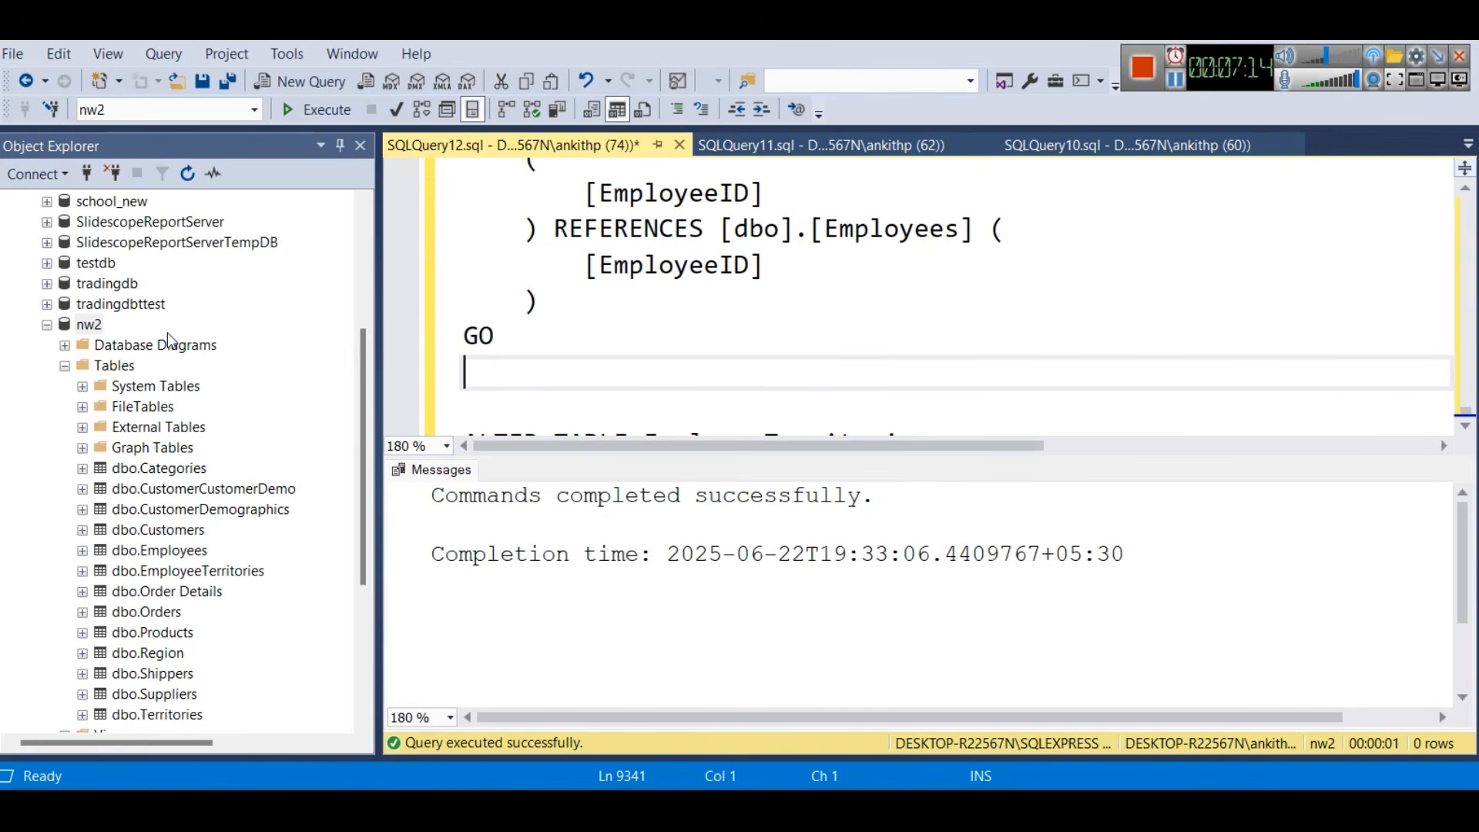
Launch Power BI Desktop, dismissing the uncertified connectors notice and the start screen to reach a blank report
key(super)
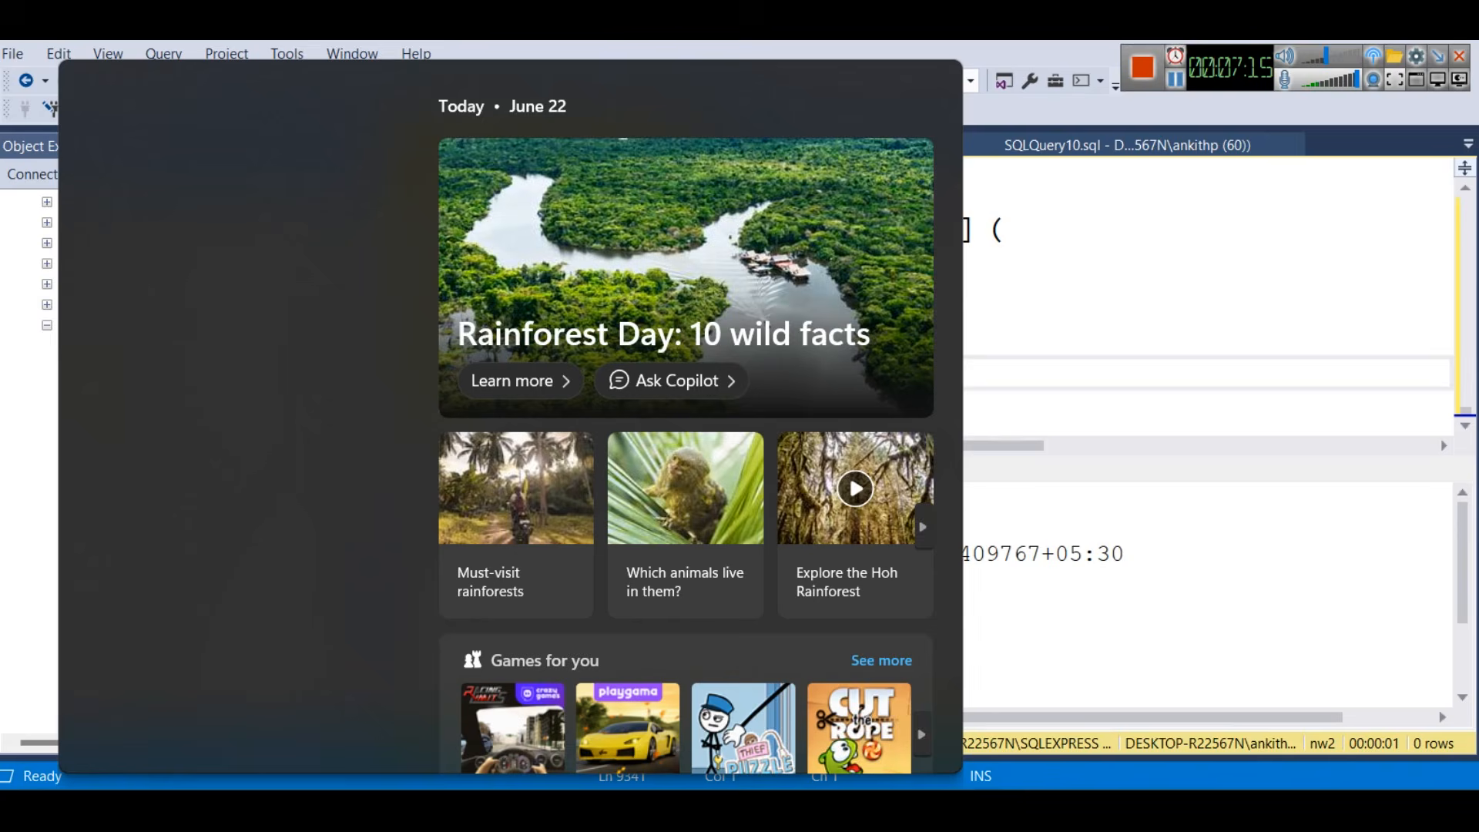
text(power)
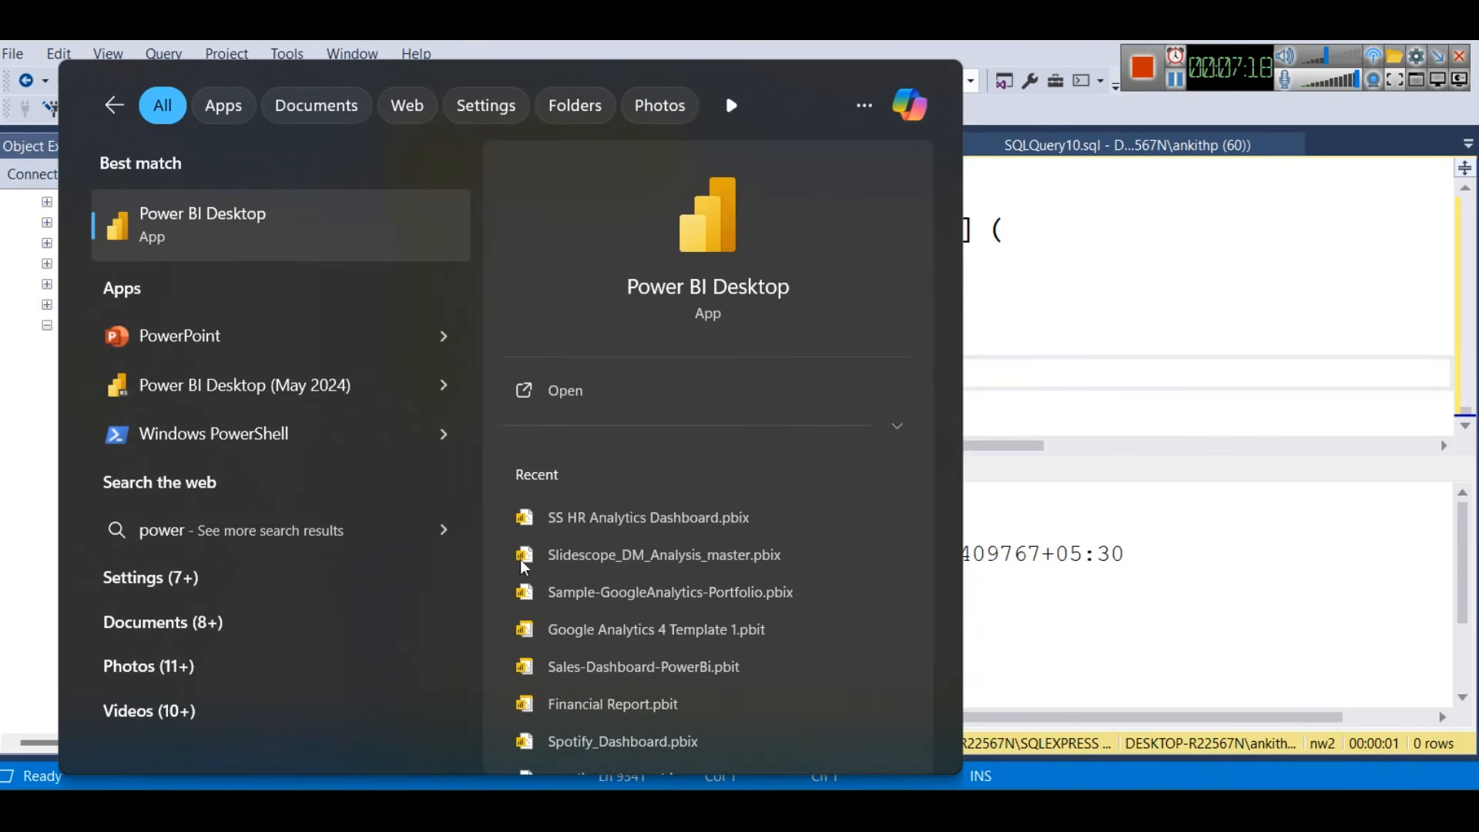
click(578, 389)
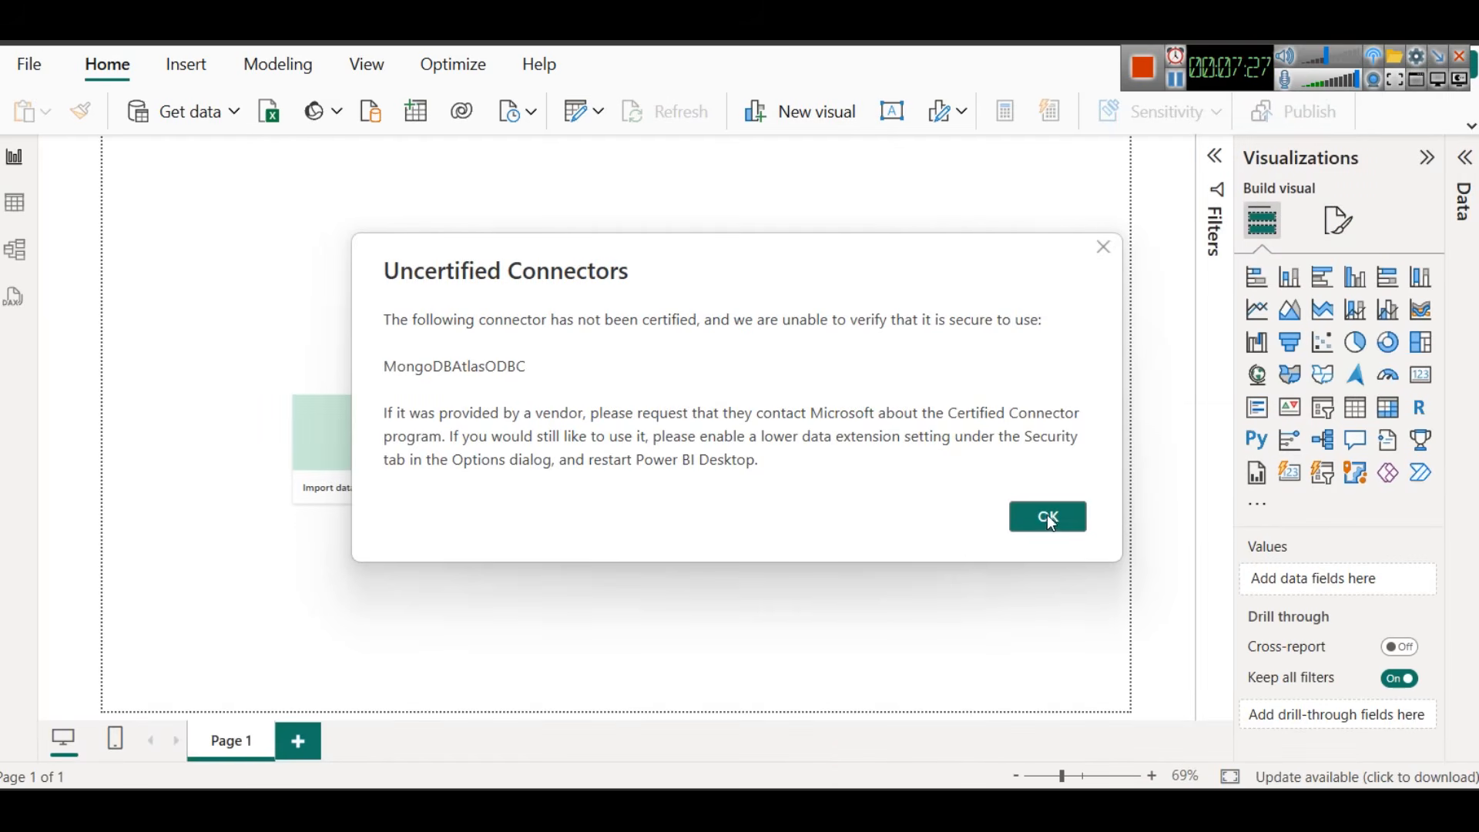
click(1105, 248)
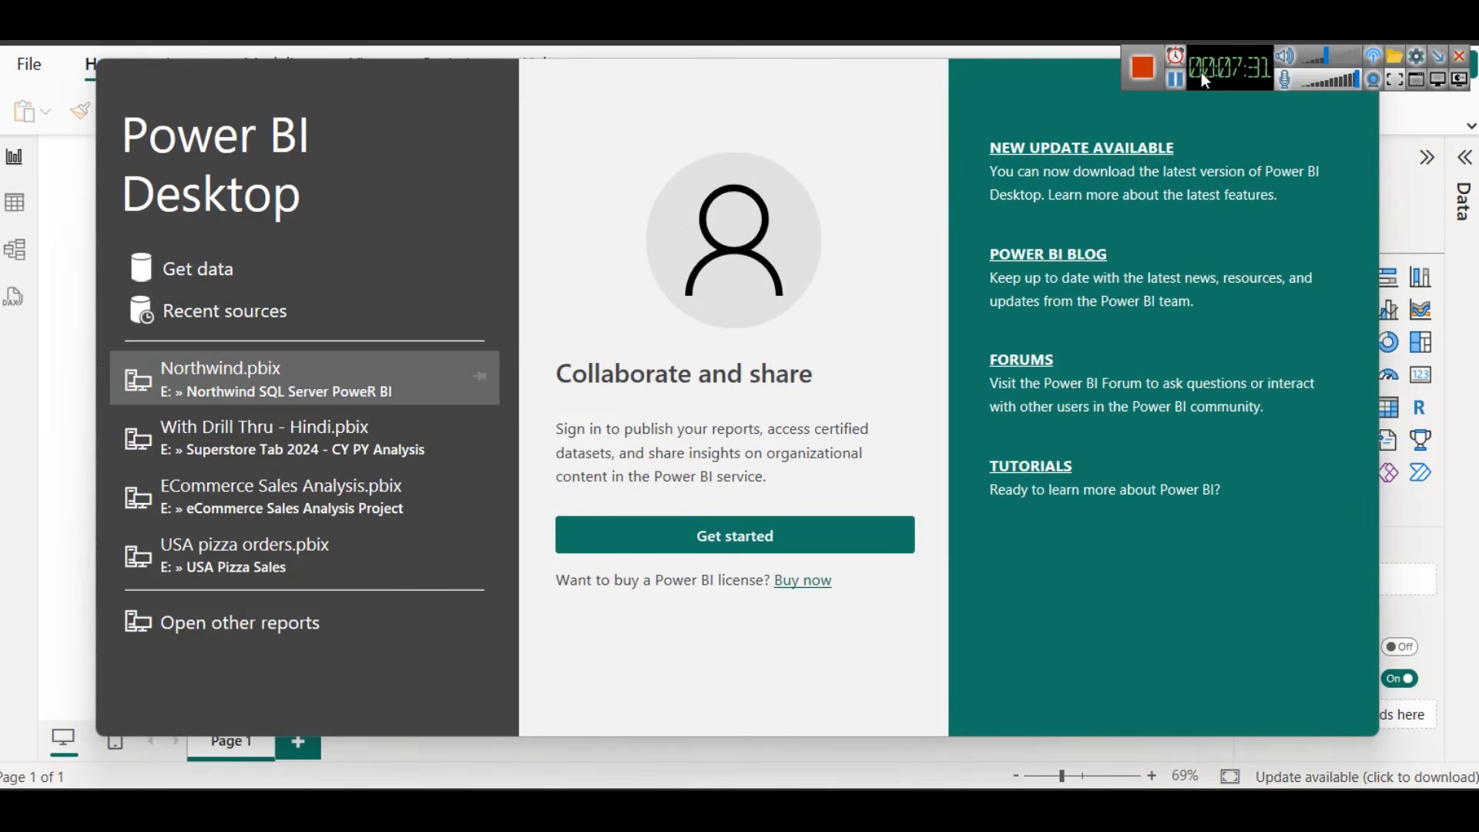
click(1352, 80)
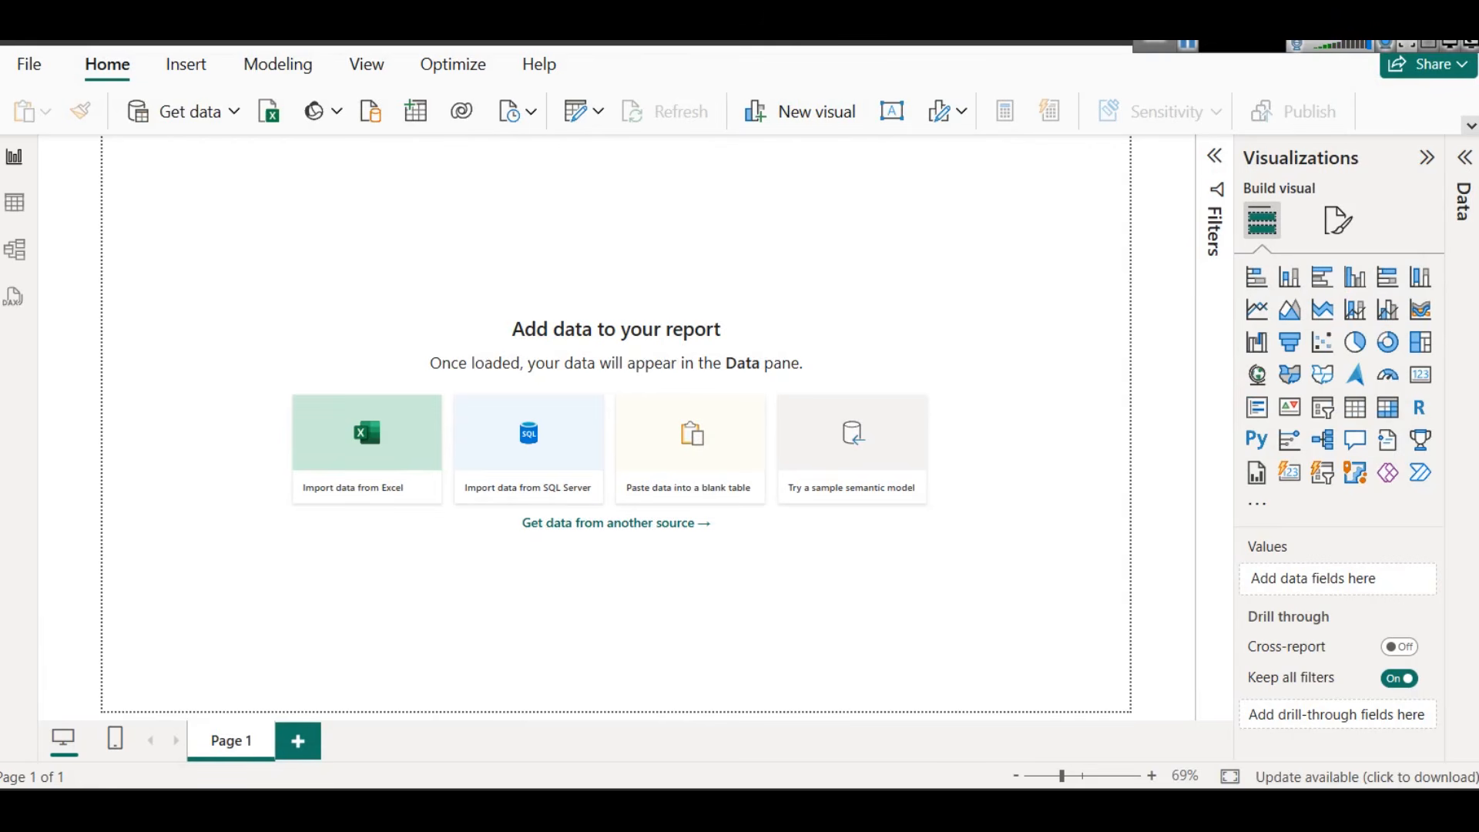
Expand the ribbon and start importing data from a SQL Server database
click(1471, 126)
click(227, 165)
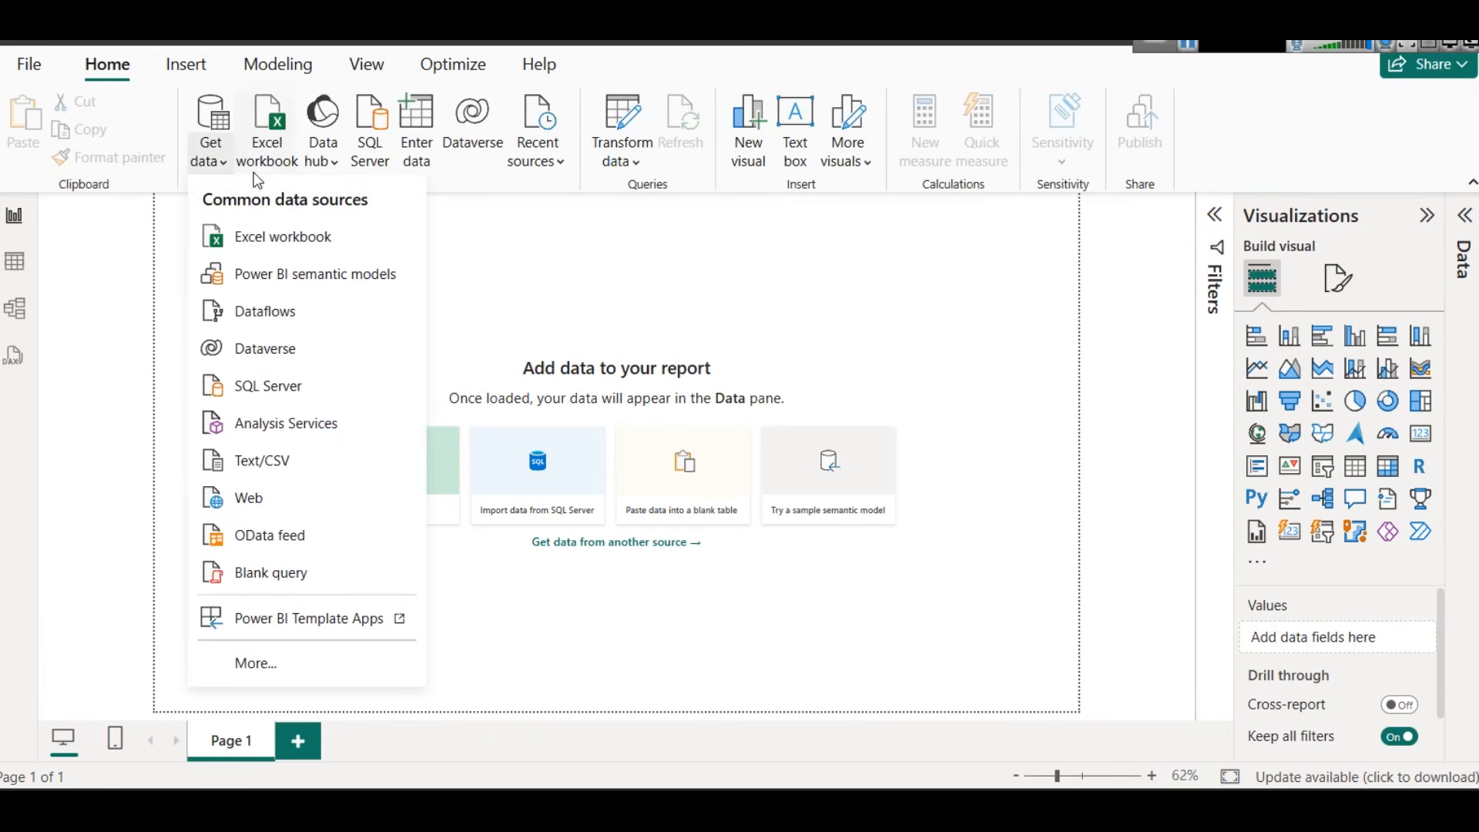
click(347, 391)
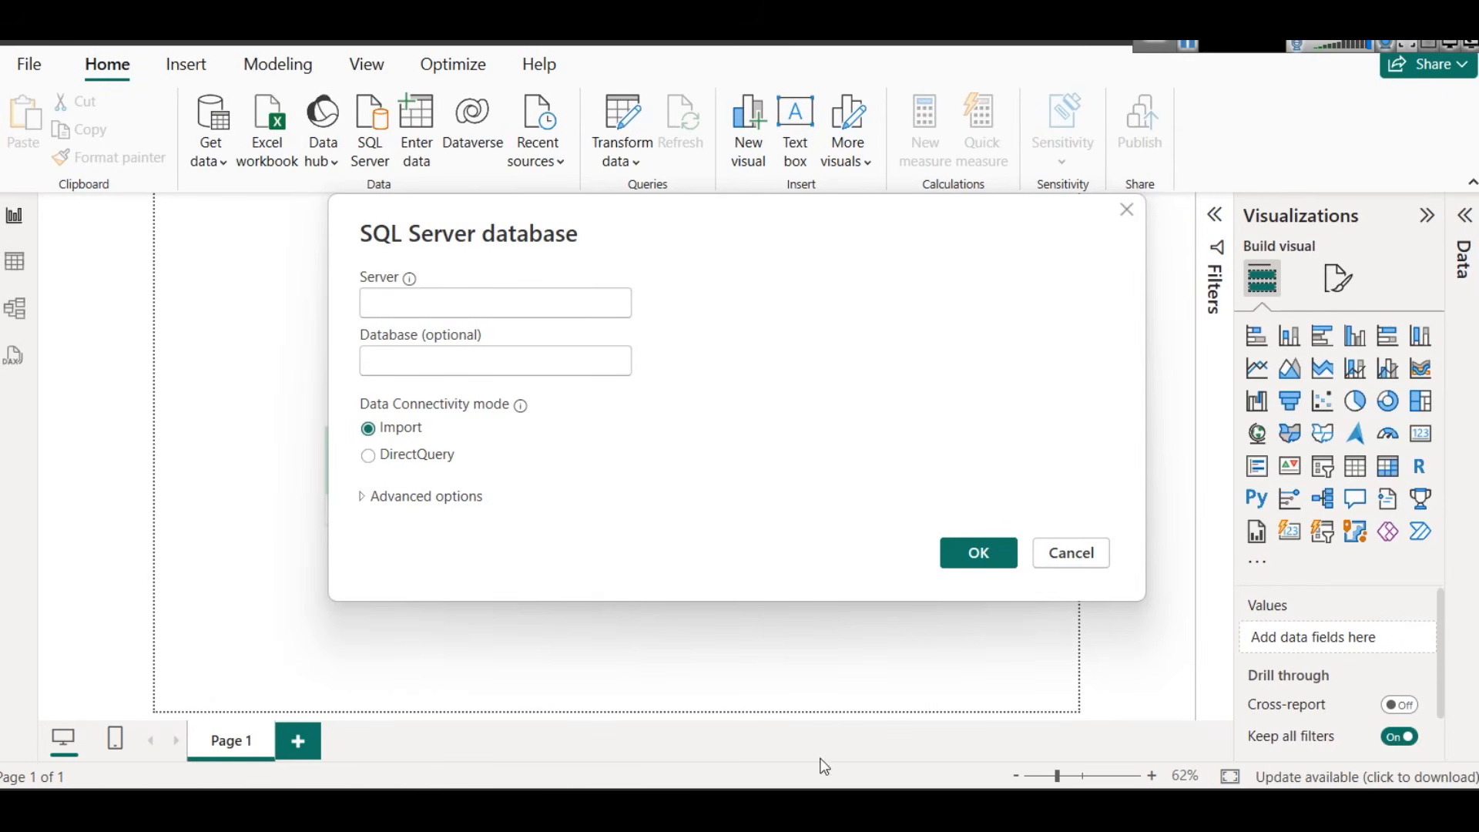
Switch to SQL Server Management Studio, open the server's properties, copy the server name and close the properties
click(552, 810)
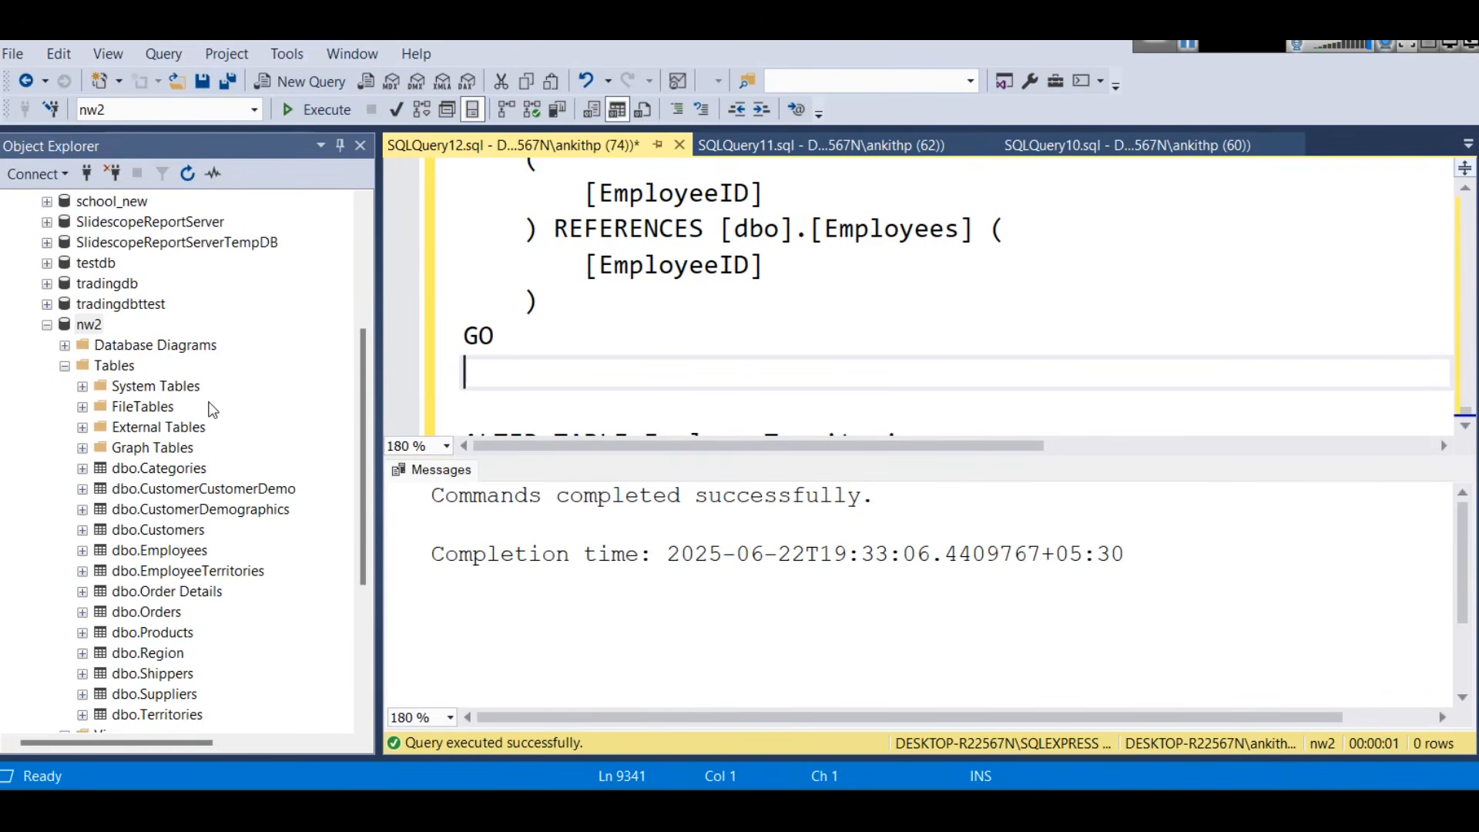
scroll(213, 409, up, 4)
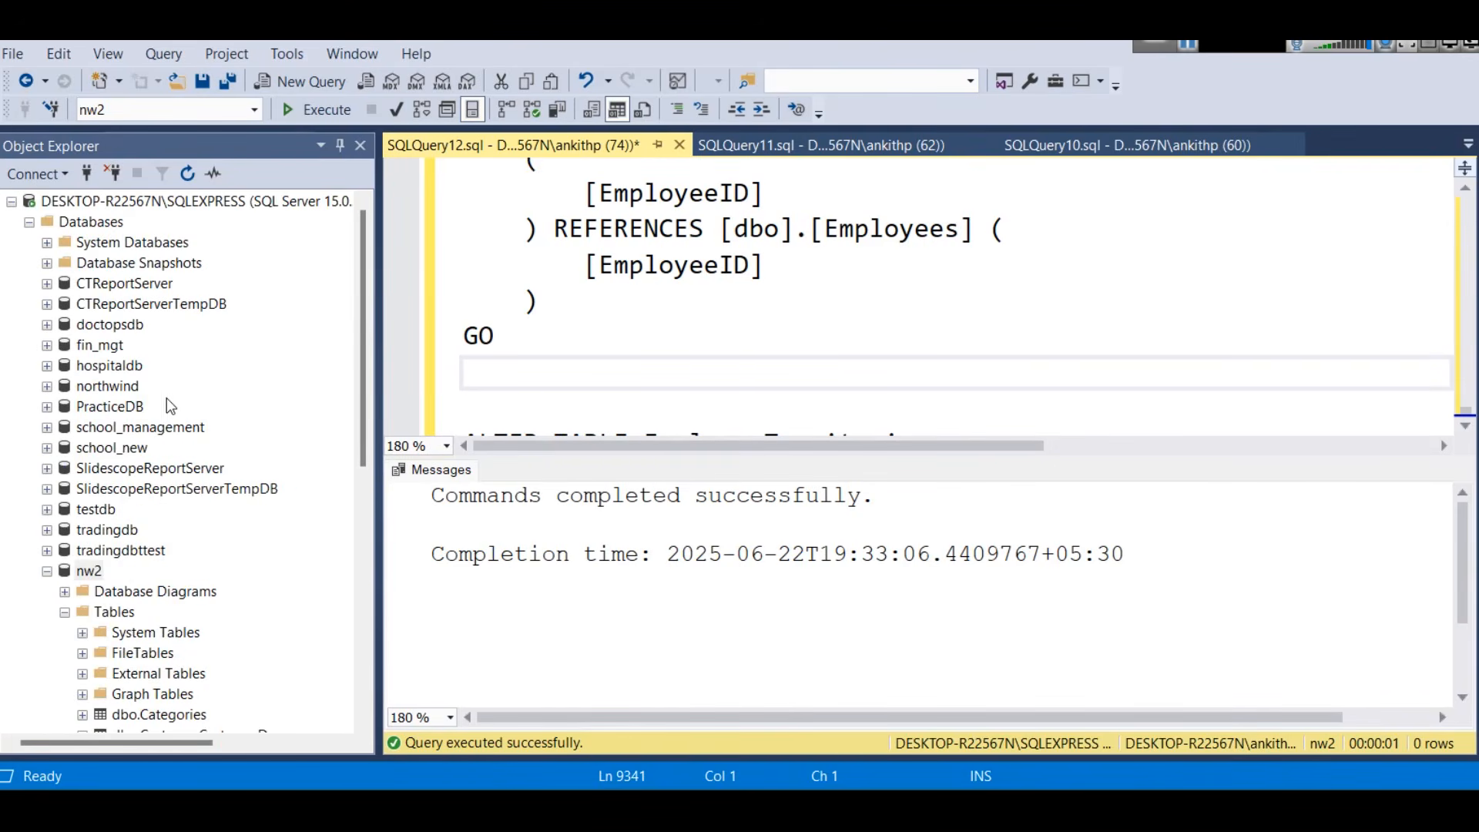
right_click(150, 204)
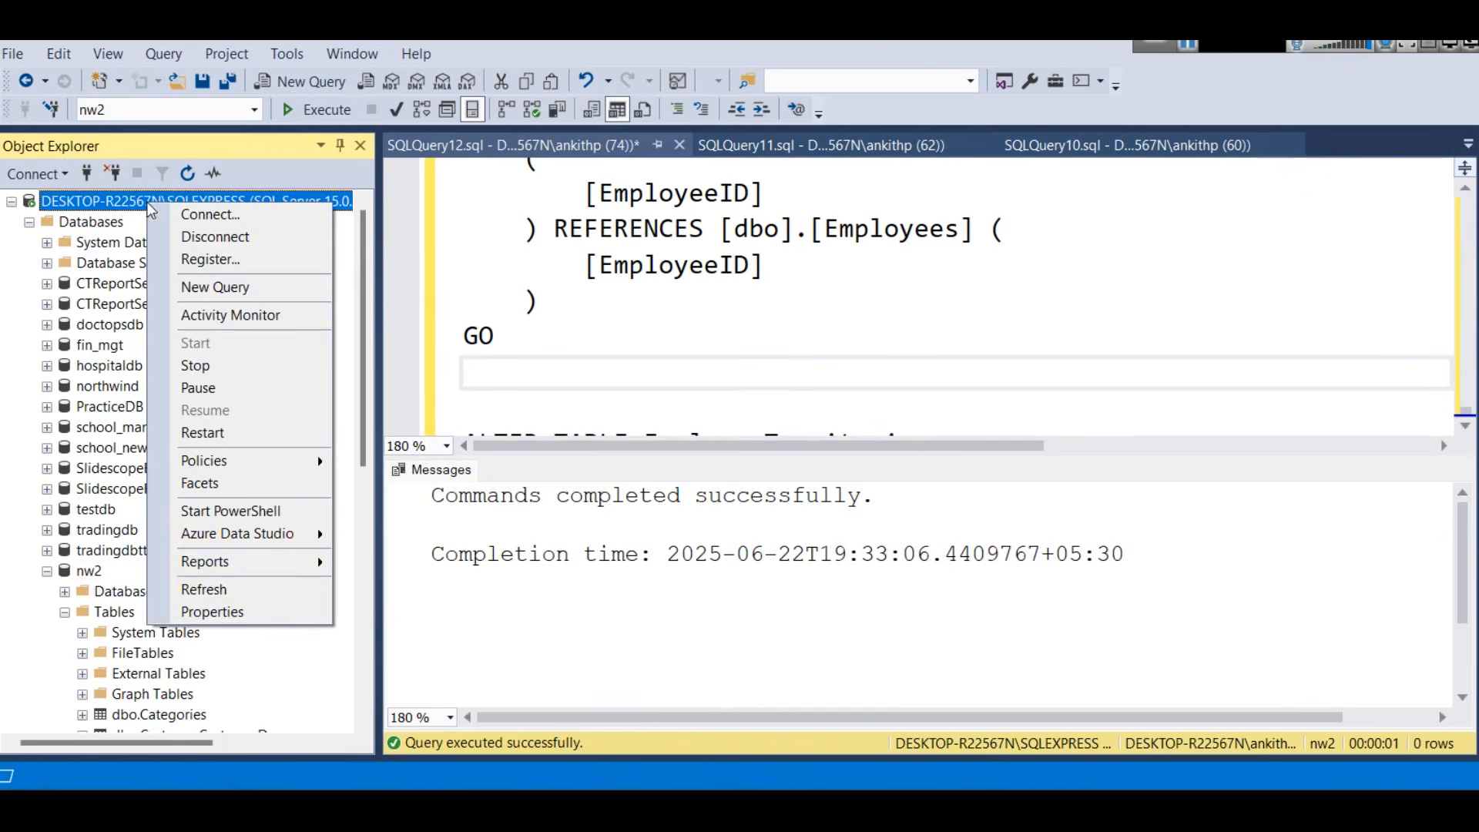
click(245, 617)
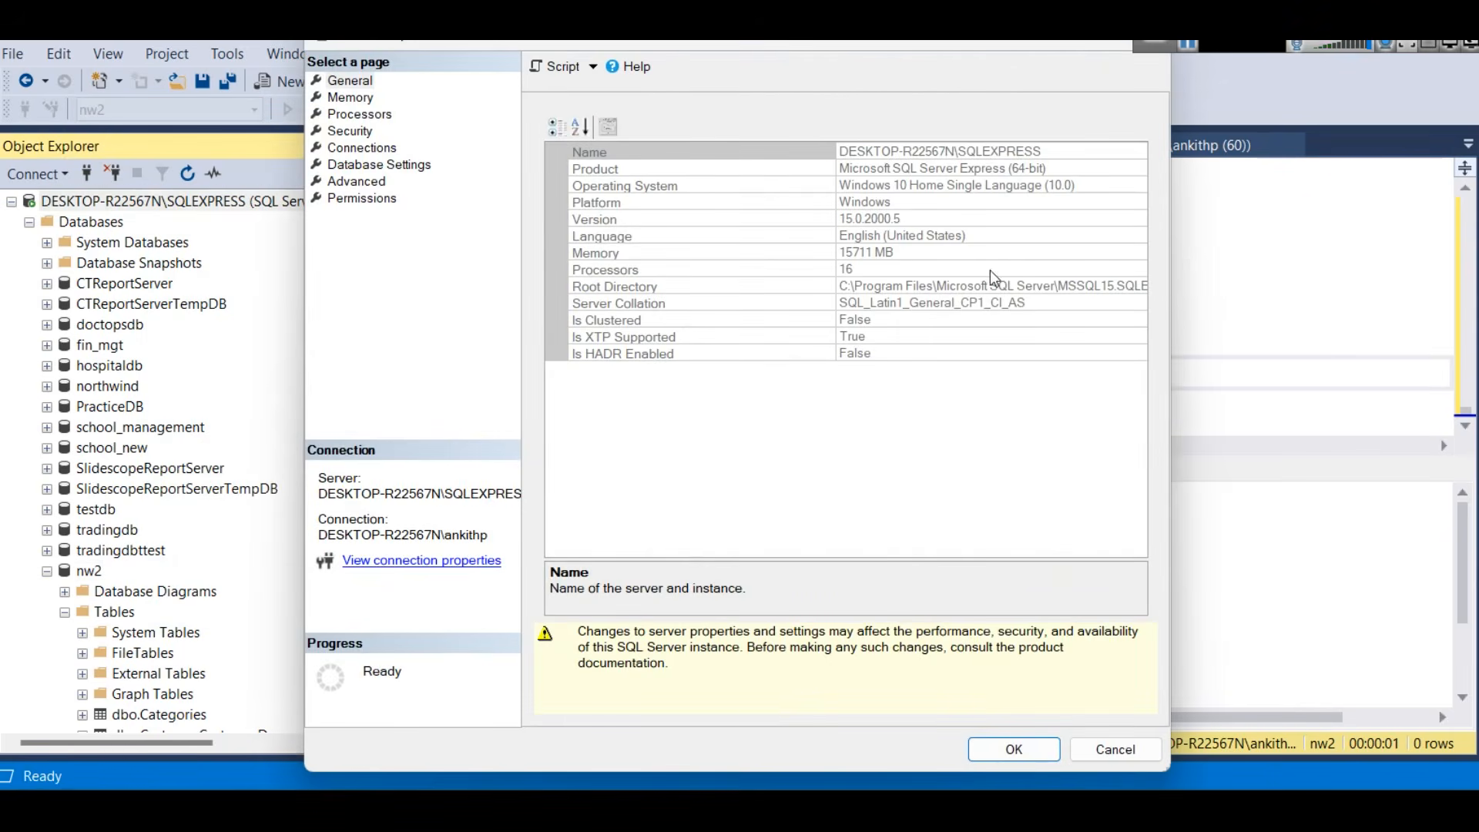
click(1071, 145)
click(1071, 145)
key(ctrl+c)
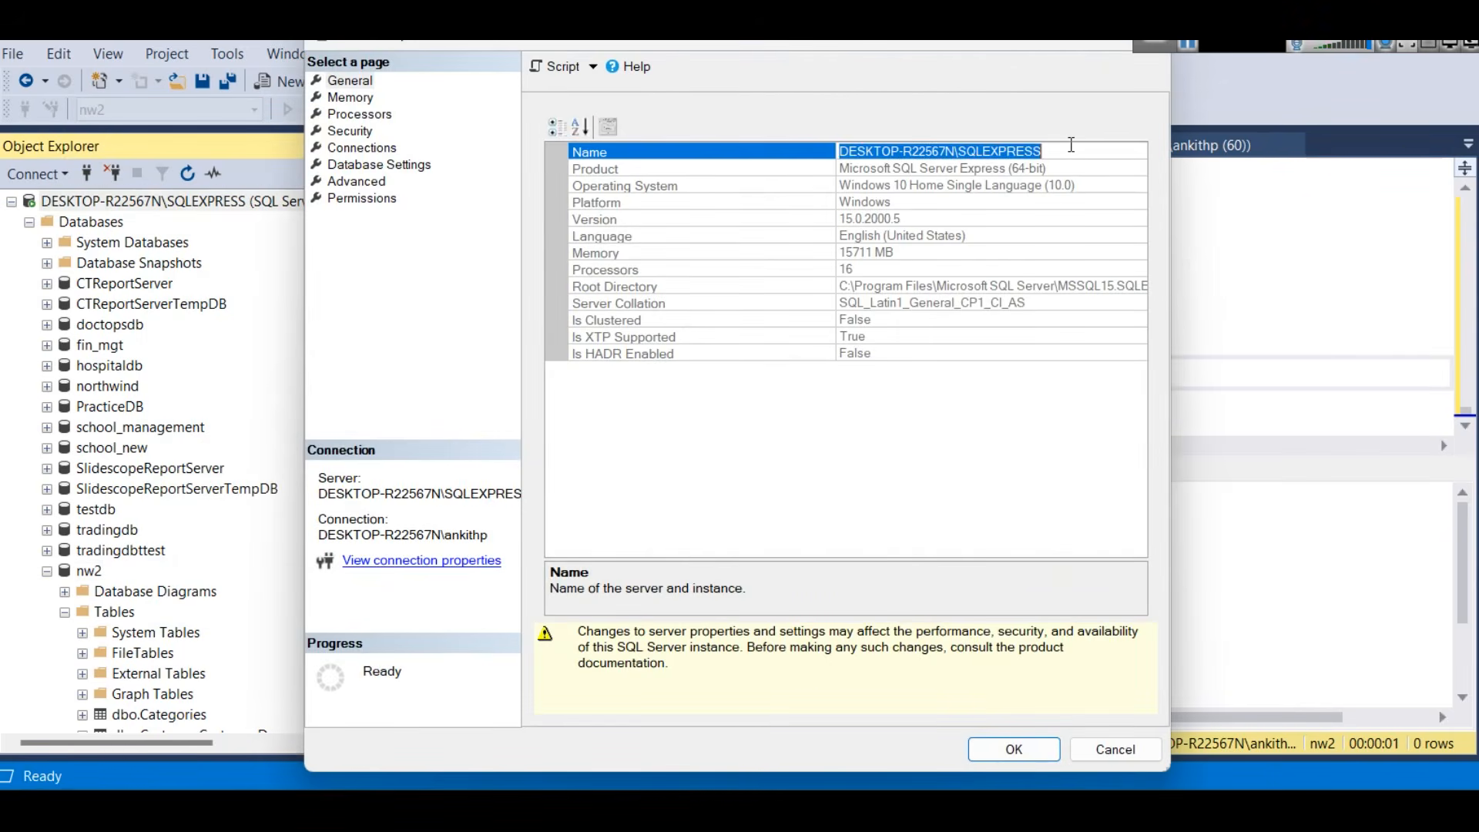
drag(956, 37, 967, 99)
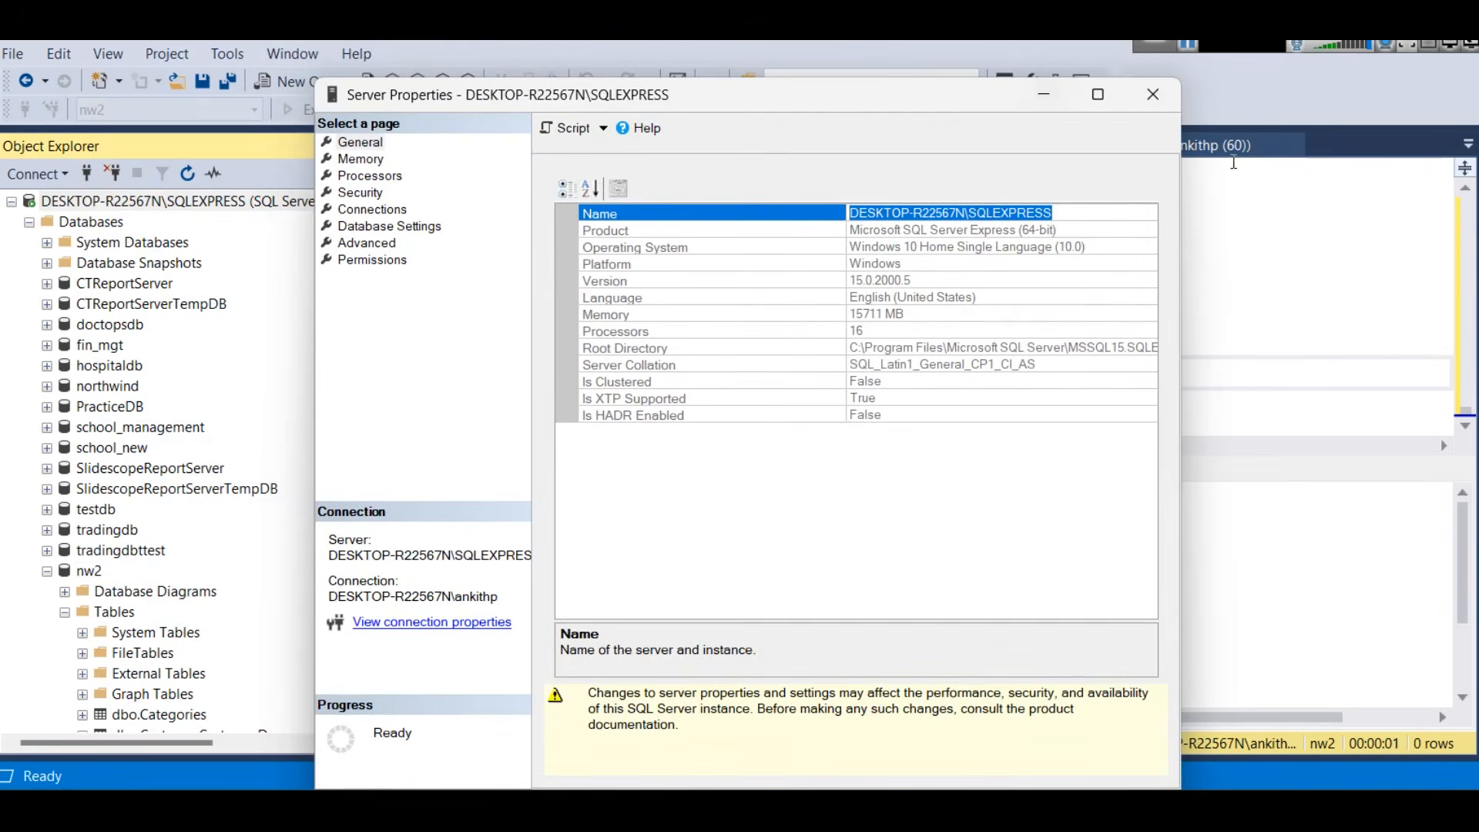
click(1165, 99)
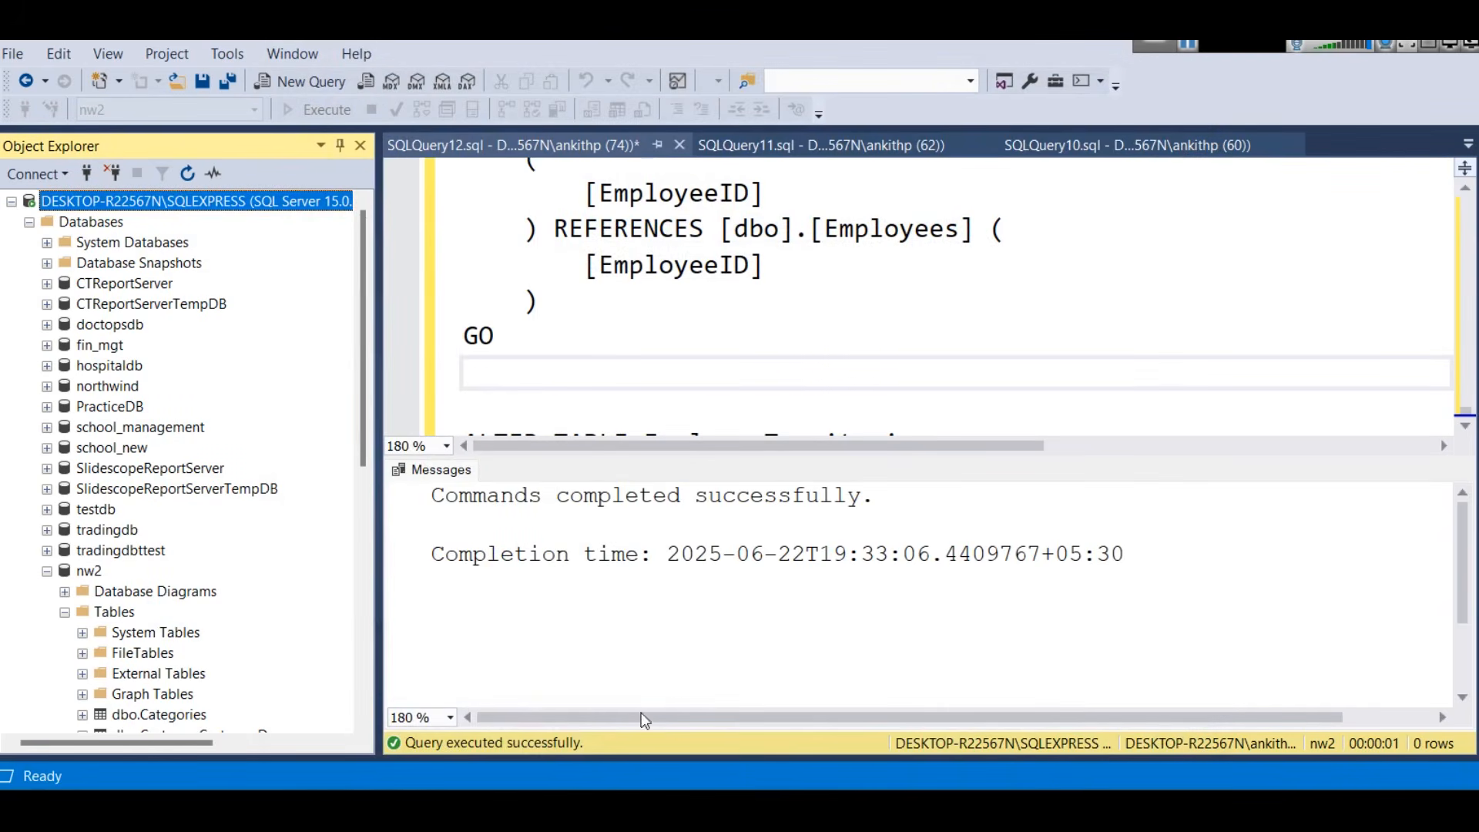
Back in Power BI, paste the copied server name, set the database to nw2 and connect
click(933, 705)
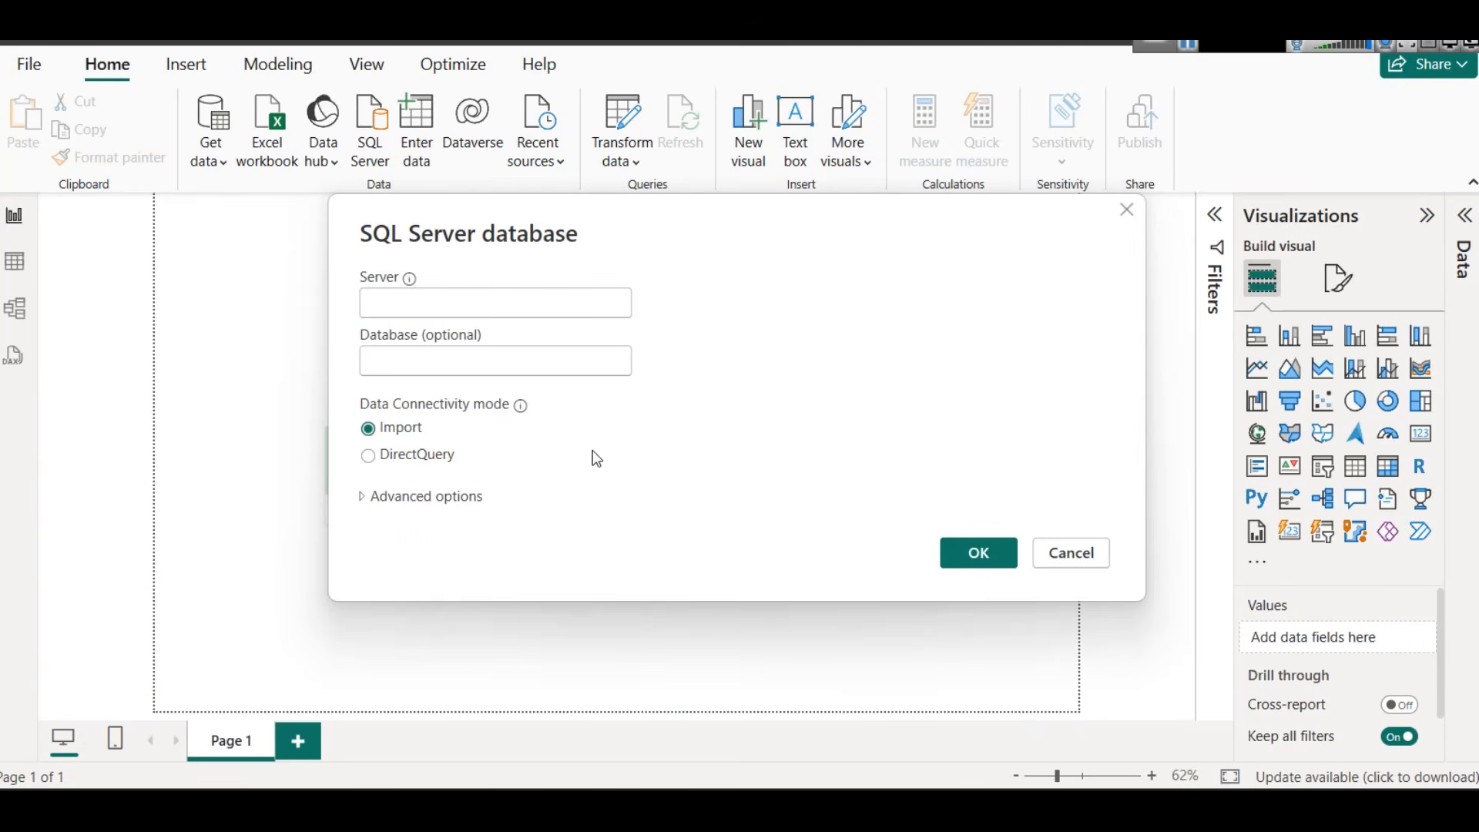
click(450, 314)
key(ctrl+v)
click(519, 355)
text(nw)
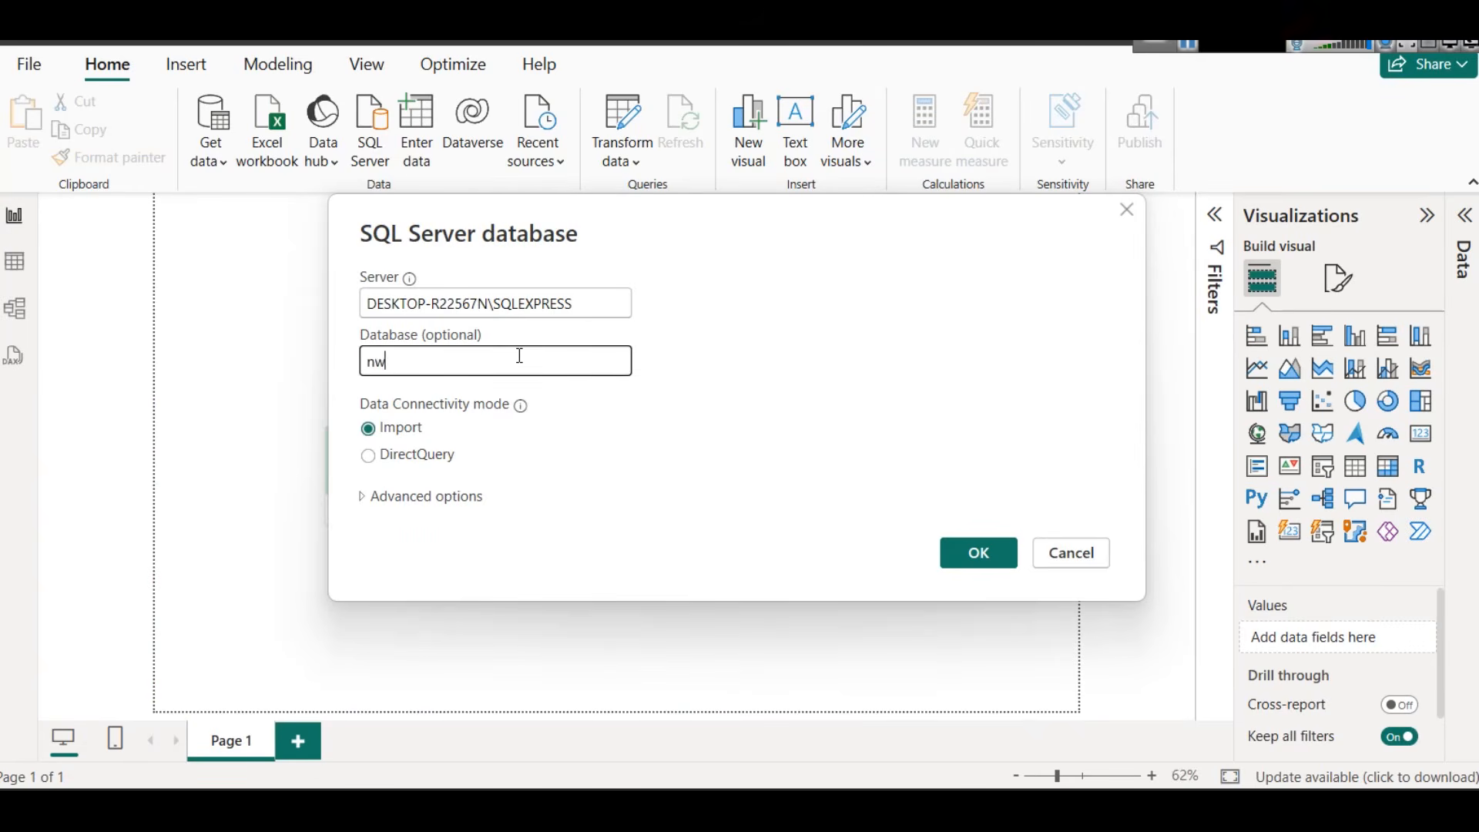
text(2)
click(994, 555)
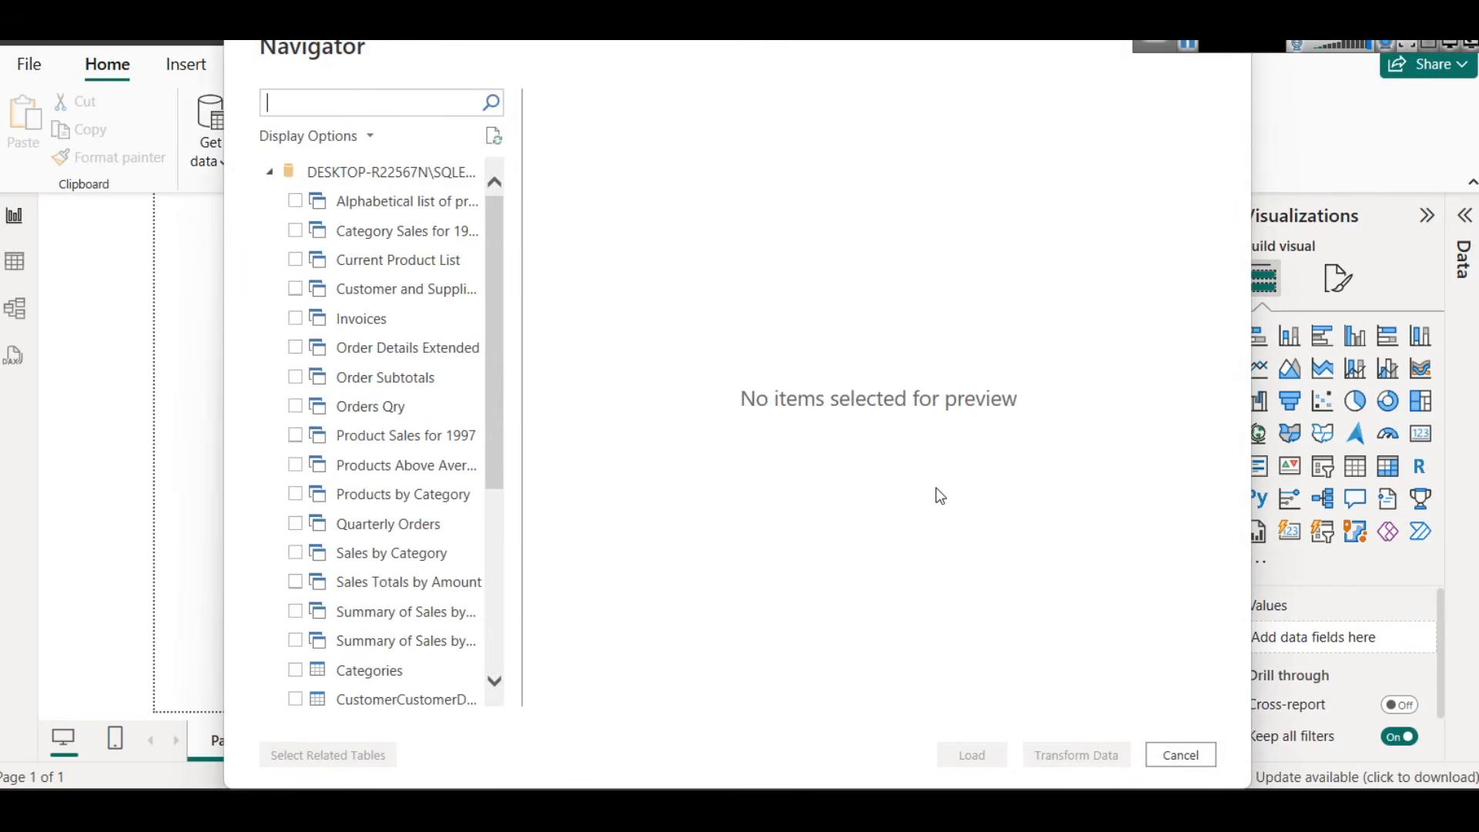
Select the Categories, Customers, Employees, Order Details, Orders, Products, Shippers and Suppliers tables for import
scroll(427, 407, down, 4)
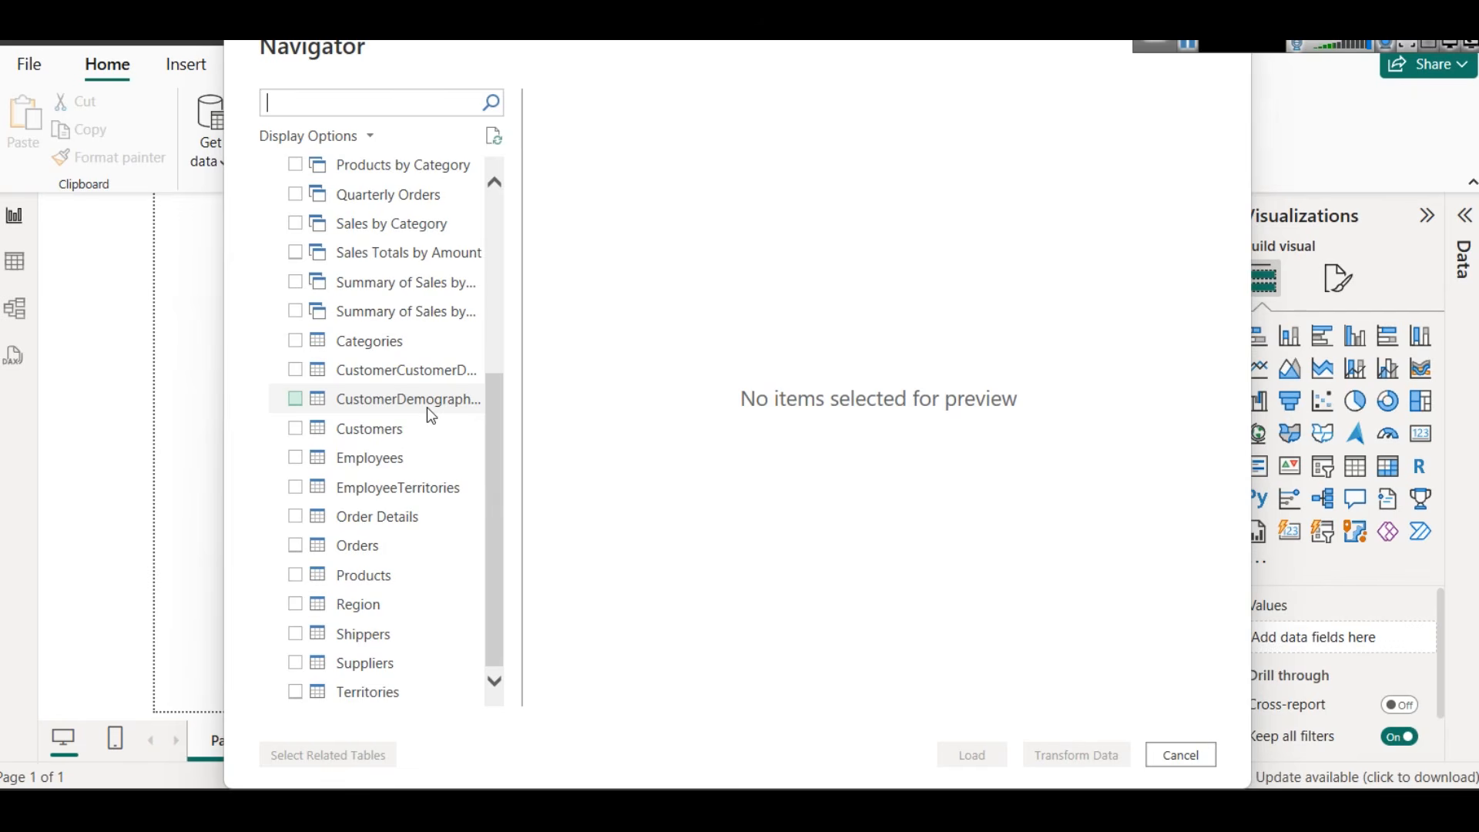
click(290, 347)
click(290, 343)
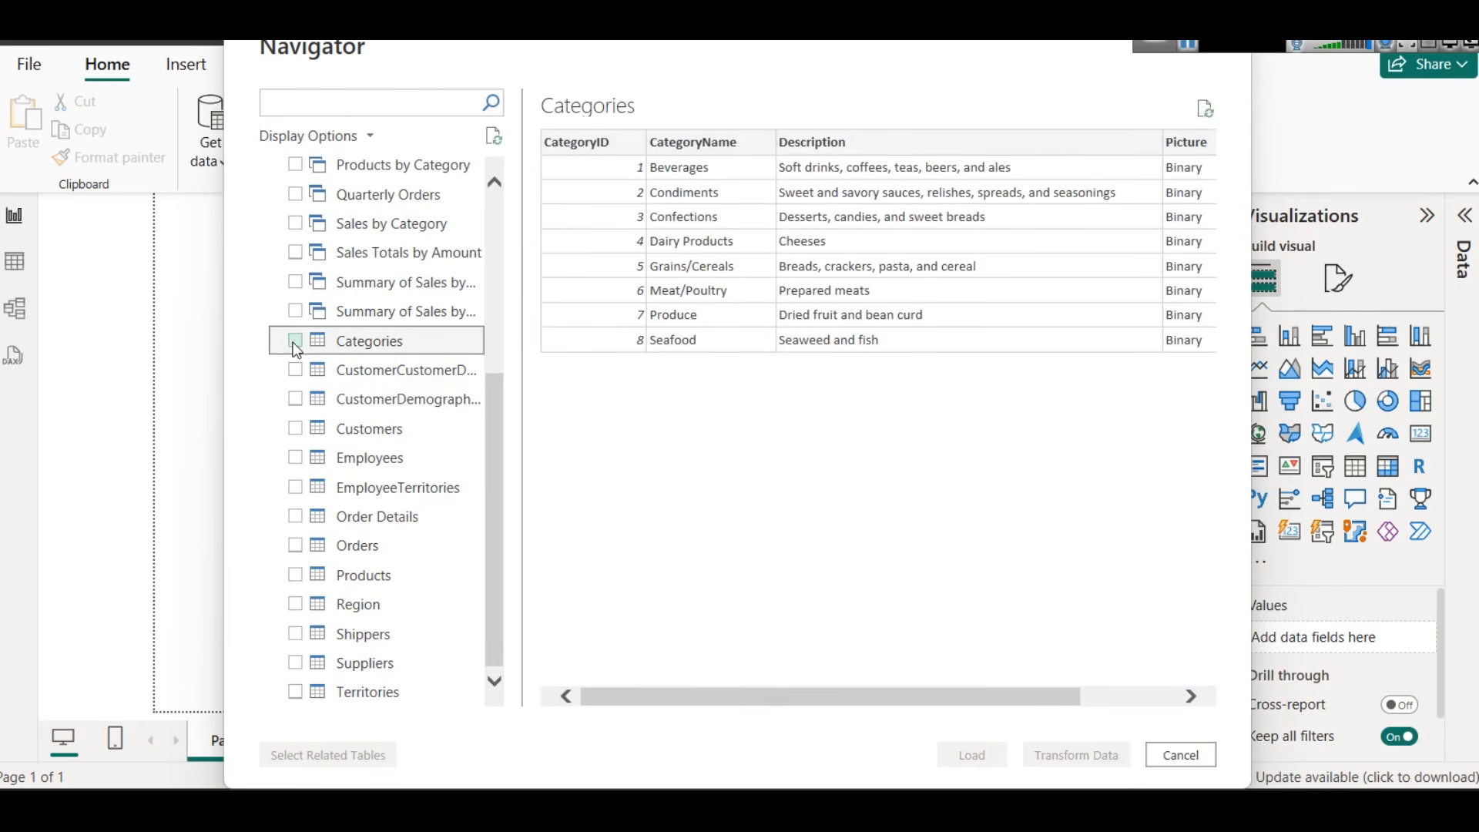
click(297, 427)
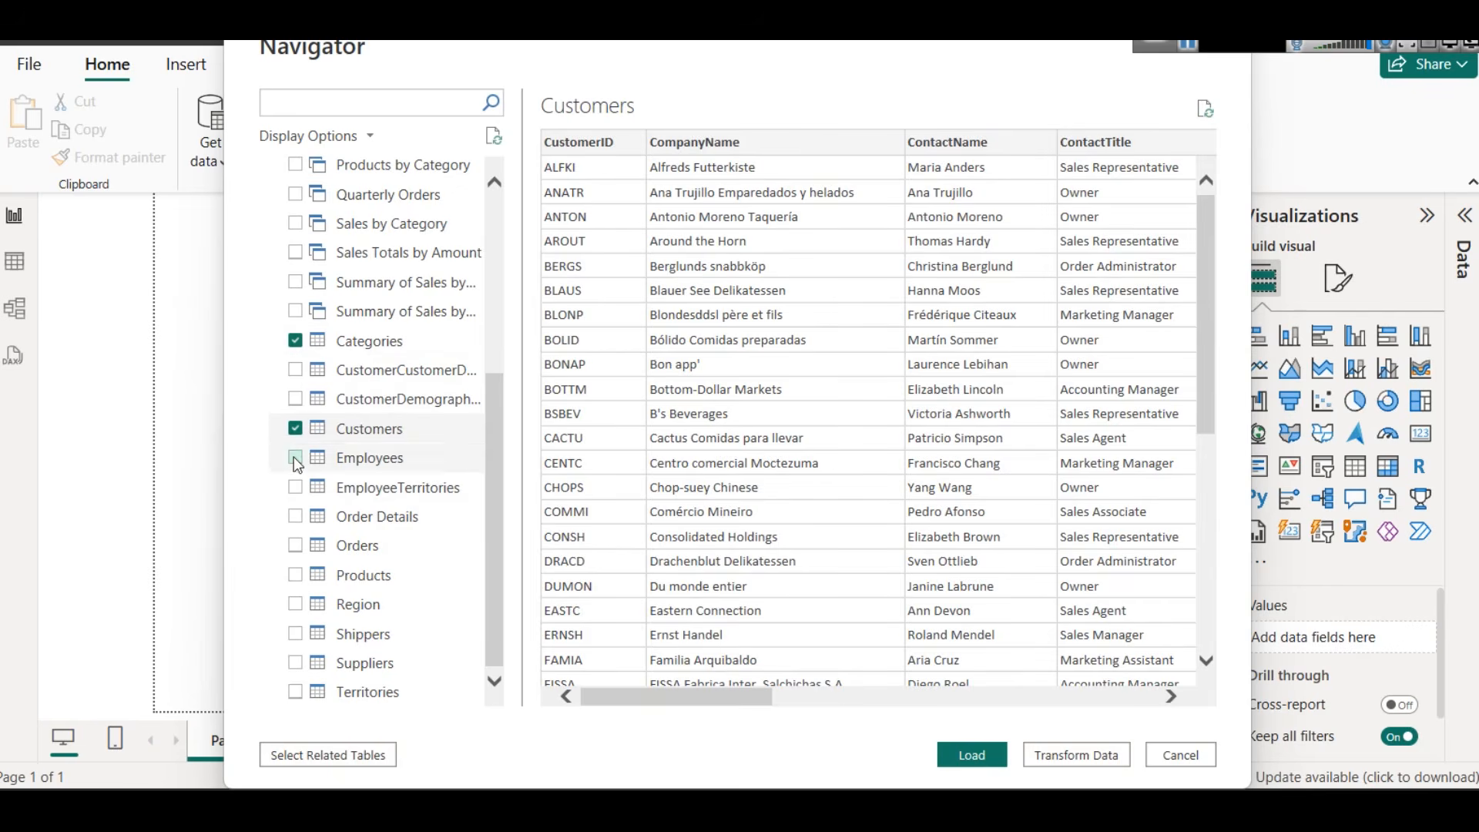
click(293, 456)
click(291, 549)
click(296, 517)
click(297, 574)
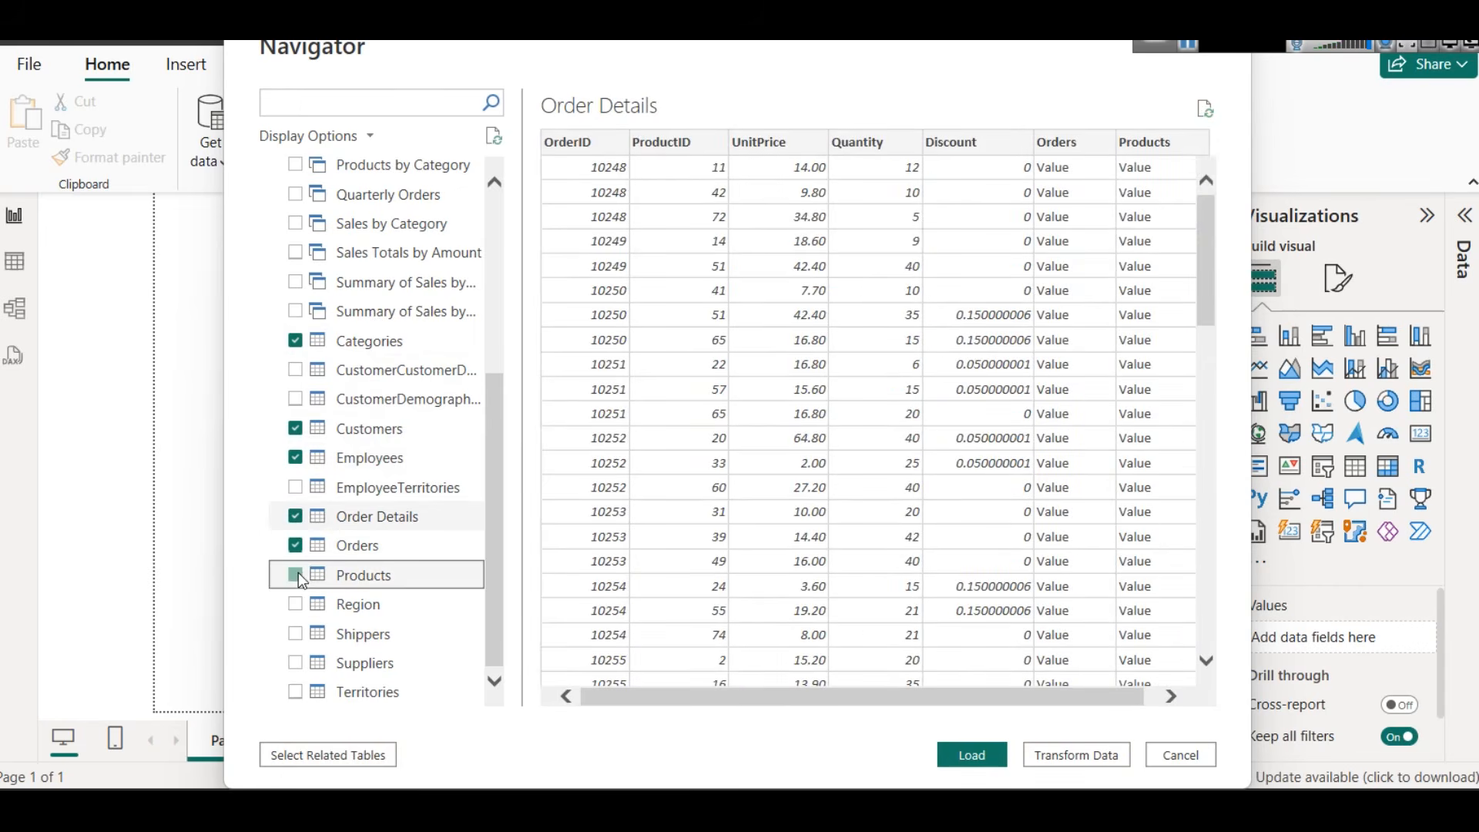
click(295, 639)
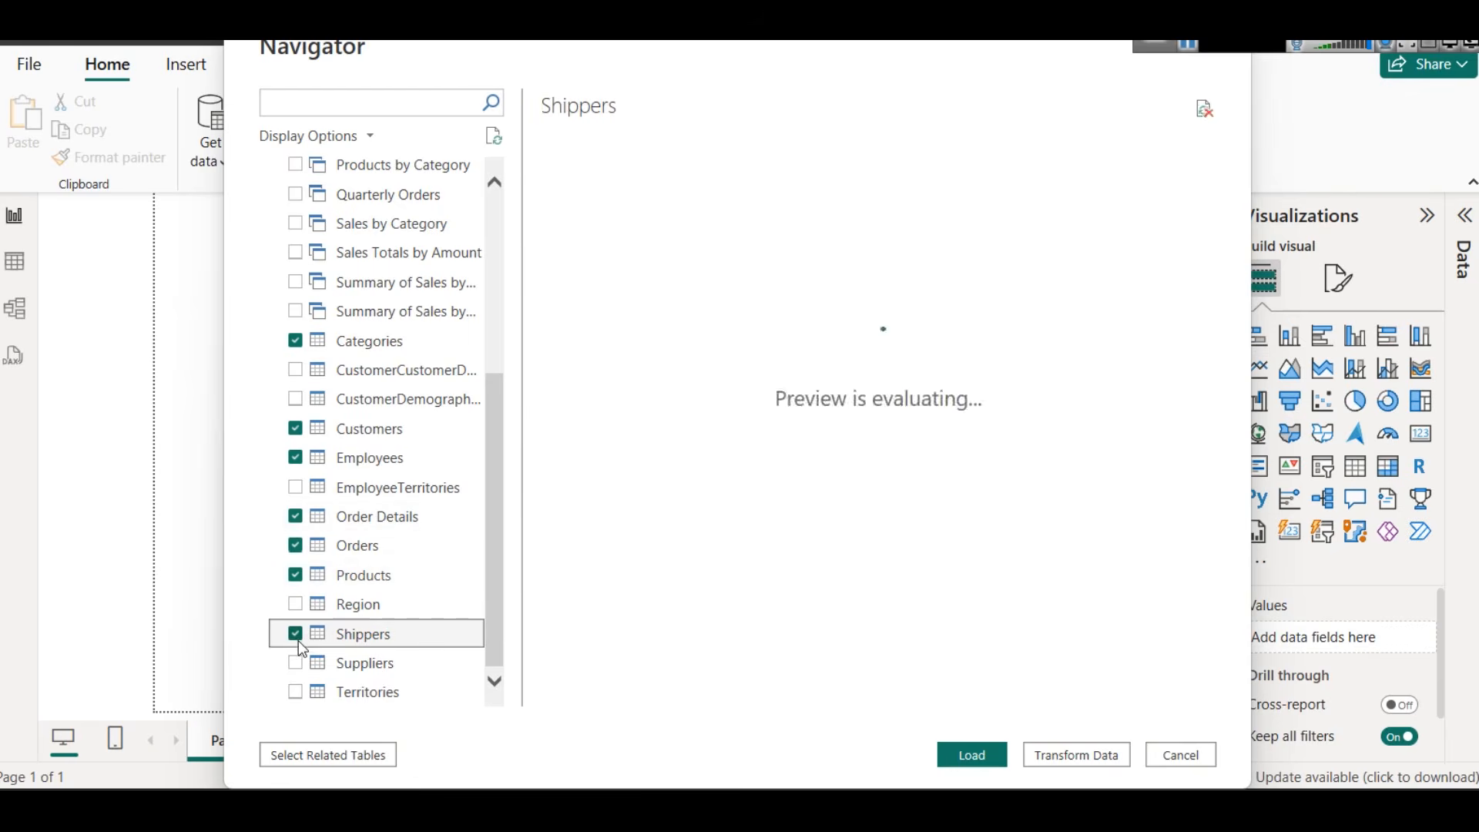
click(299, 661)
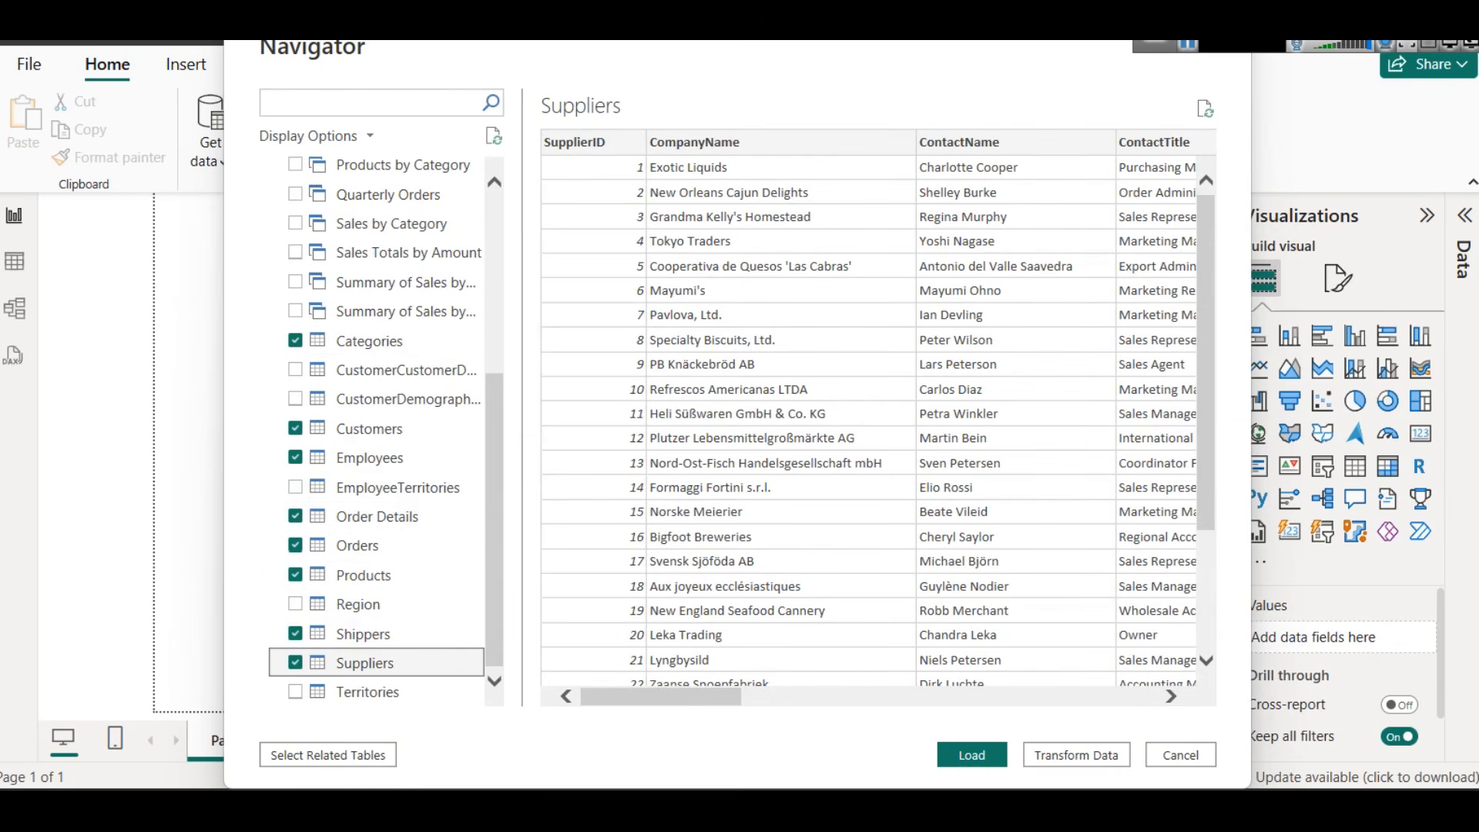
Switch to the browser and examine the relationships between tables in the Northwind ER diagram
mouse_move(599, 809)
click(590, 740)
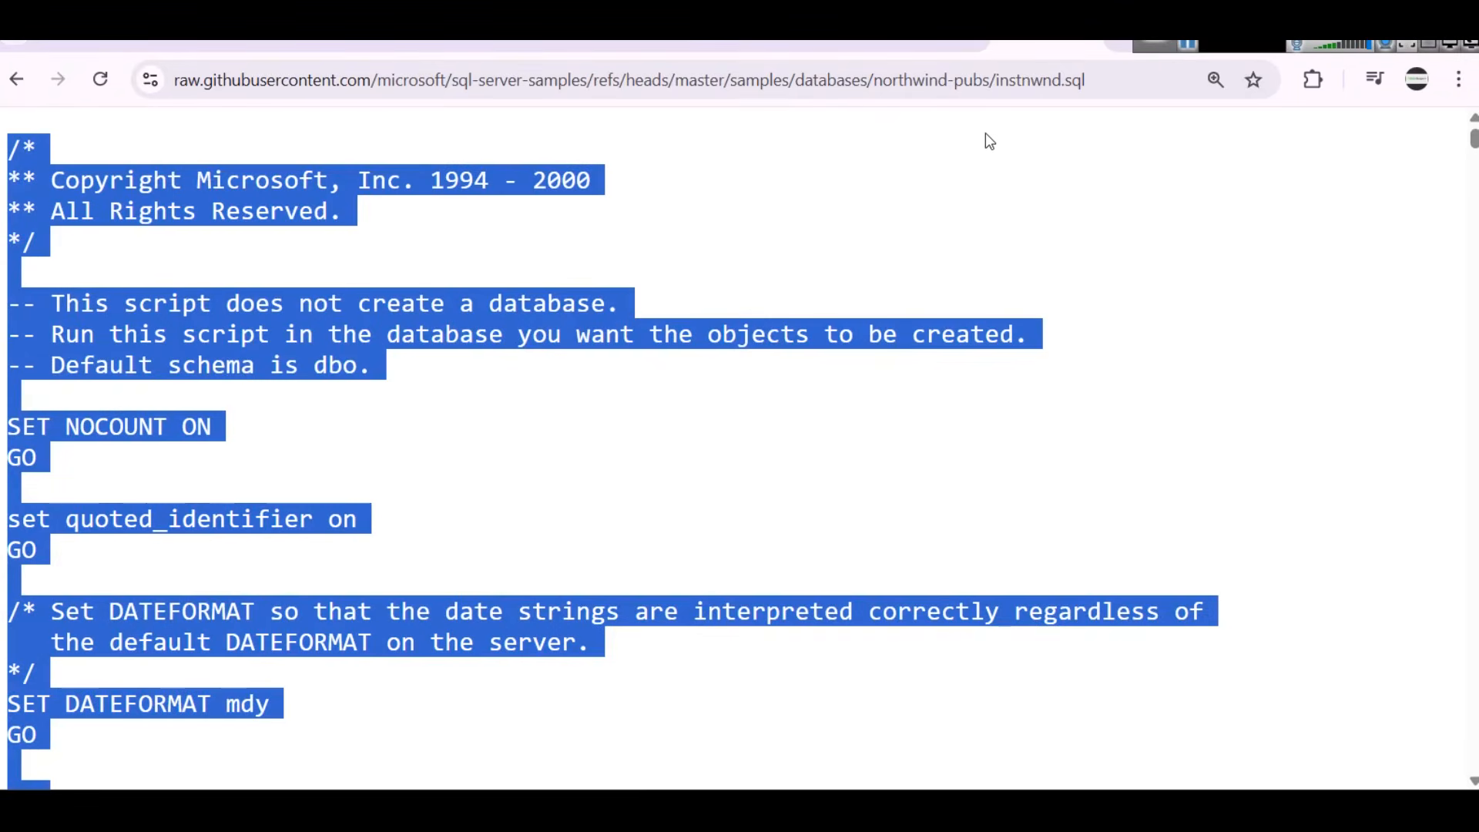
drag(1259, 45, 1294, 44)
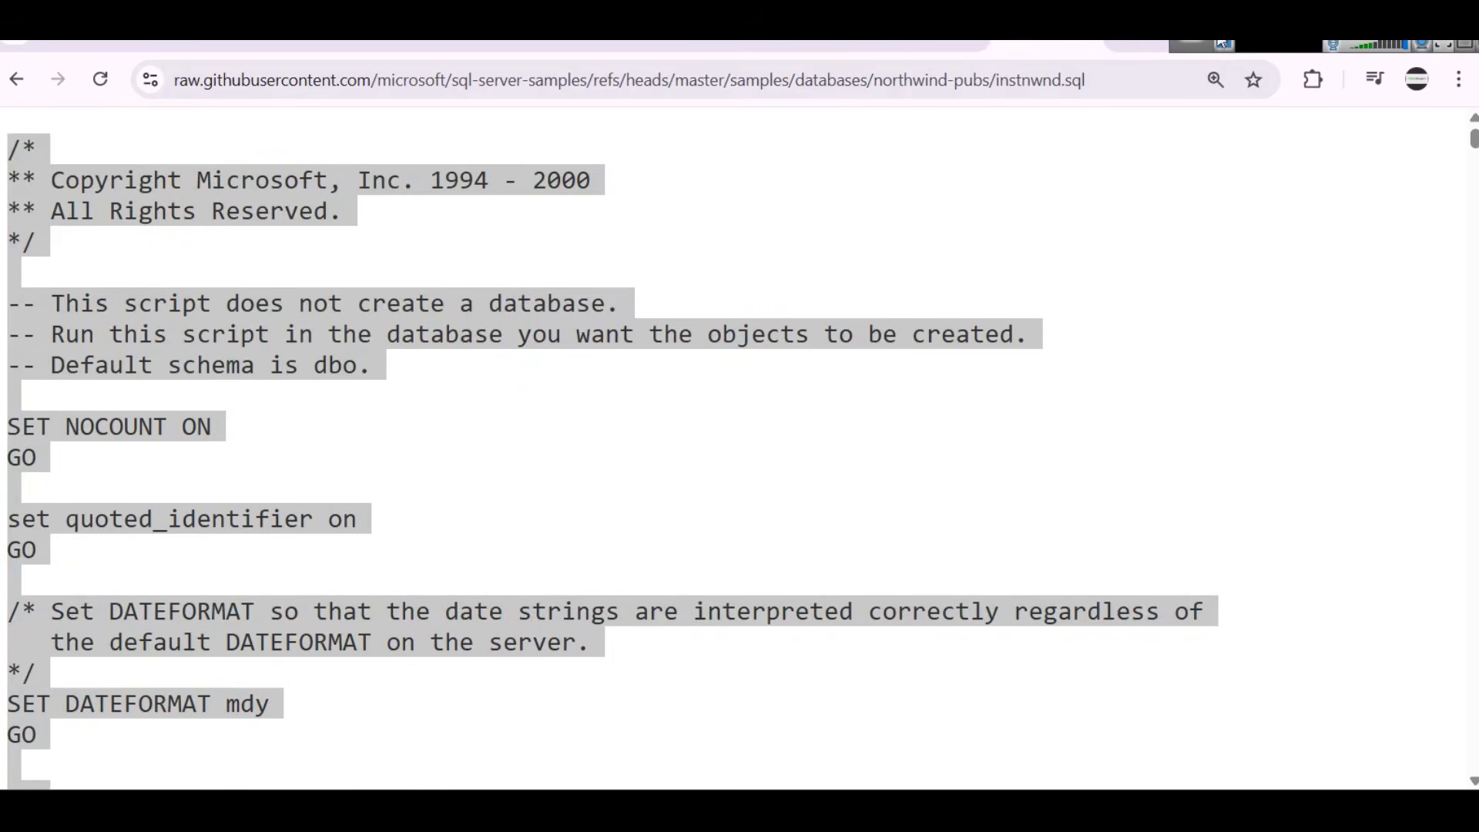
click(1151, 44)
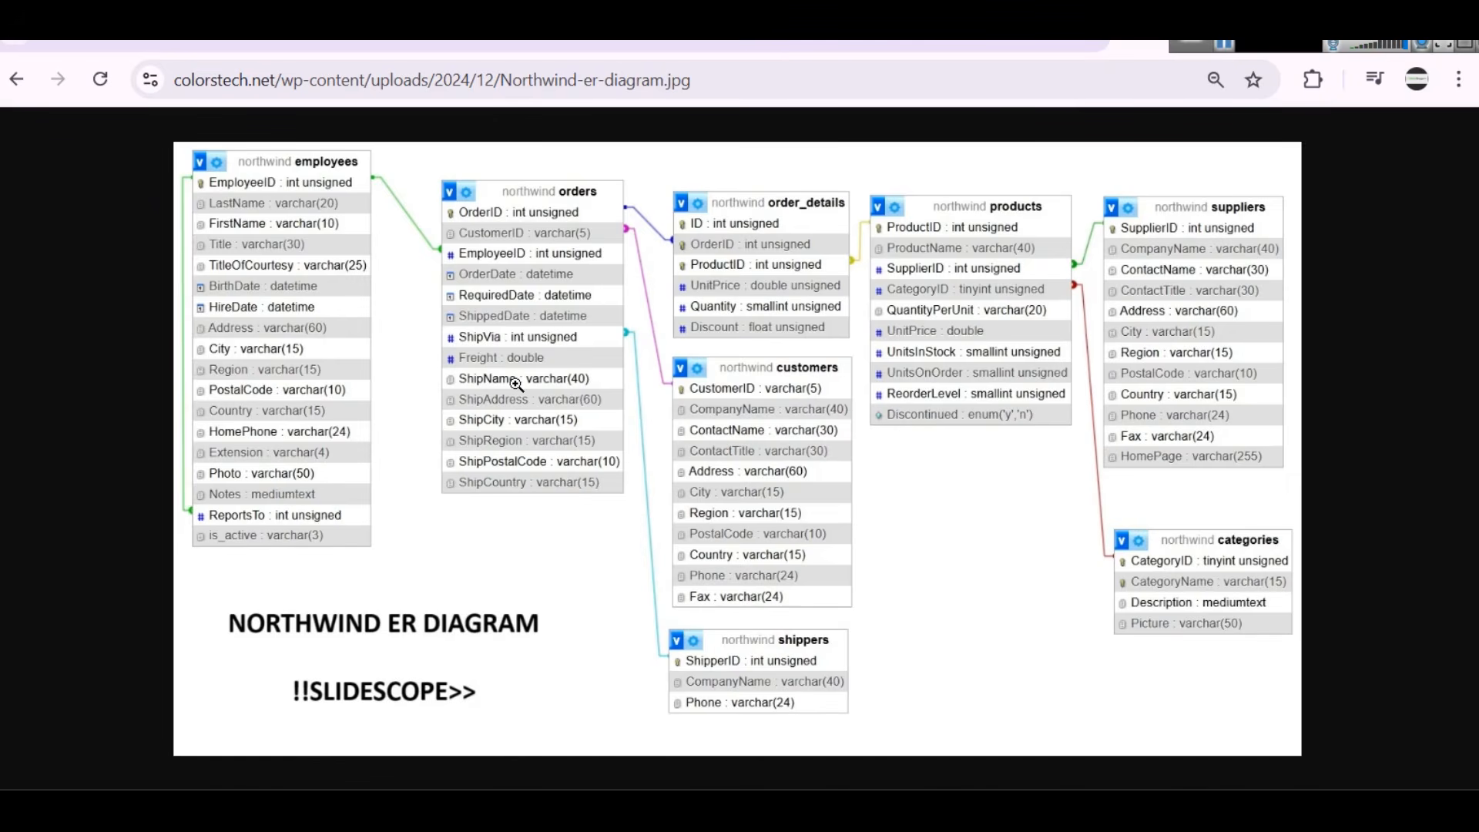
scroll(518, 384, up, 3)
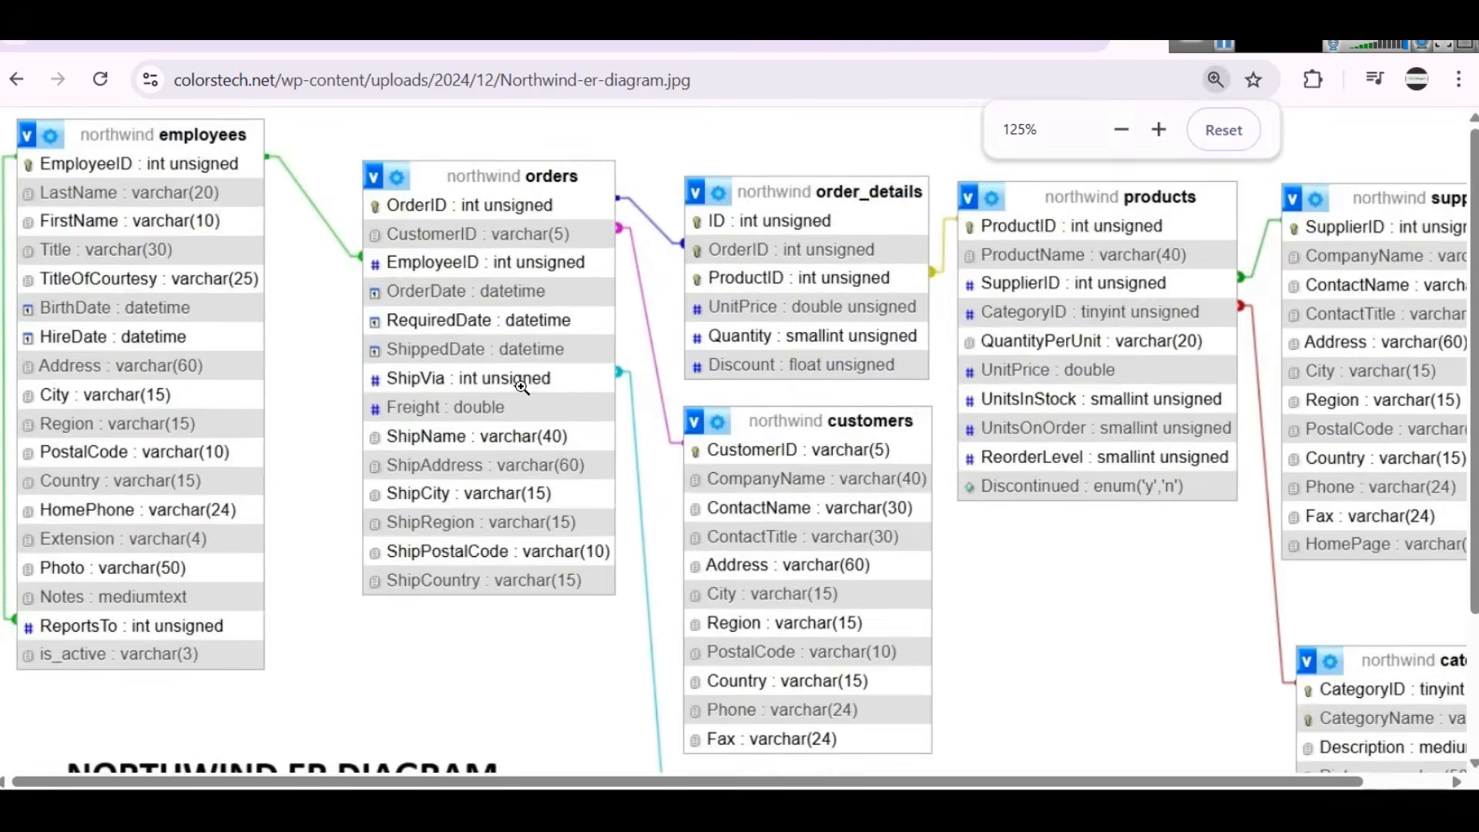
scroll(523, 387, down, 1)
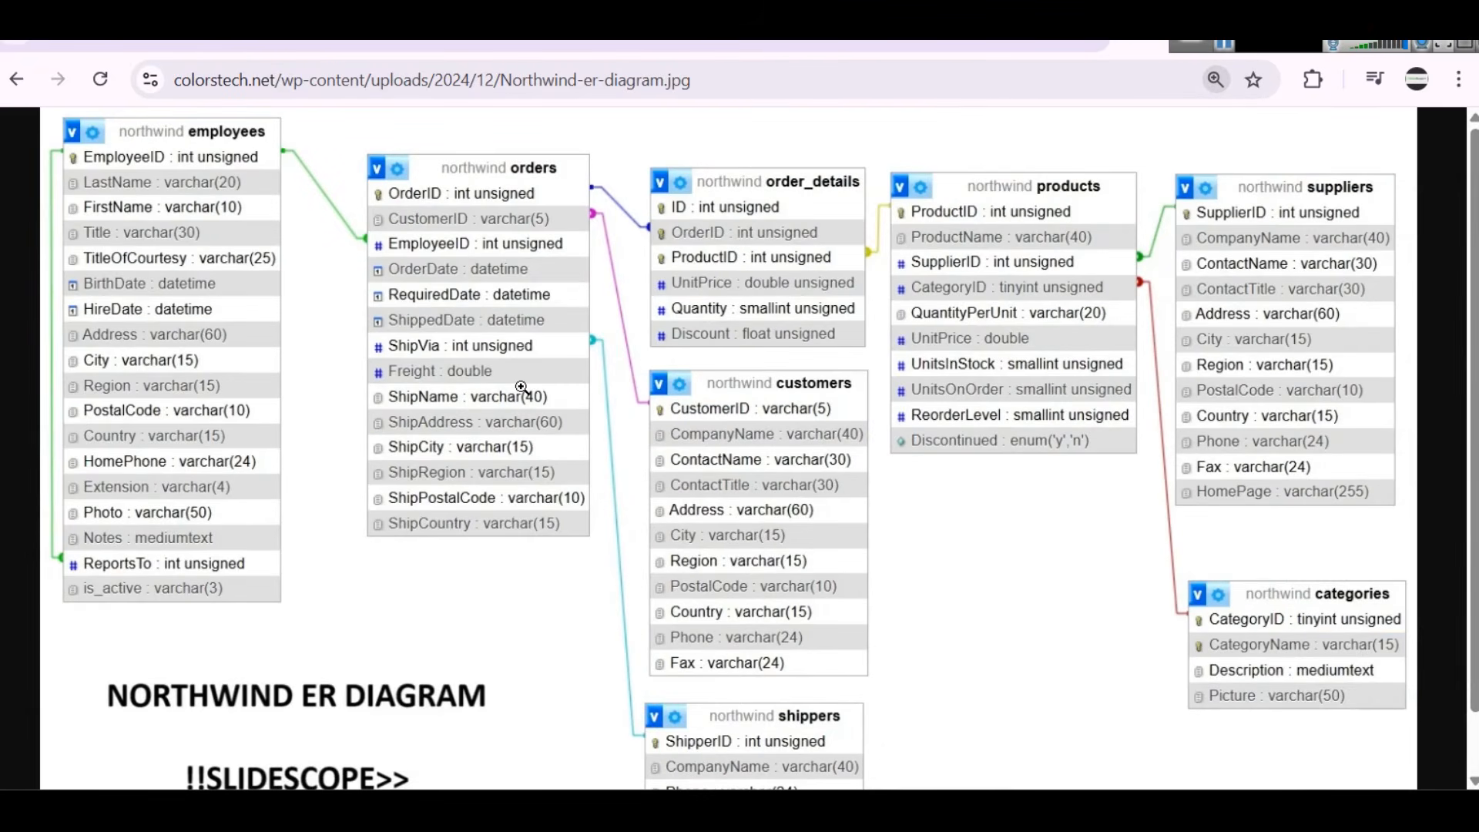
Find and open the 50 Northwind Practice Queries PDF and read through its list of report exercises
click(147, 809)
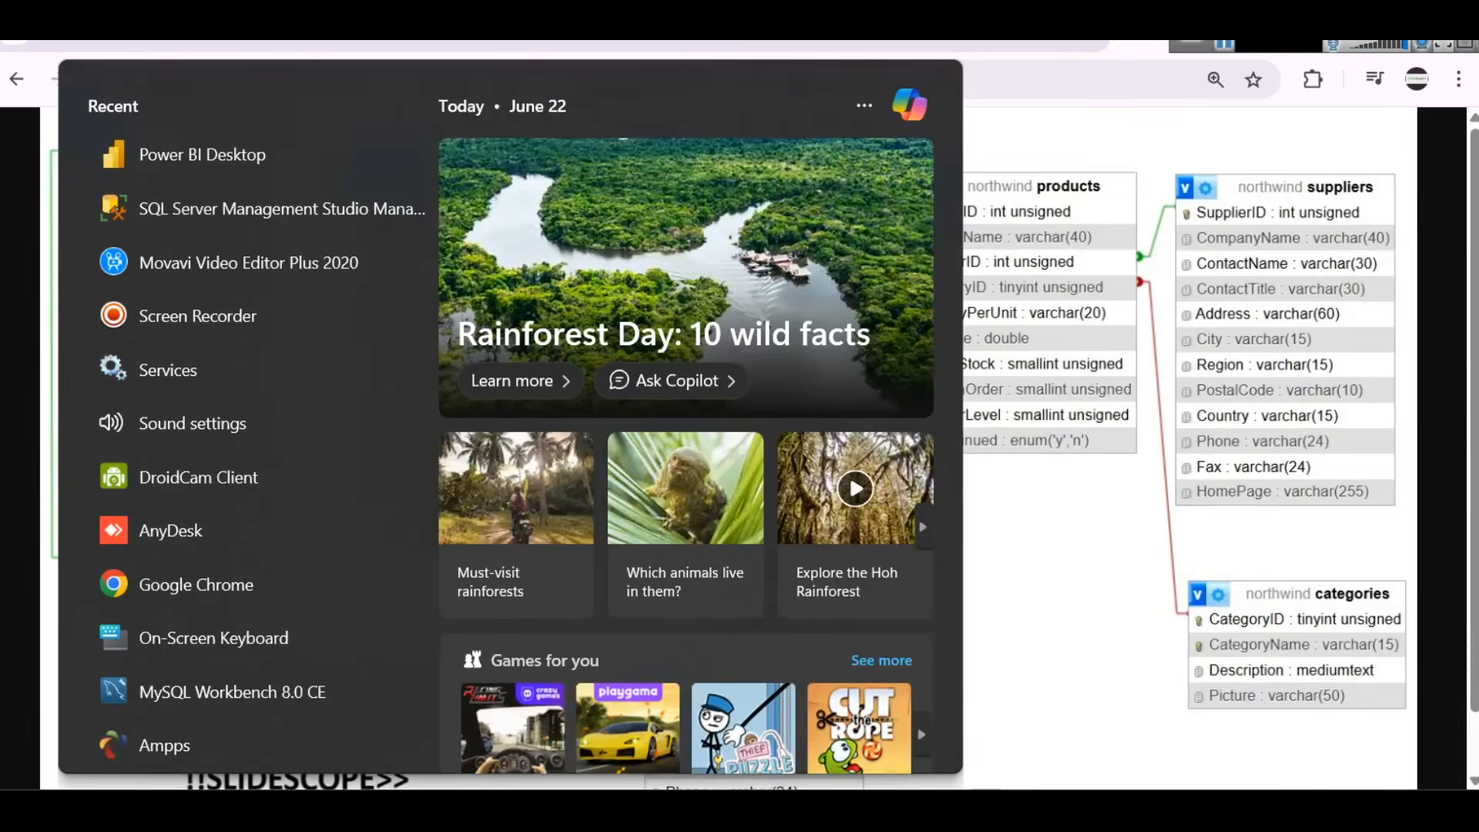
text(50)
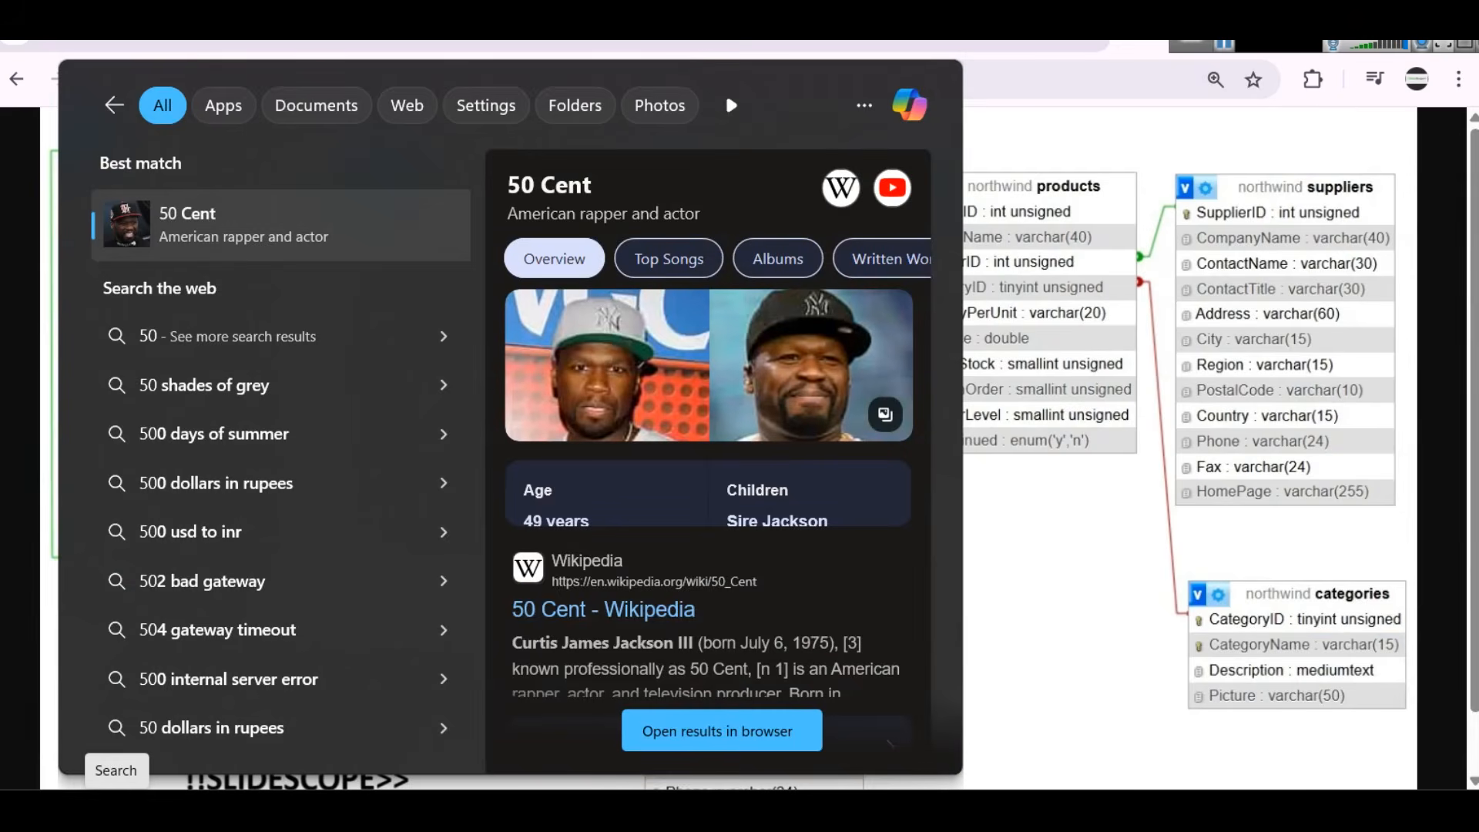
text( nort)
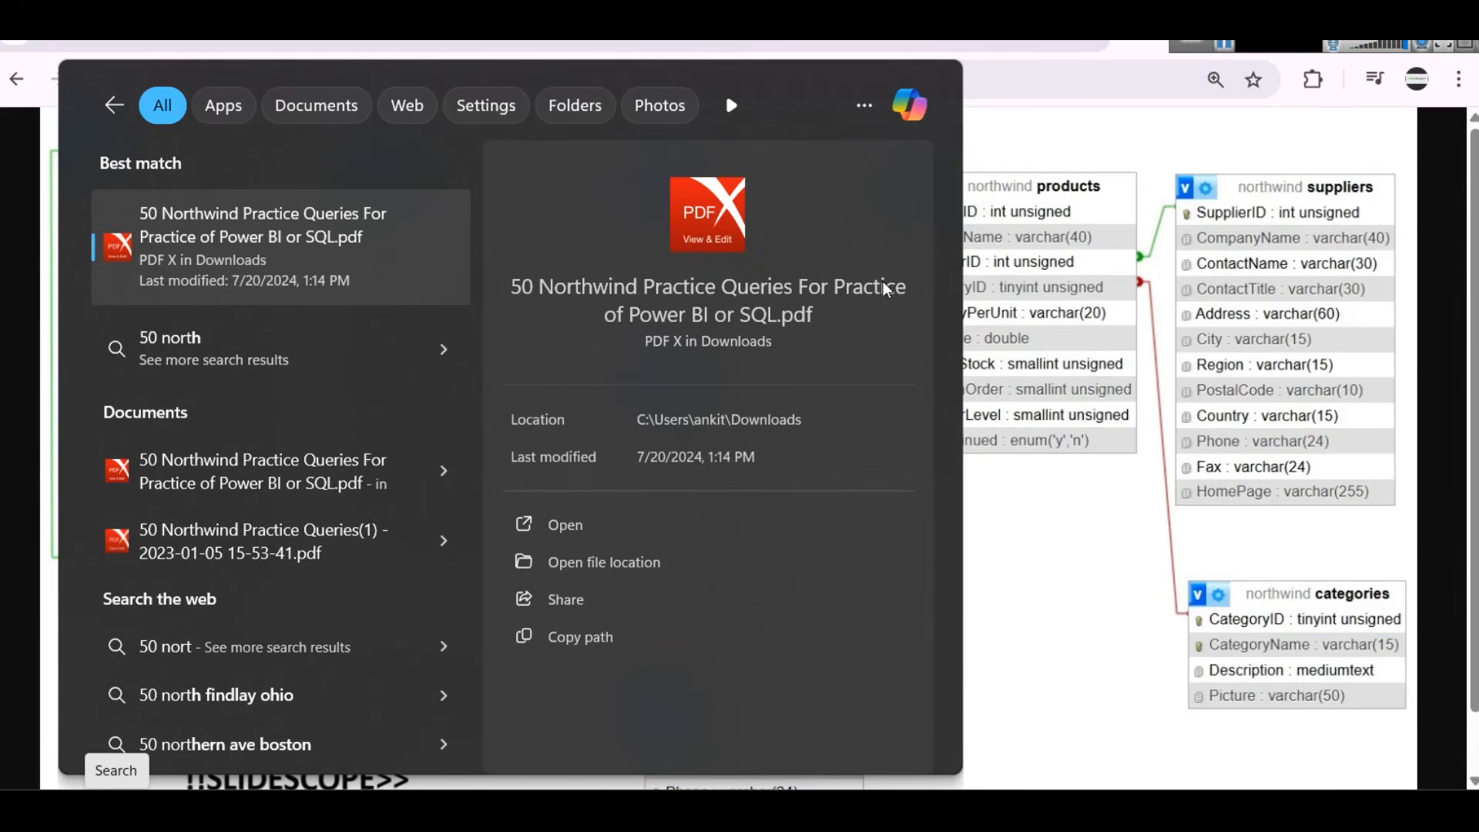
key(Escape)
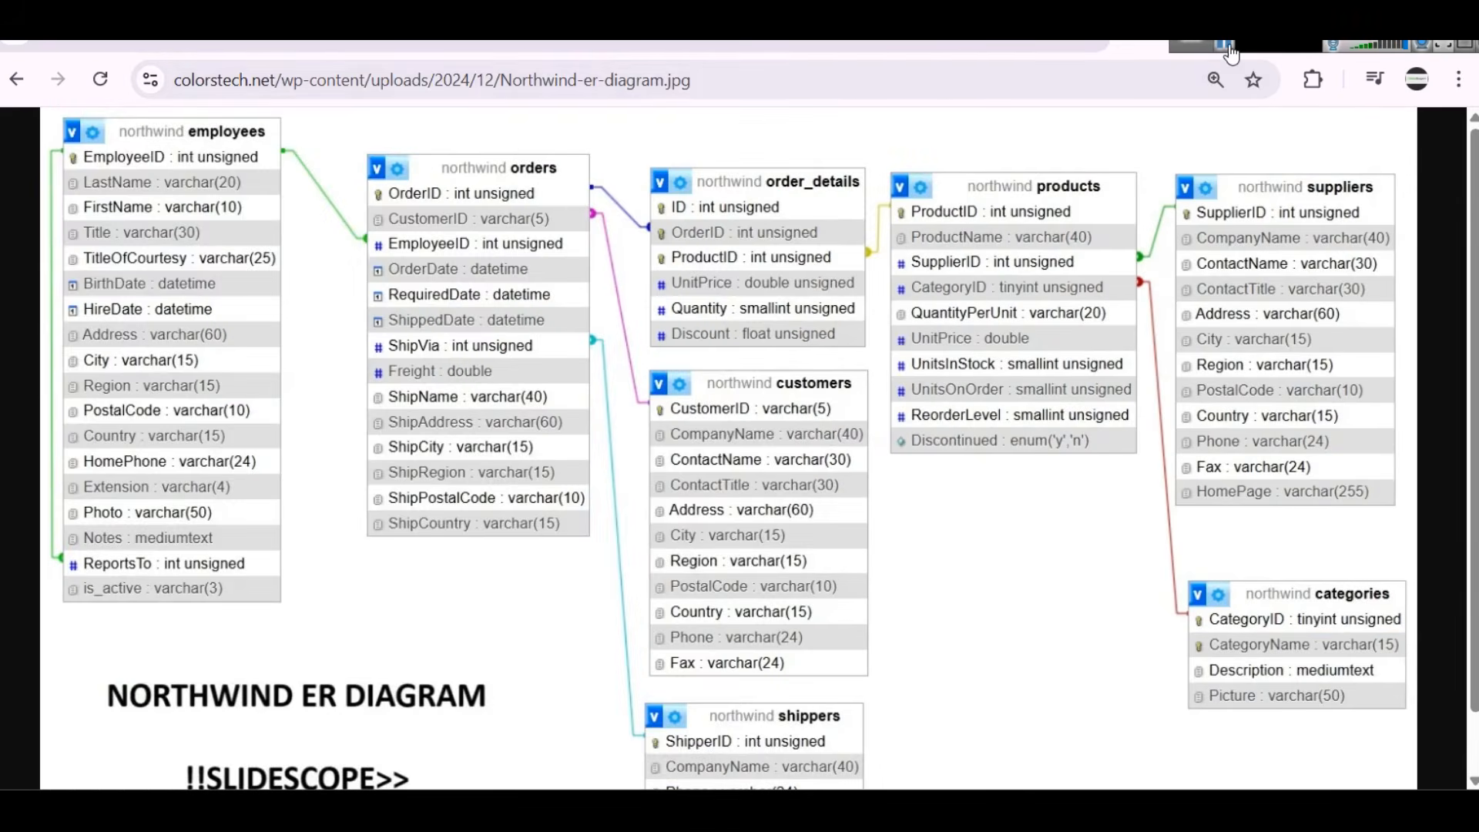
scroll(756, 347, down, 10)
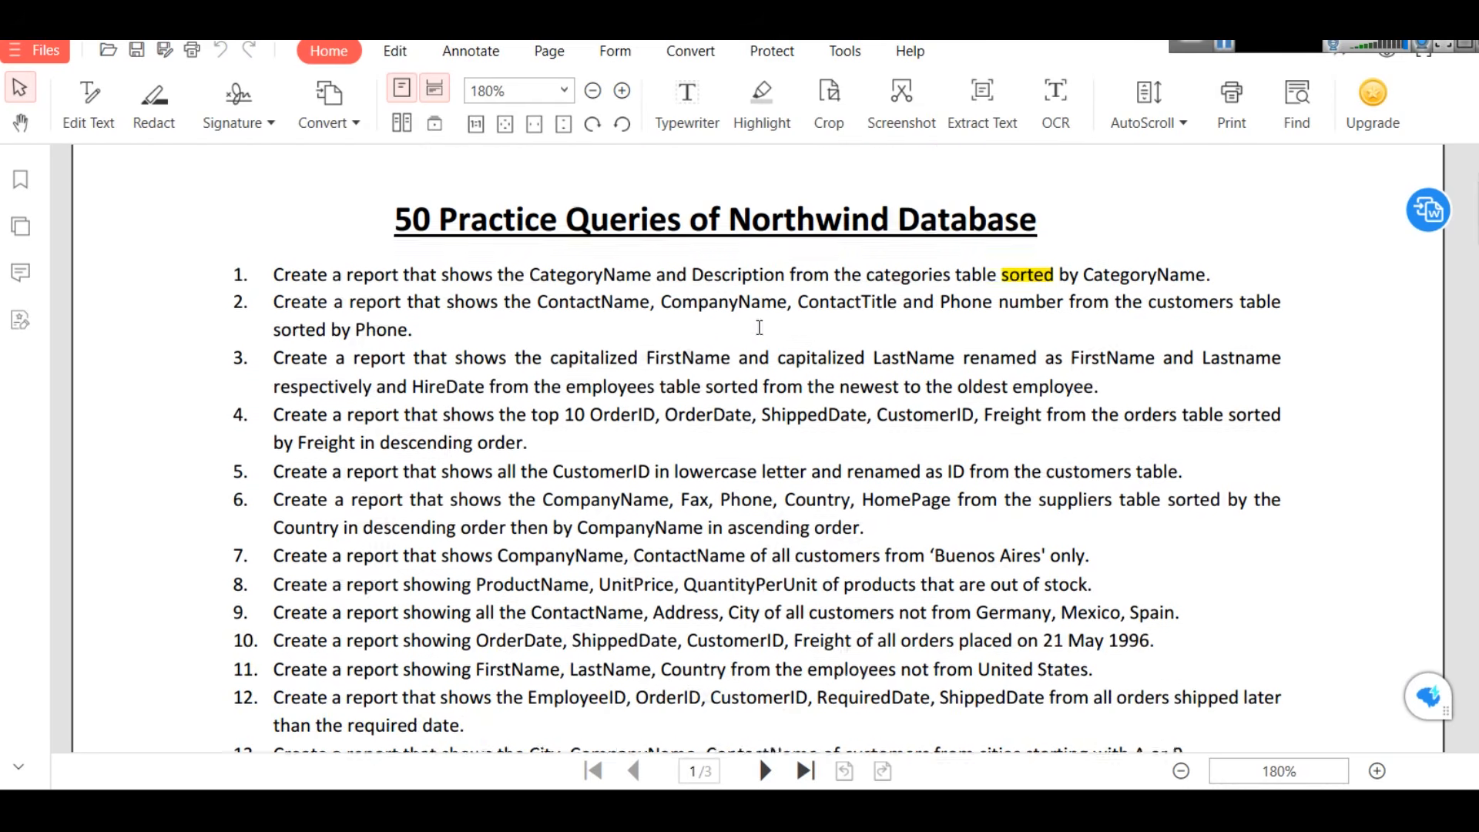
scroll(447, 259, down, 4)
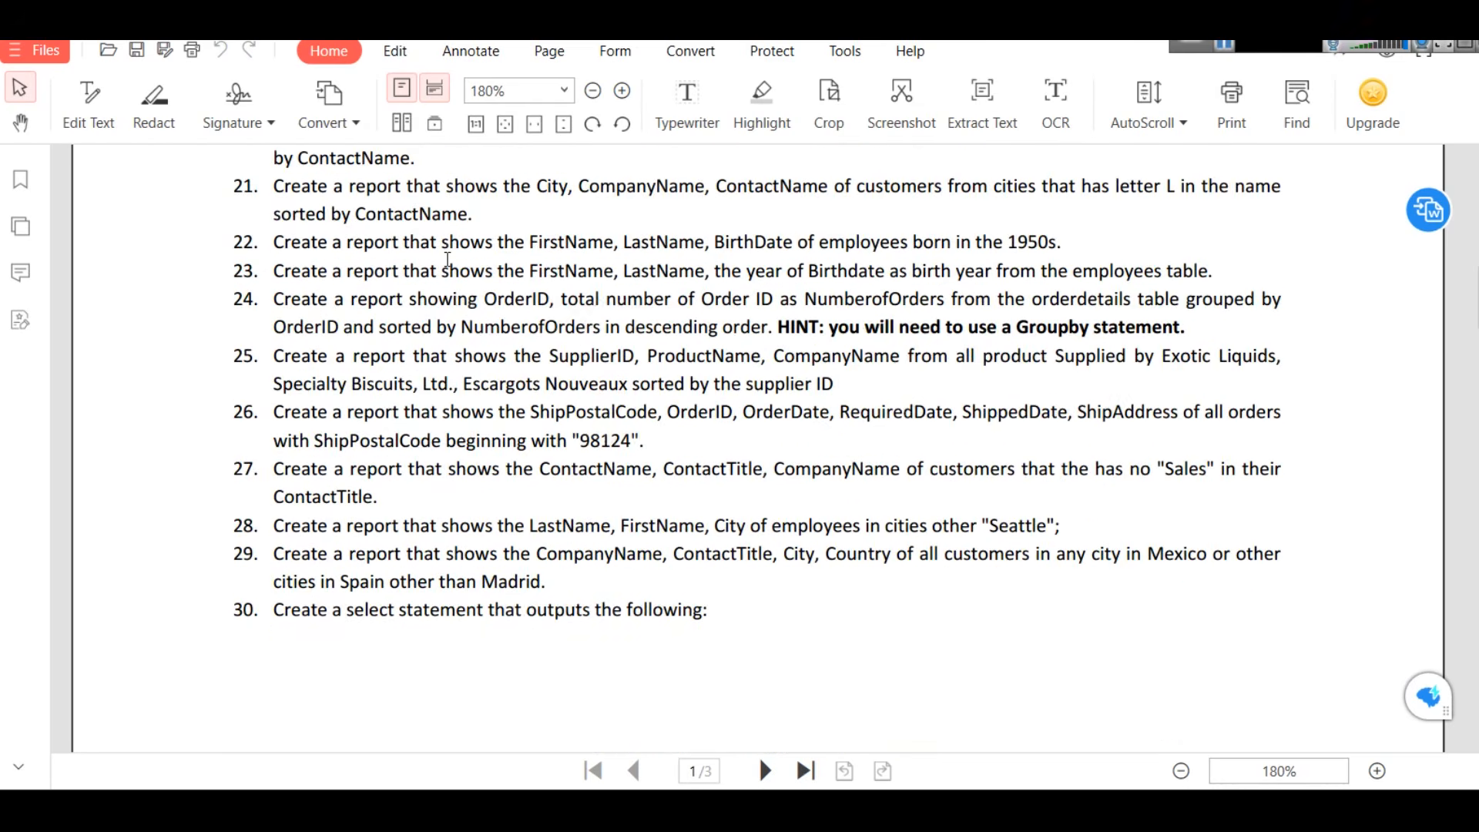
scroll(448, 259, up, 9)
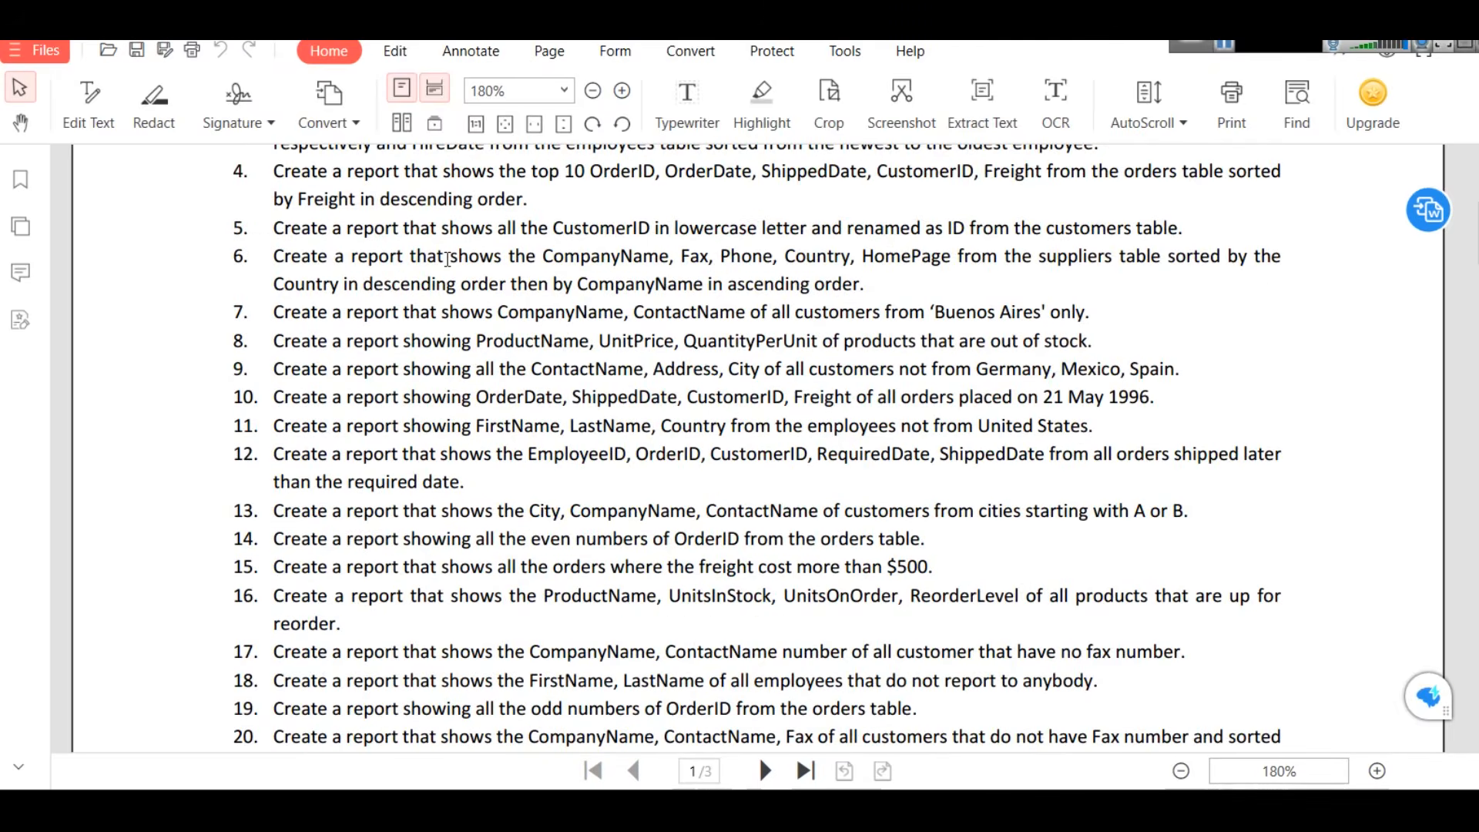
scroll(447, 259, up, 2)
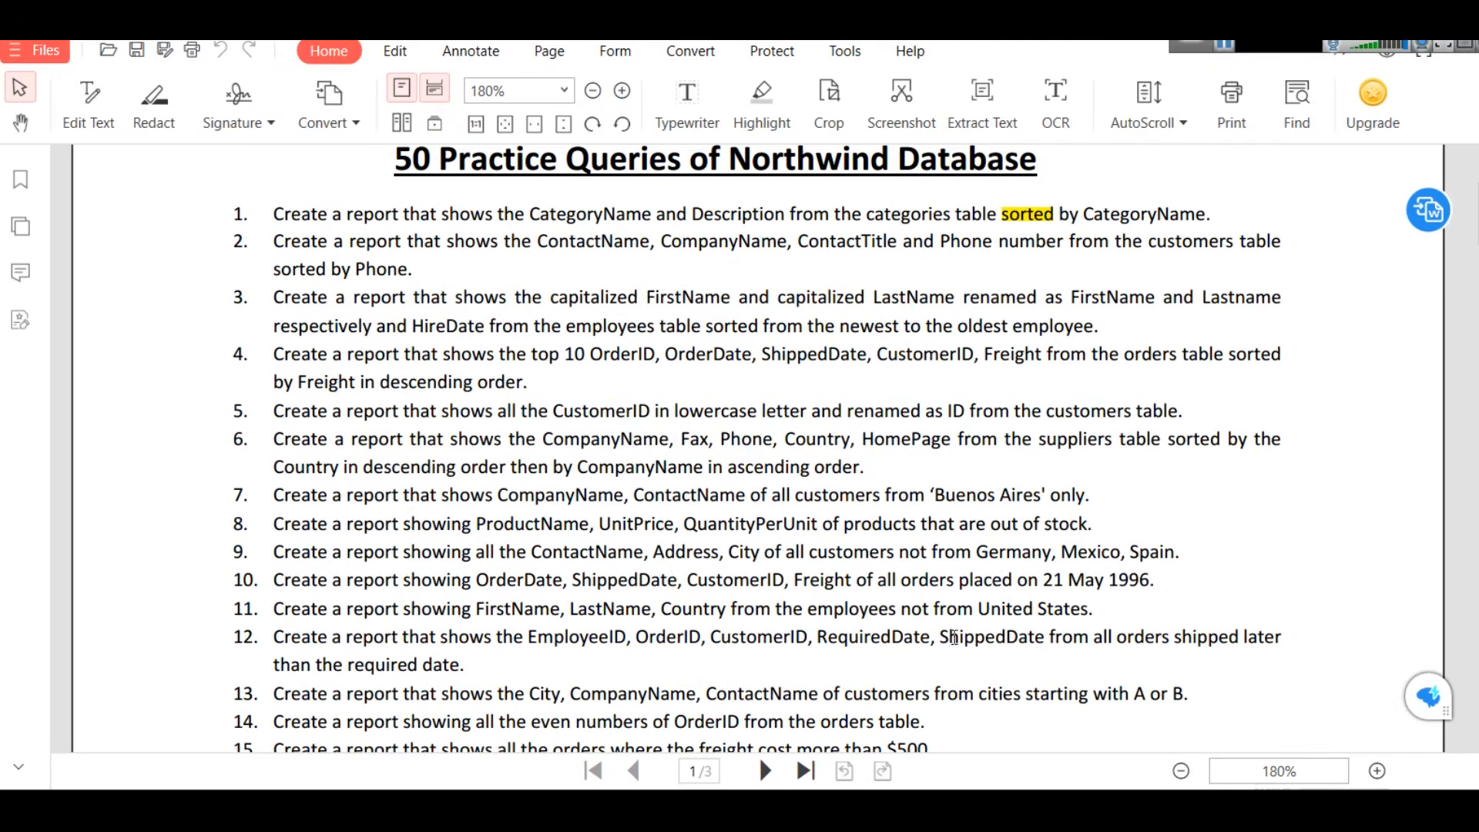
Return to Power BI and load the selected Northwind tables
mouse_move(805, 809)
click(955, 715)
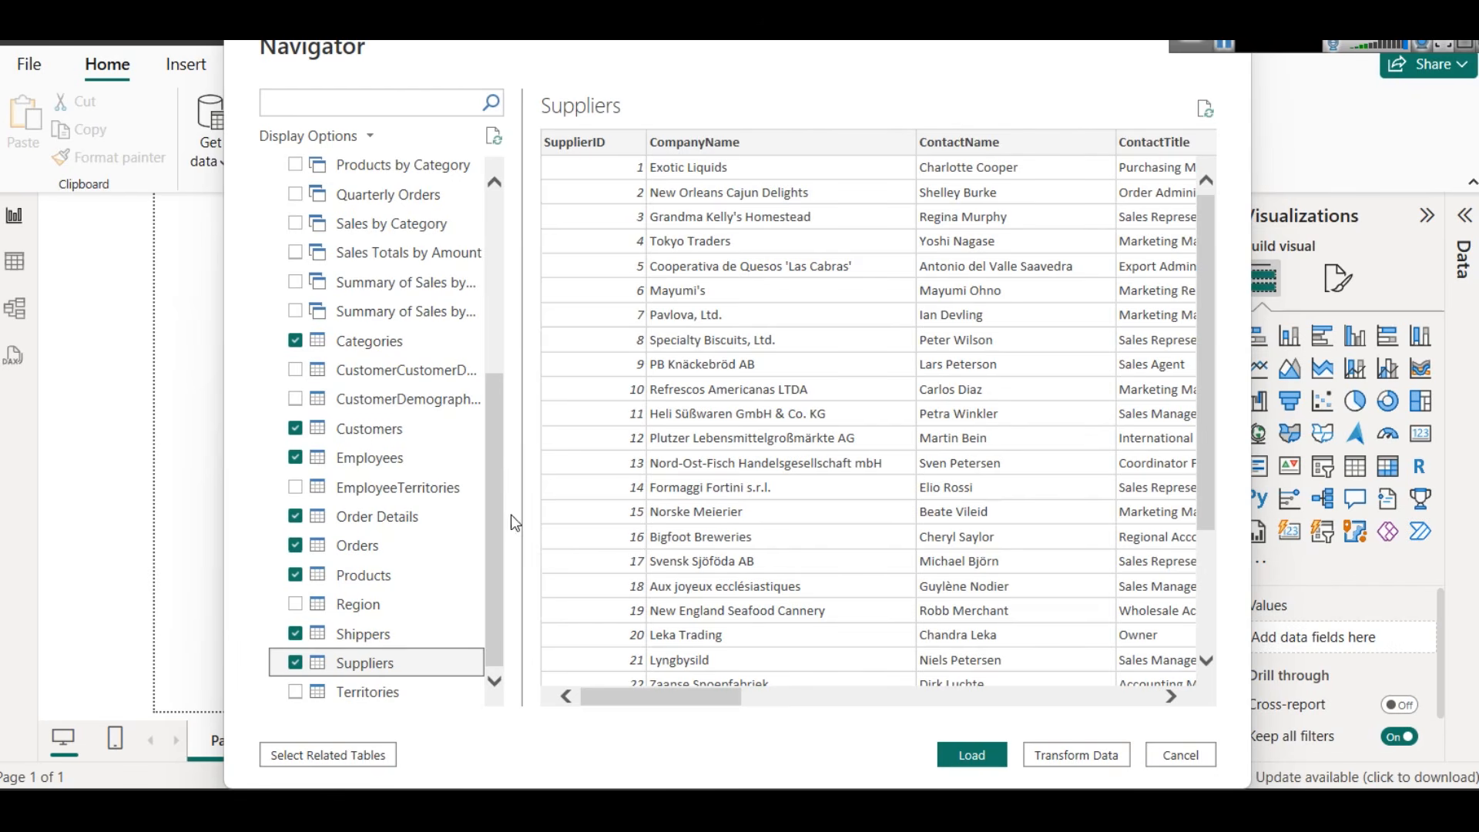
click(963, 755)
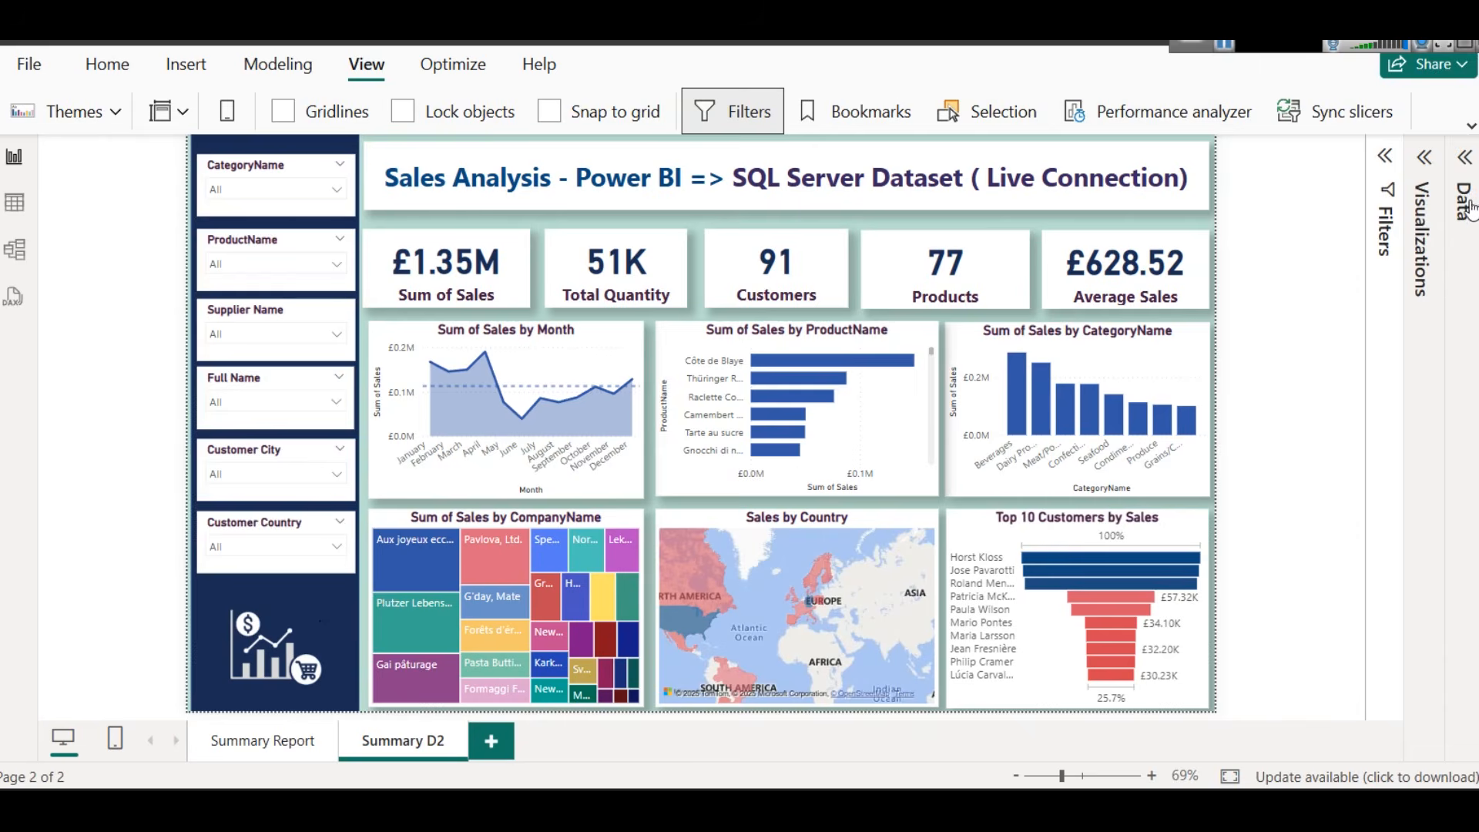
Show the list of data fields for the Summary D2 dashboard and collapse all of its expanded tables
click(1466, 202)
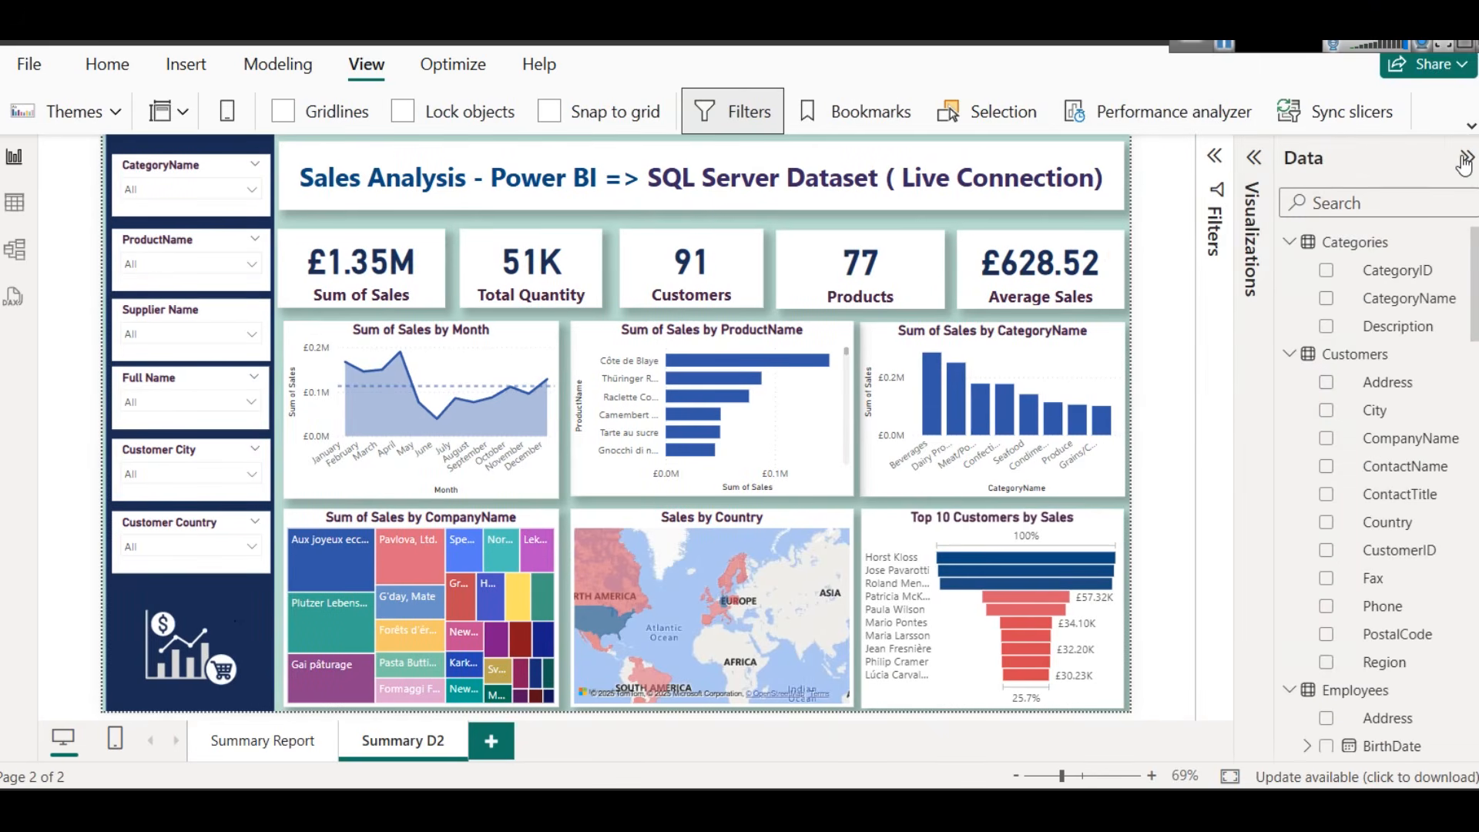
click(1289, 271)
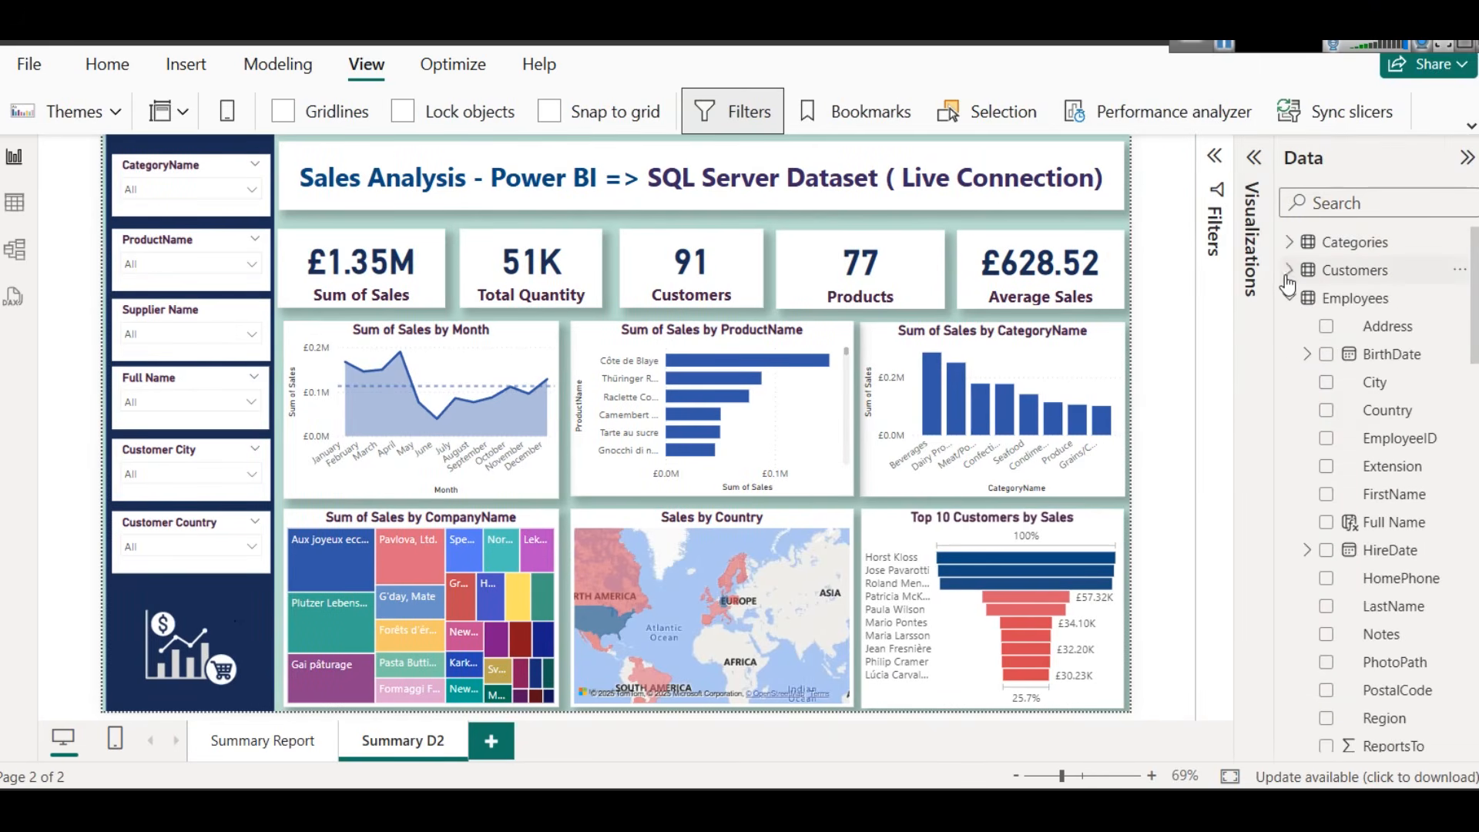
click(1306, 302)
click(1292, 300)
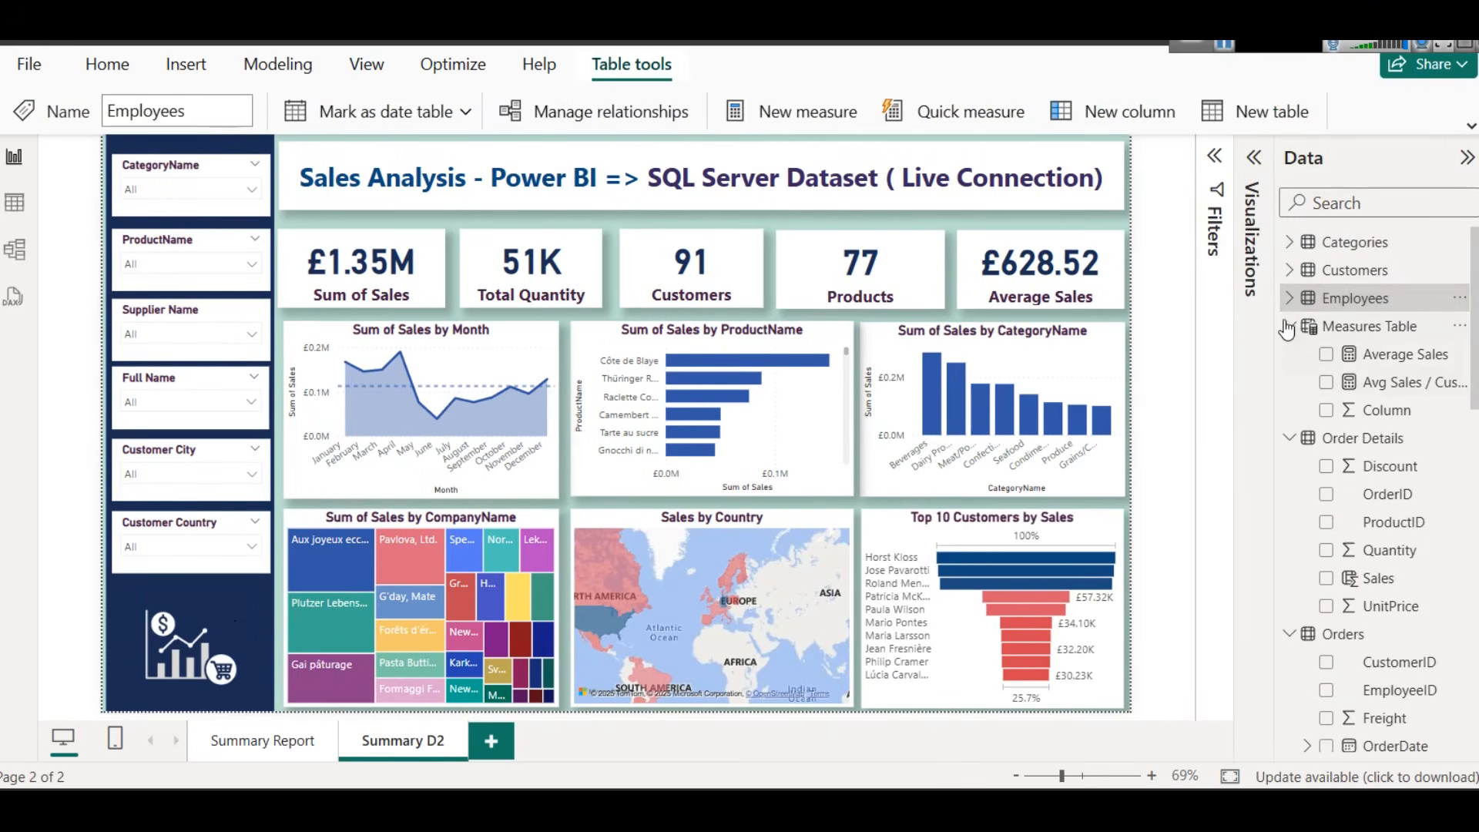
click(1289, 326)
click(1302, 358)
click(1291, 354)
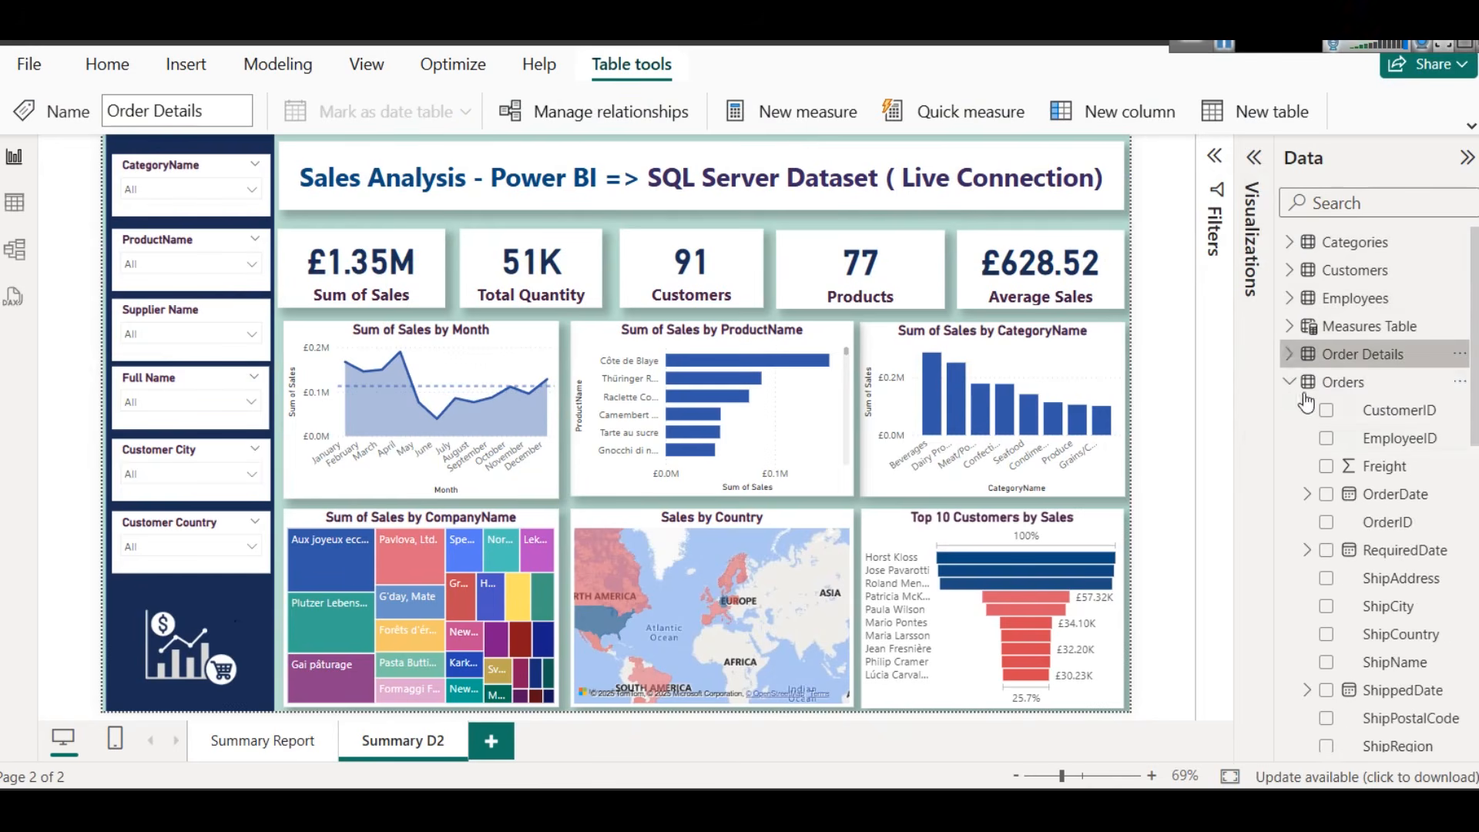
click(1292, 383)
click(1292, 411)
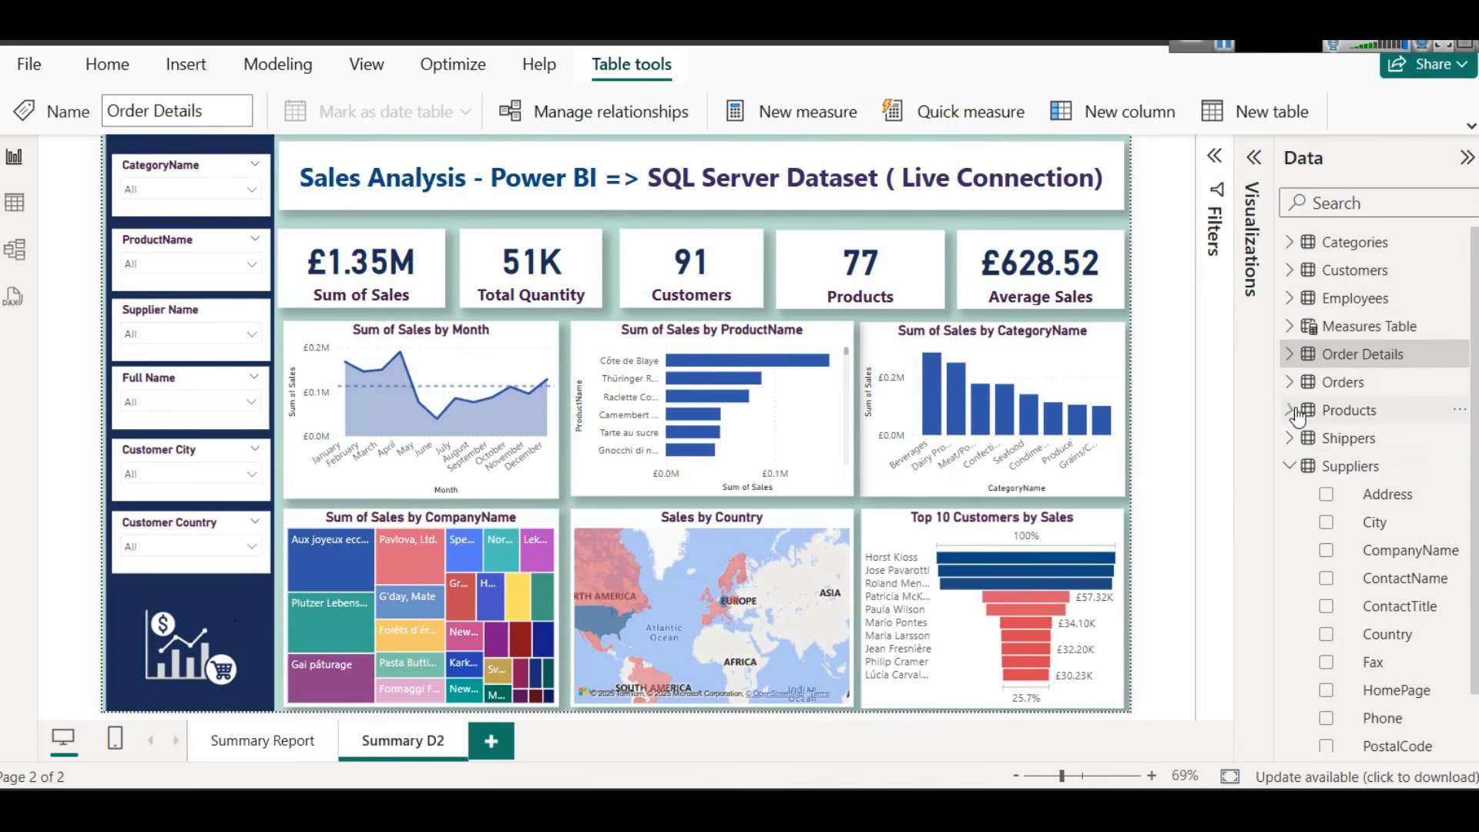
click(1289, 467)
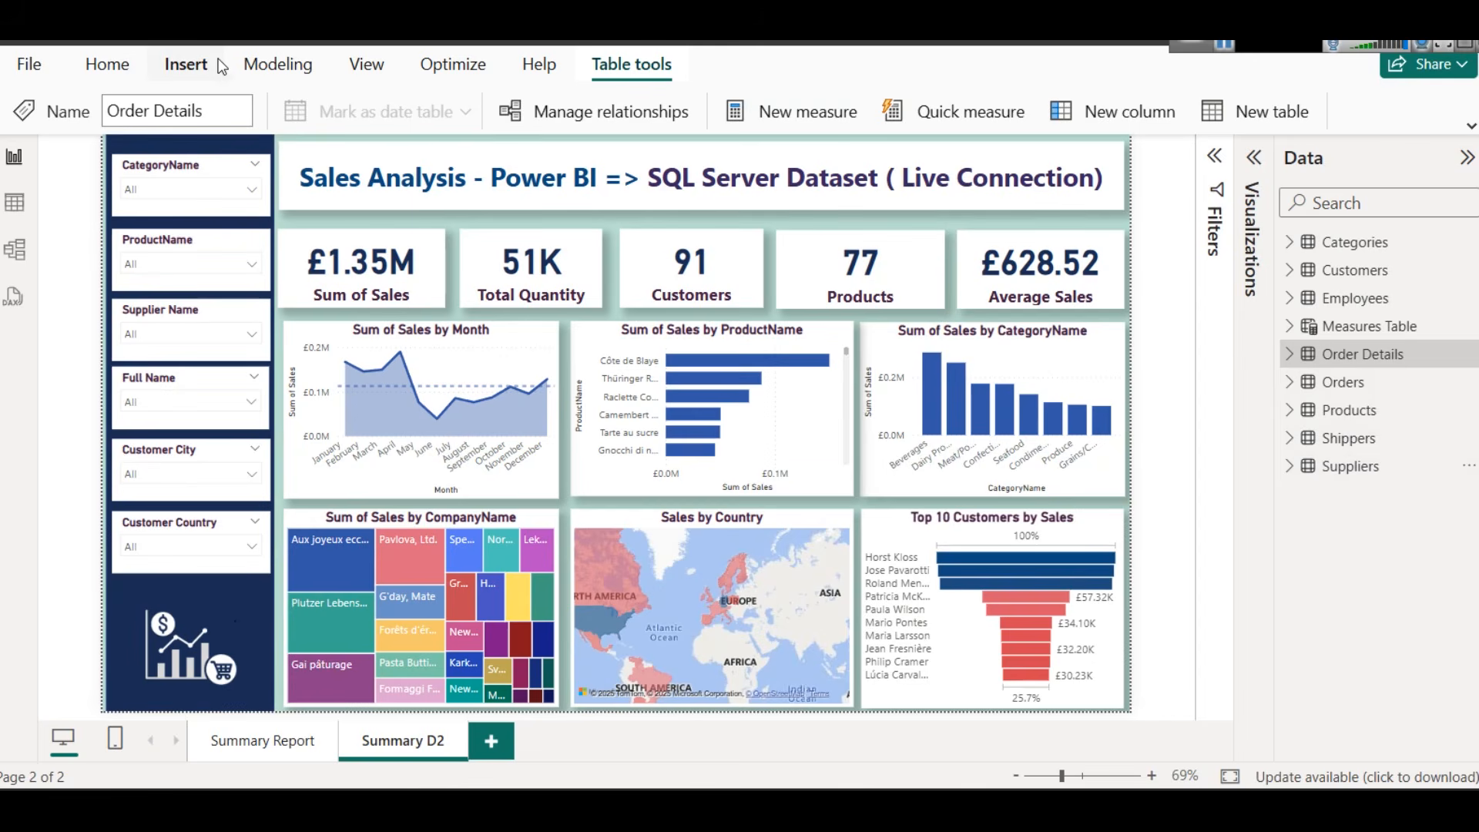
click(28, 67)
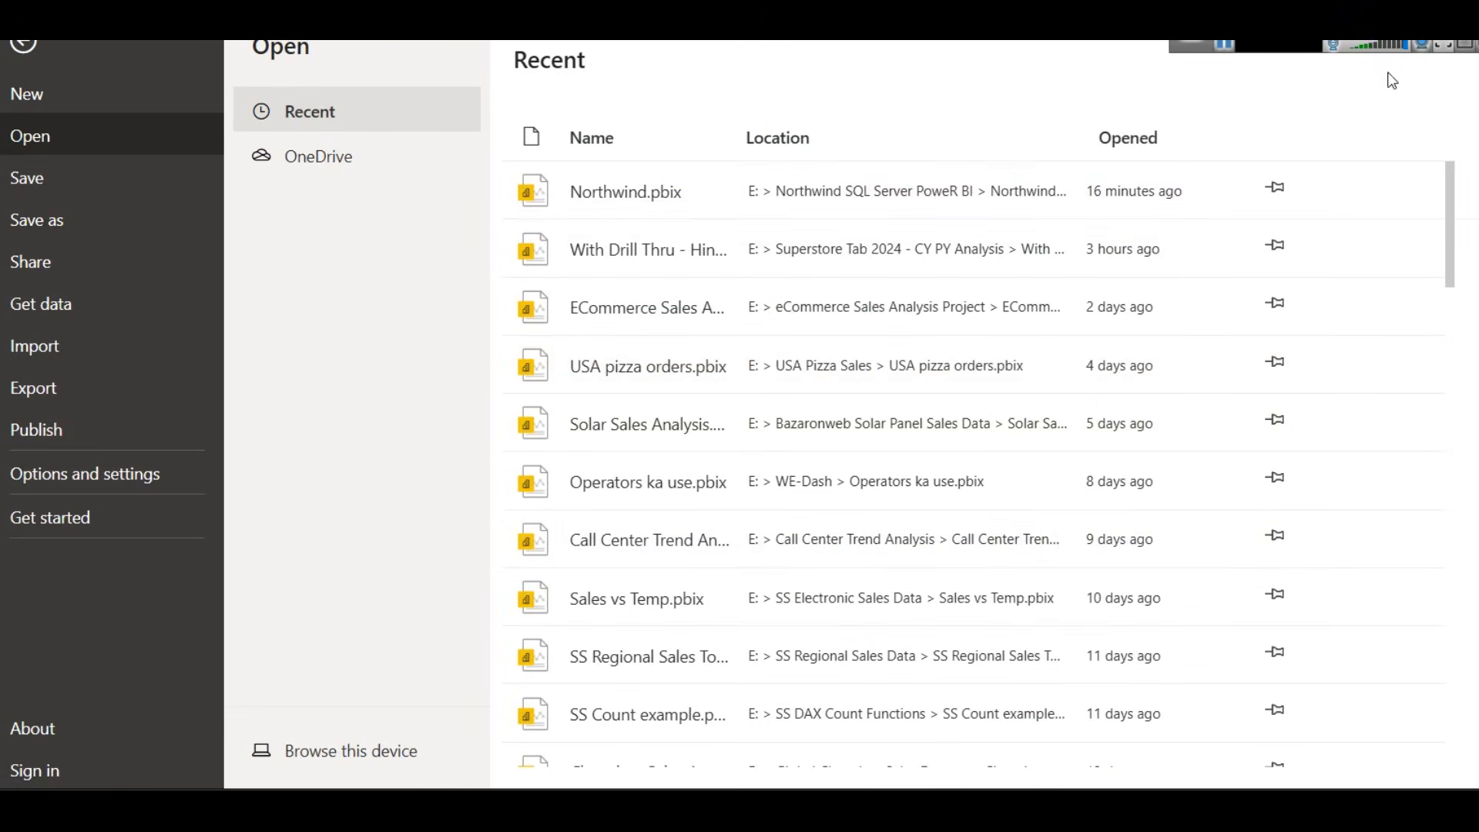
drag(1279, 43, 1145, 43)
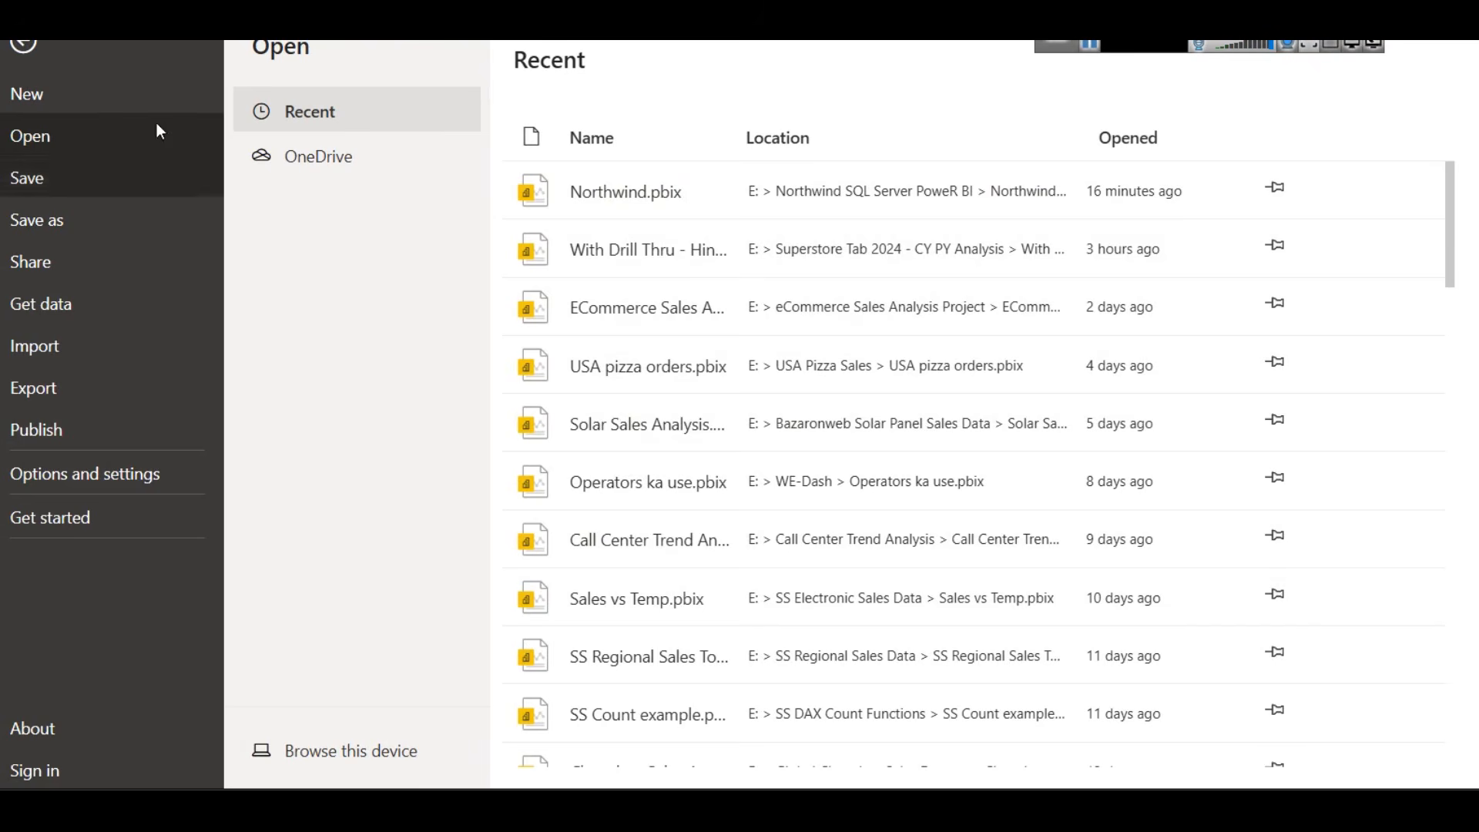
click(38, 56)
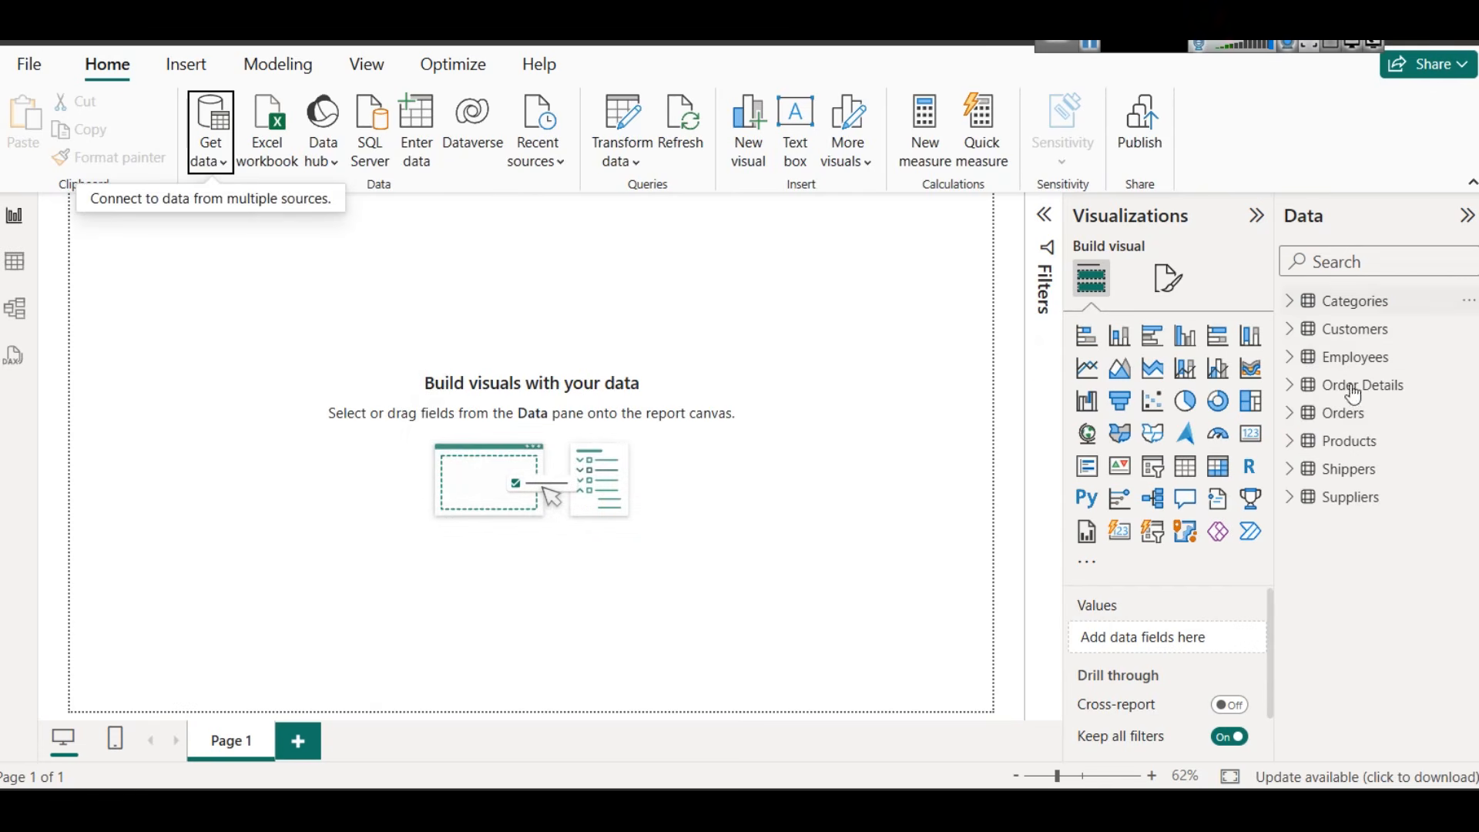
Open the relationship diagram of the newly imported tables and collapse the diagram's properties to make room
click(1350, 498)
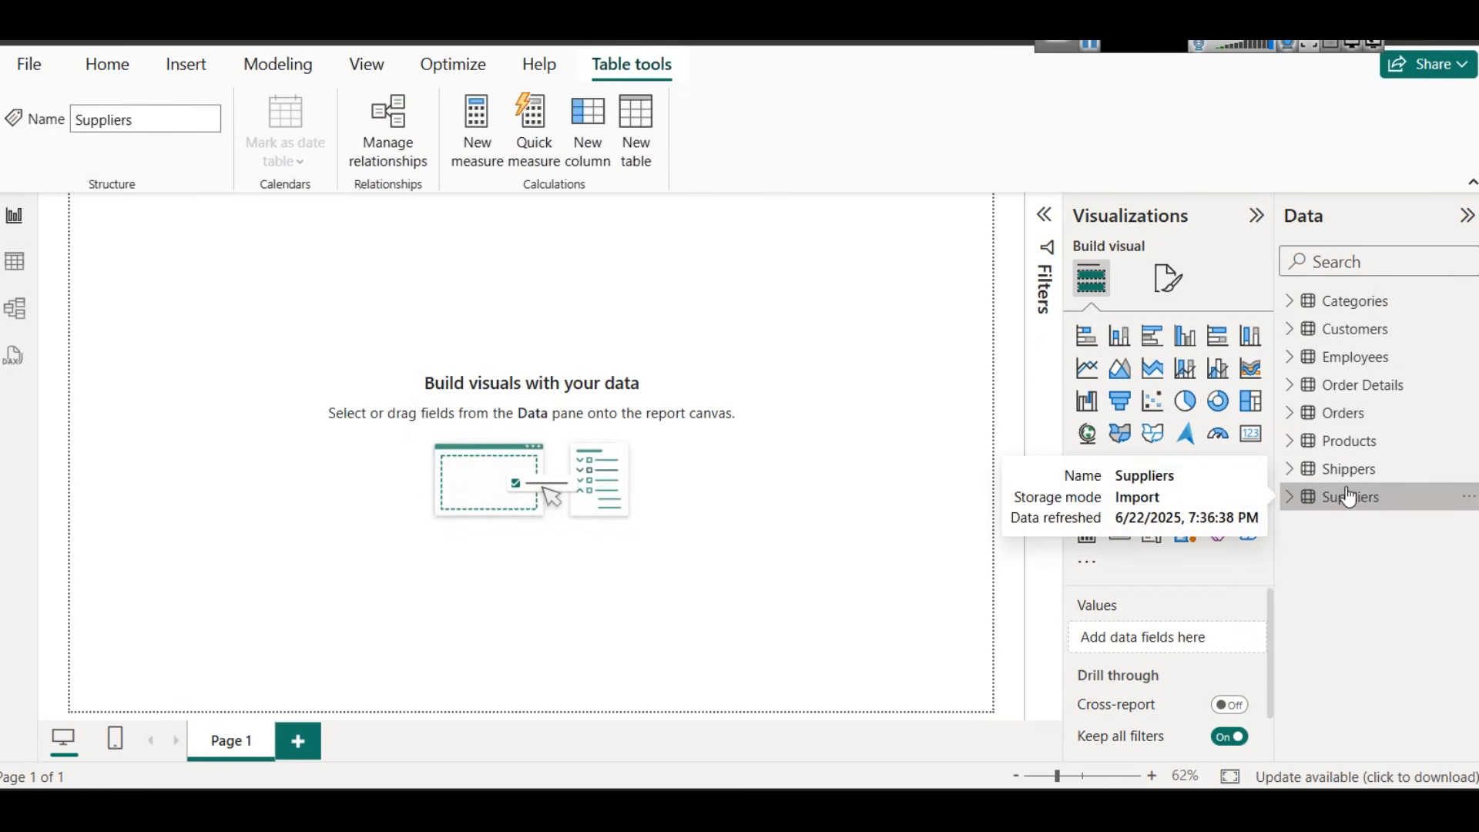
click(15, 308)
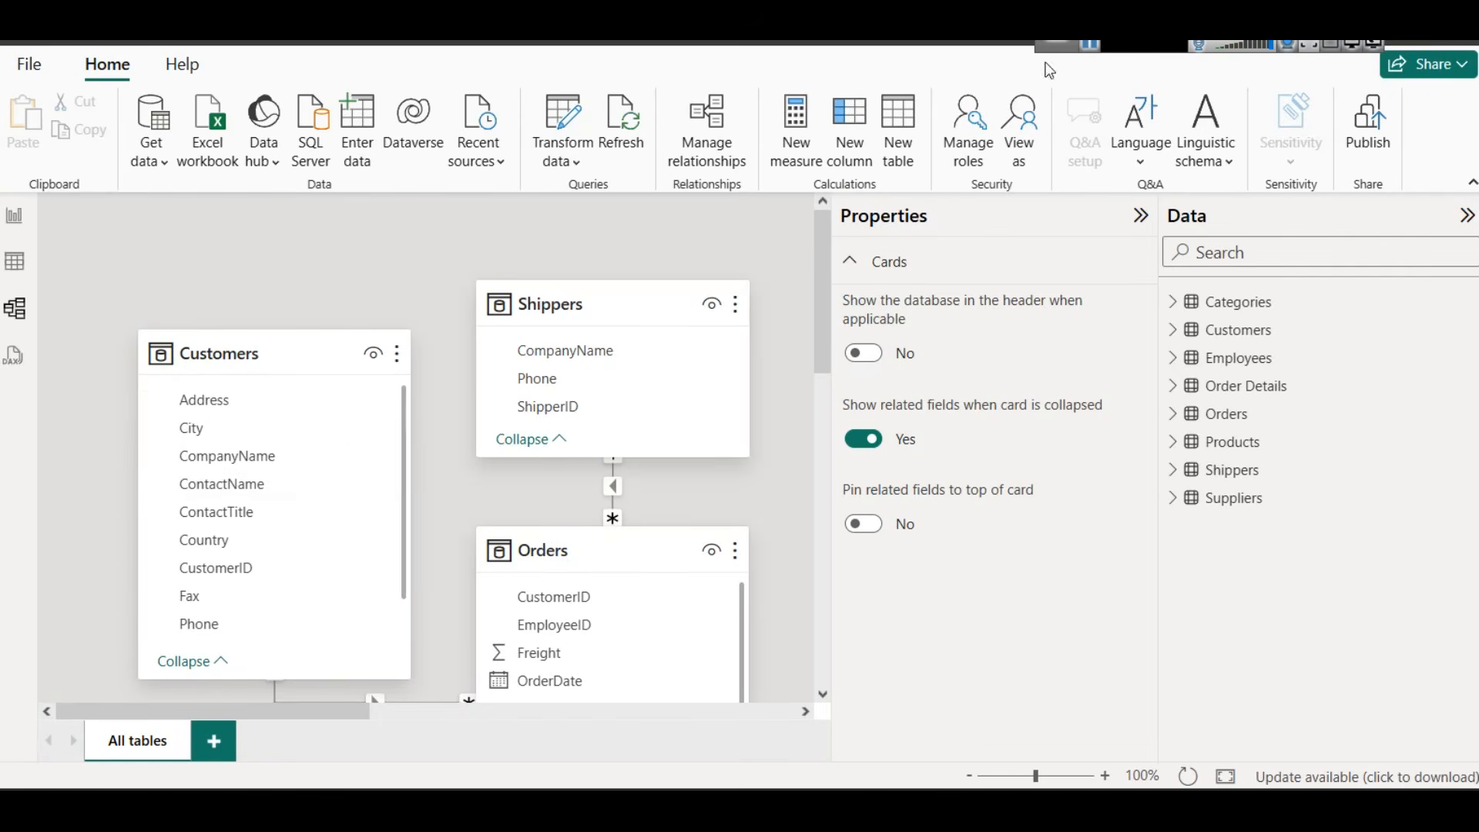
click(1140, 215)
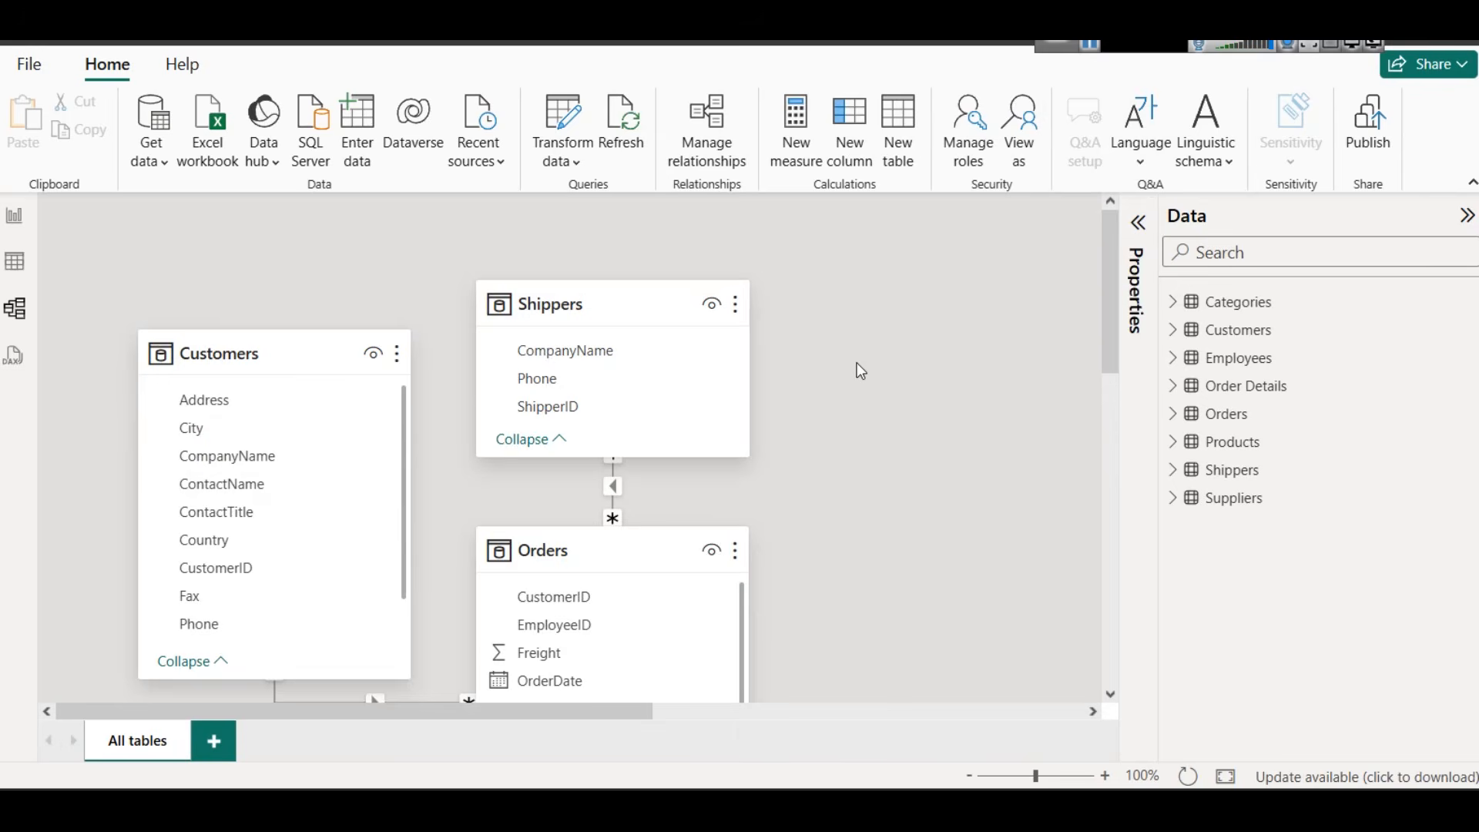
Rearrange the diagram with Suppliers and Products higher up, Shippers beside Customers, and Categories above Products
ctrl+scroll(857, 362, down, 3)
scroll(823, 359, down, 2)
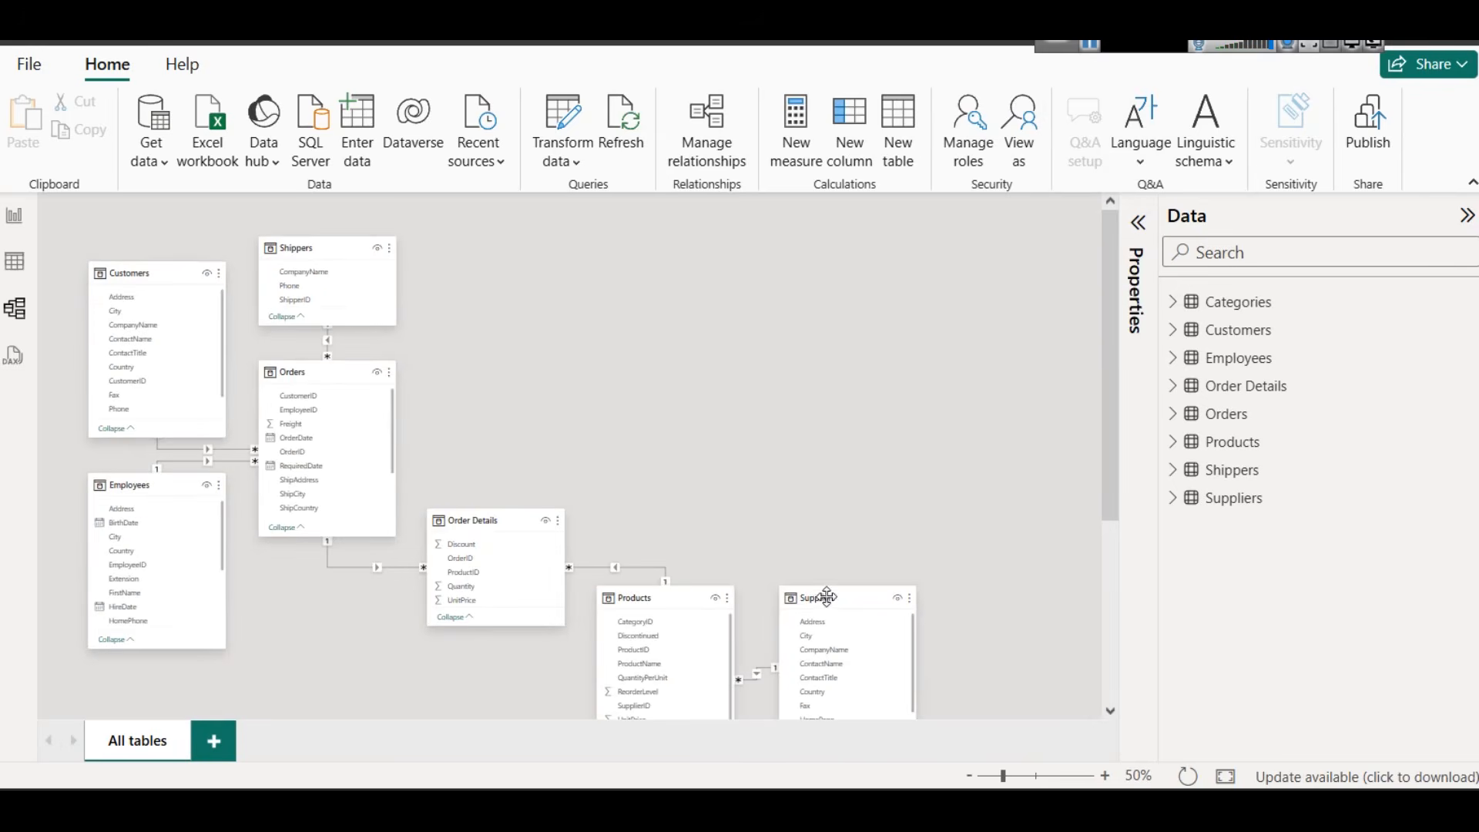
drag(827, 598, 903, 333)
drag(677, 596, 715, 409)
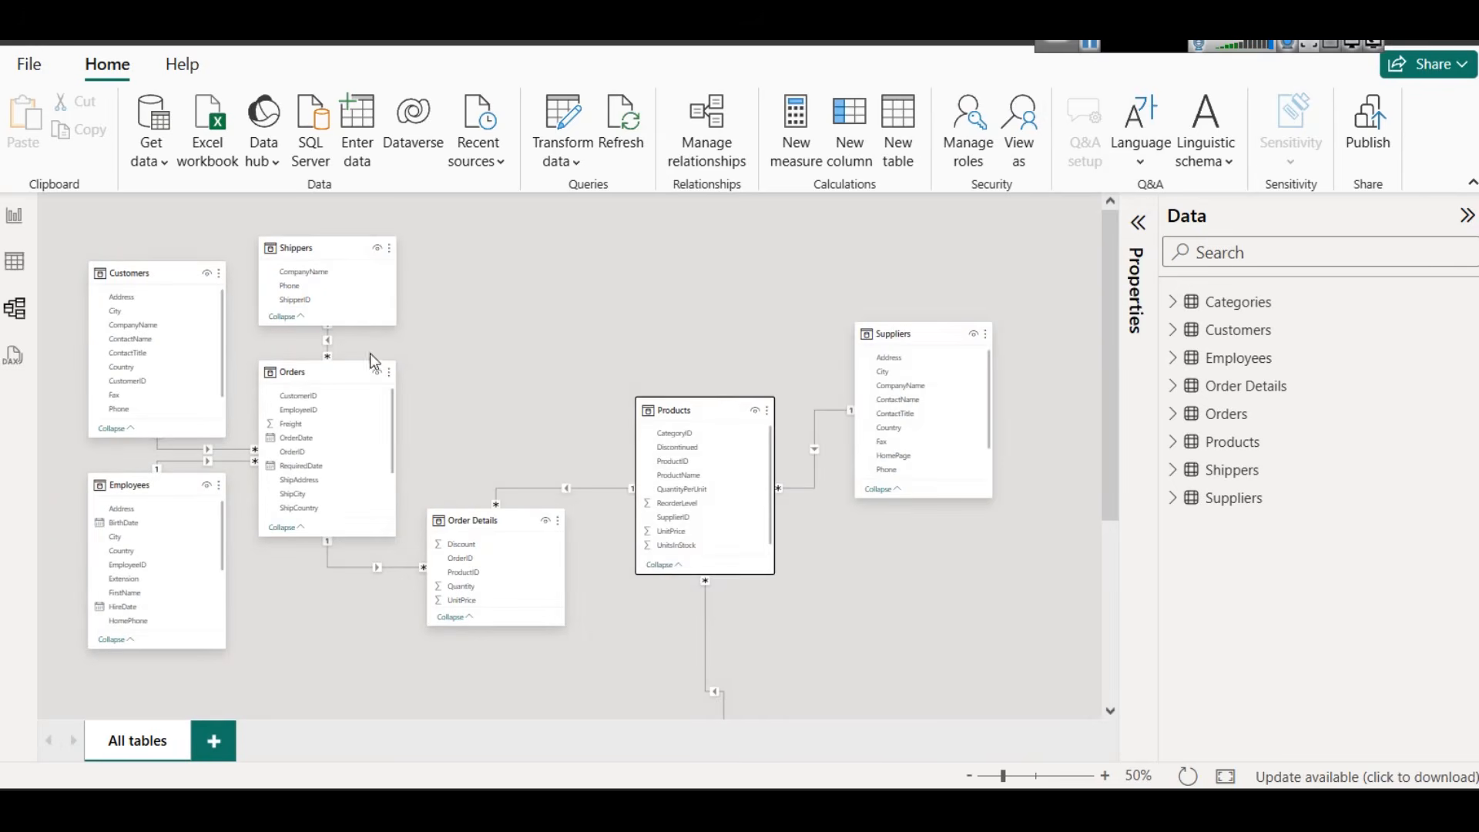
drag(329, 251, 473, 252)
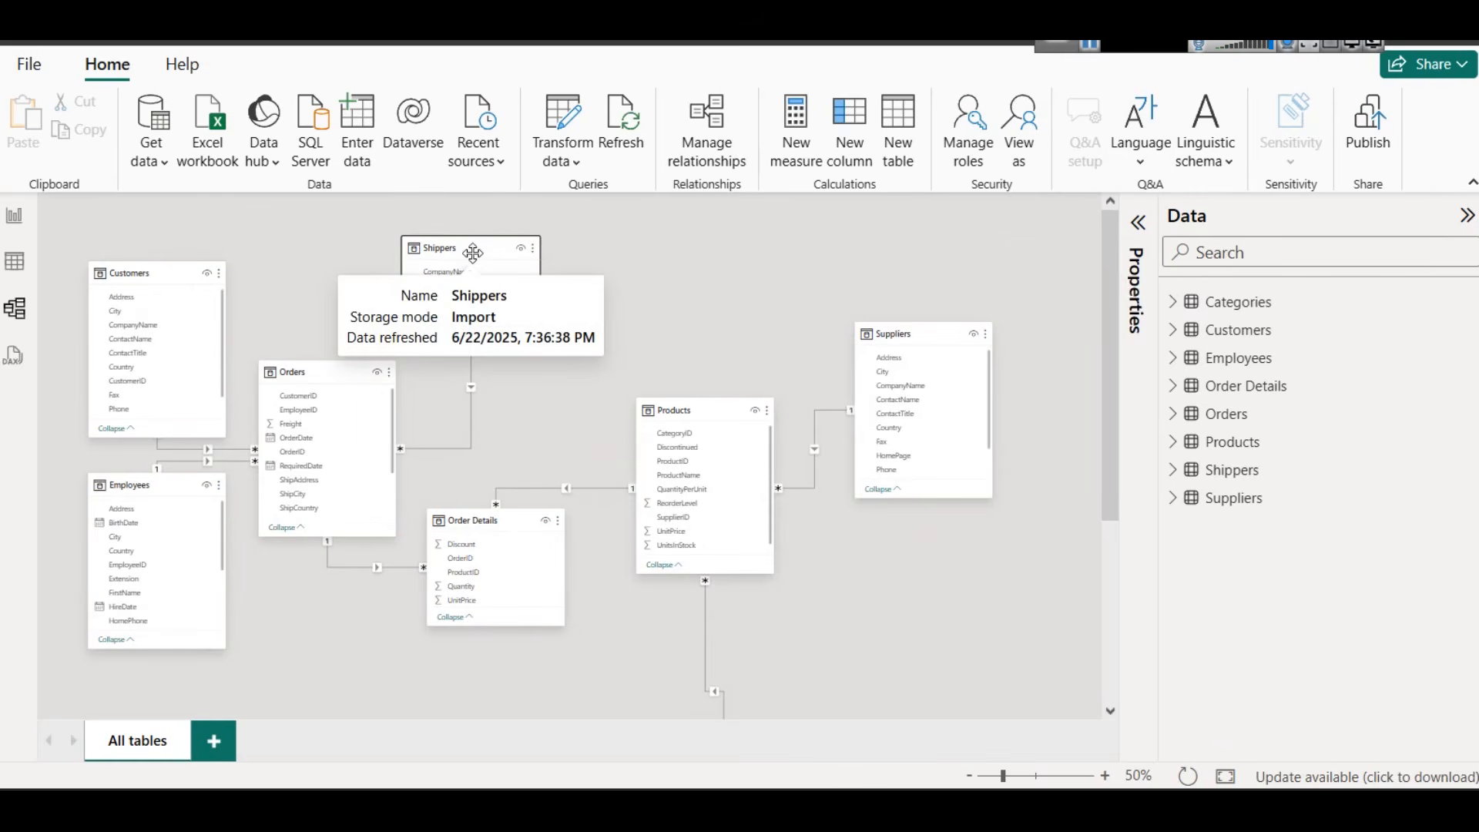
scroll(751, 578, down, 3)
drag(697, 655, 748, 248)
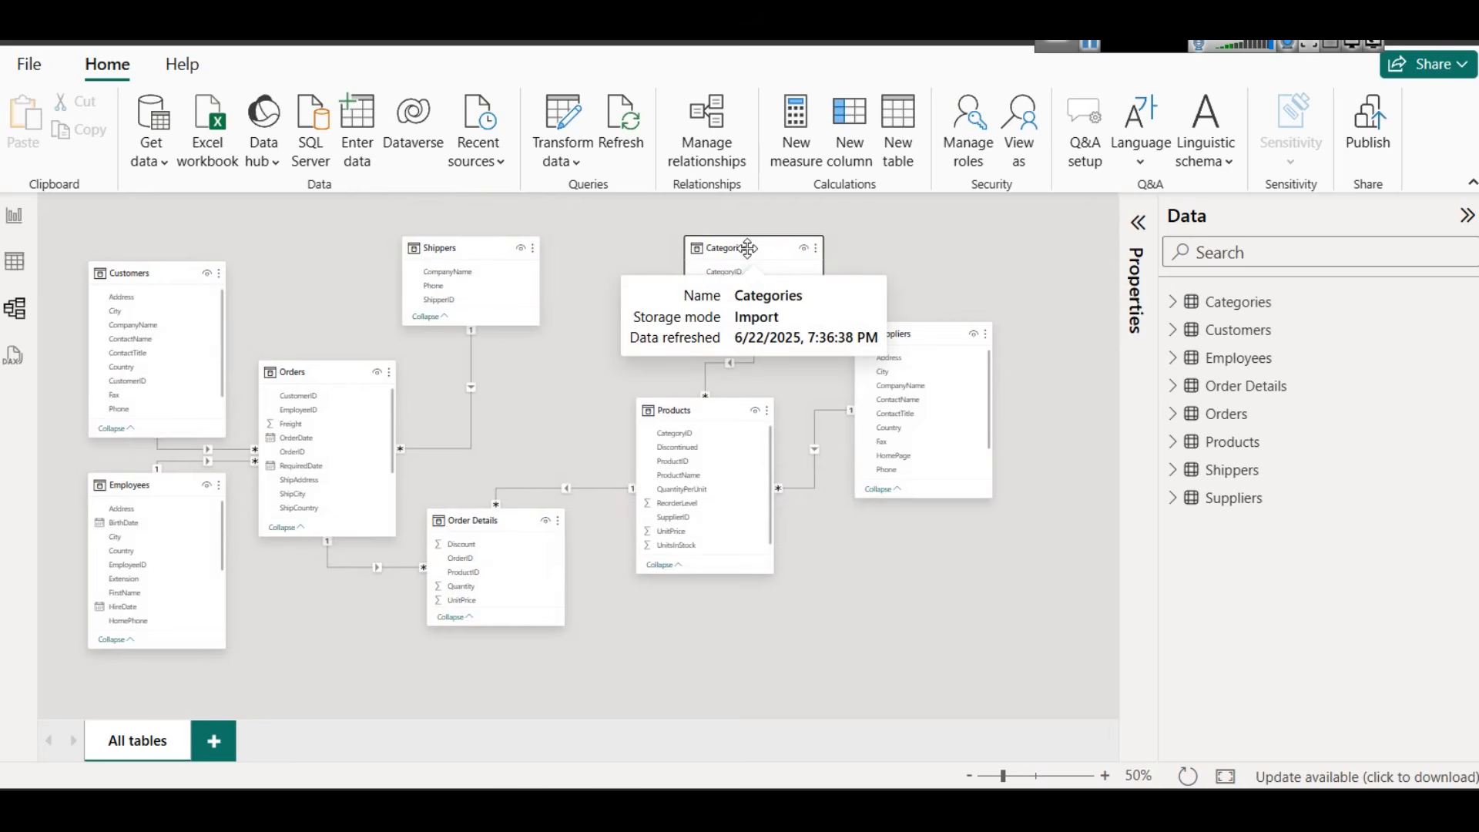
Close the newly imported report without saving its changes
click(1457, 42)
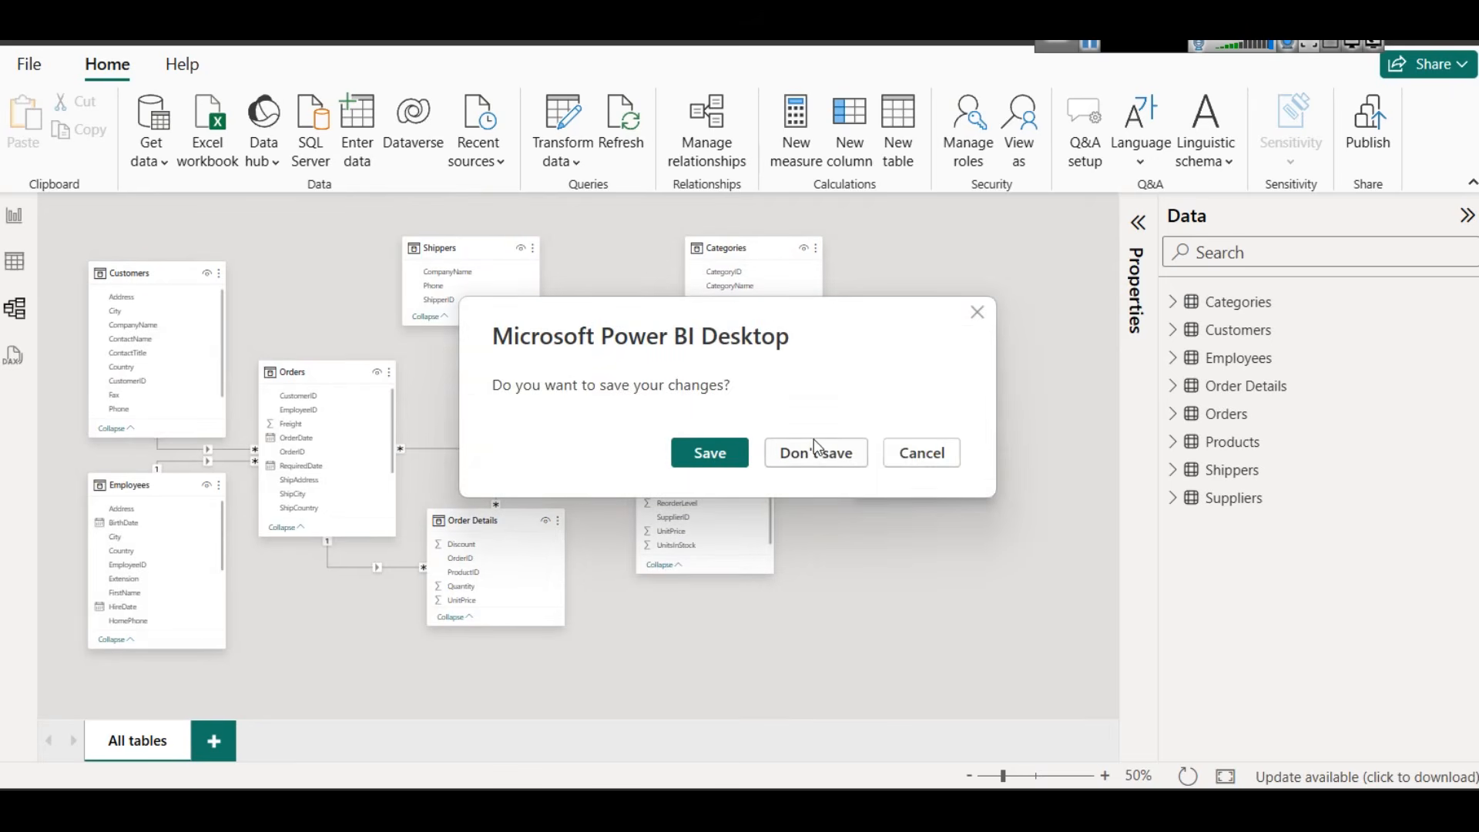
click(815, 452)
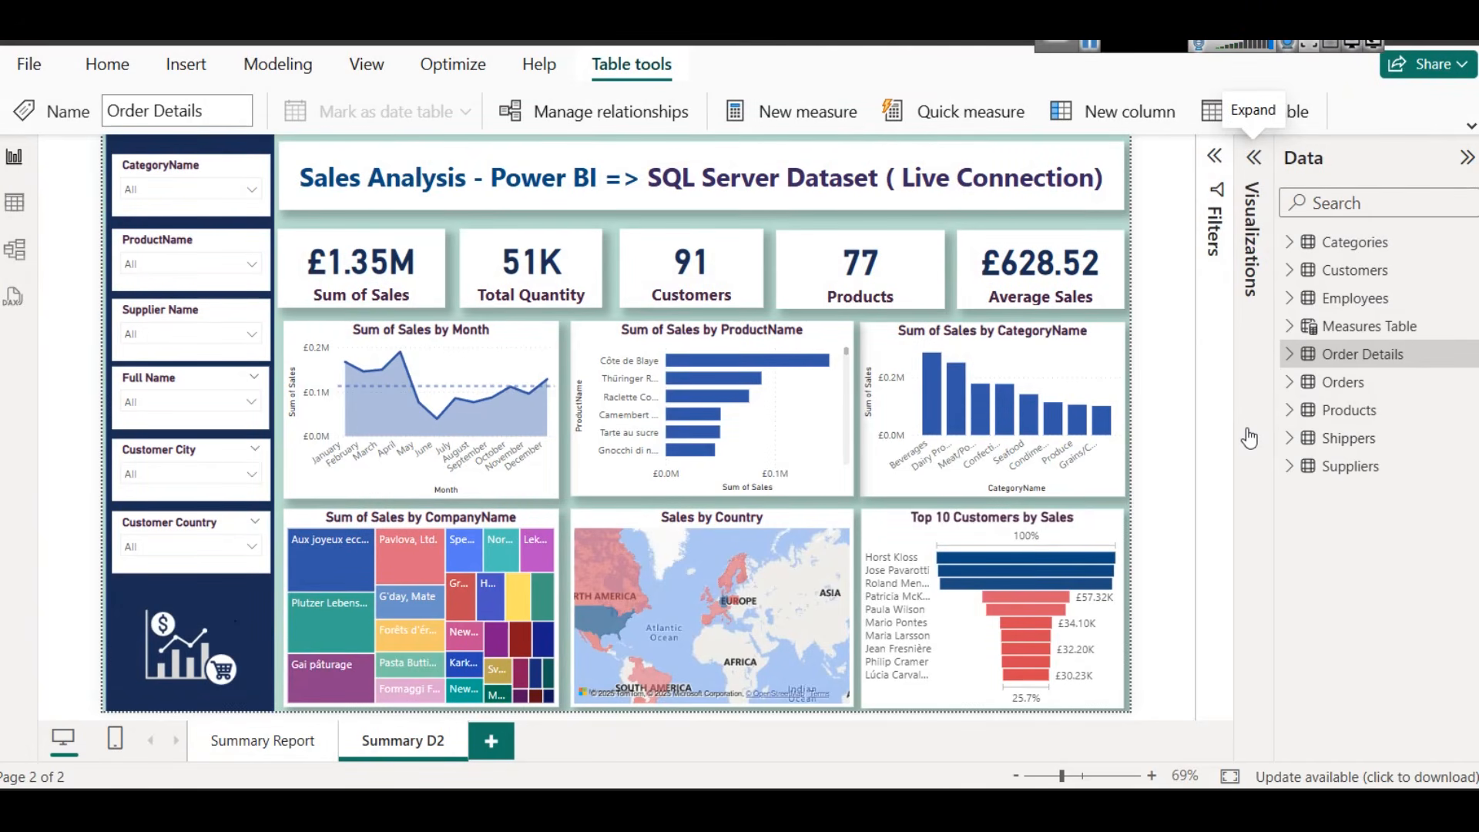
Examine the Measures Table's definition and contents and the full set of modeling commands
click(1310, 325)
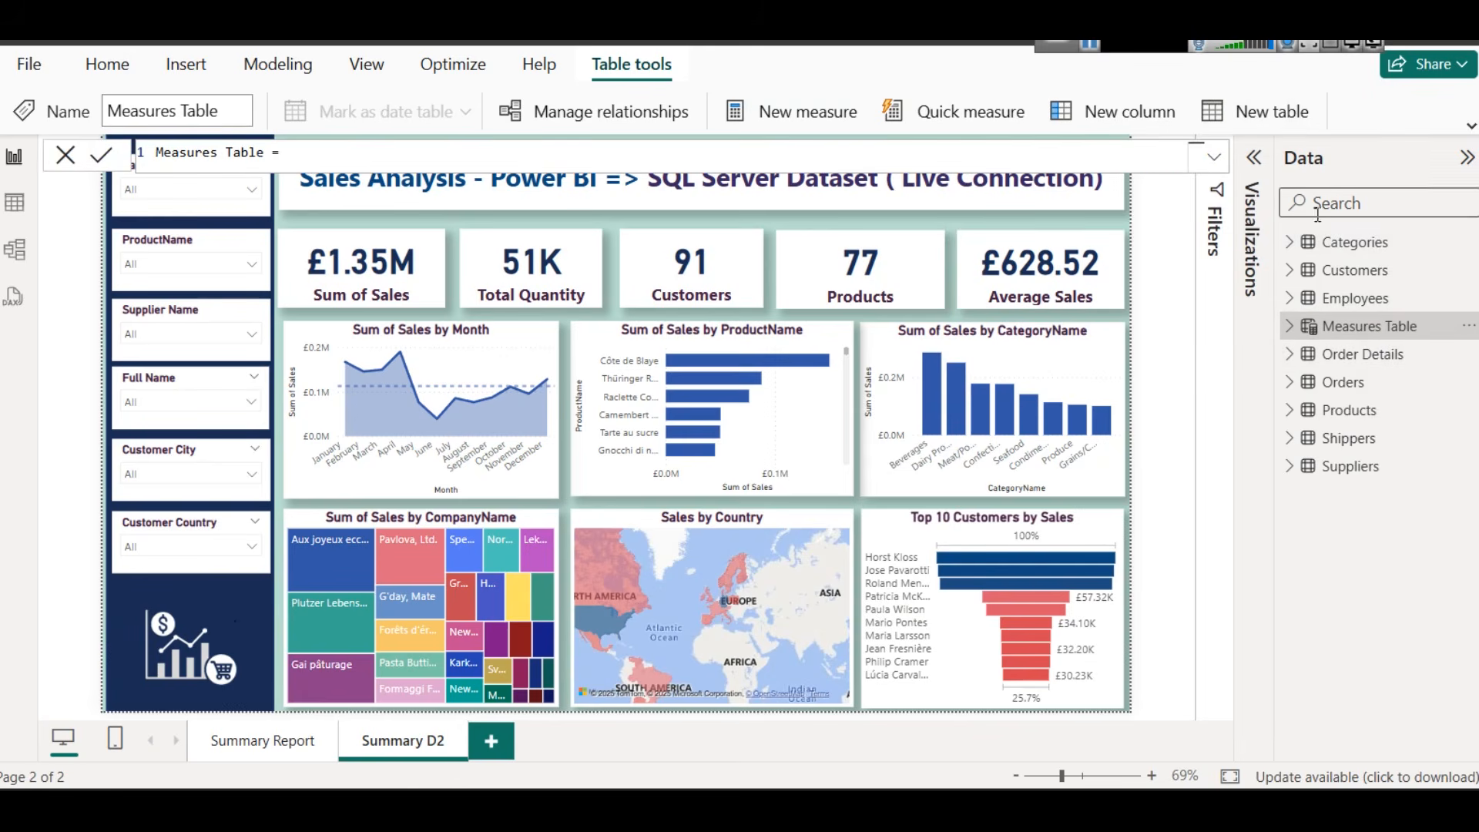
click(275, 65)
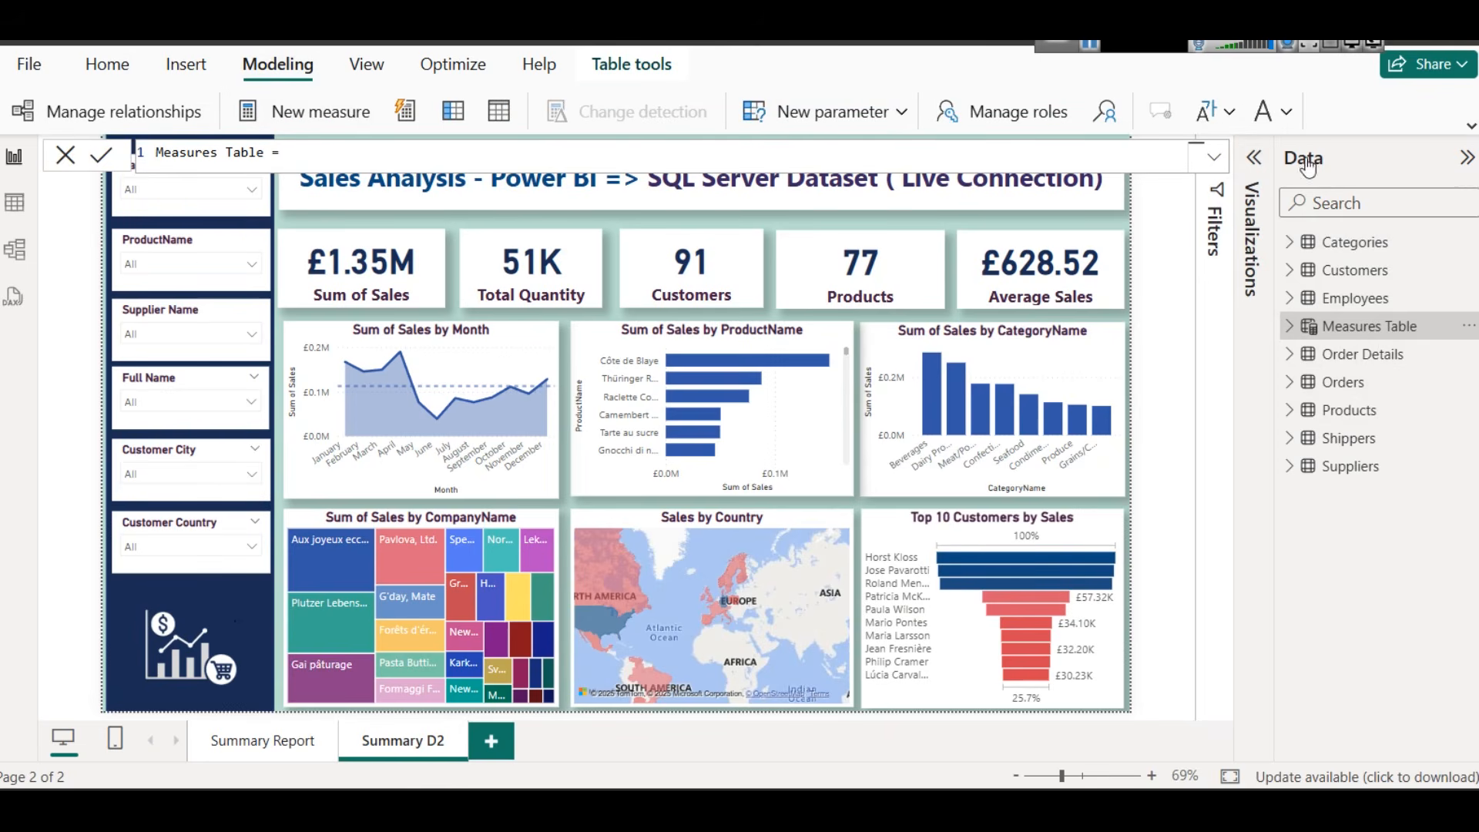
click(1471, 126)
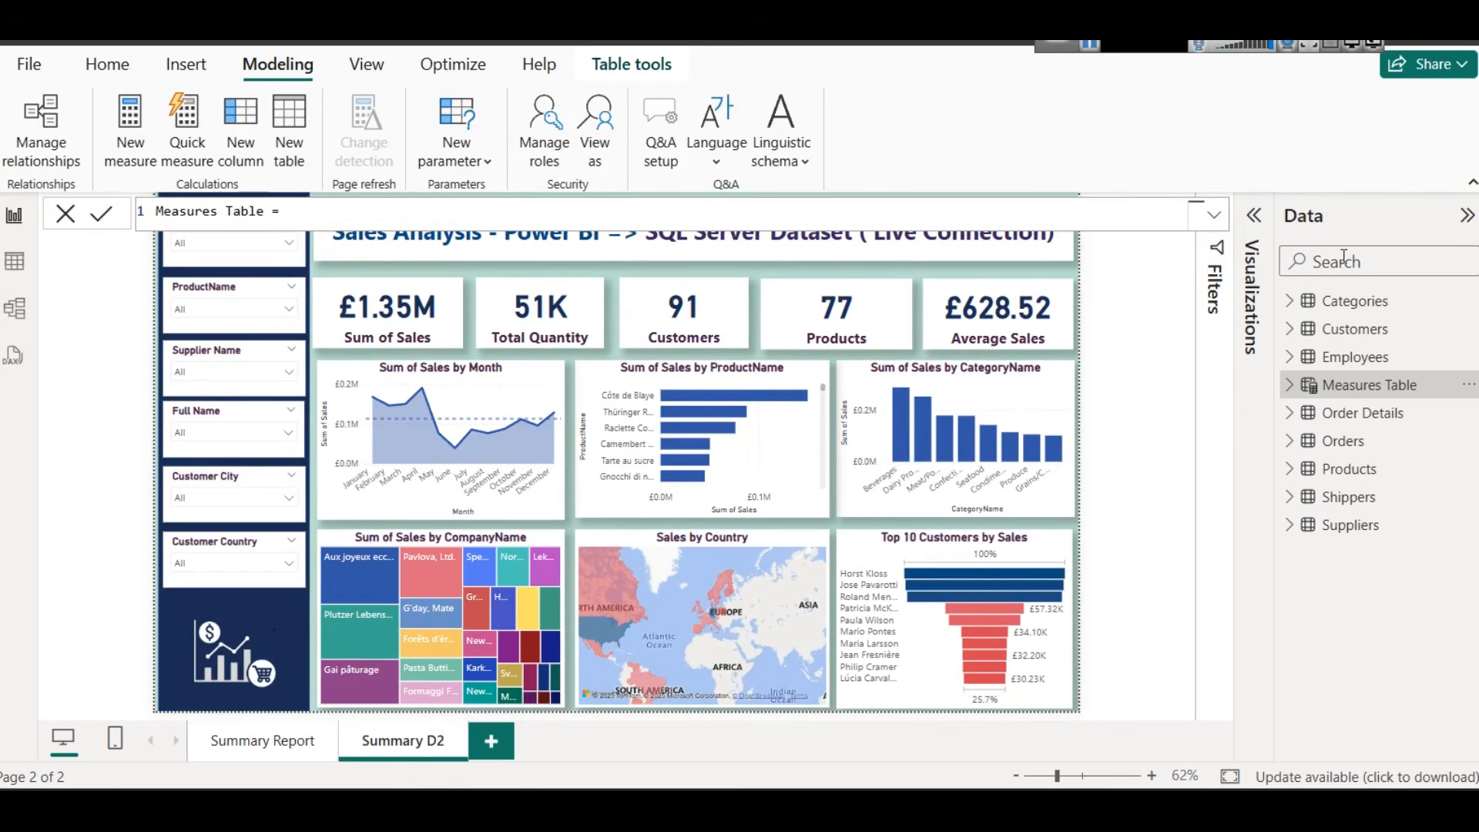
click(1290, 385)
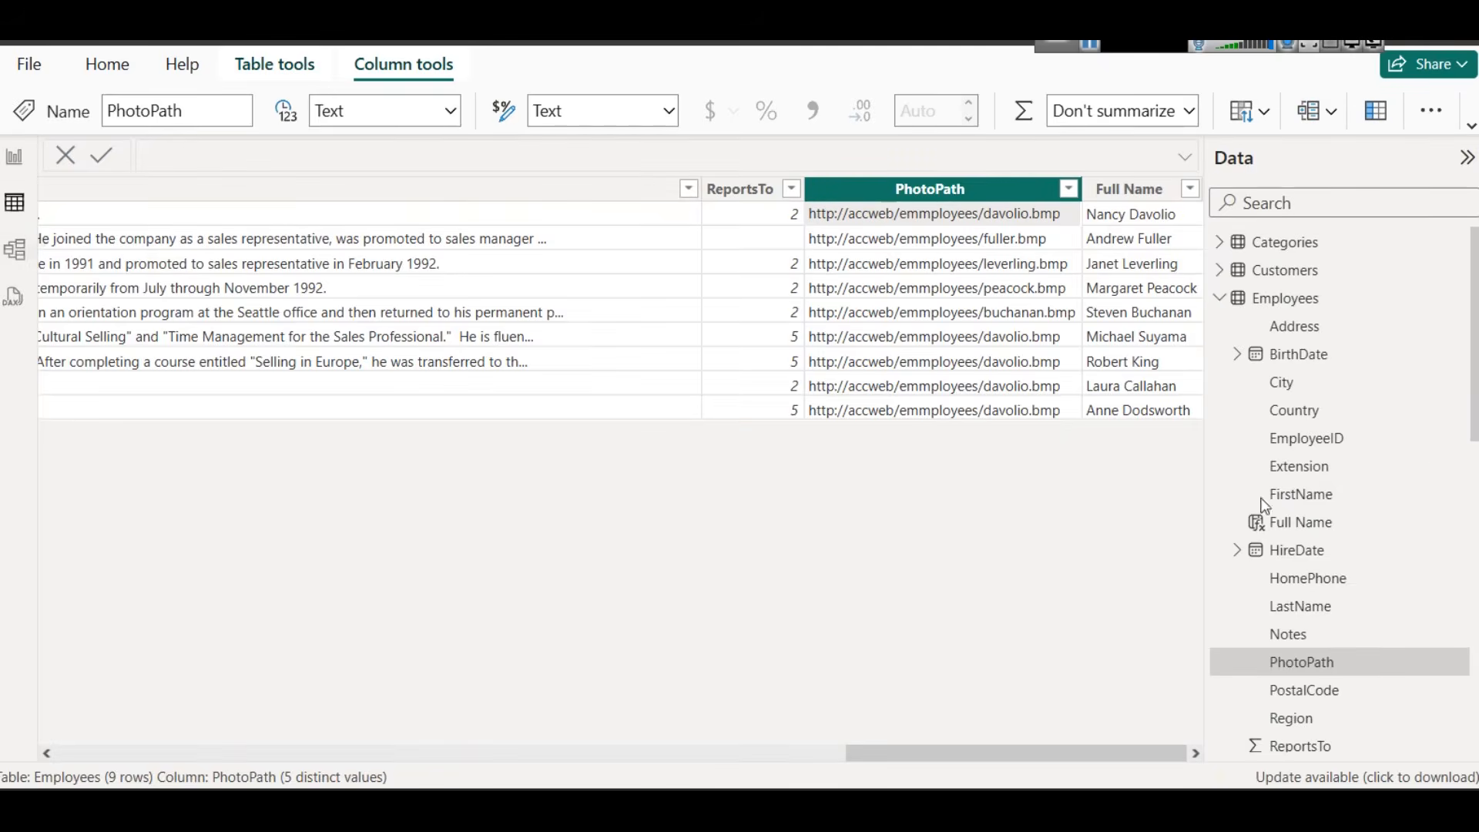
Review the data rows of the Employees, Categories, Customers and Order Details tables
drag(1051, 746, 127, 741)
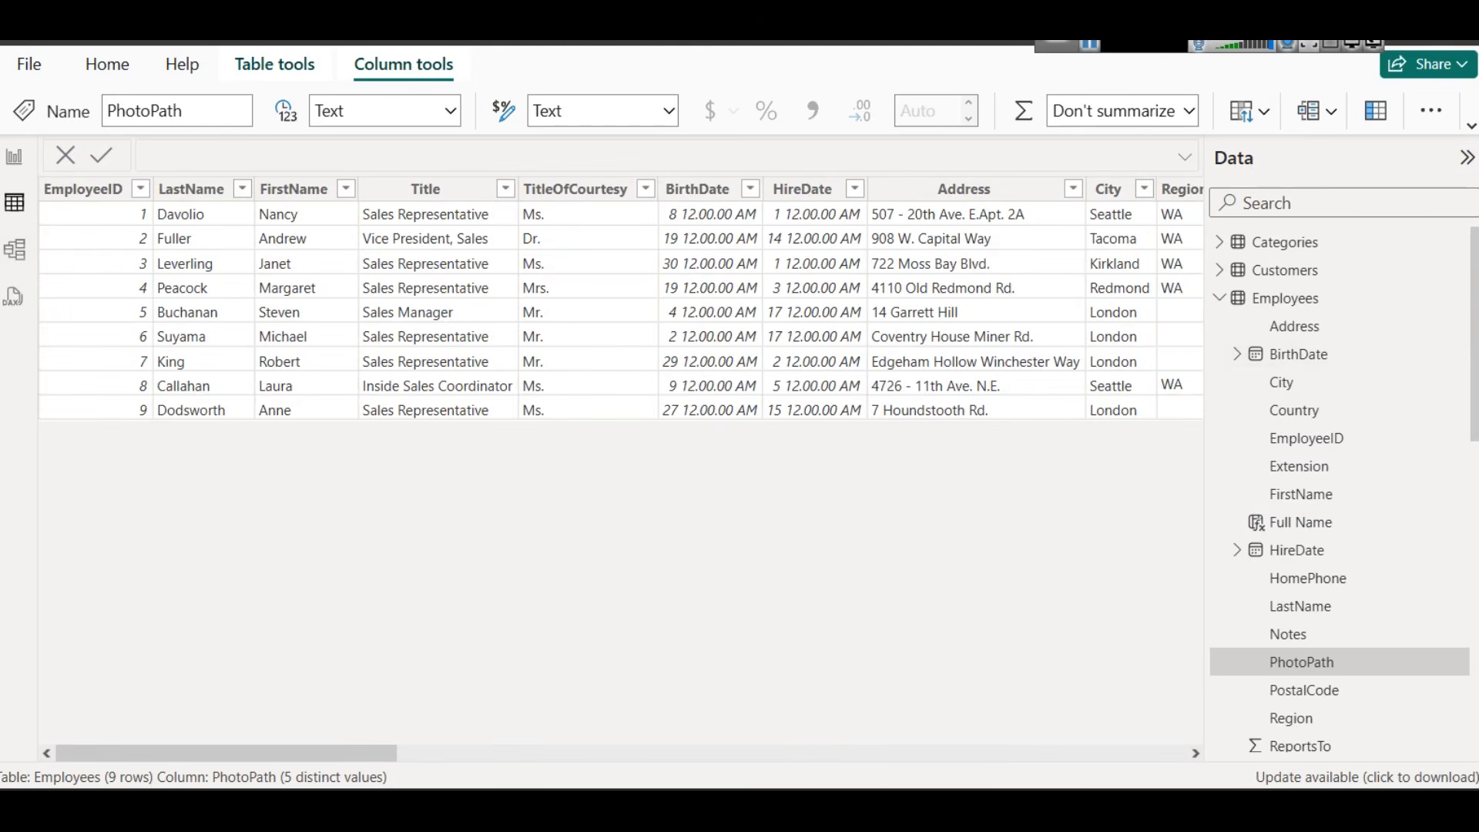
click(1220, 299)
click(1300, 245)
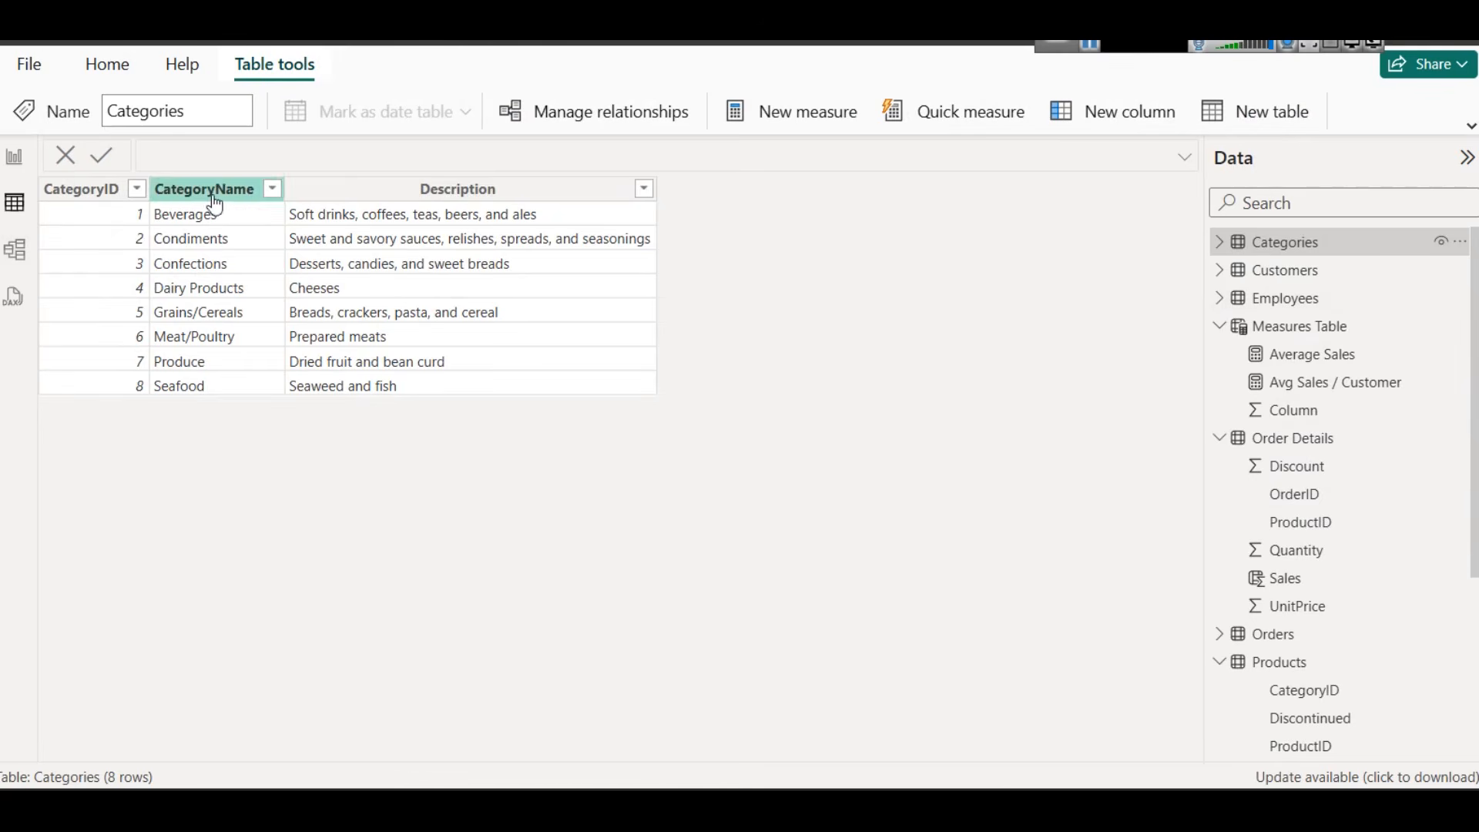
click(1262, 277)
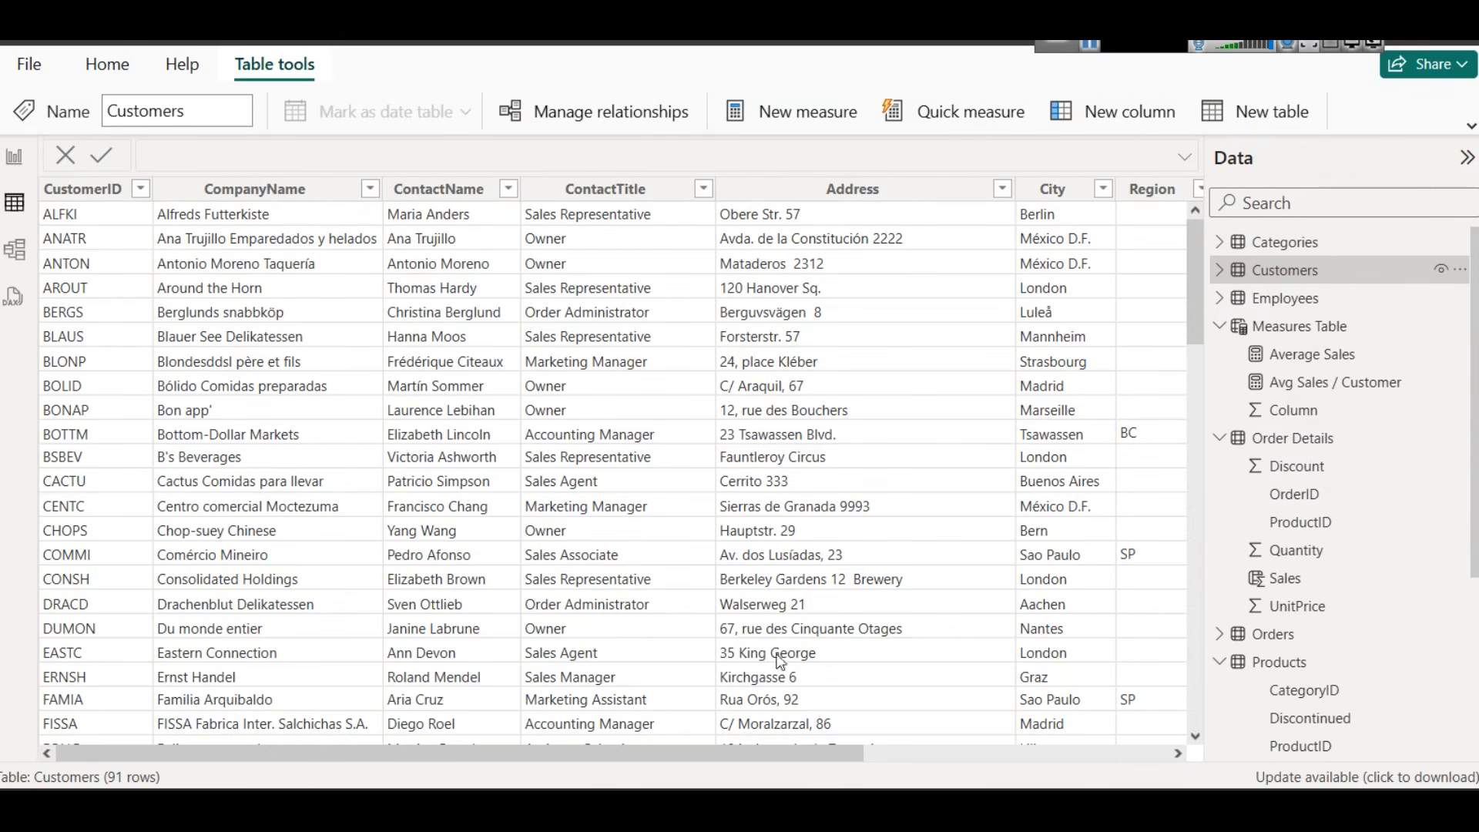
mouse_move(790, 753)
mouse_down()
mouse_move(1208, 770)
mouse_move(783, 758)
mouse_up()
click(1220, 326)
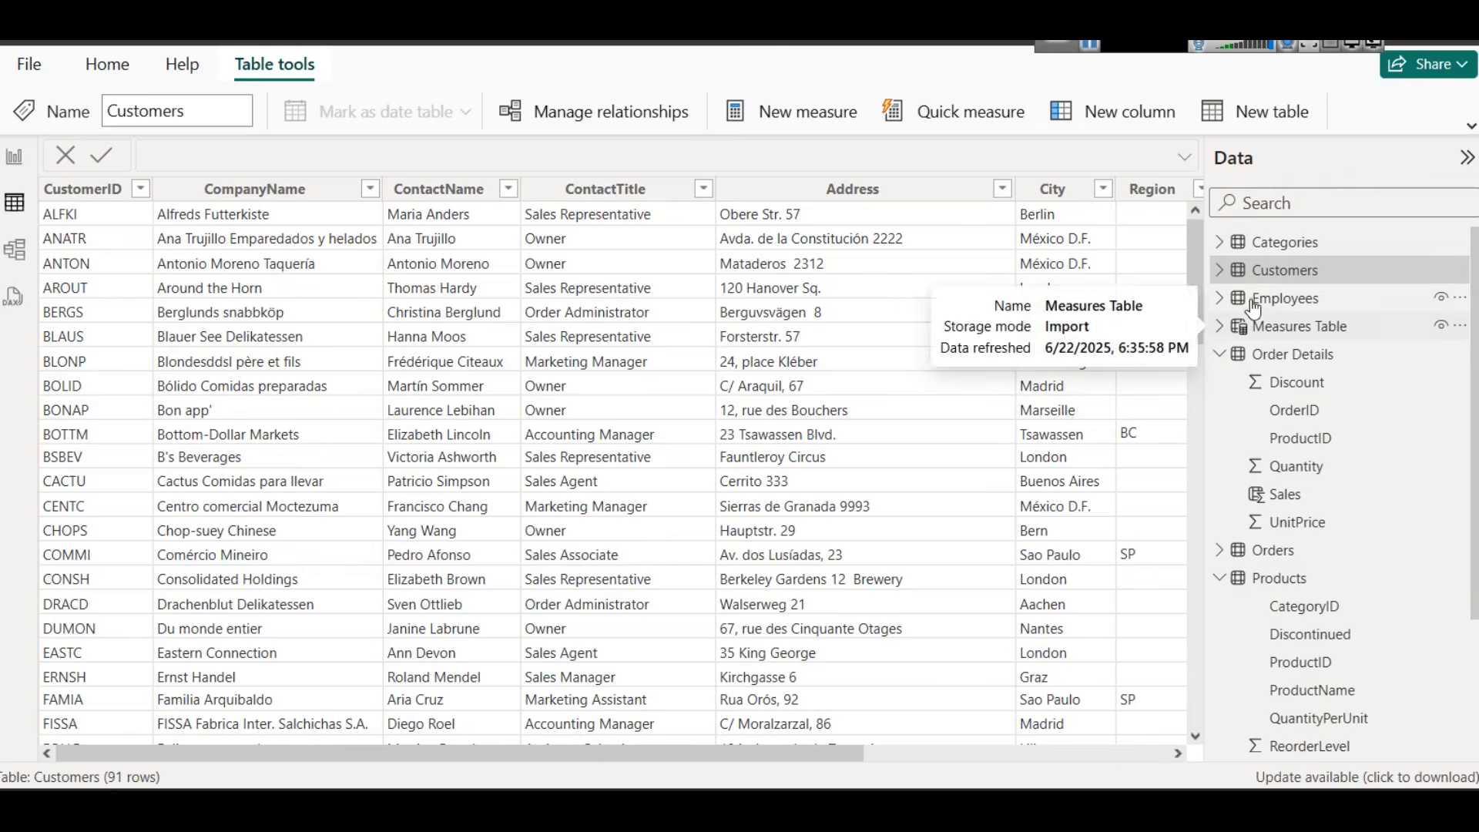
click(1267, 298)
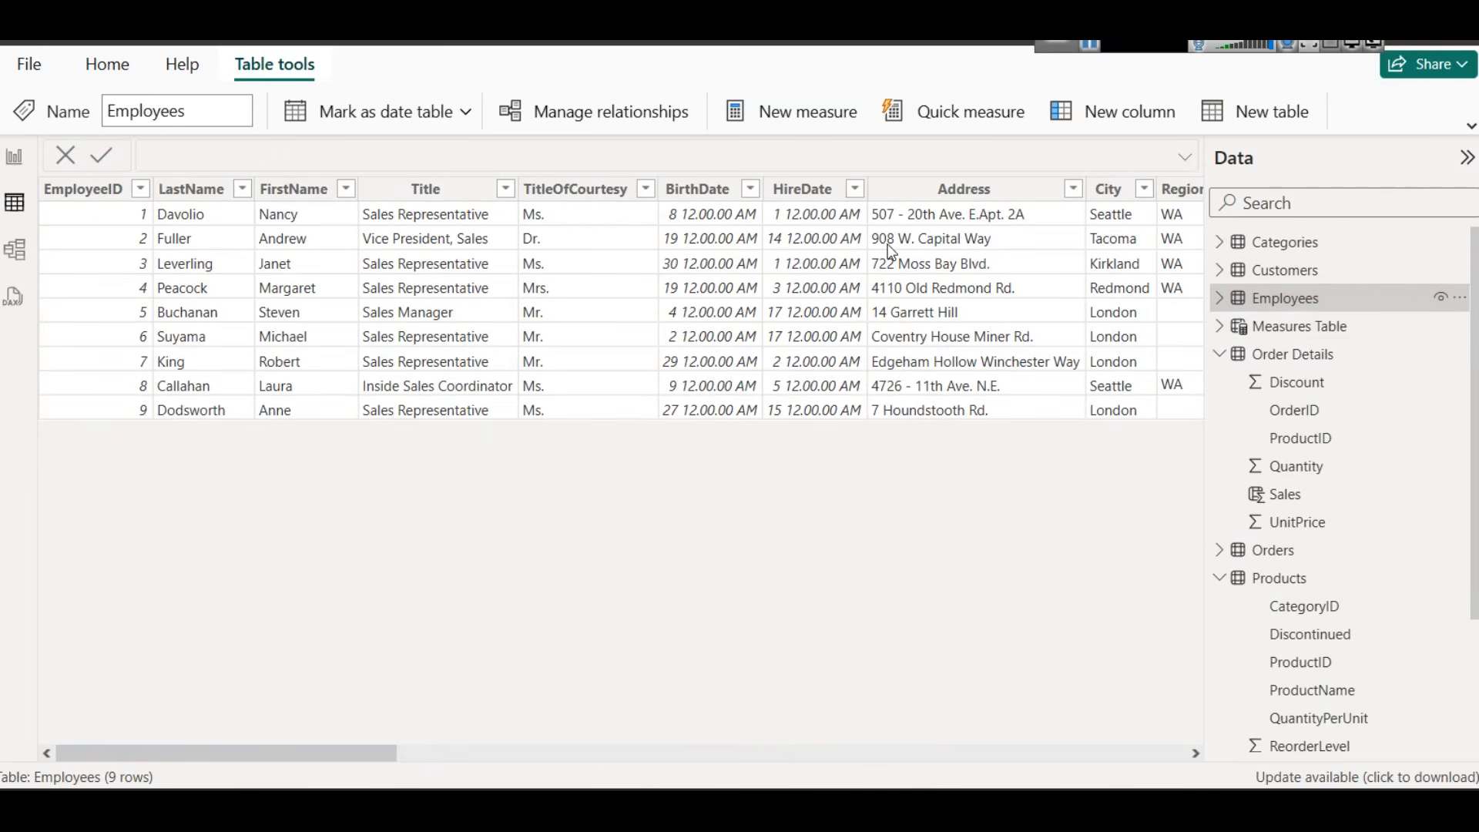
click(1281, 356)
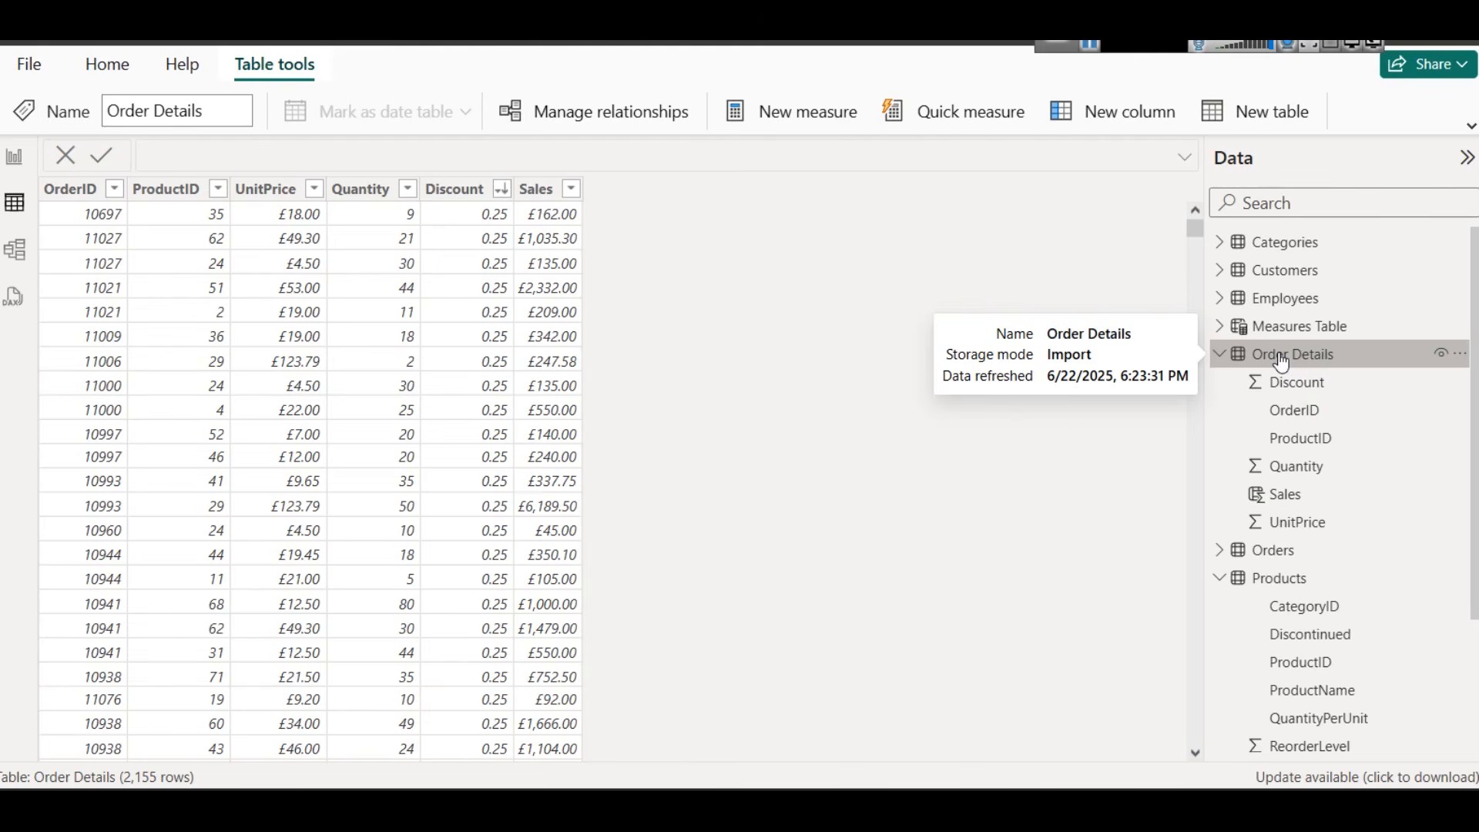
Switch to SQL Server Management Studio and query the top 1000 rows of dbo.Order Details in the northwind database
click(548, 807)
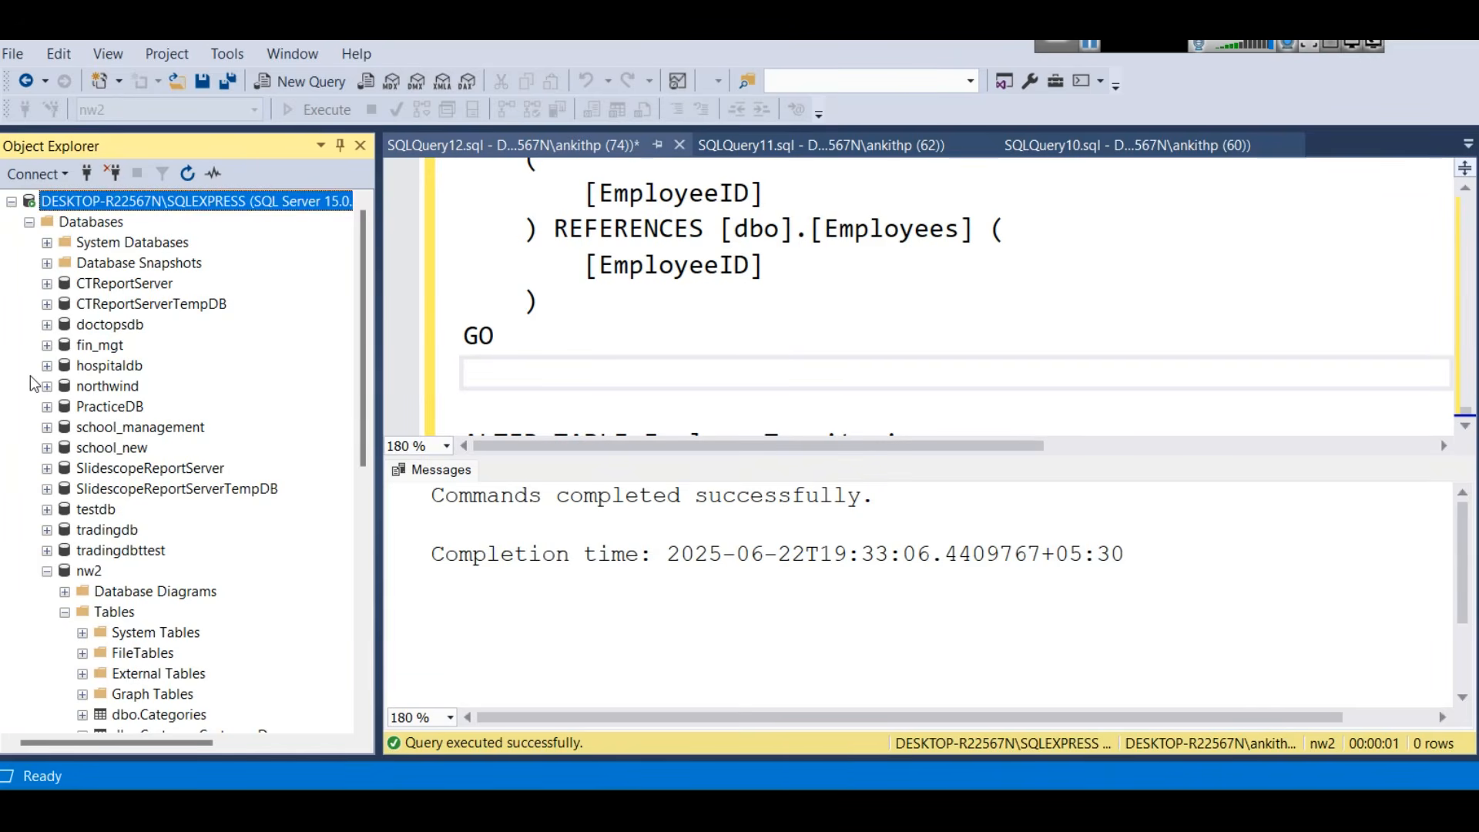
click(48, 387)
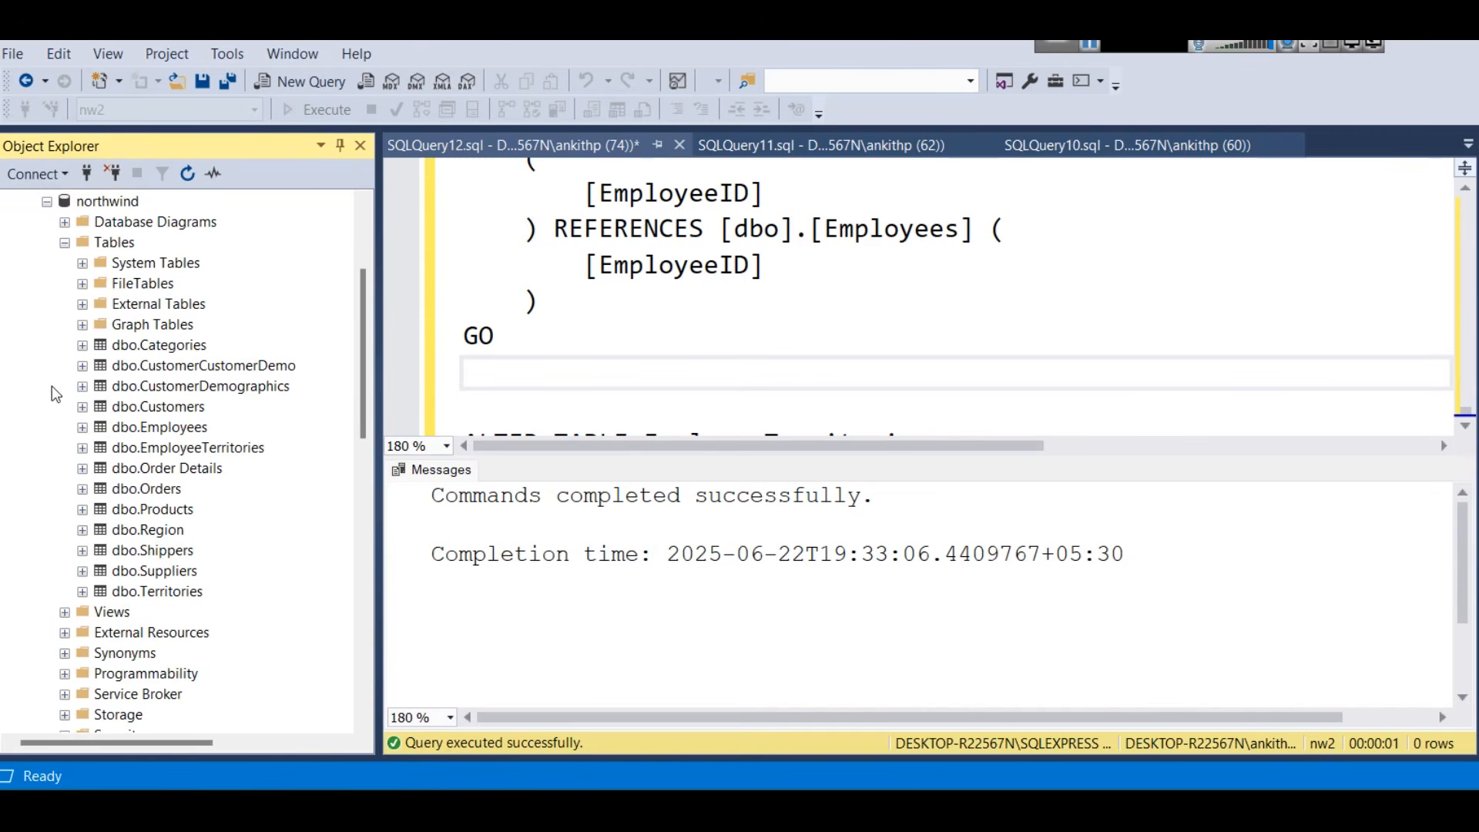
right_click(154, 468)
click(276, 386)
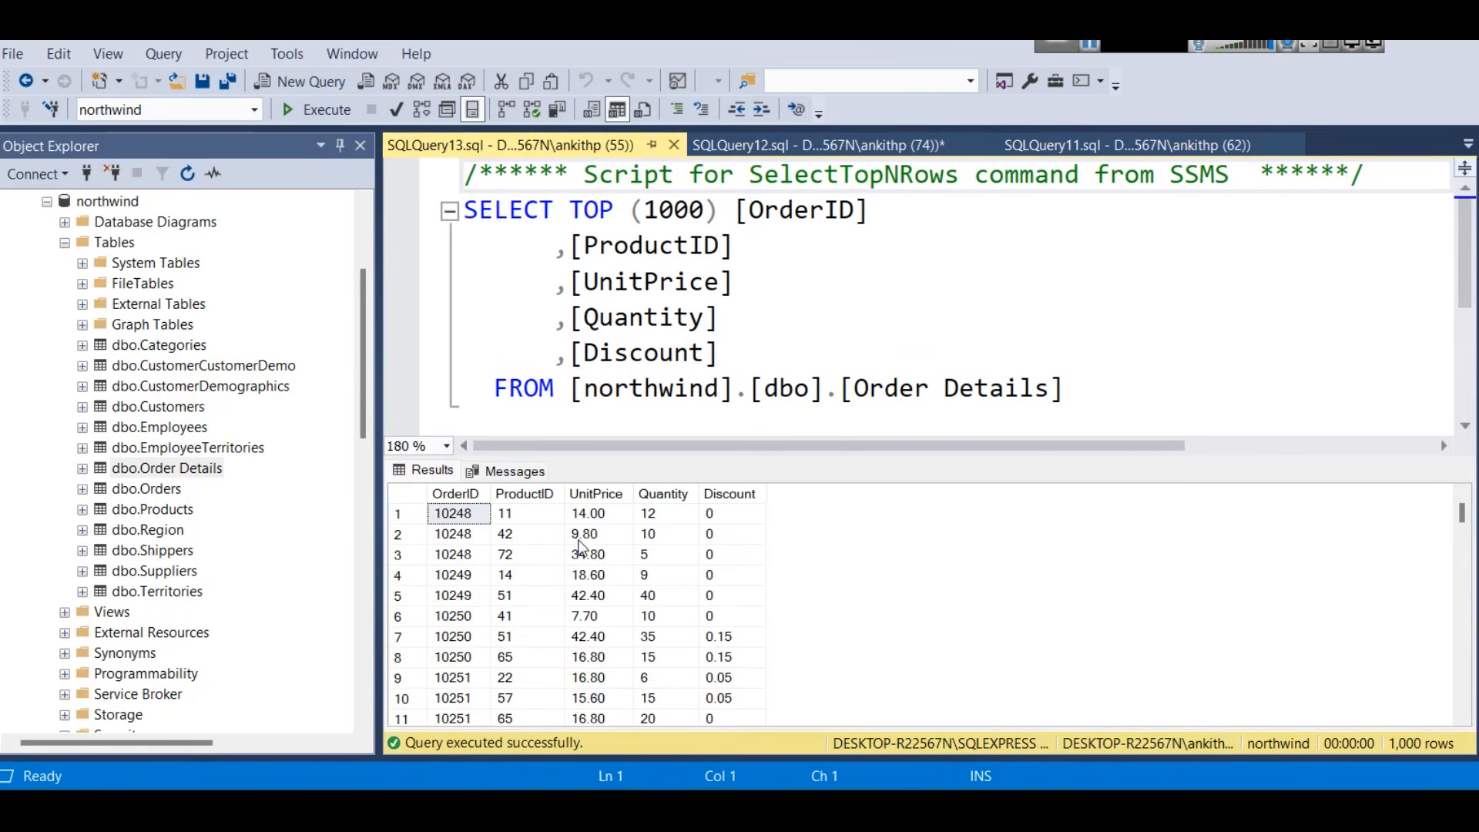
Examine the UnitPrice and Quantity columns in the query results and return to the Order Details table in Power BI
click(590, 493)
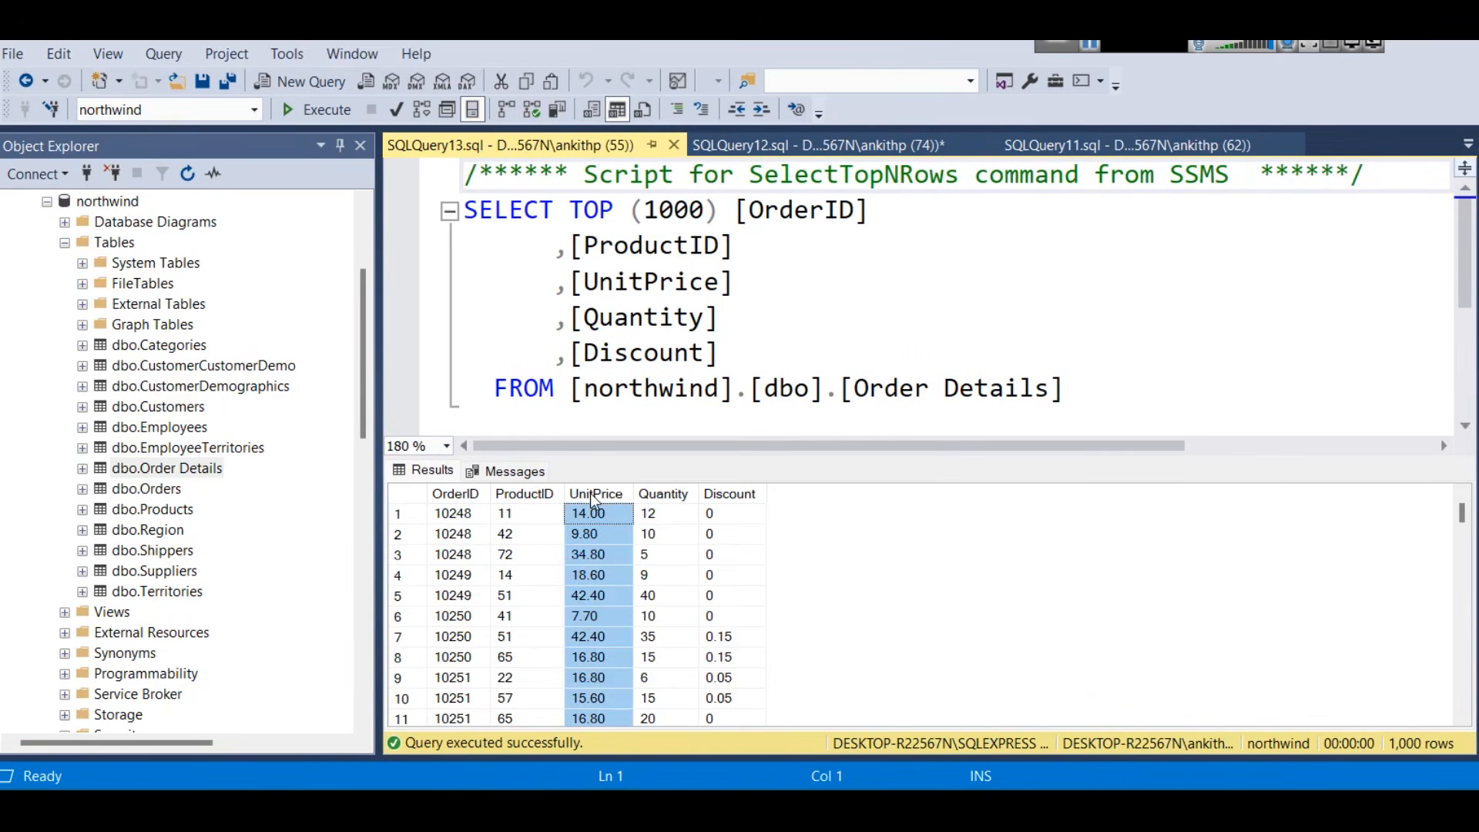
click(648, 495)
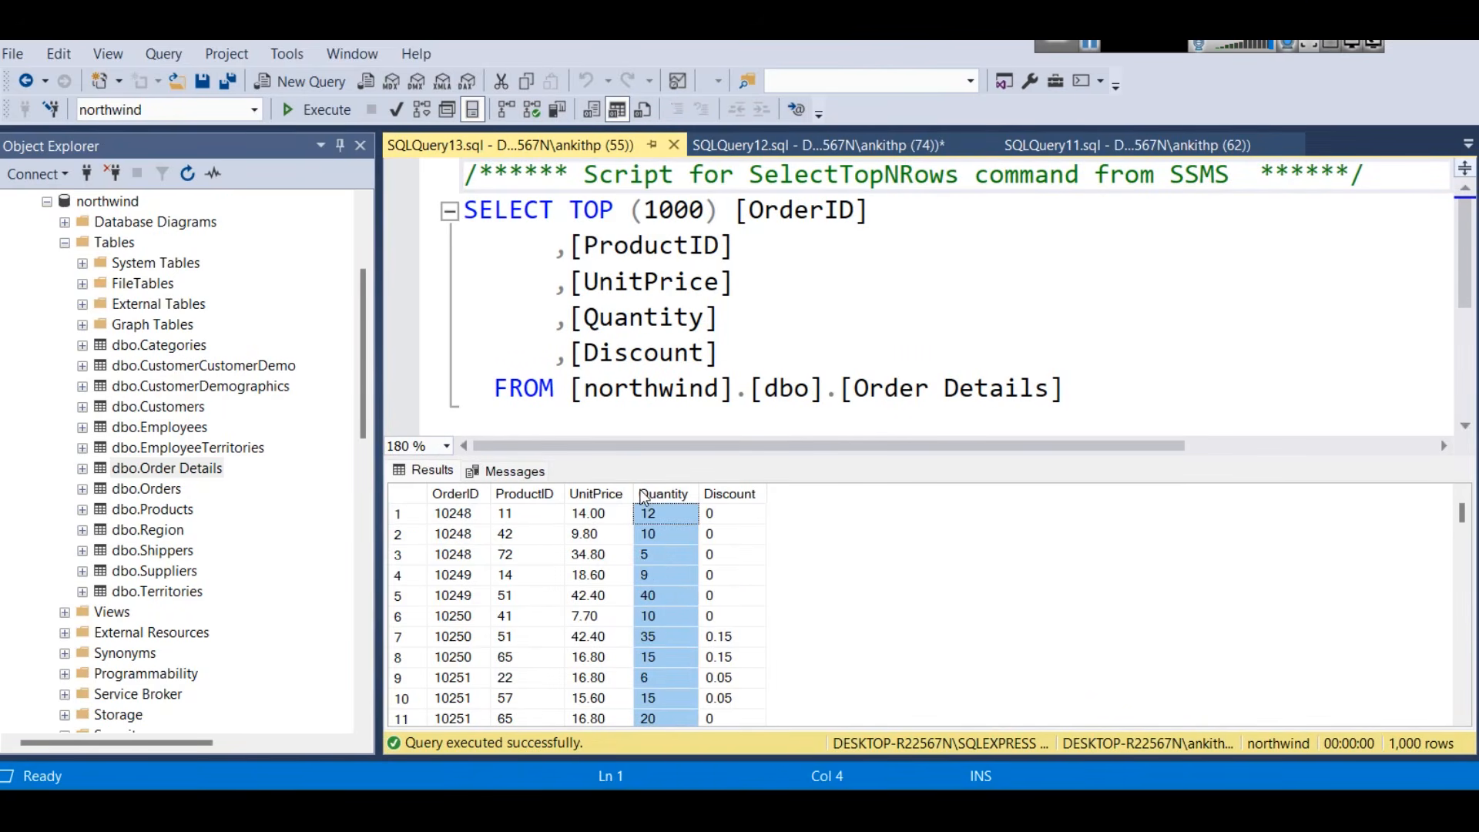
mouse_move(805, 808)
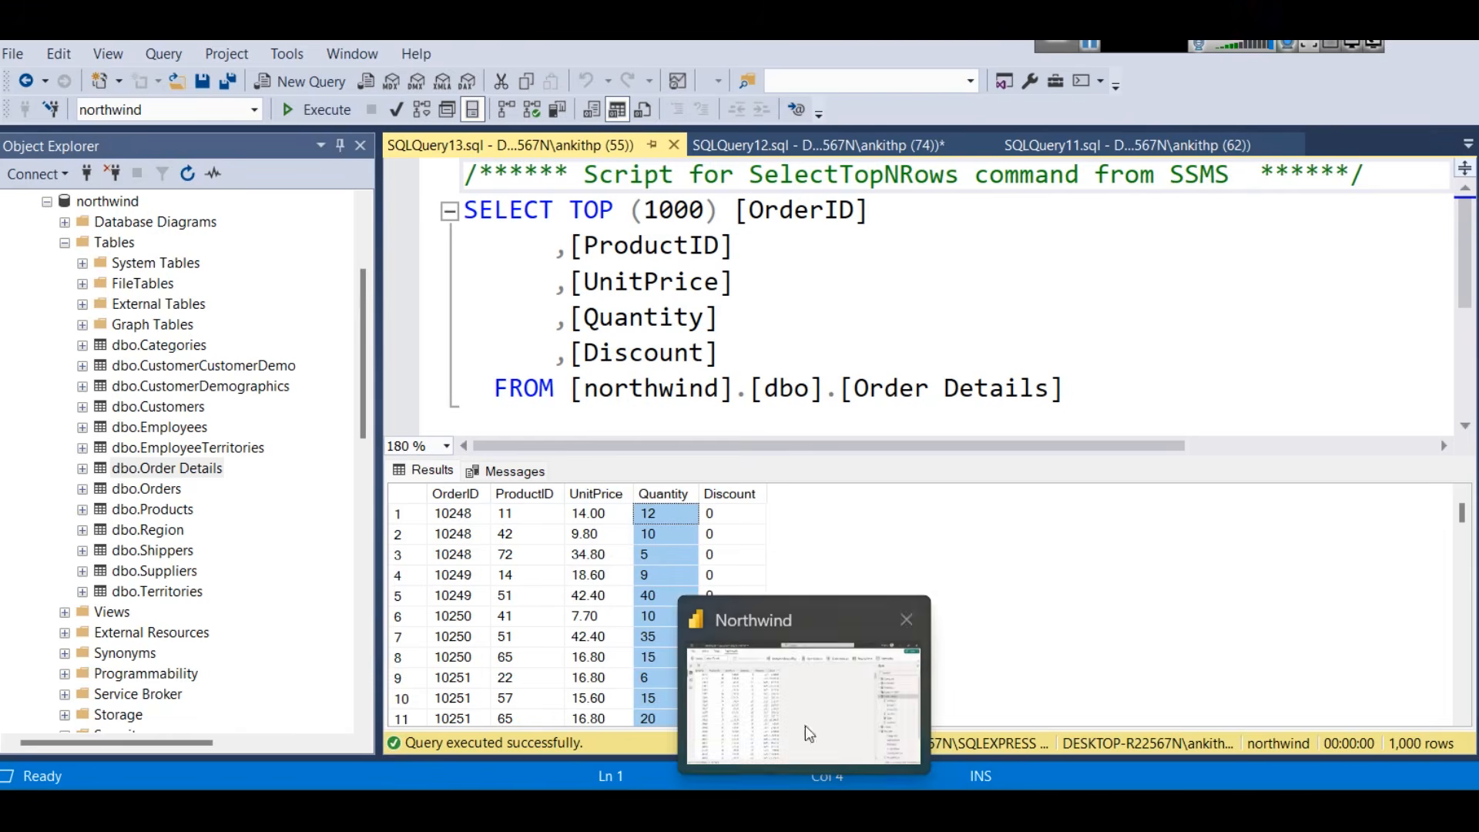
click(809, 740)
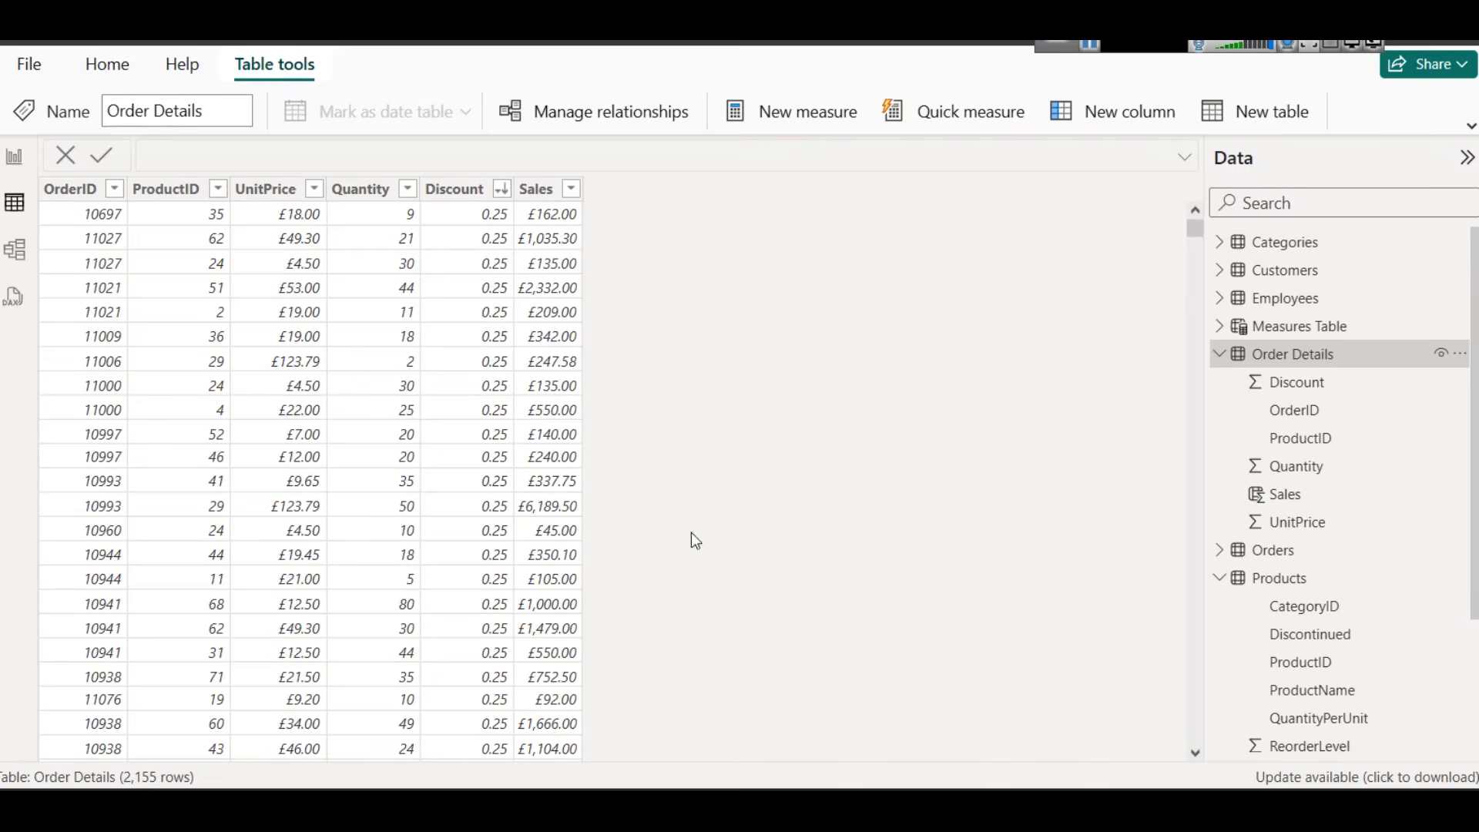
Examine the Sales column's formula in Order Details, covering its UnitPrice and Quantity parts, and the table's data rows
click(544, 188)
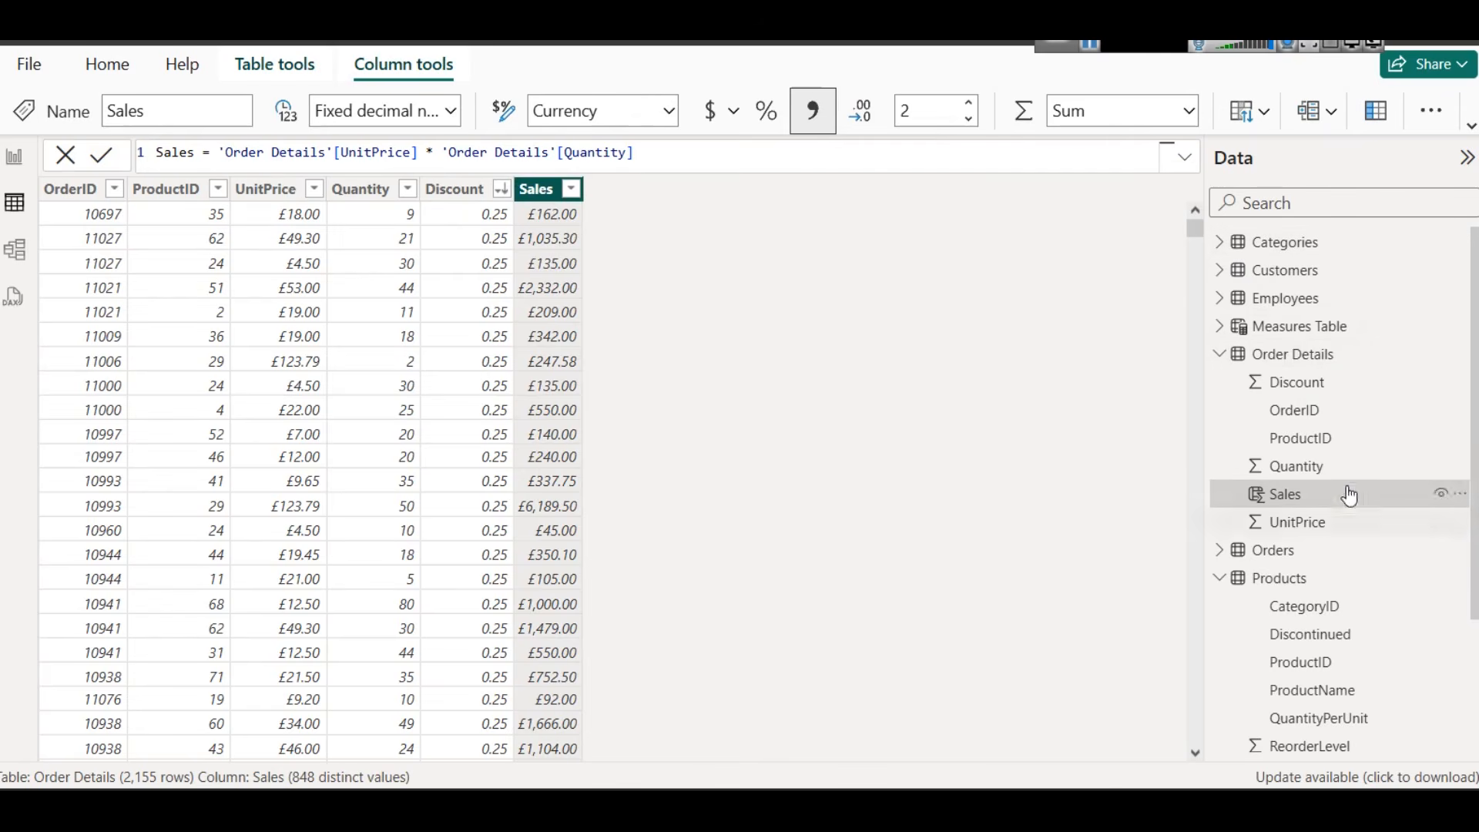
right_click(1263, 357)
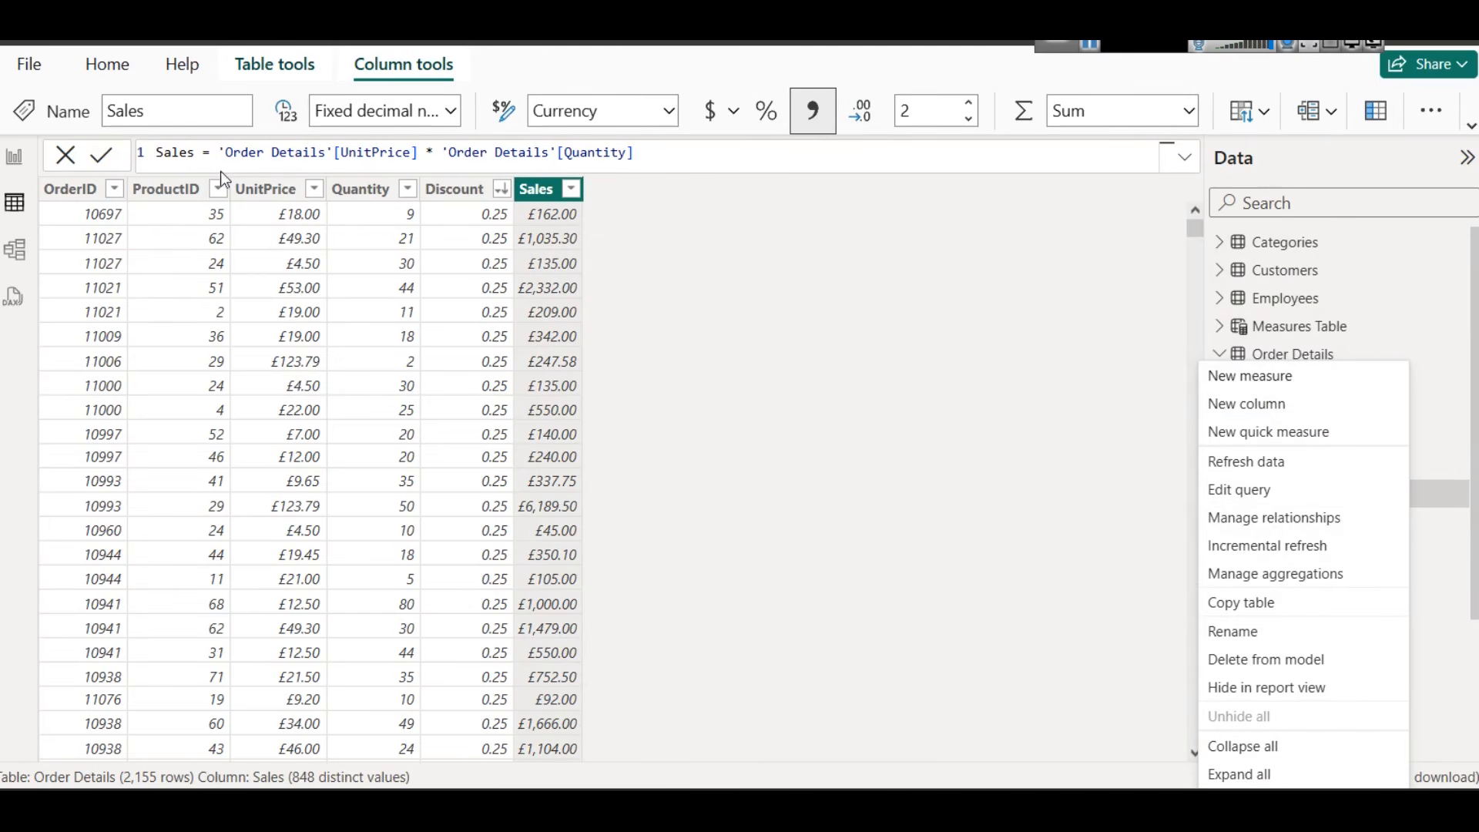
click(171, 157)
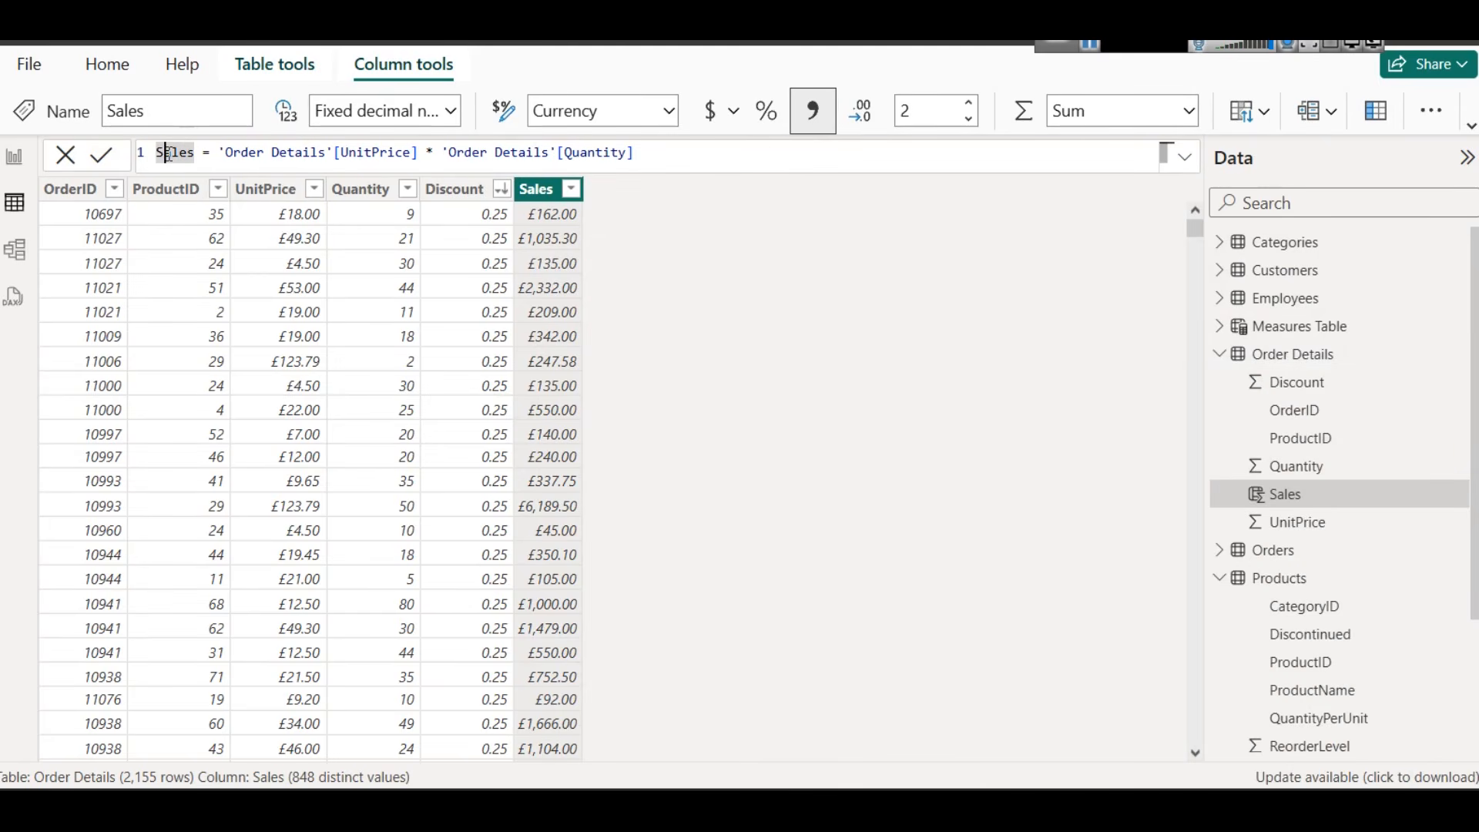
drag(221, 152, 420, 154)
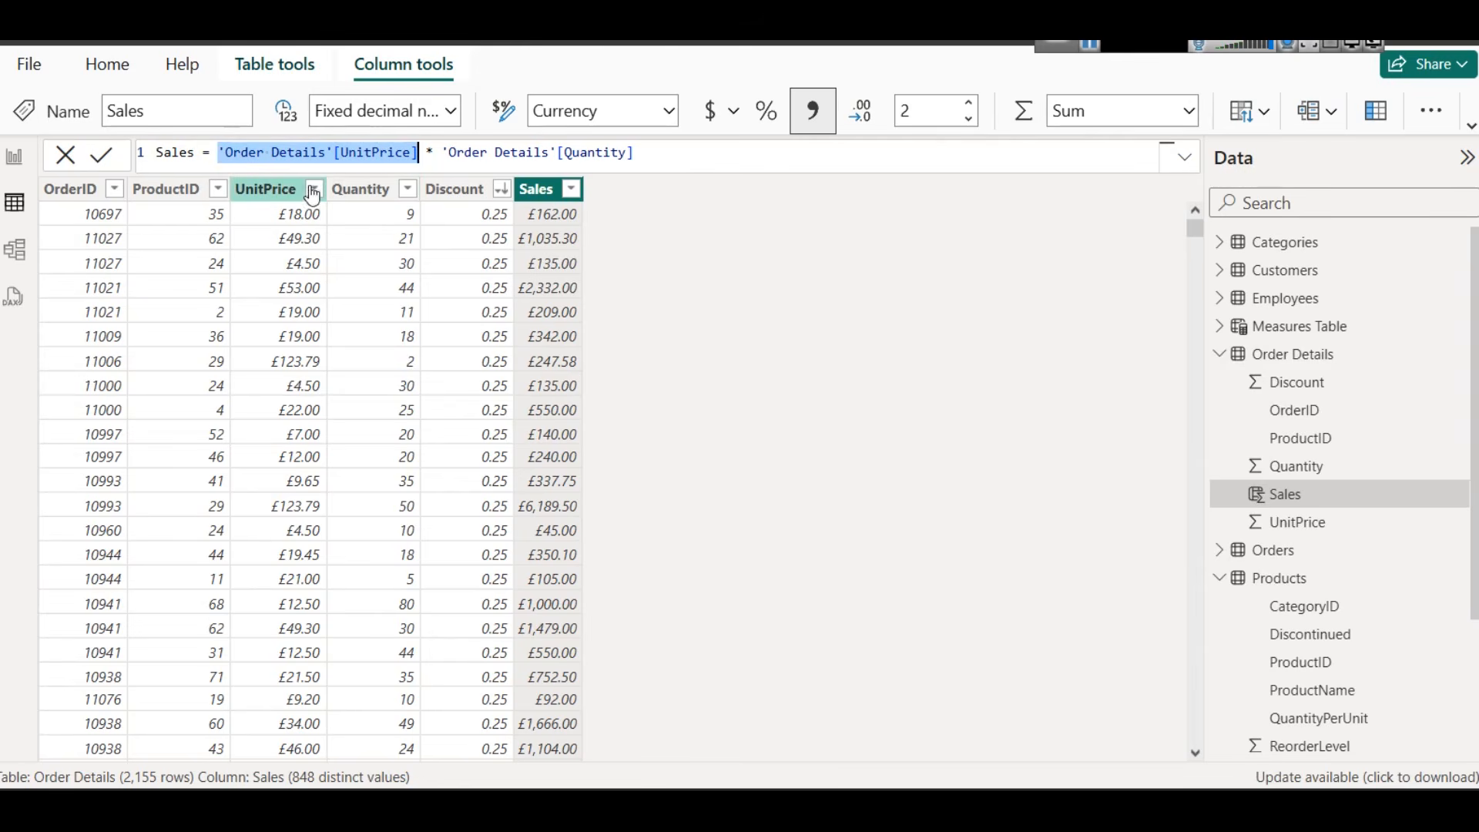
click(429, 153)
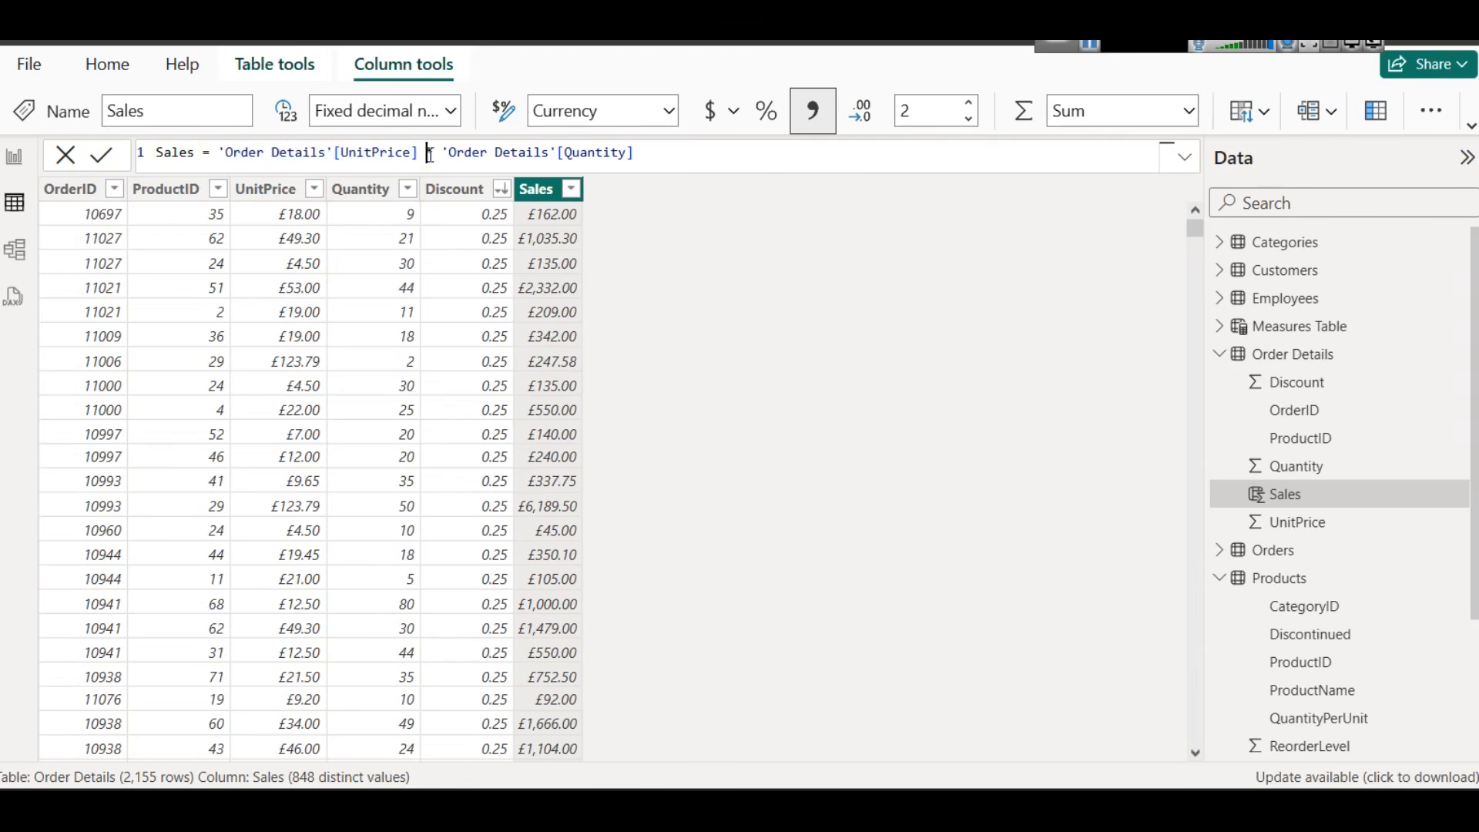
drag(444, 154, 700, 182)
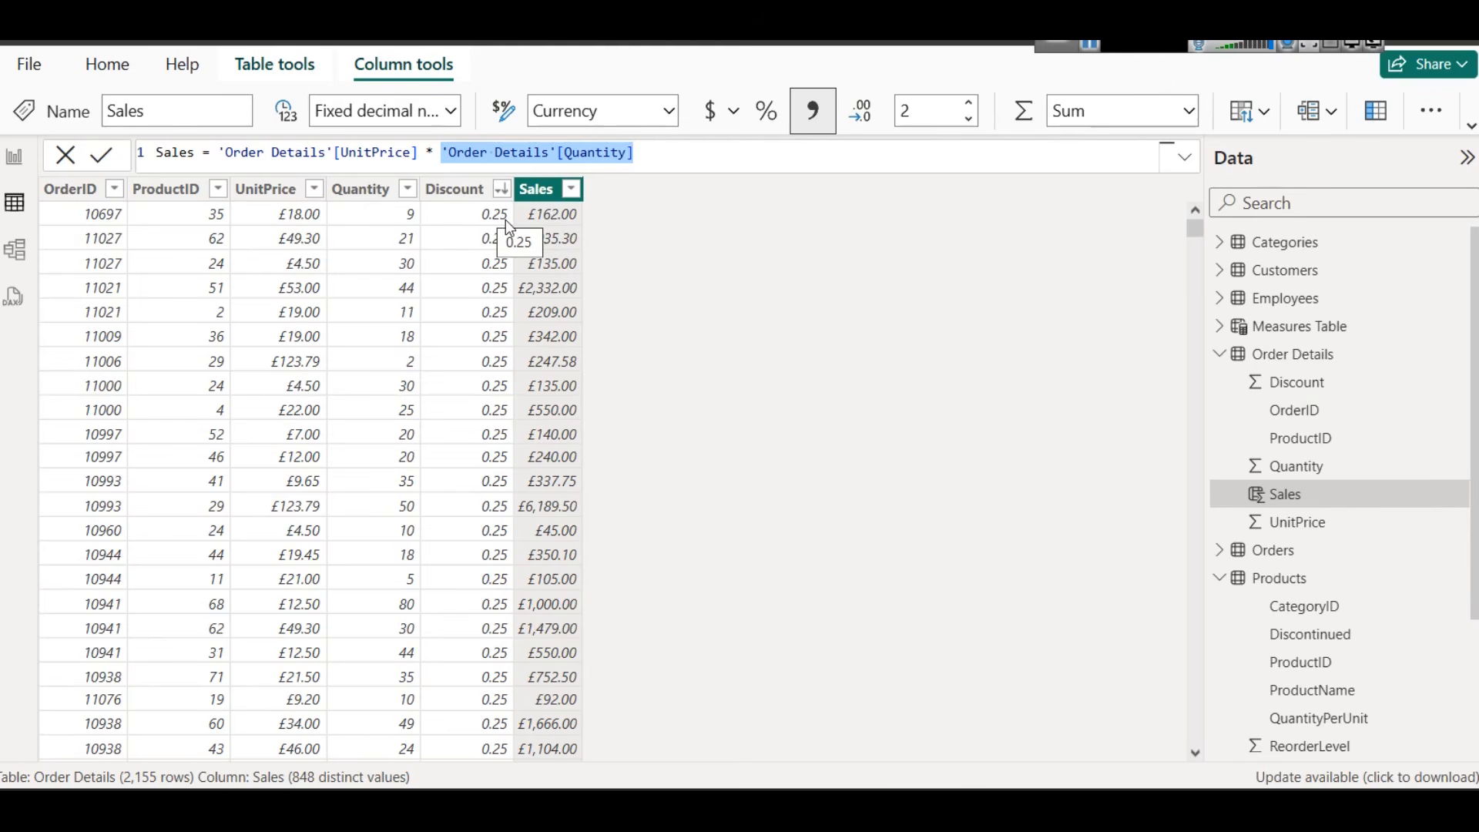
scroll(431, 554, down, 20)
scroll(1175, 334, up, 8)
drag(1196, 237, 1207, 190)
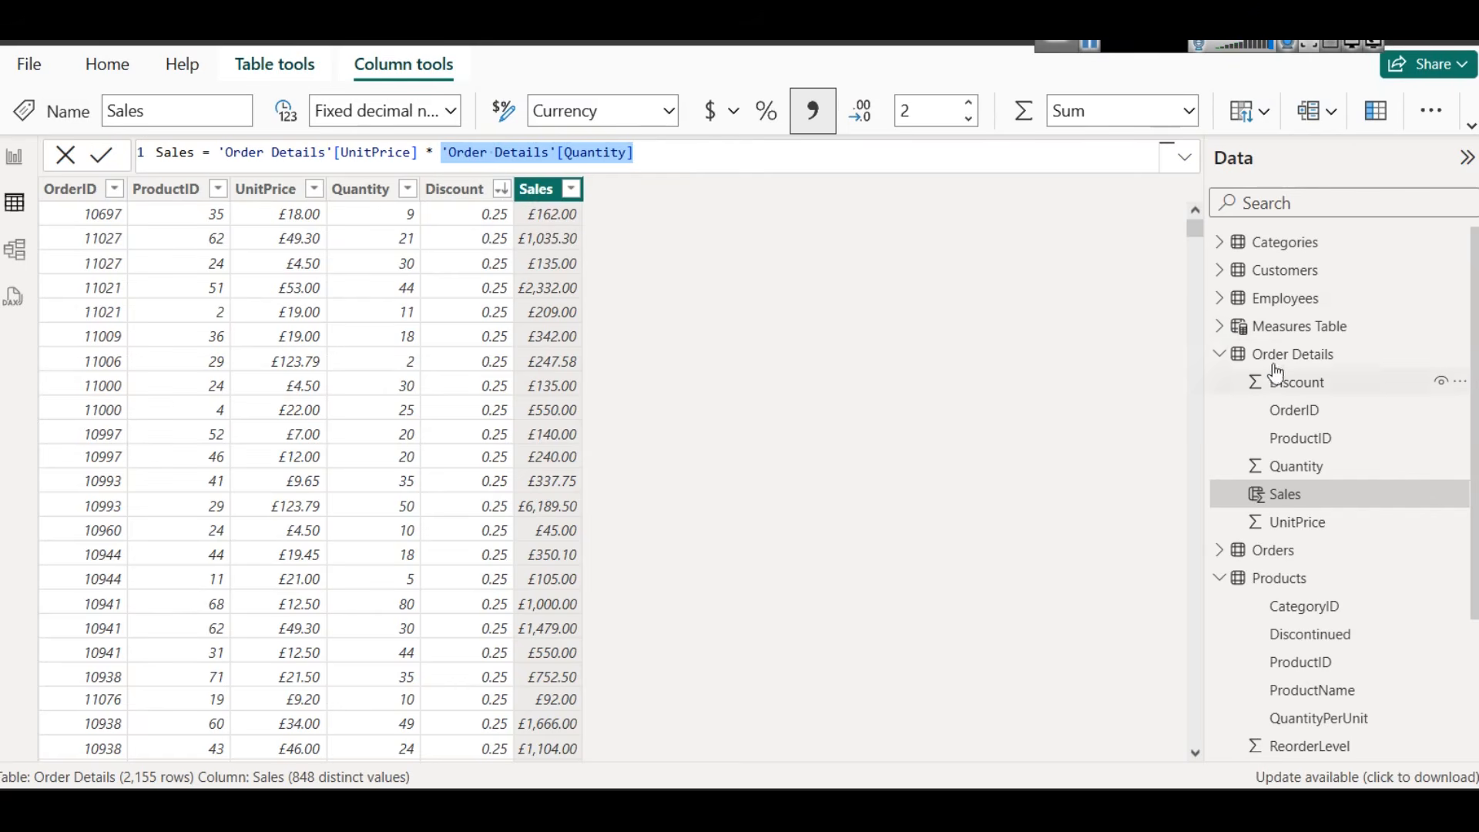
Collapse Order Details and Products, expand the Measures Table, and examine the Average Sales measure's formula
click(1235, 355)
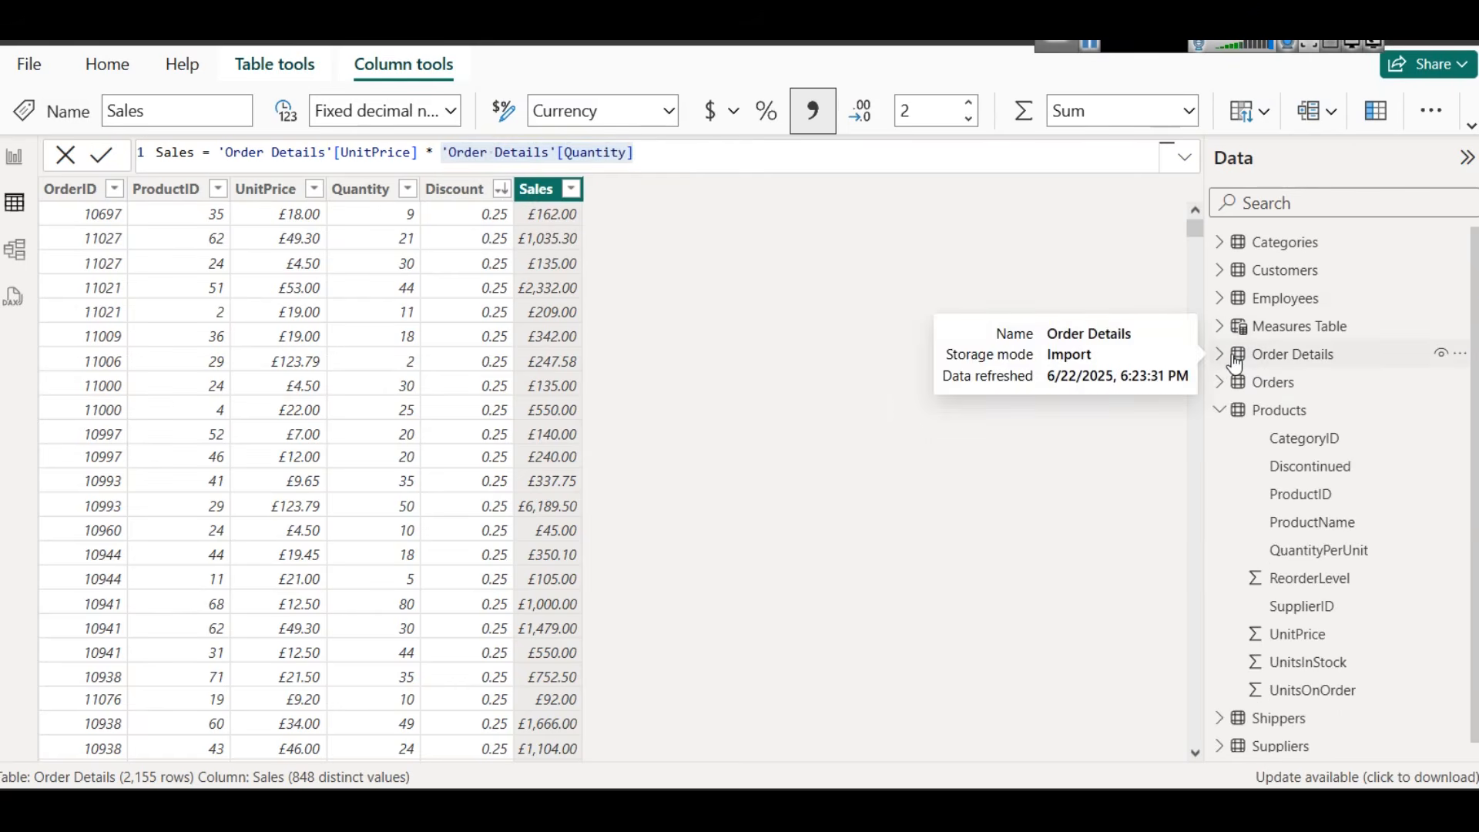
click(1232, 414)
click(1229, 329)
right_click(1283, 331)
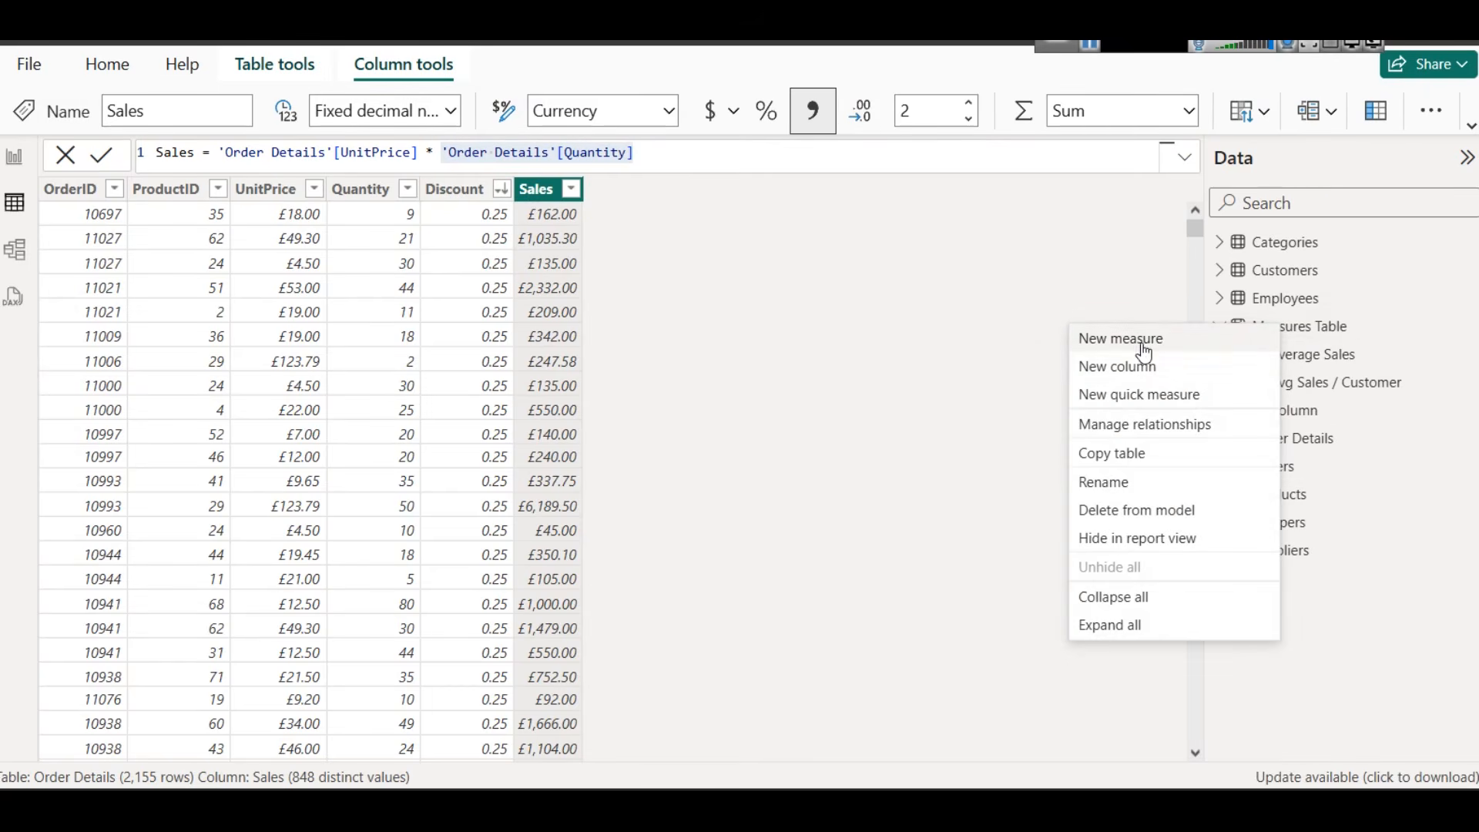
click(886, 511)
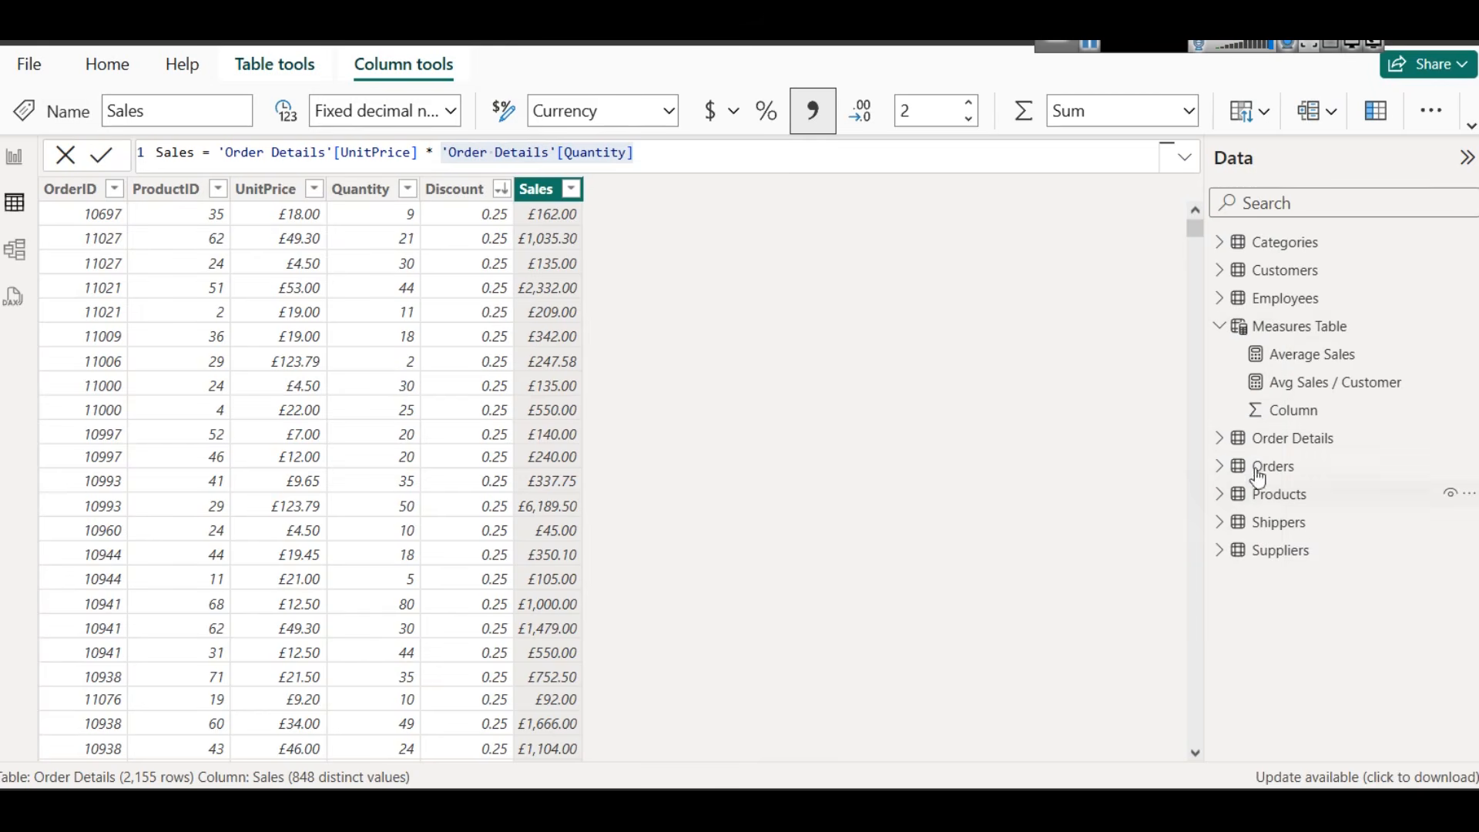
click(1313, 359)
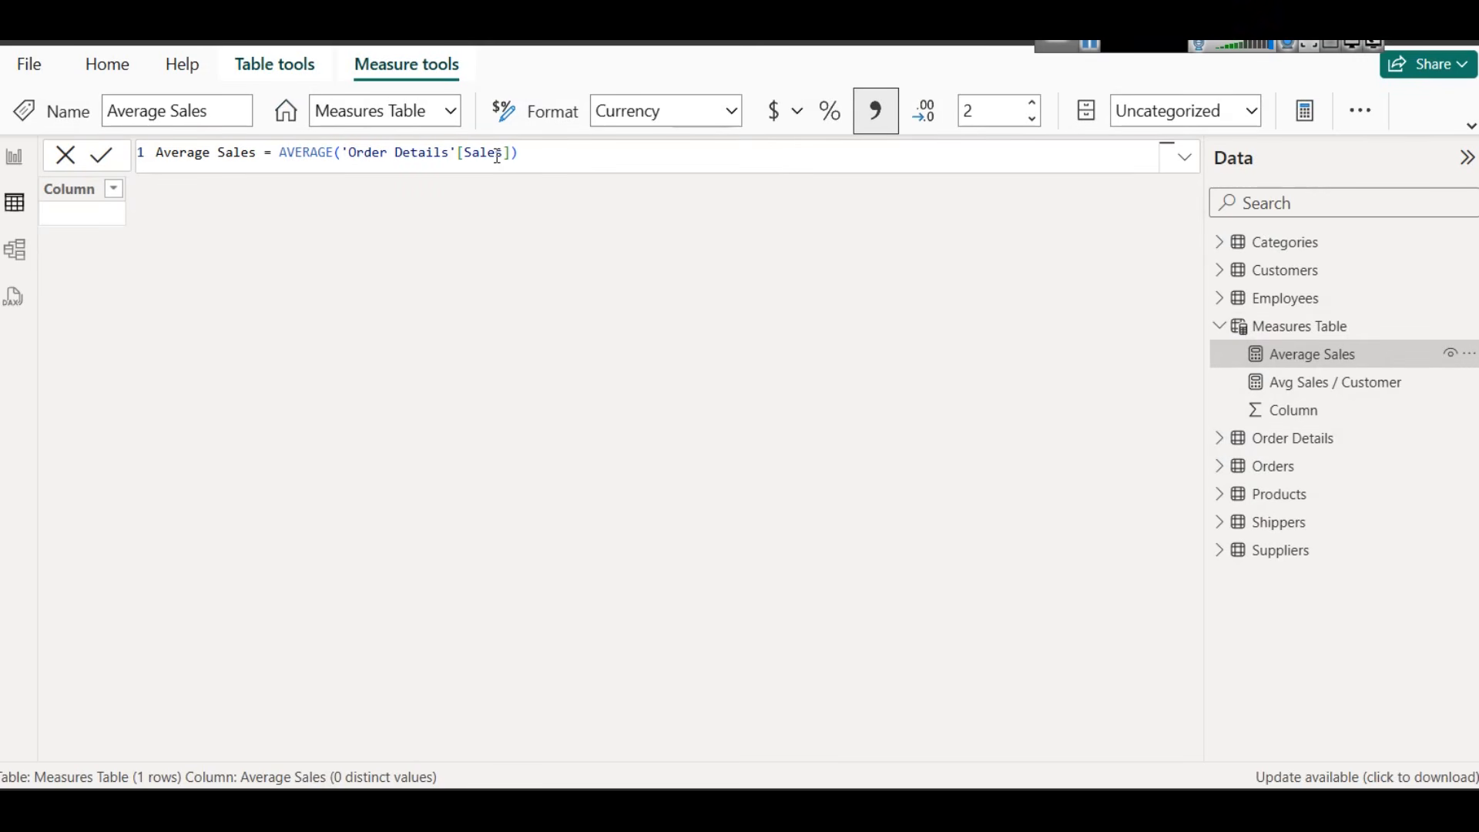
click(320, 153)
click(339, 154)
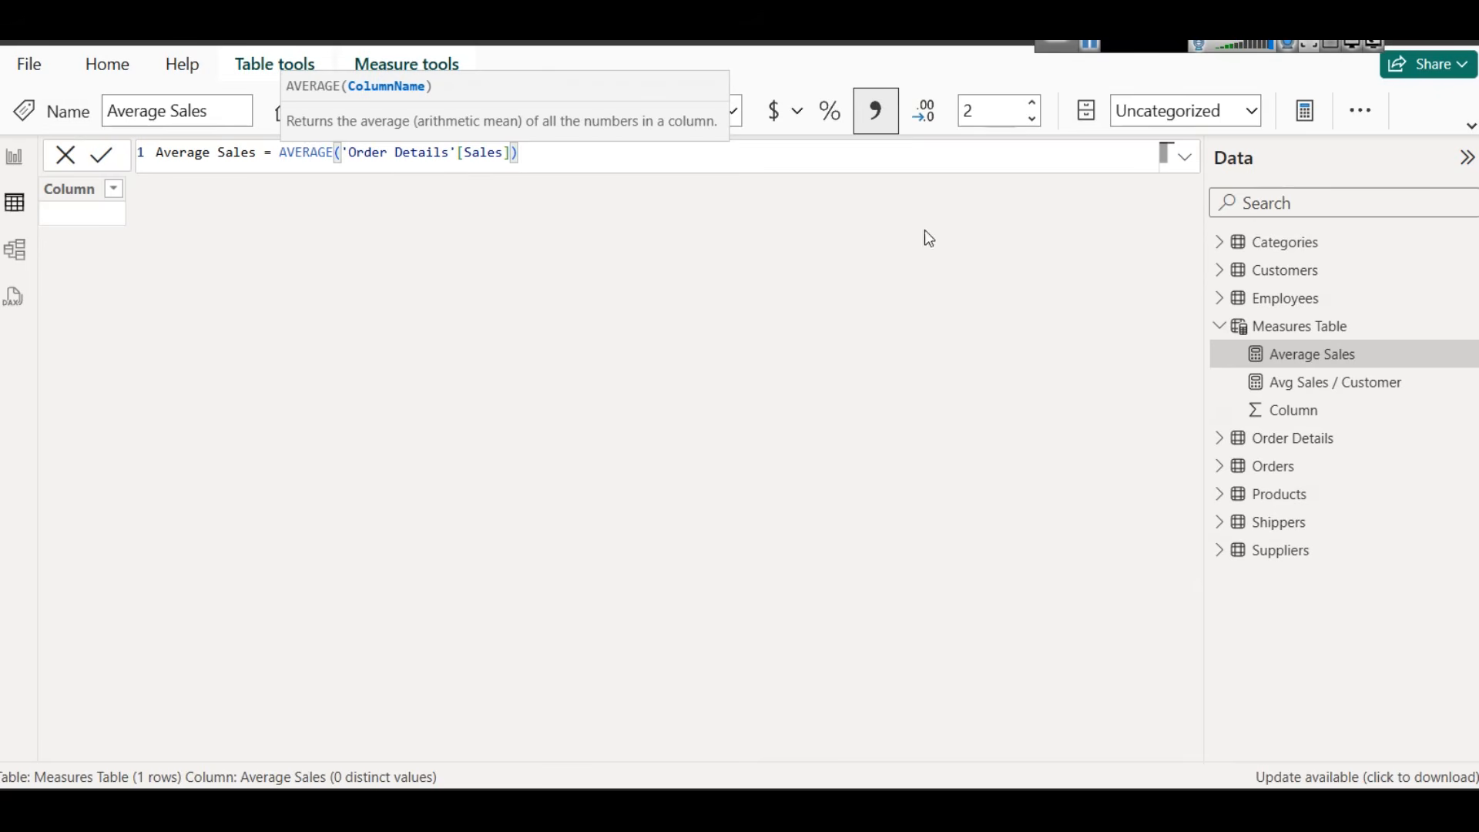
Examine the SUM and DISTINCTCOUNT parts of the Avg Sales / Customer measure's formula
click(1289, 386)
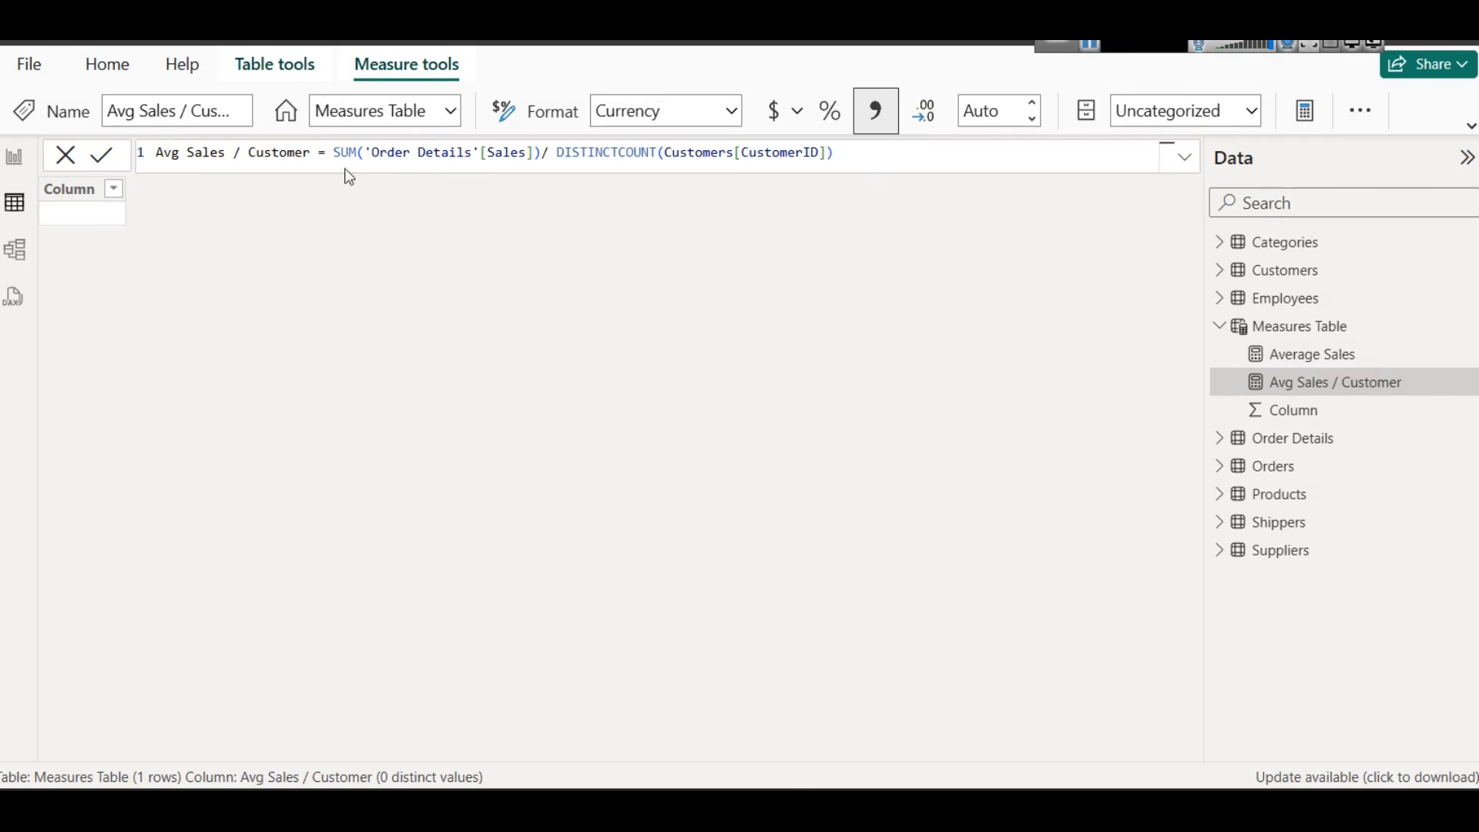
click(334, 151)
key(shift+End)
drag(427, 166, 542, 156)
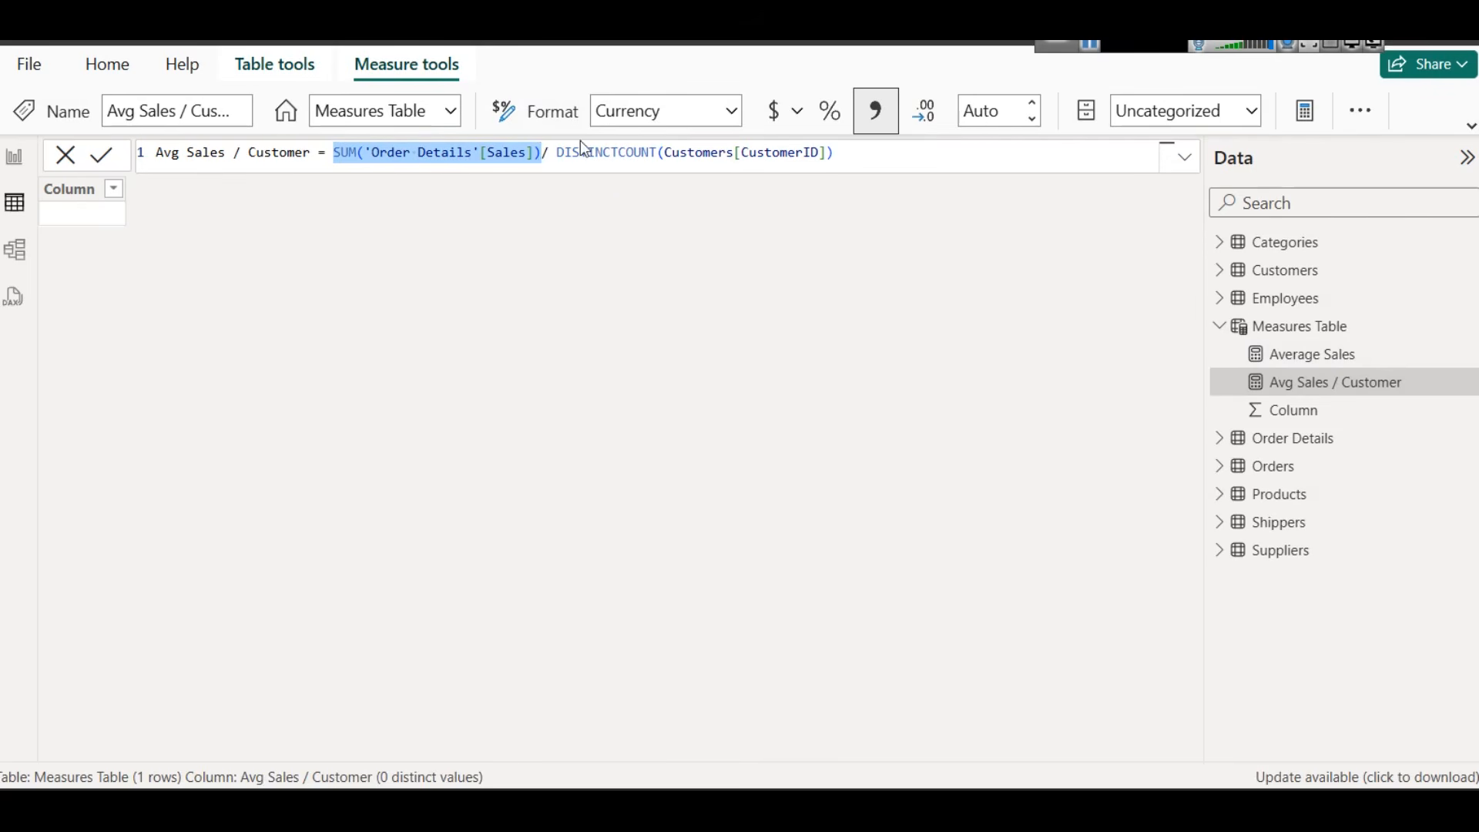
drag(548, 152, 873, 148)
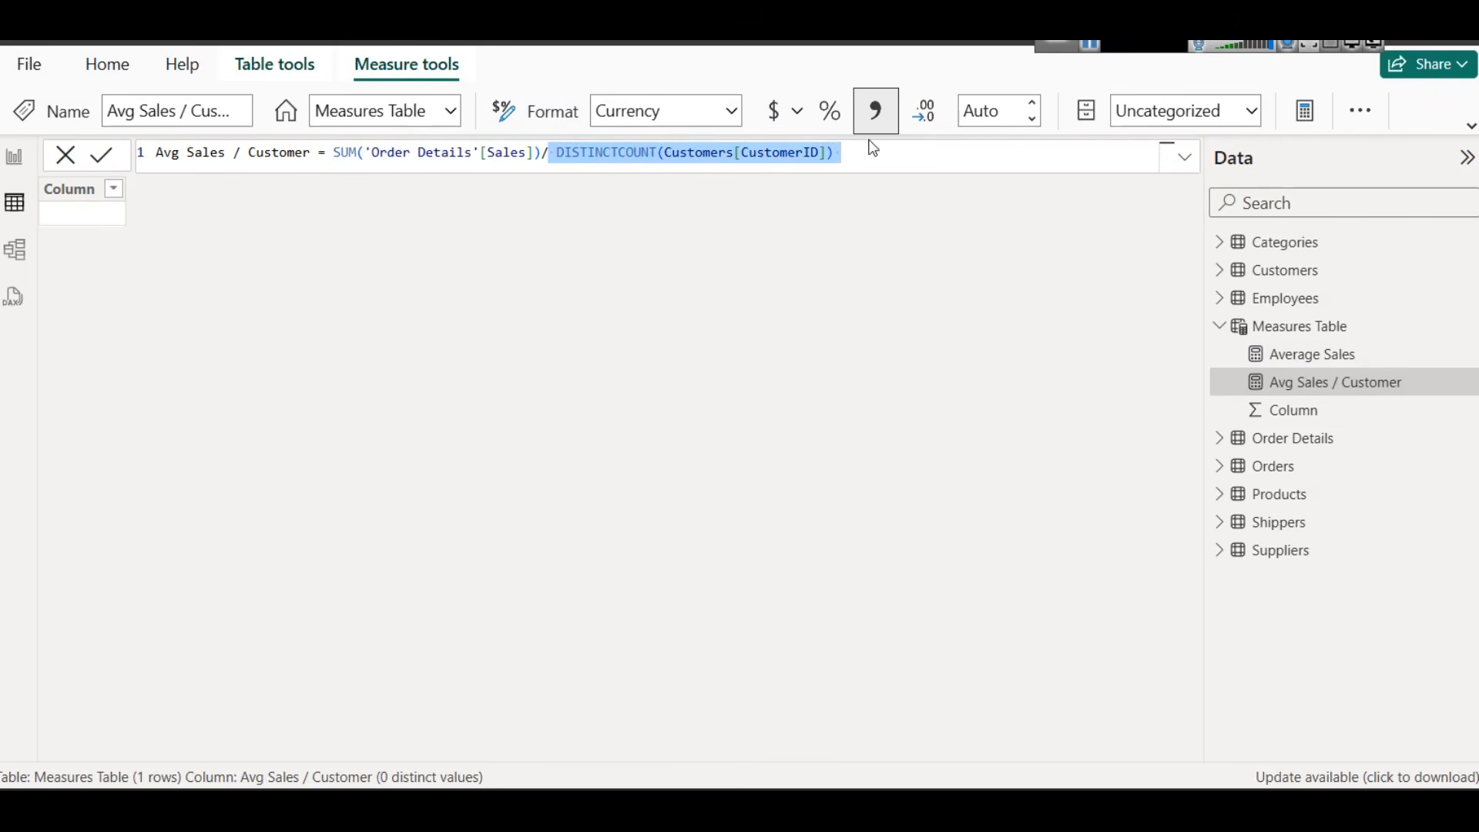
double_click(618, 150)
key(Right)
key(Right)
key(BackSpace)
text(()
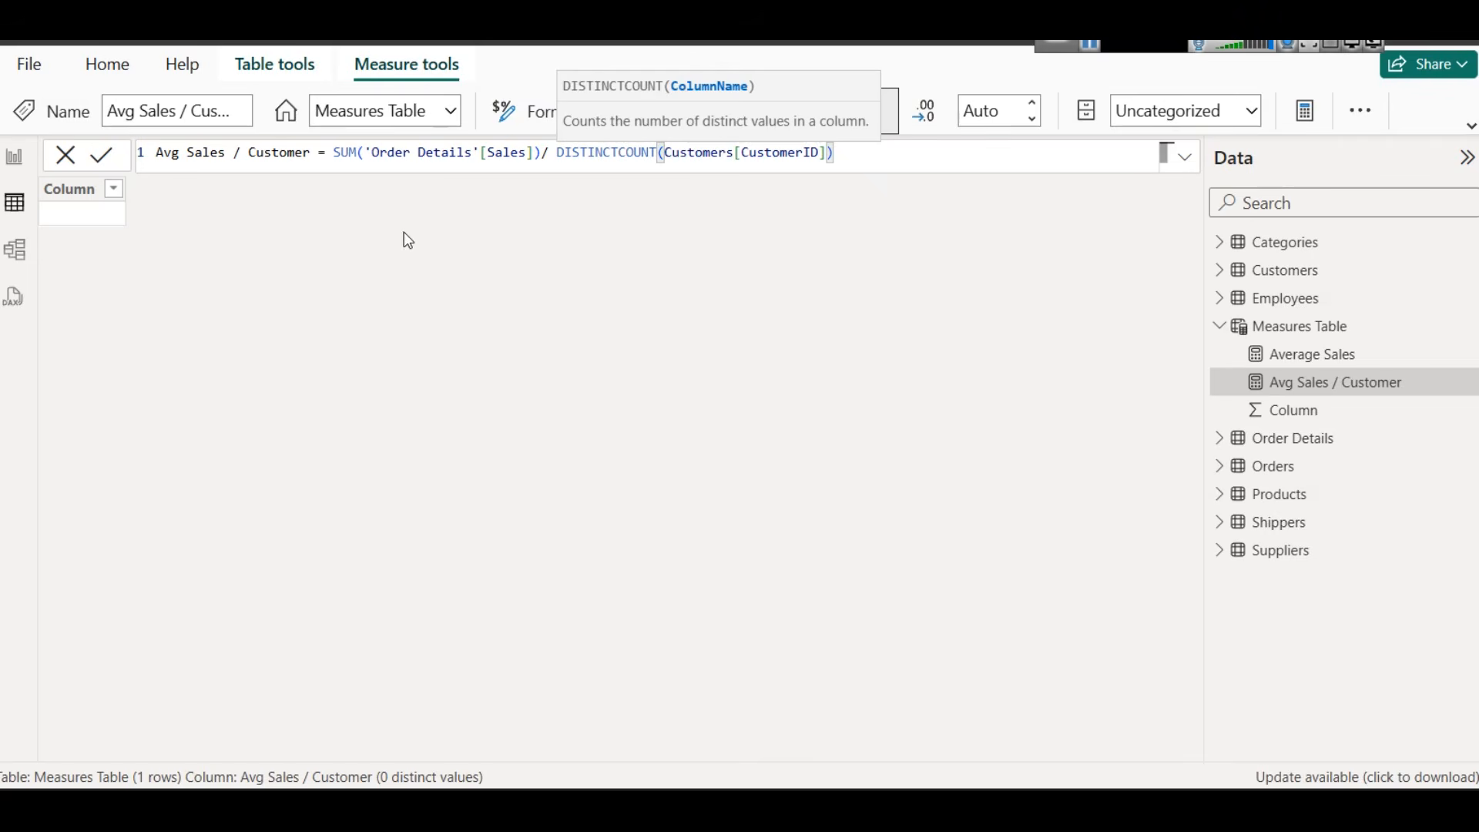
Check the CustomerID column in the Customers table against the Avg Sales / Customer measure's formula
click(1257, 280)
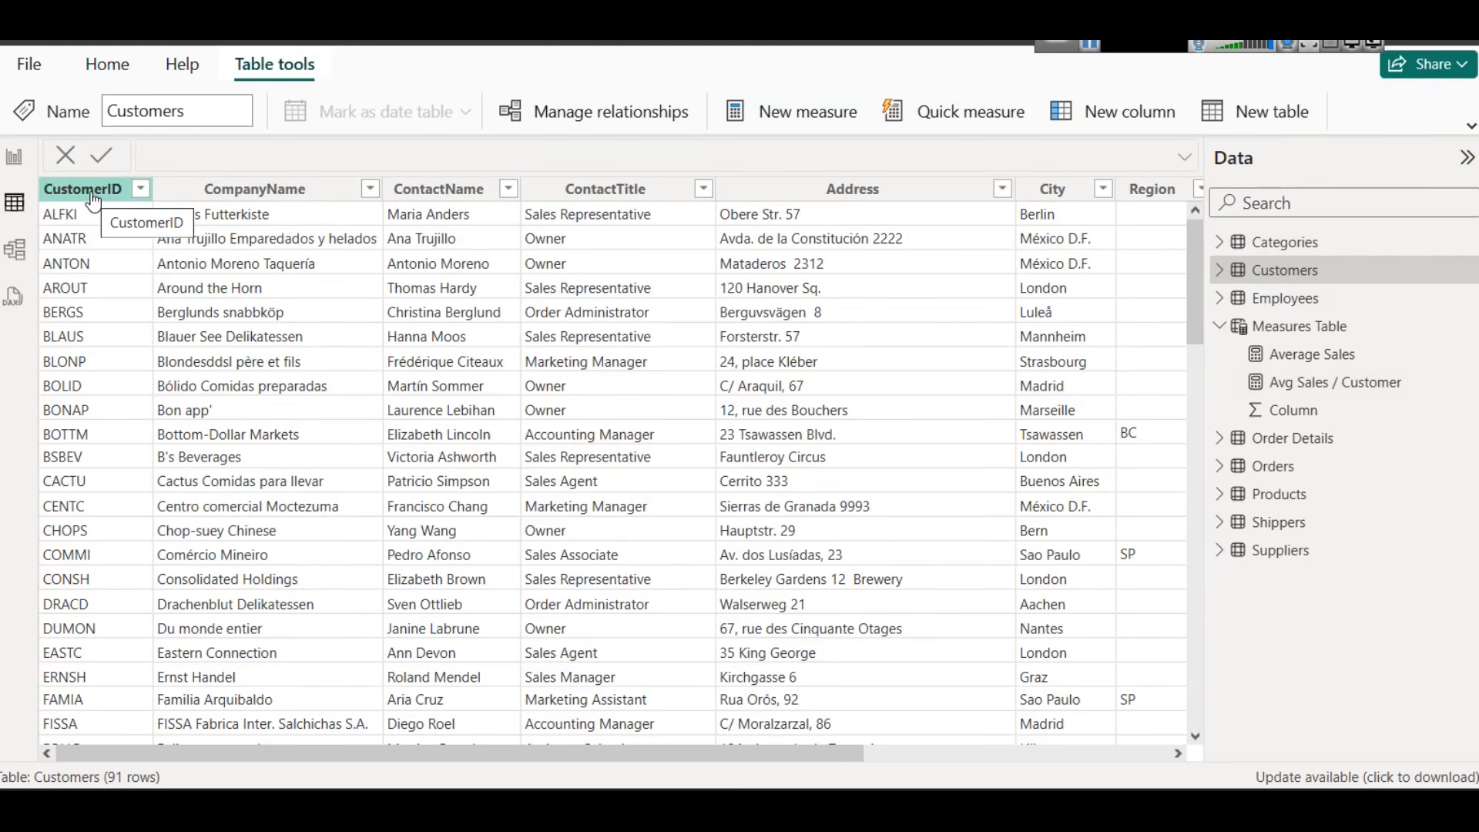
click(1324, 382)
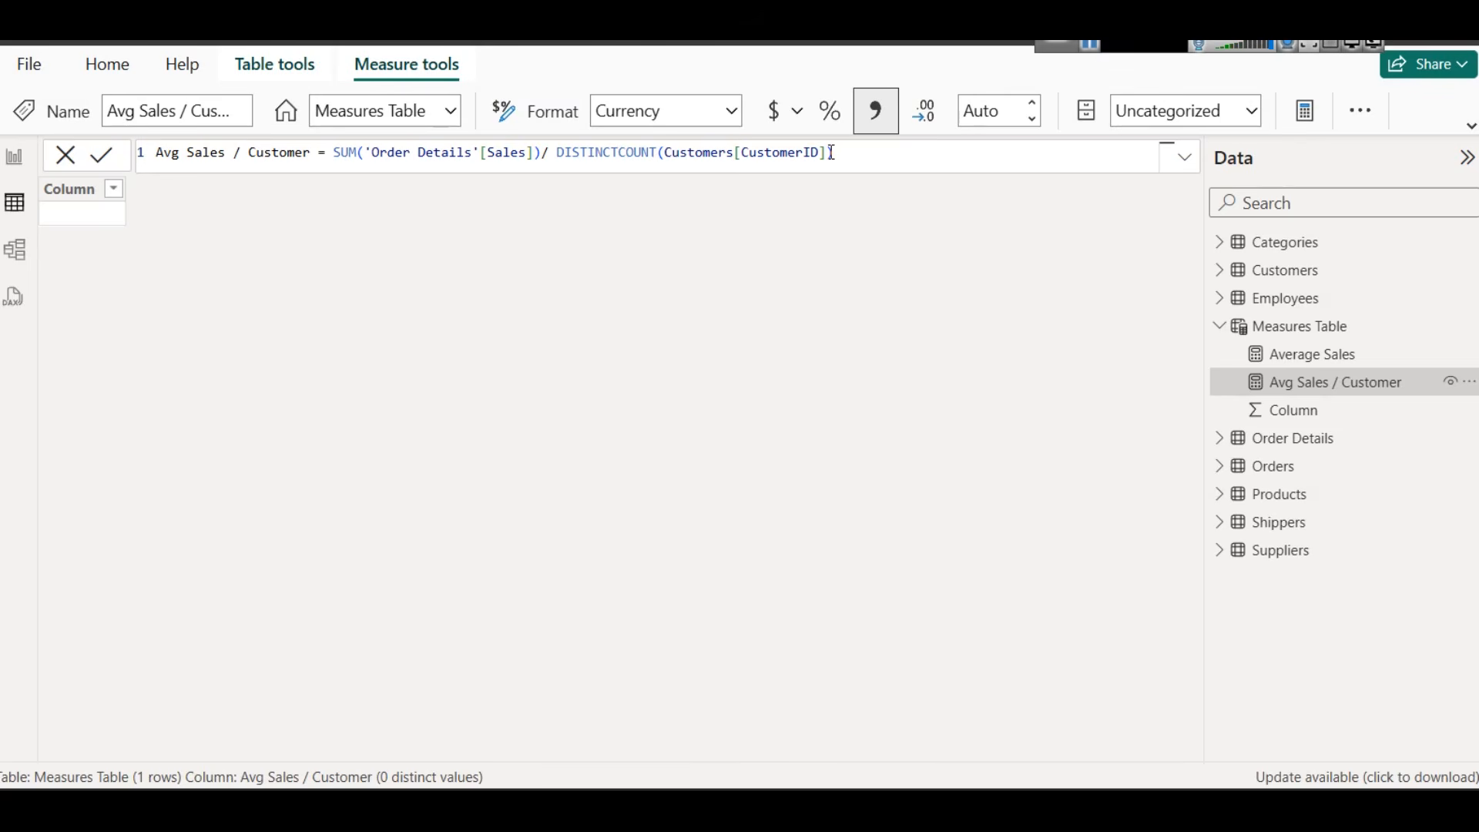
drag(533, 152, 379, 151)
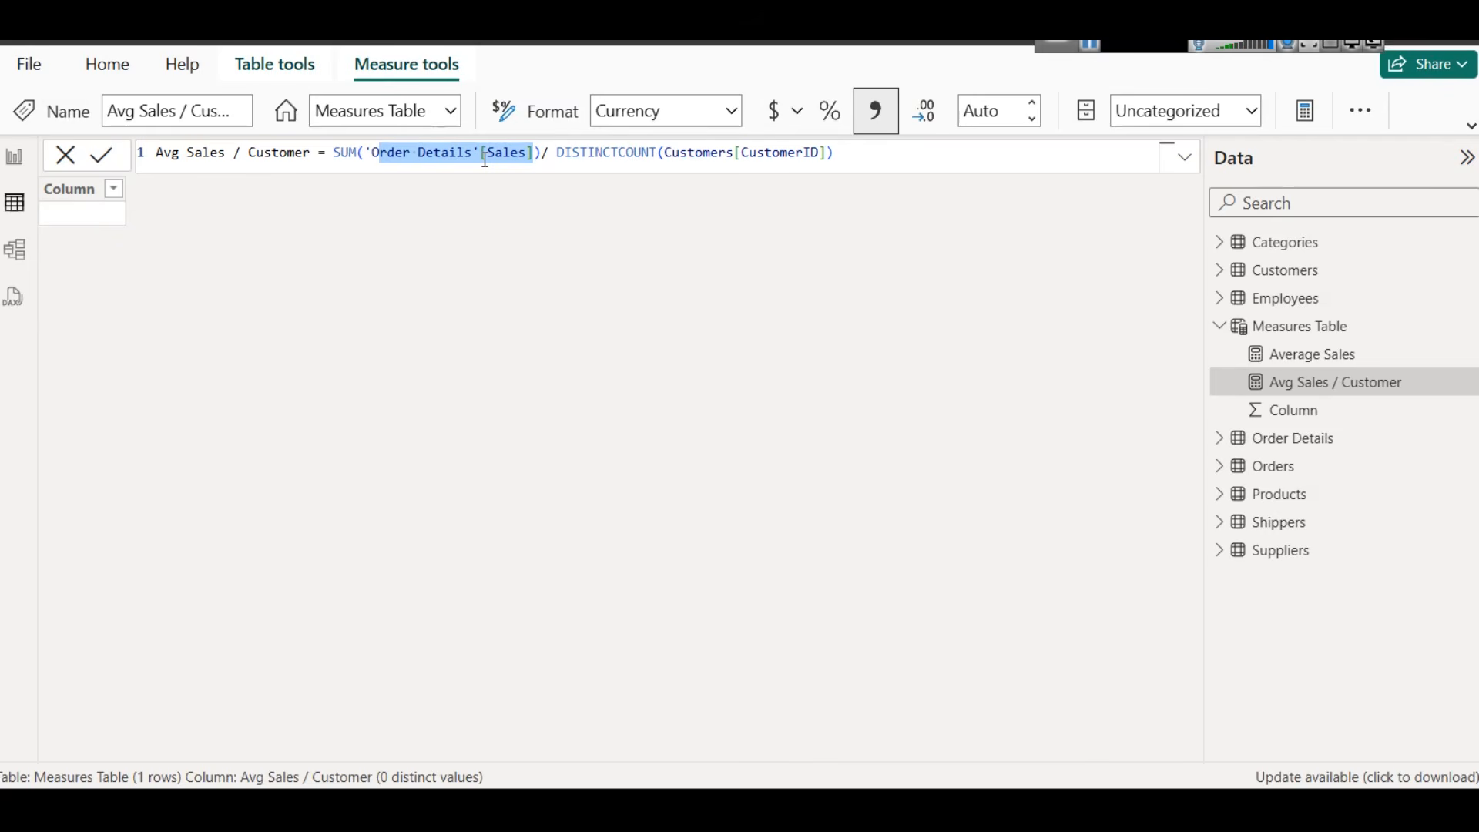
Return to the report view, collapse the Measures Table, and add a new blank report page
click(15, 158)
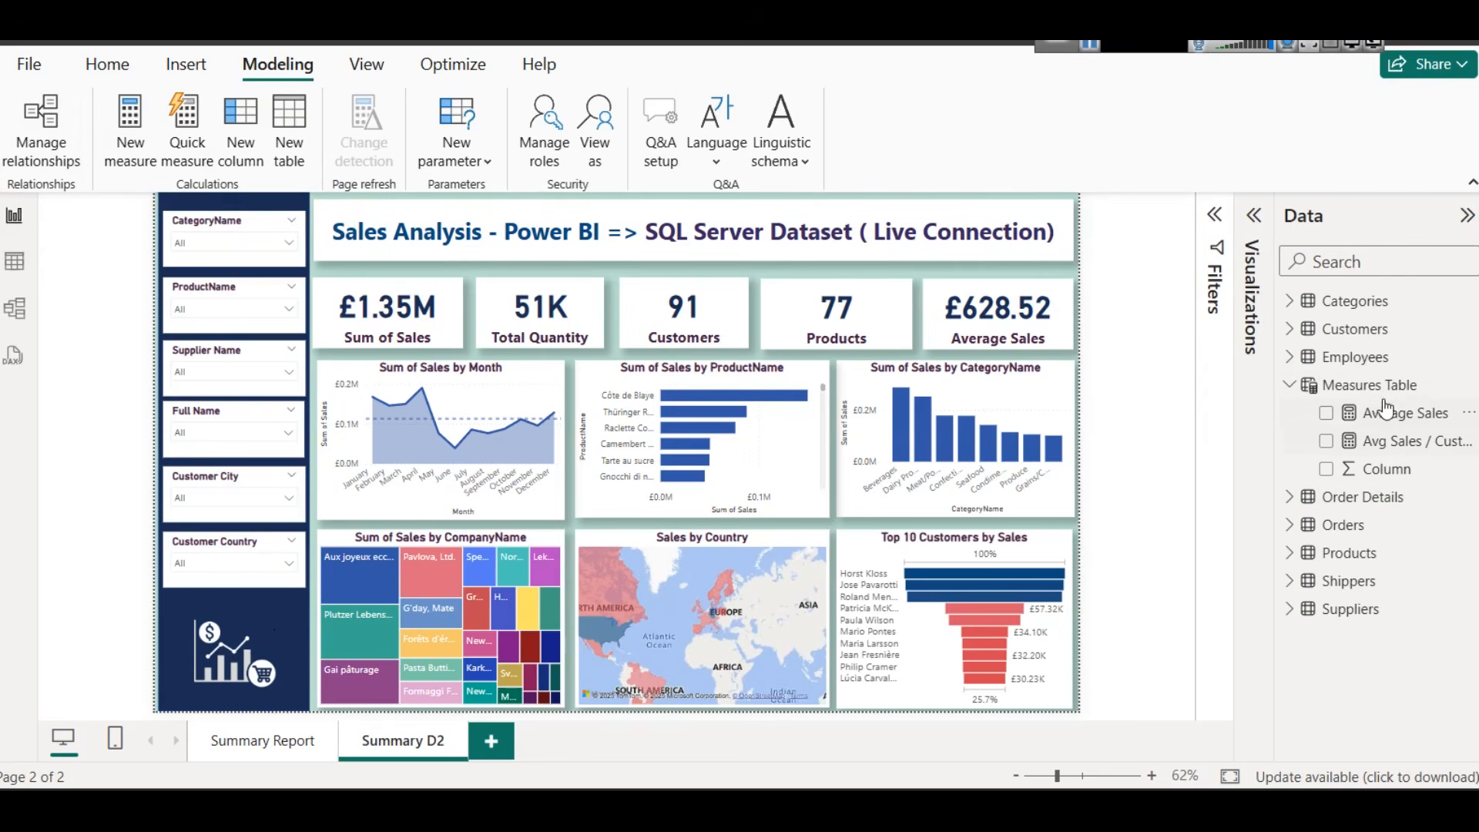
click(1294, 387)
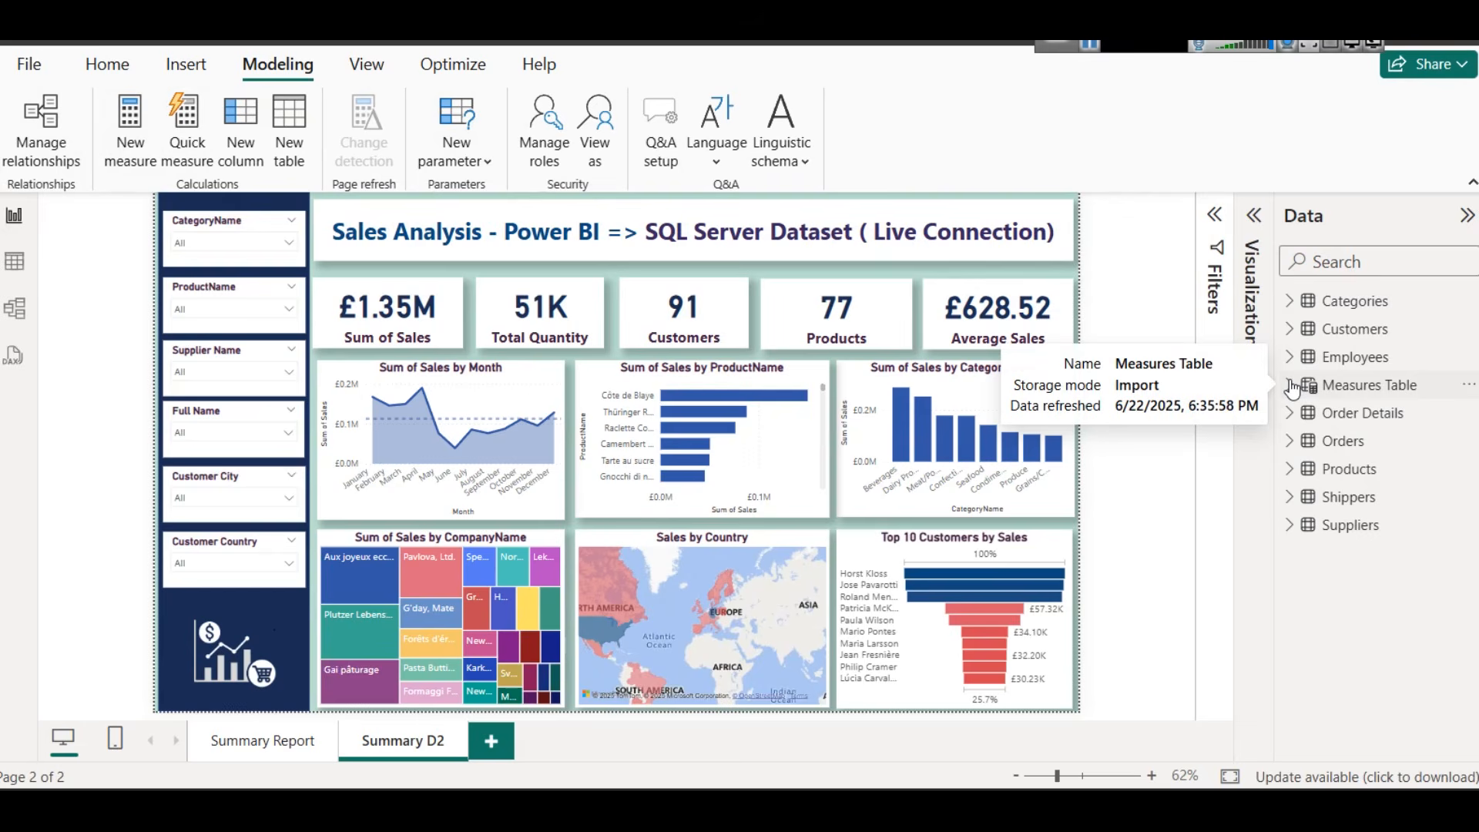
click(491, 741)
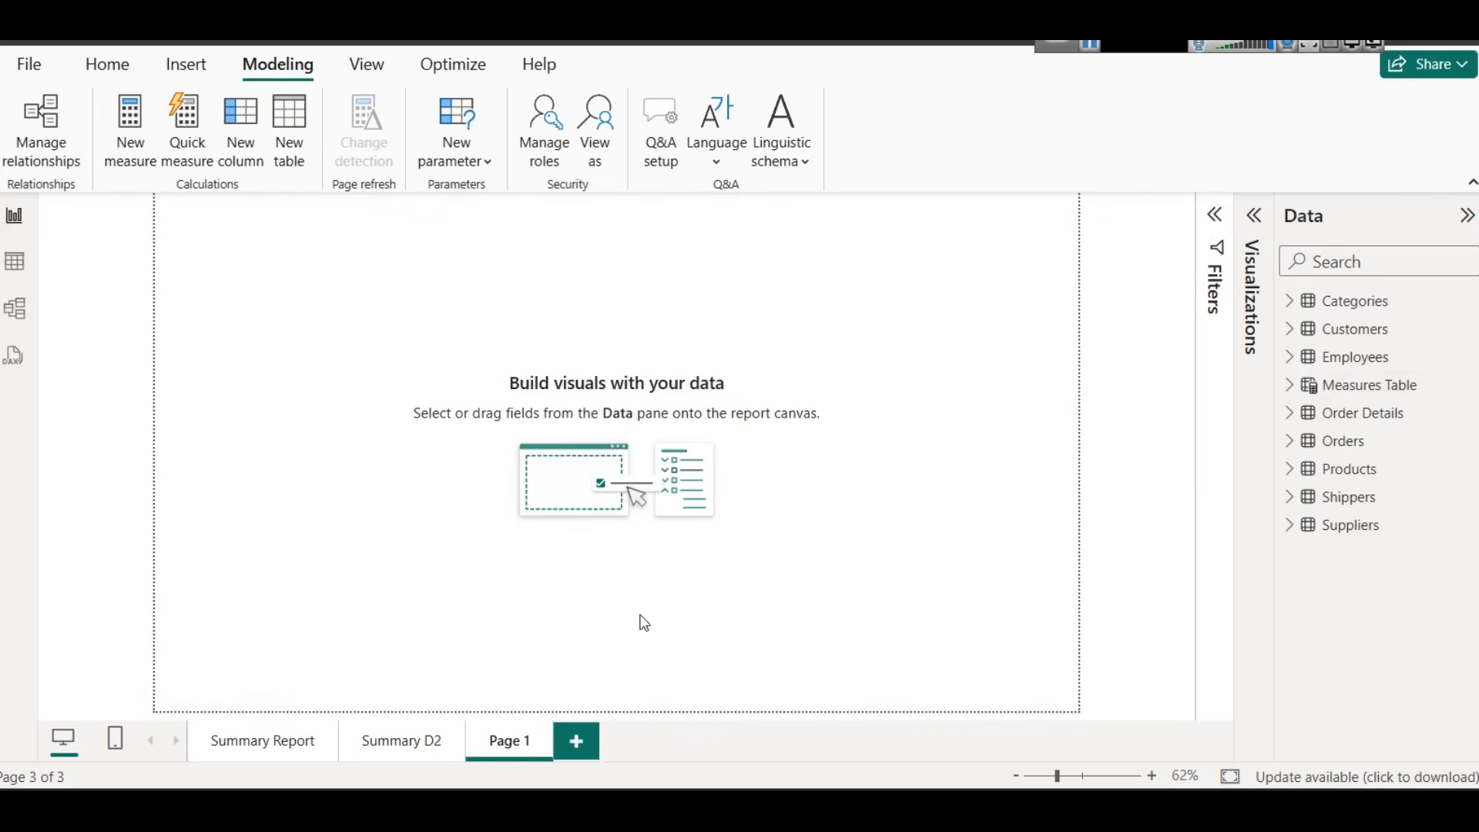
click(417, 759)
click(502, 257)
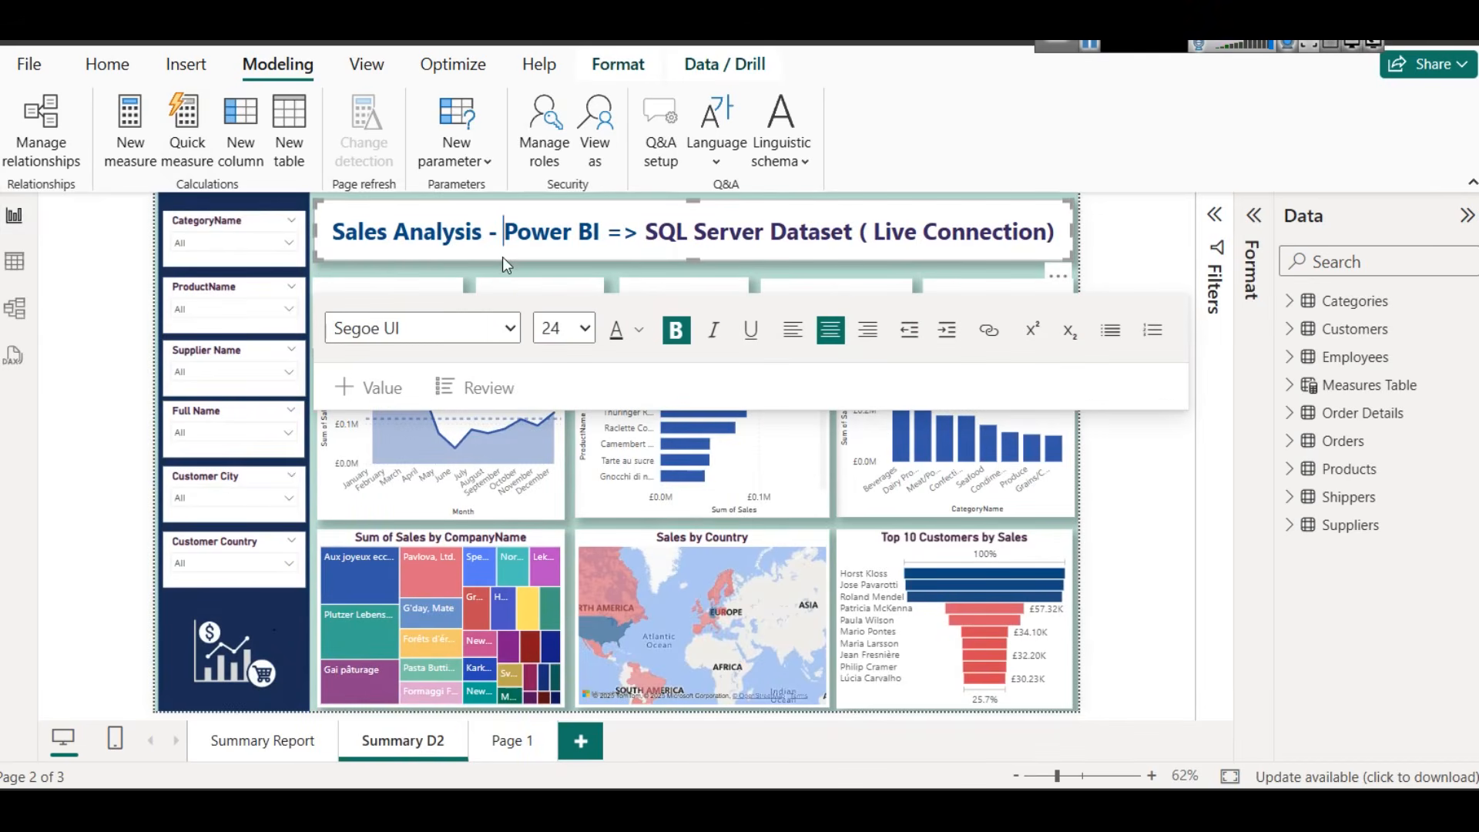
click(182, 66)
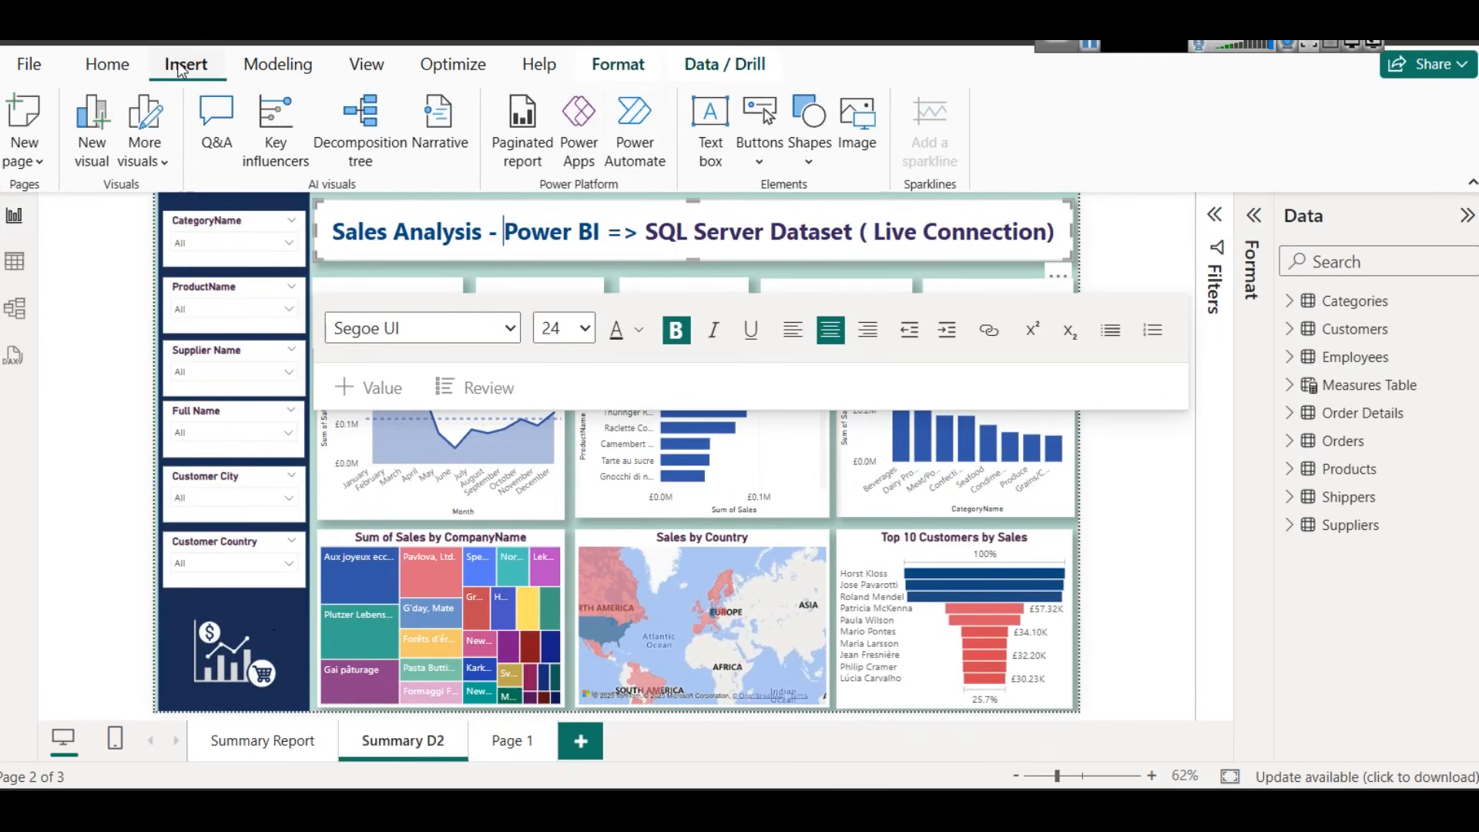
click(709, 127)
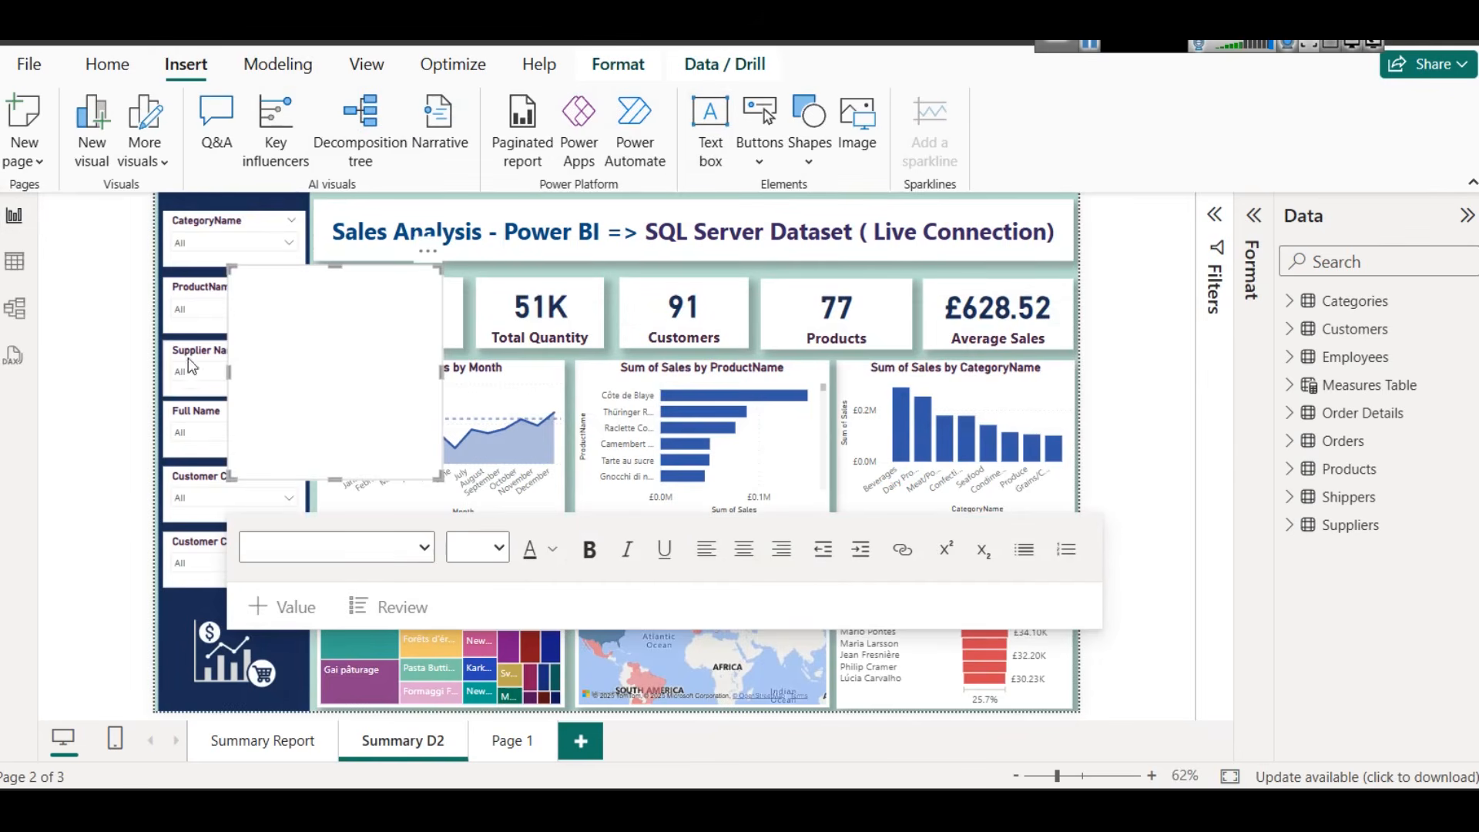
click(315, 325)
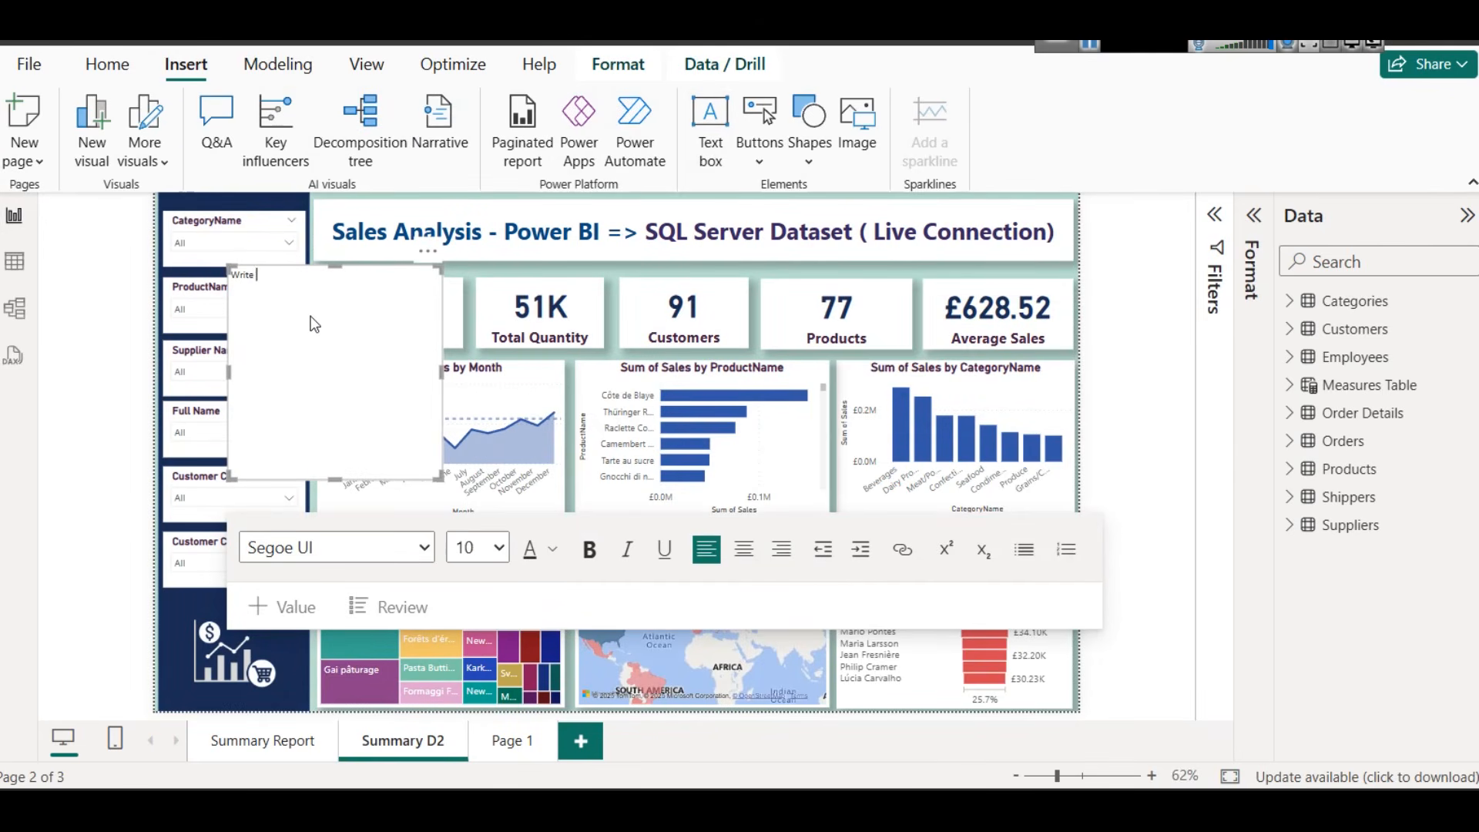
text(Write YOur)
key(ctrl+a)
key(BackSpace)
text(Sales)
key(ctrl+a)
key(BackSpace)
text(Tranding)
key(ctrl+a)
click(427, 251)
click(463, 278)
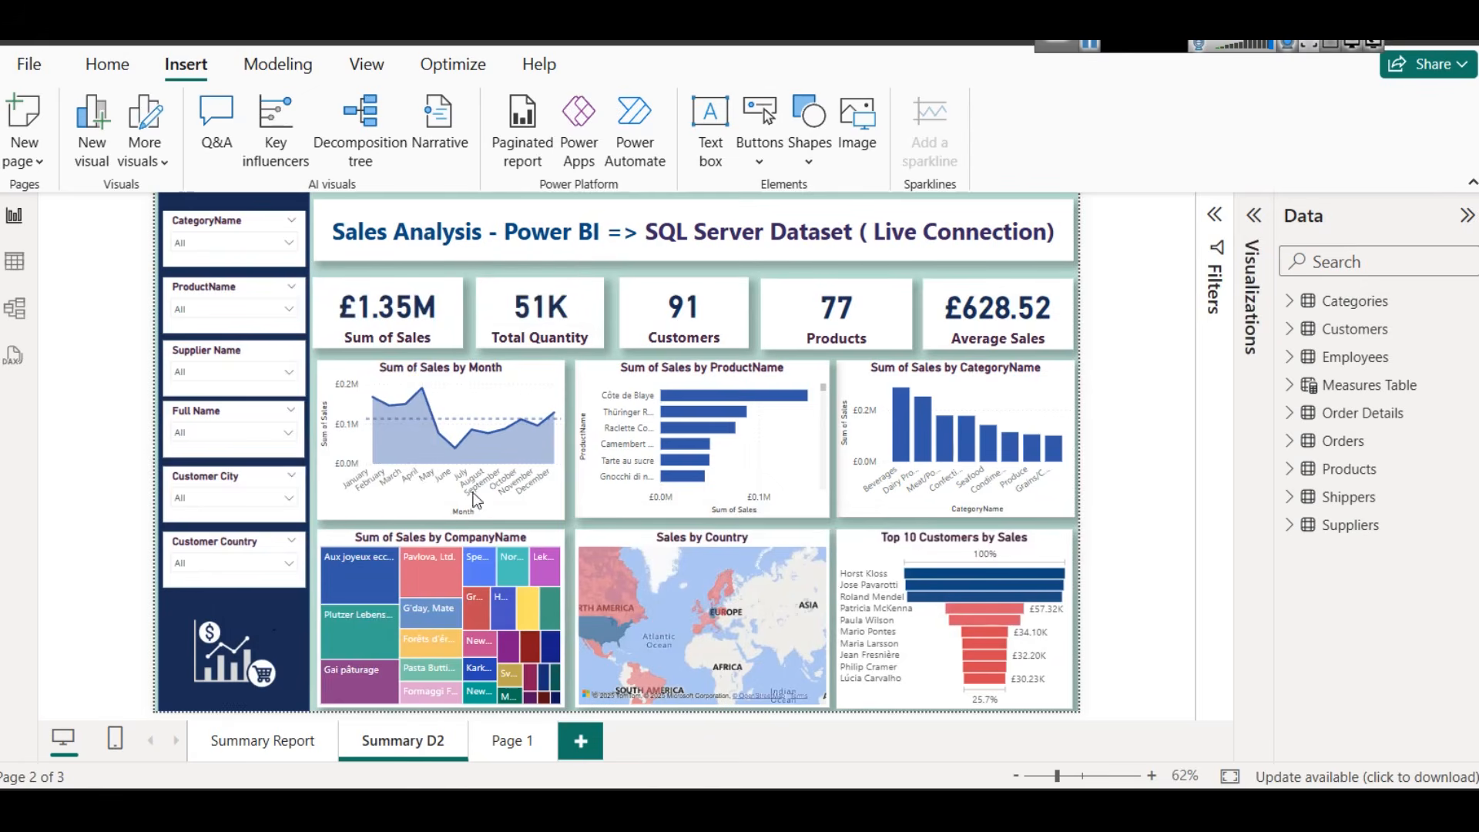
Insert a text box on the blank Page 1 with the text "Trading Company Sales Analysis"
click(518, 743)
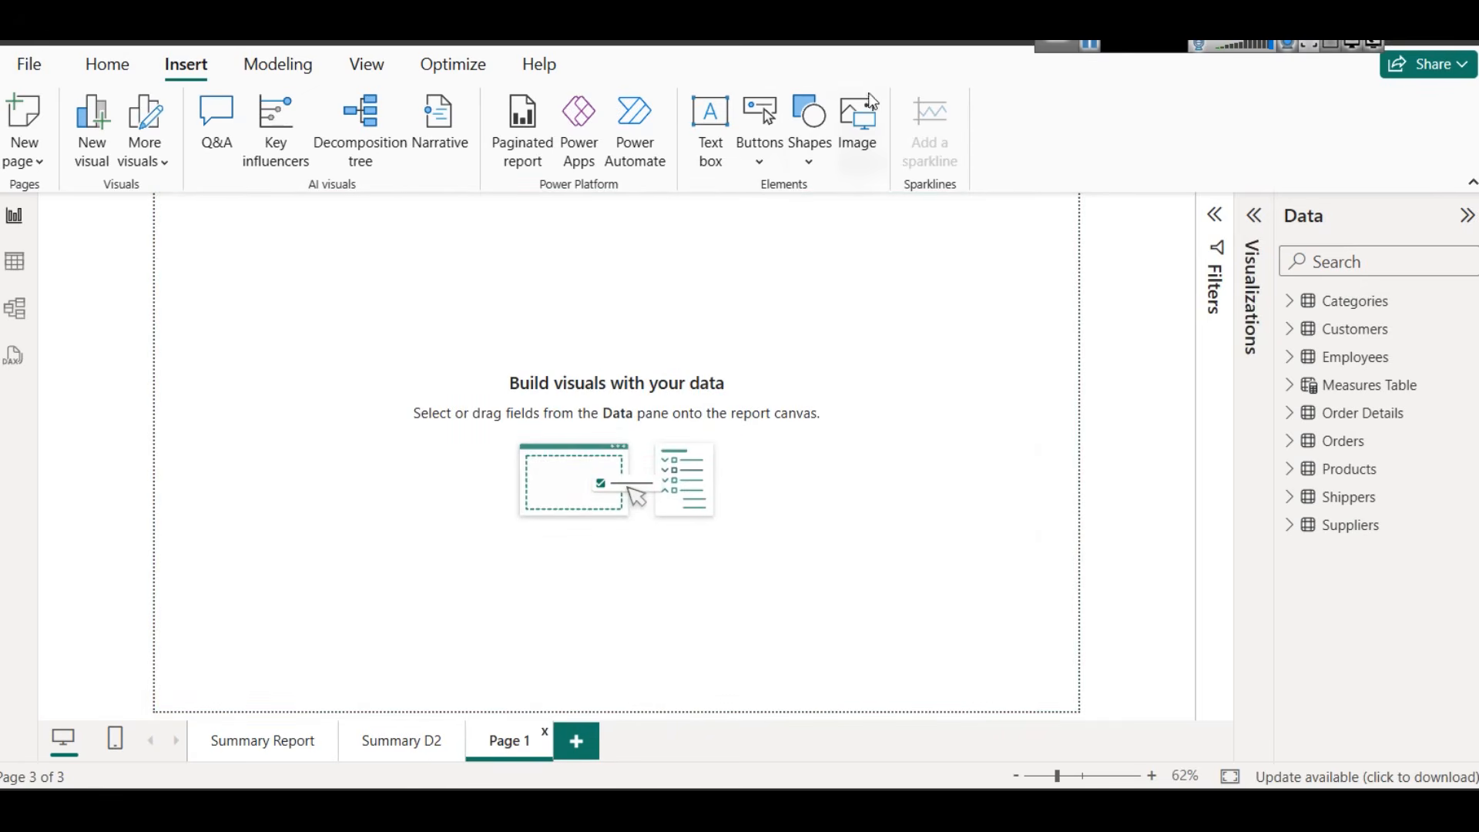
click(706, 131)
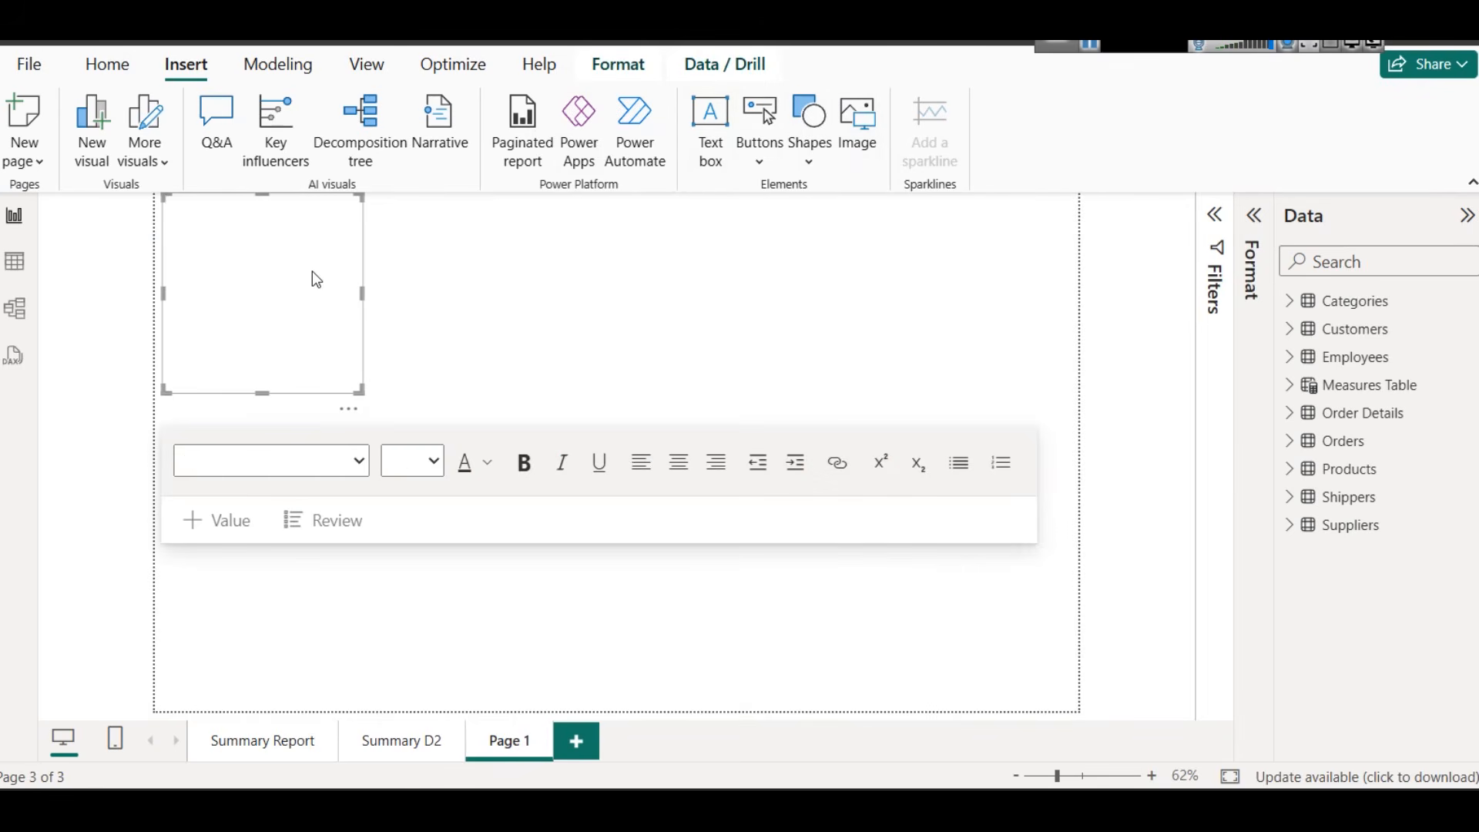
text(Tradig)
key(BackSpace)
text(ng Company)
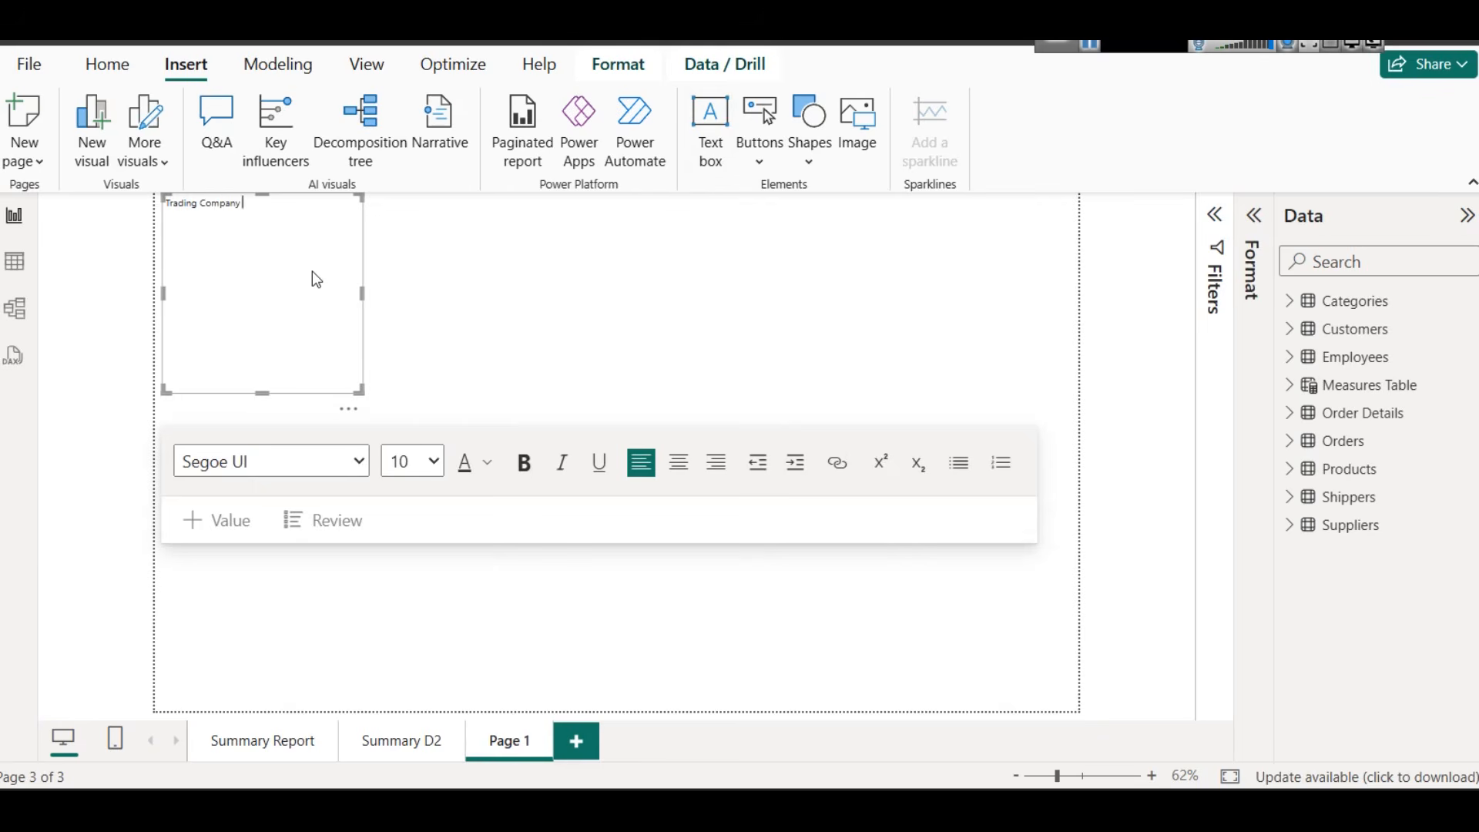
text( Sales Analysis)
Reshape the title text box into a low, wide banner near the upper edge of the page, starting at its left margin
drag(262, 196, 262, 212)
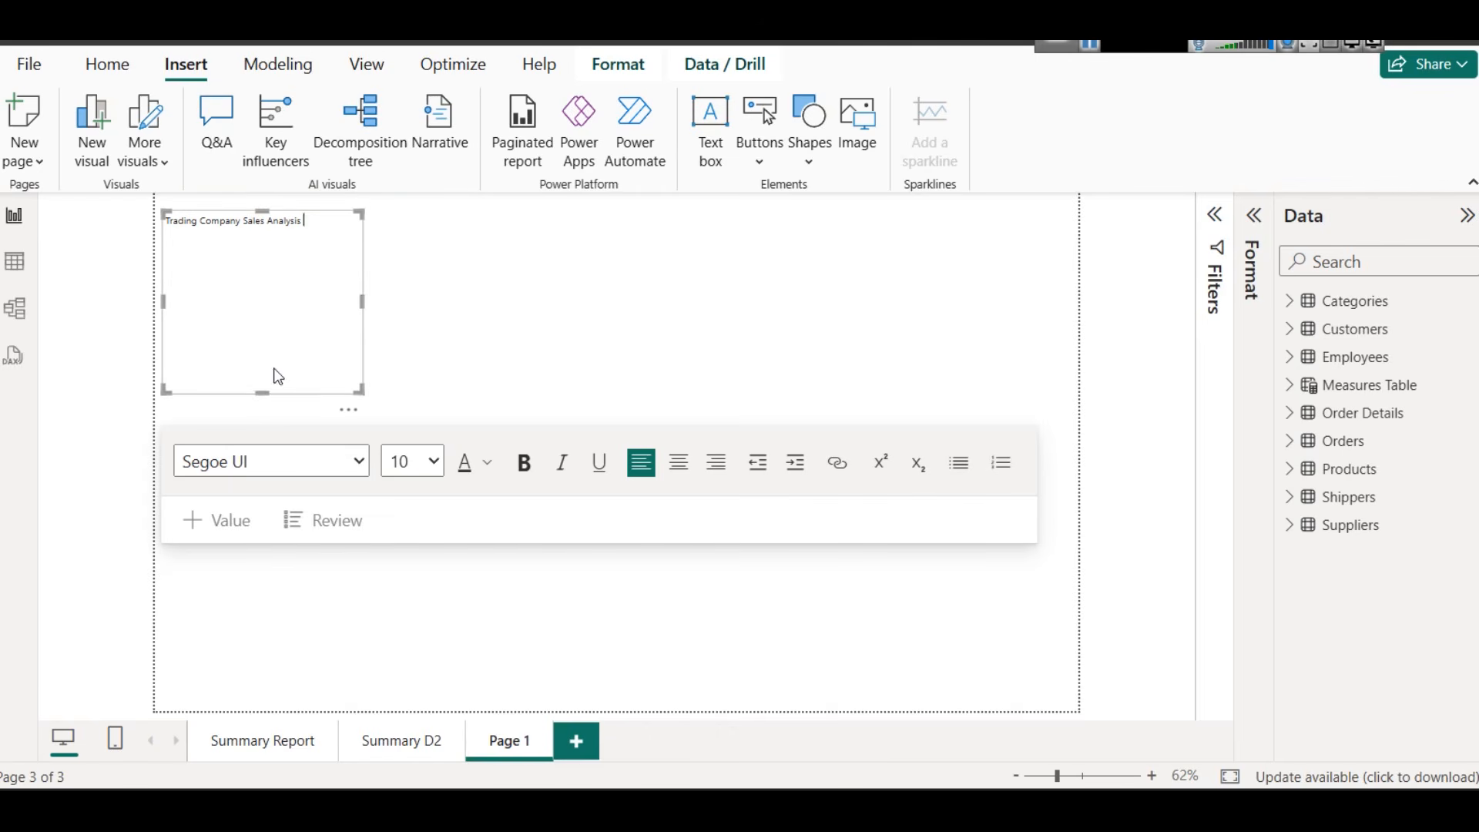
drag(261, 391, 264, 253)
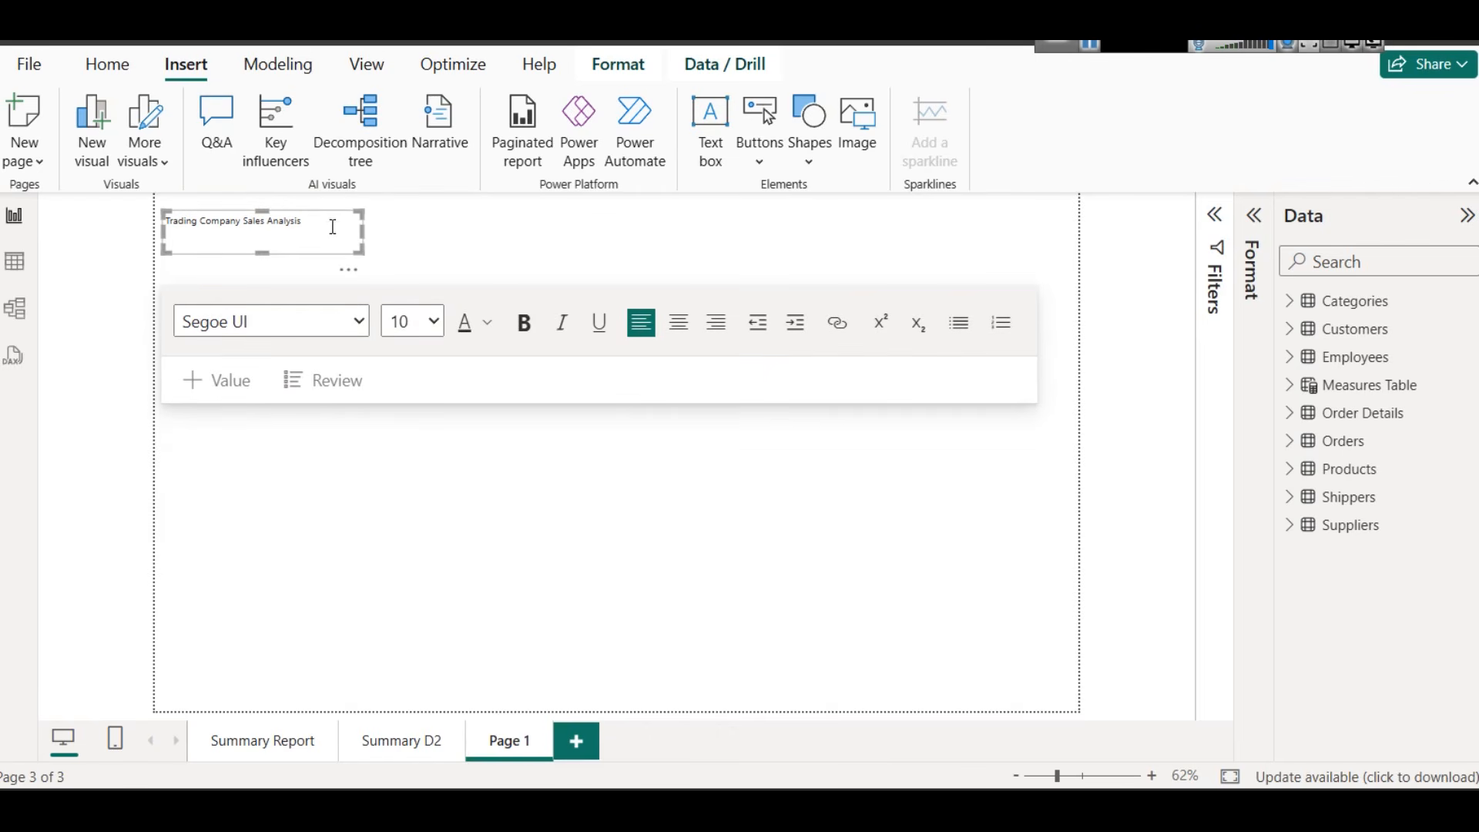
drag(333, 221, 959, 239)
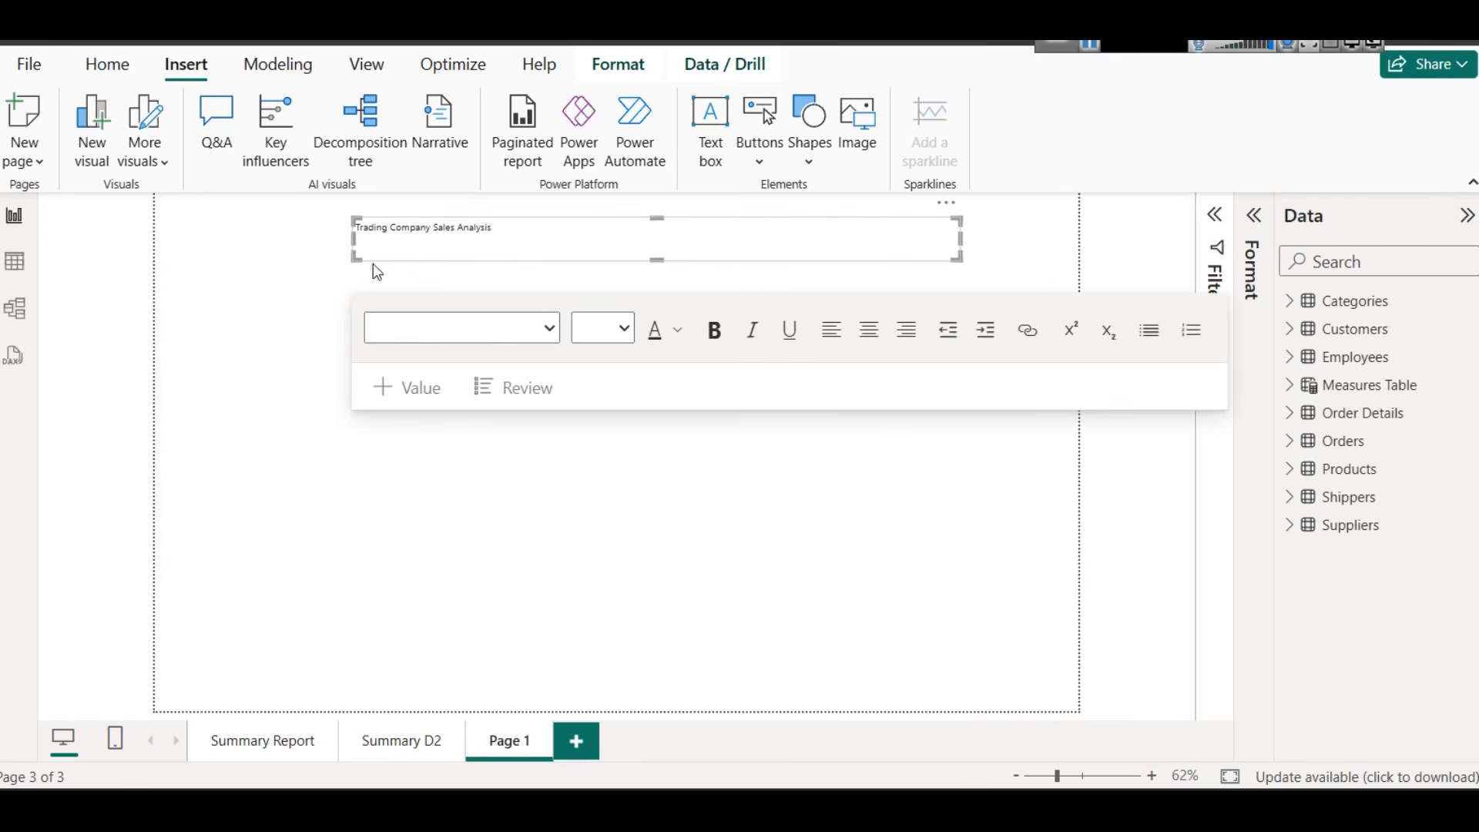
drag(356, 237, 168, 224)
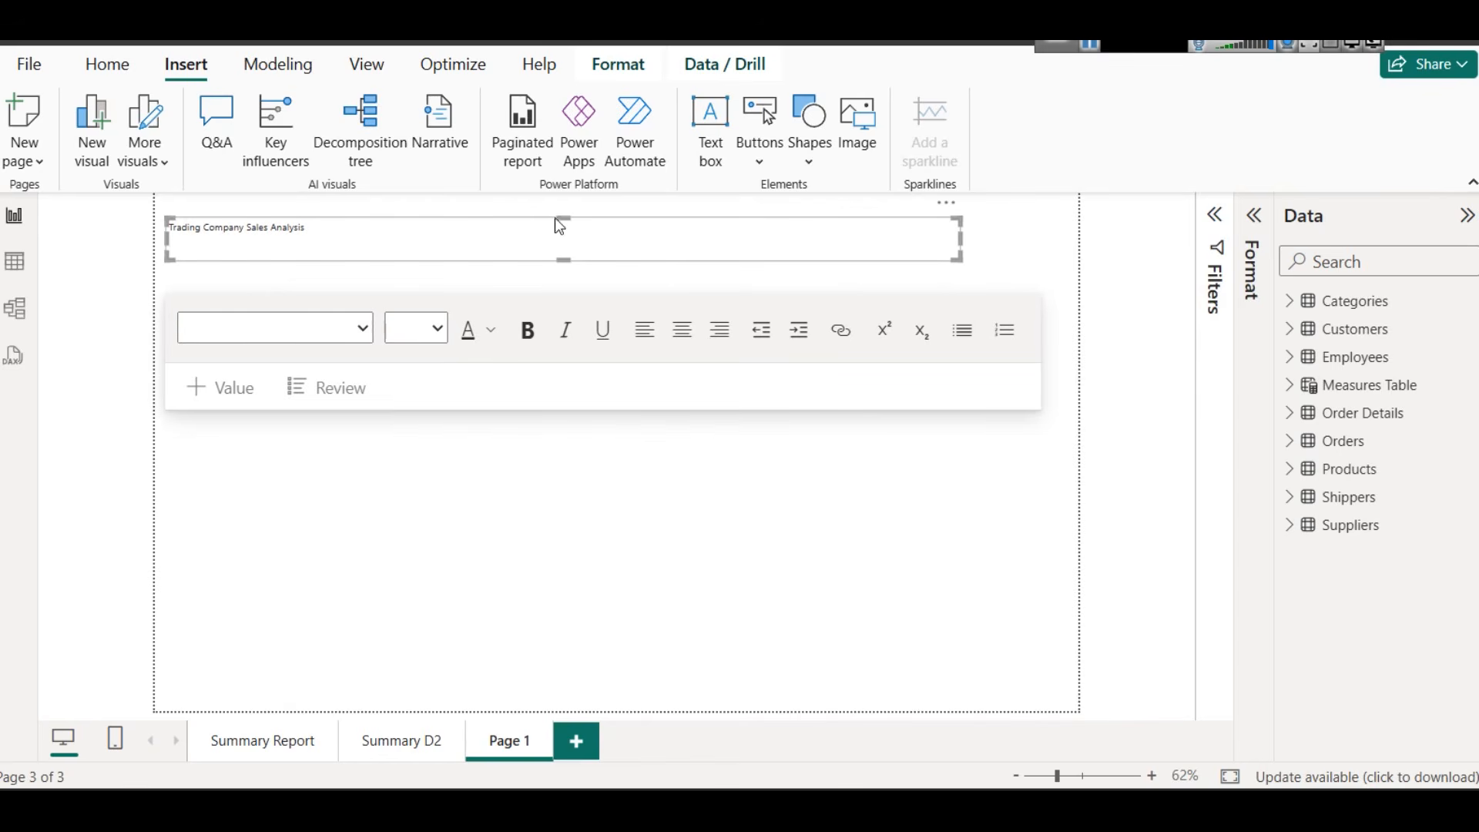
drag(558, 220, 564, 208)
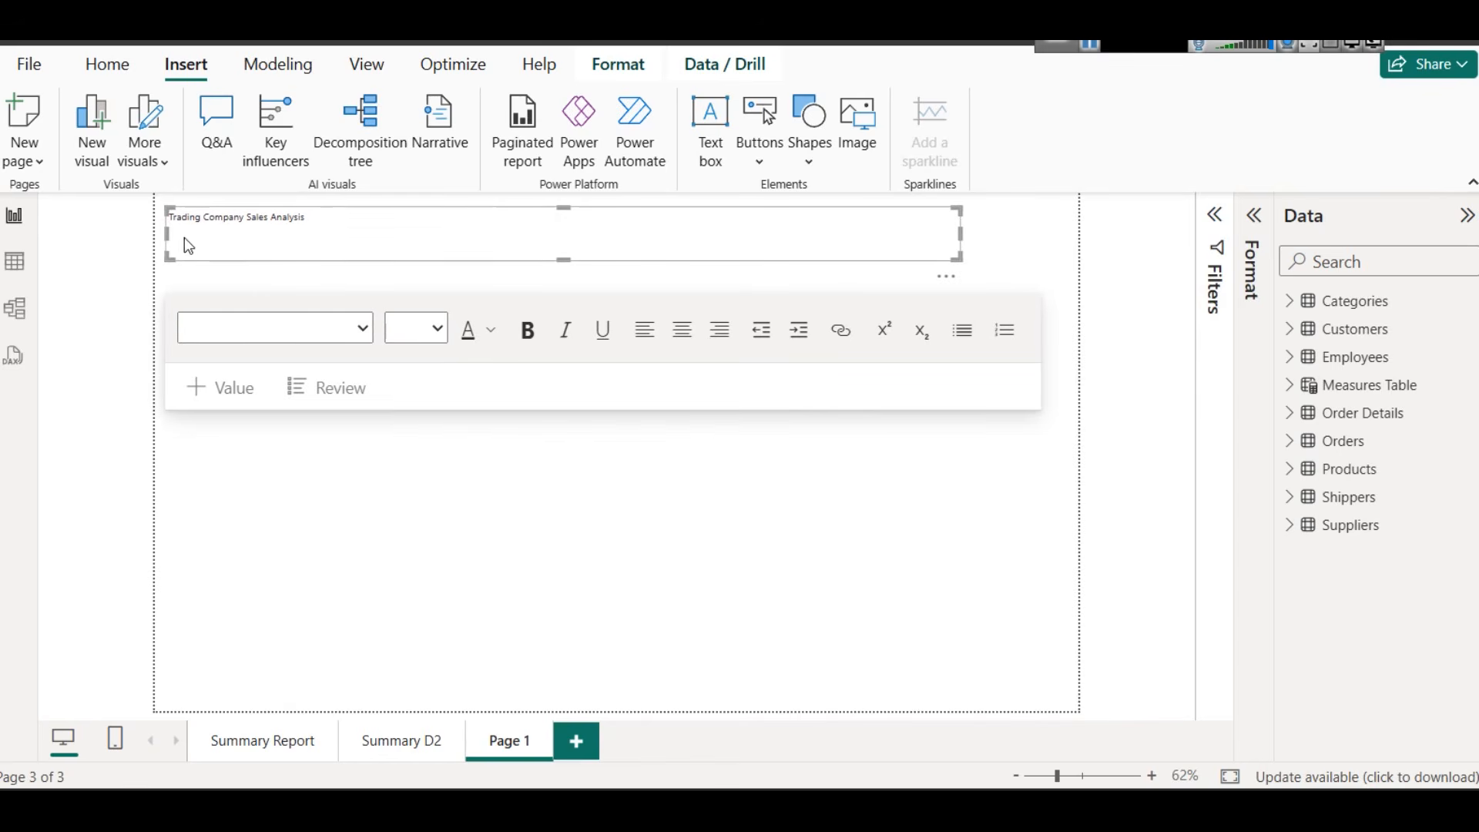
Resize the title text box by bringing its left edge inward and extending its right edge close to the page's right margin
drag(168, 233, 287, 226)
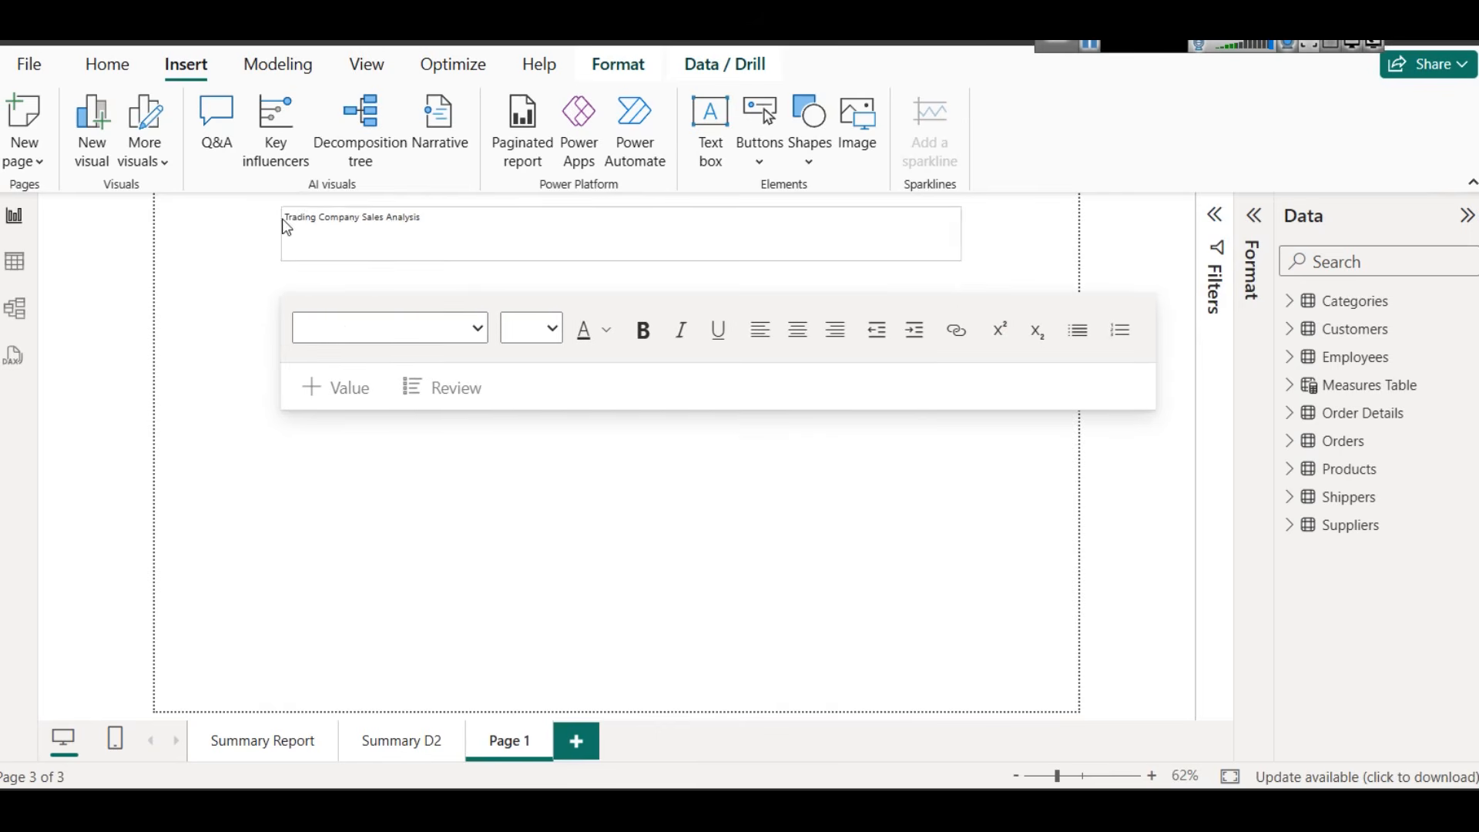
drag(963, 231, 1077, 234)
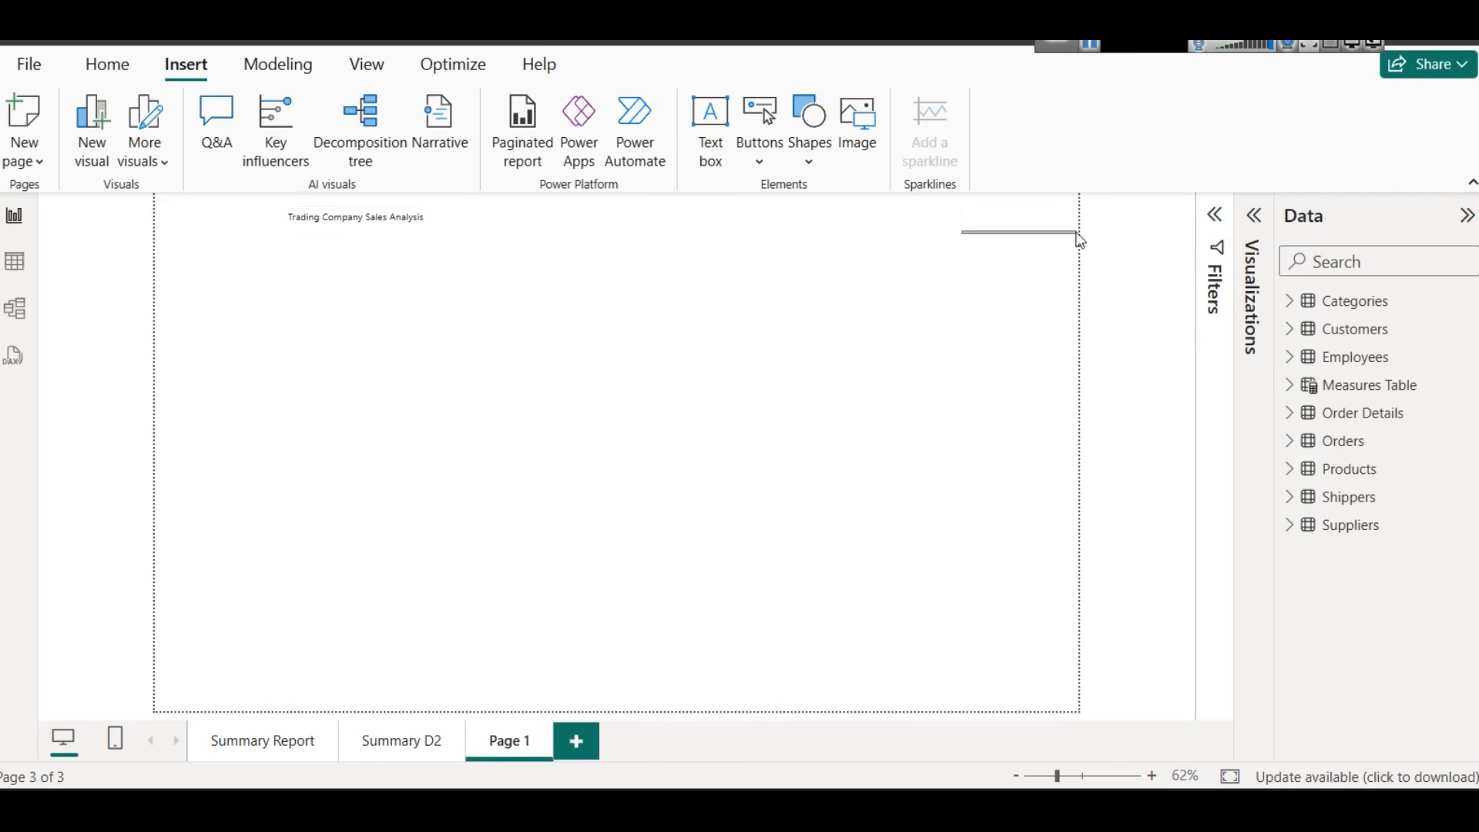
click(661, 248)
drag(983, 239, 1044, 231)
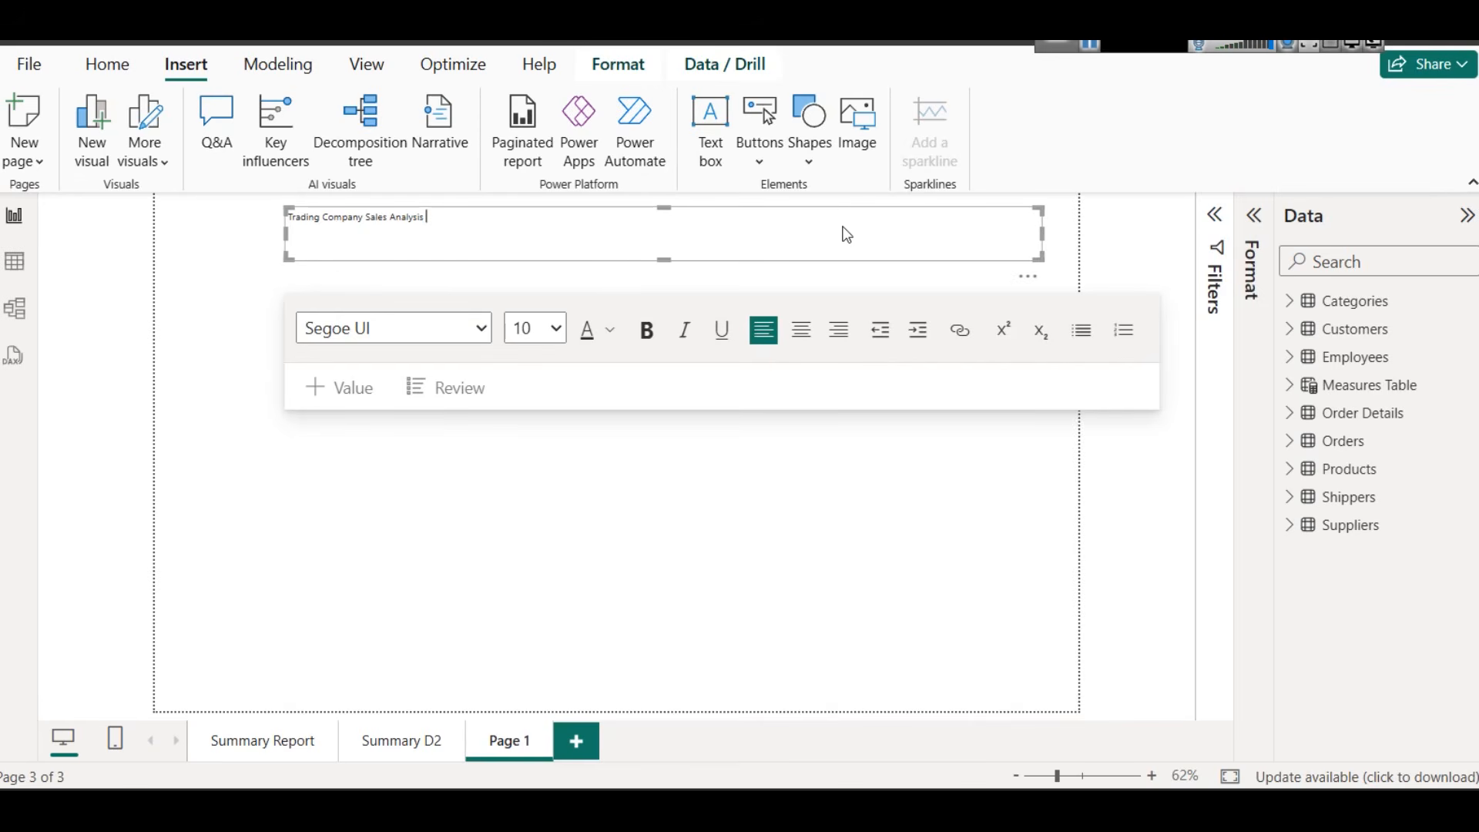
Format the whole title text as 28-point bold and centre it in the text box
key(ctrl+a)
click(524, 328)
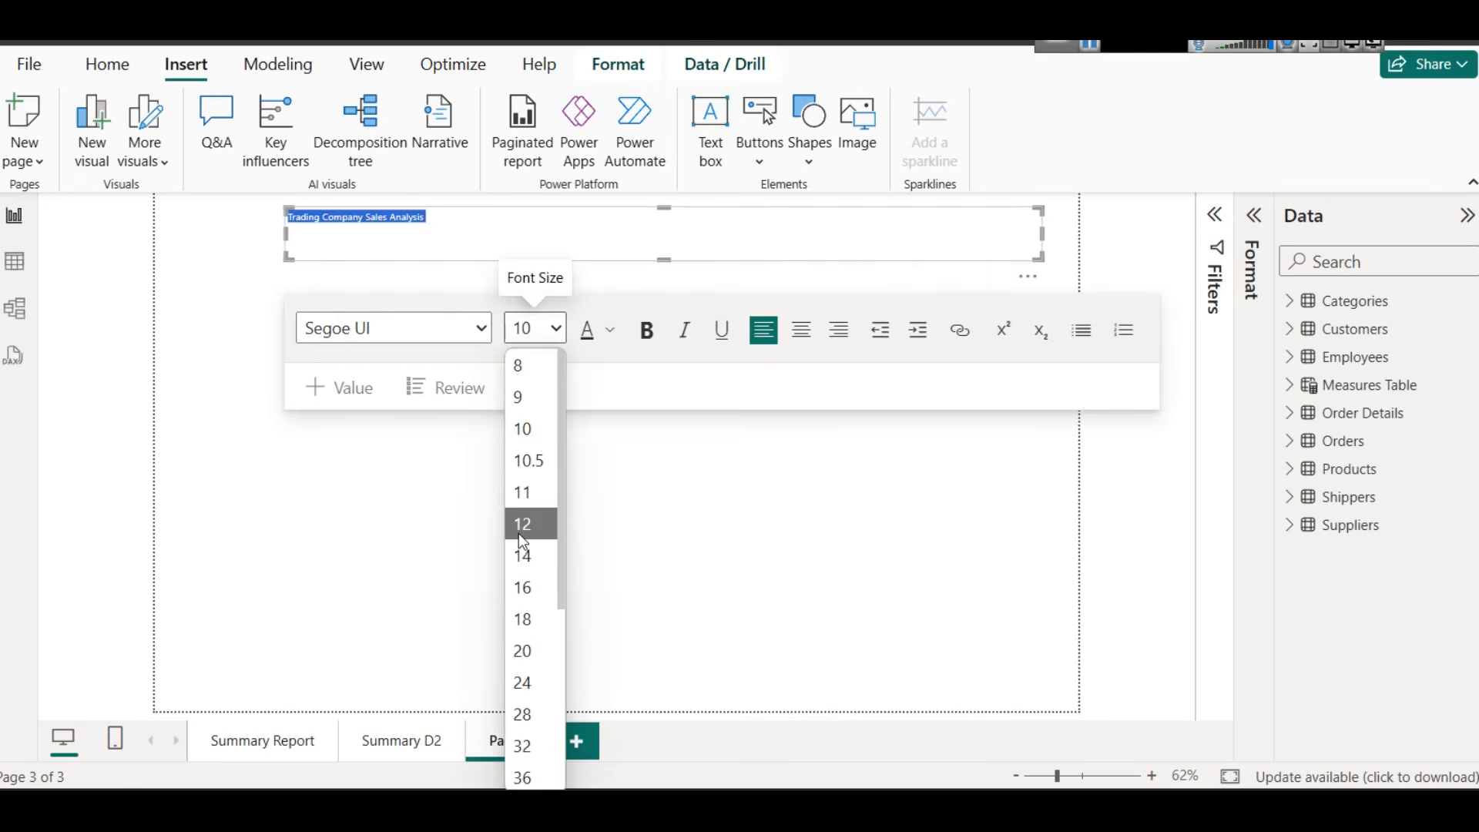
click(548, 729)
click(648, 330)
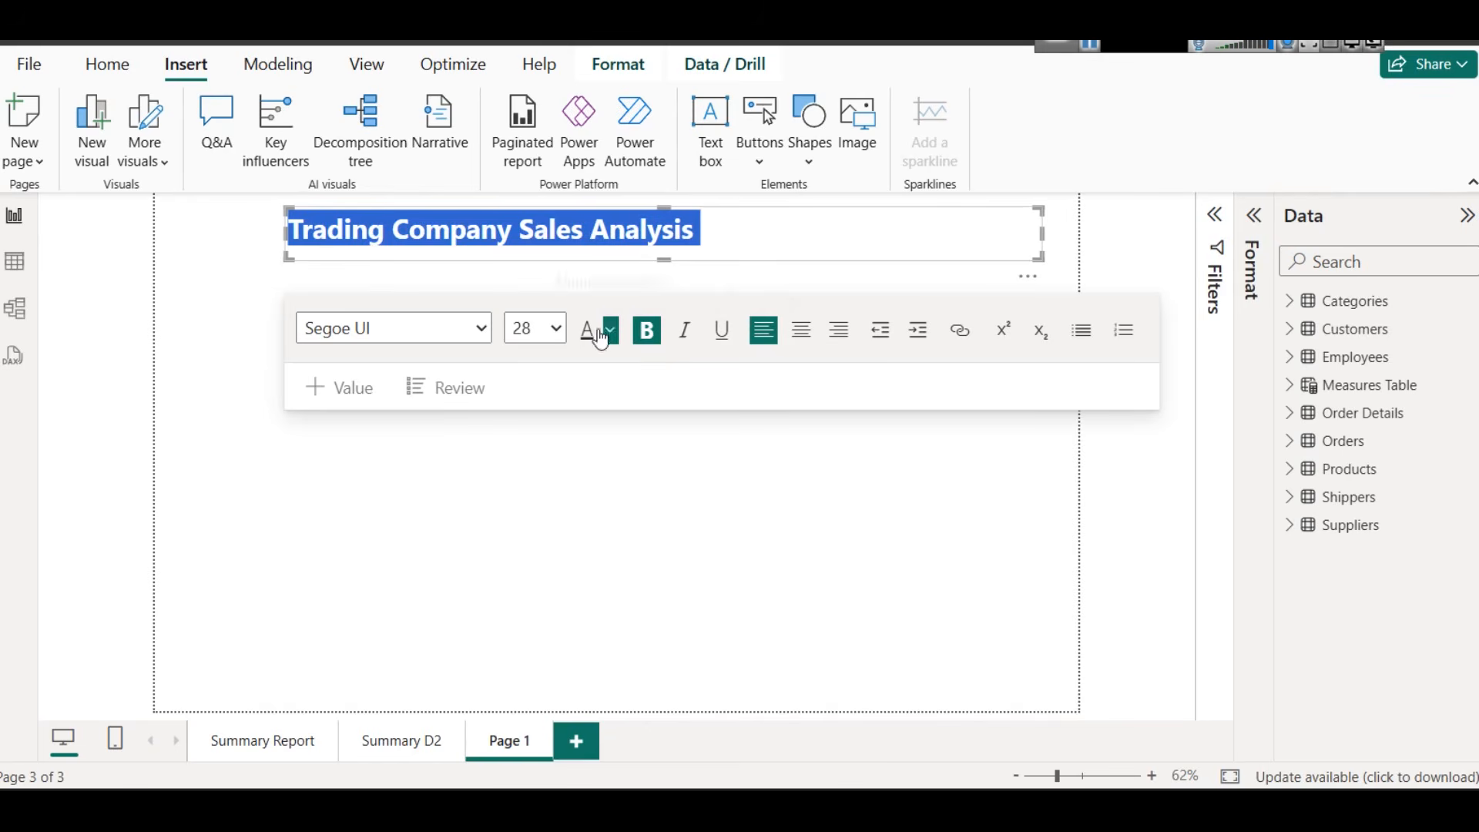
click(799, 336)
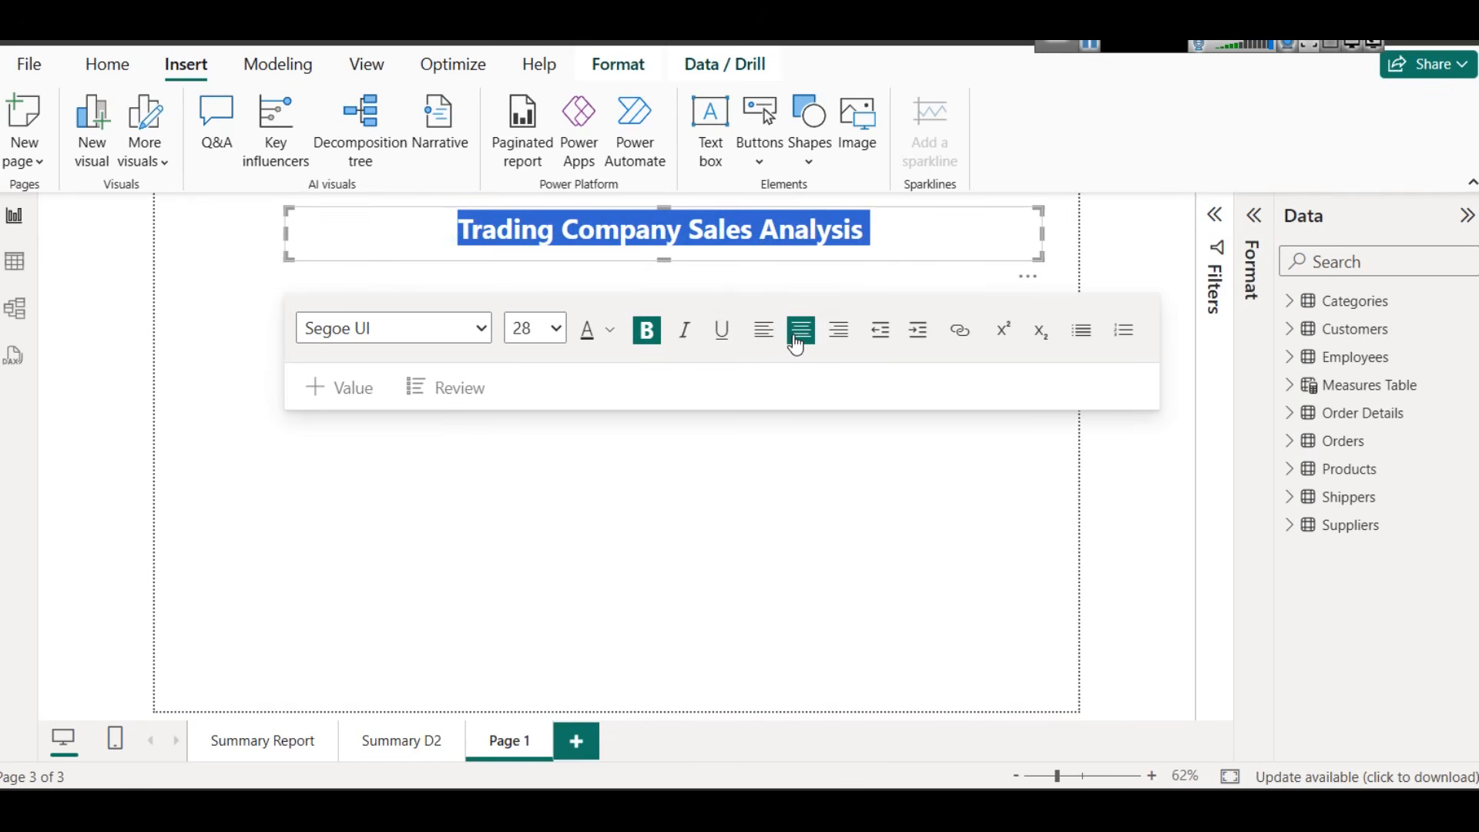
Colour the title text with the darkest shade of the theme's navy blue
click(610, 330)
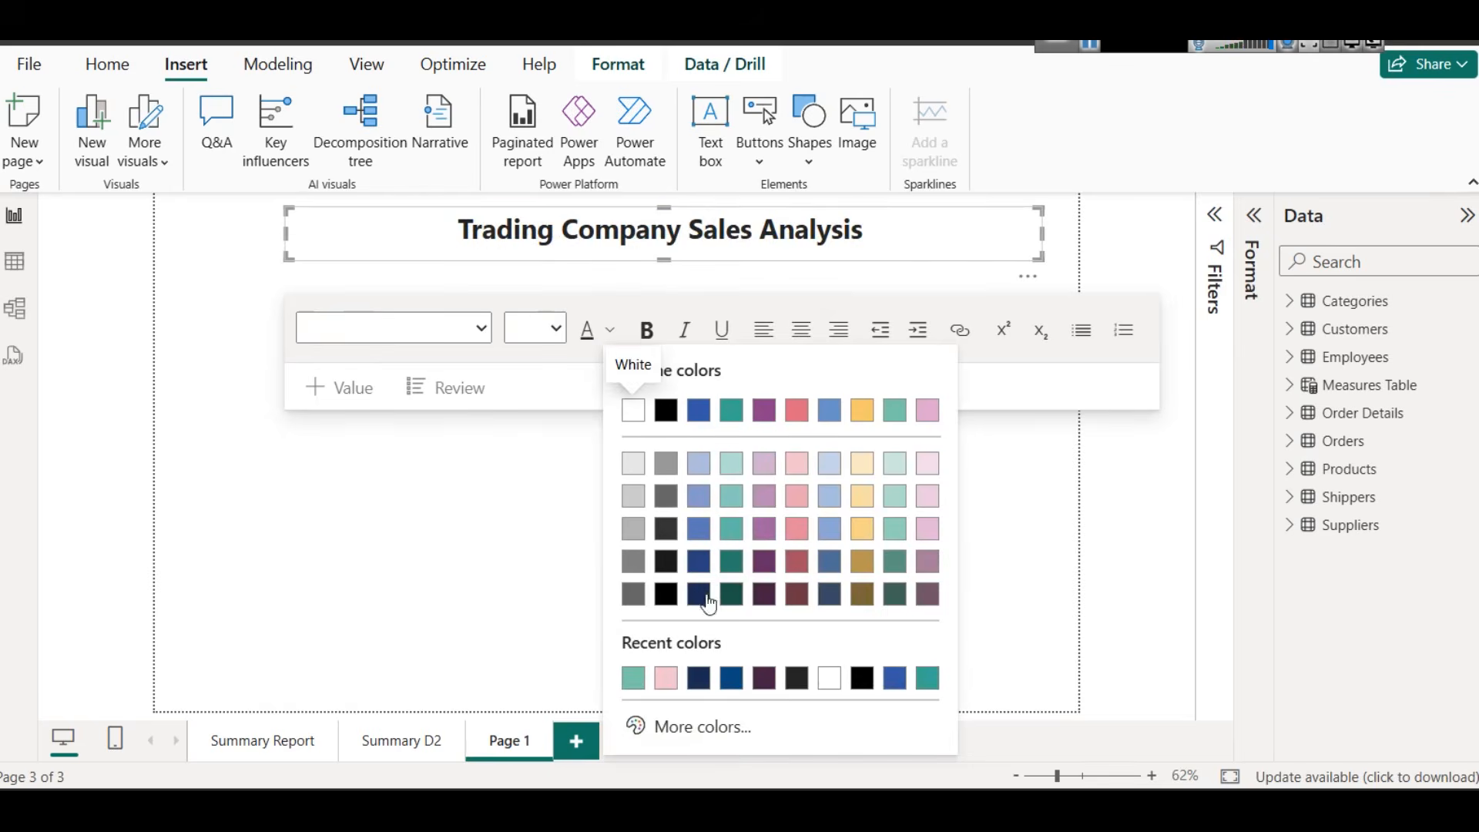
click(698, 594)
click(732, 235)
triple_click(732, 235)
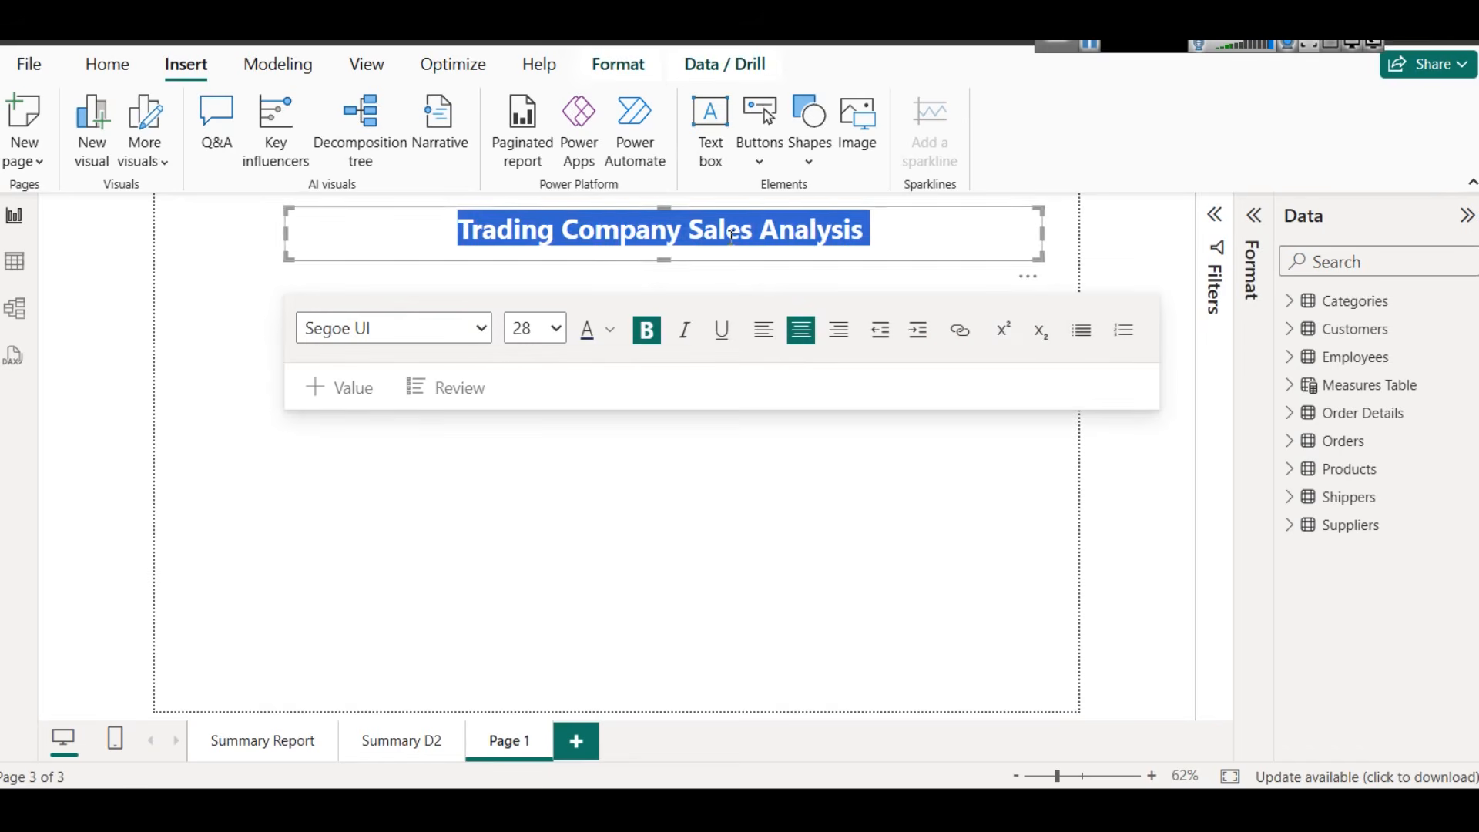
Browse the report theme gallery, from the current report theme through the accessible and Power BI themes
click(359, 69)
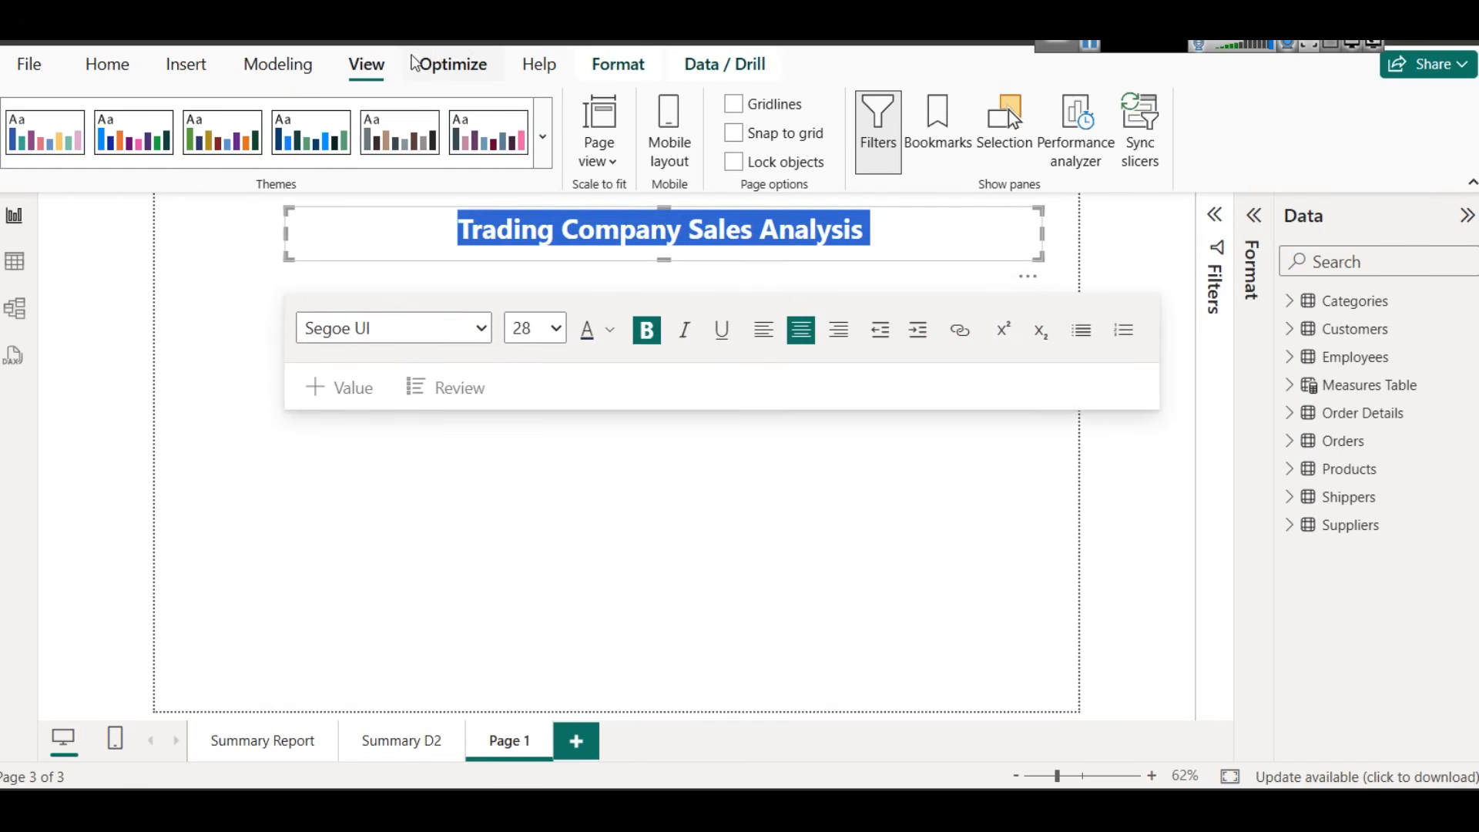
click(543, 140)
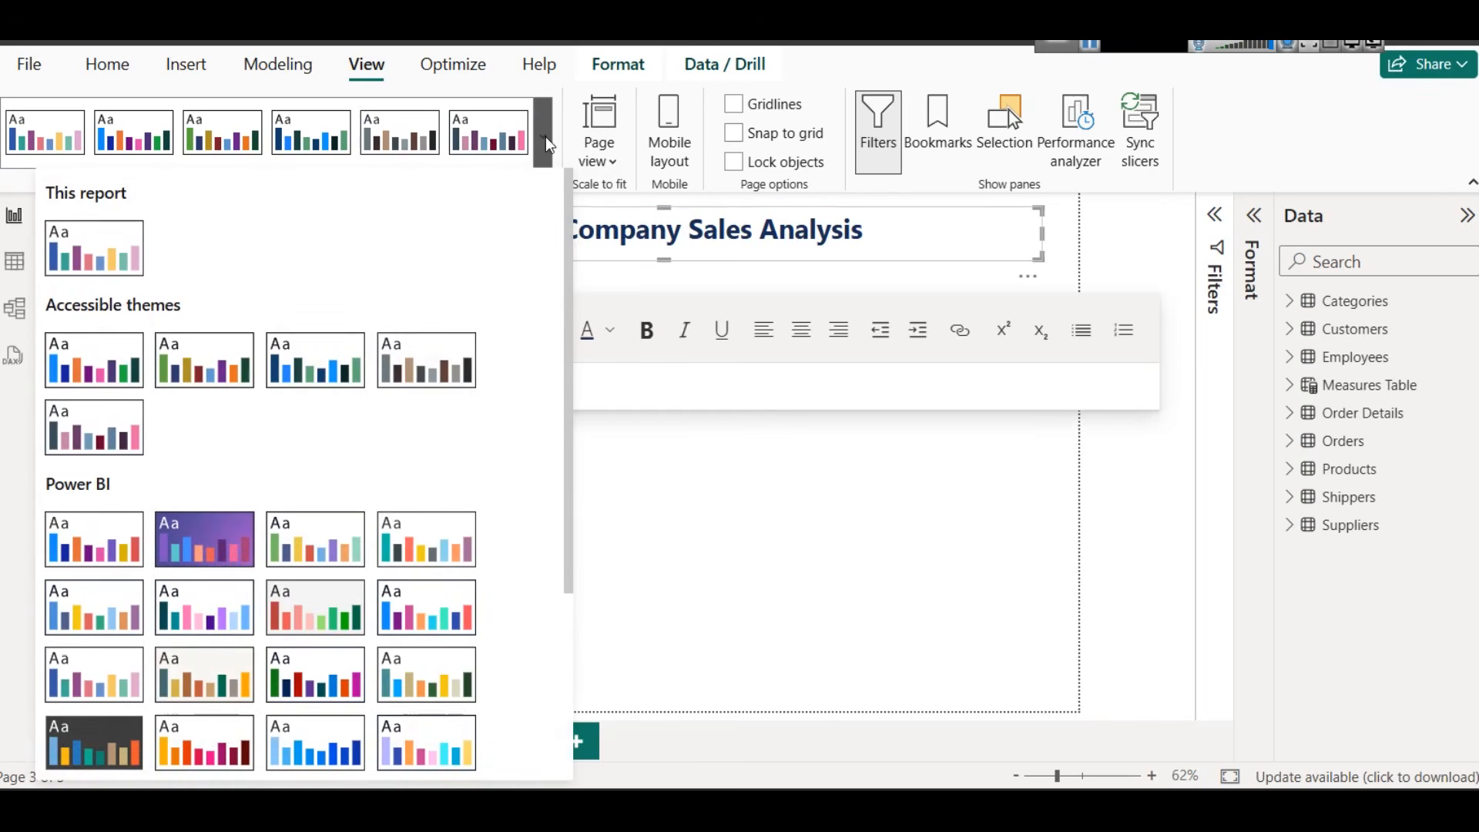
scroll(283, 601, down, 2)
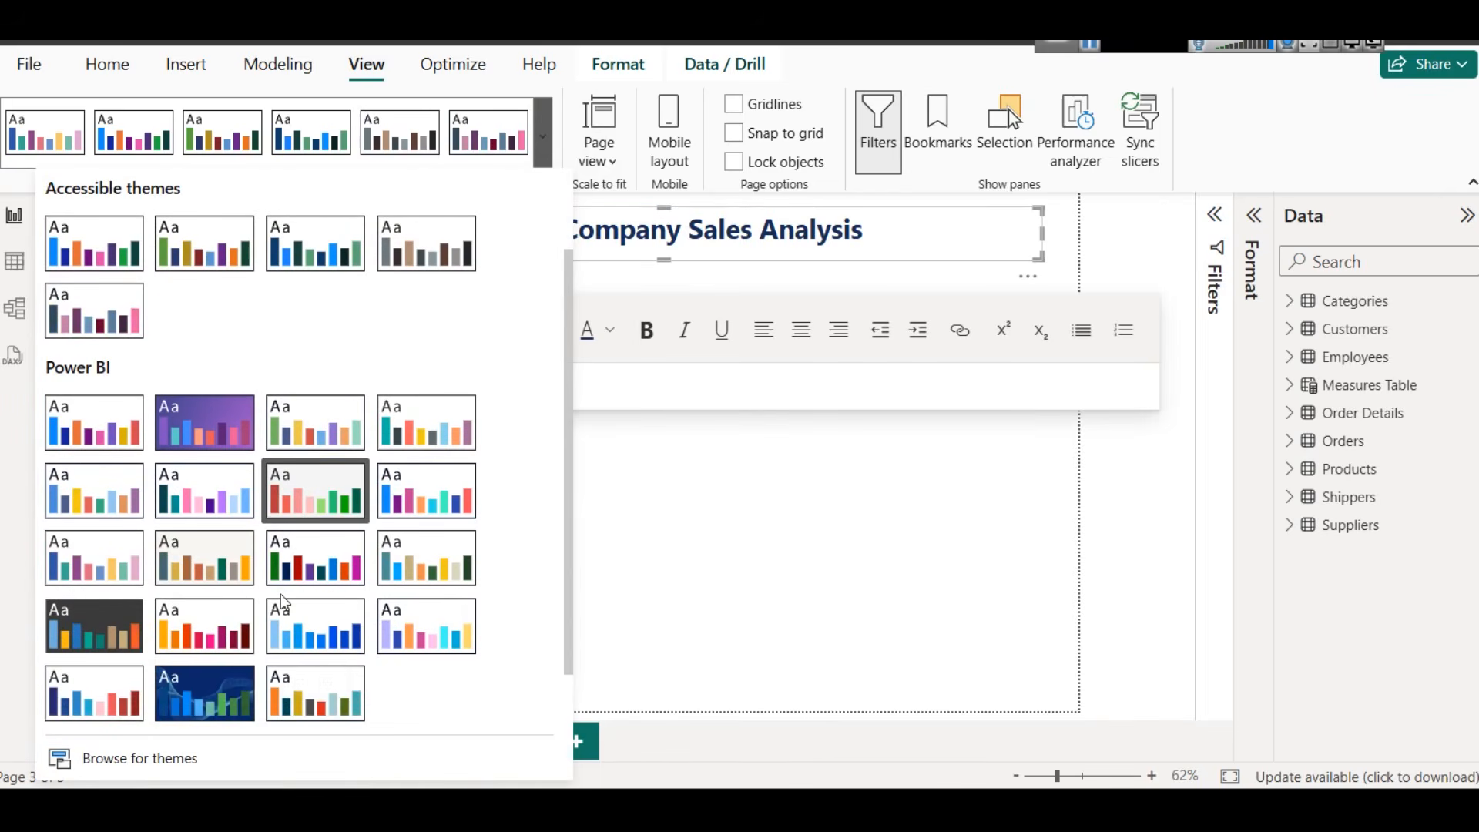
scroll(283, 601, up, 2)
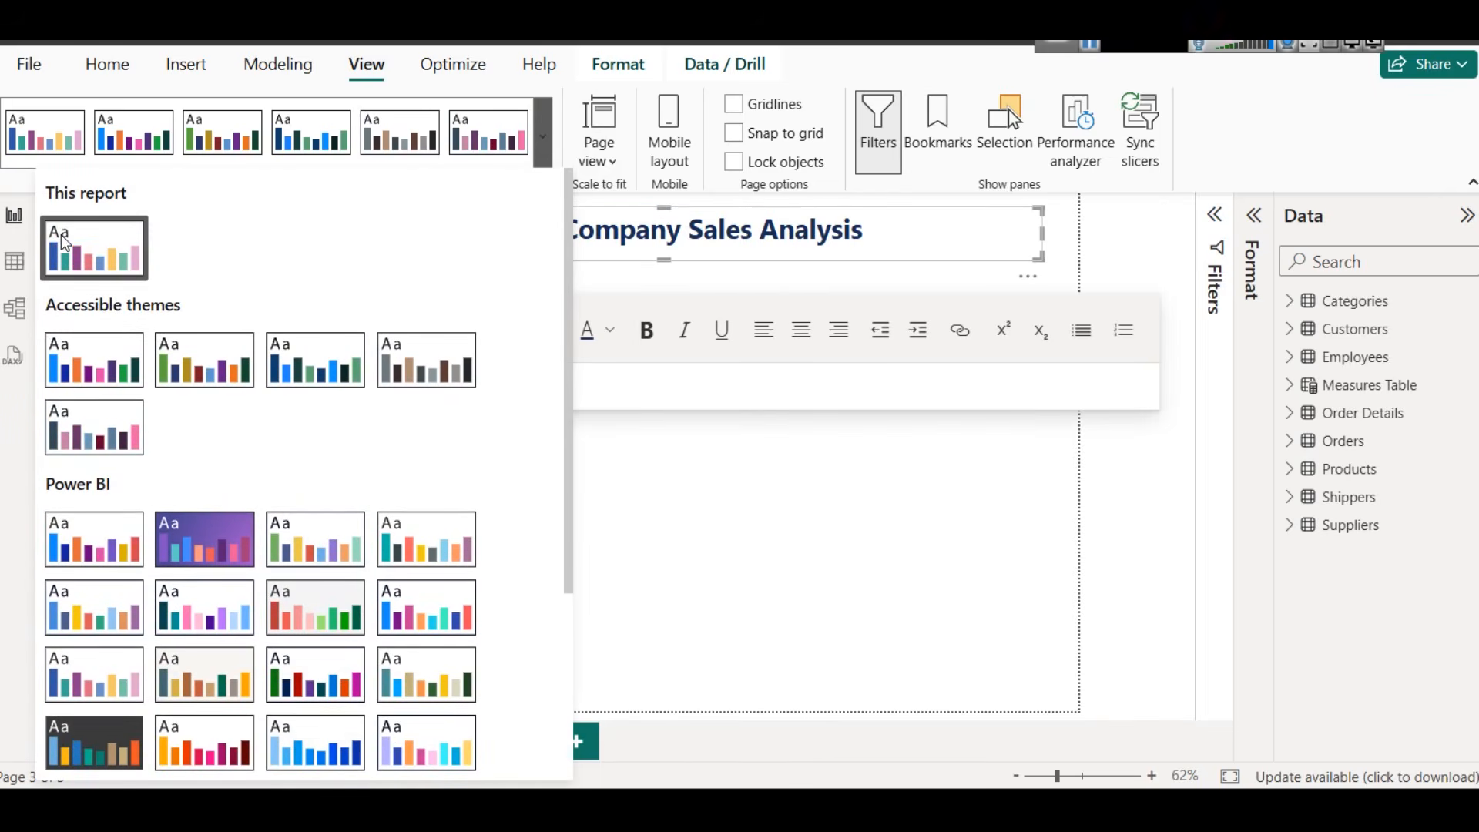
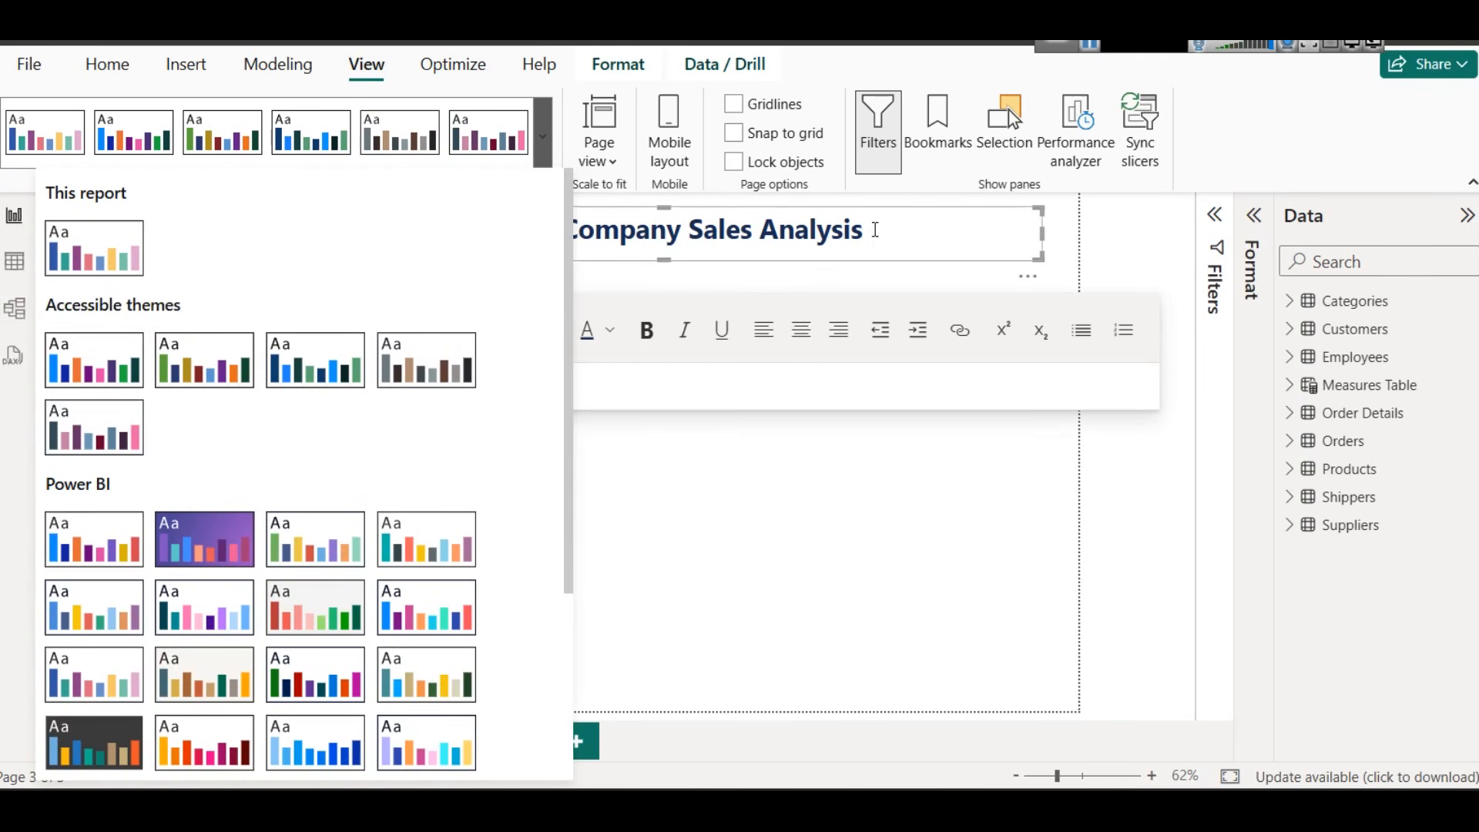
click(875, 228)
triple_click(875, 228)
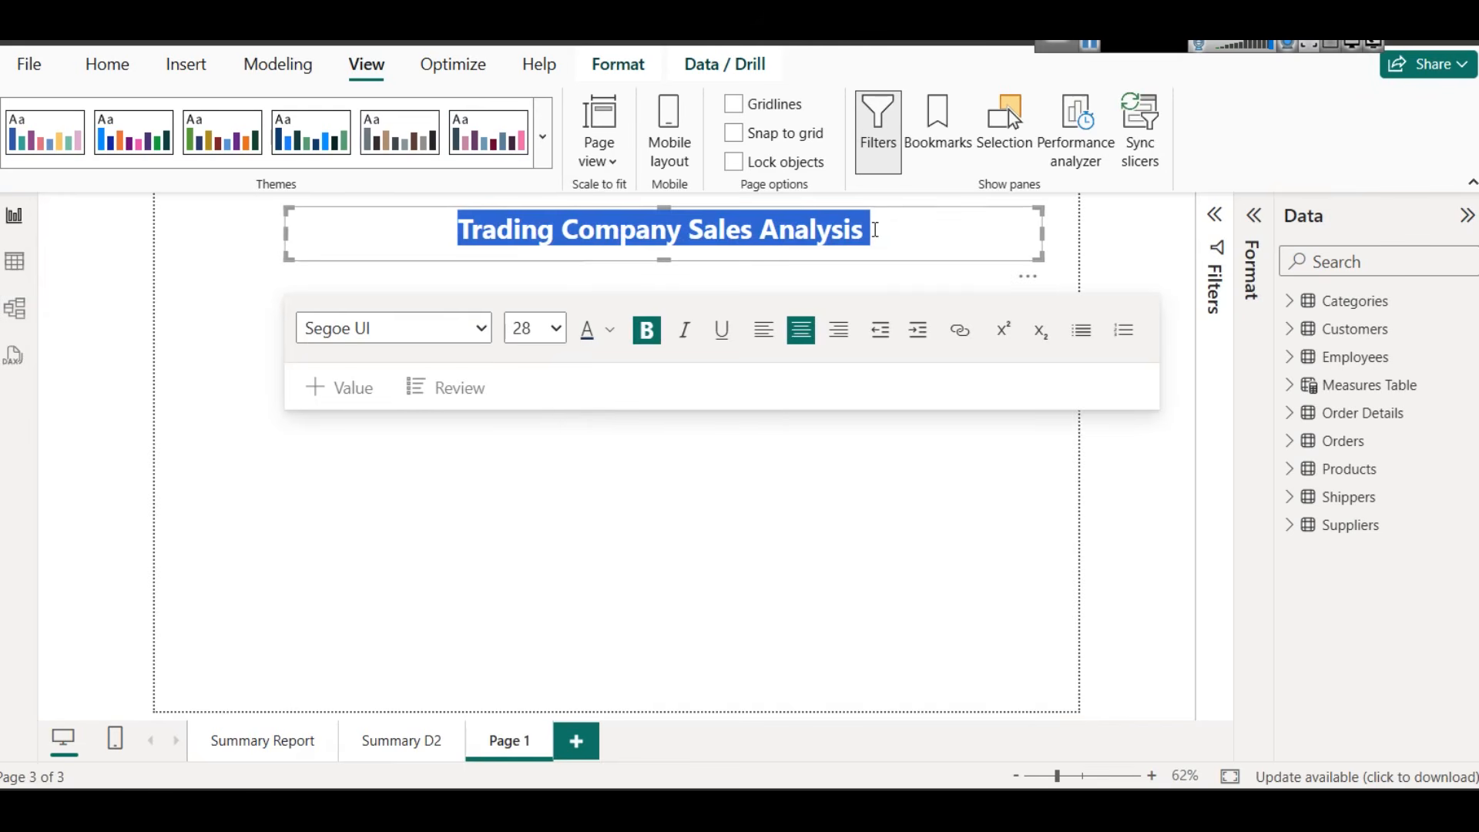
Turn on the shadow effect for the title text box
click(1239, 224)
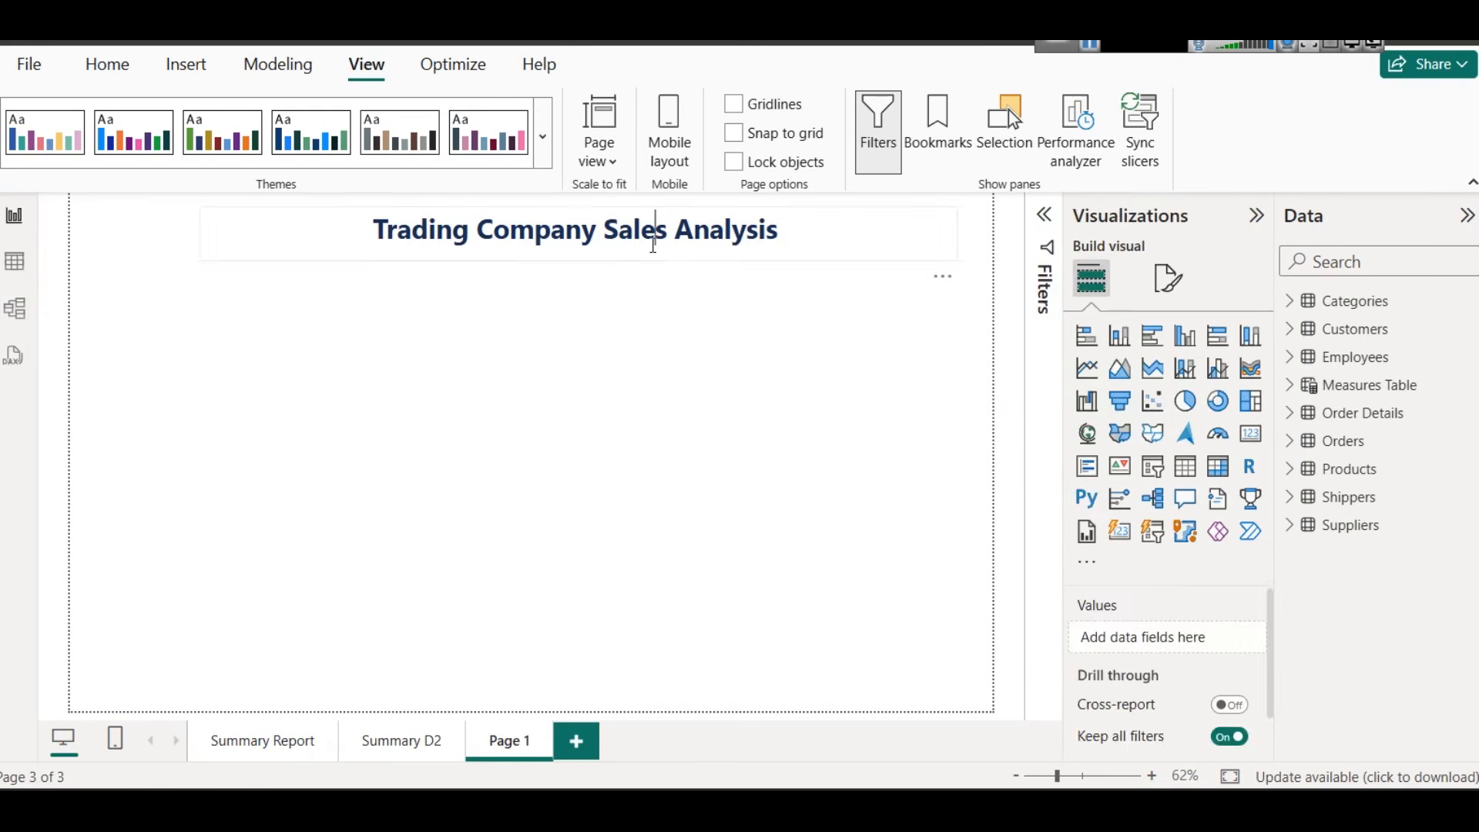
click(658, 231)
click(1085, 475)
scroll(1106, 568, down, 3)
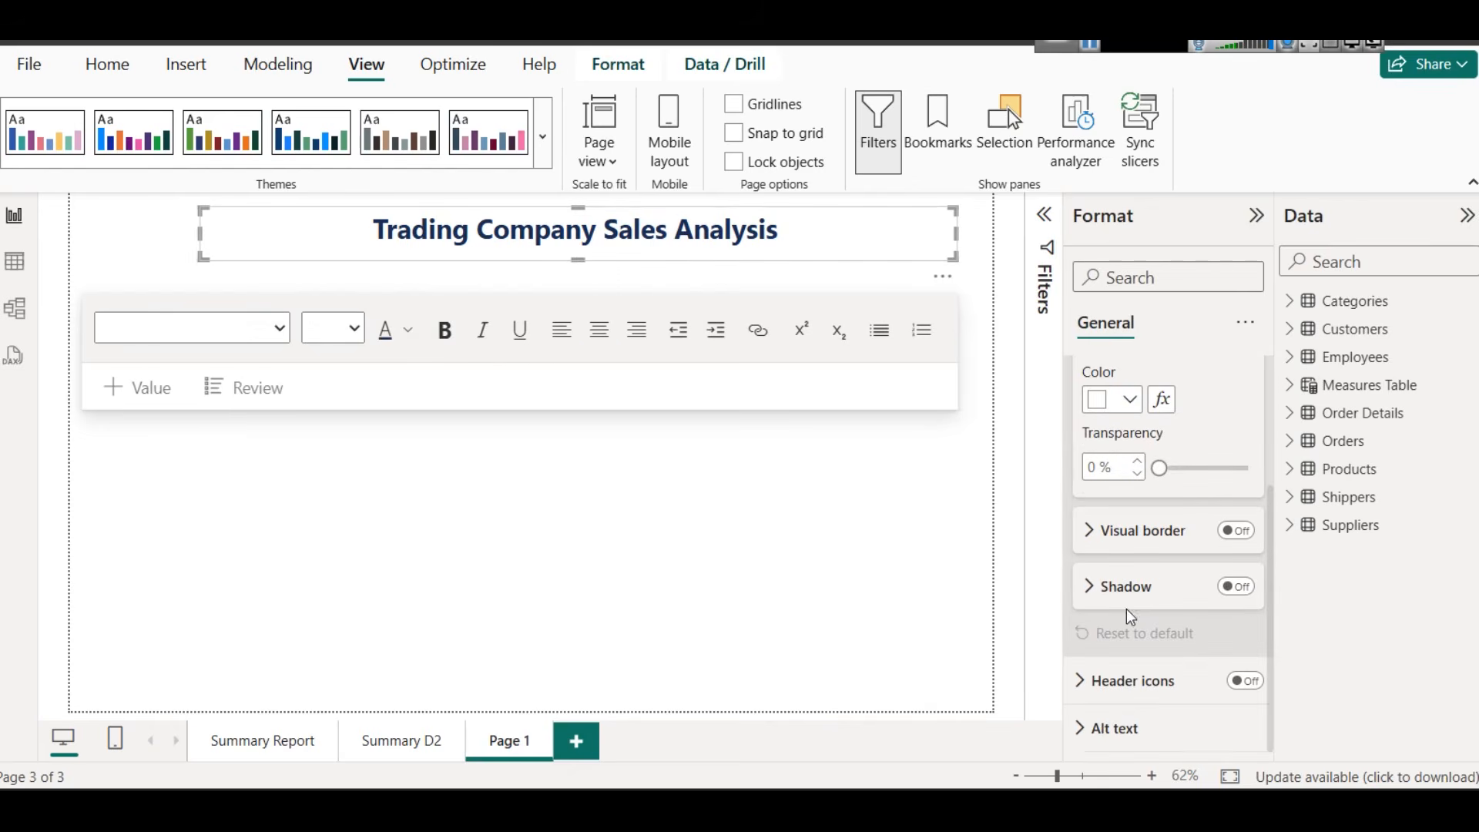
click(1244, 594)
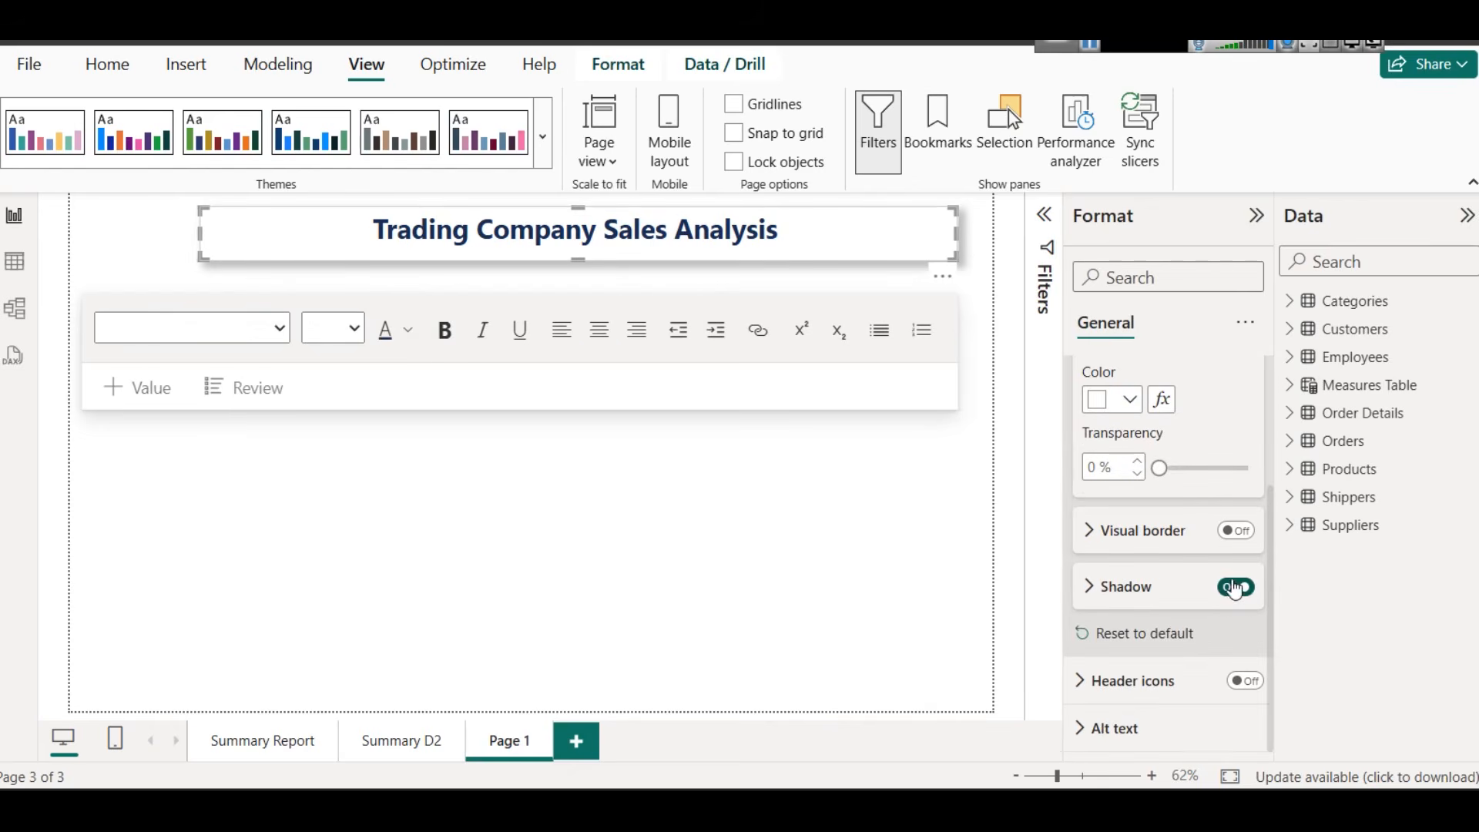
click(851, 554)
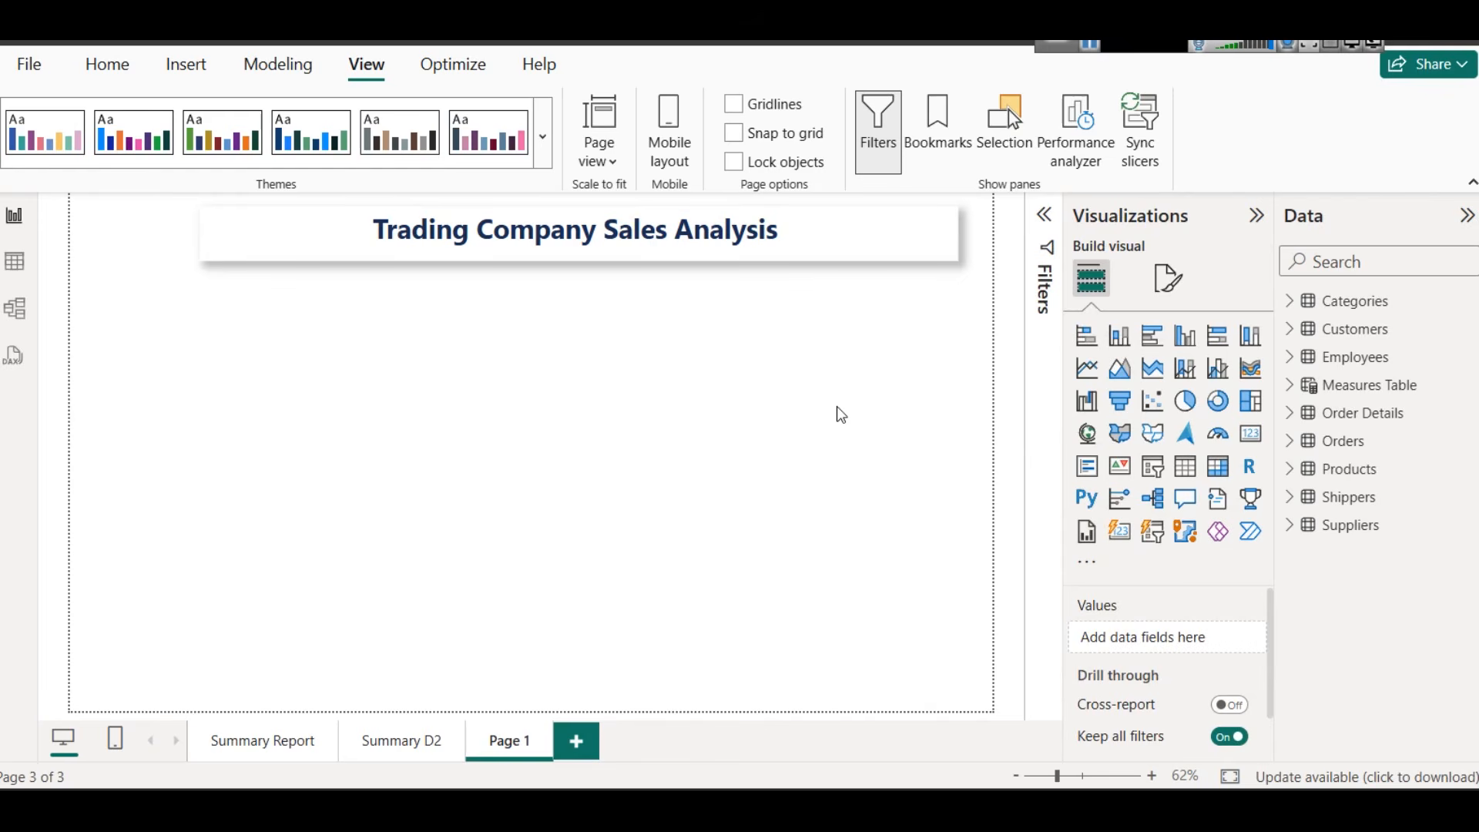
Narrow the title text box slightly by moving its left edge further inward
click(262, 233)
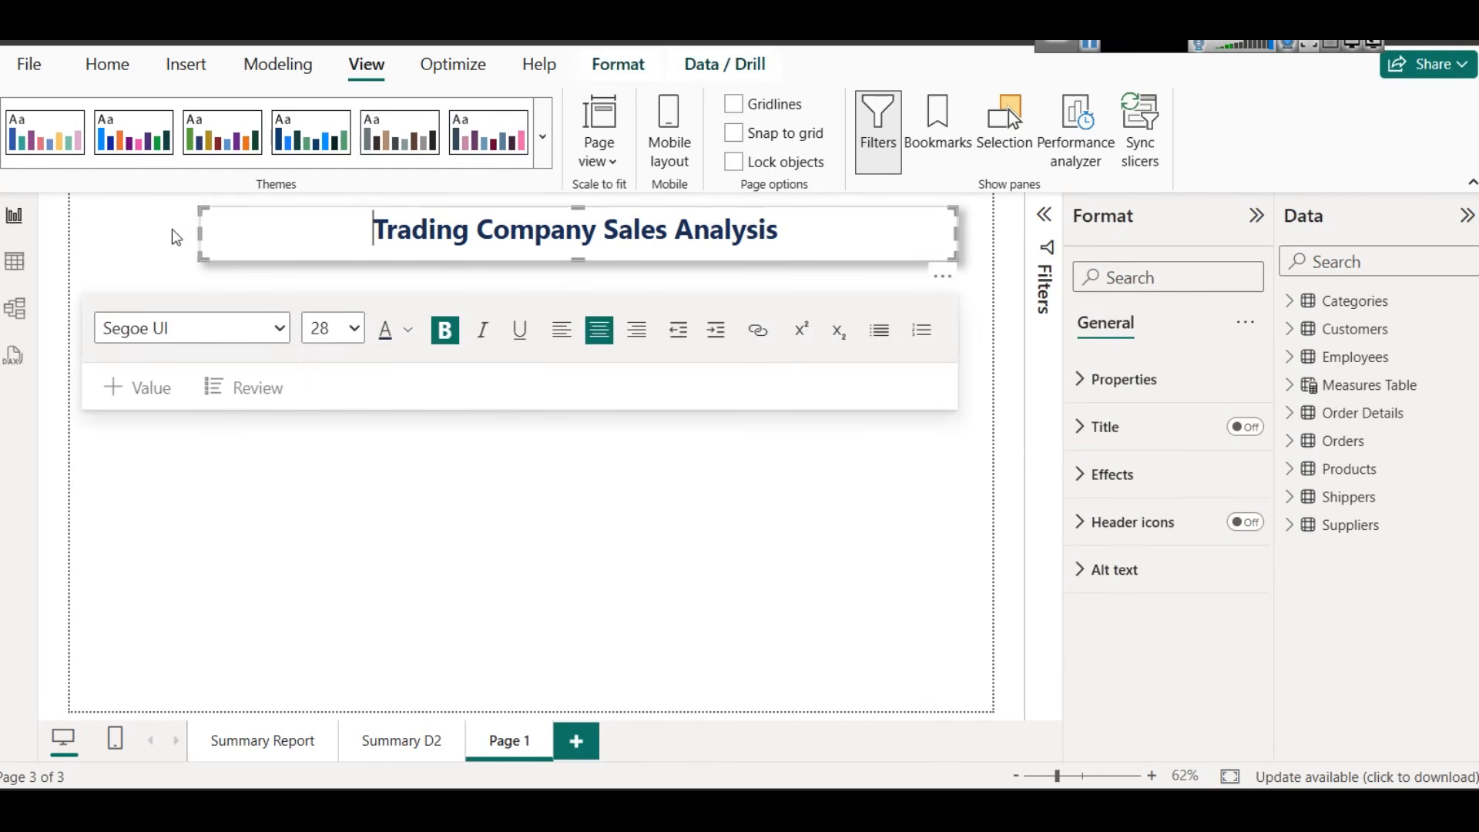
drag(202, 233, 234, 233)
click(244, 501)
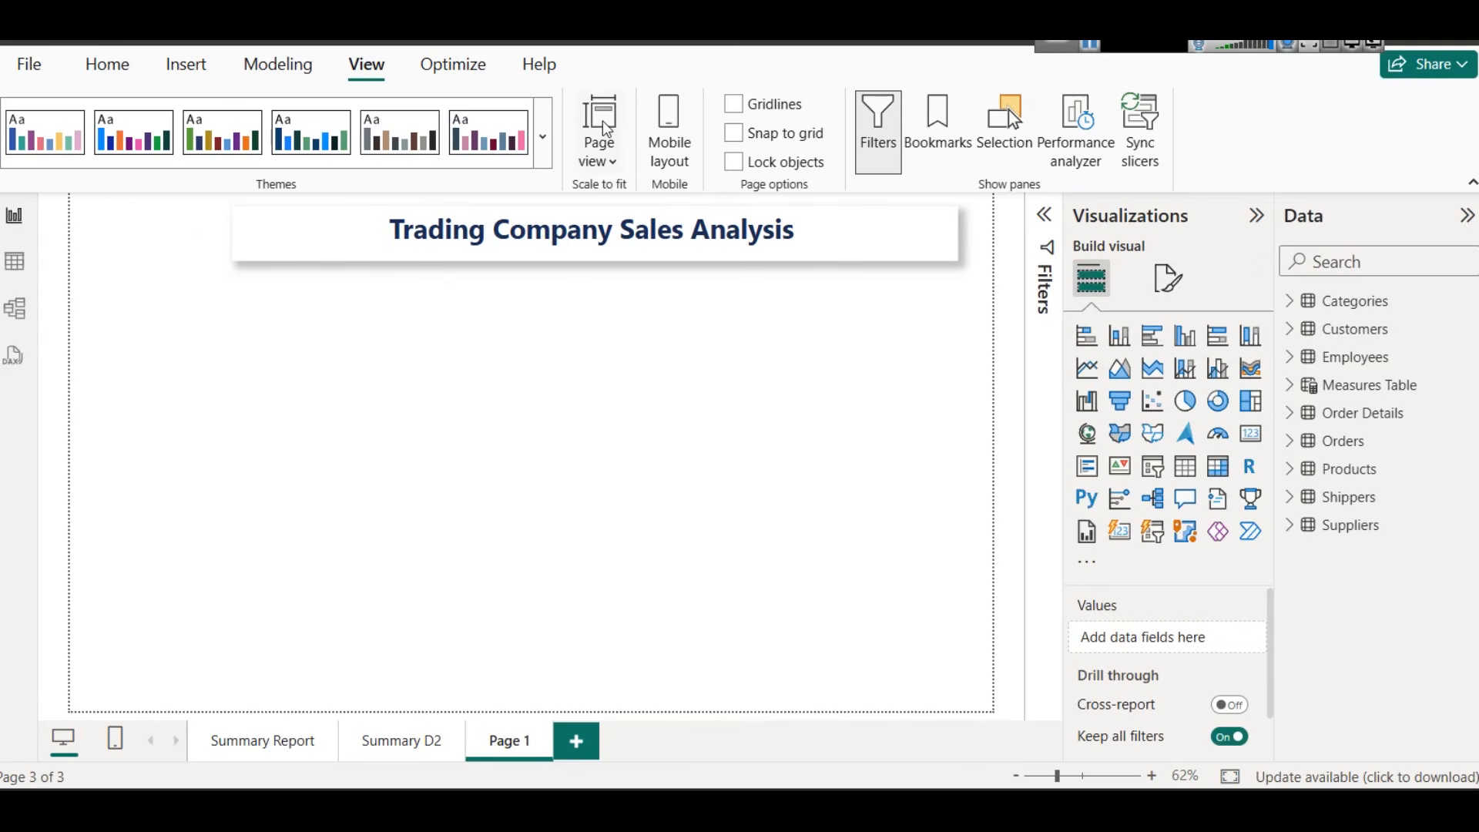
Insert a rectangle shape and size it as a narrow full-height sidebar along the report page's left edge
click(189, 68)
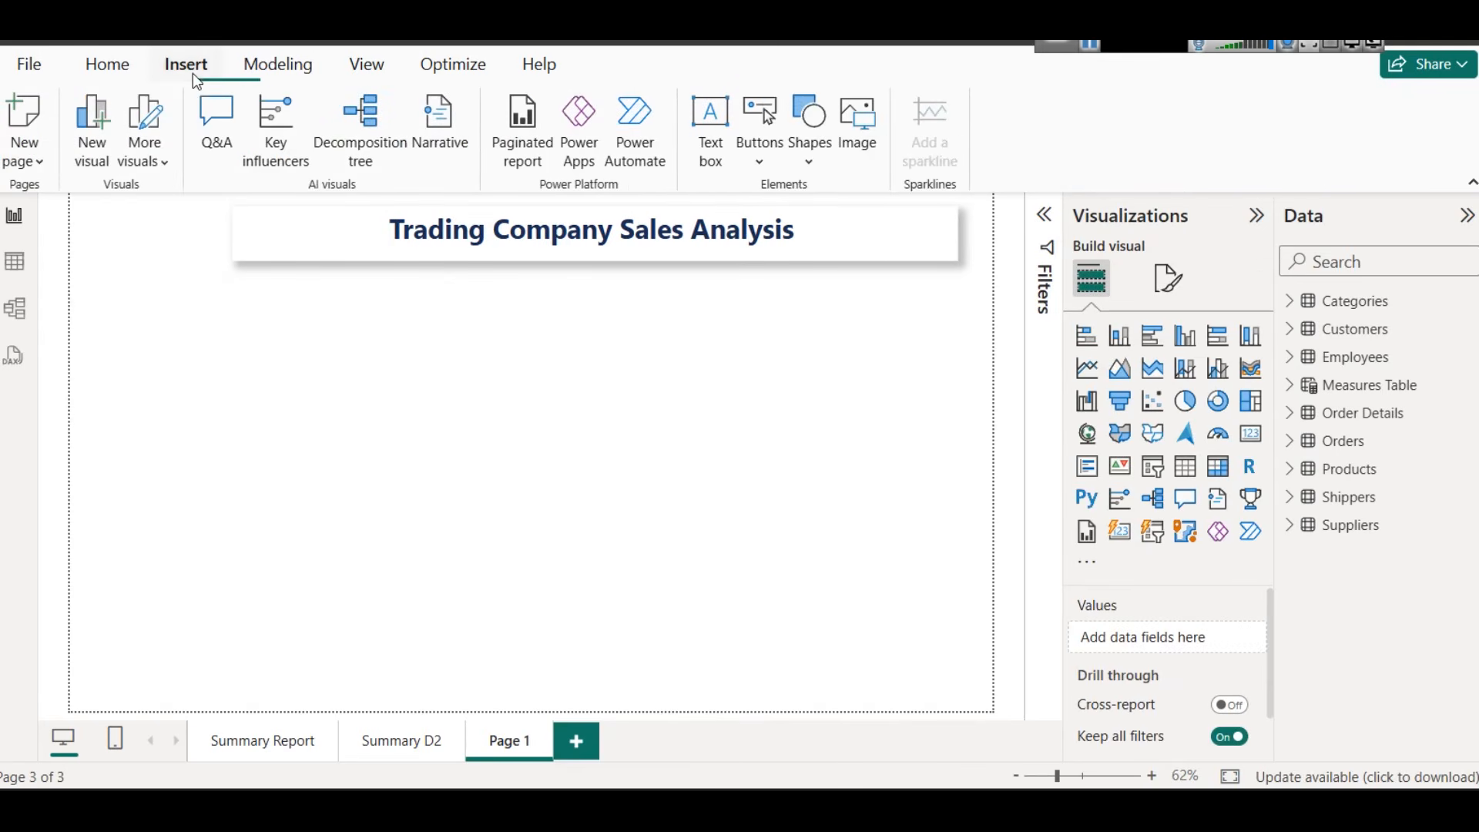
click(818, 164)
click(829, 238)
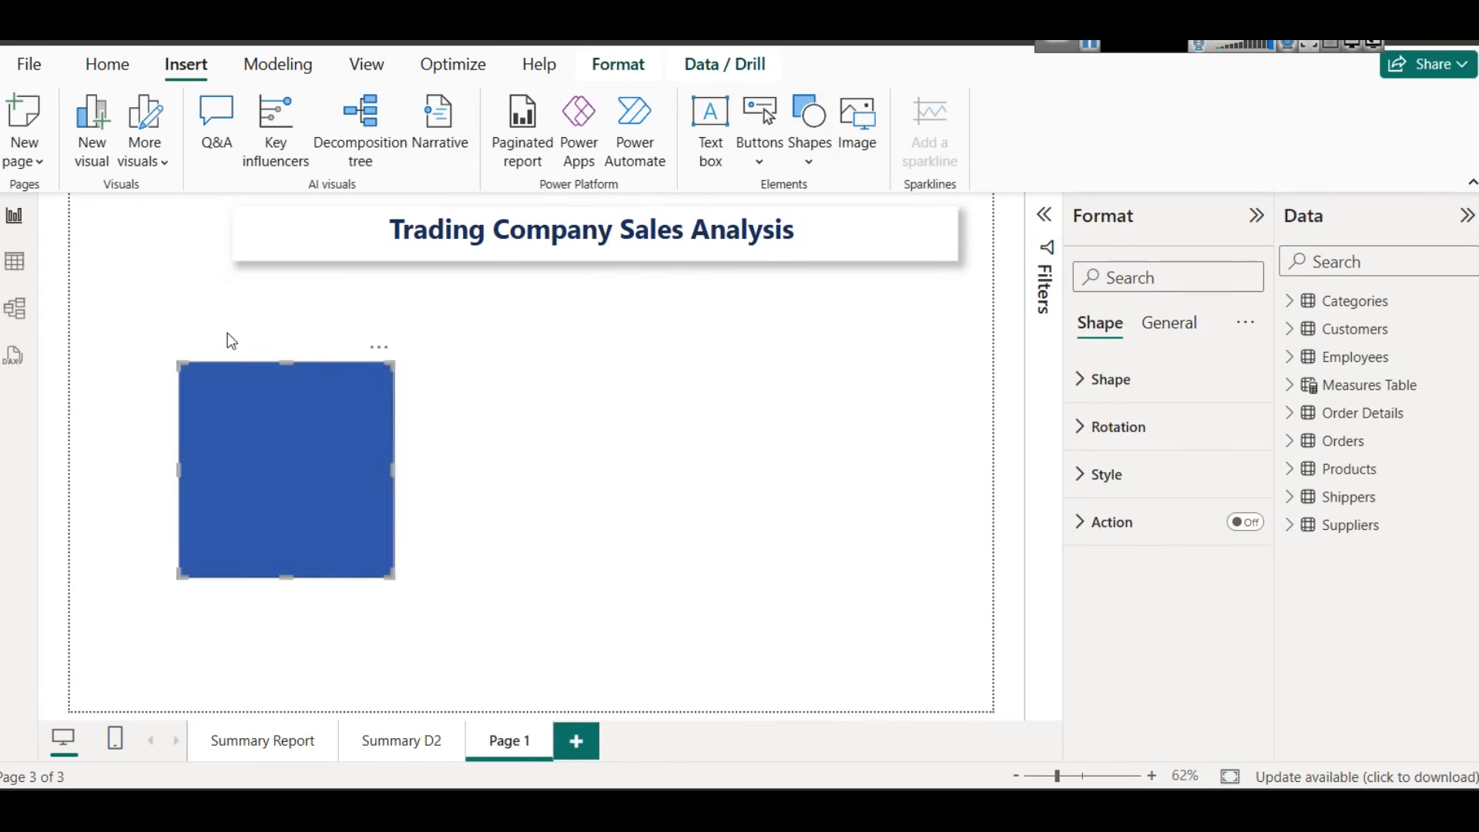
drag(212, 383, 125, 227)
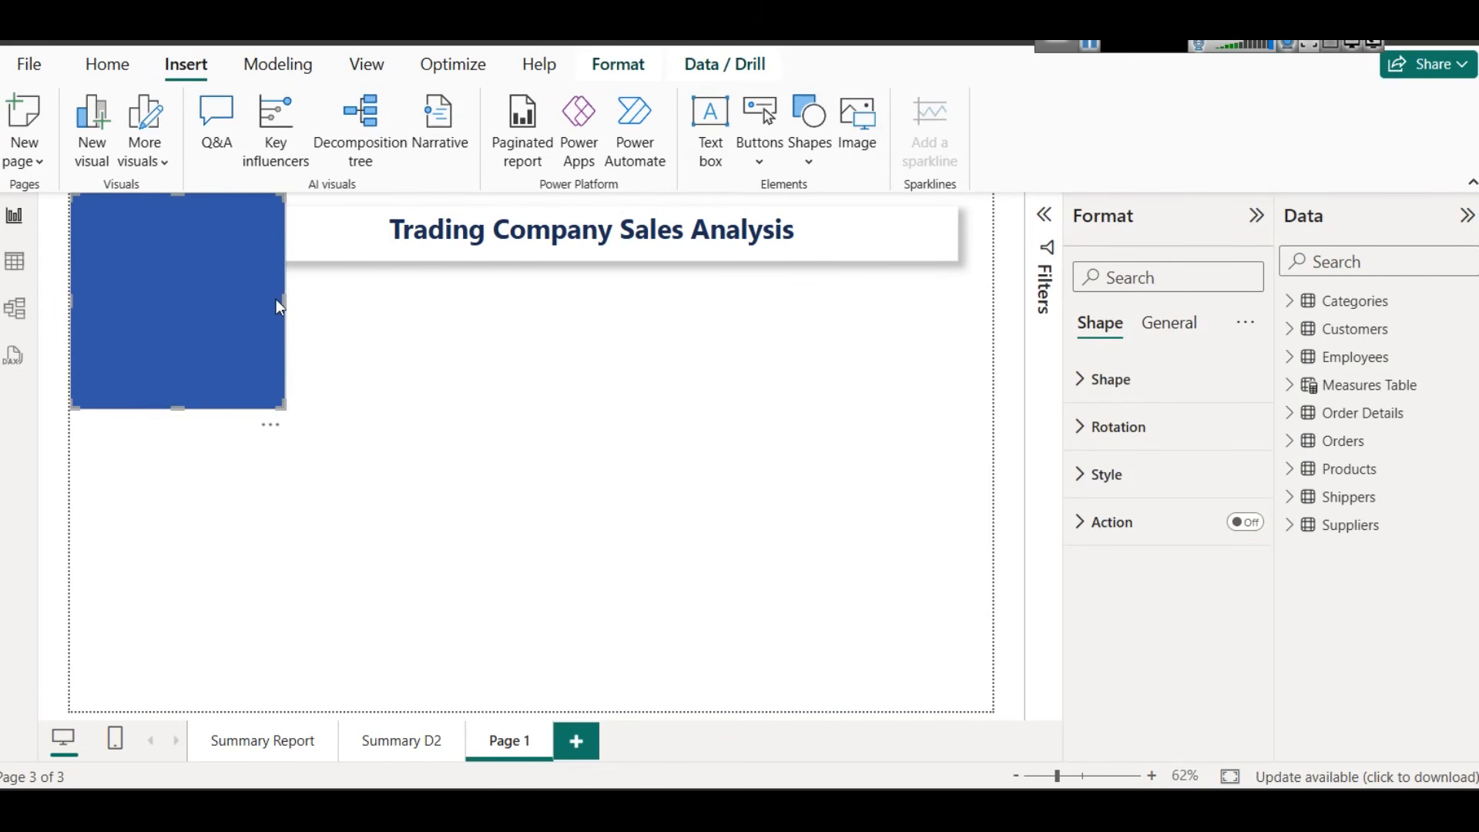
drag(284, 299, 222, 285)
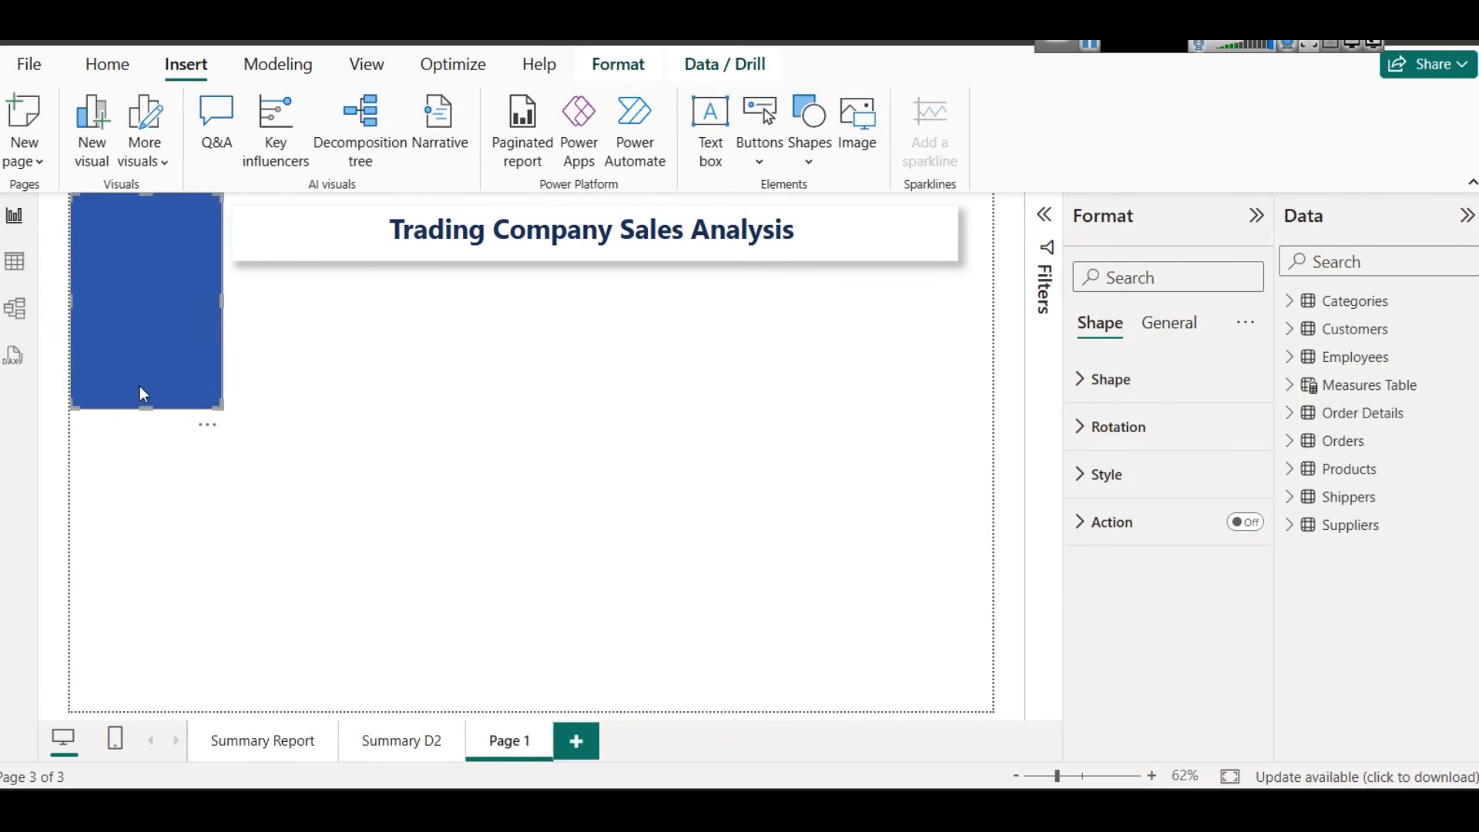
drag(144, 410, 204, 710)
click(339, 526)
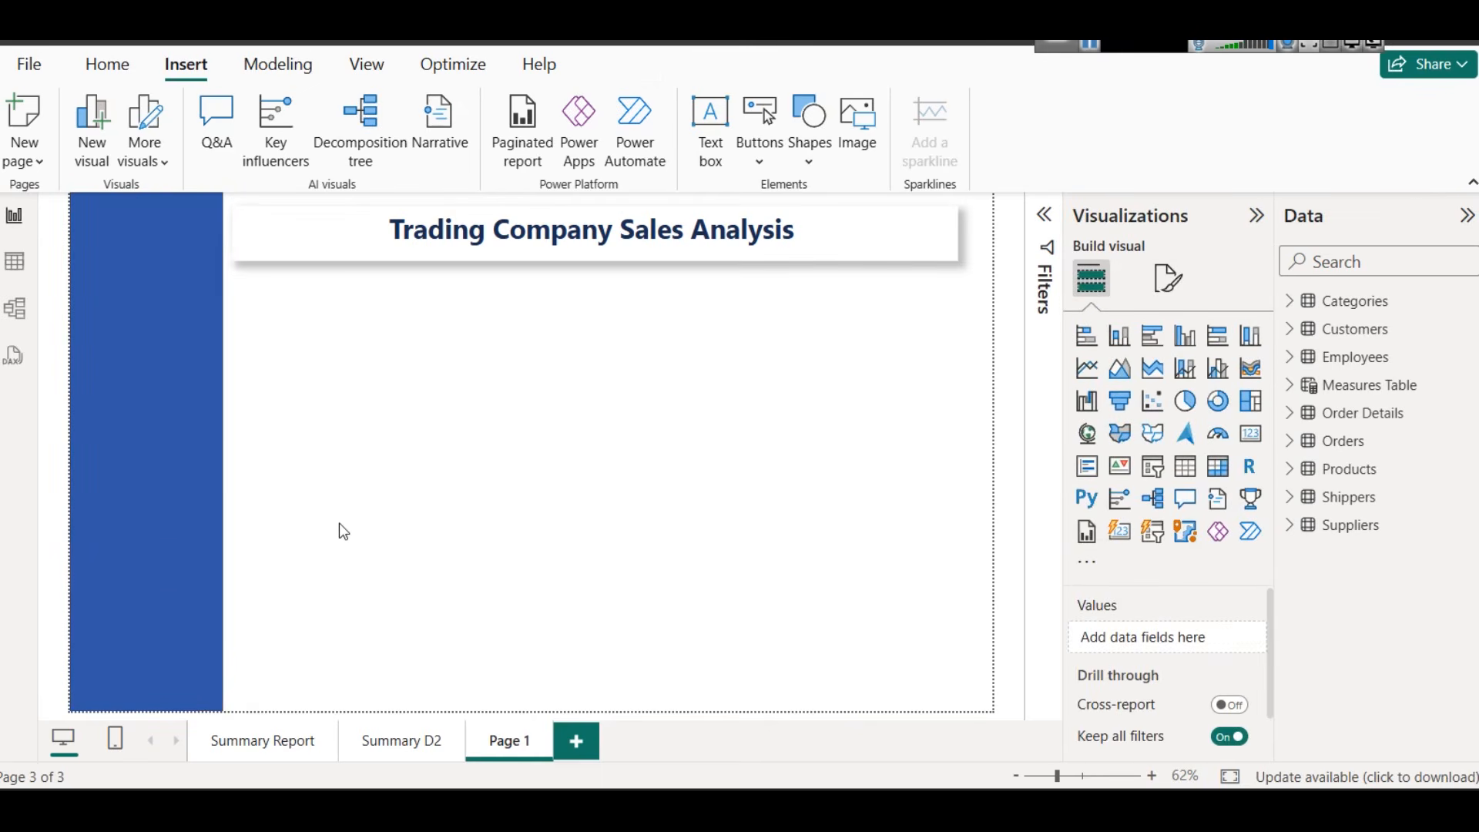
Nudge the blue sidebar rectangle slightly to the right, just inside the page border
click(140, 468)
key(Right)
key(Right)
key(Right)
click(322, 463)
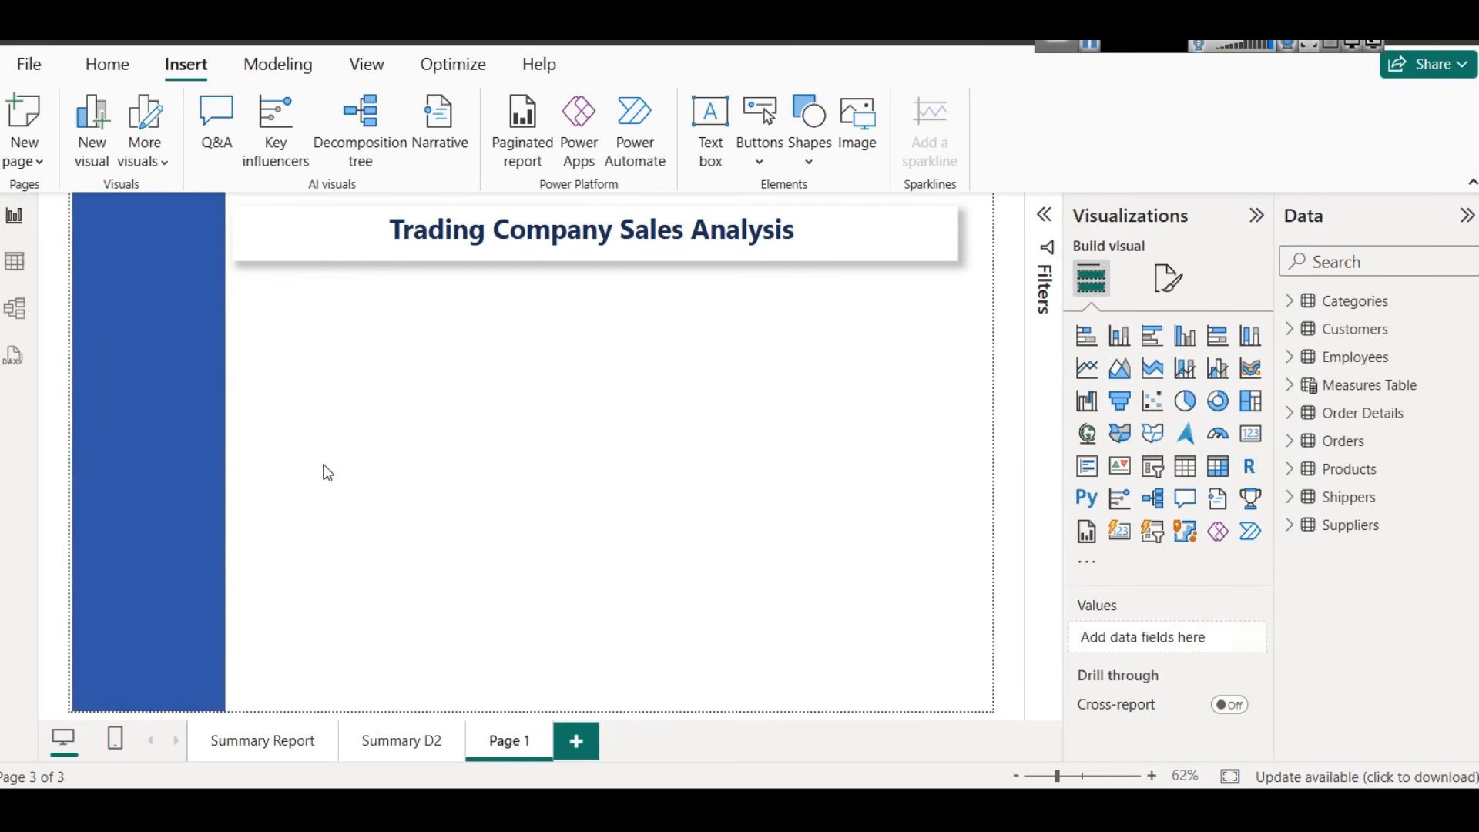
Insert the white sales chart and cart icon image from the assets folder
click(127, 265)
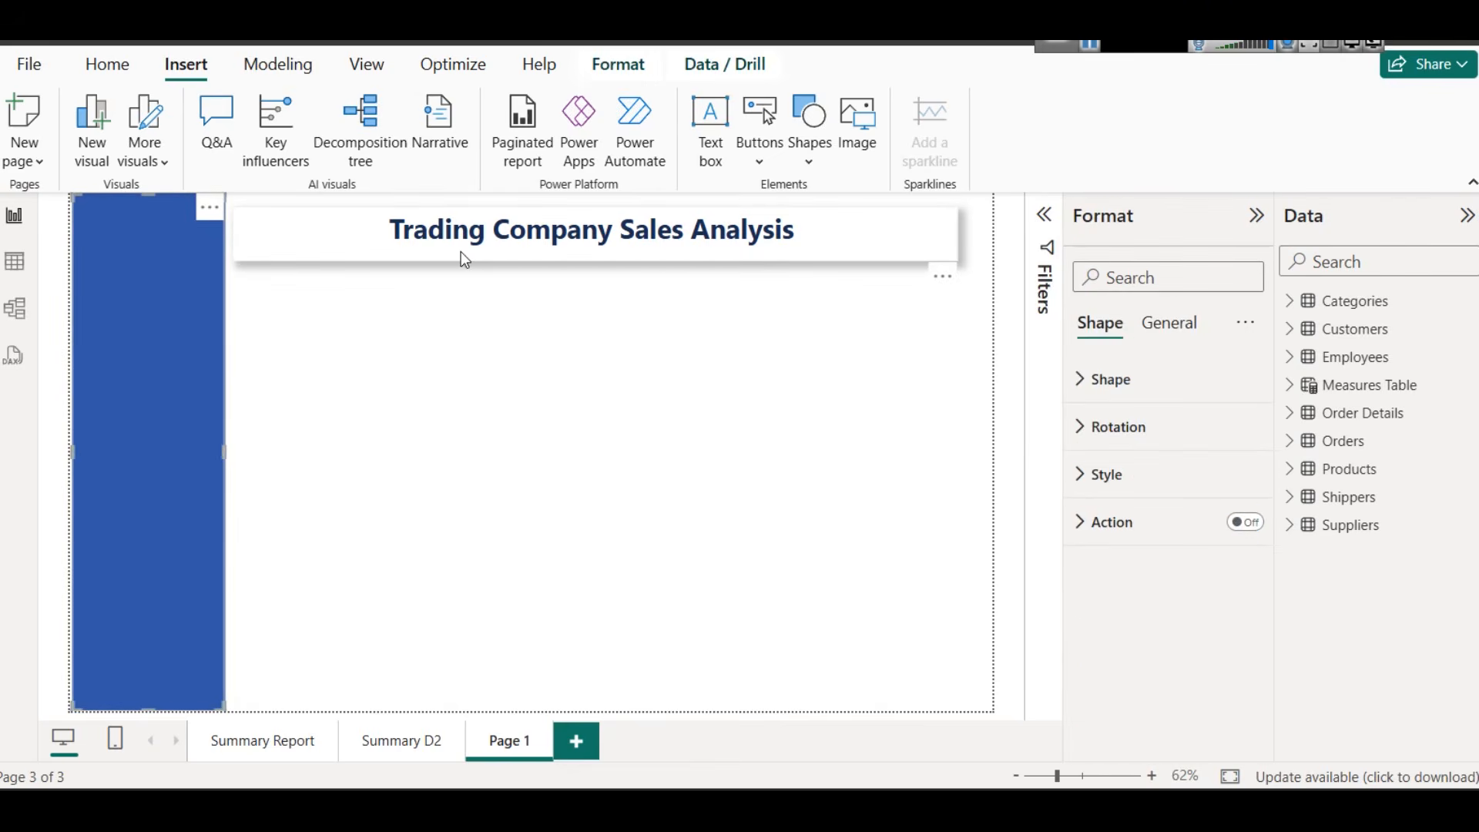
click(859, 145)
scroll(504, 472, down, 3)
scroll(308, 385, up, 1)
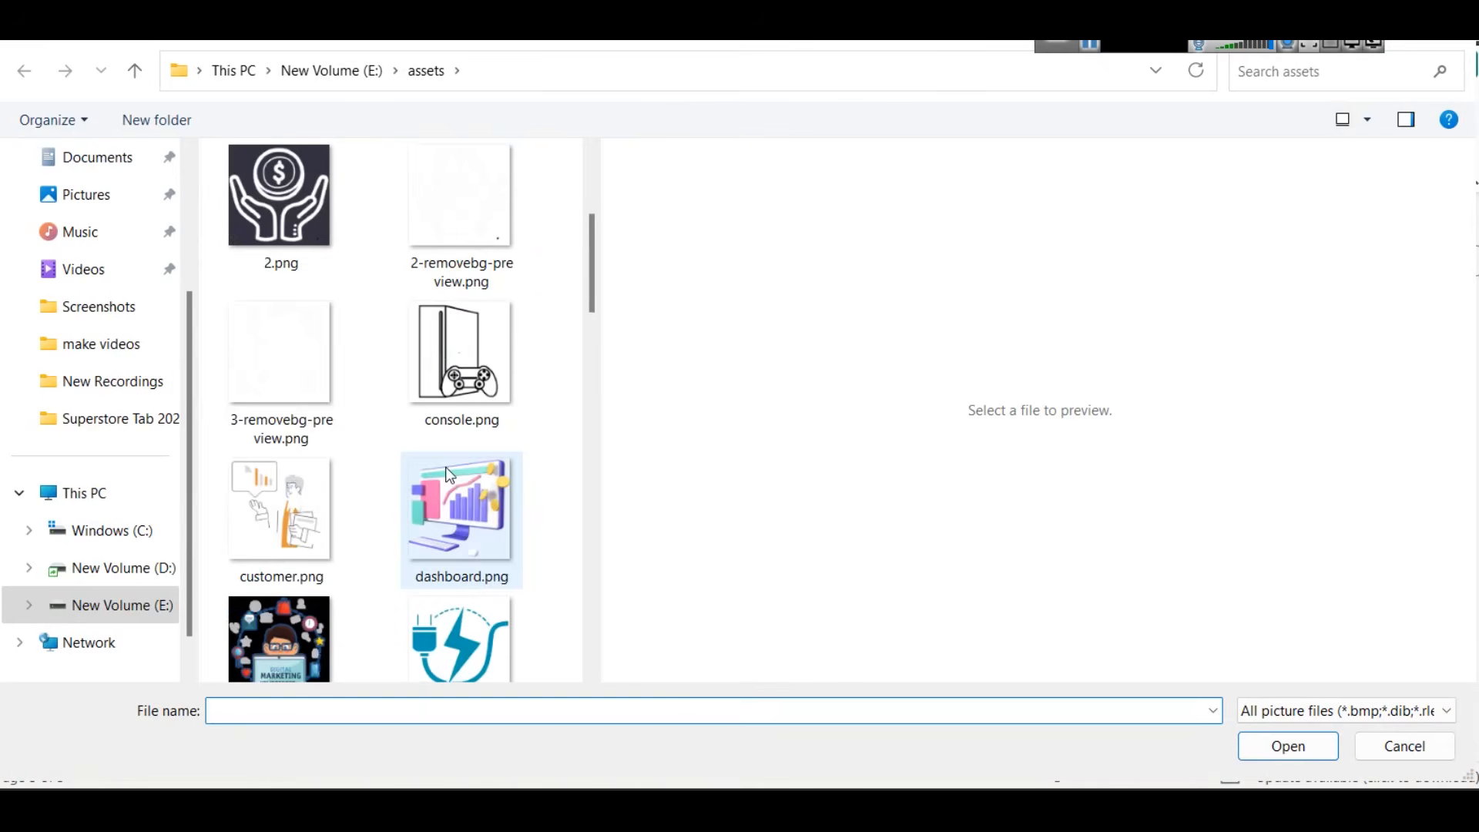
scroll(321, 353, down, 10)
scroll(339, 362, down, 5)
scroll(336, 389, up, 5)
scroll(332, 478, down, 2)
double_click(304, 270)
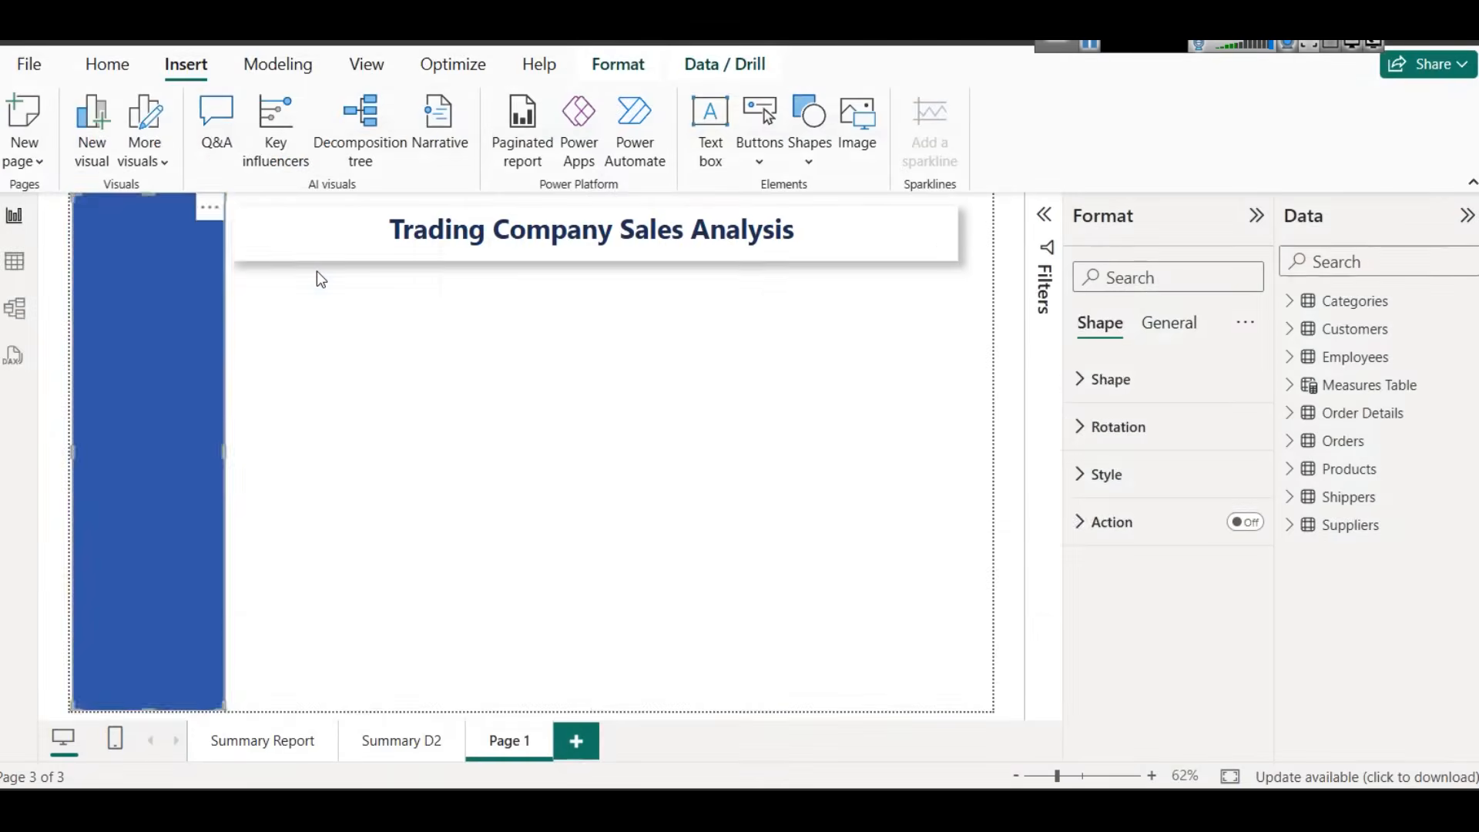
Place the sales icon at the bottom of the blue sidebar and enlarge it slightly
drag(235, 265, 153, 664)
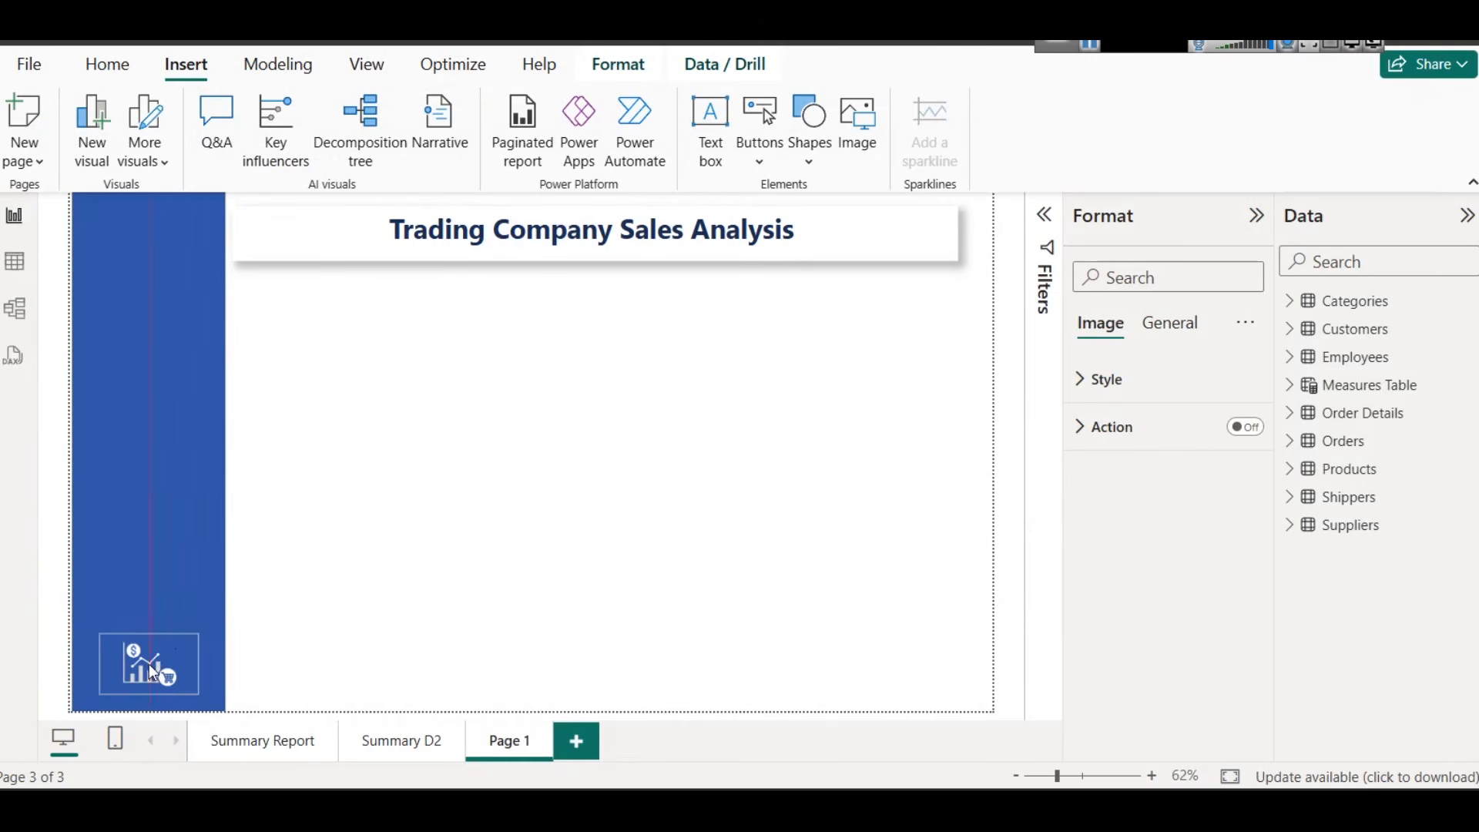
click(425, 578)
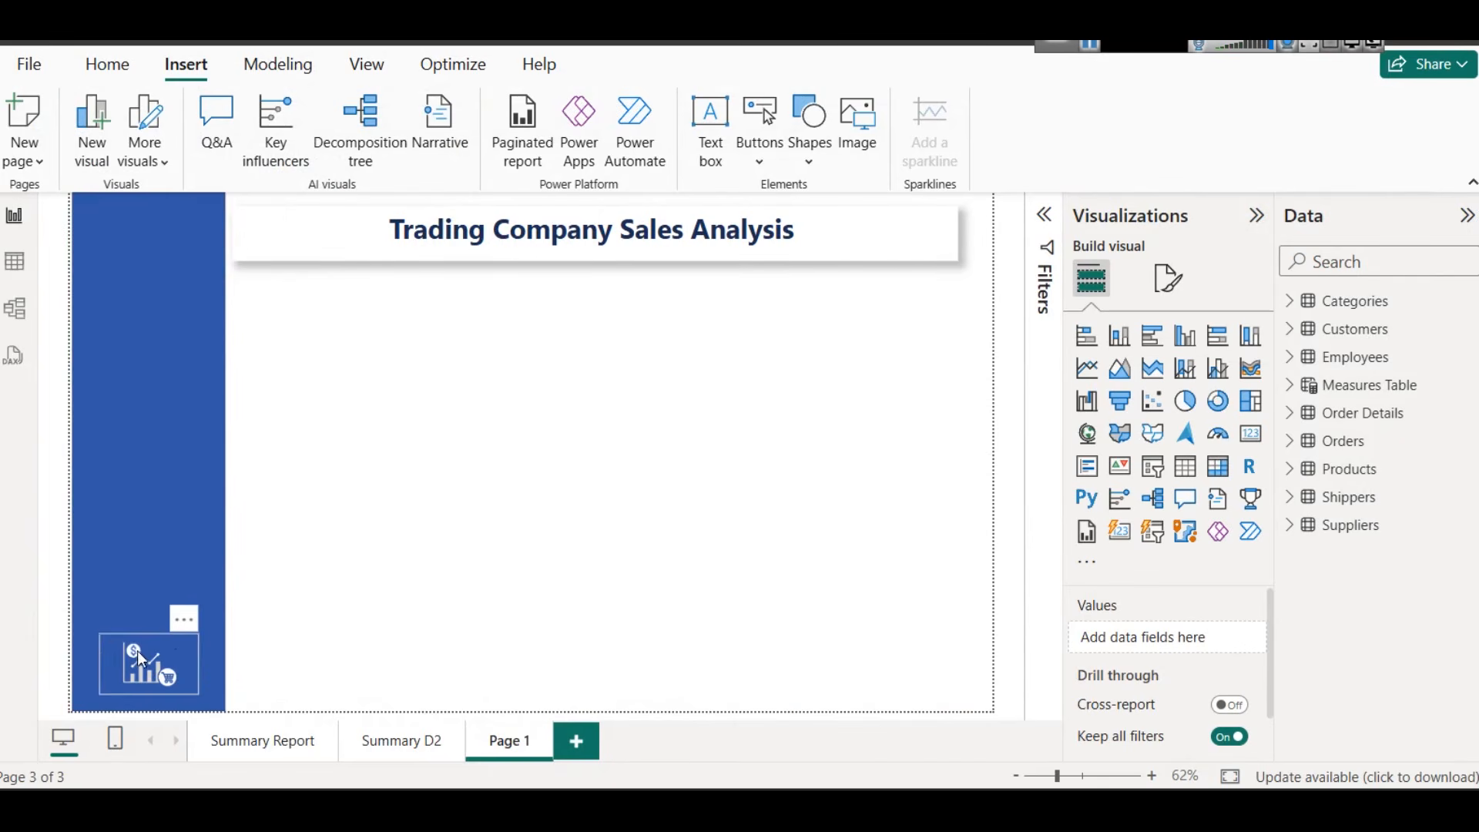
click(104, 635)
mouse_move(104, 635)
mouse_down()
mouse_move(82, 621)
mouse_move(97, 626)
mouse_up()
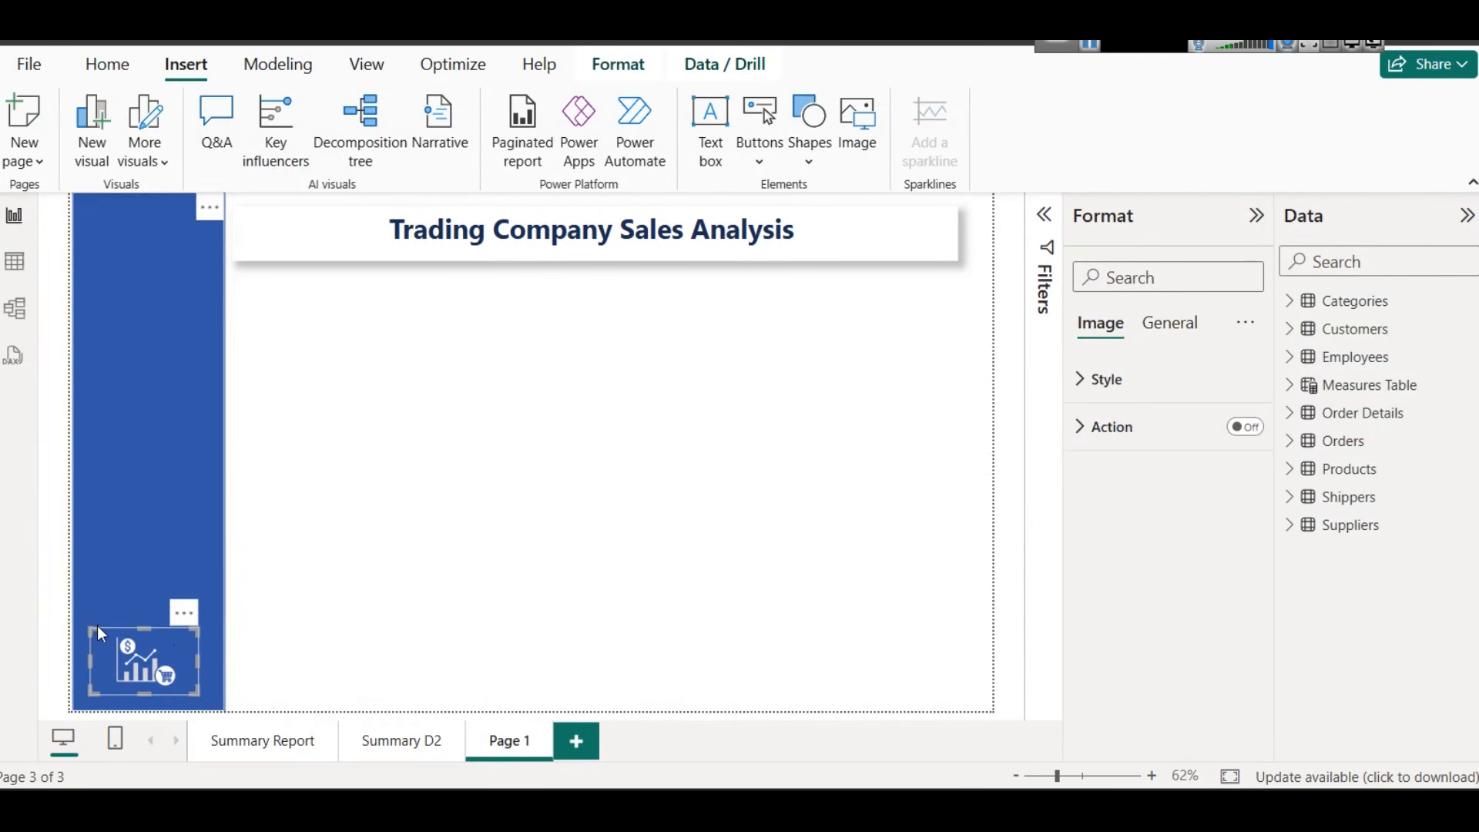
click(445, 525)
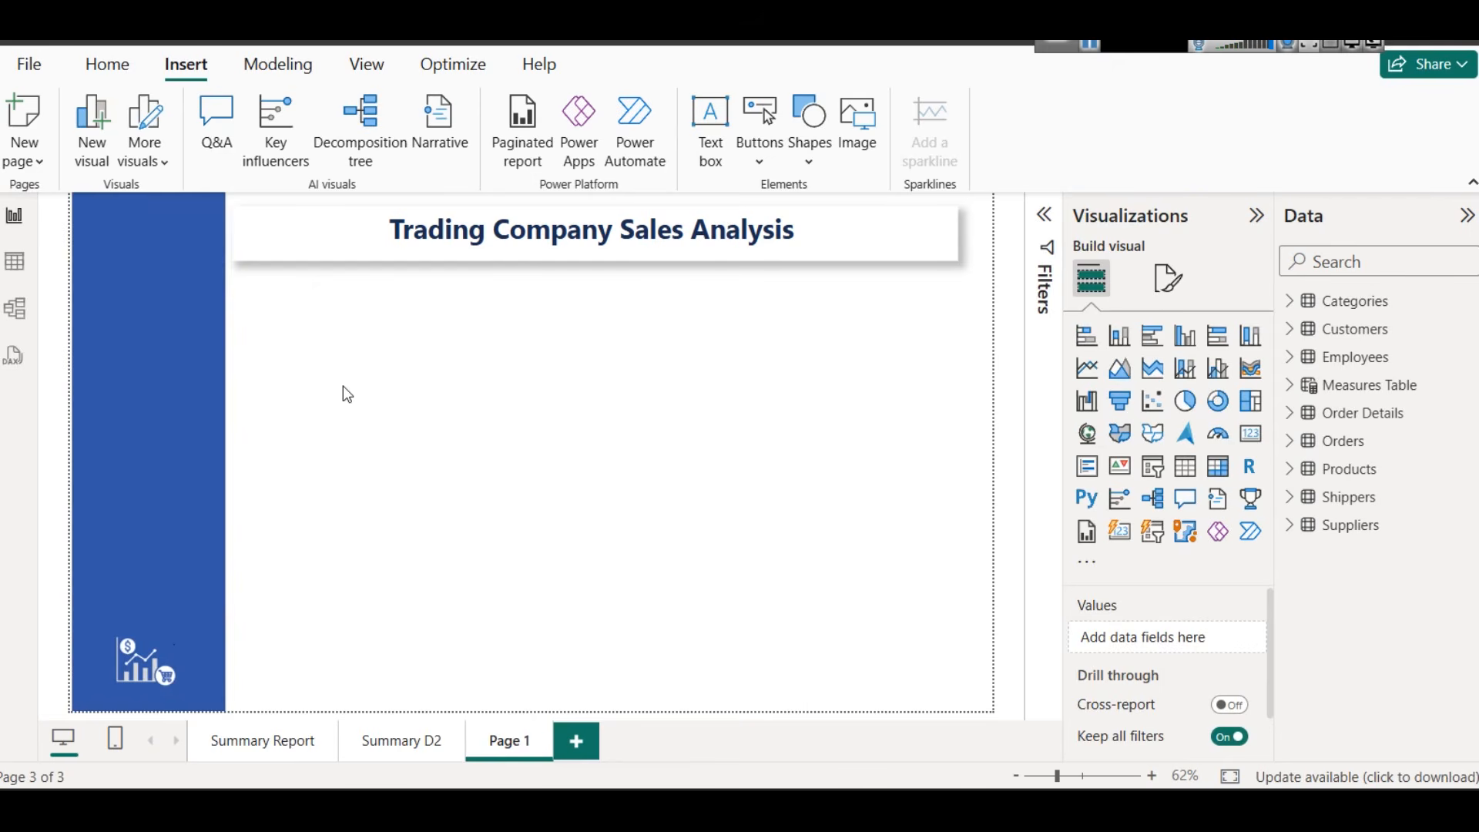
Check on the Summary D2 page which visual type the Sum of Sales figure uses, and return to Page 1
click(381, 749)
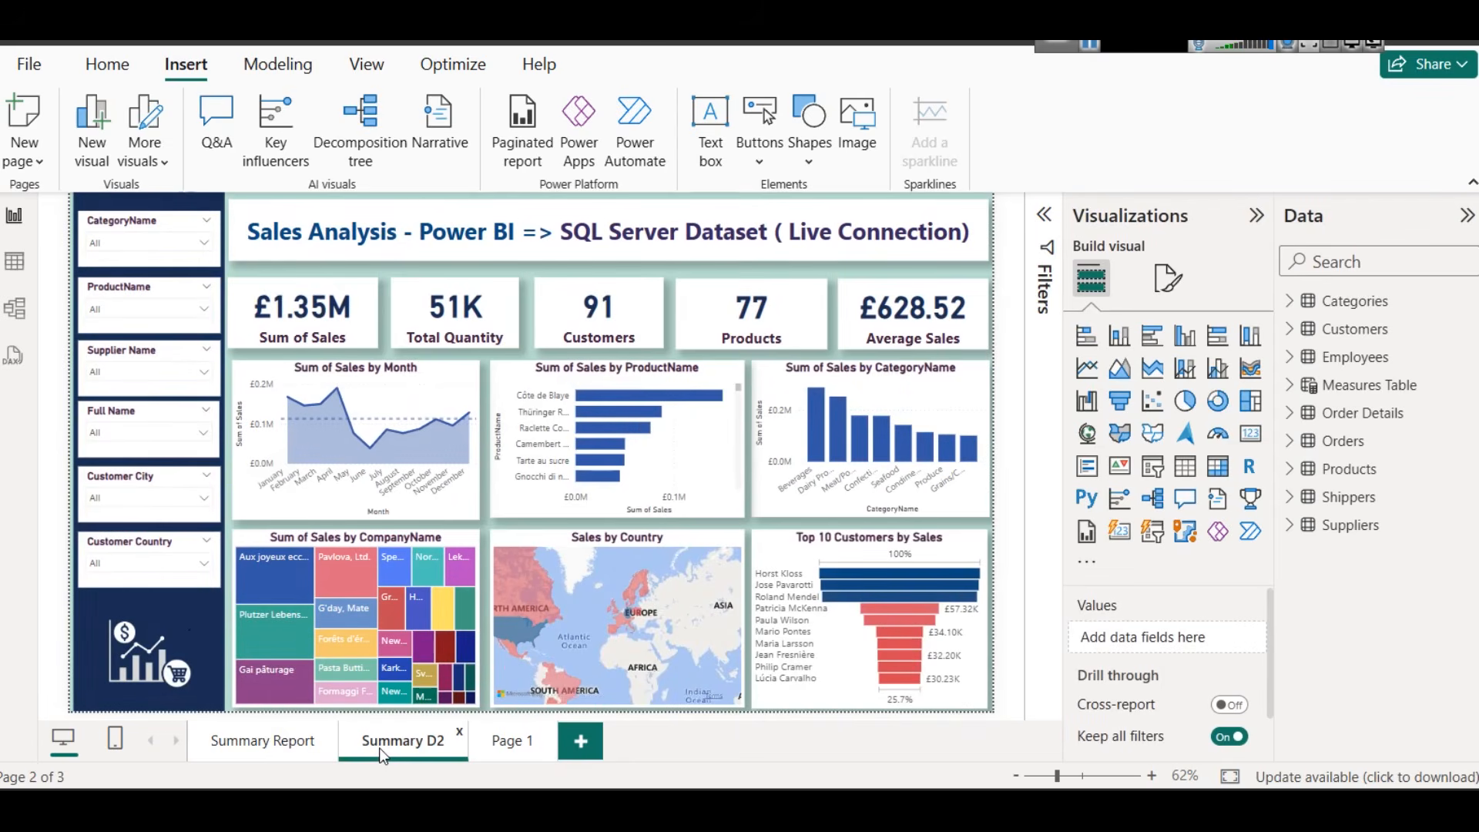
click(294, 316)
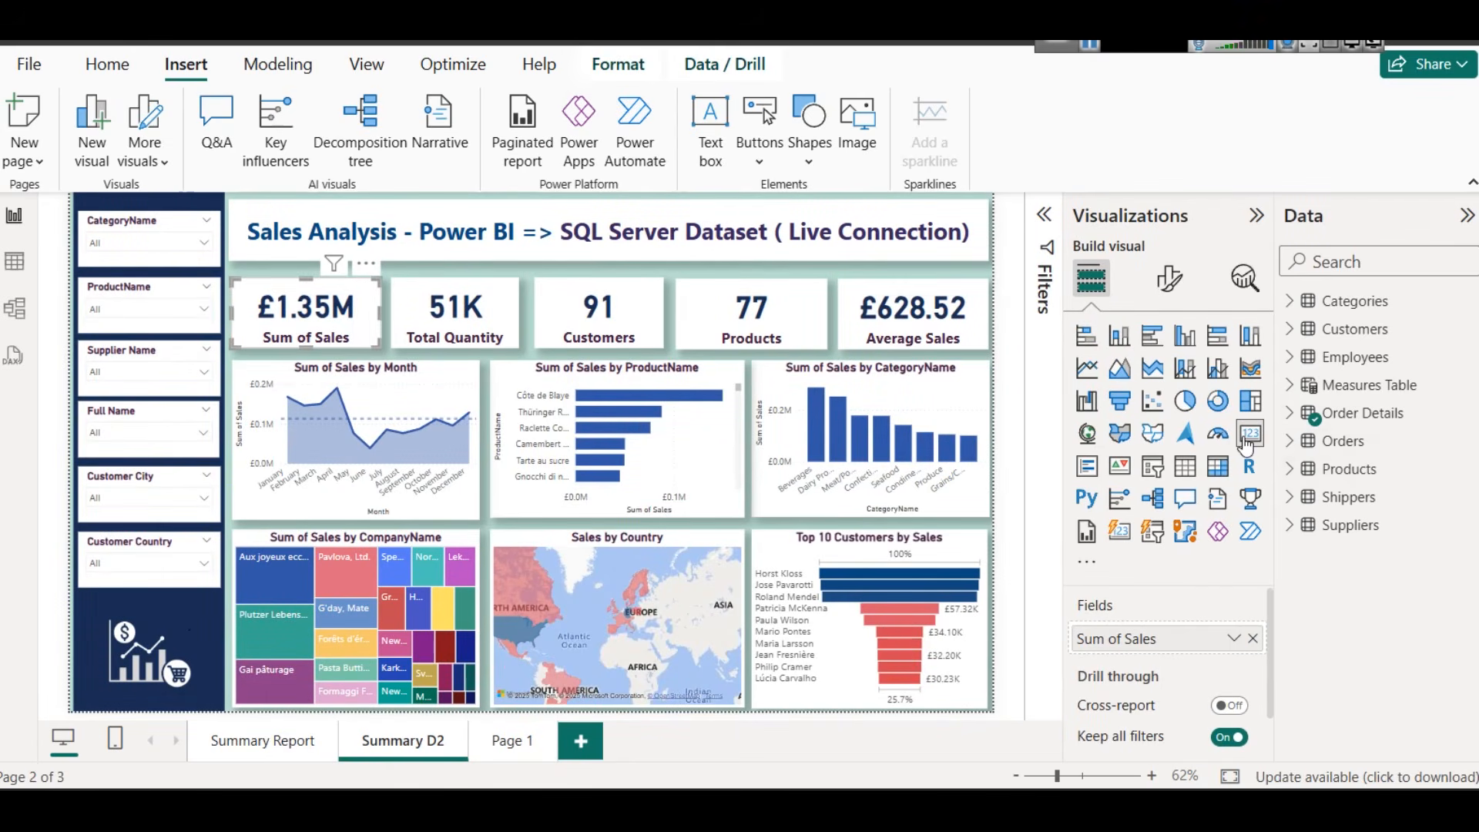
click(534, 744)
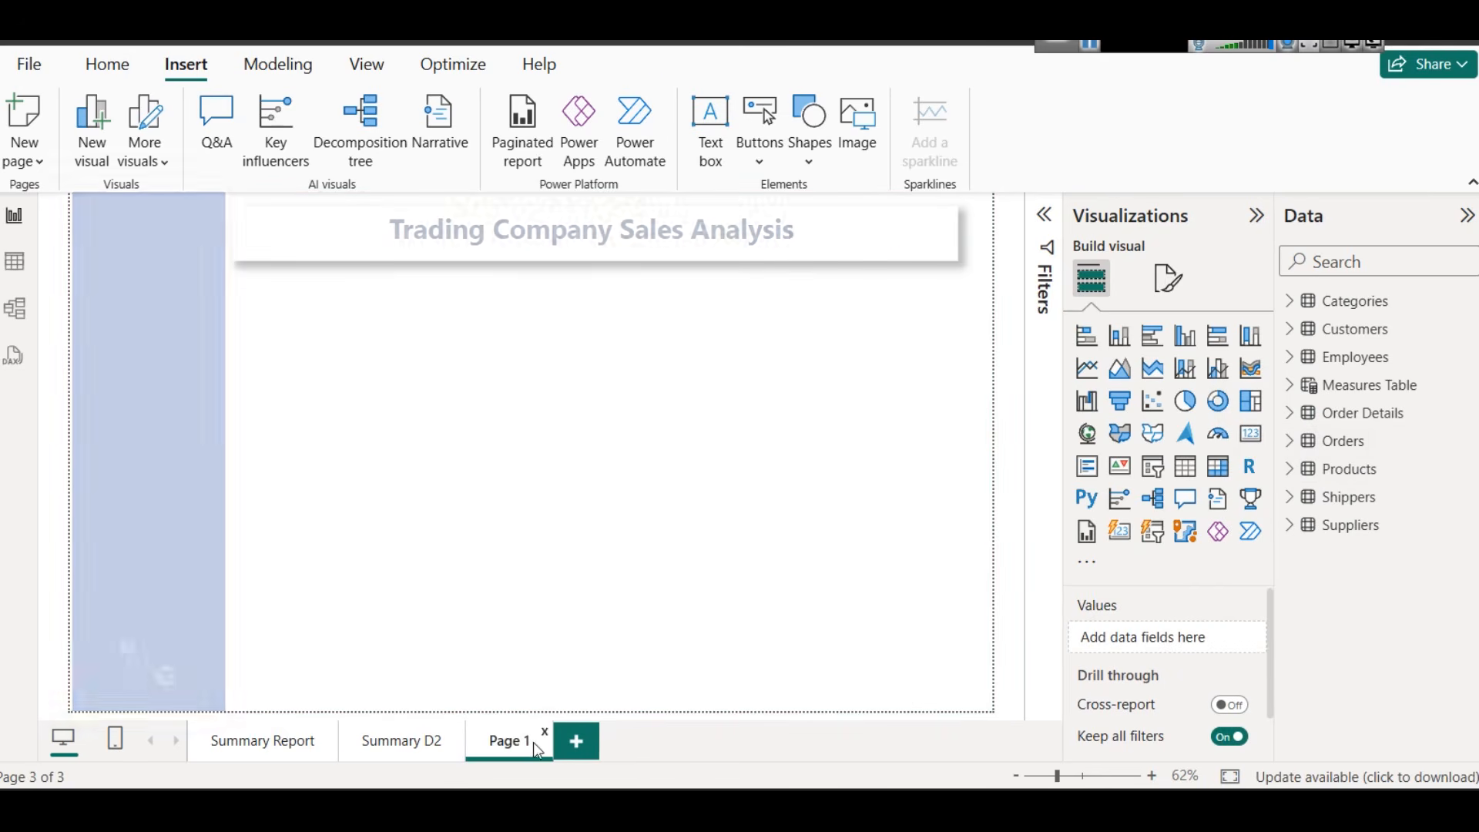
Add a card visual and shrink it to a small box under the left end of the title
click(1251, 433)
drag(598, 265, 700, 631)
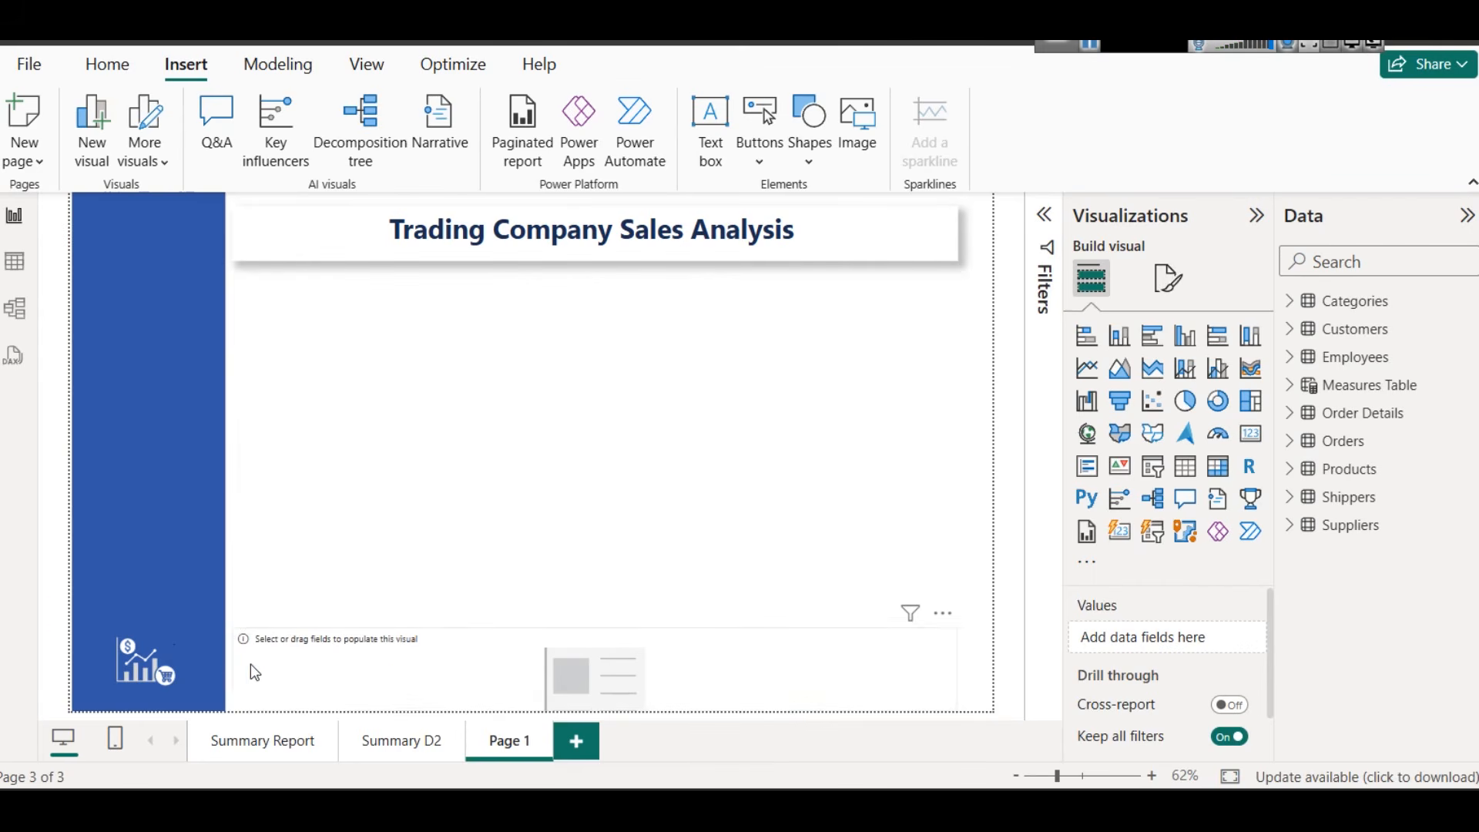
drag(243, 677, 799, 687)
drag(893, 686, 331, 323)
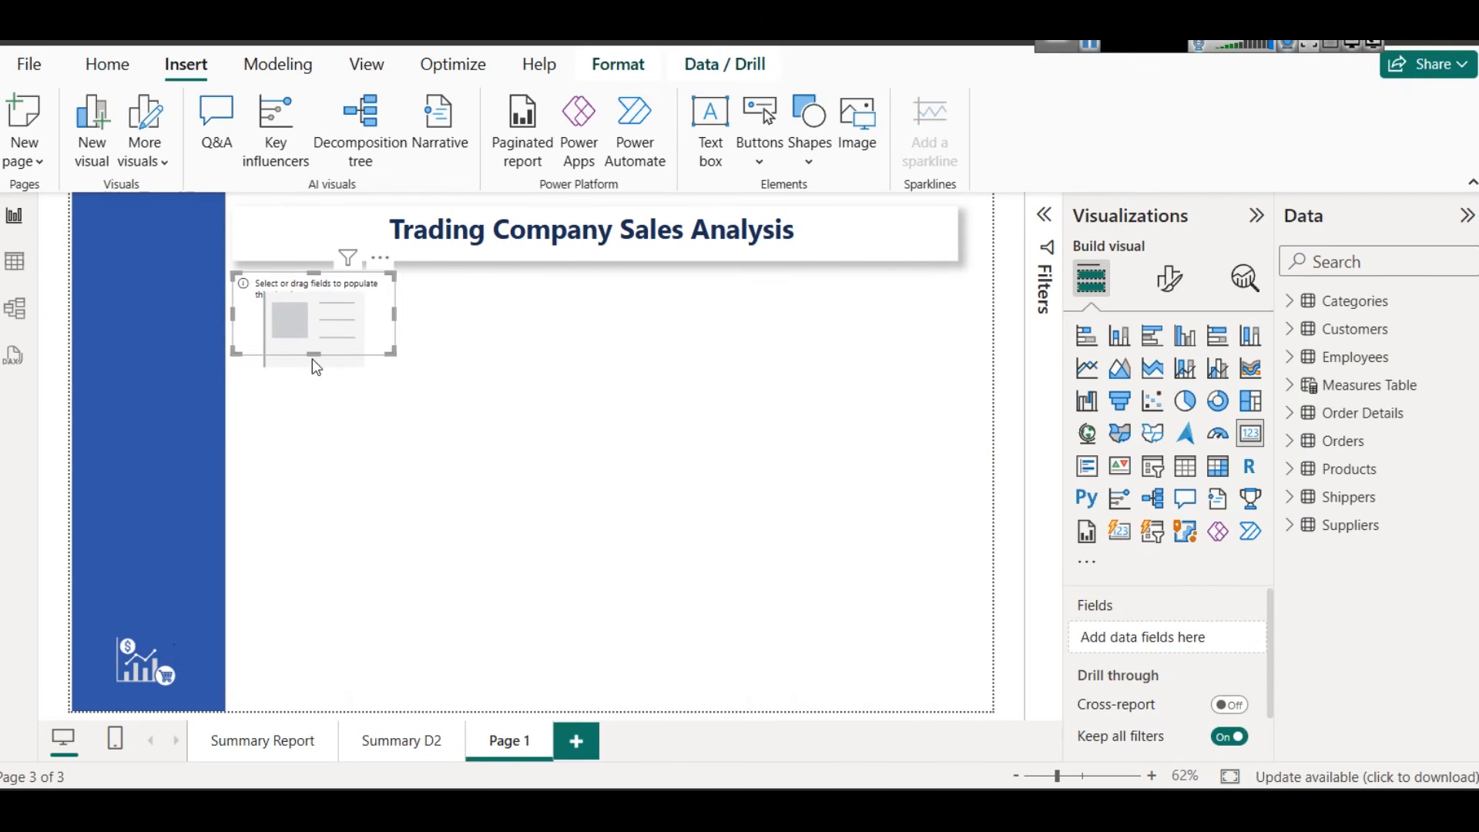
drag(313, 355, 315, 346)
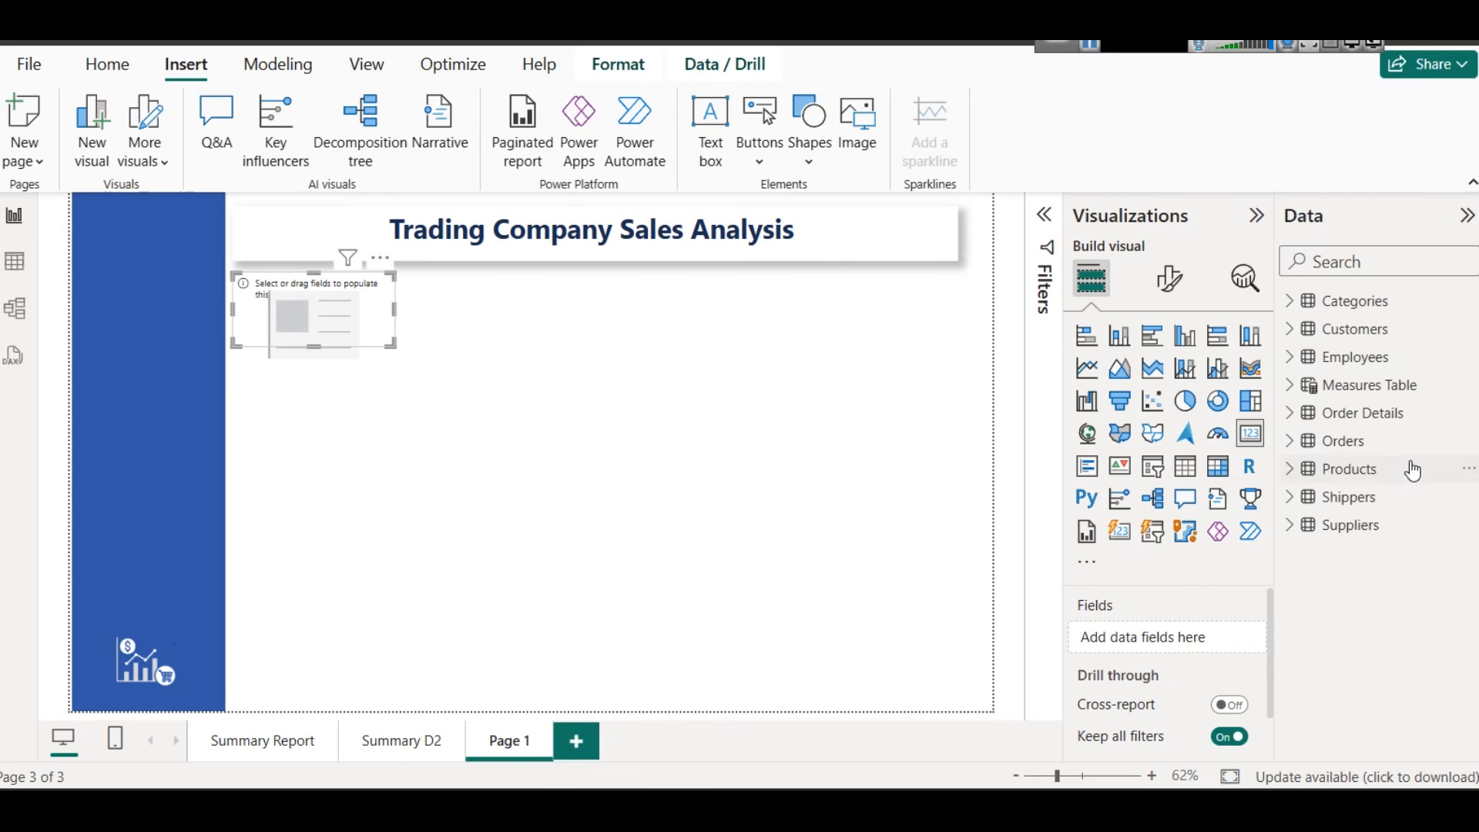
Fill the new card with the Sales field from the Order Details table
click(1292, 415)
drag(1387, 553, 1119, 628)
drag(1379, 553, 1196, 647)
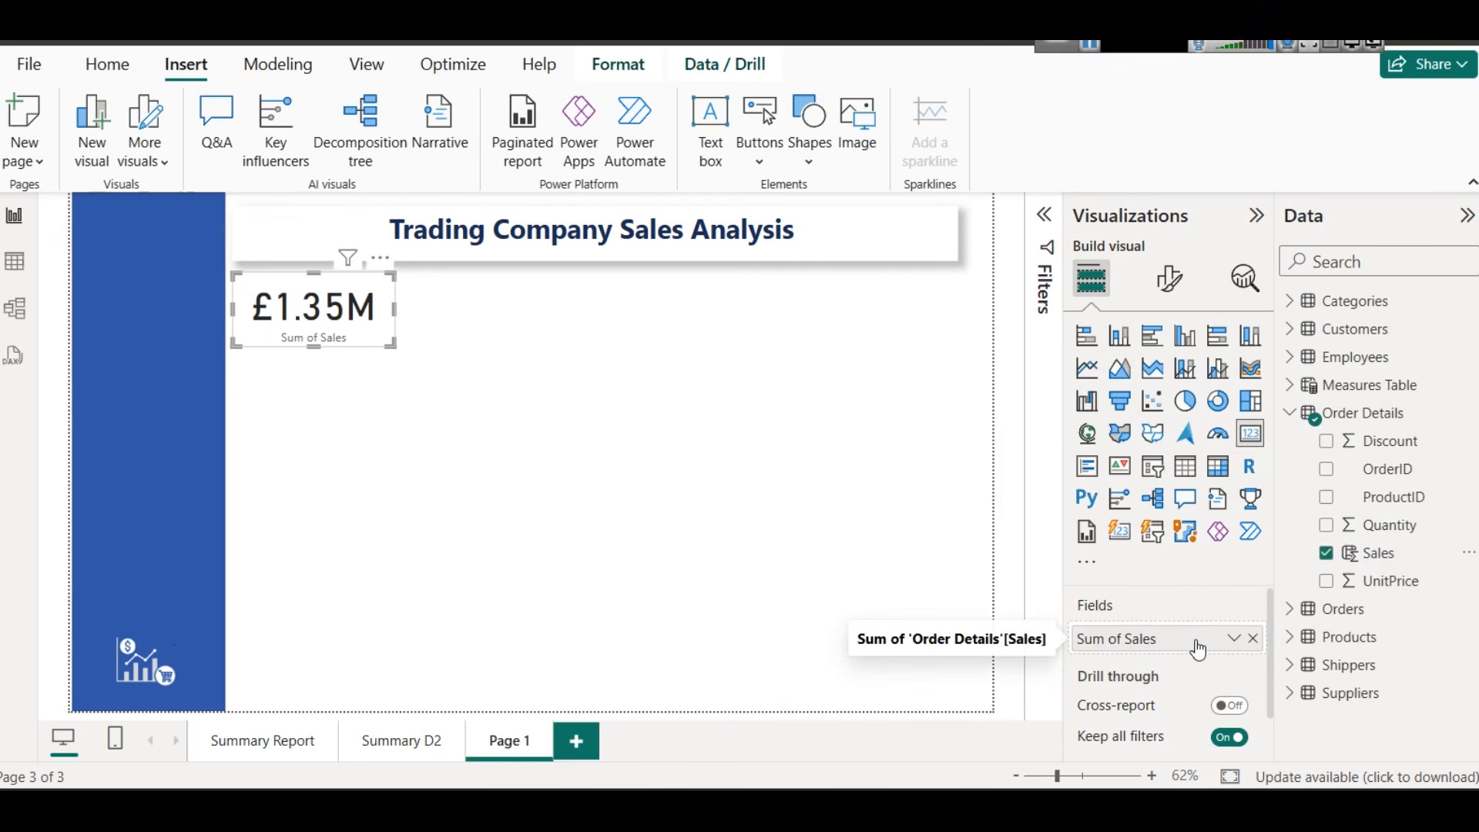
Format the card's callout value as bold, dark navy text at font size 35
click(1185, 289)
click(1199, 432)
double_click(1213, 520)
text(35)
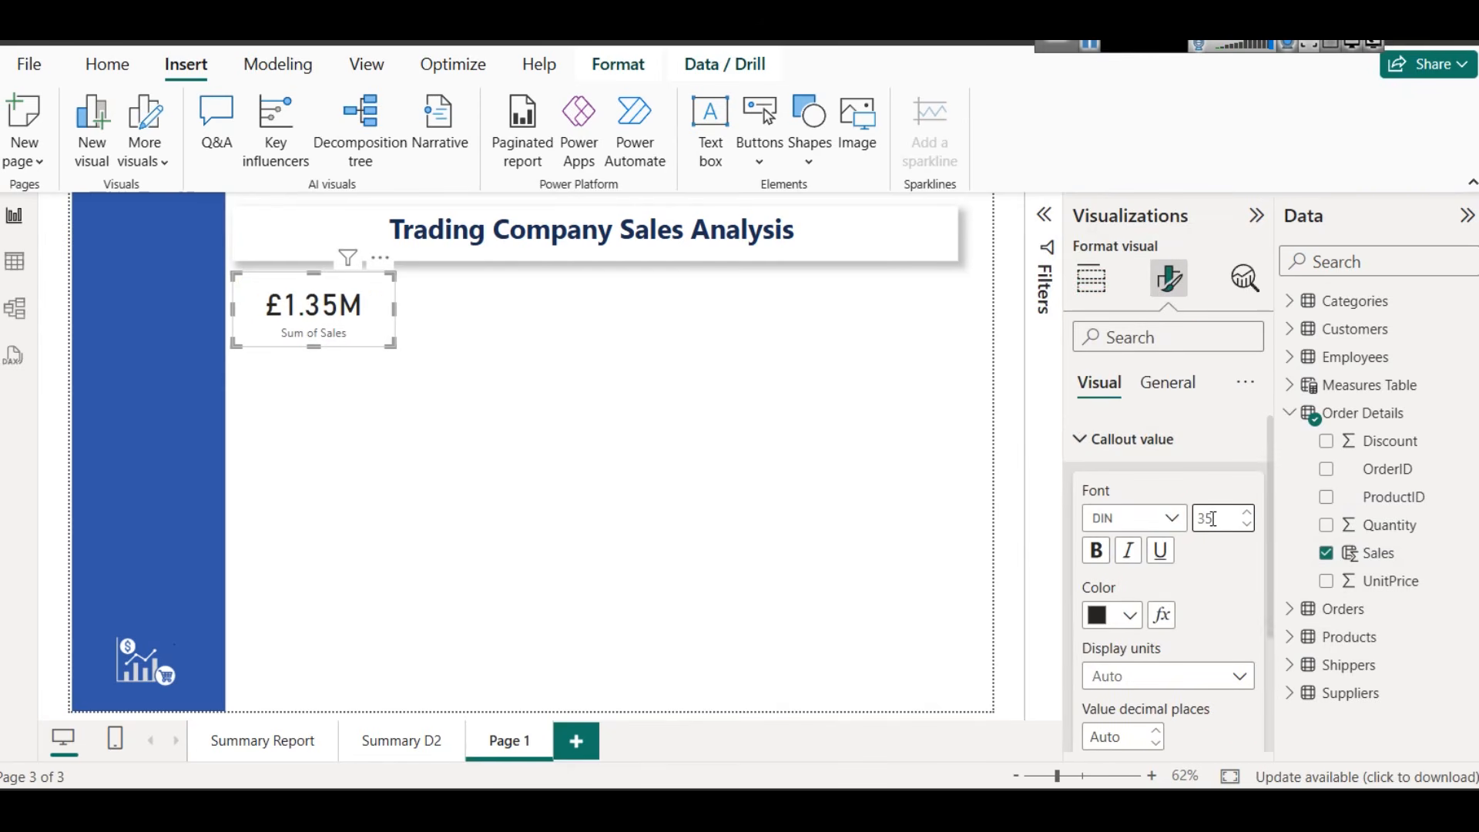
click(1130, 615)
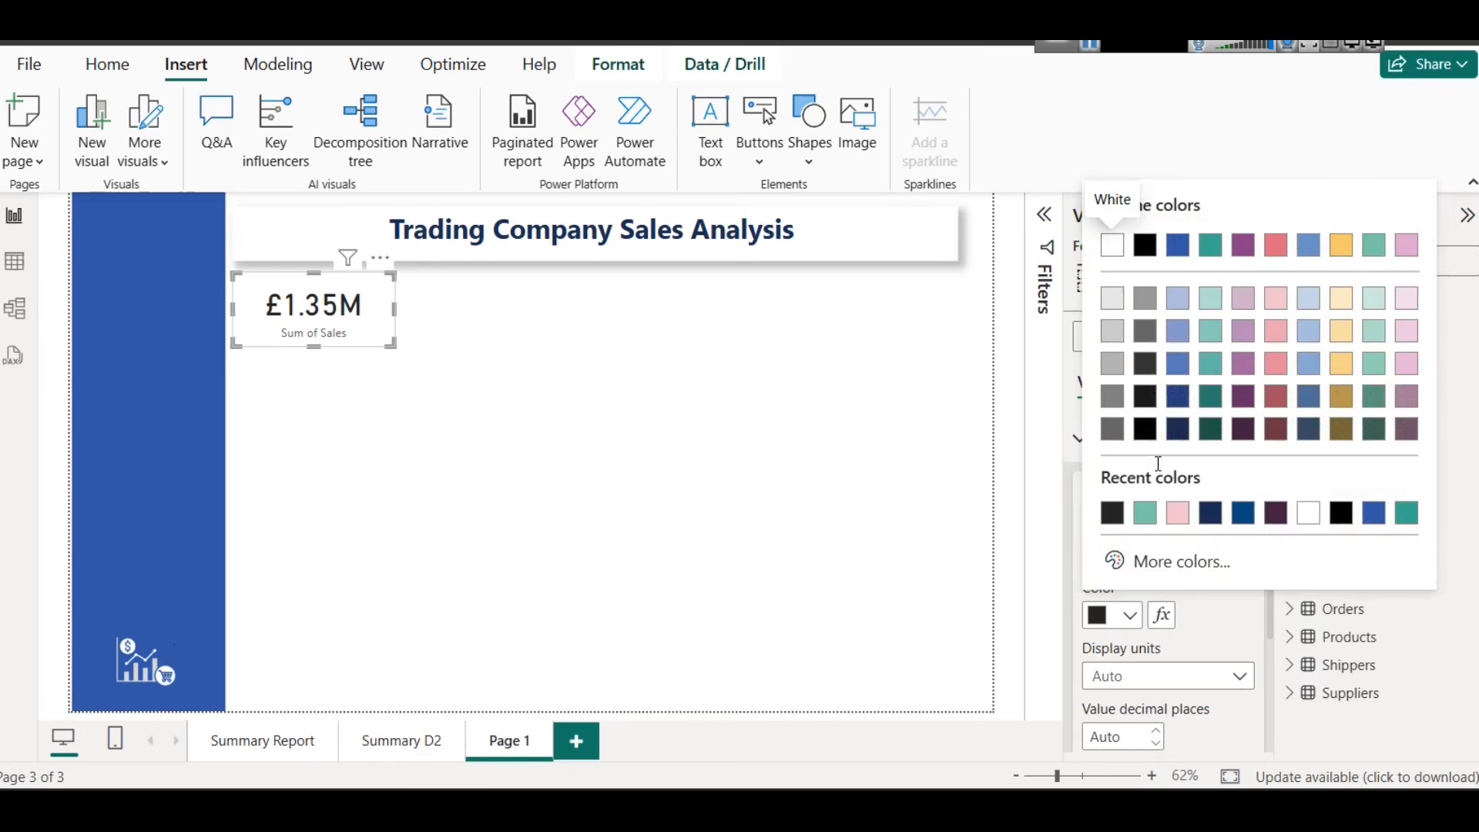
click(1176, 433)
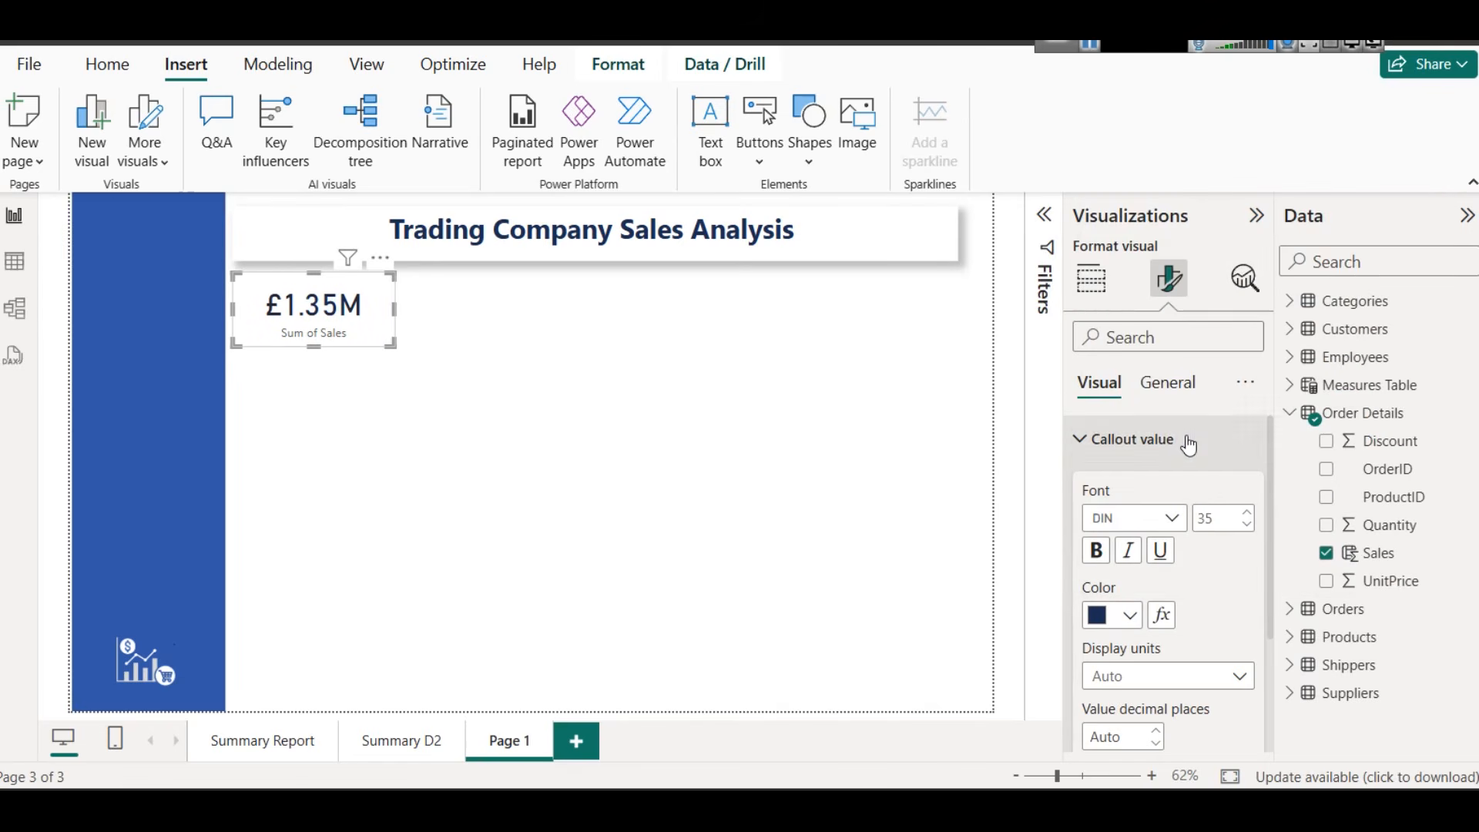
click(1096, 552)
Format the card's category label as bold, dark red text at font size 15
scroll(1098, 574, down, 3)
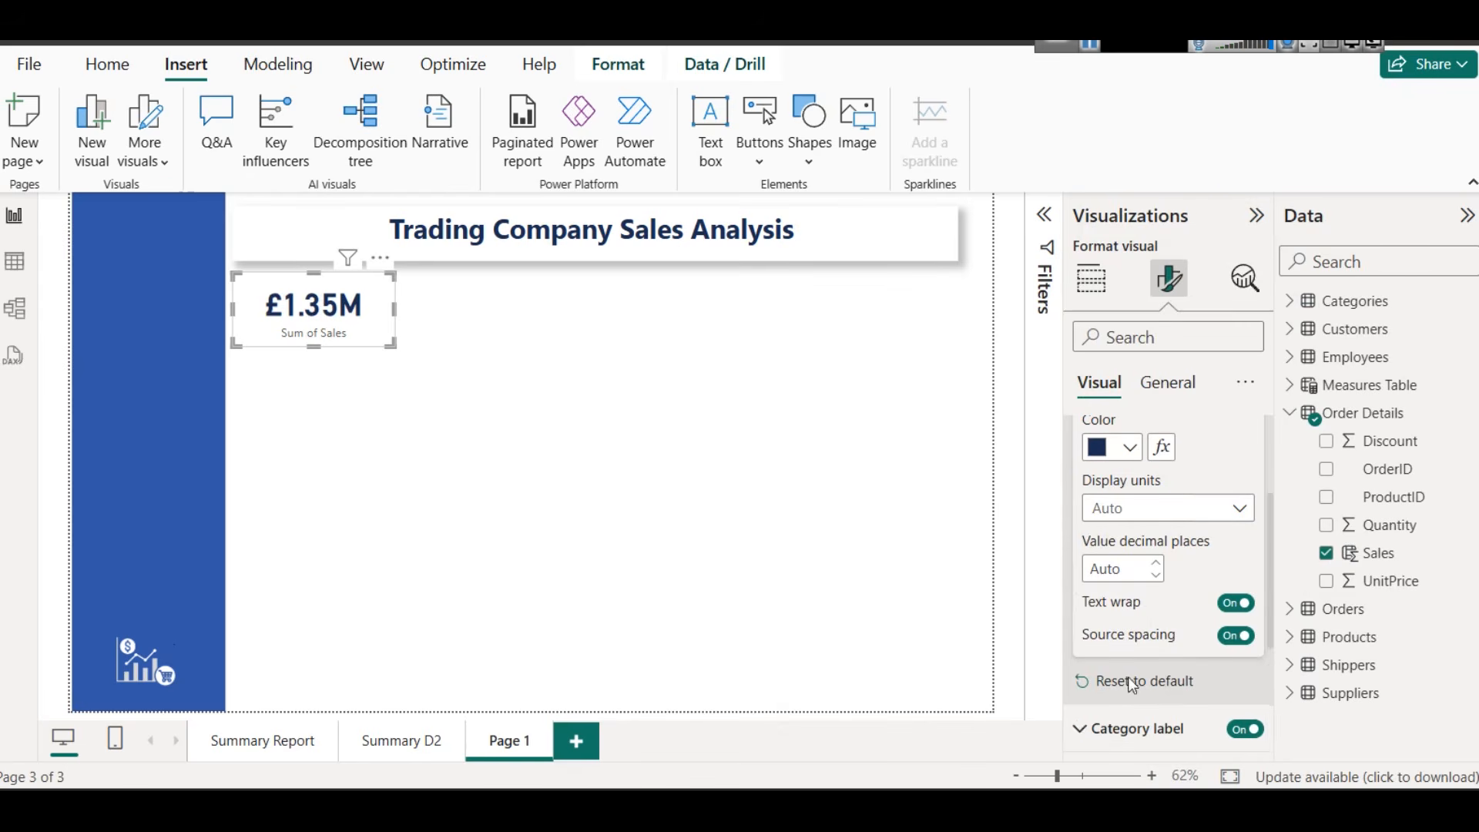
scroll(1156, 655, down, 2)
click(1156, 607)
scroll(1118, 663, down, 2)
click(1102, 691)
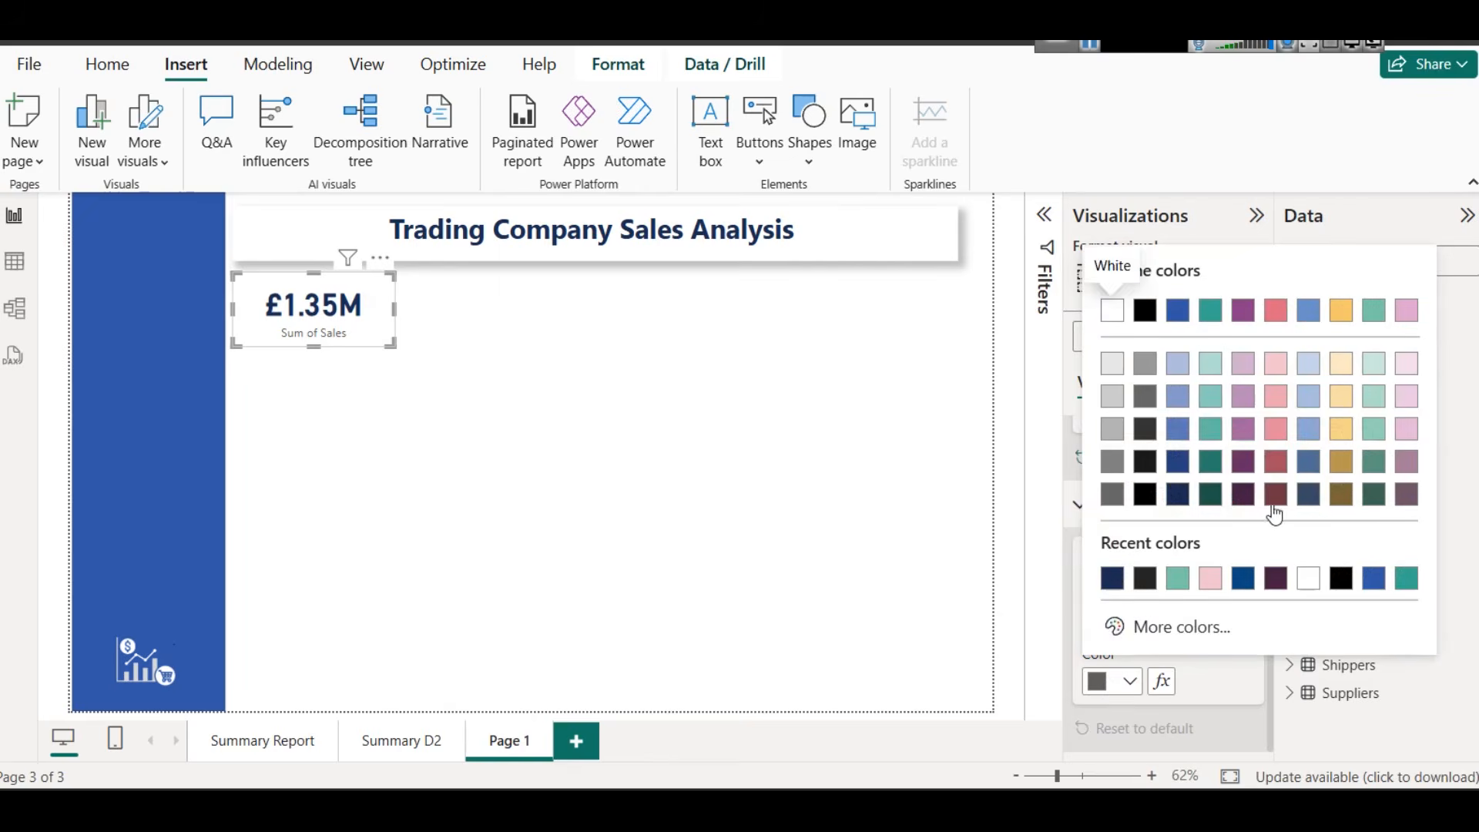
click(1275, 502)
click(1096, 615)
click(1246, 579)
click(1246, 579)
click(1246, 578)
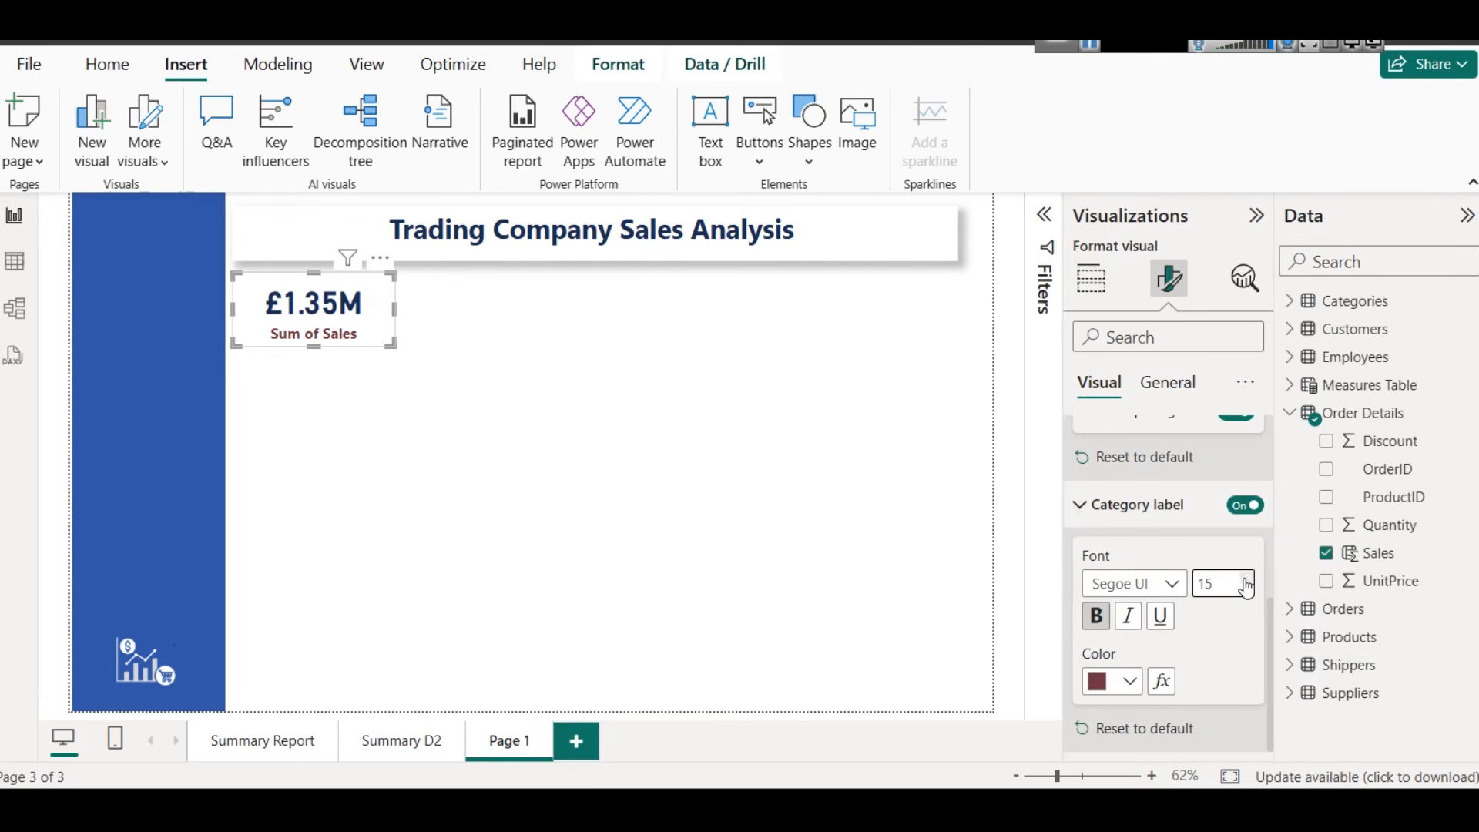
Turn on the shadow effect for the Sum of Sales card
click(1169, 382)
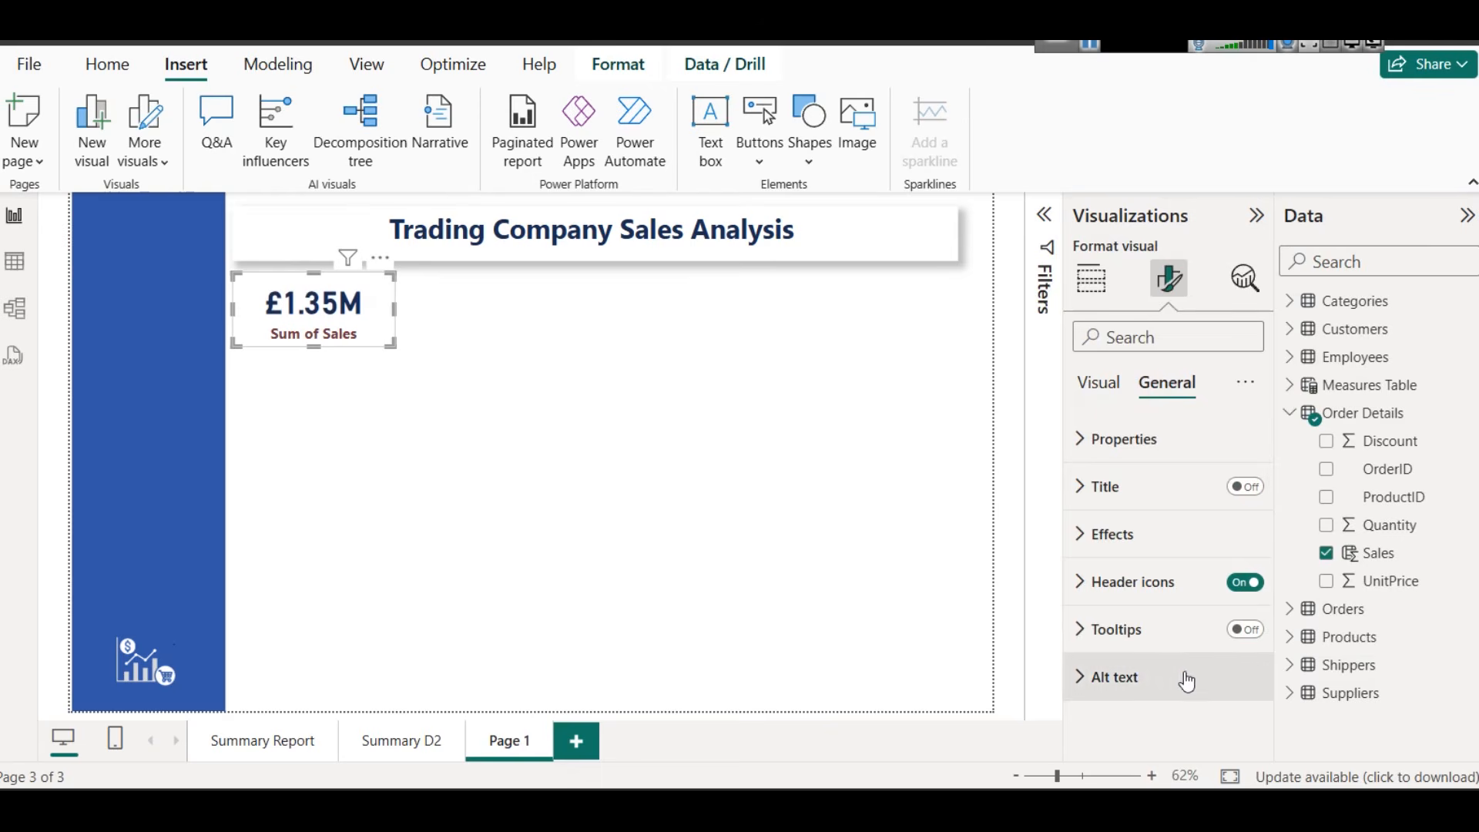
click(1129, 533)
scroll(1156, 650, down, 3)
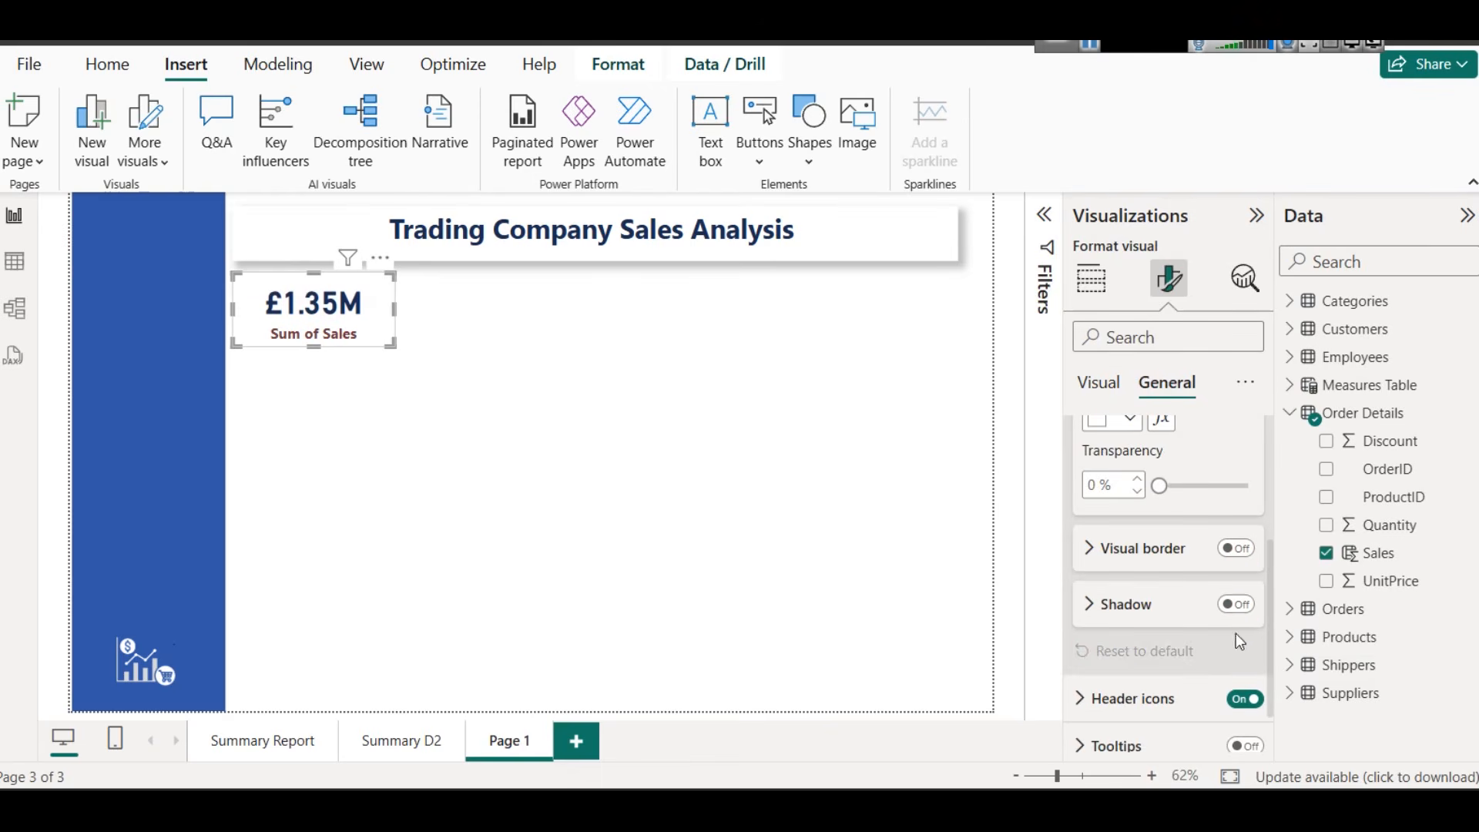
click(1248, 608)
click(445, 480)
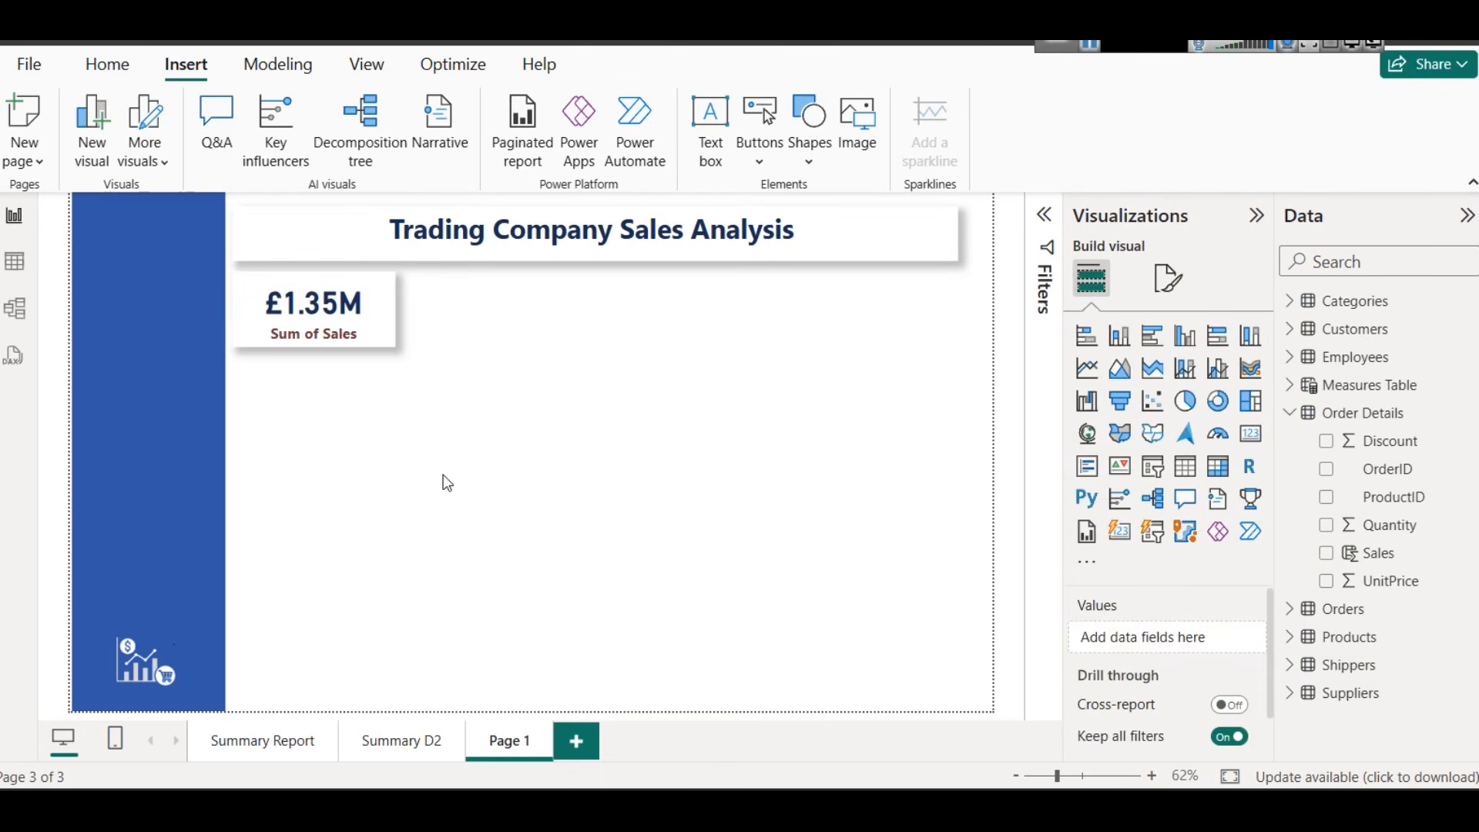
Duplicate the Sum of Sales card to its right and replace the copy's field with Quantity from Order Details
click(342, 312)
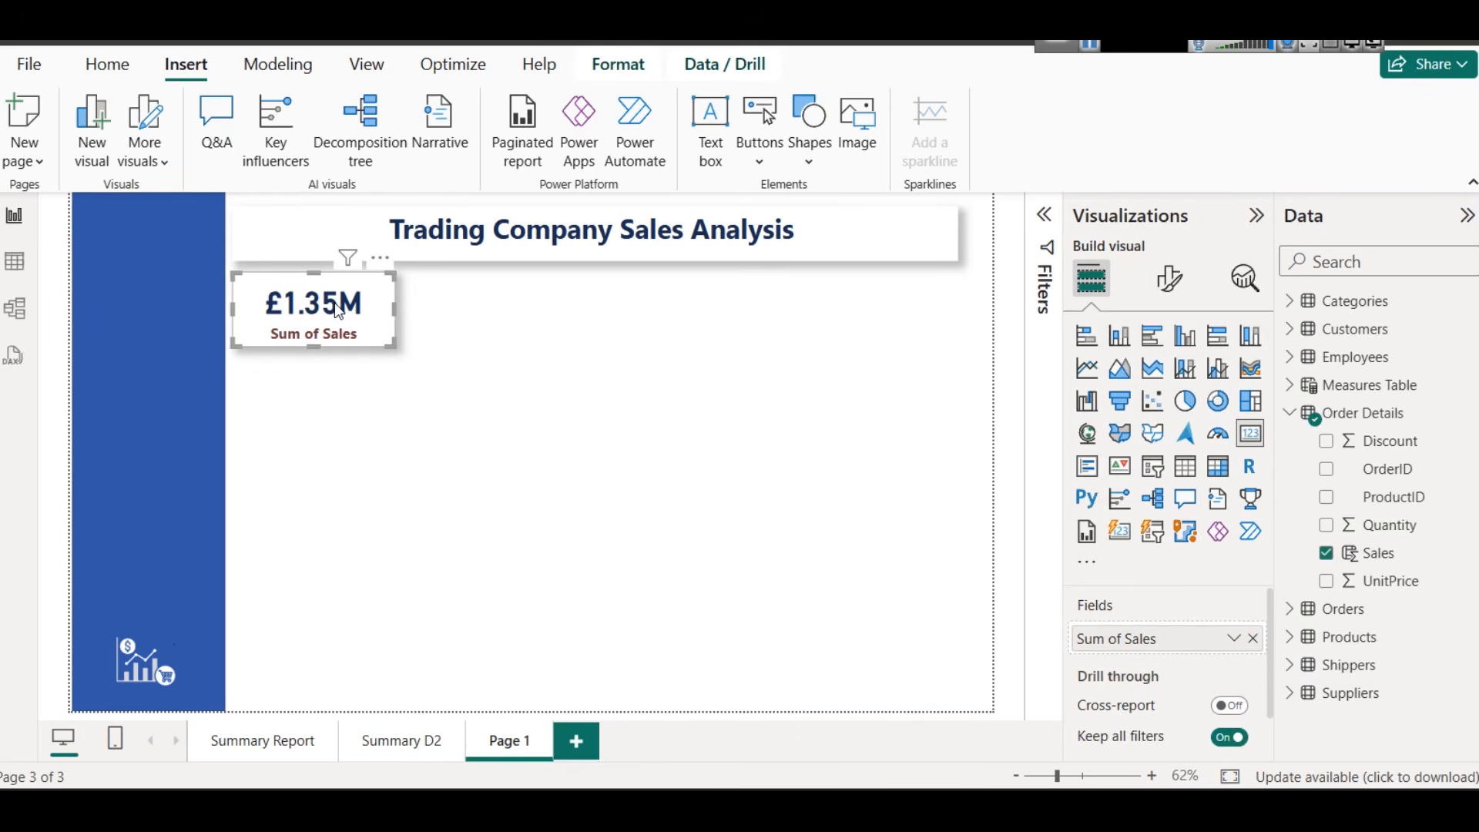
click(107, 63)
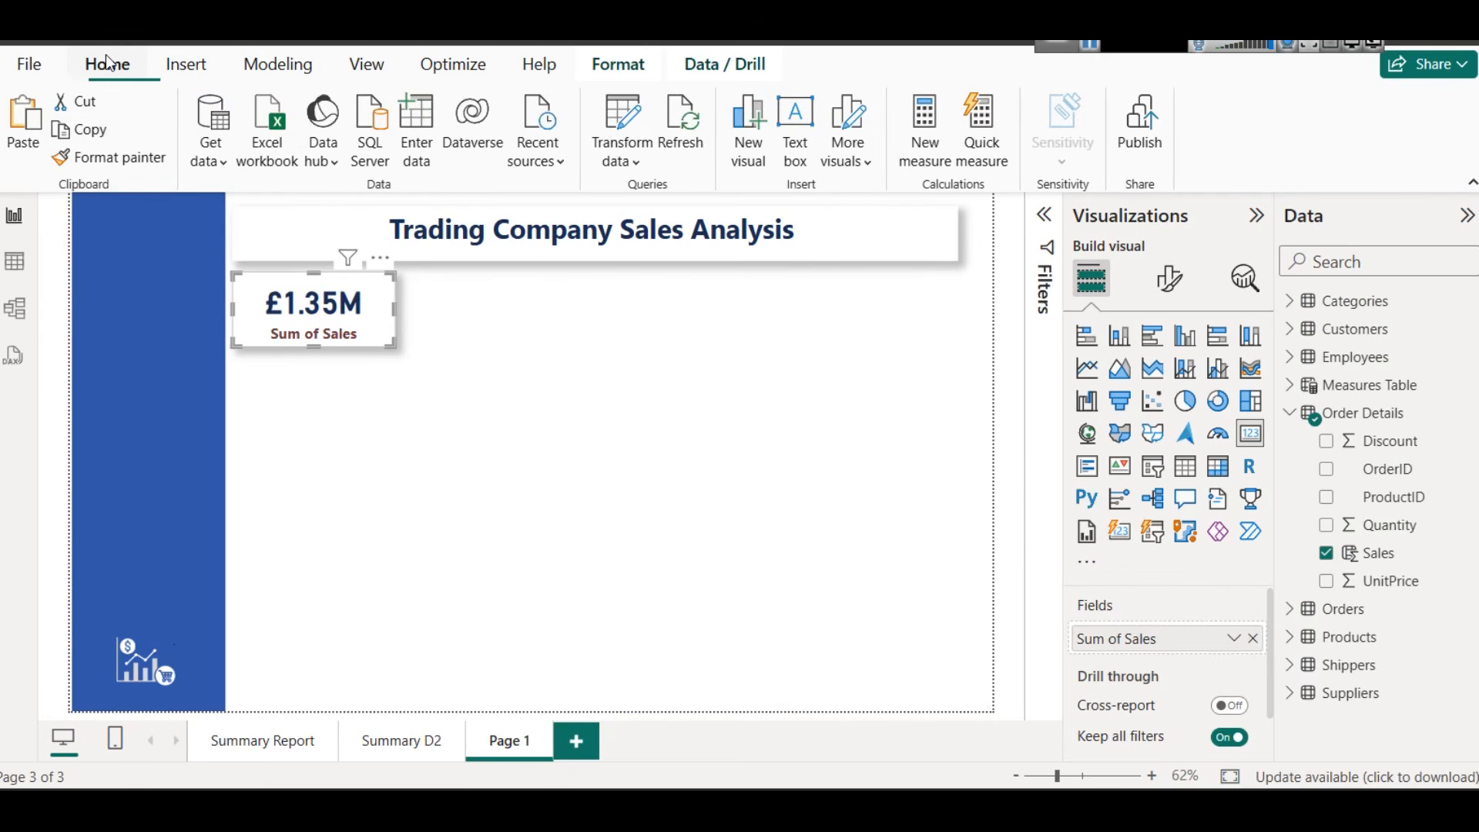
click(435, 315)
drag(307, 320, 490, 323)
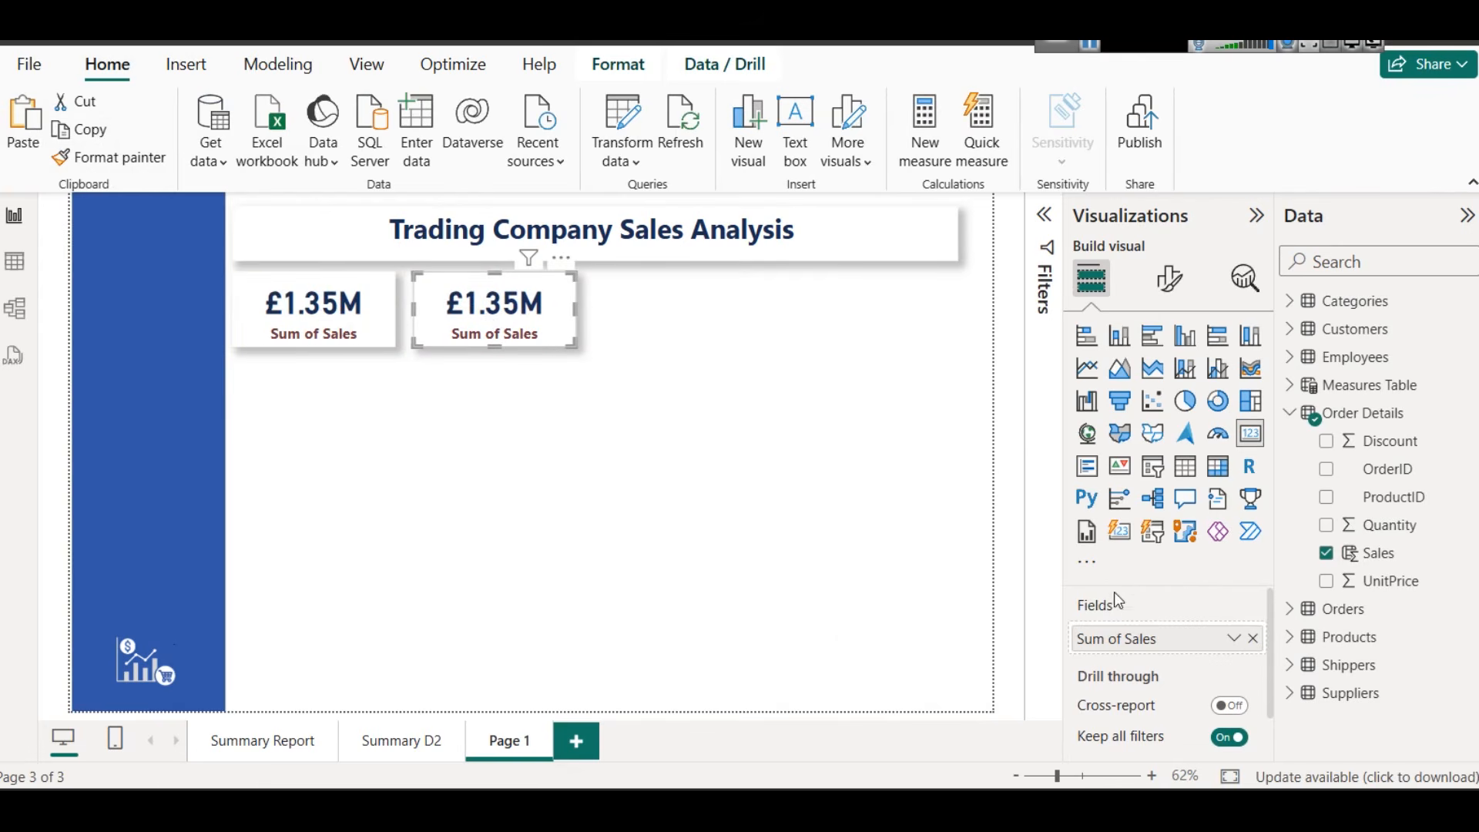
click(1253, 638)
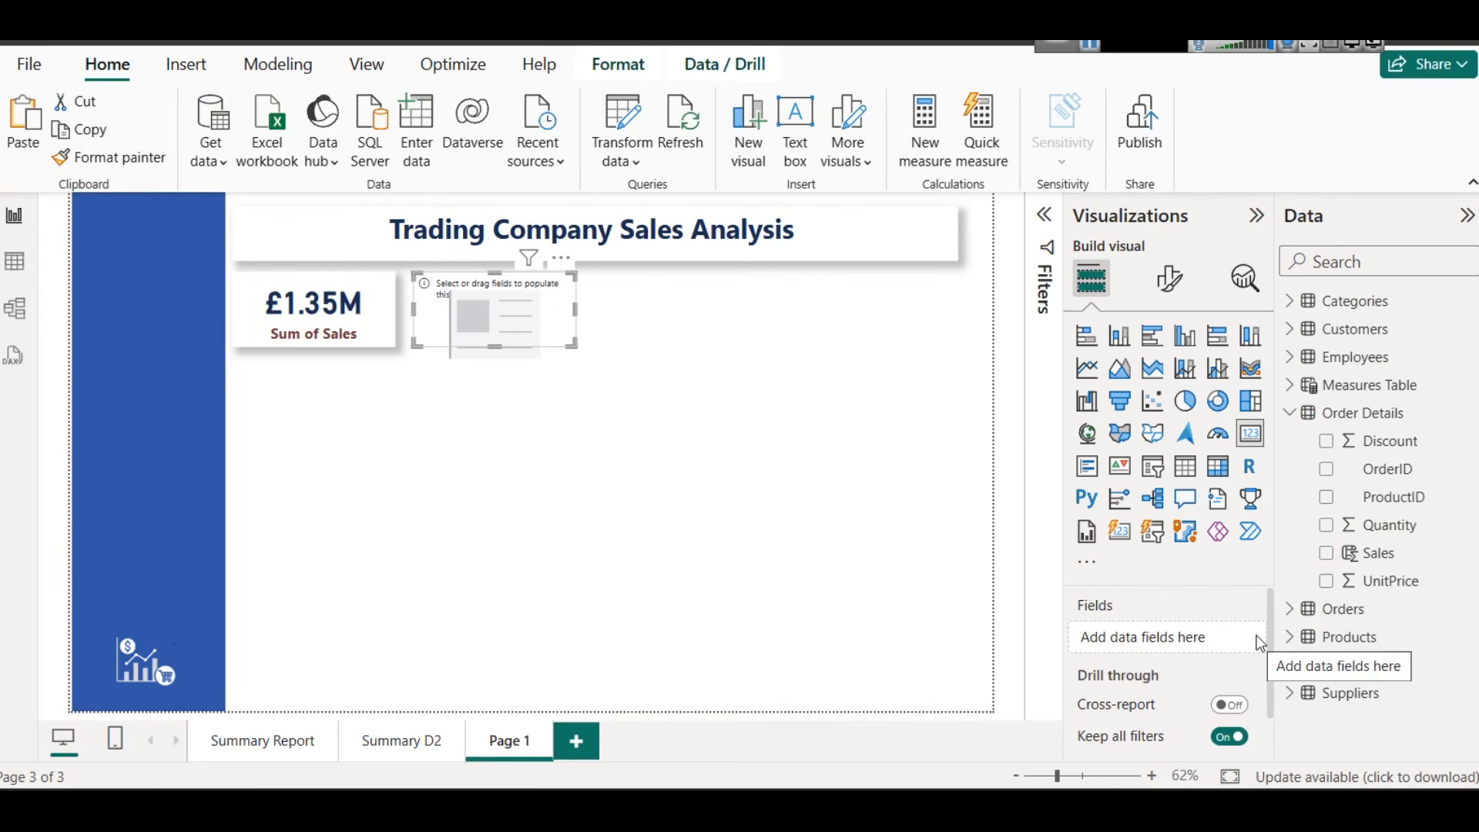
drag(1398, 530, 1118, 635)
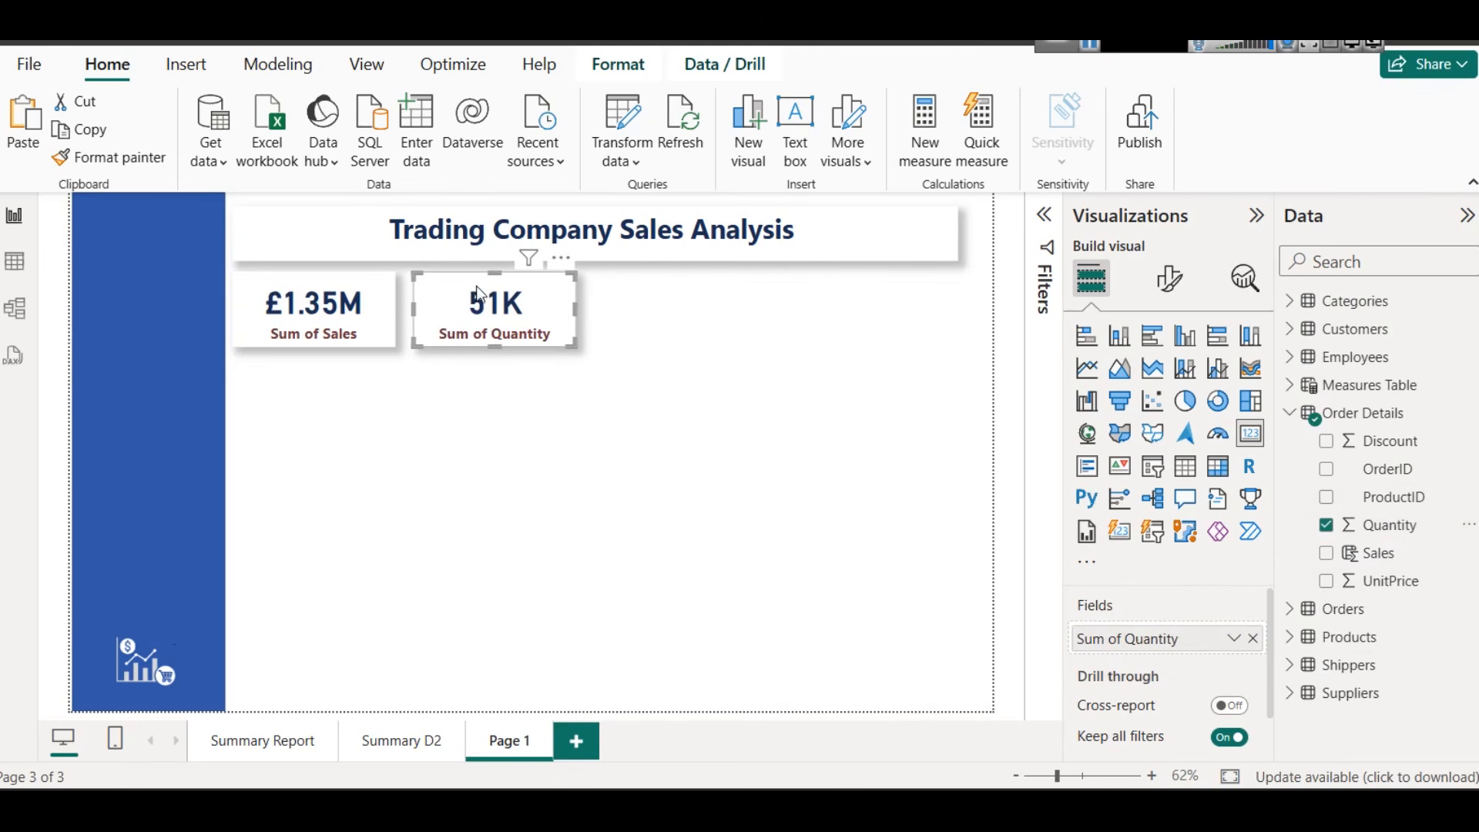
Duplicate the Sum of Quantity card to its right and replace the copy's field with OrderID from Order Details
key(ctrl+c)
key(ctrl+v)
drag(484, 325, 656, 321)
click(1255, 639)
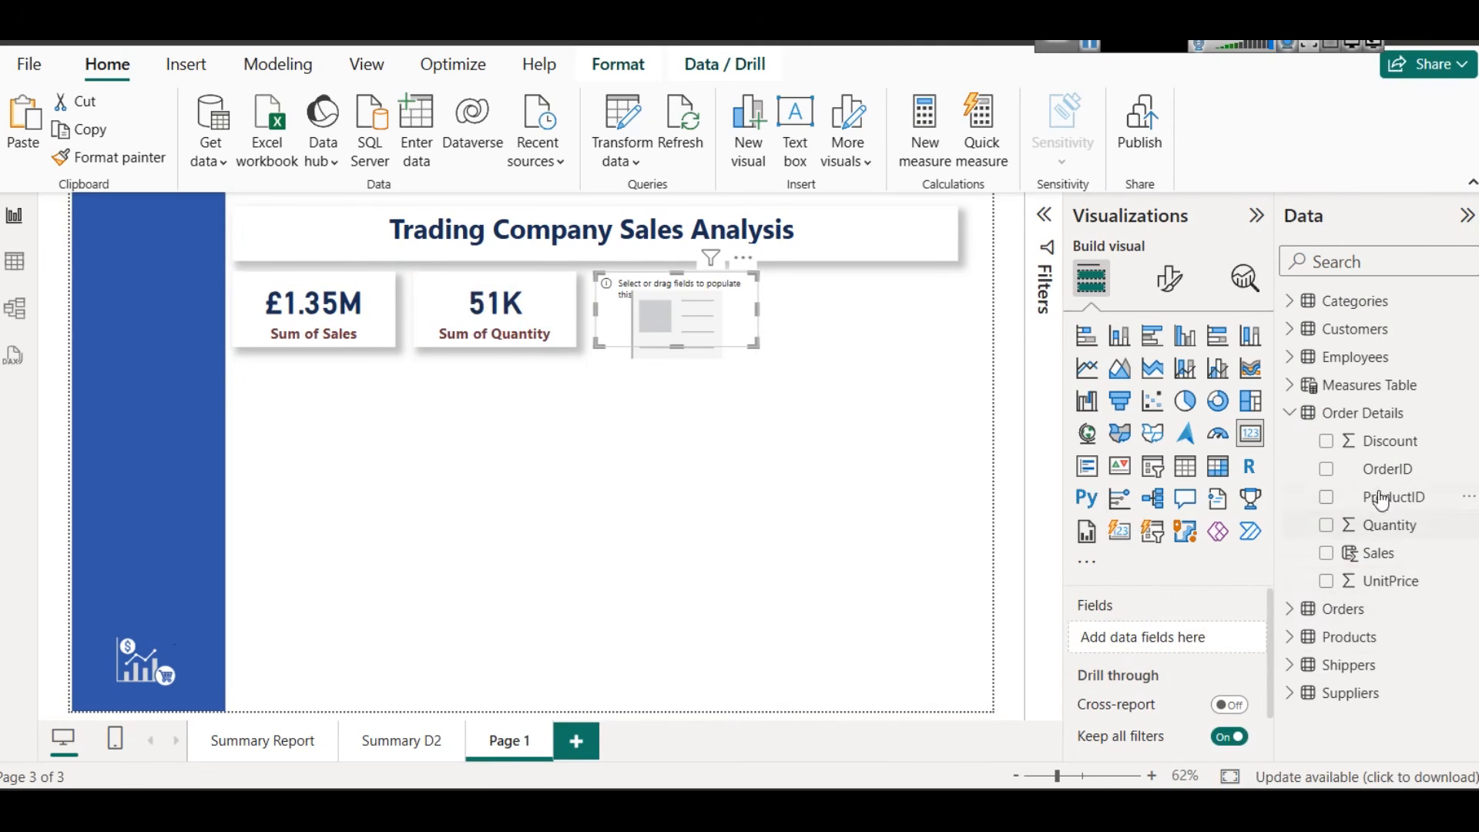
drag(1379, 469, 1233, 637)
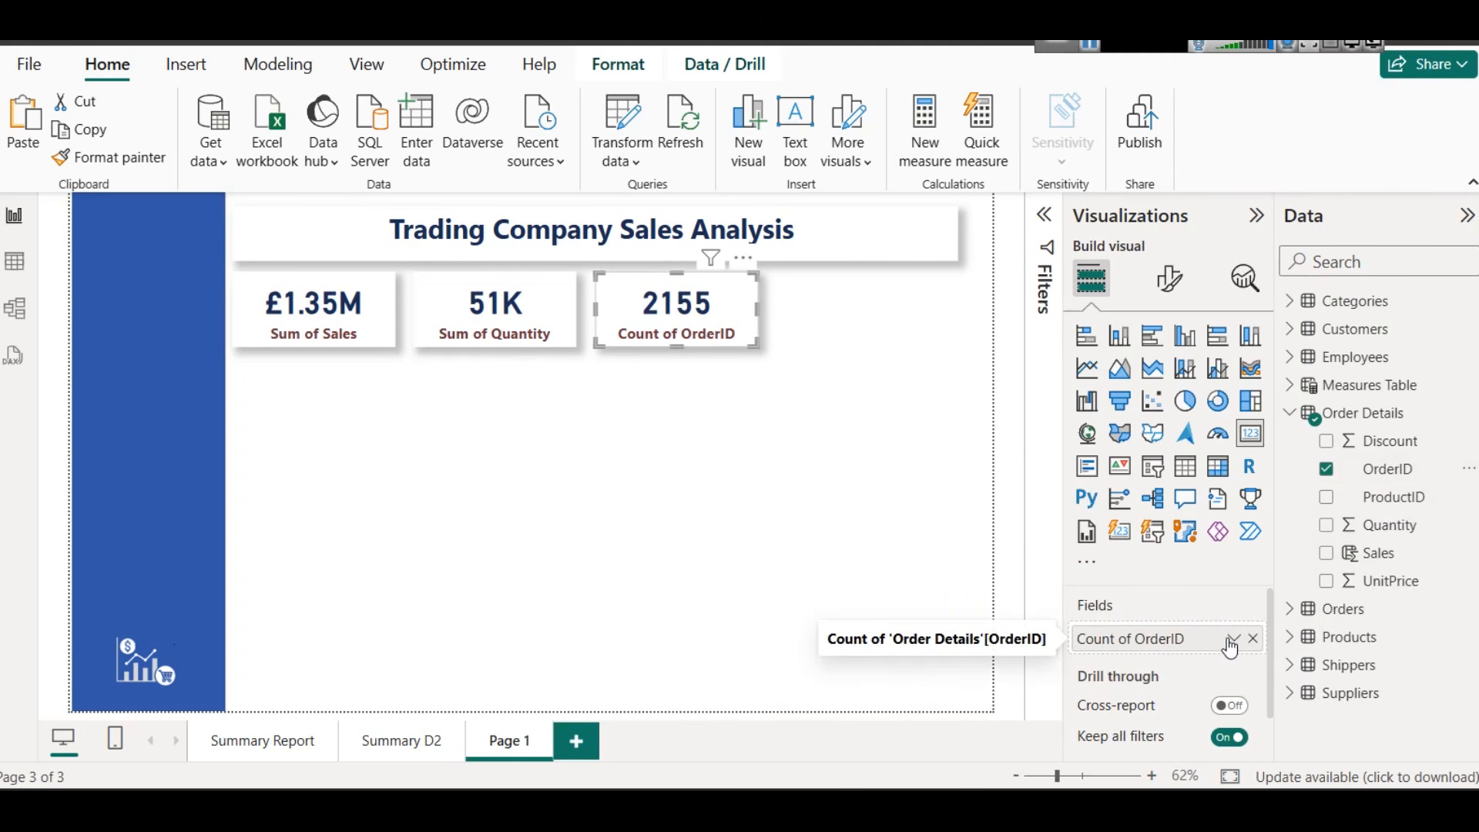
click(837, 476)
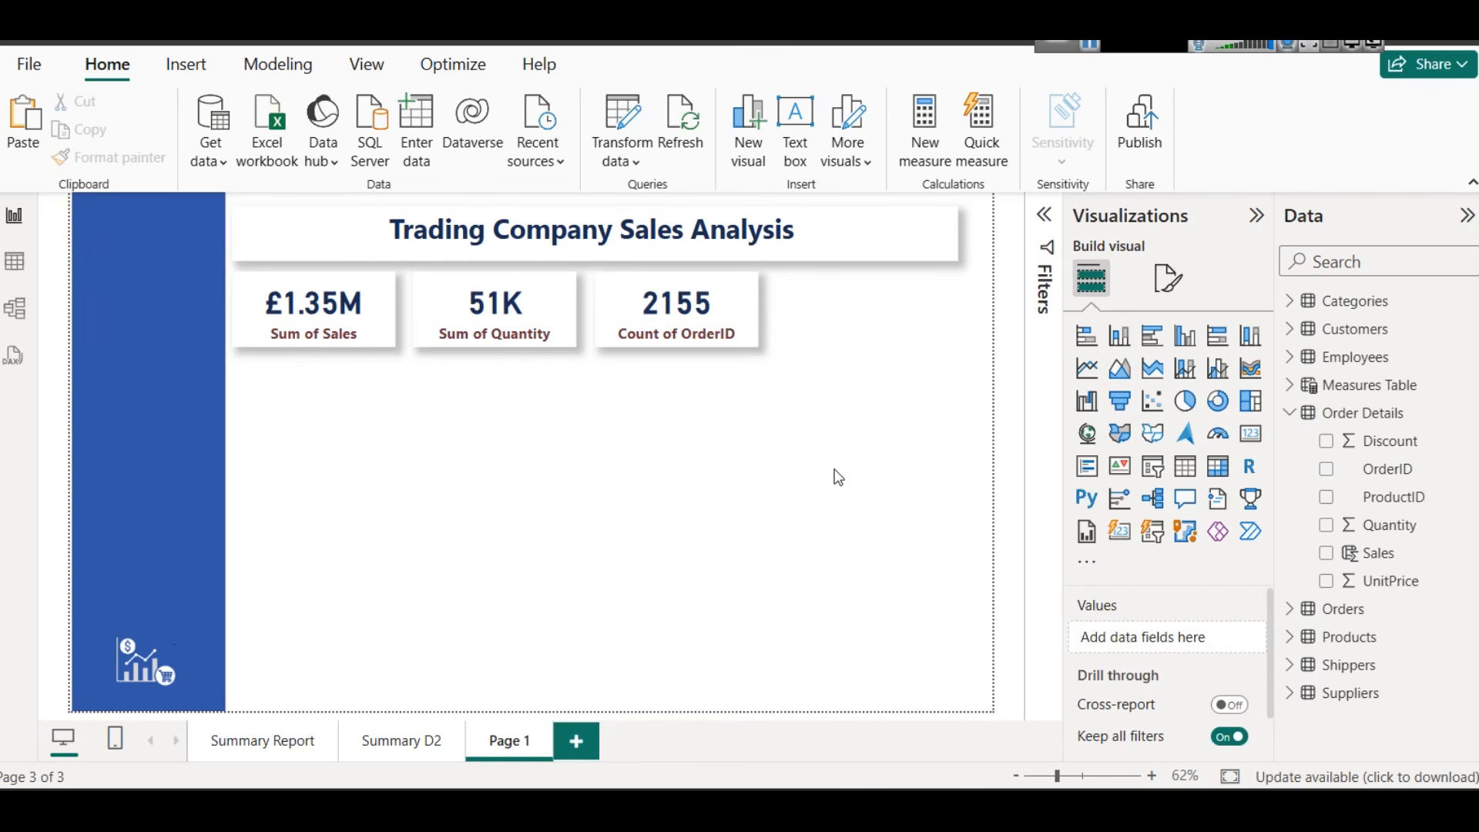
Duplicate the Count of OrderID card to the end of the card row and replace the copy's field with CustomerID from Customers
click(748, 289)
key(ctrl+c)
key(ctrl+v)
drag(688, 331, 912, 318)
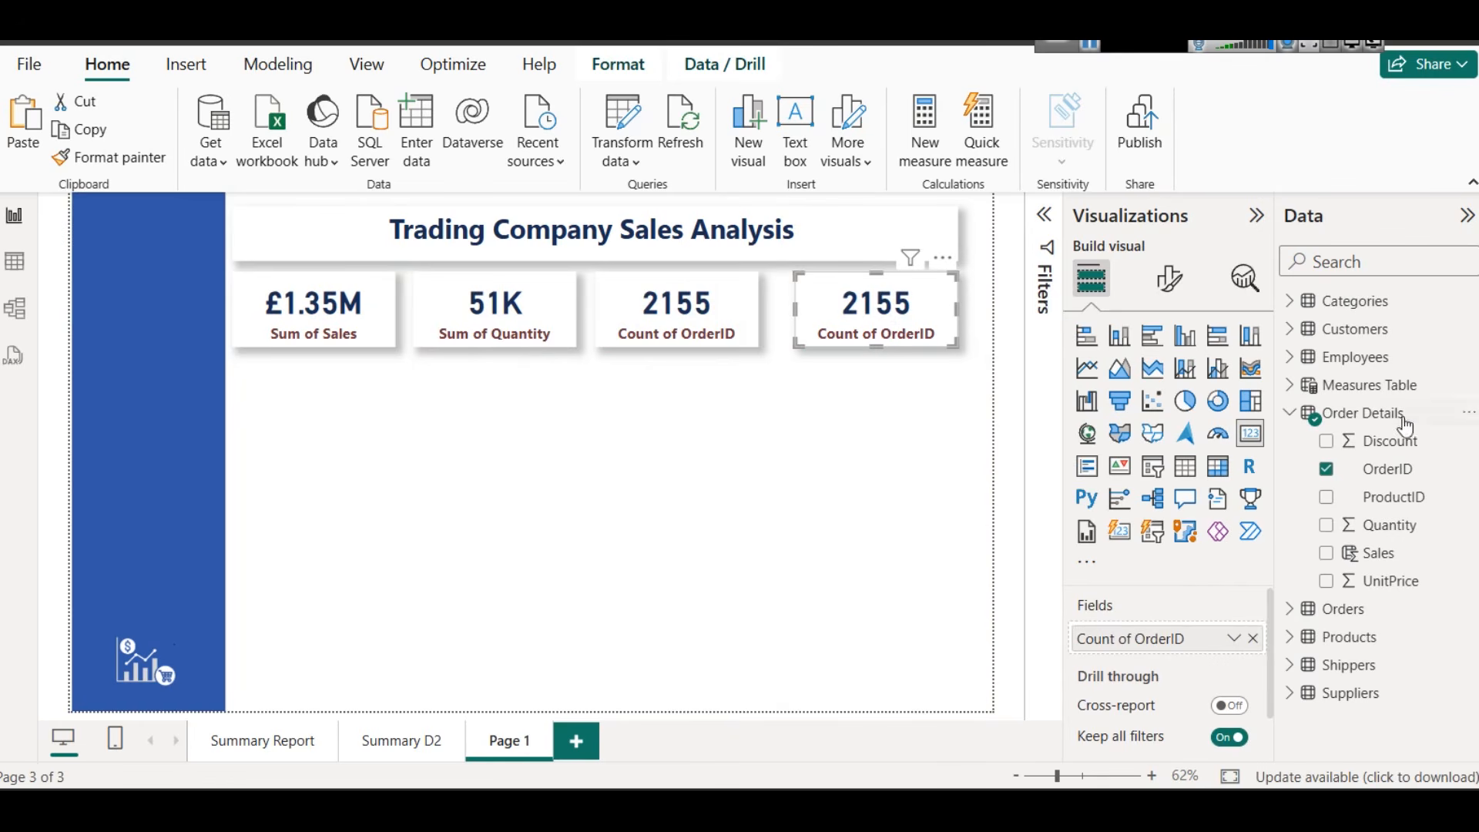
click(1288, 330)
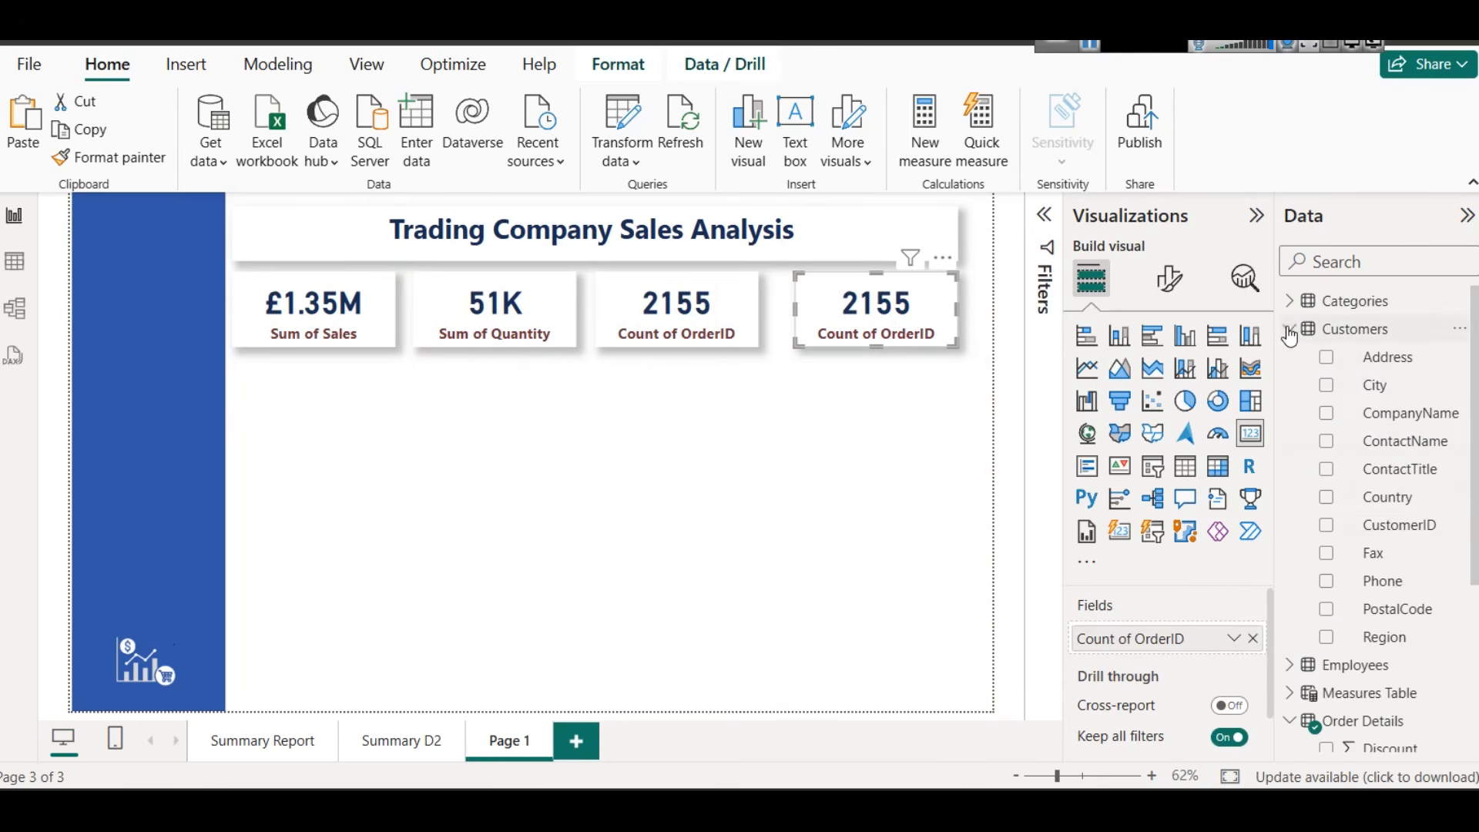
click(1254, 639)
drag(1400, 526, 1191, 641)
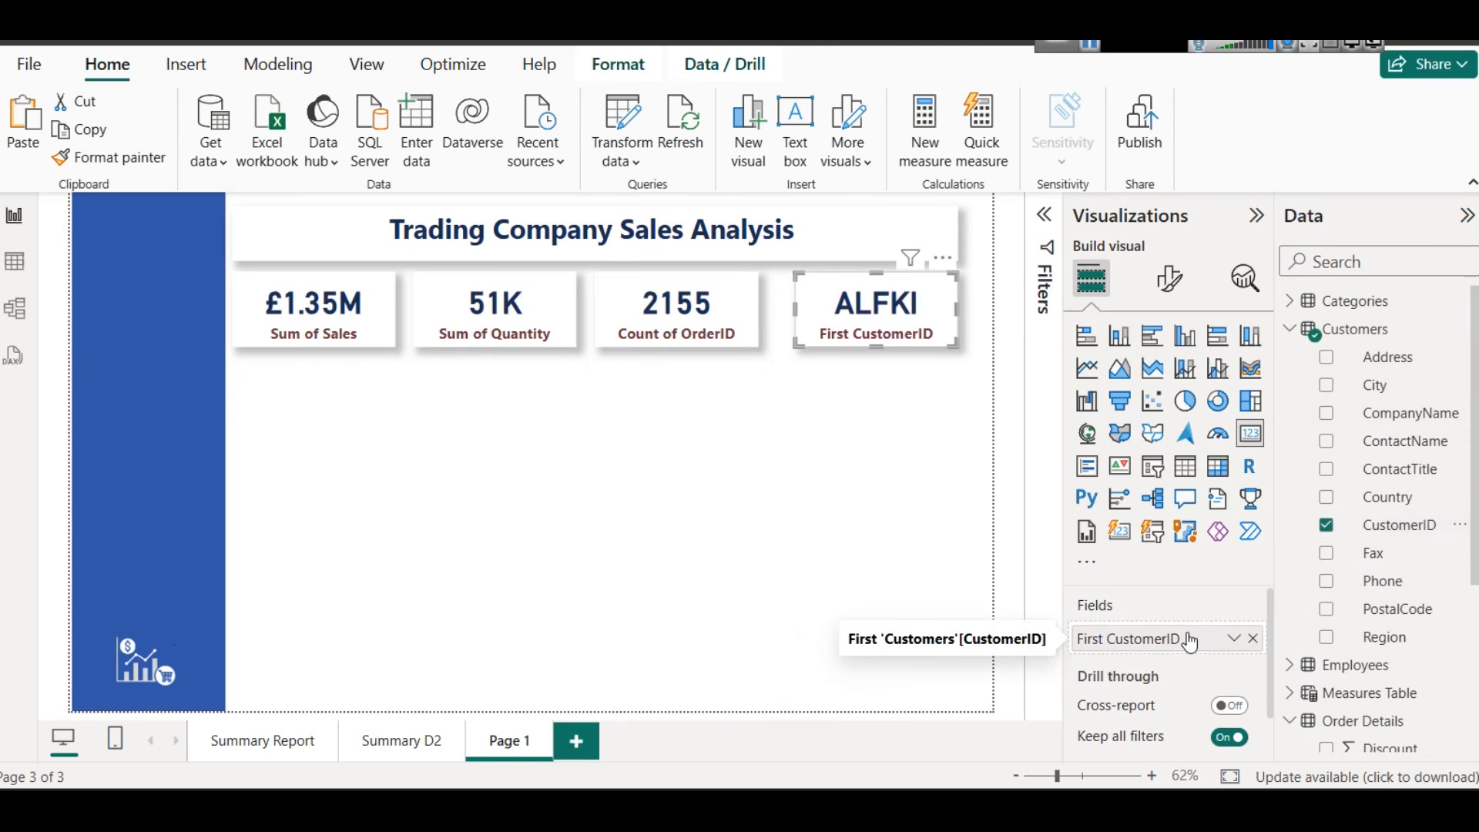
Summarize the card's CustomerID field by Count (Distinct) and nudge the Count of OrderID card slightly to the right
click(1229, 639)
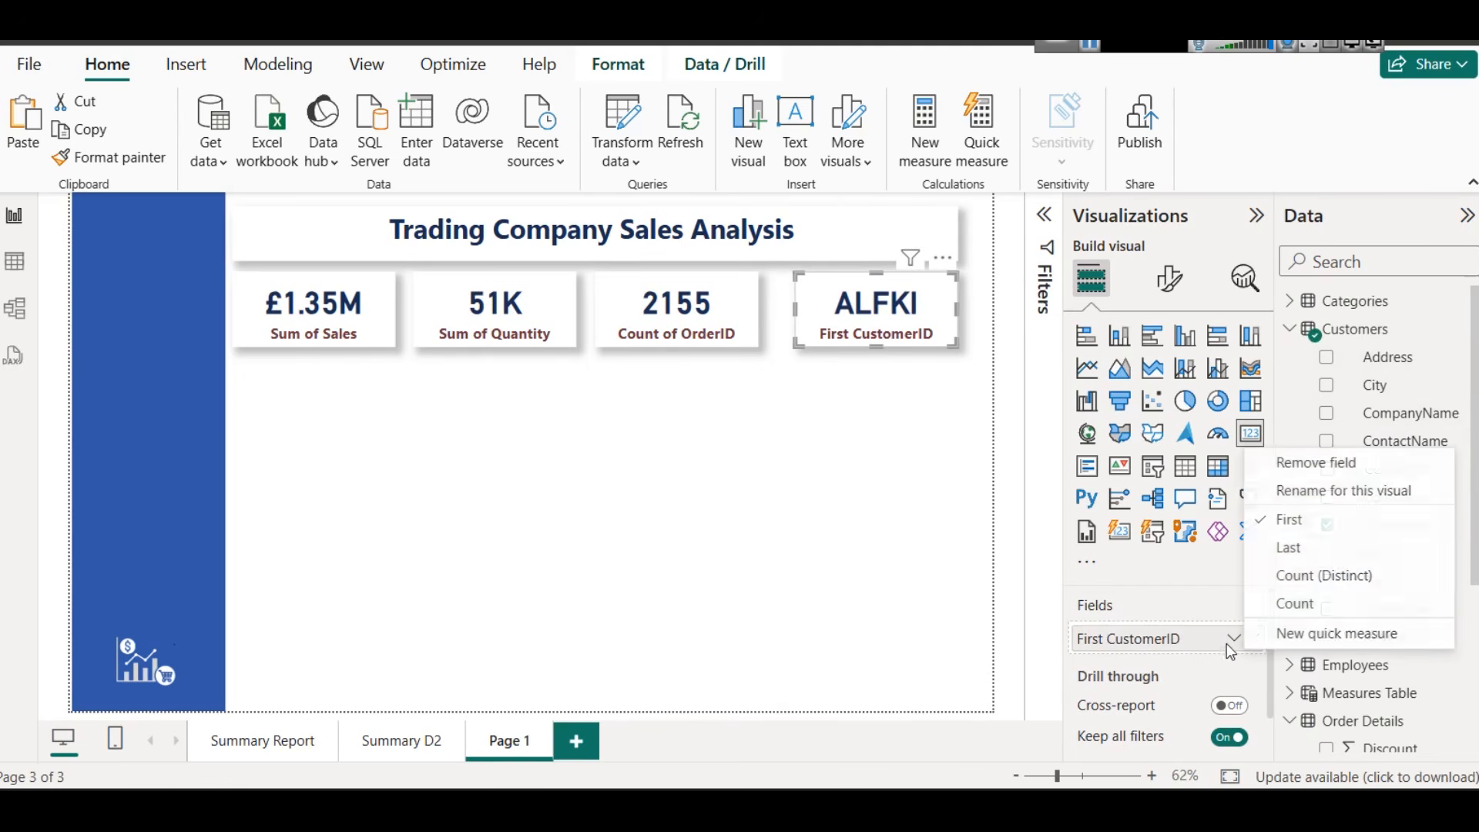
click(1303, 584)
click(772, 494)
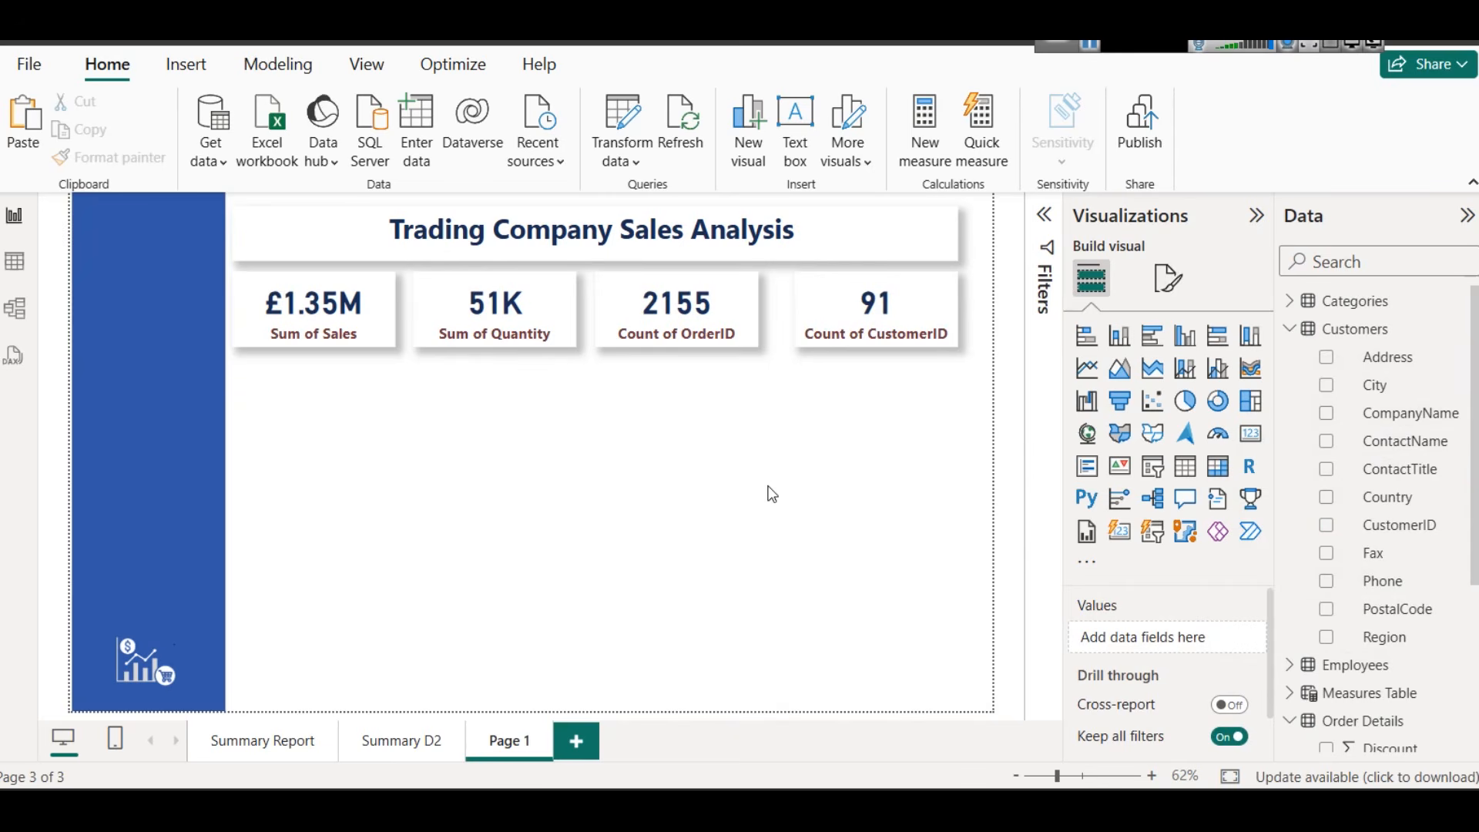
drag(725, 303, 728, 303)
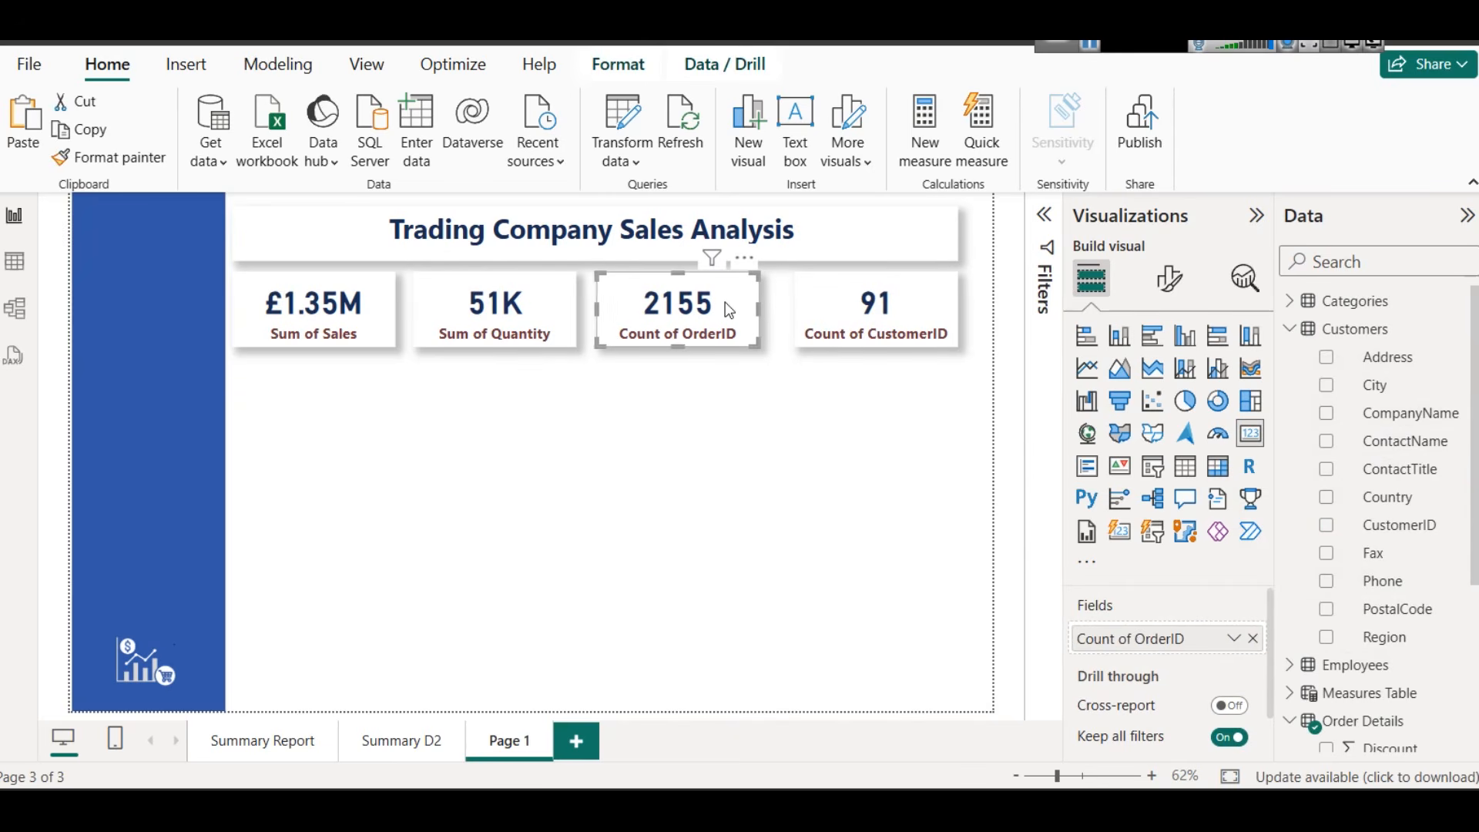
click(806, 414)
Examine the fields behind each KPI card on the Summary D2 page, including the measure used for Average Sales
click(370, 744)
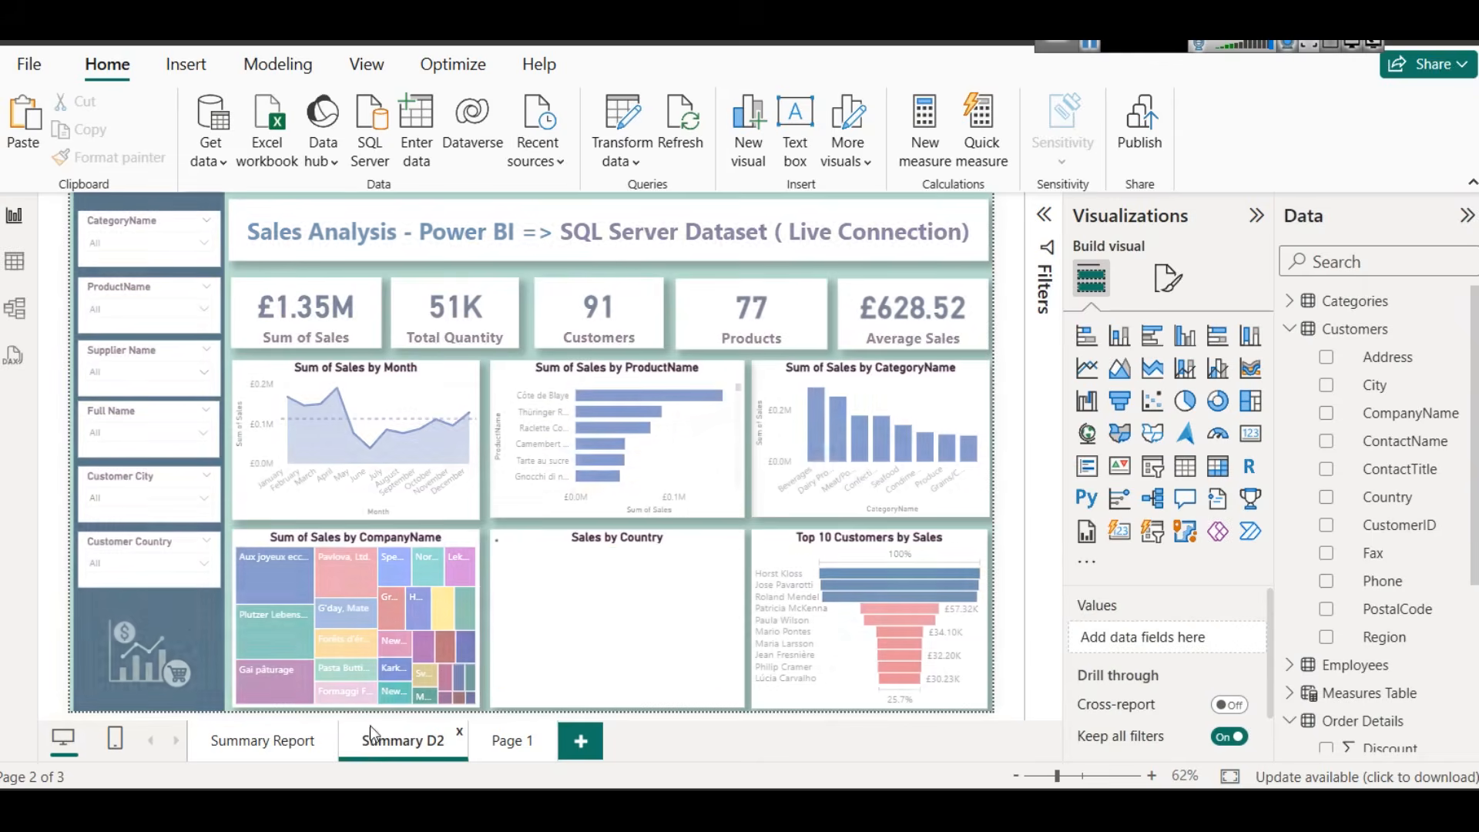
click(325, 302)
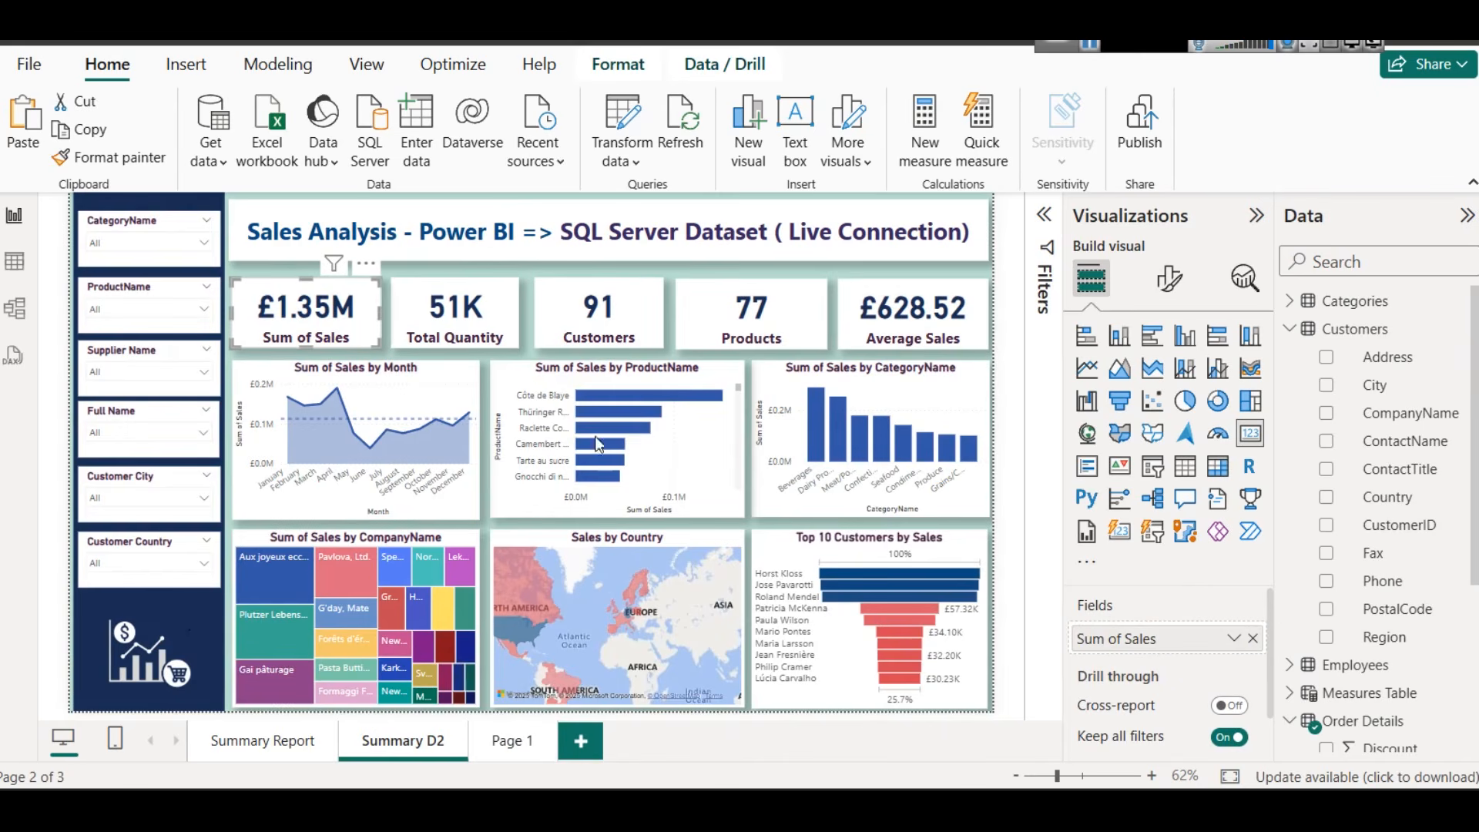
click(458, 315)
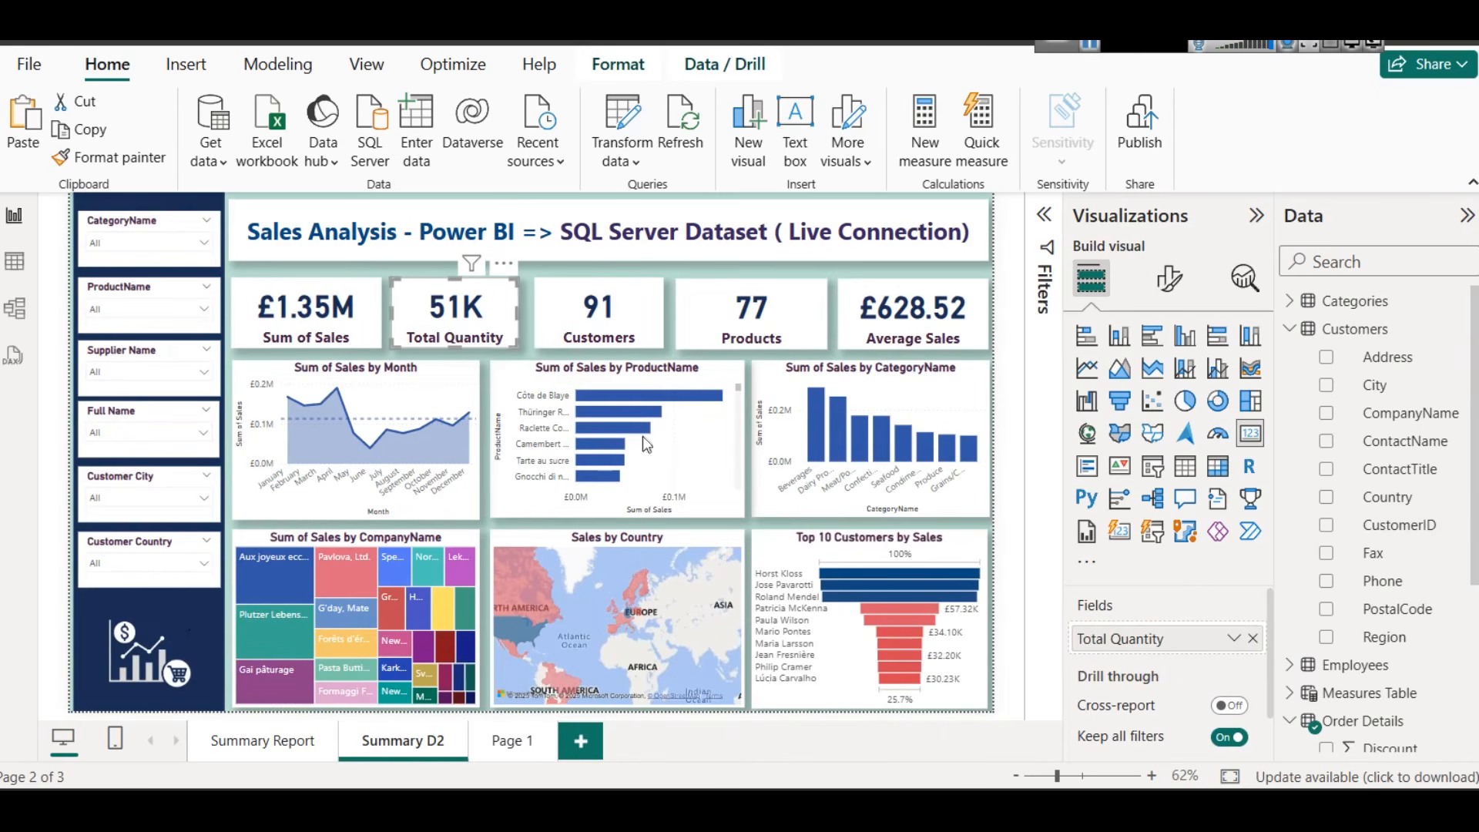
click(565, 339)
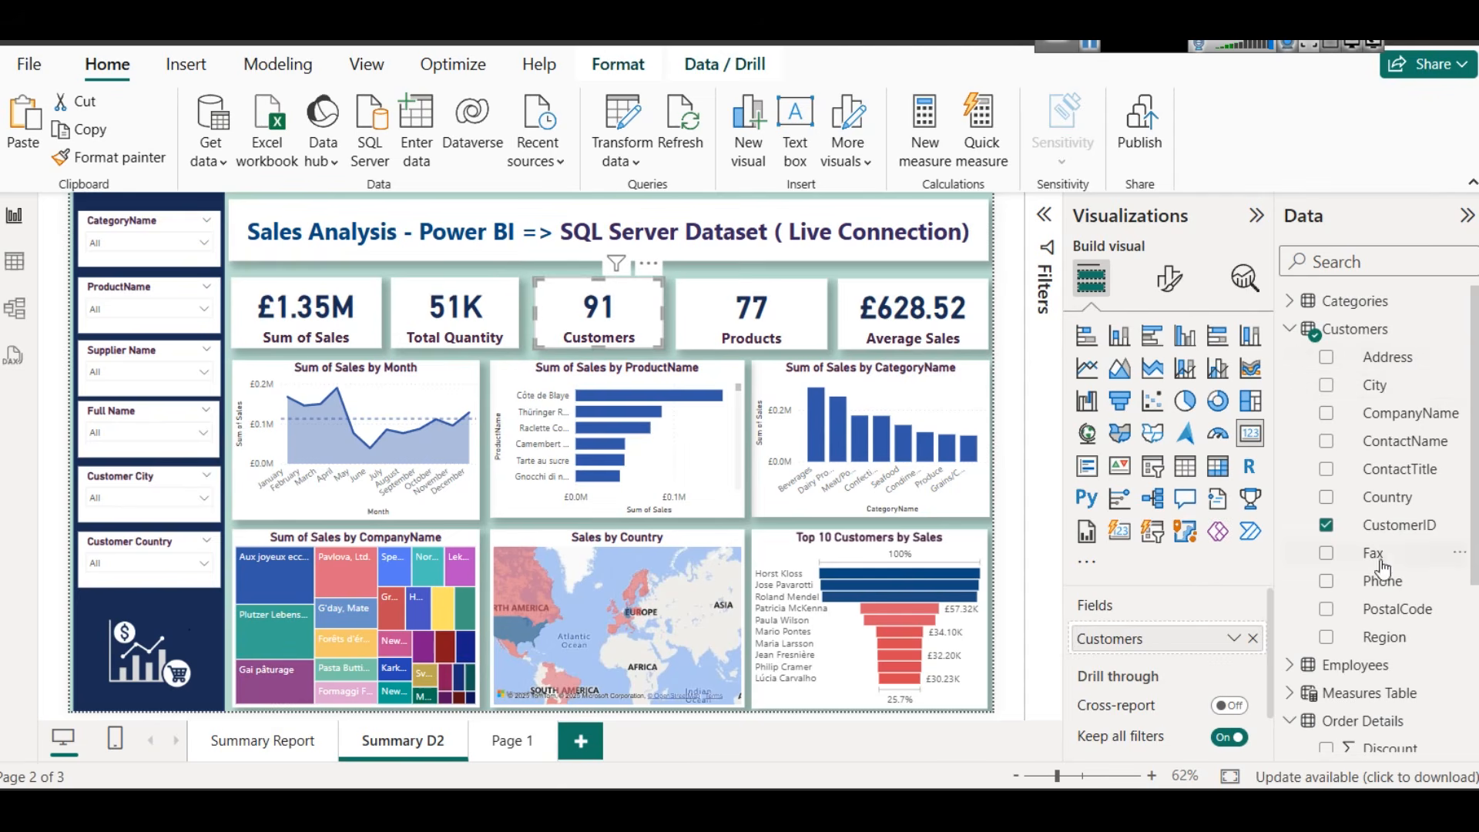
click(809, 323)
scroll(1429, 643, down, 3)
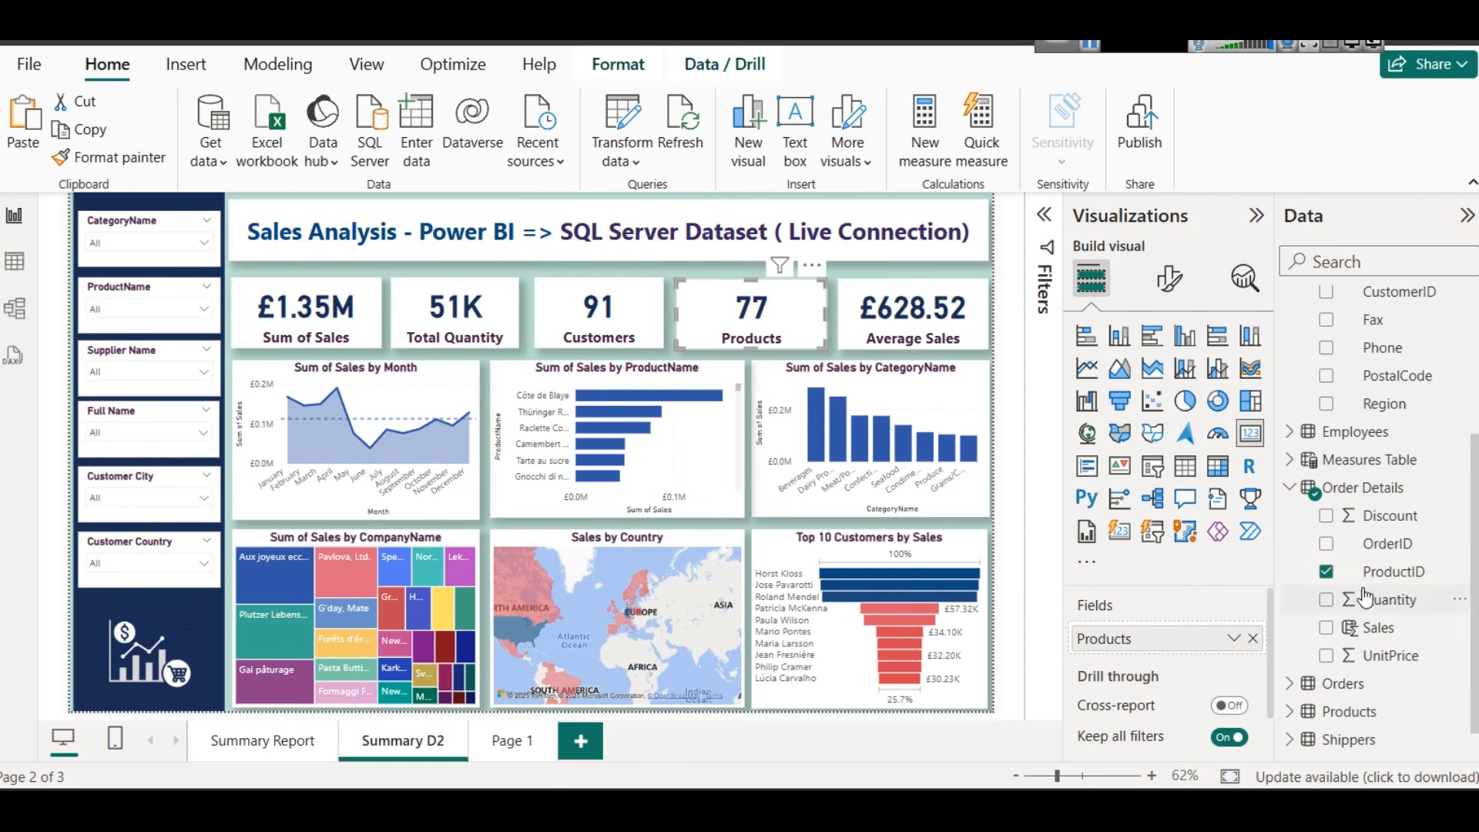
click(913, 319)
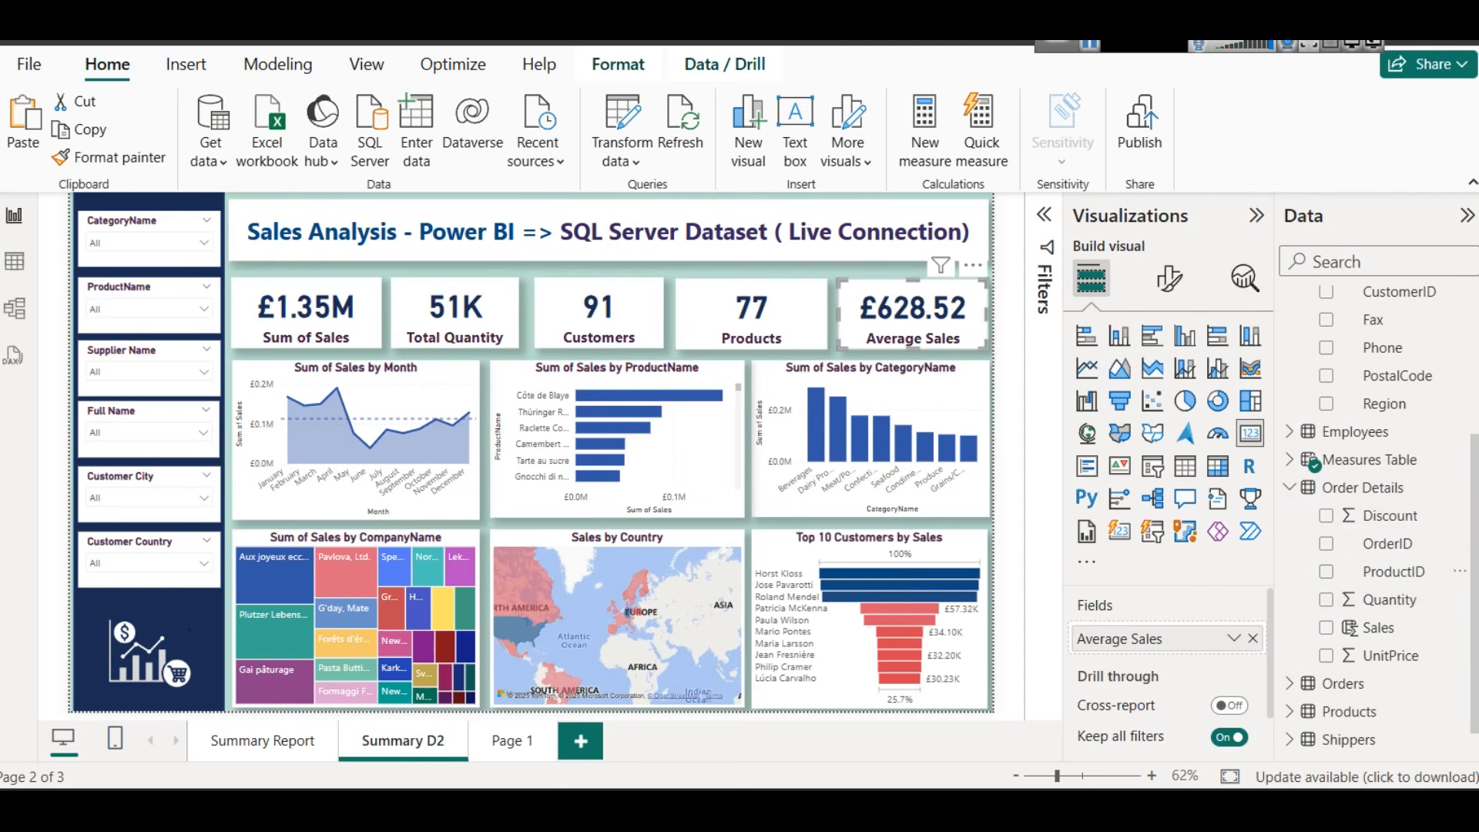
click(1287, 460)
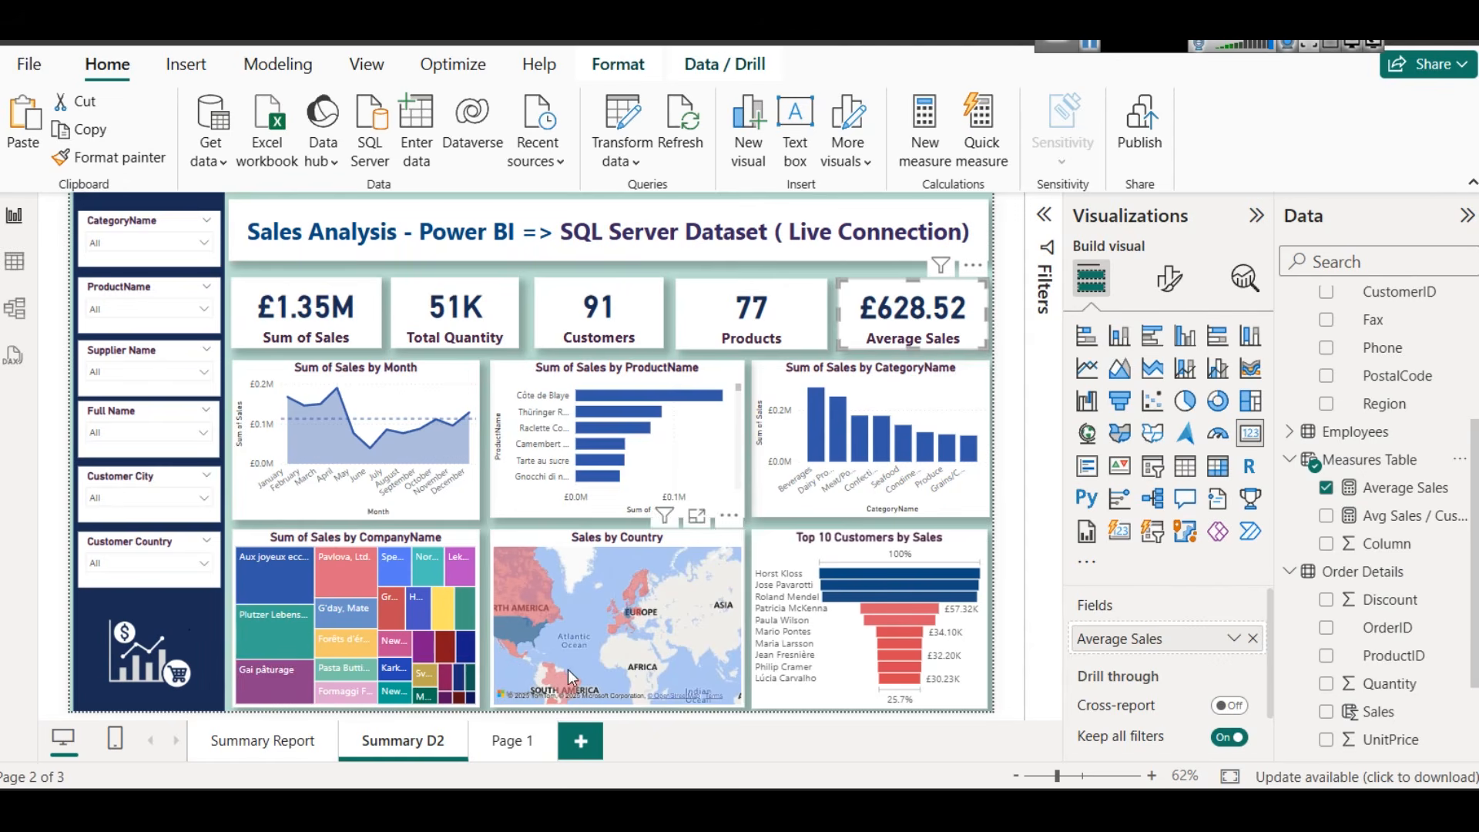
mouse_move(378, 442)
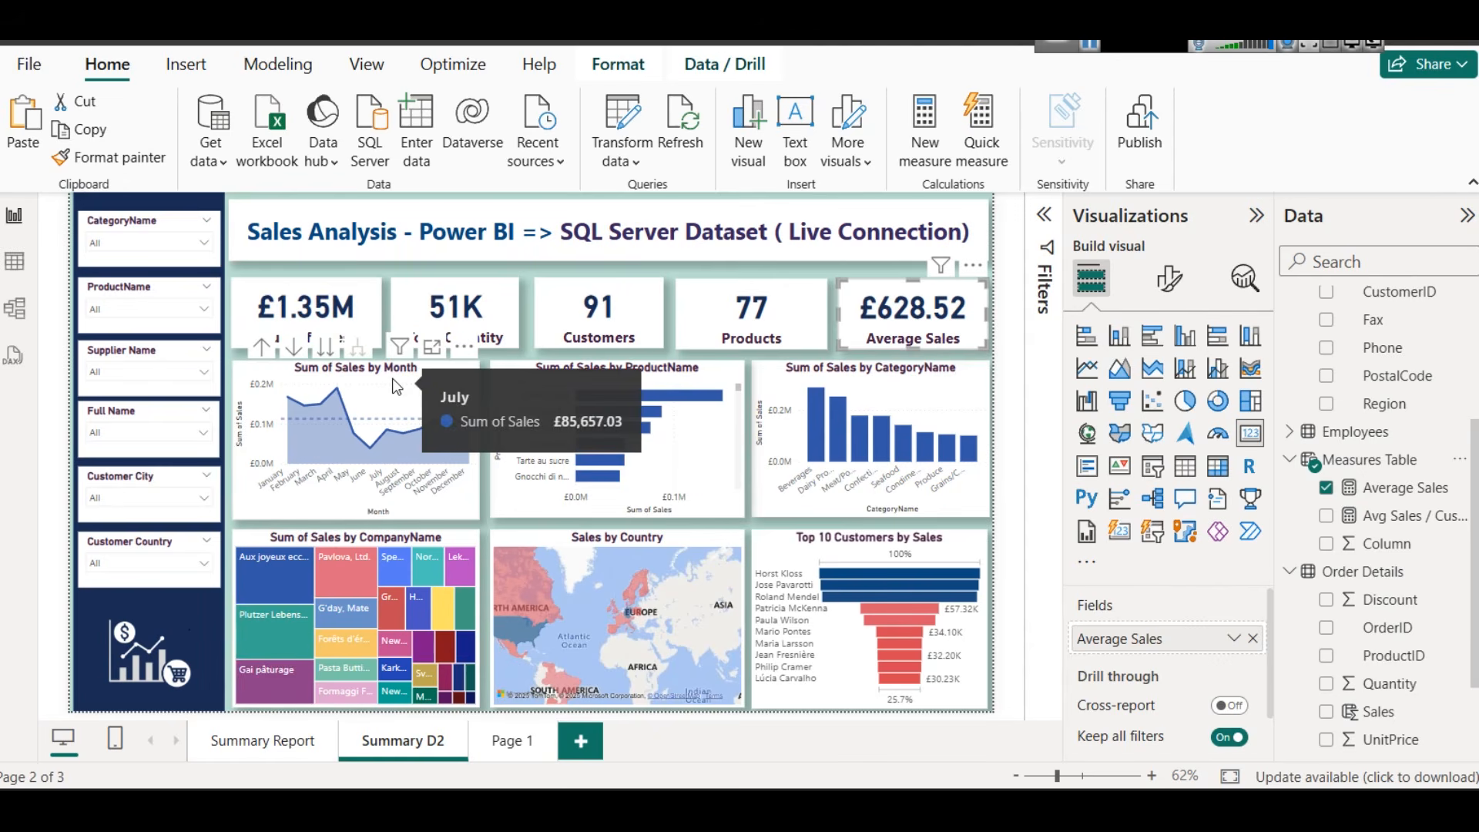
Add a line chart to Page 1 and size it to fit beneath the Sum of Sales and Sum of Quantity cards
click(506, 741)
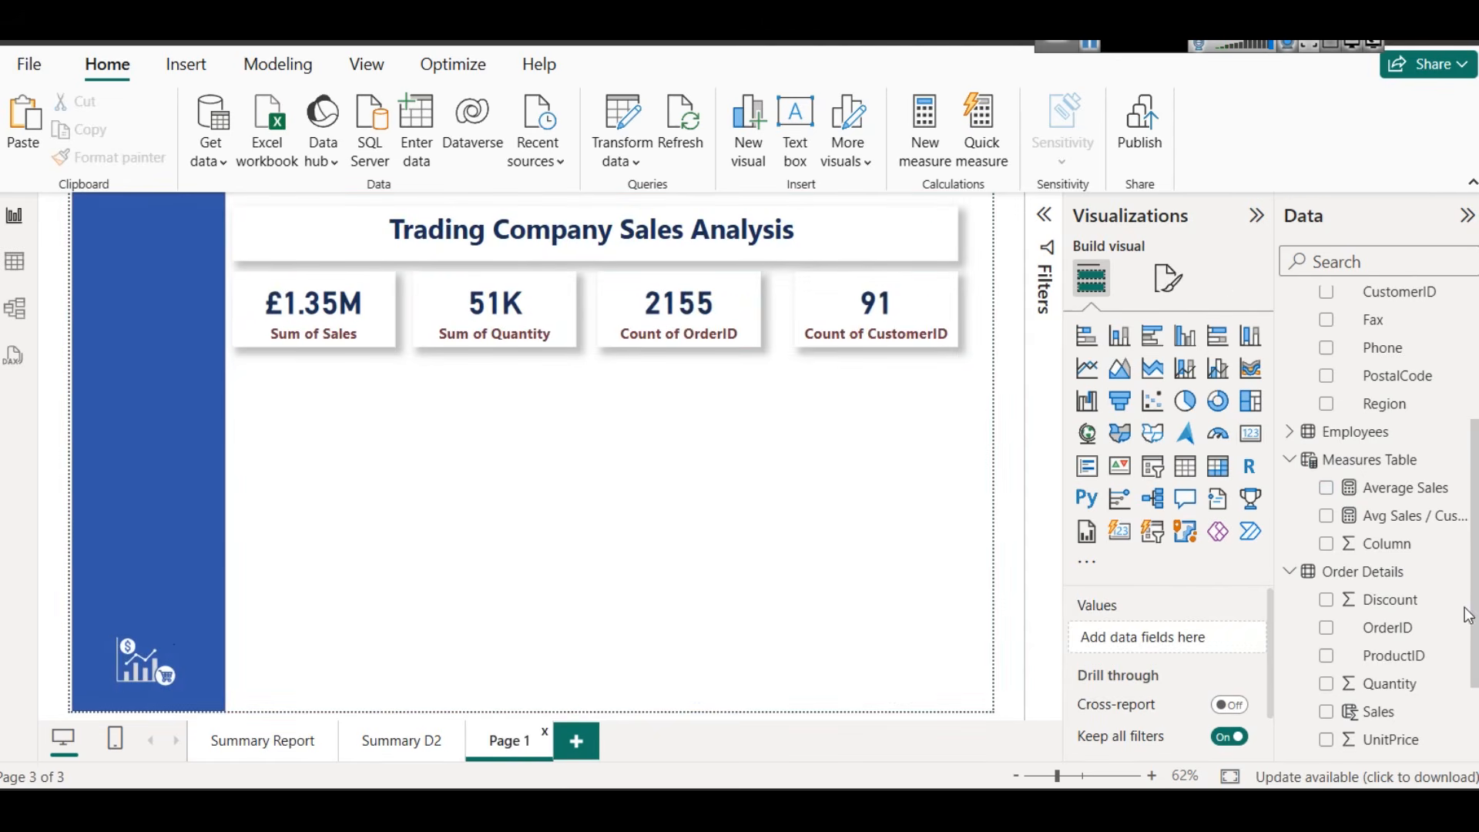
scroll(1368, 585, down, 2)
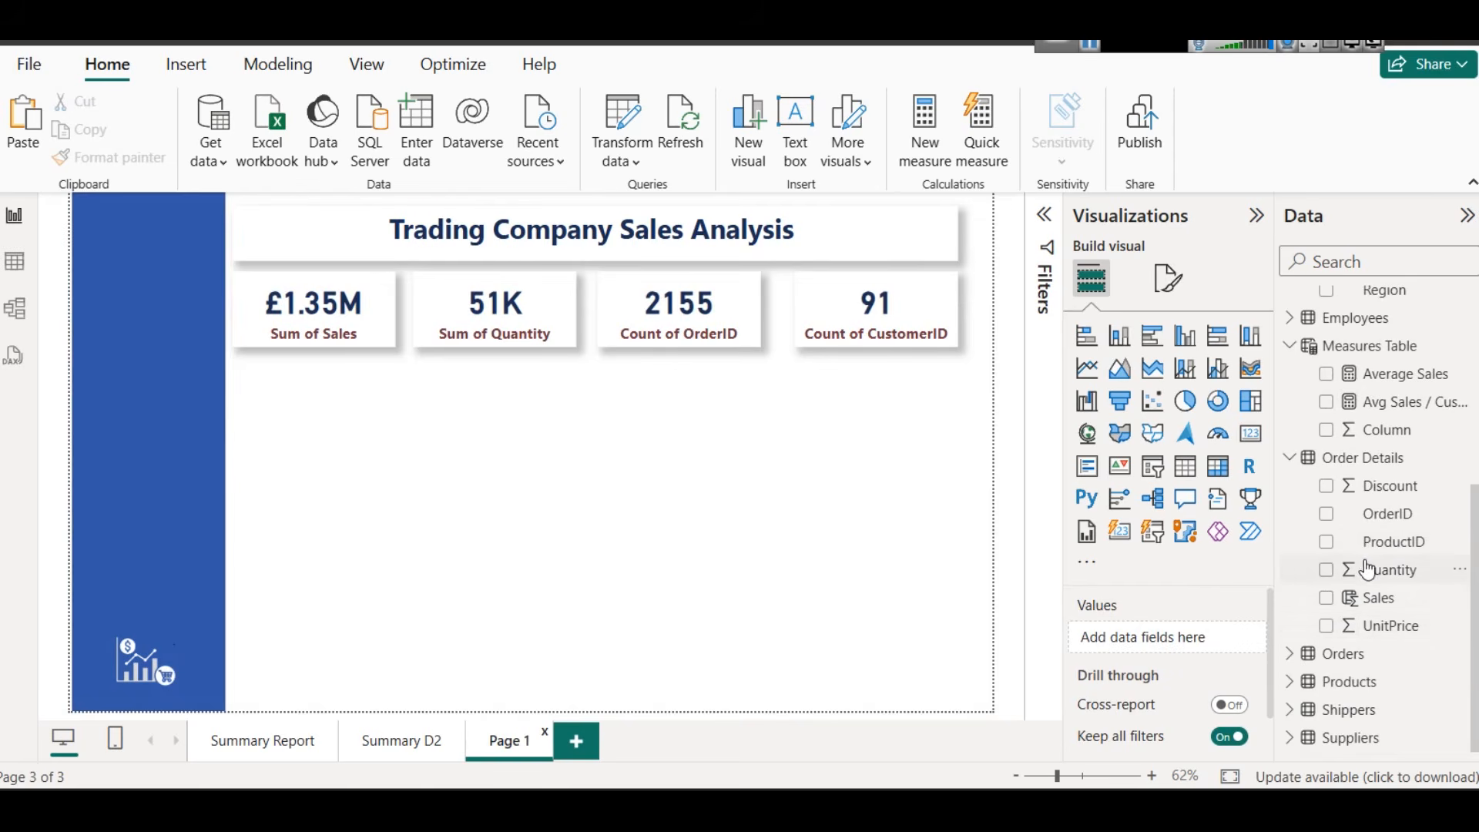
click(1331, 656)
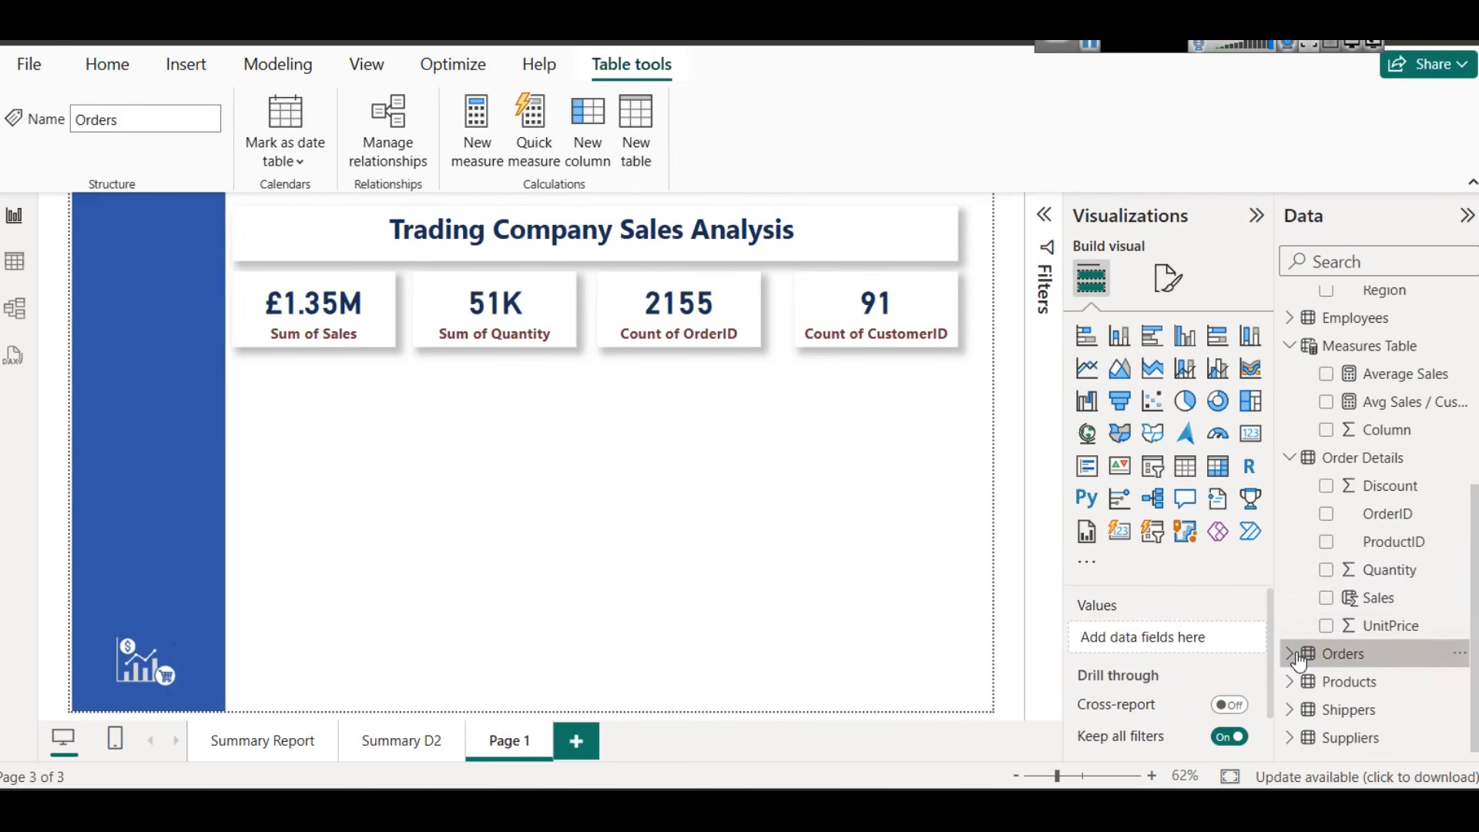
scroll(1449, 632, down, 5)
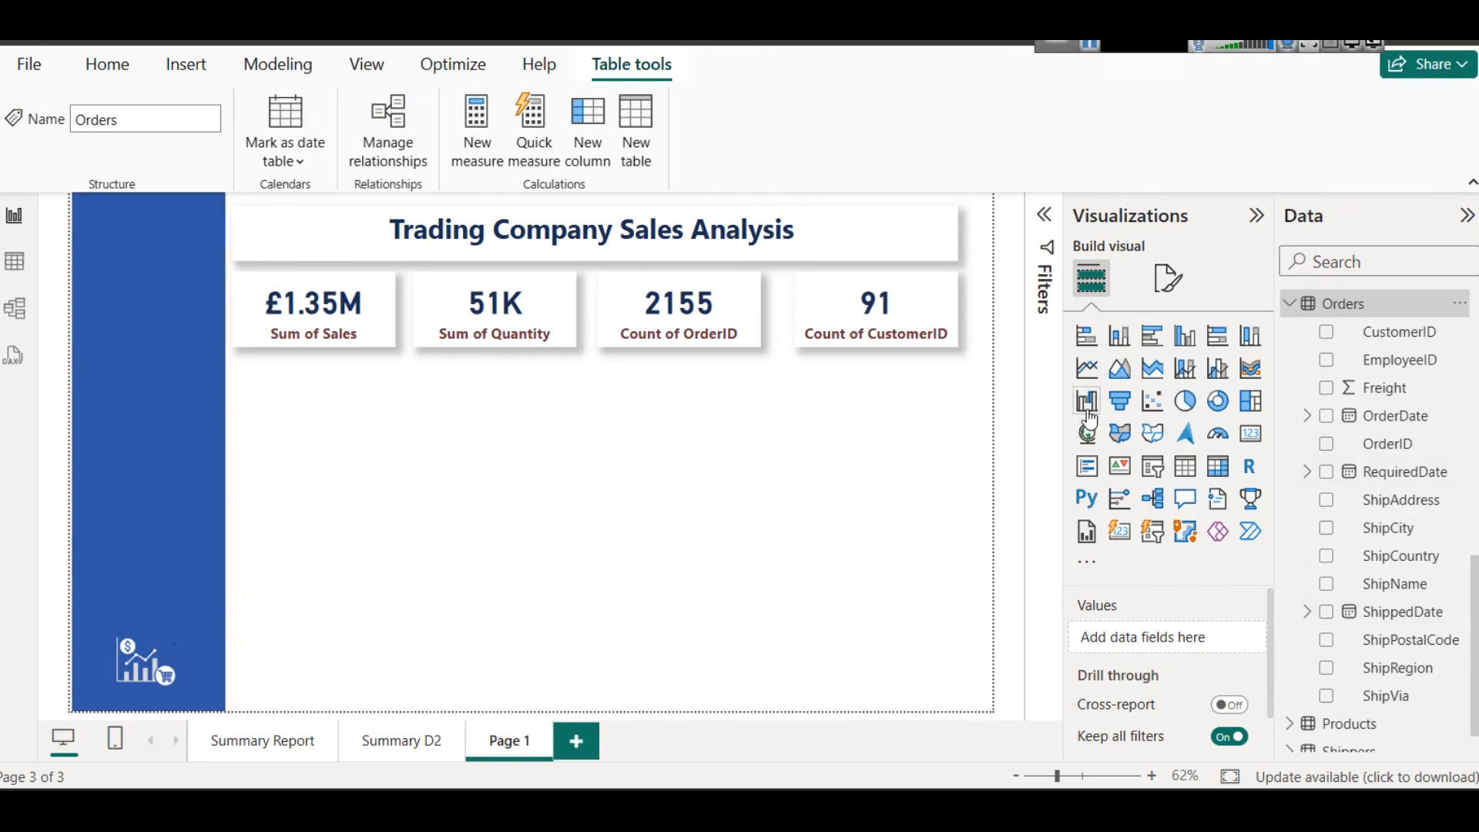
click(1087, 369)
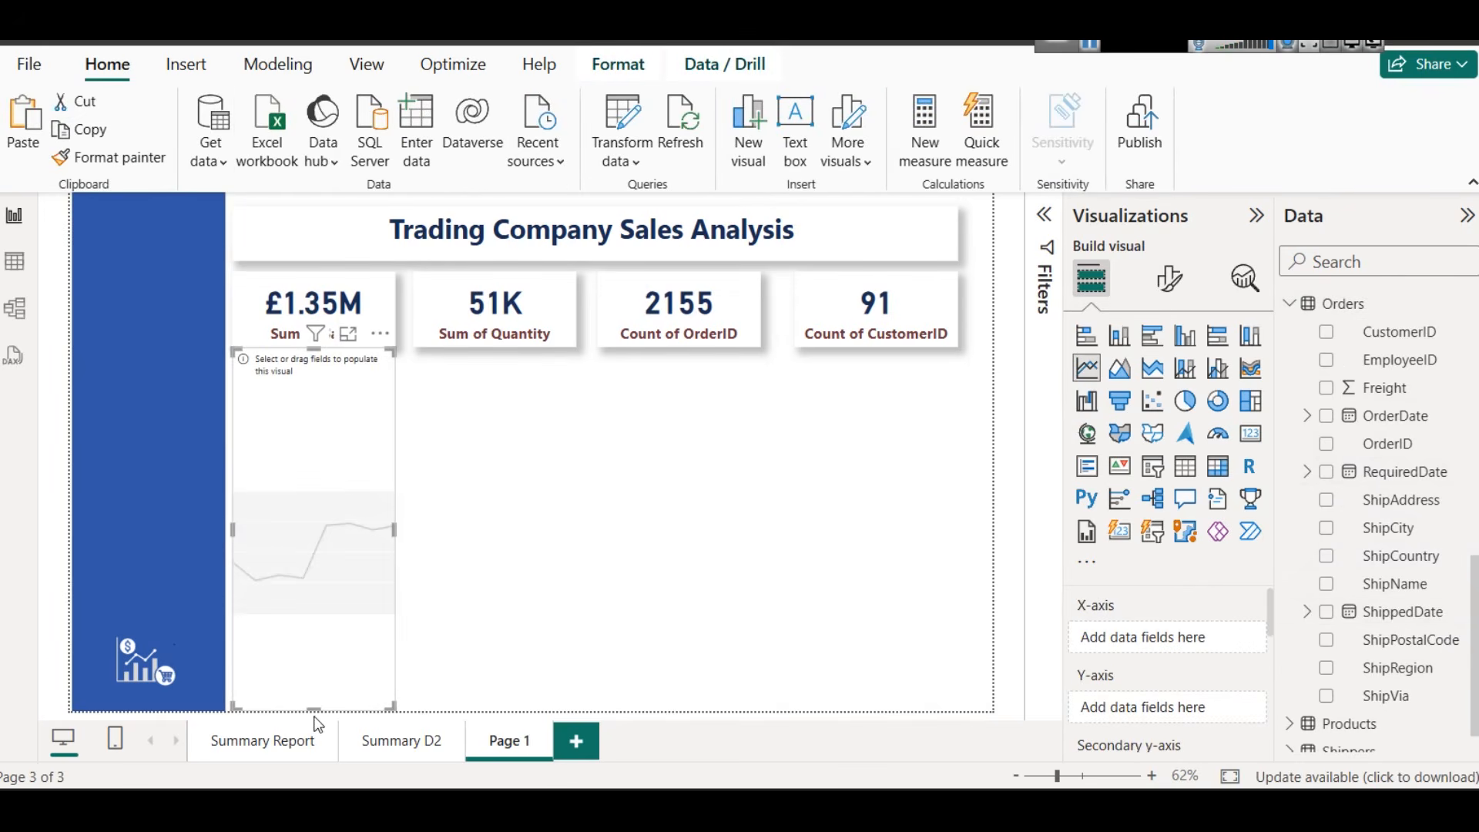
drag(311, 708, 493, 436)
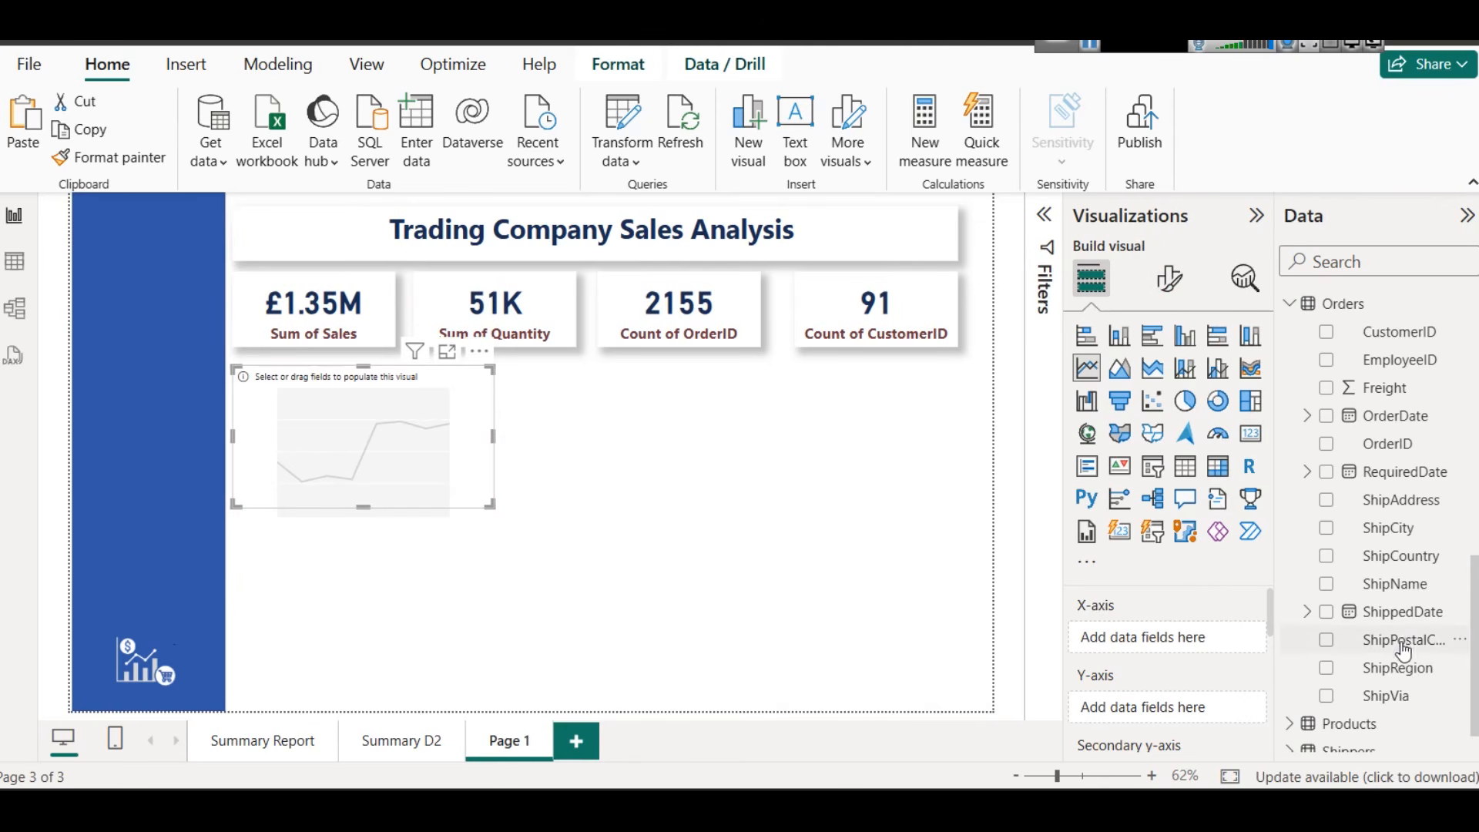
Put the OrderDate date hierarchy from the Orders table on the line chart's X-axis
scroll(1402, 651, up, 3)
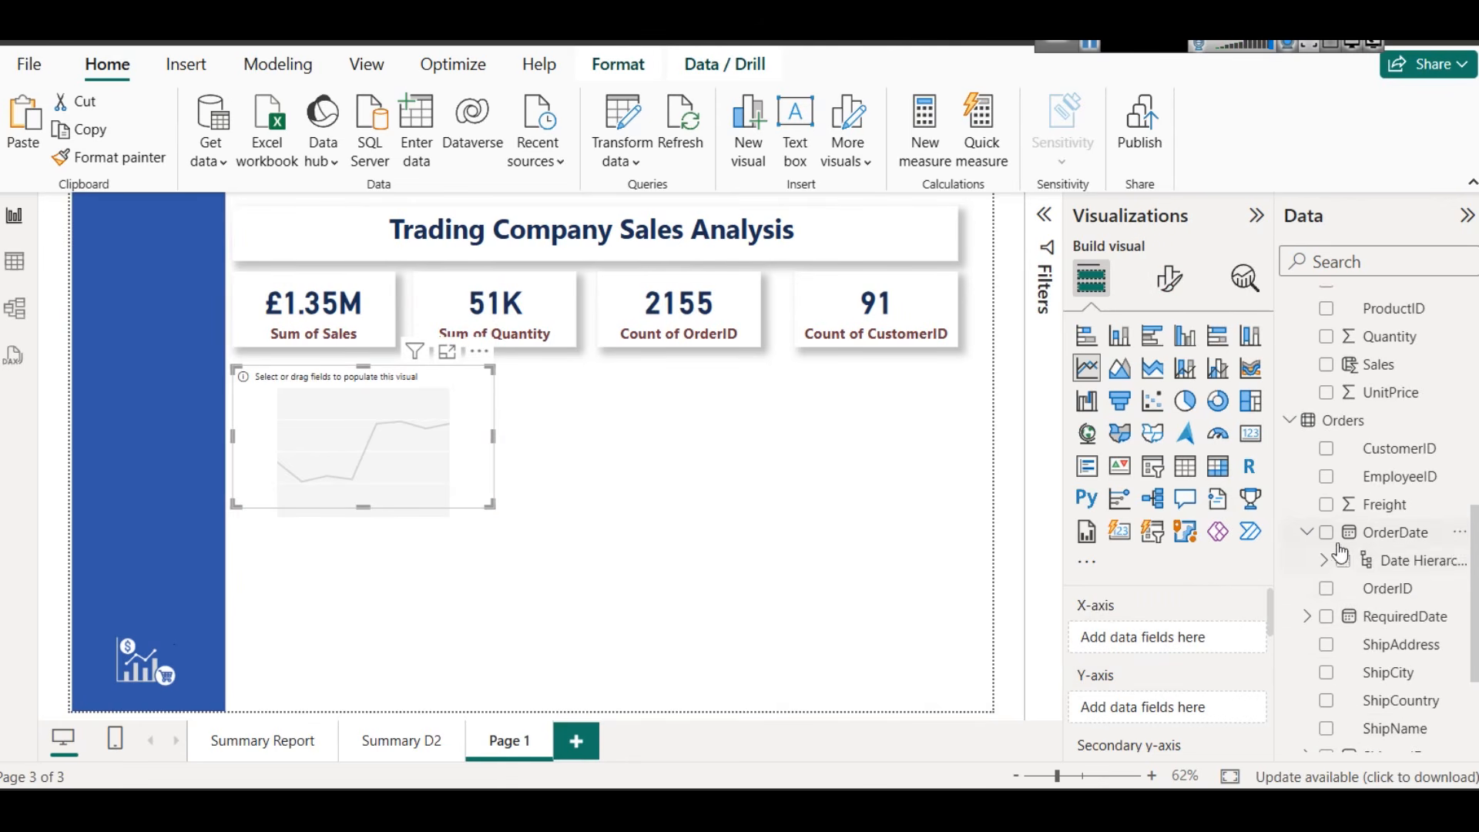
click(1324, 560)
scroll(1433, 601, down, 3)
drag(1414, 444, 1149, 622)
scroll(1173, 671, down, 3)
scroll(1406, 567, down, 5)
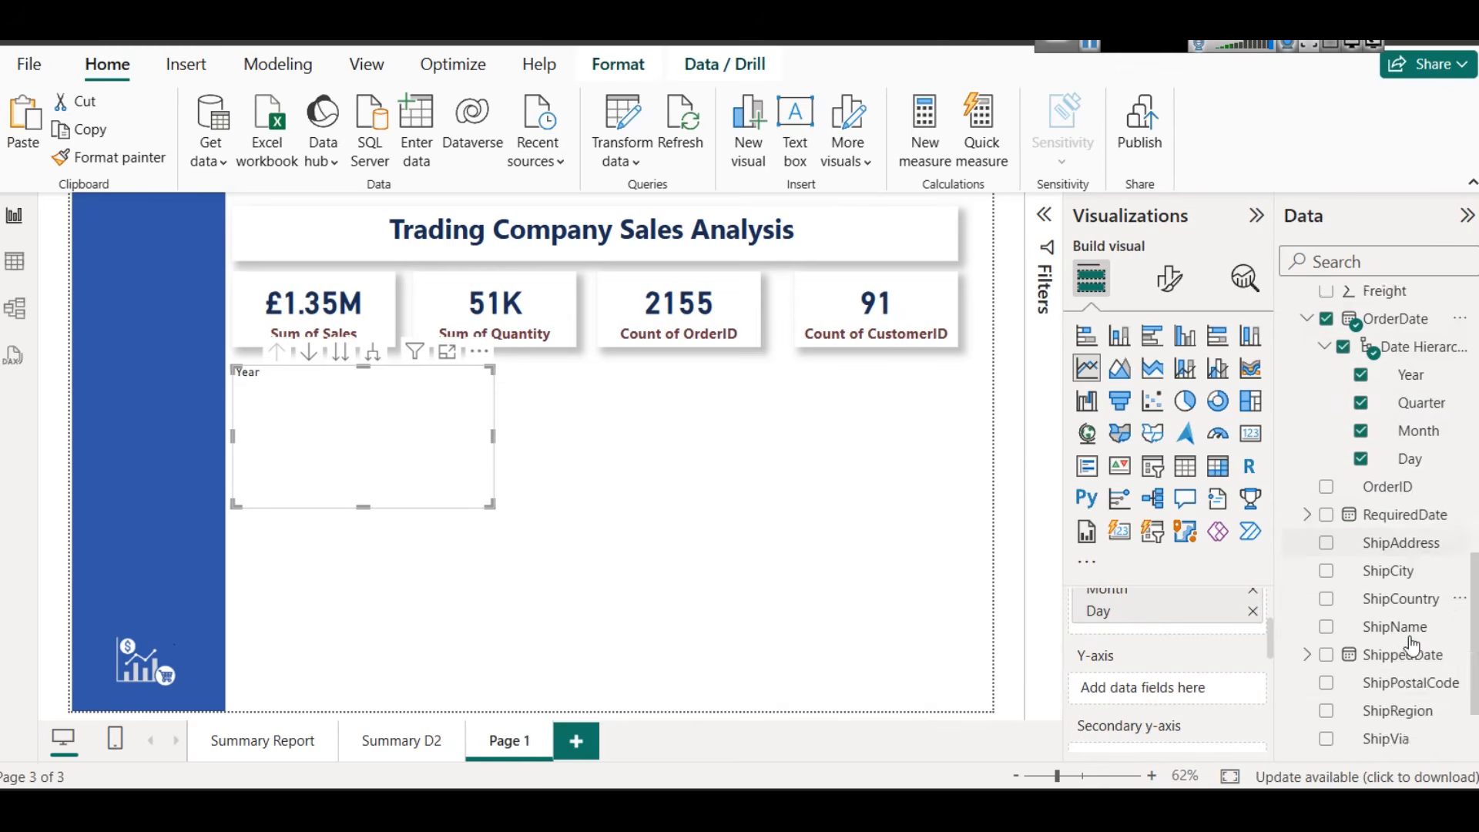
Put Sales from Order Details on the line chart's Y-axis
scroll(1379, 523, up, 7)
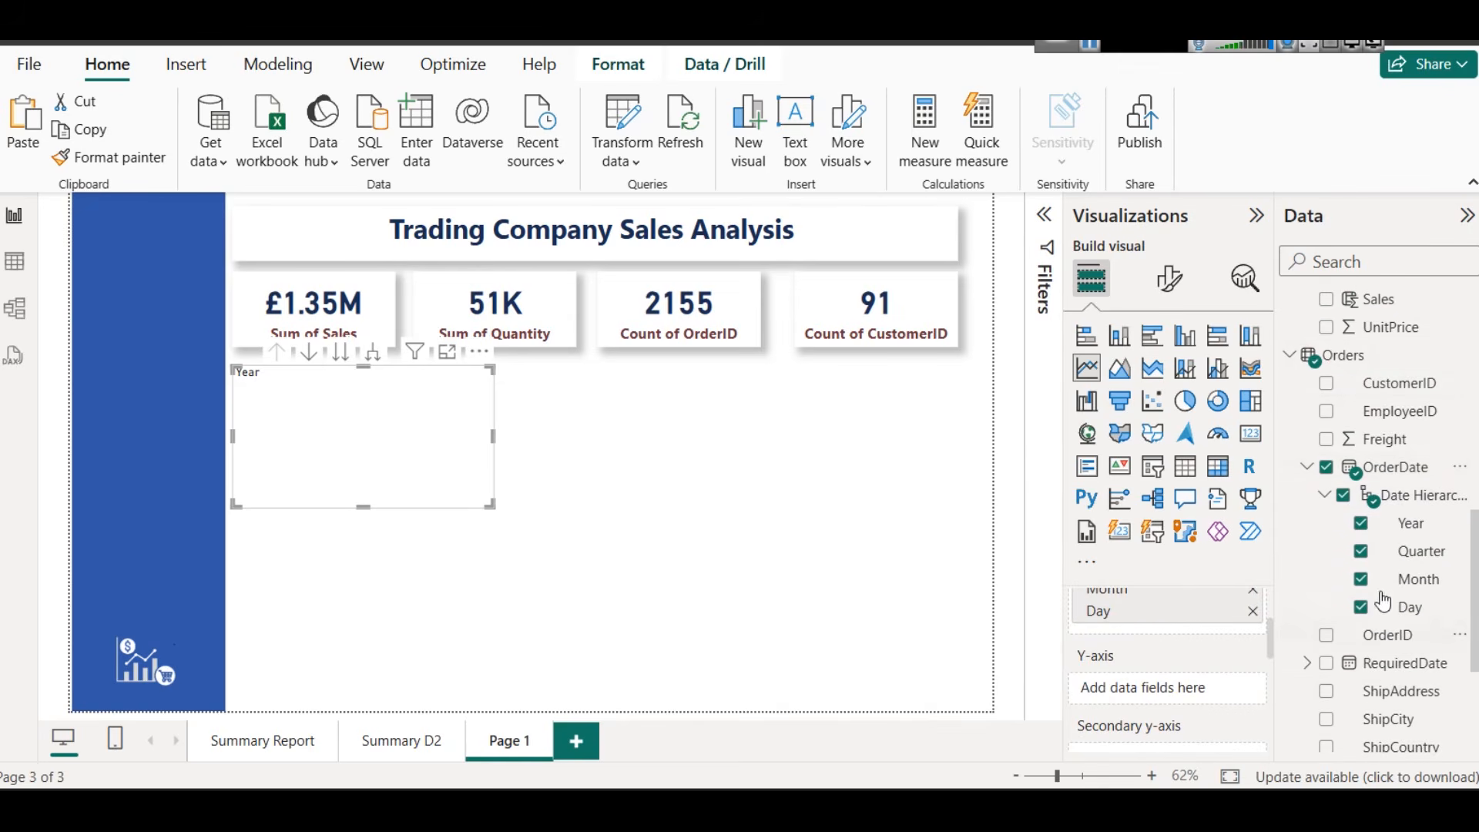
click(1290, 357)
drag(1379, 597, 1162, 692)
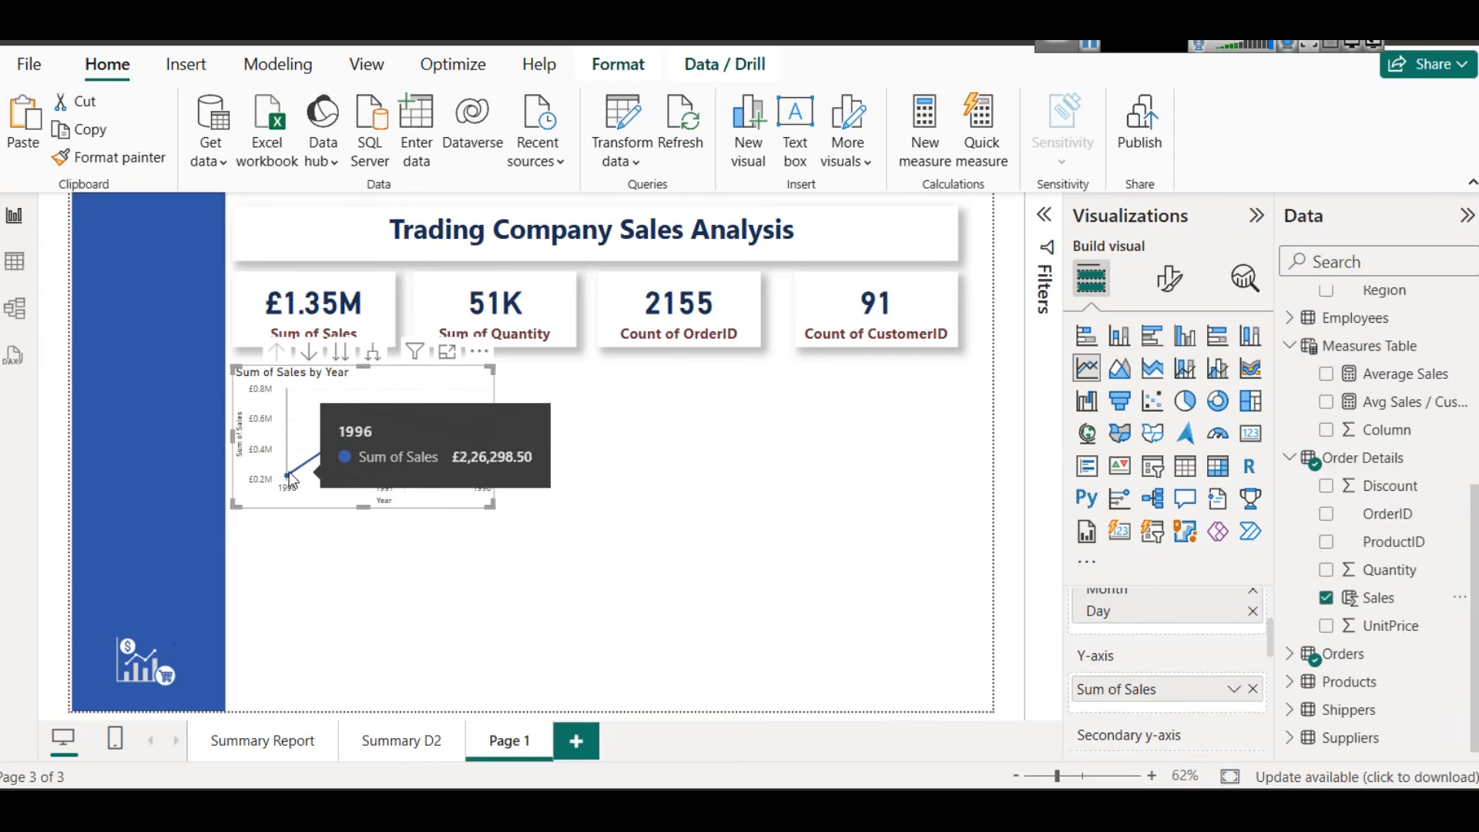
Expand the line chart's date hierarchy through quarter and month to day, and drill back up to year
mouse_move(483, 439)
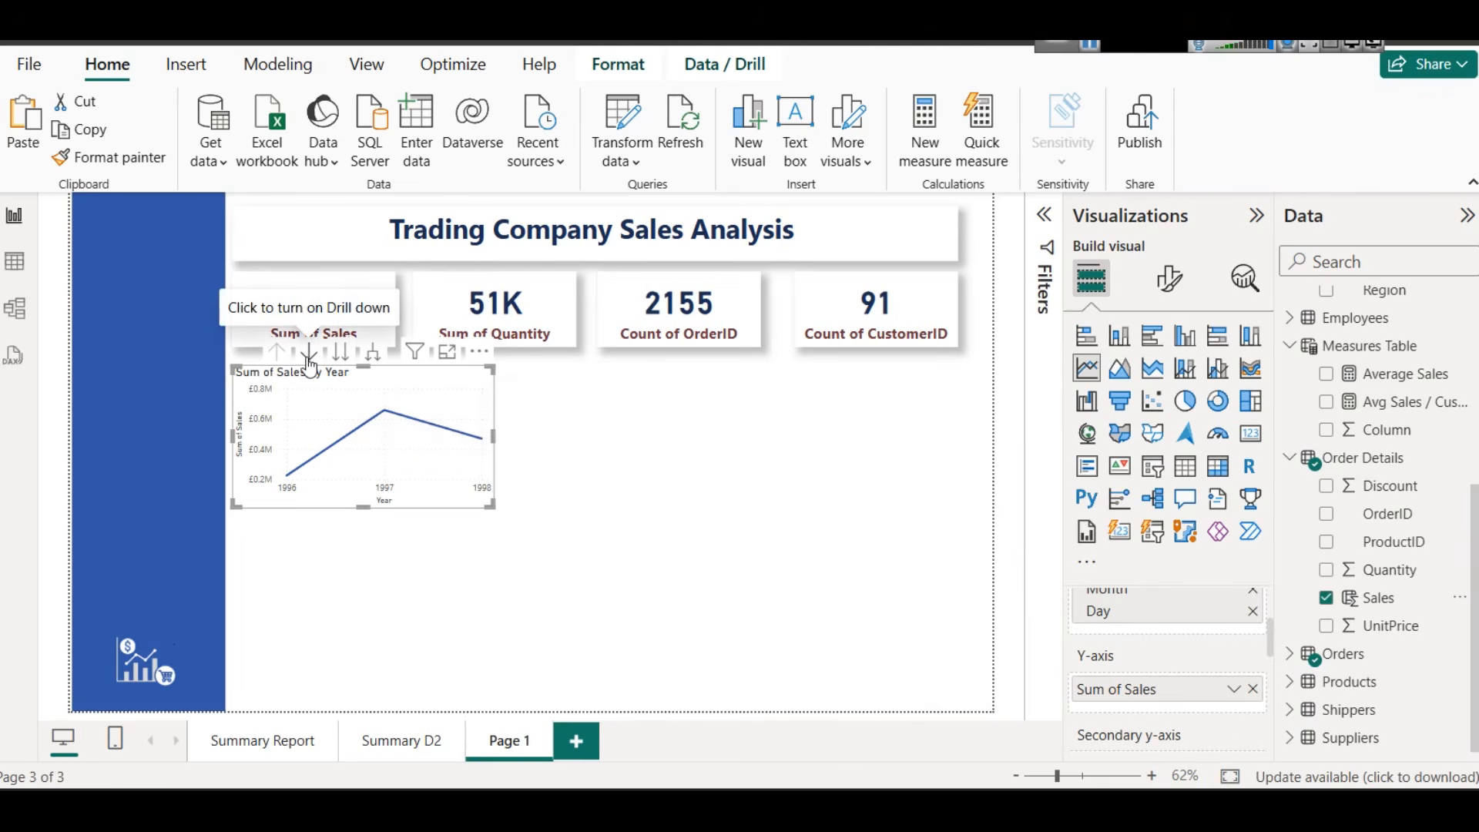
click(373, 353)
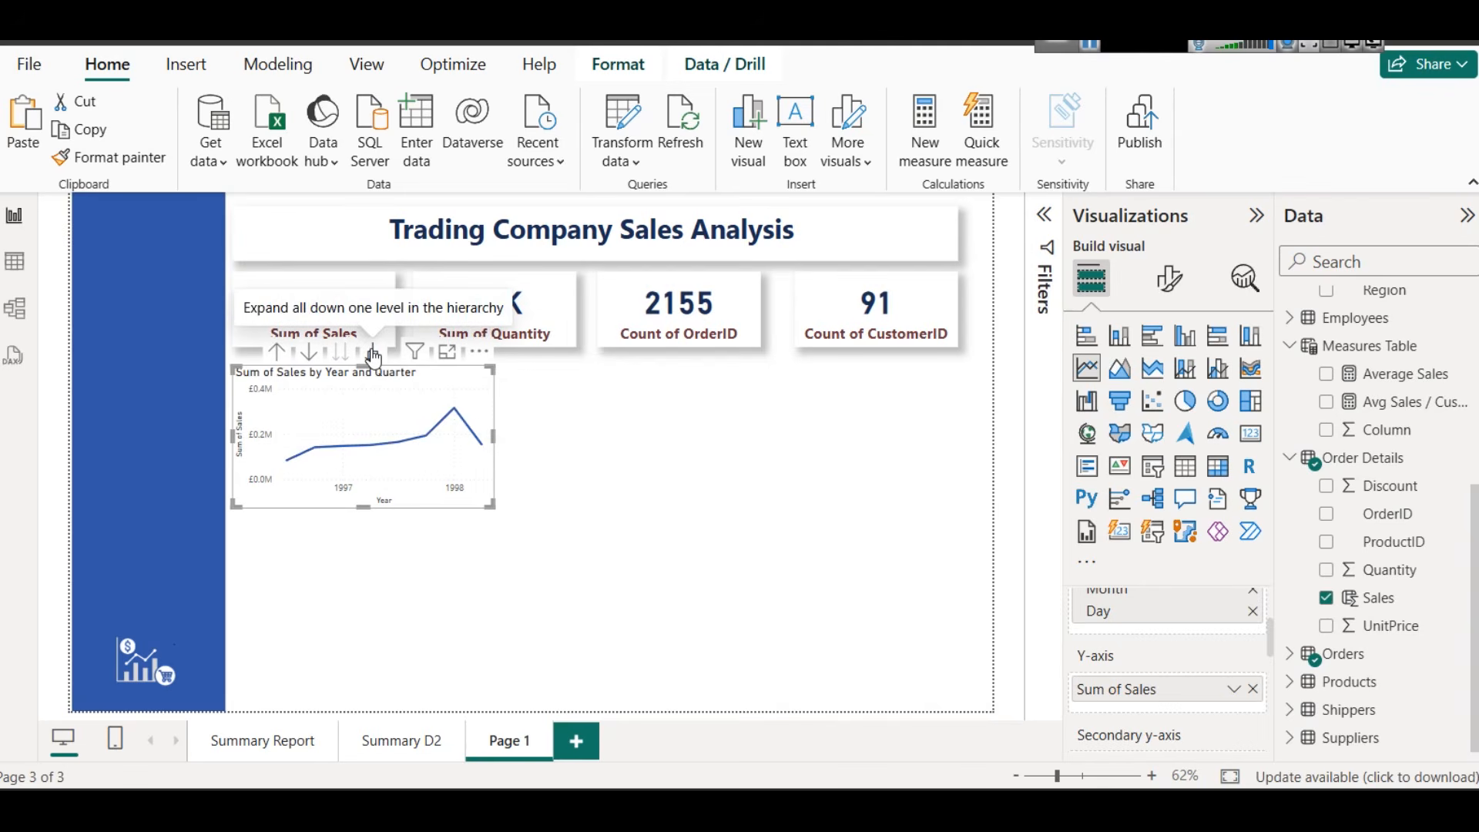
click(373, 354)
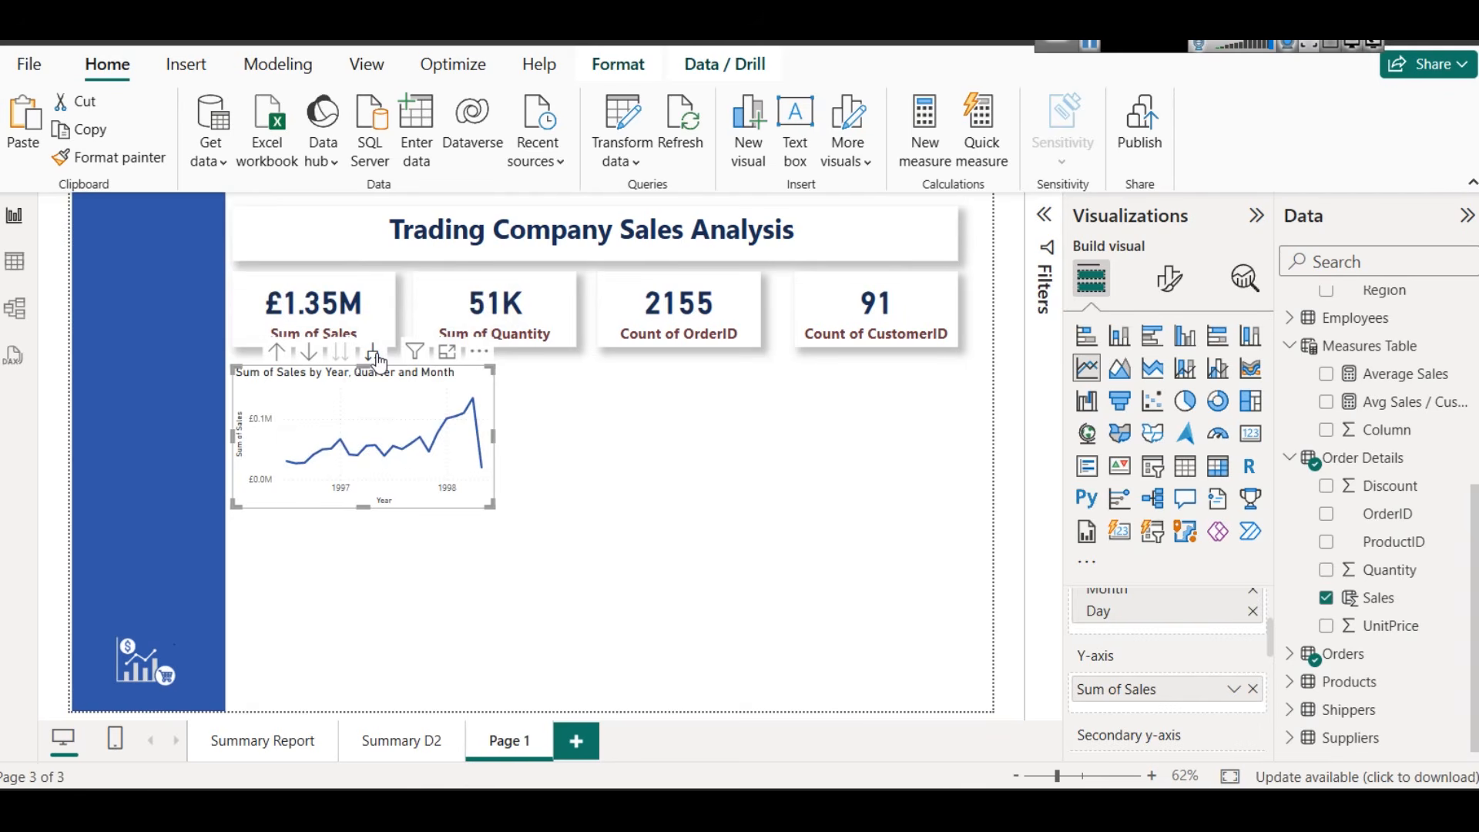
click(374, 356)
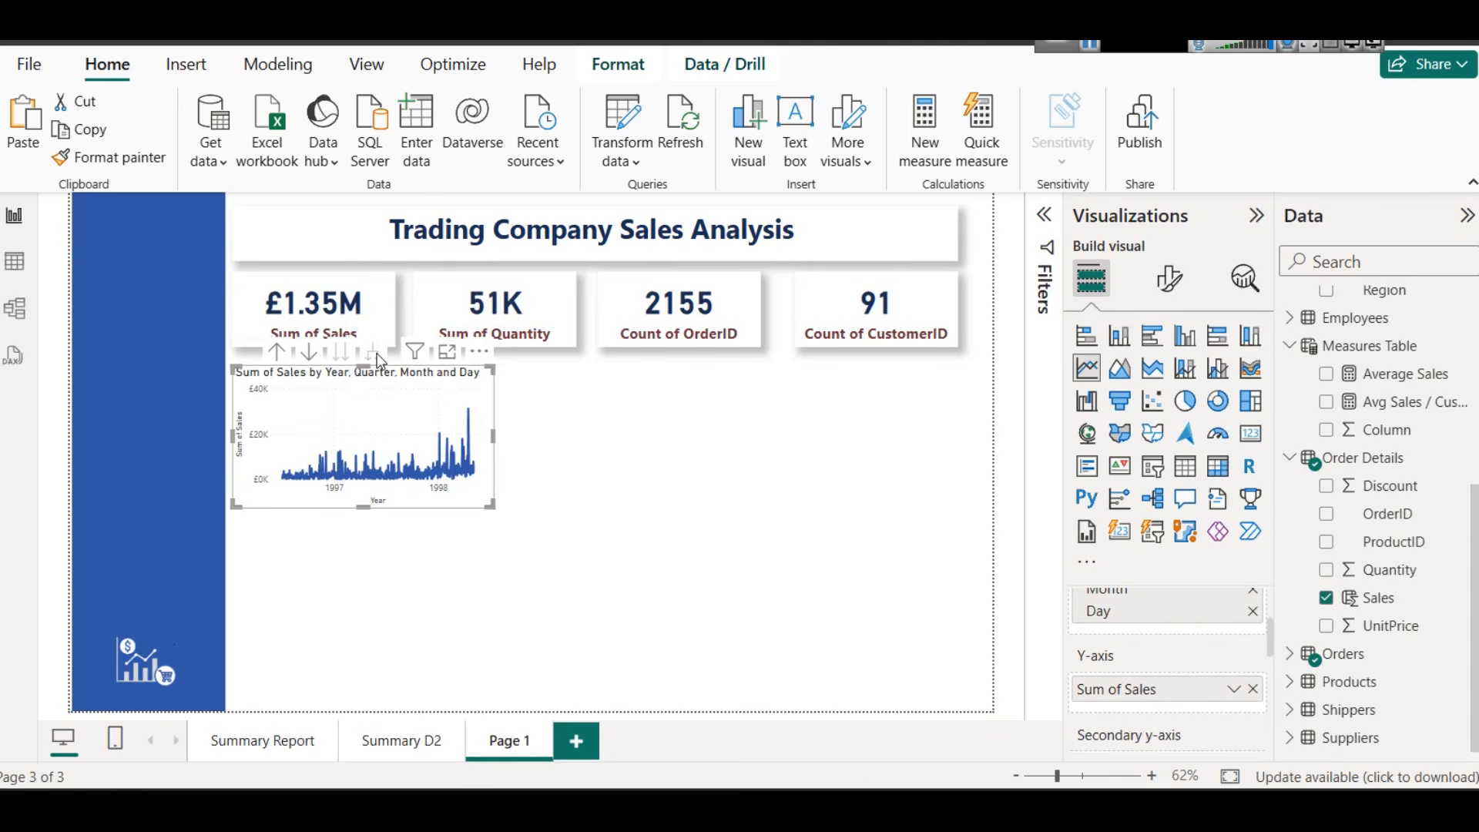
click(278, 353)
click(279, 353)
click(279, 353)
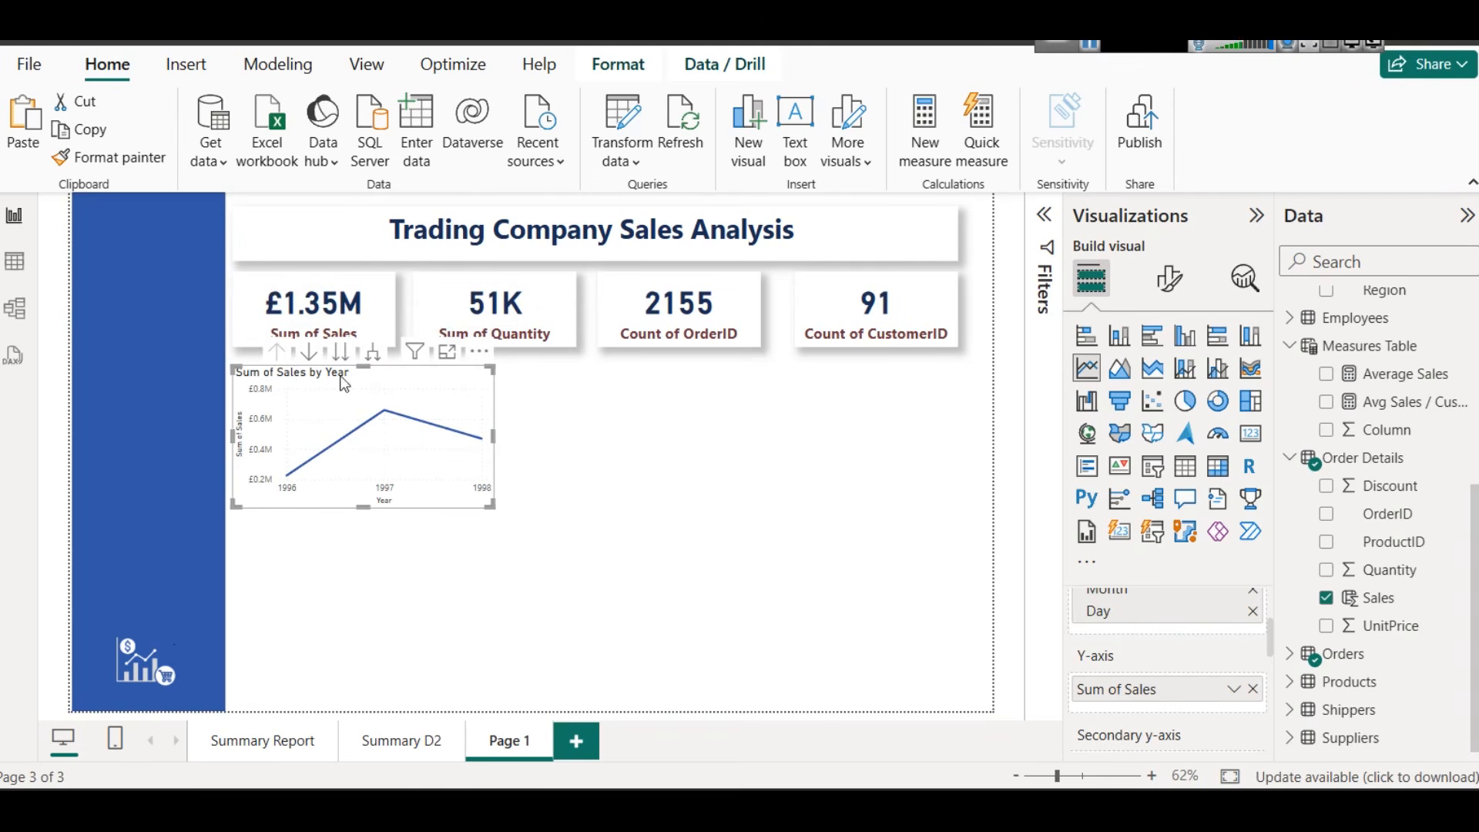
Move the line chart to the next hierarchy level three times, through quarter and month to day
click(342, 354)
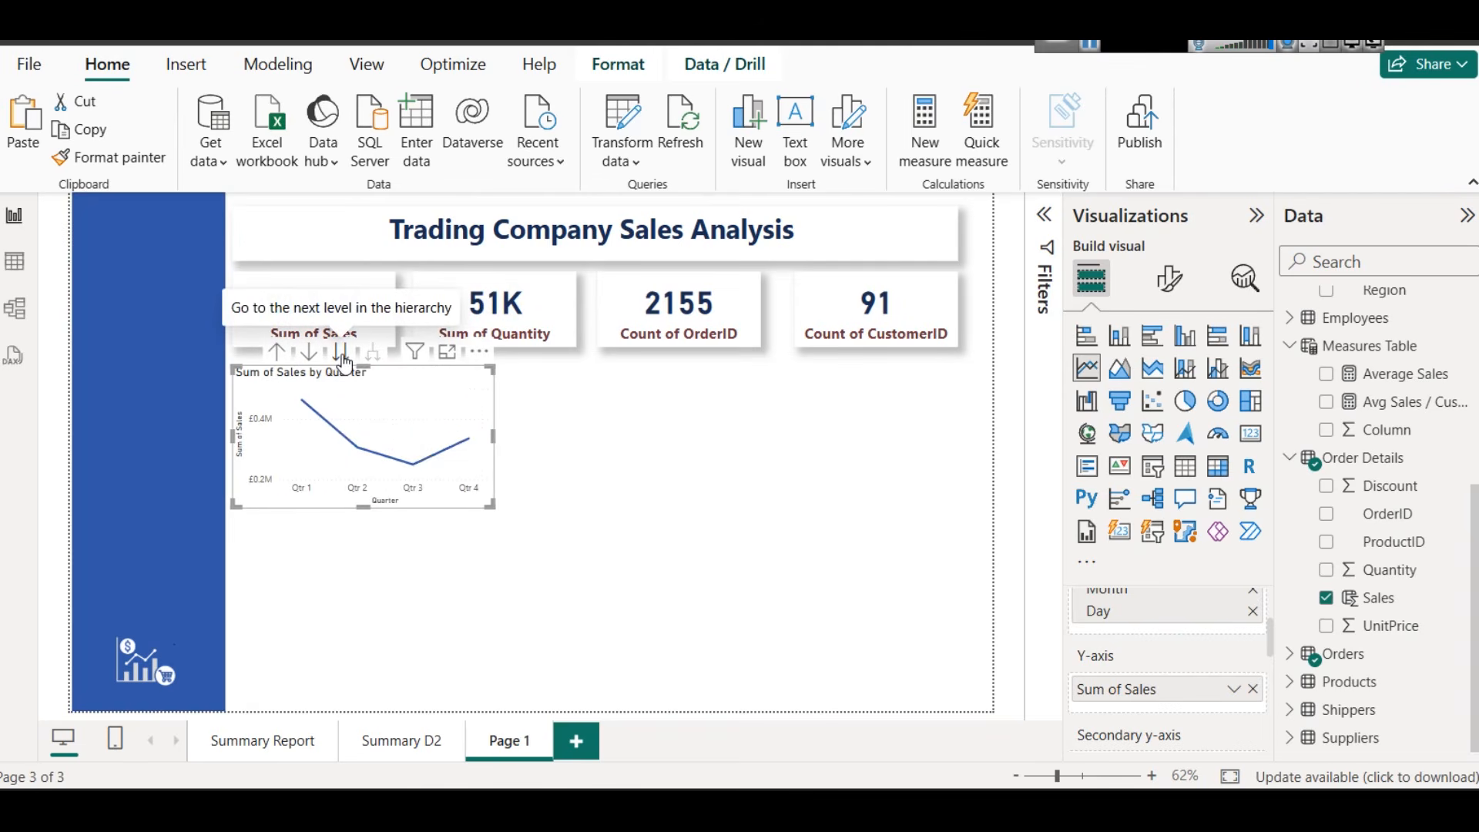
click(342, 356)
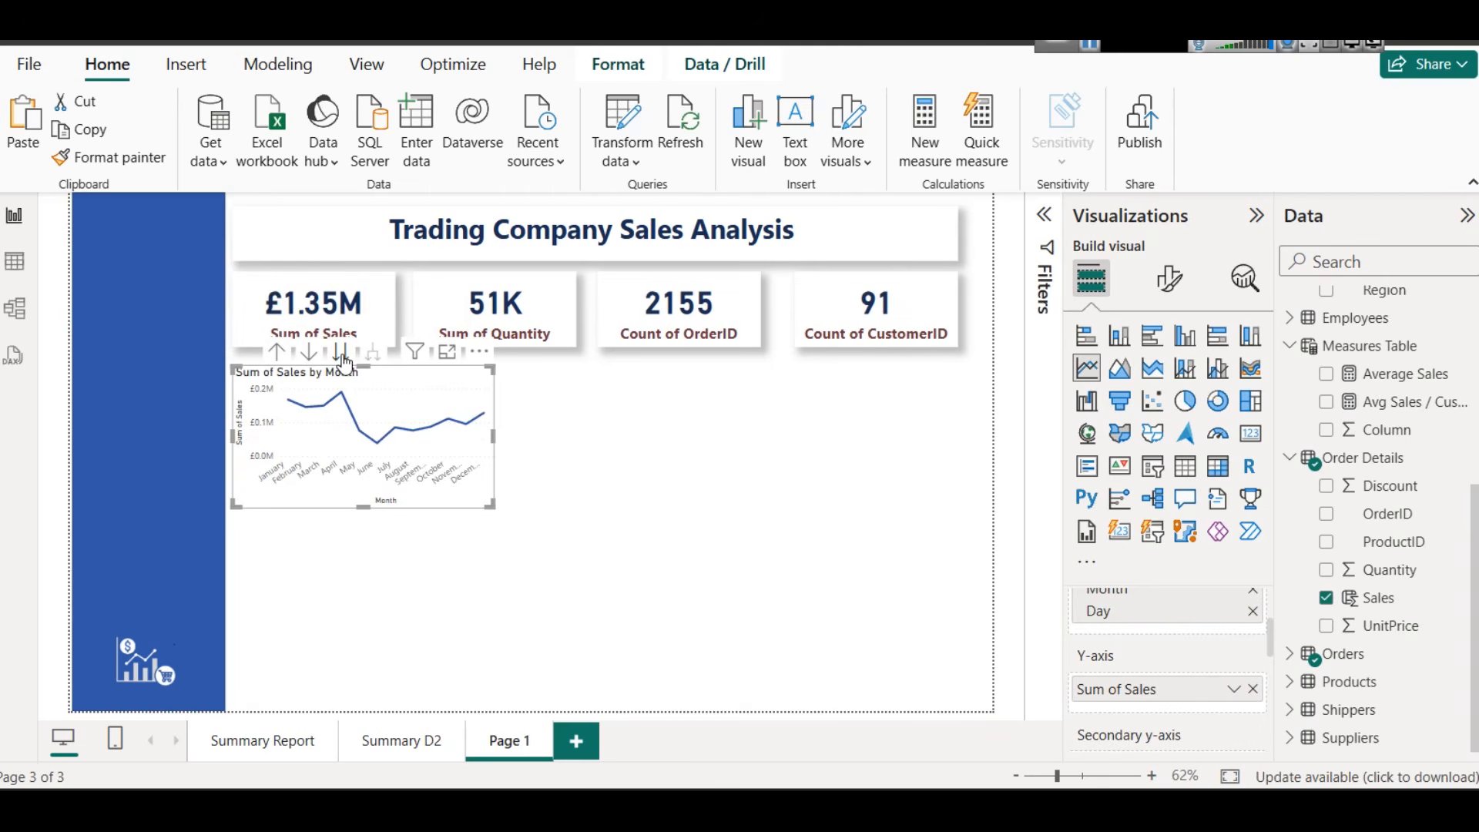
click(342, 355)
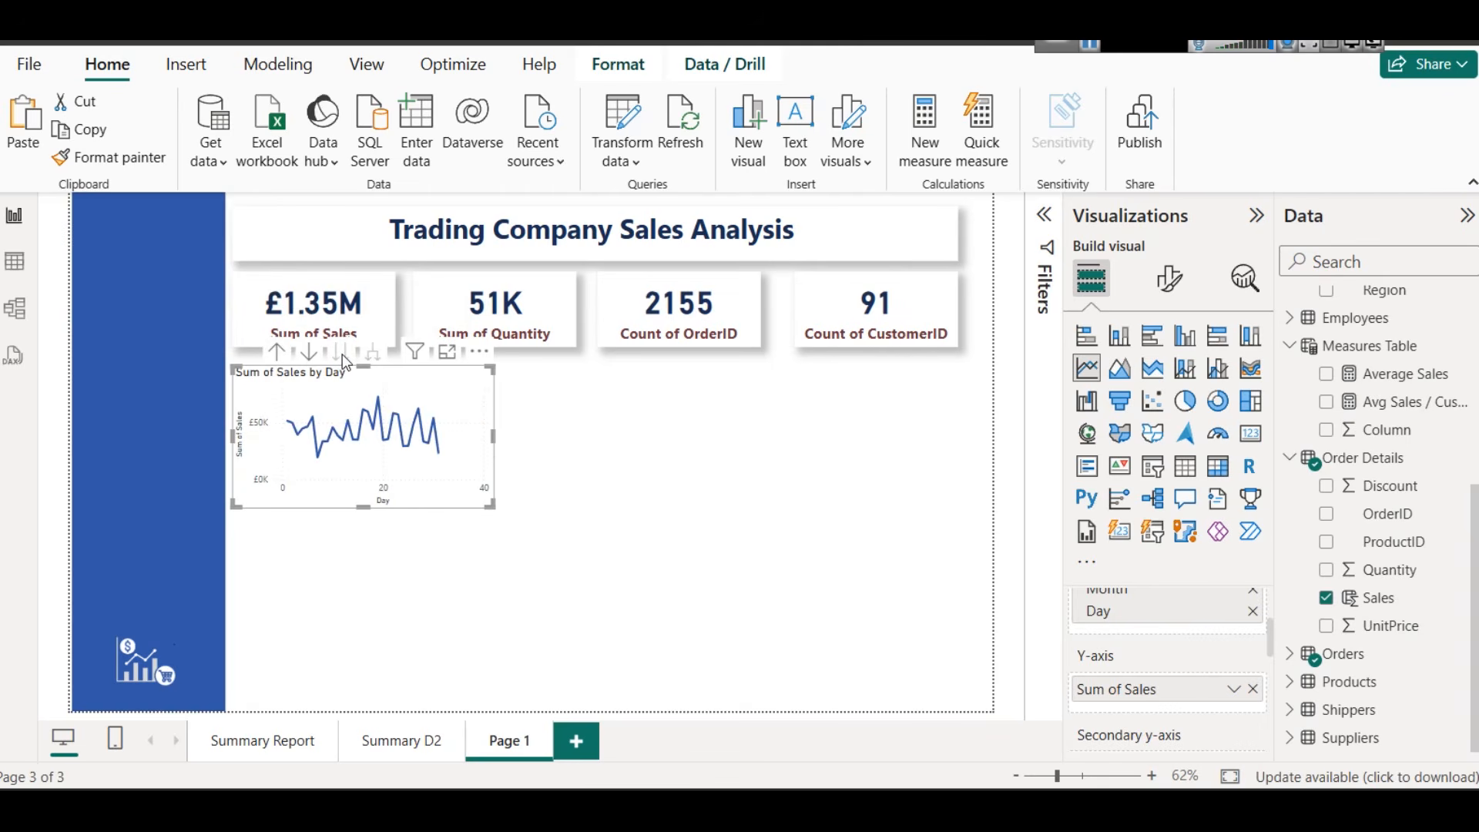
Drill the sales line chart up from day to quarter and convert it to an area chart
click(277, 355)
click(278, 354)
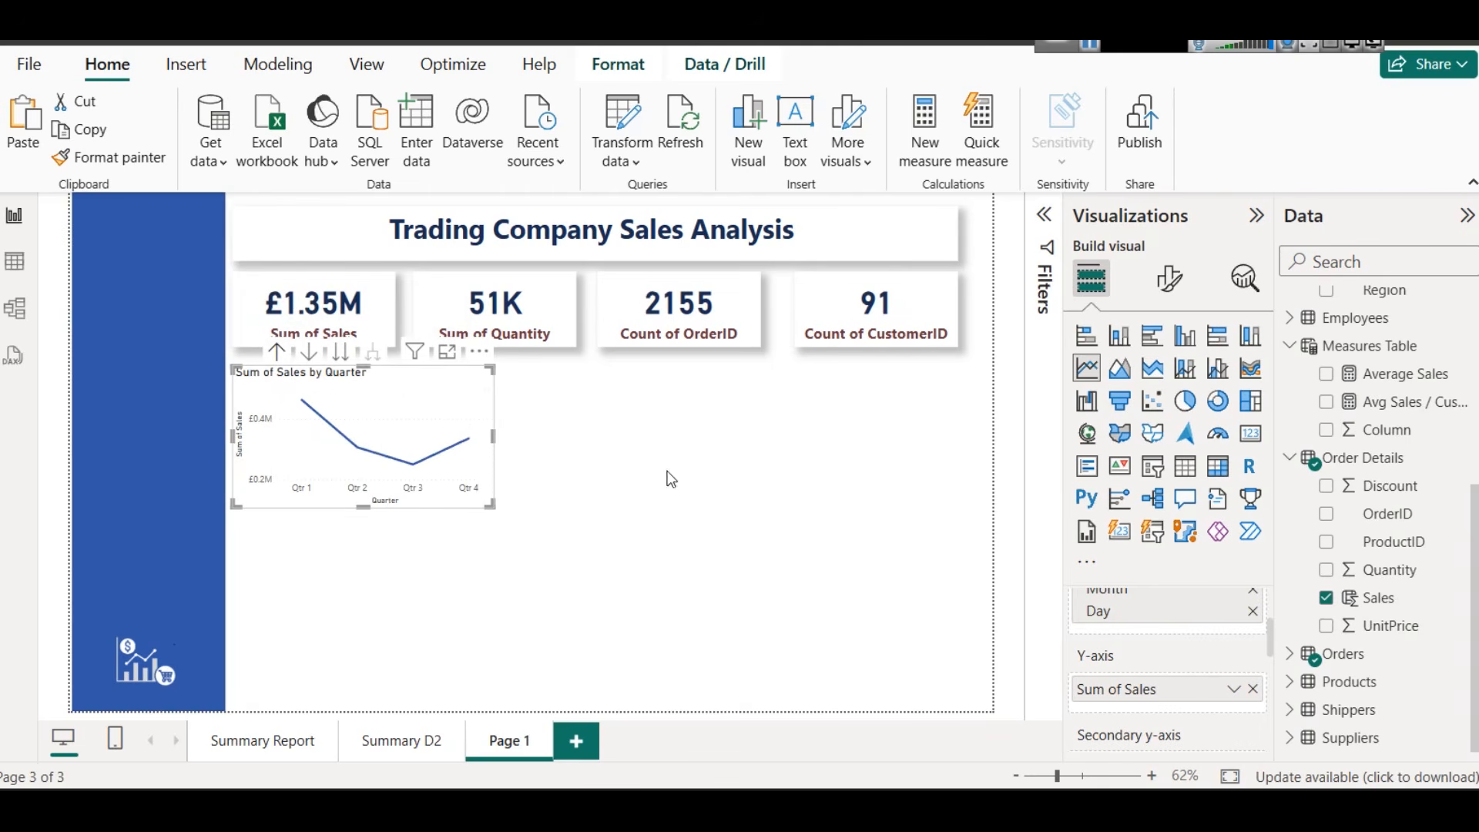
click(1121, 367)
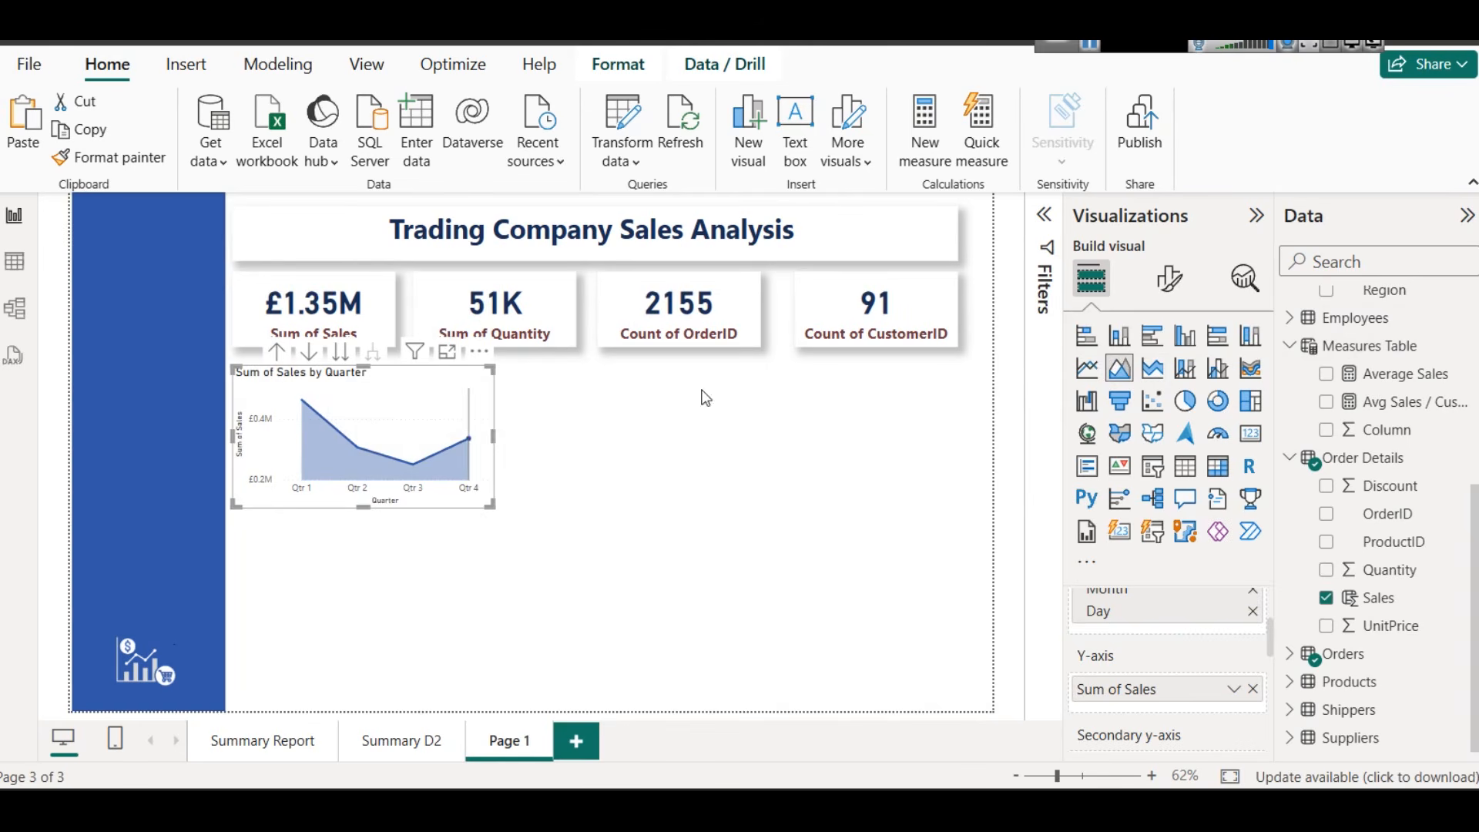
Set the area chart's title text color to the dark red theme shade
click(1169, 277)
click(1156, 384)
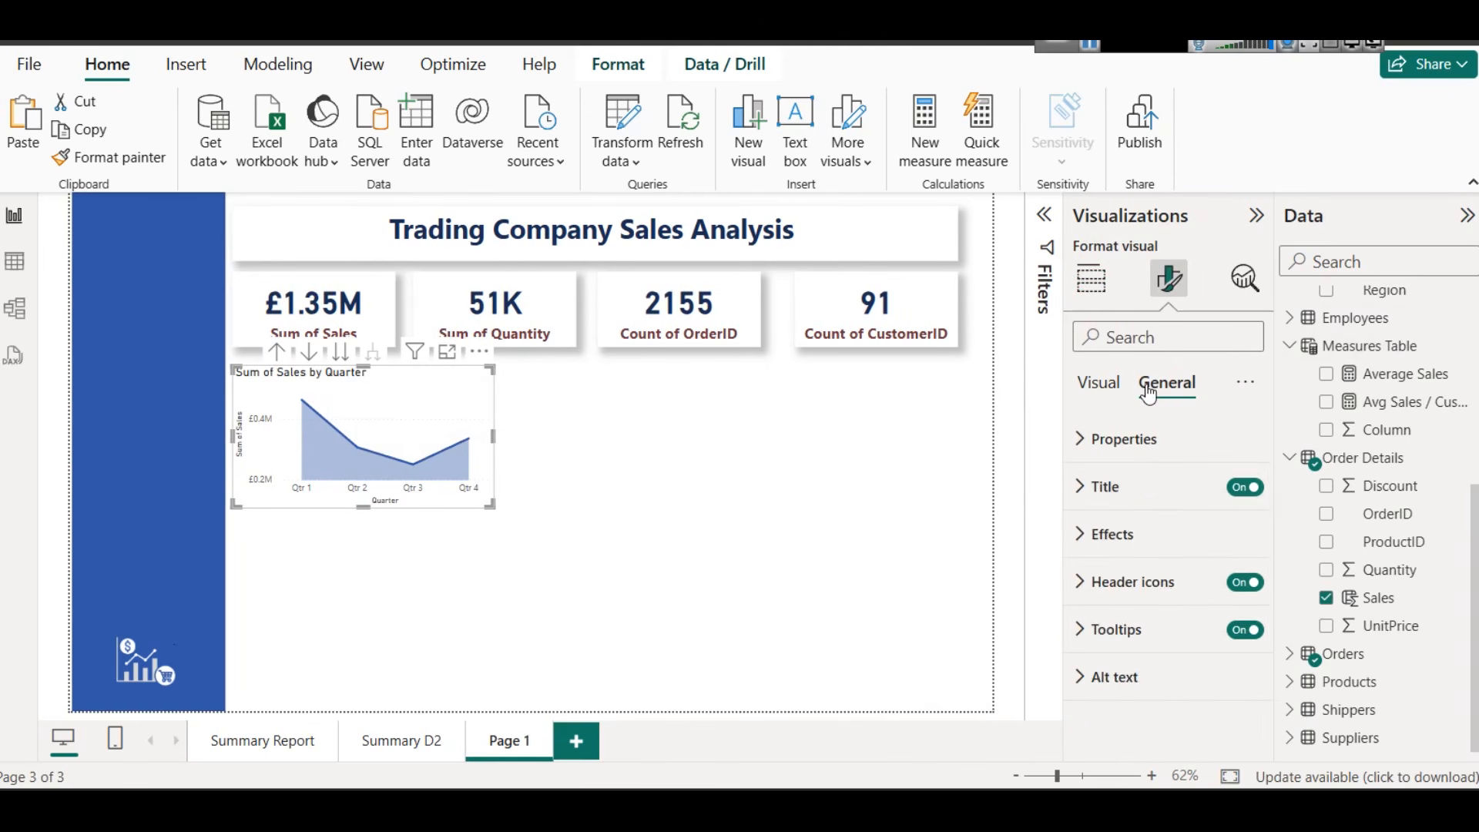
click(1134, 486)
scroll(1138, 563, down, 3)
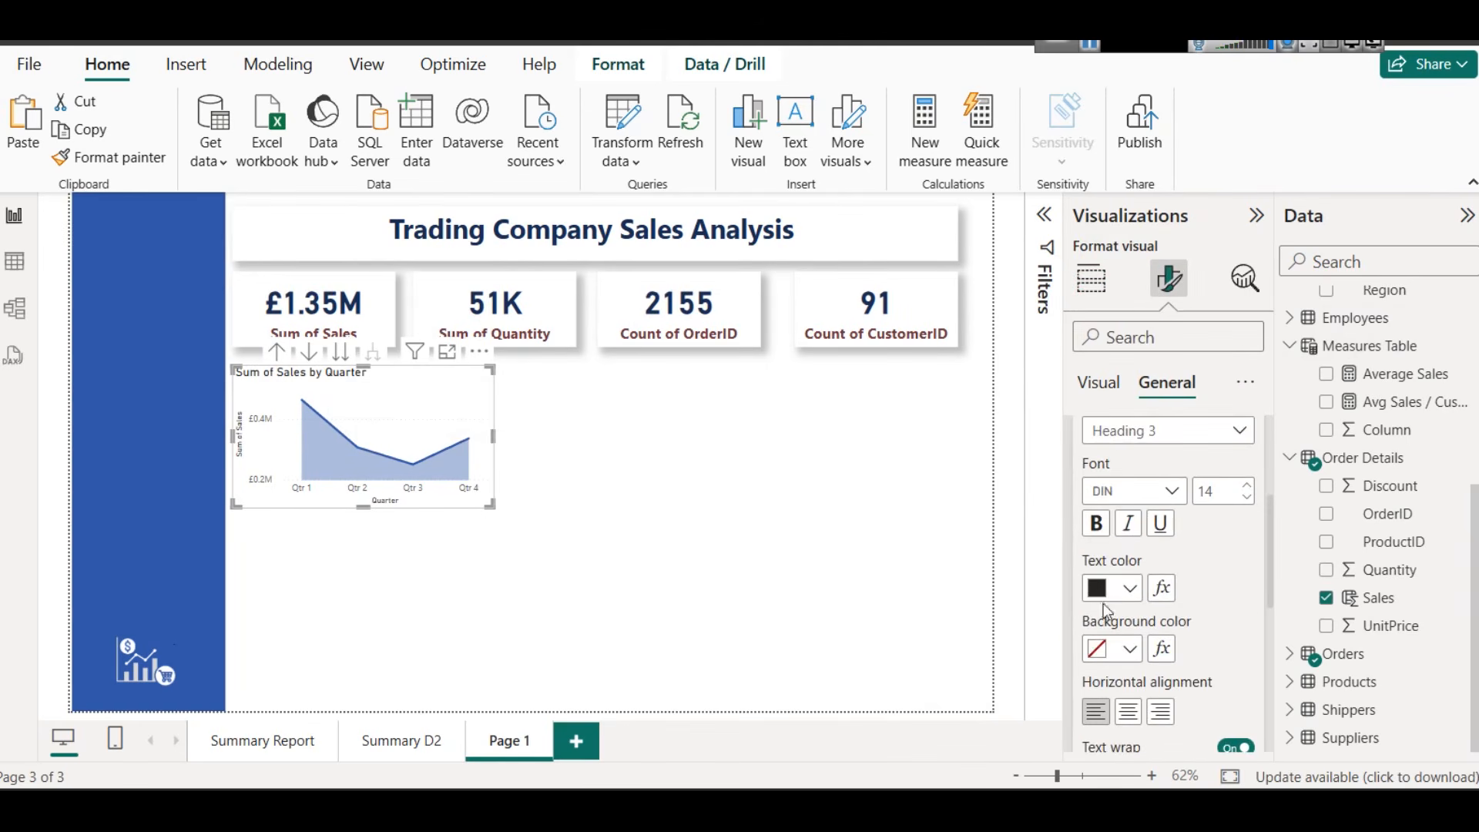
click(1112, 590)
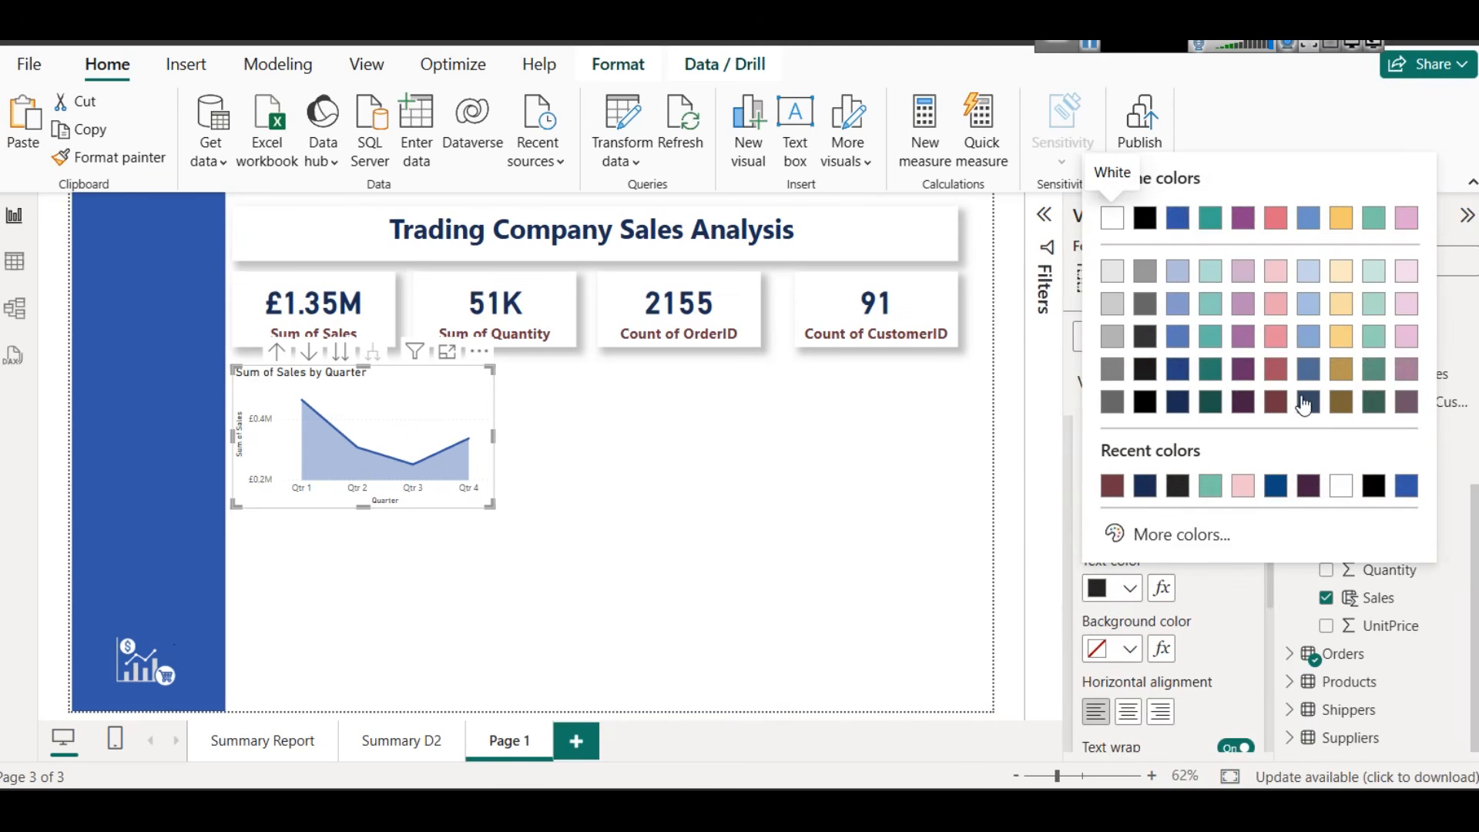
click(1278, 400)
scroll(1205, 548, down, 3)
scroll(1109, 487, up, 2)
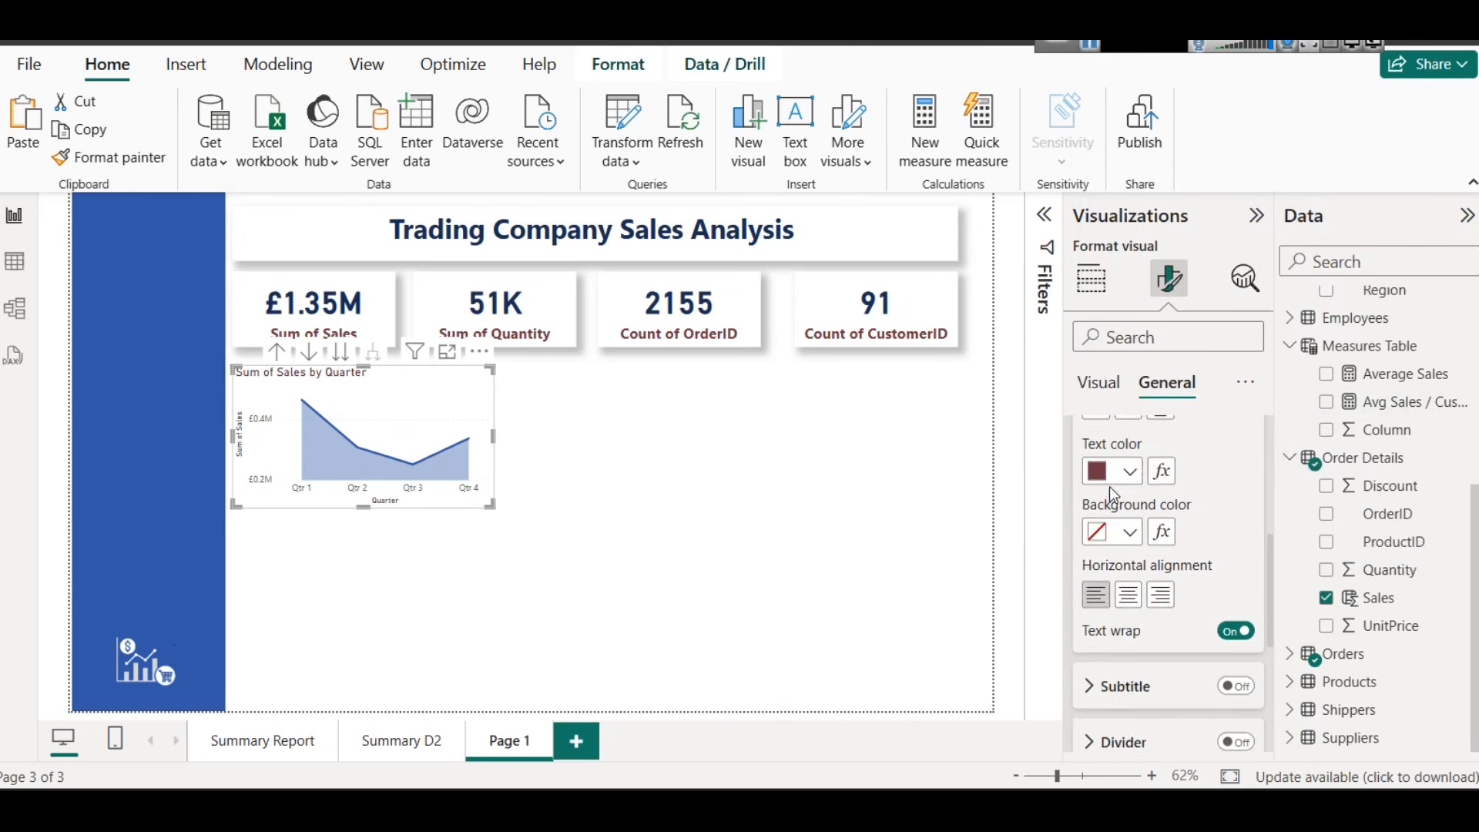
Make the area chart's title bold and centered, with a font size of 15
scroll(1110, 487, up, 3)
click(1102, 636)
scroll(1104, 630, down, 3)
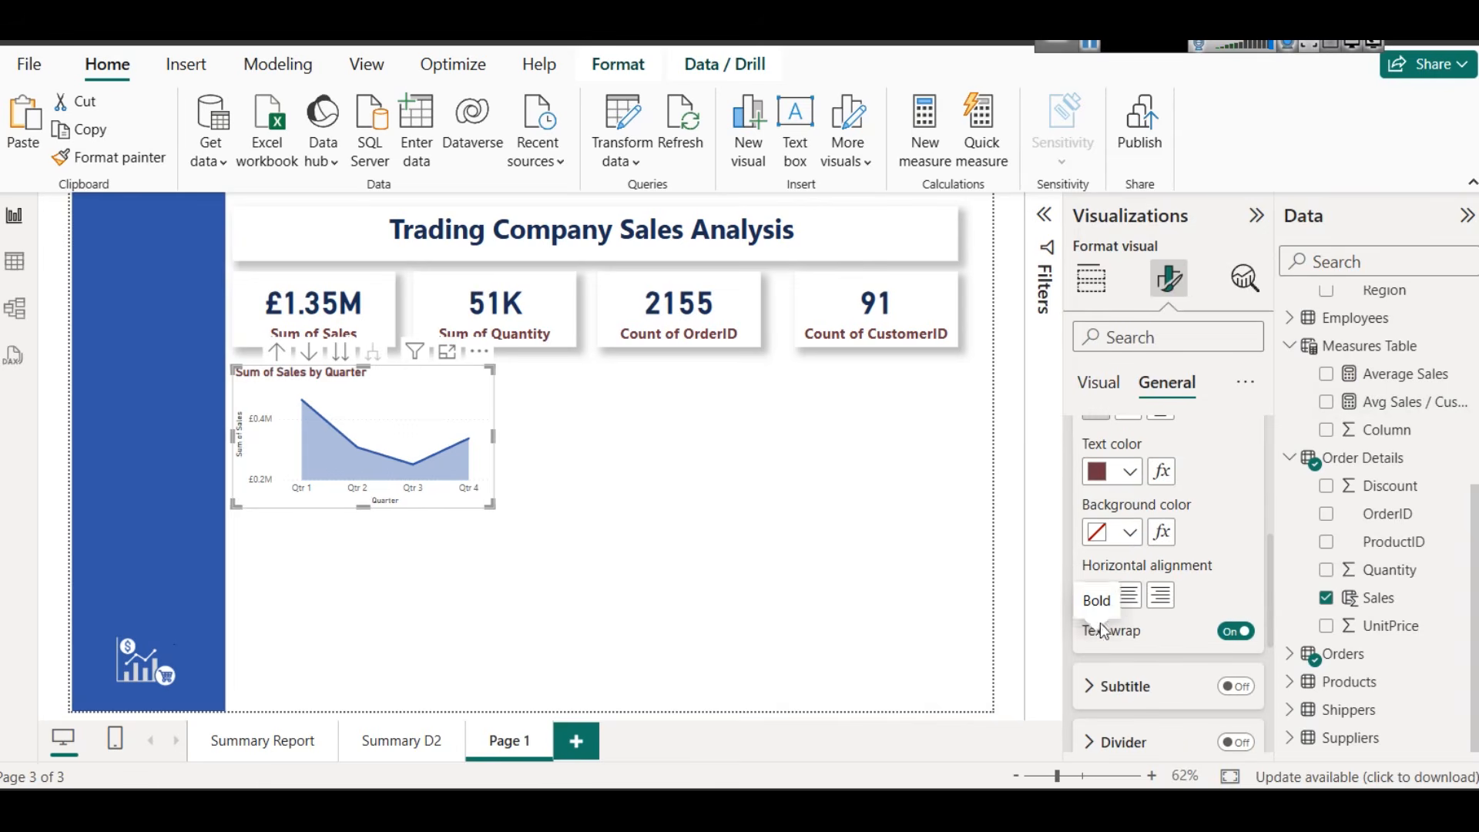
click(1128, 595)
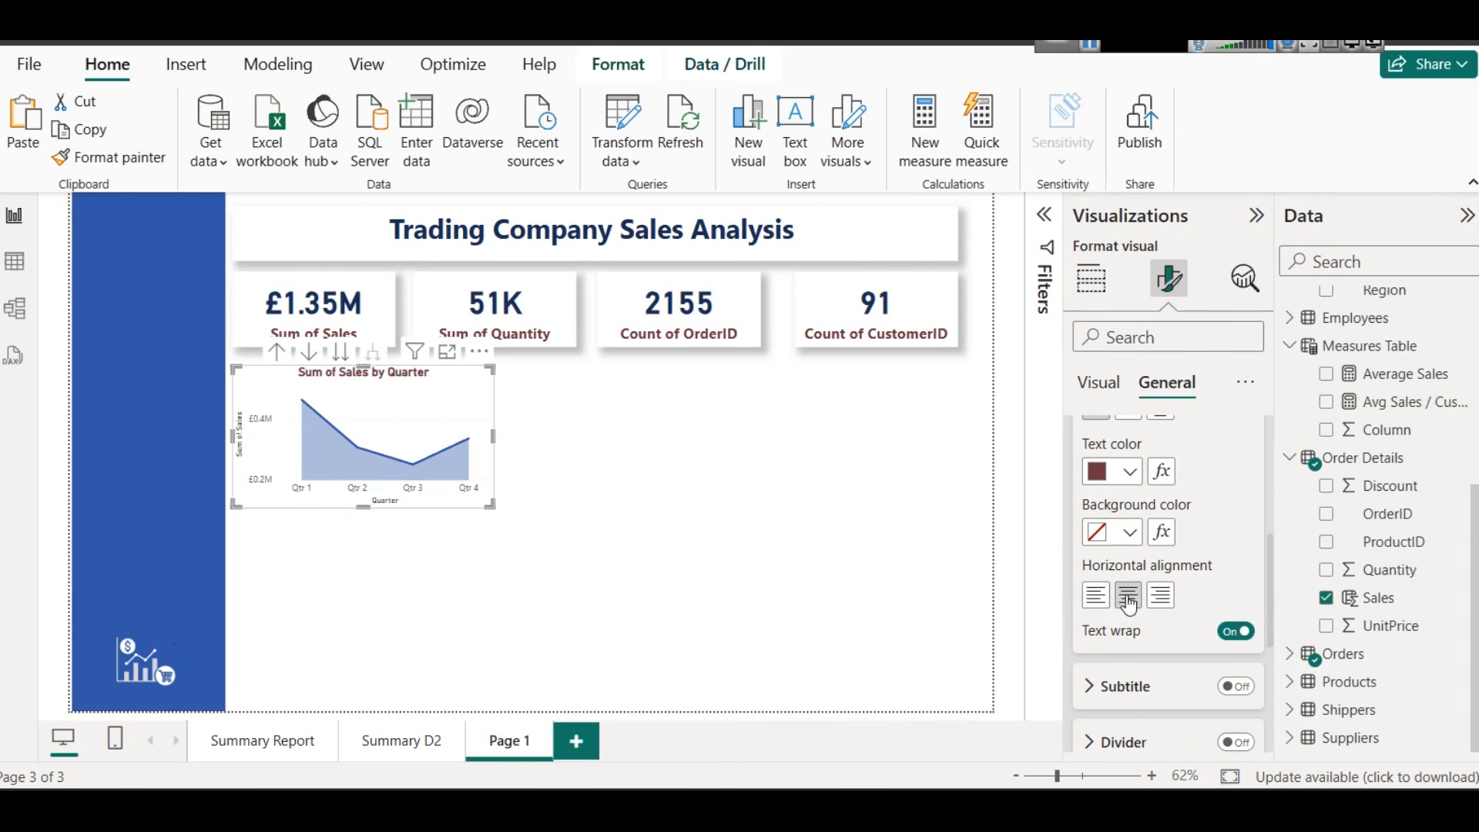
scroll(1244, 507, up, 2)
click(1246, 484)
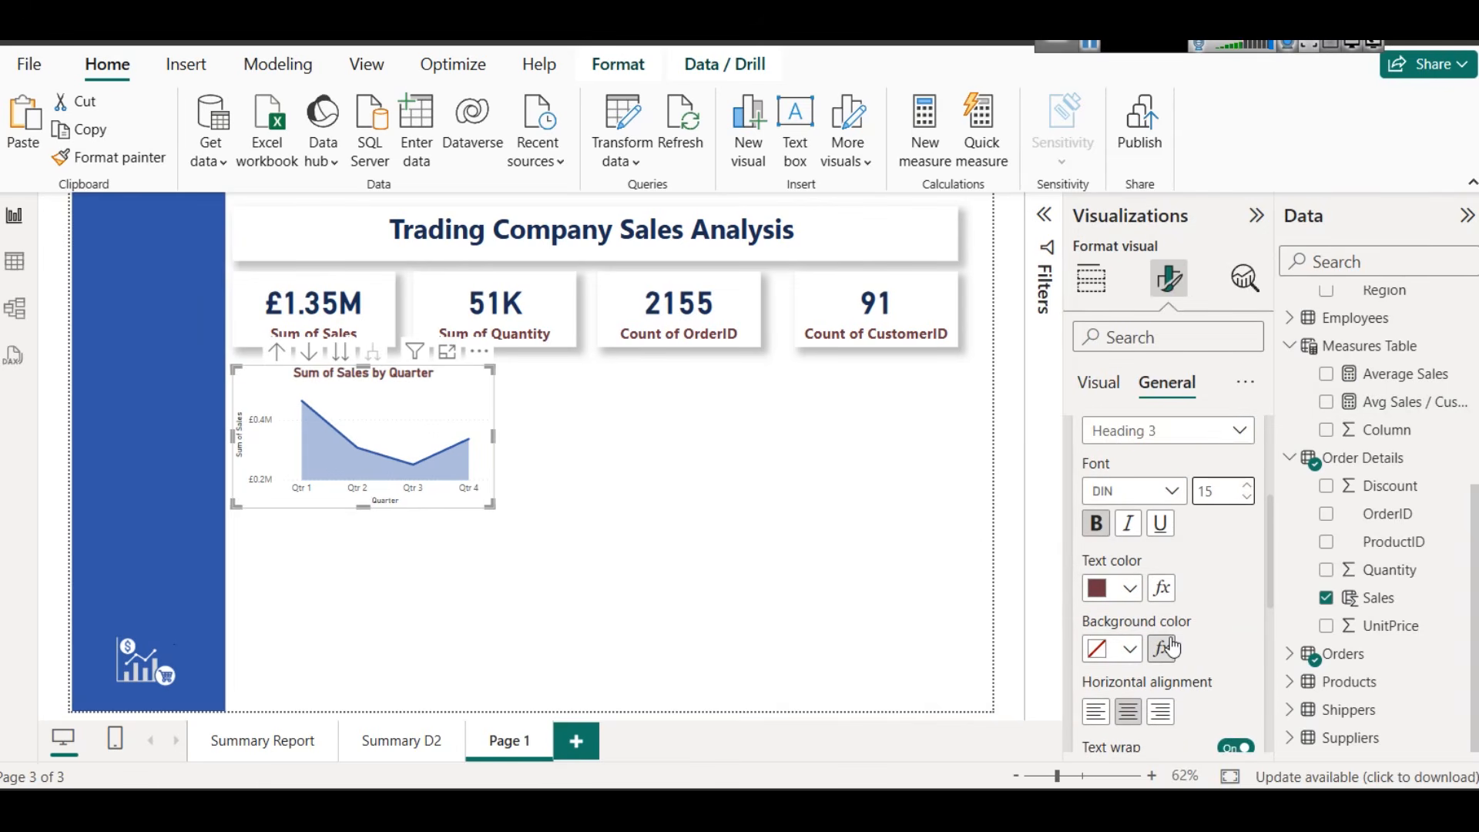
scroll(1159, 503, up, 3)
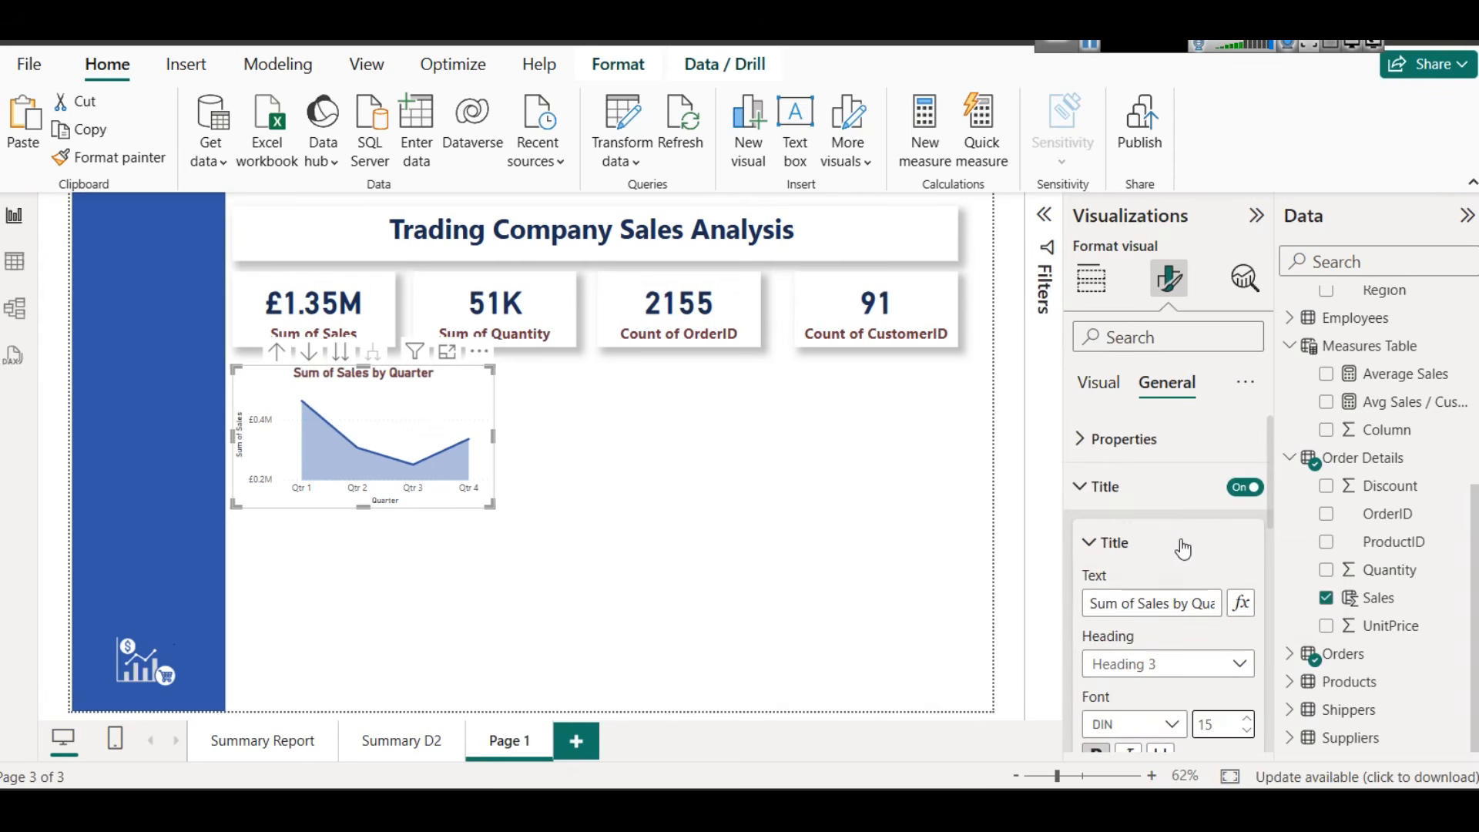
Turn on the shadow effect for the area chart
click(1159, 503)
click(1132, 531)
scroll(1199, 661, down, 3)
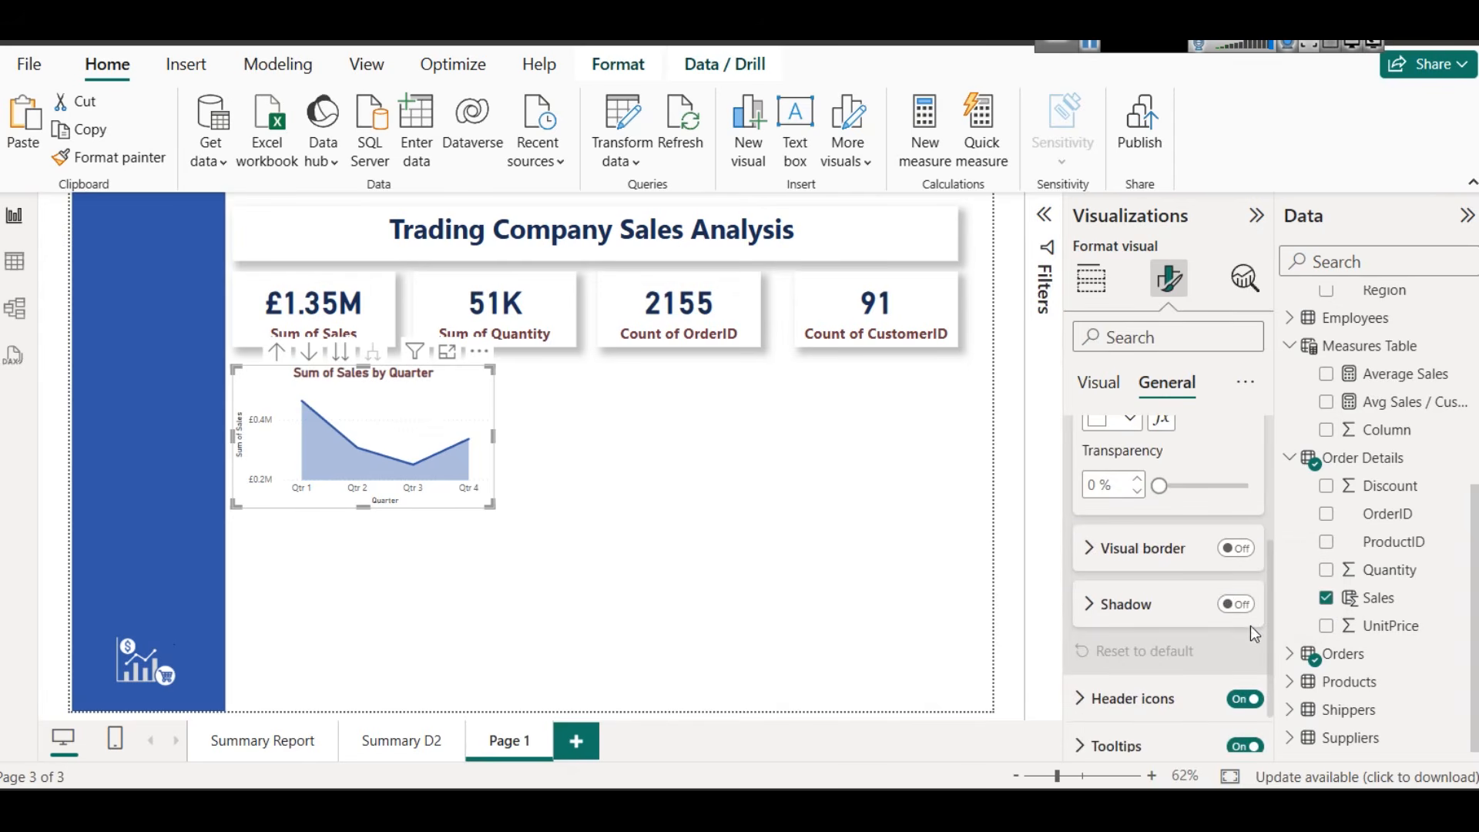
click(1238, 606)
click(695, 506)
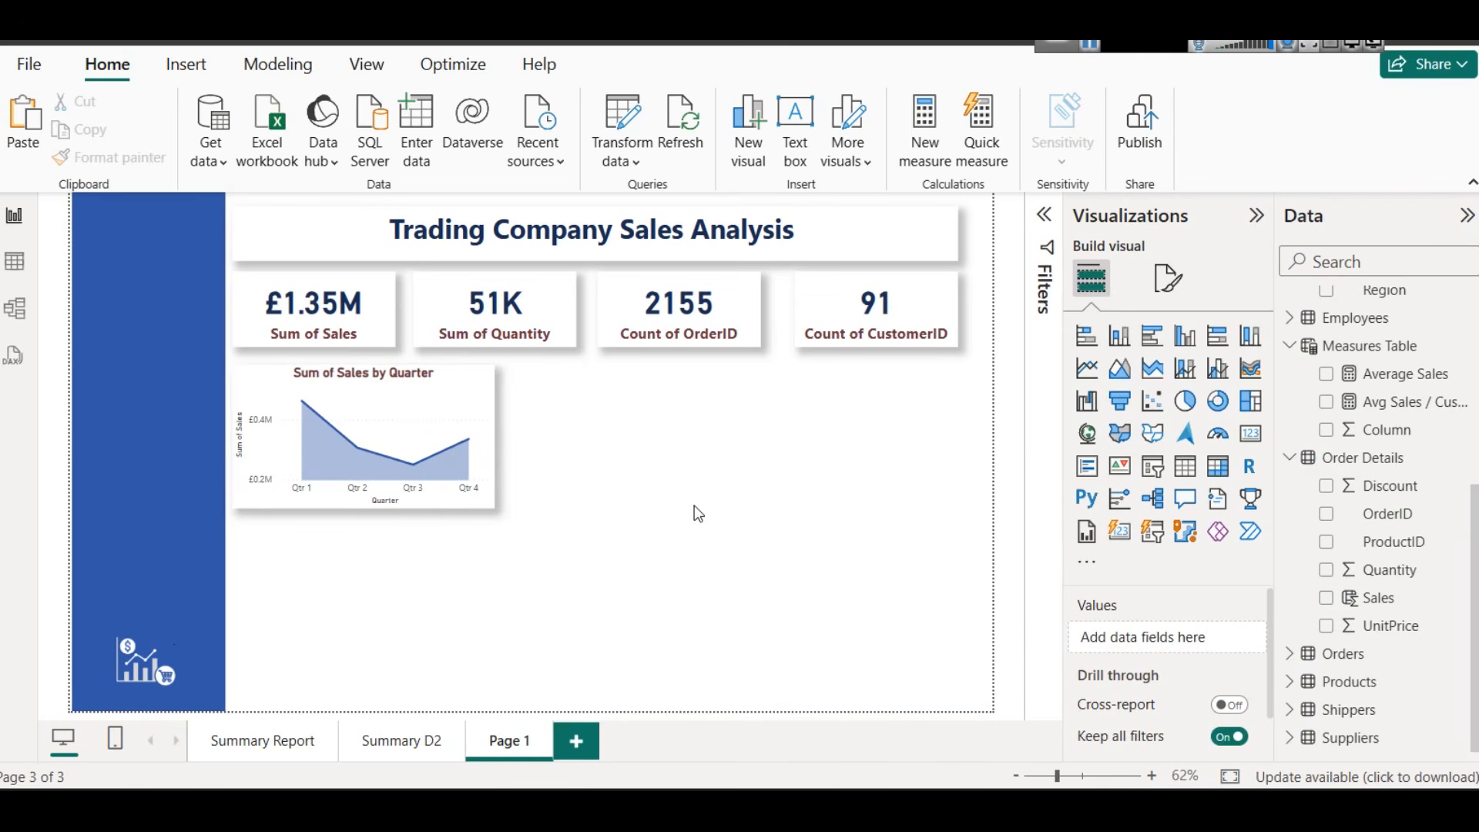
Duplicate the area chart beside the original in the same row, and narrow the original slightly
click(389, 403)
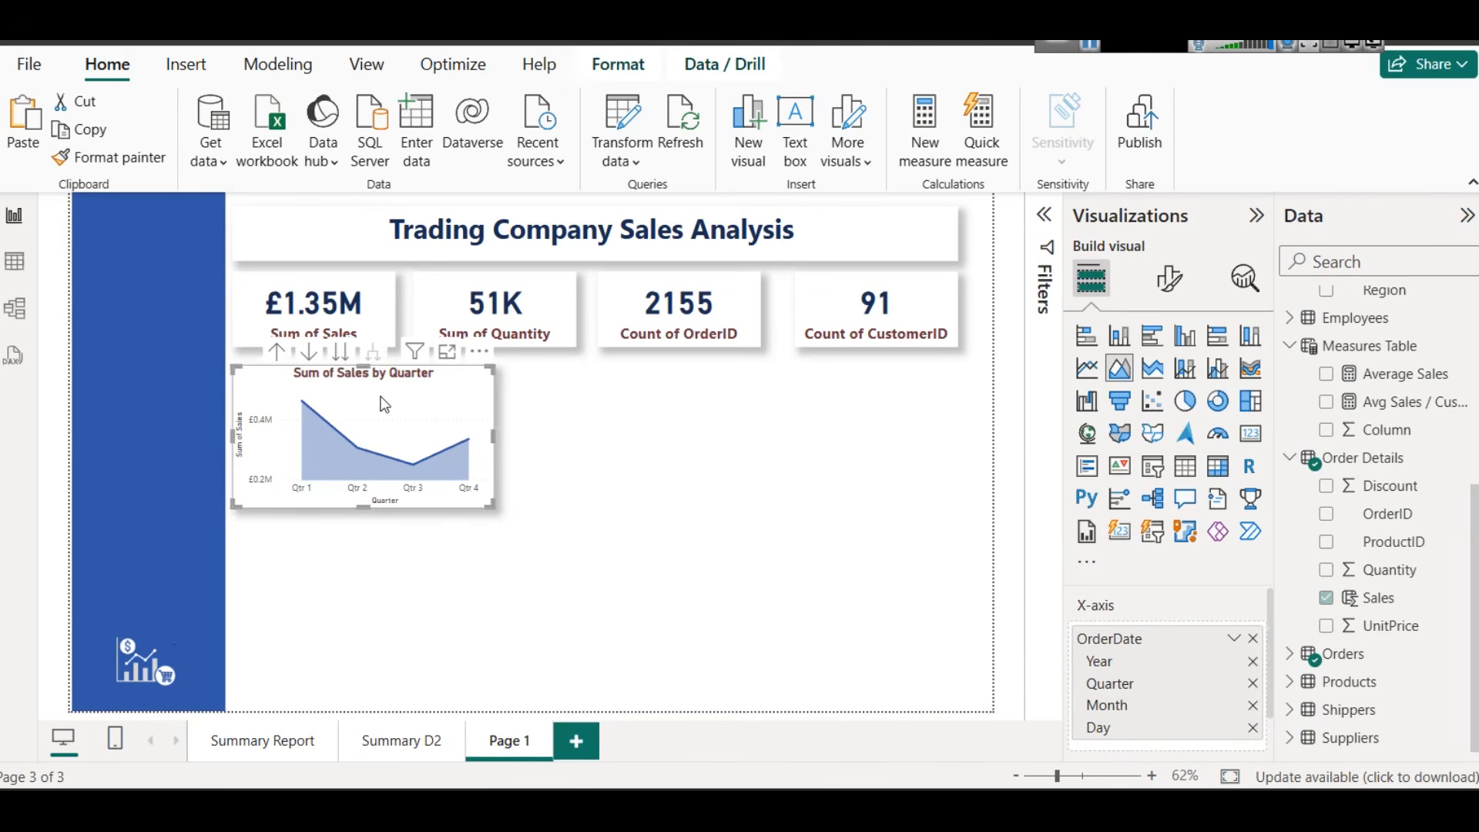
drag(397, 406, 665, 402)
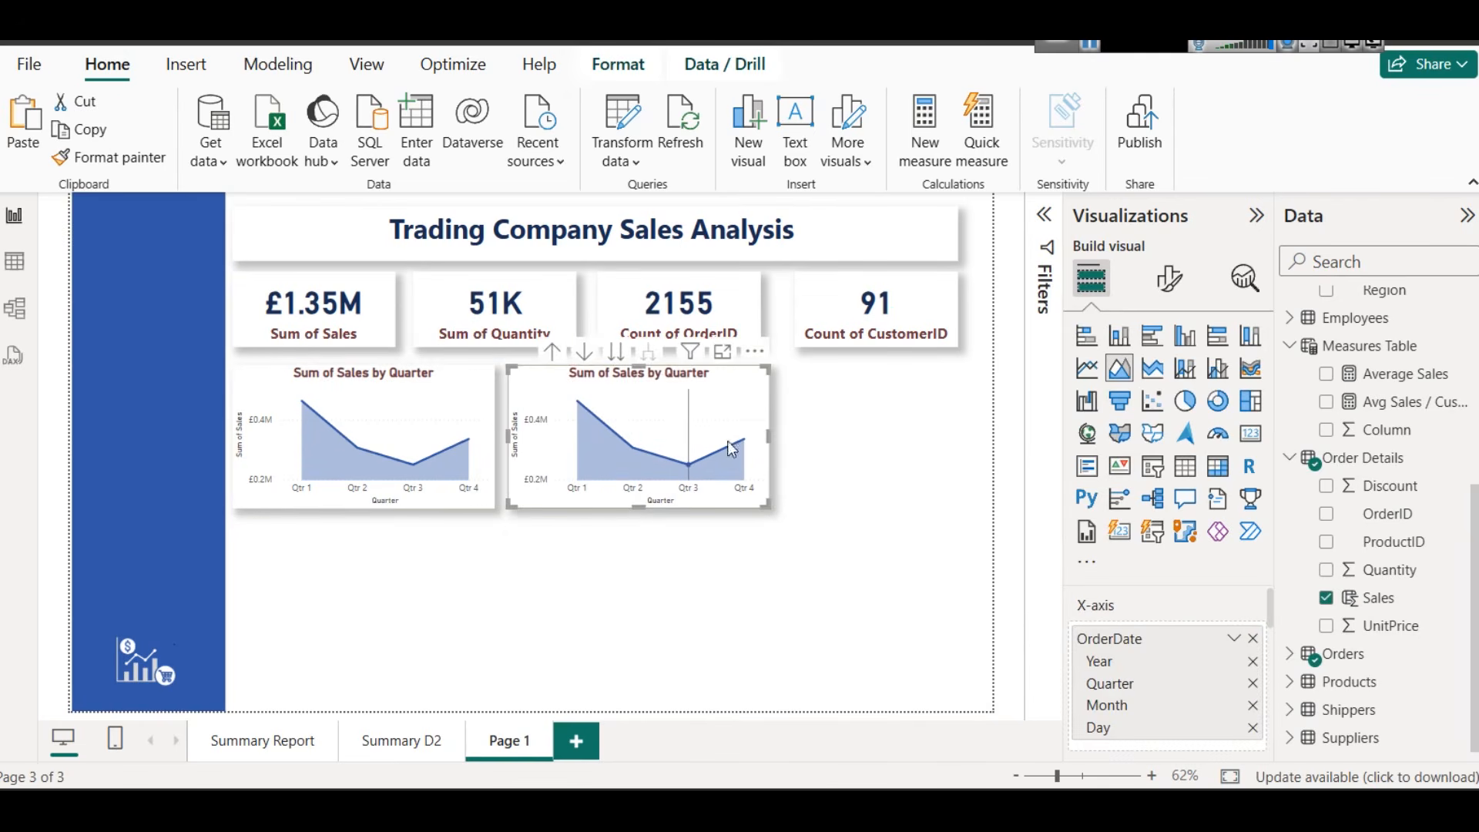
click(488, 429)
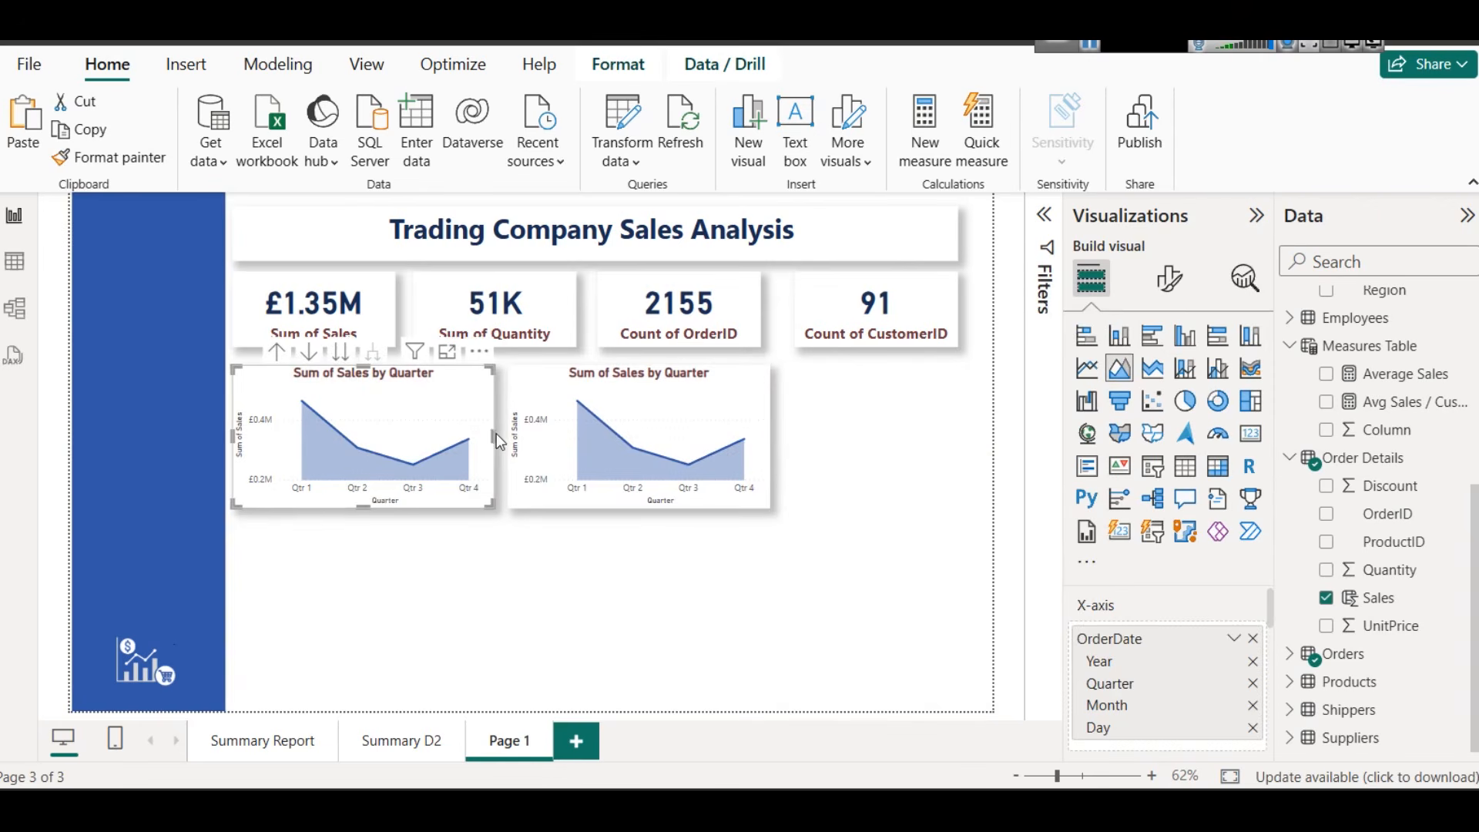
click(497, 436)
click(492, 433)
drag(494, 437, 483, 433)
Nudge the duplicated chart toward the original to tighten the gap, and fine-tune the duplicate's width
click(530, 404)
key(Left)
key(Left)
key(Left)
key(Left)
key(Left)
key(Left)
key(Left)
key(Left)
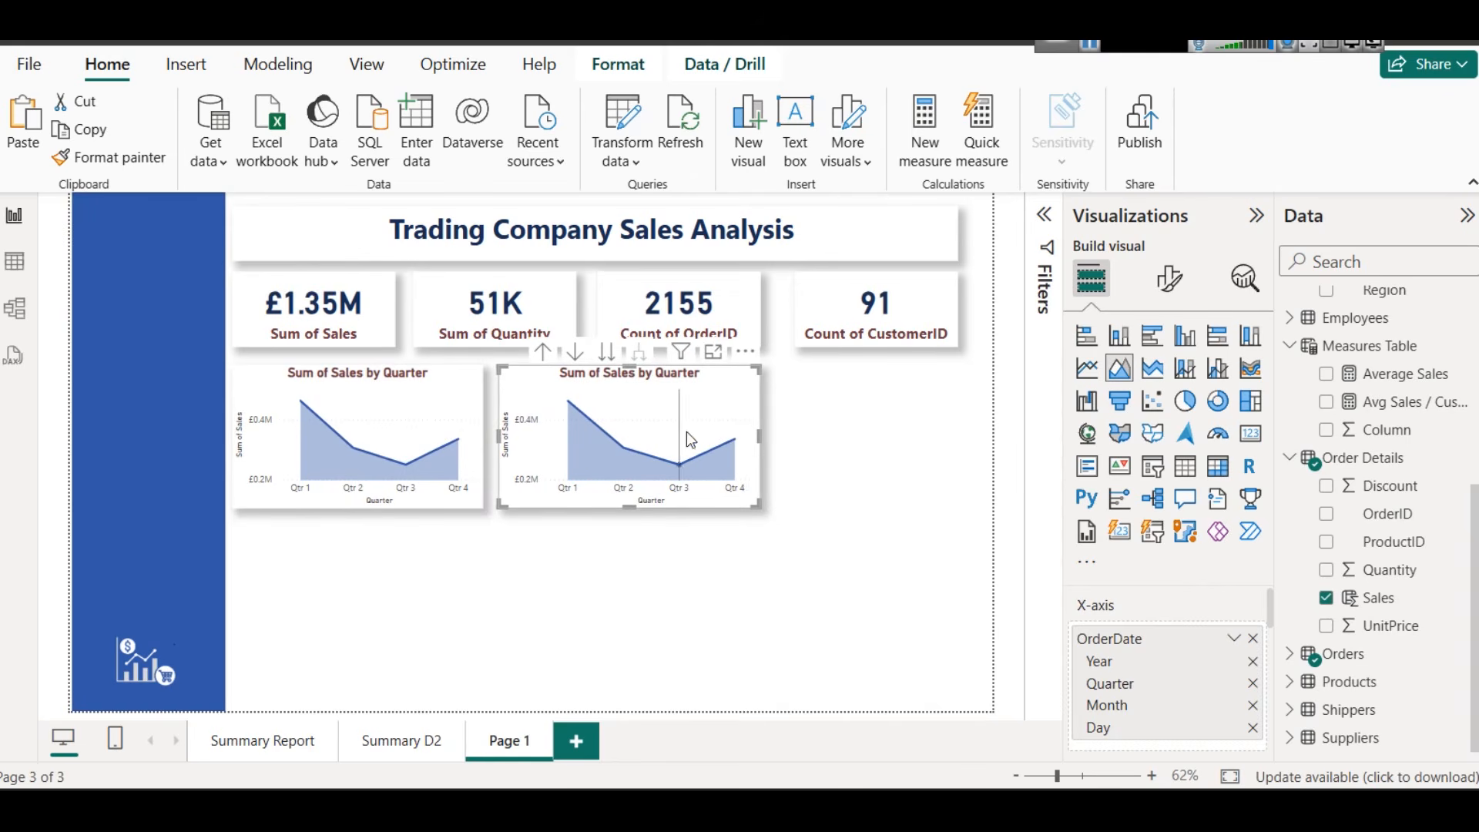
drag(757, 432, 756, 428)
On the Summary D2 page, examine which fields and tables the sales by ProductName bar chart uses
click(409, 744)
click(615, 391)
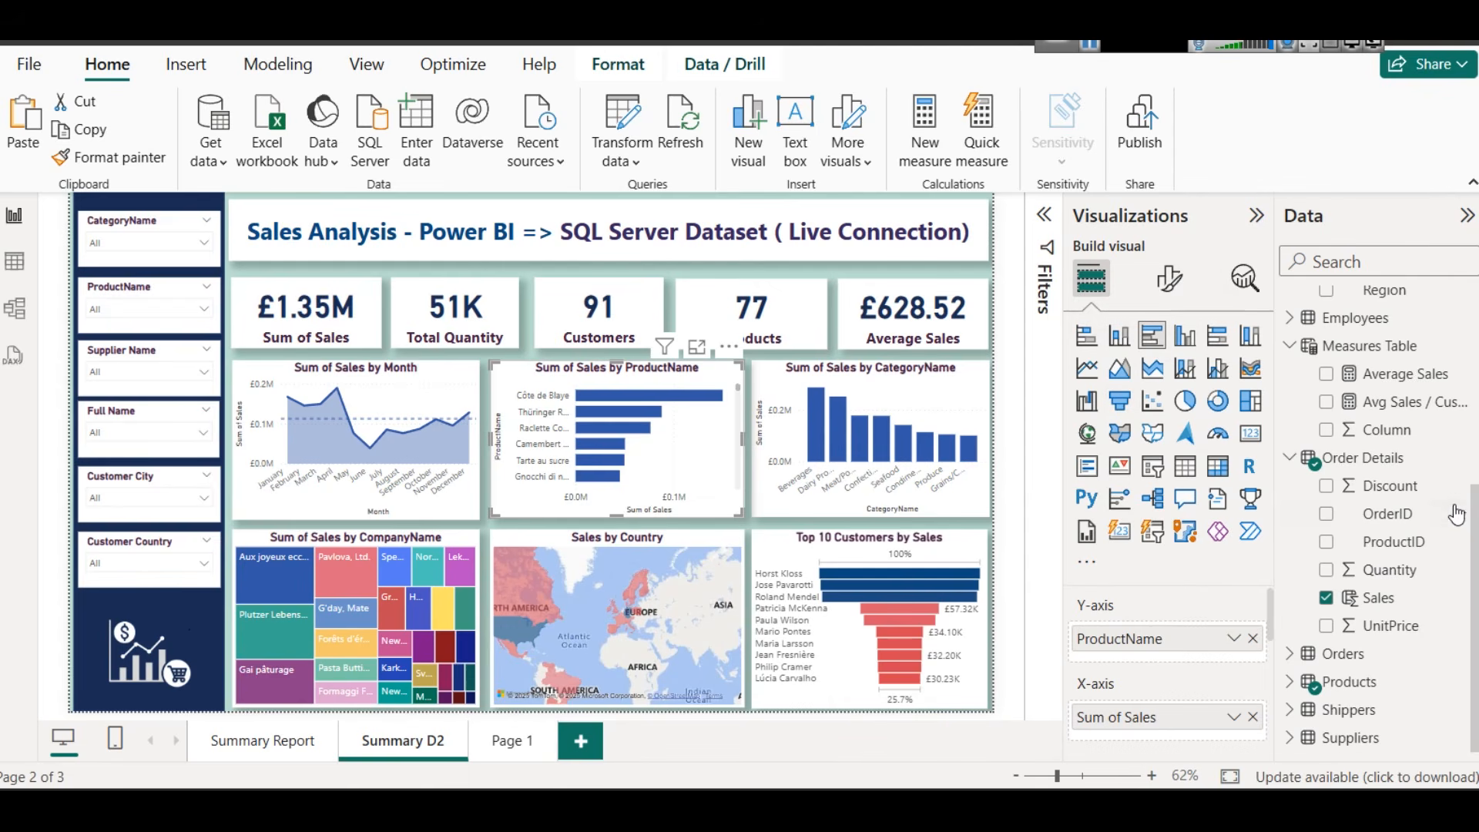
scroll(1401, 524, up, 5)
scroll(1401, 524, down, 5)
scroll(1400, 520, up, 2)
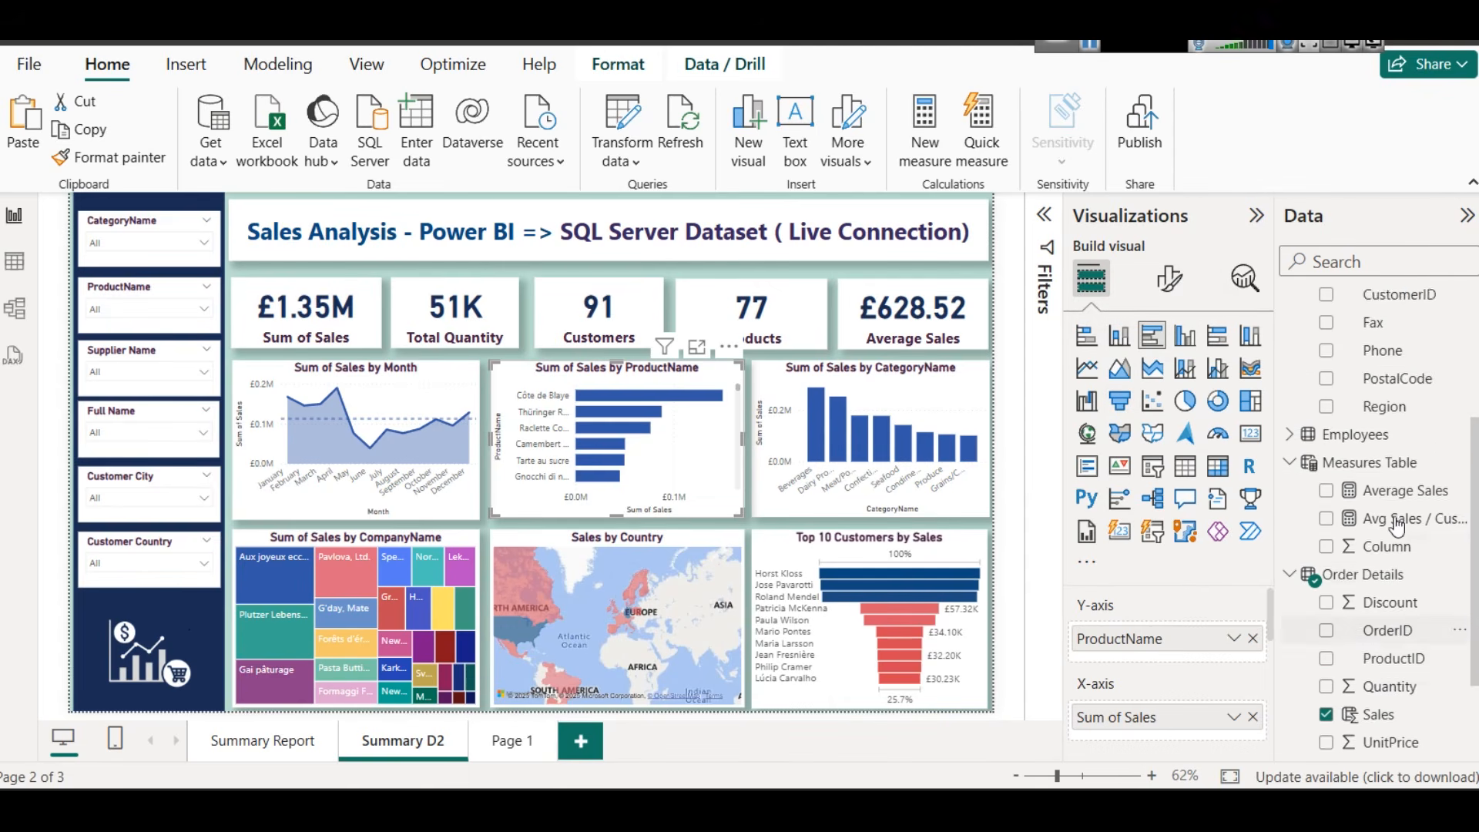
scroll(1401, 520, down, 2)
click(1291, 683)
scroll(1299, 678, down, 3)
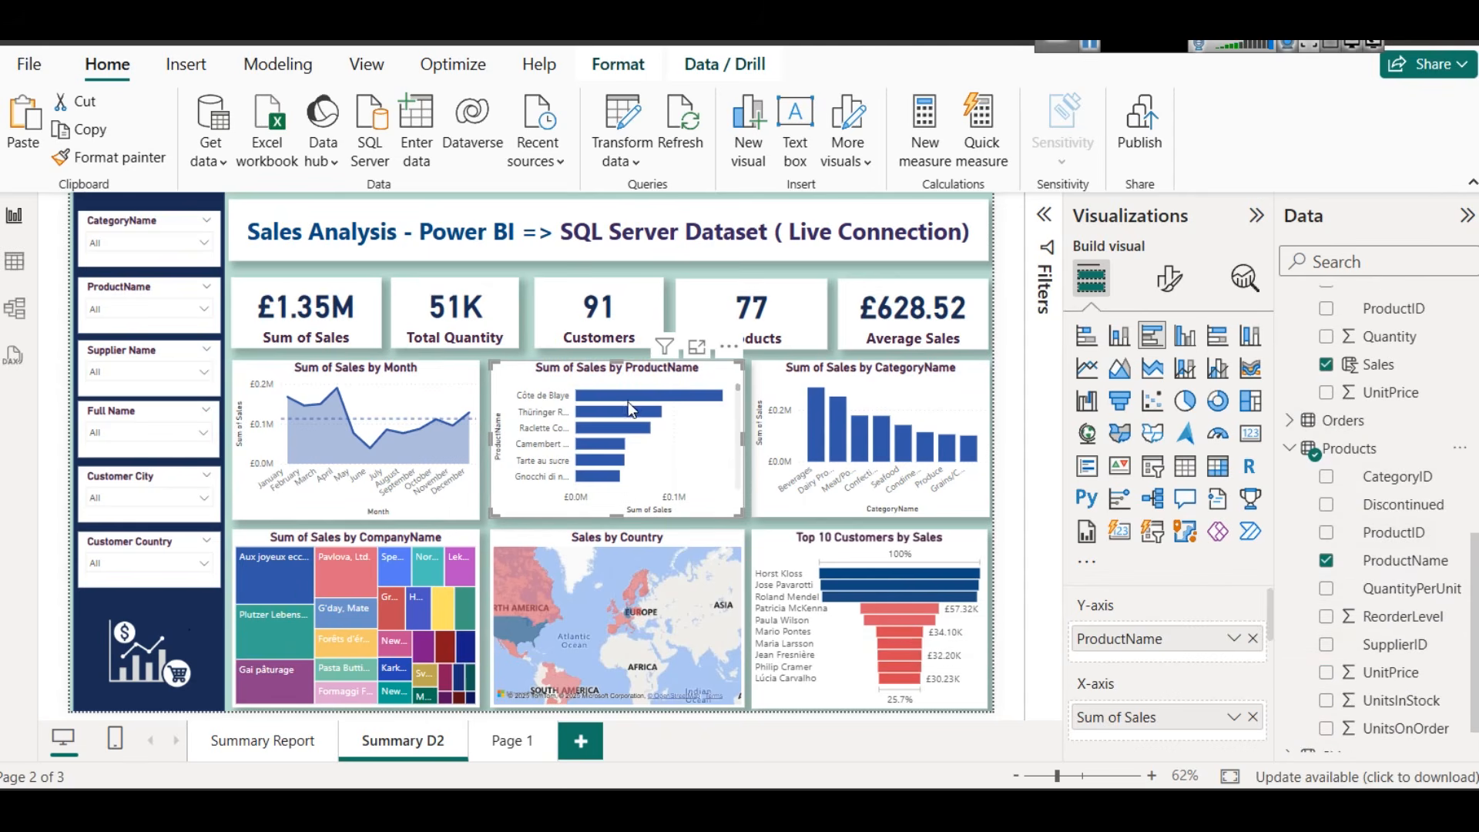
Turn on data labels for the sales by ProductName bar chart and return to its field setup
click(1170, 277)
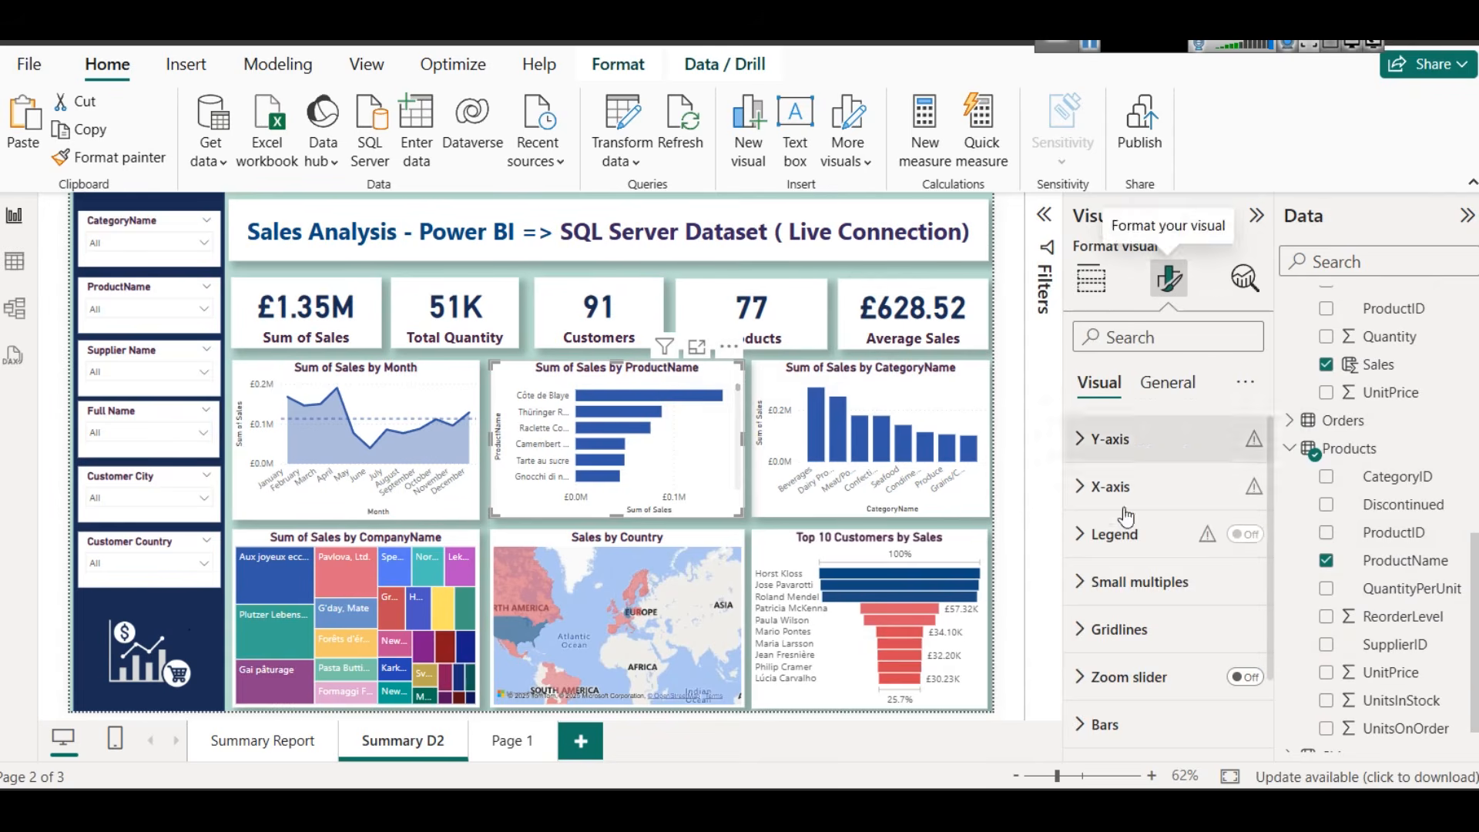
scroll(1125, 471, down, 2)
click(1243, 682)
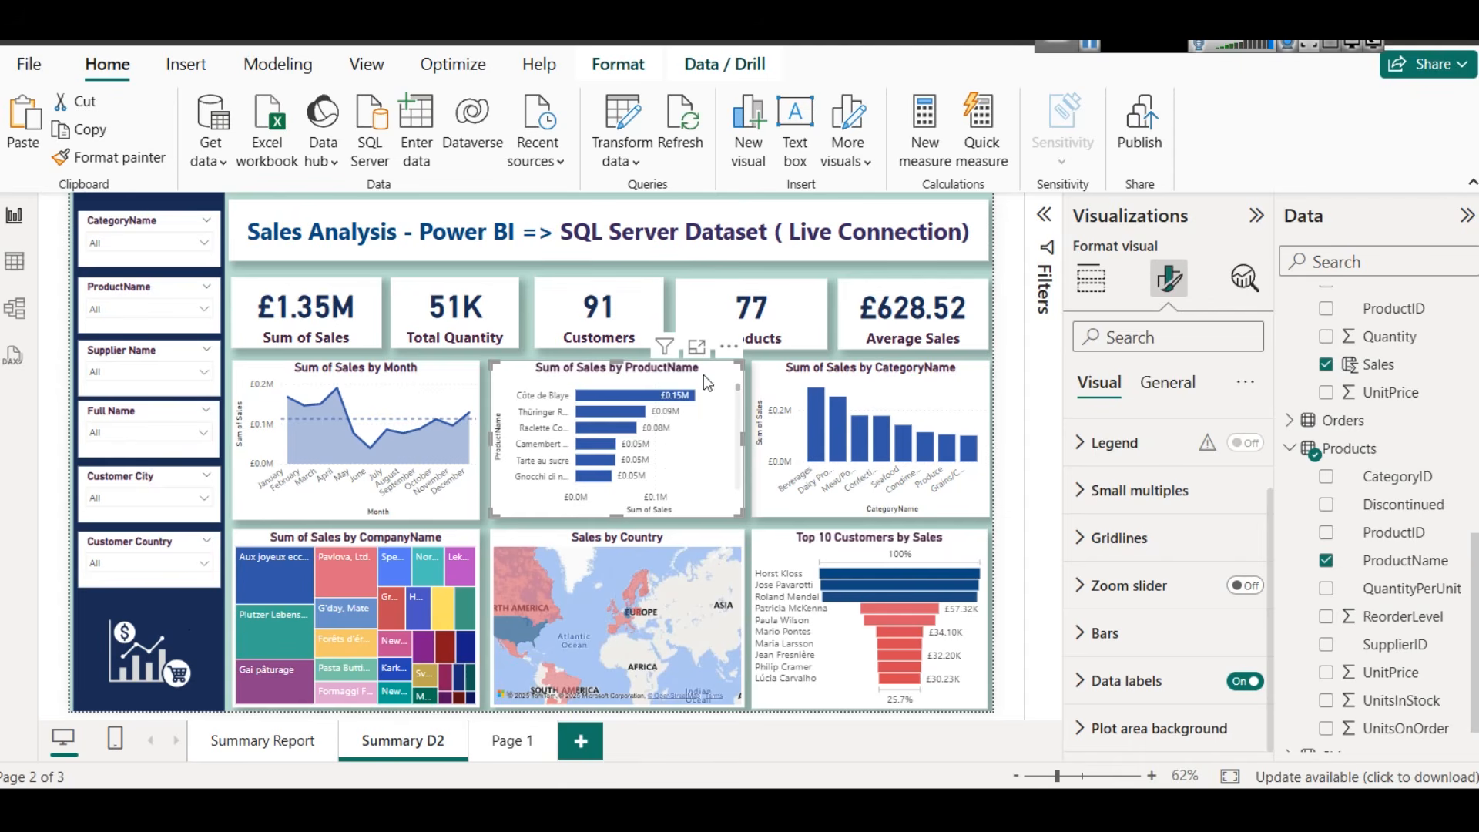
click(1091, 277)
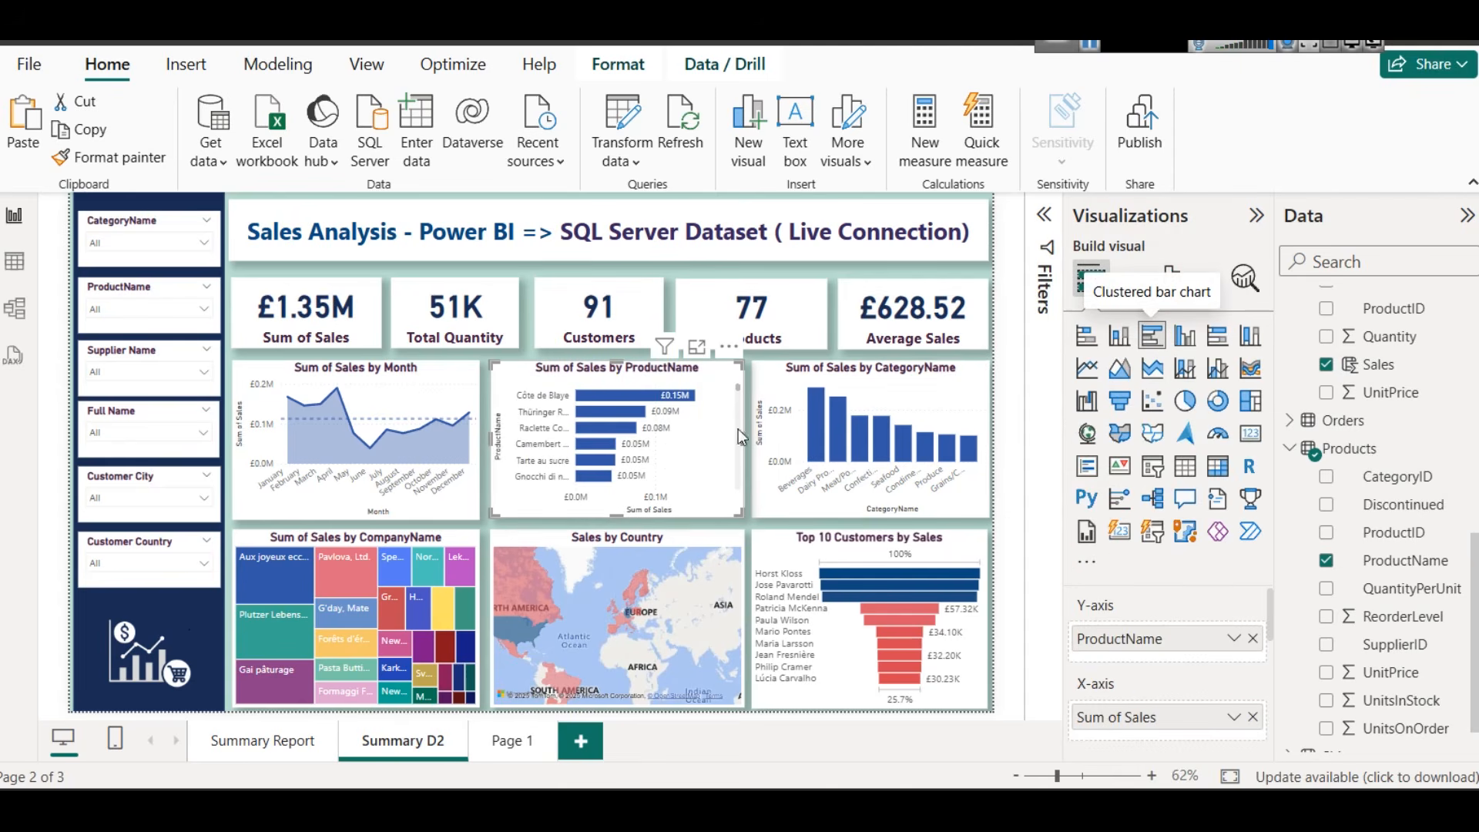
Rename the Sum of Sales field to Total Sales for the sales by CategoryName column chart only
click(897, 387)
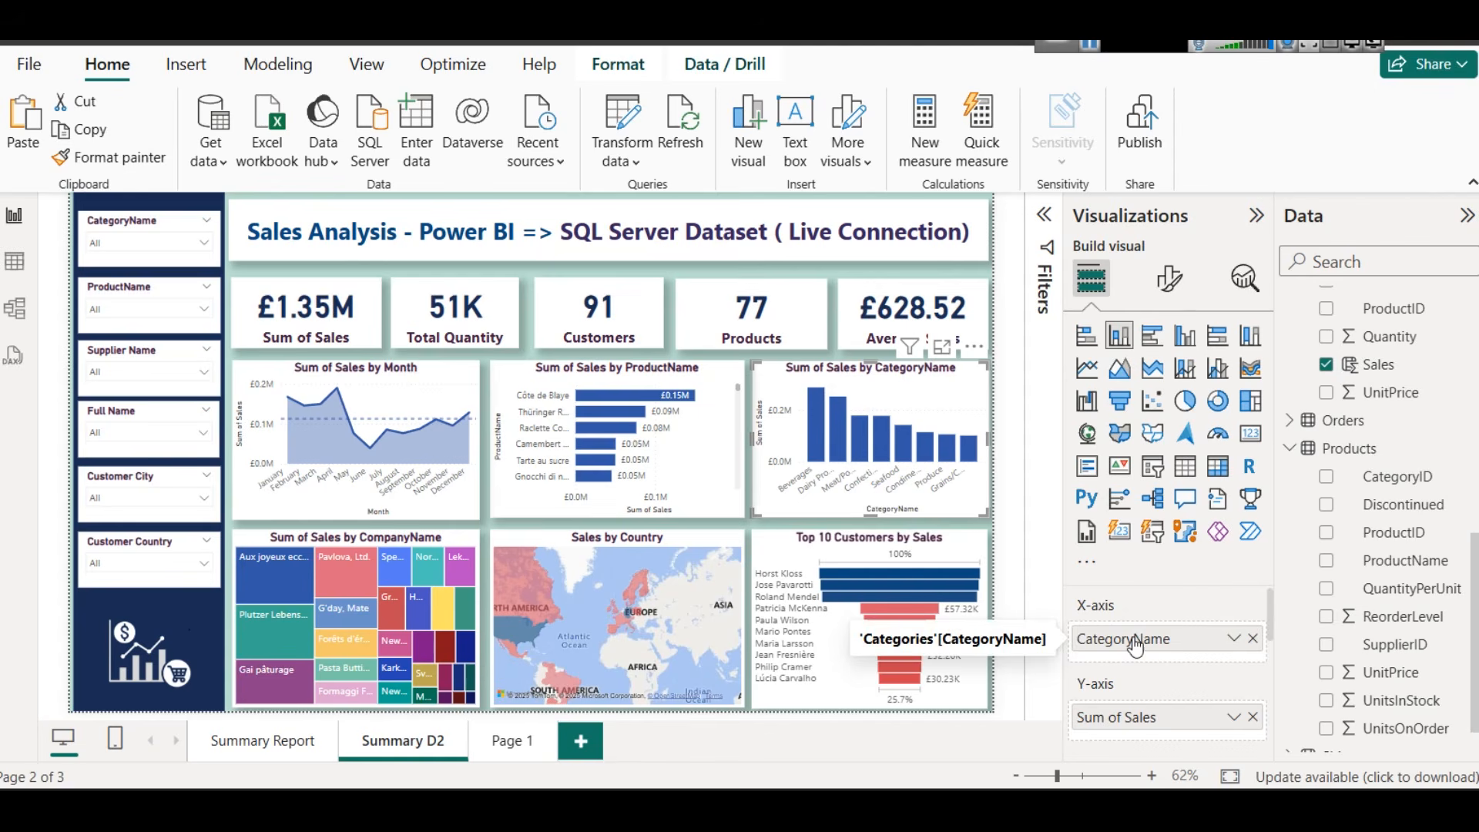
scroll(1476, 570, up, 10)
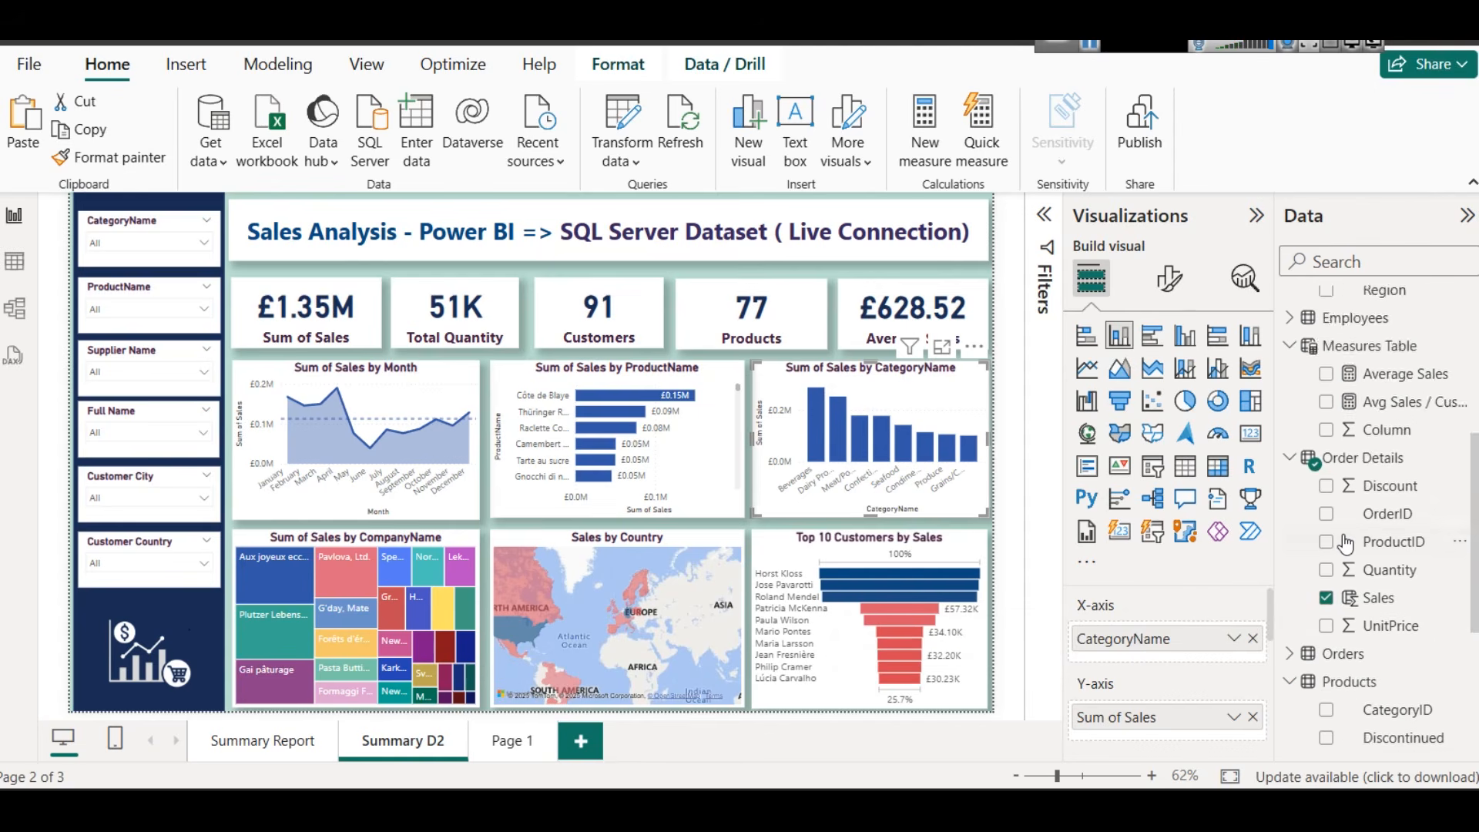
click(1289, 300)
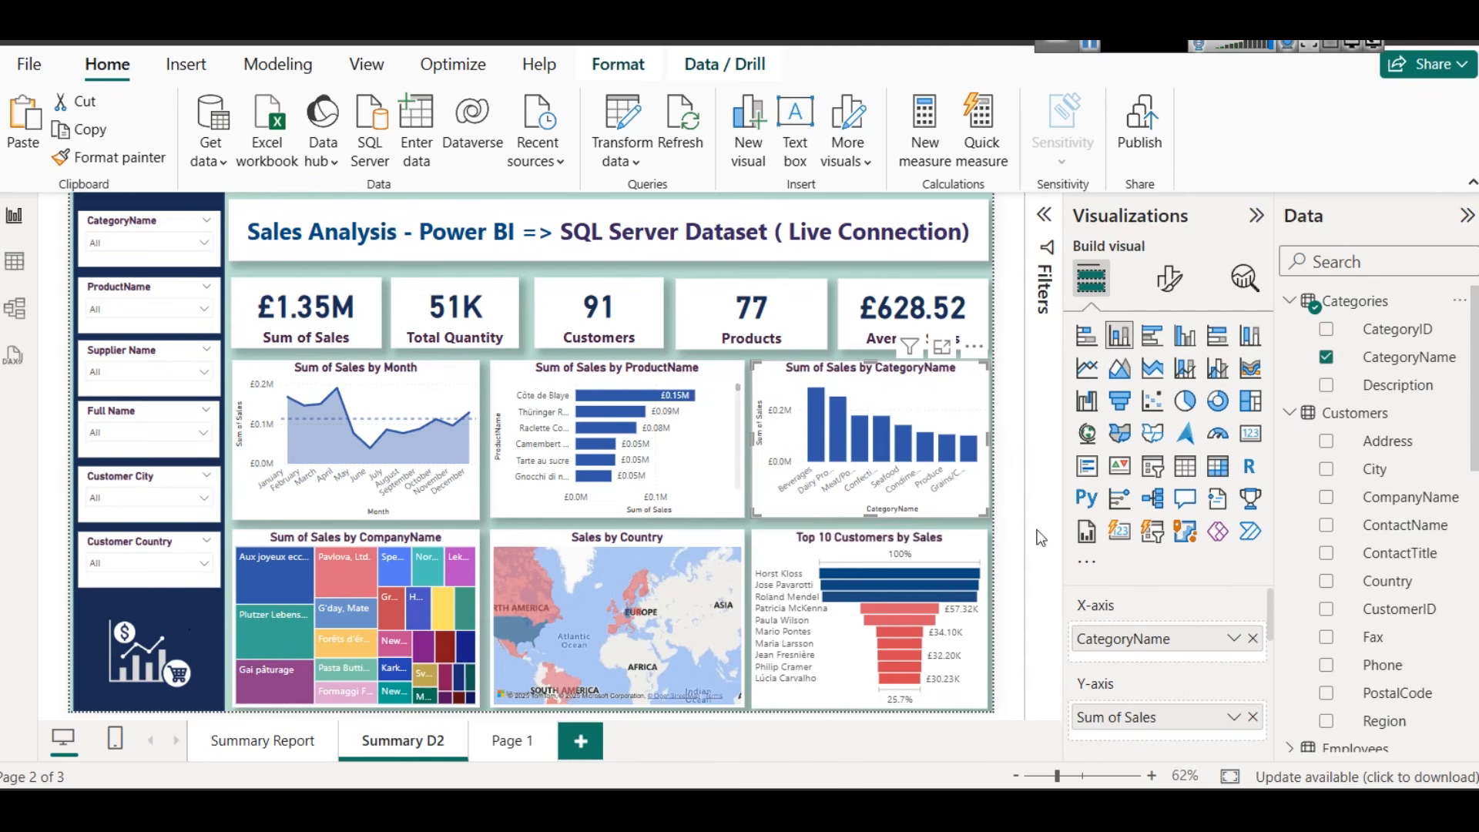
click(1234, 718)
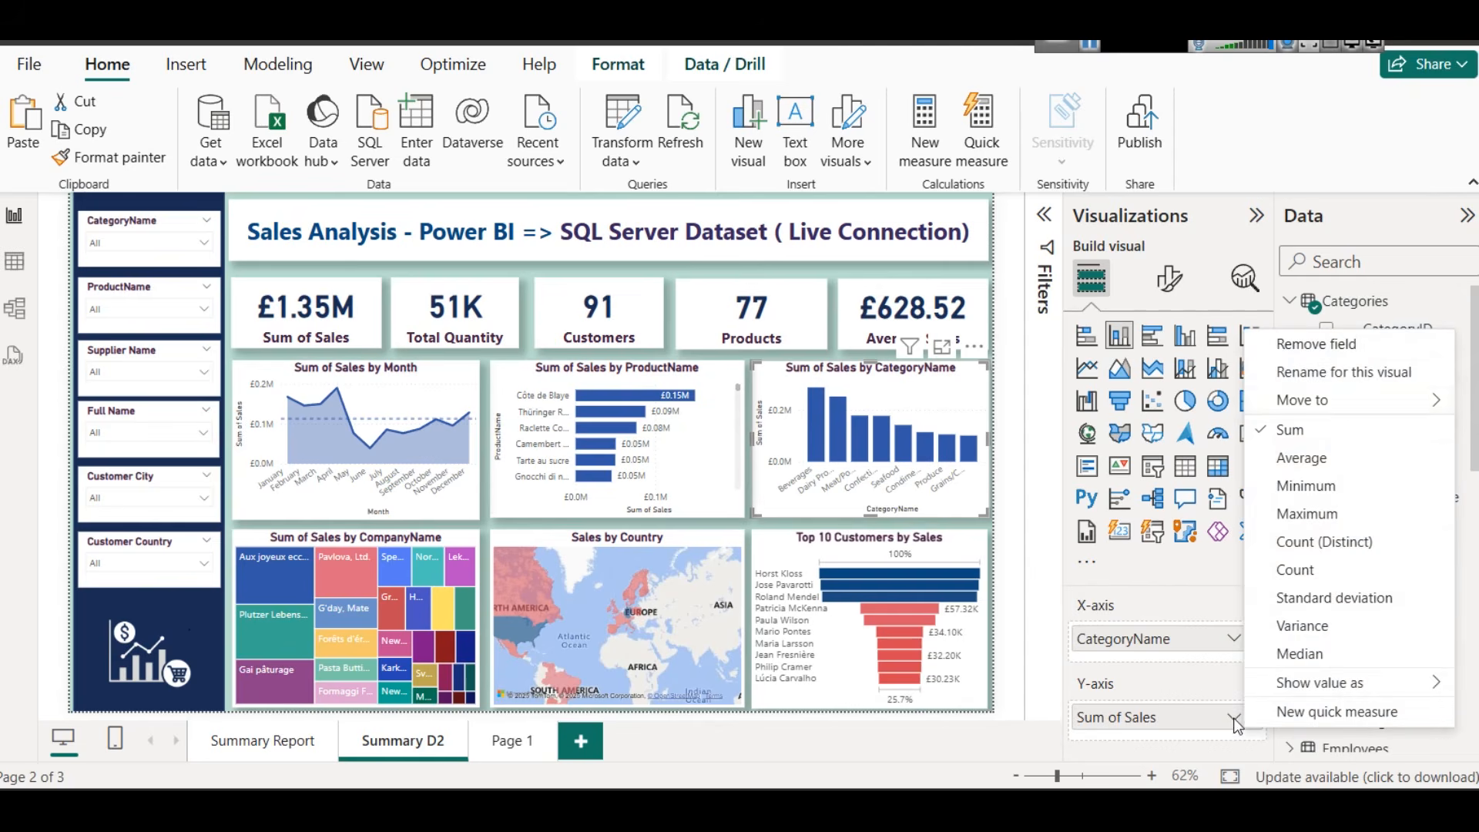
click(1340, 373)
text(Total Sales)
key(Return)
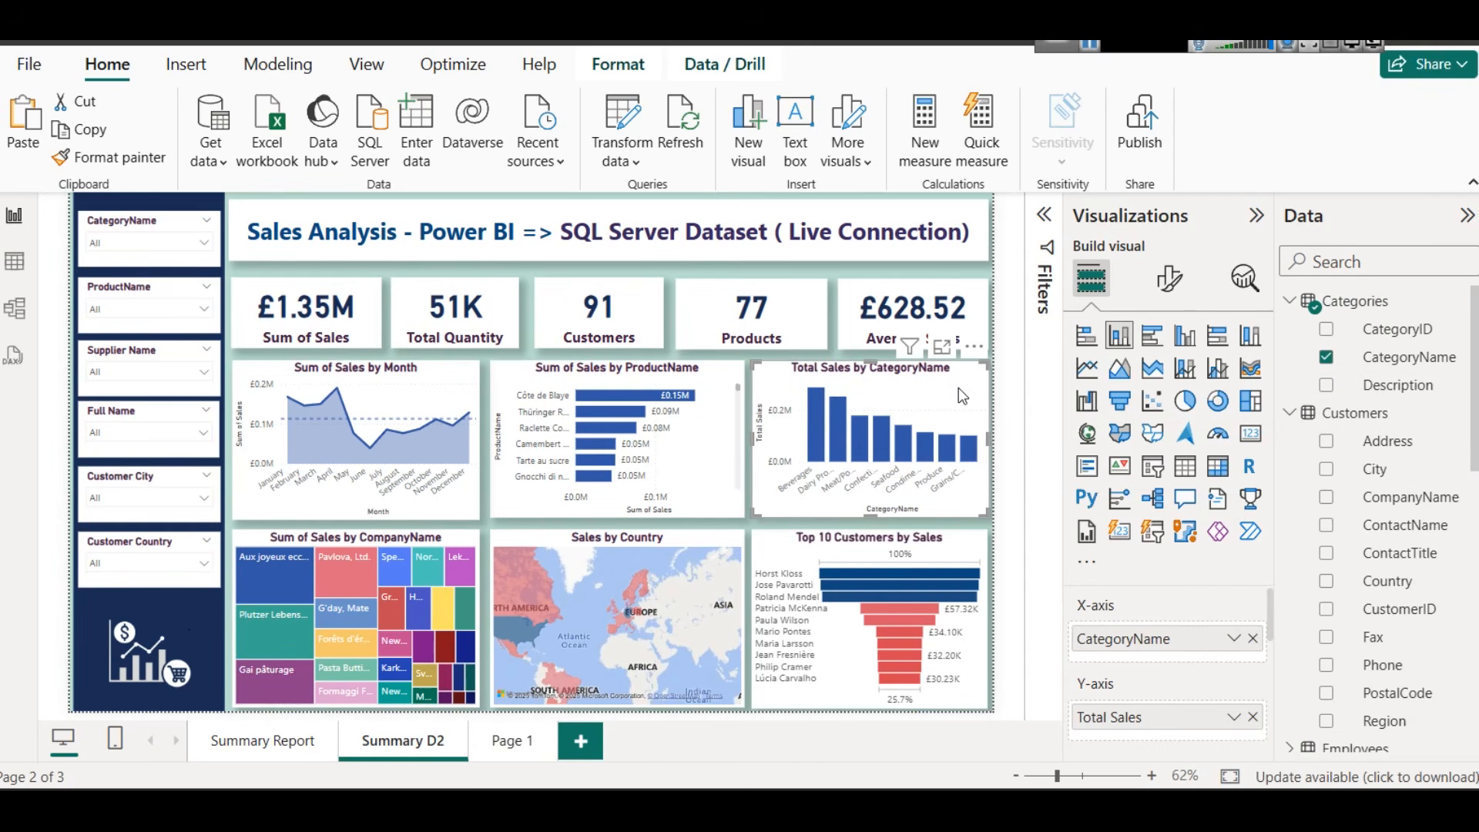
Rename the treemap's CompanyName category field to Suppliers for that visual
click(414, 541)
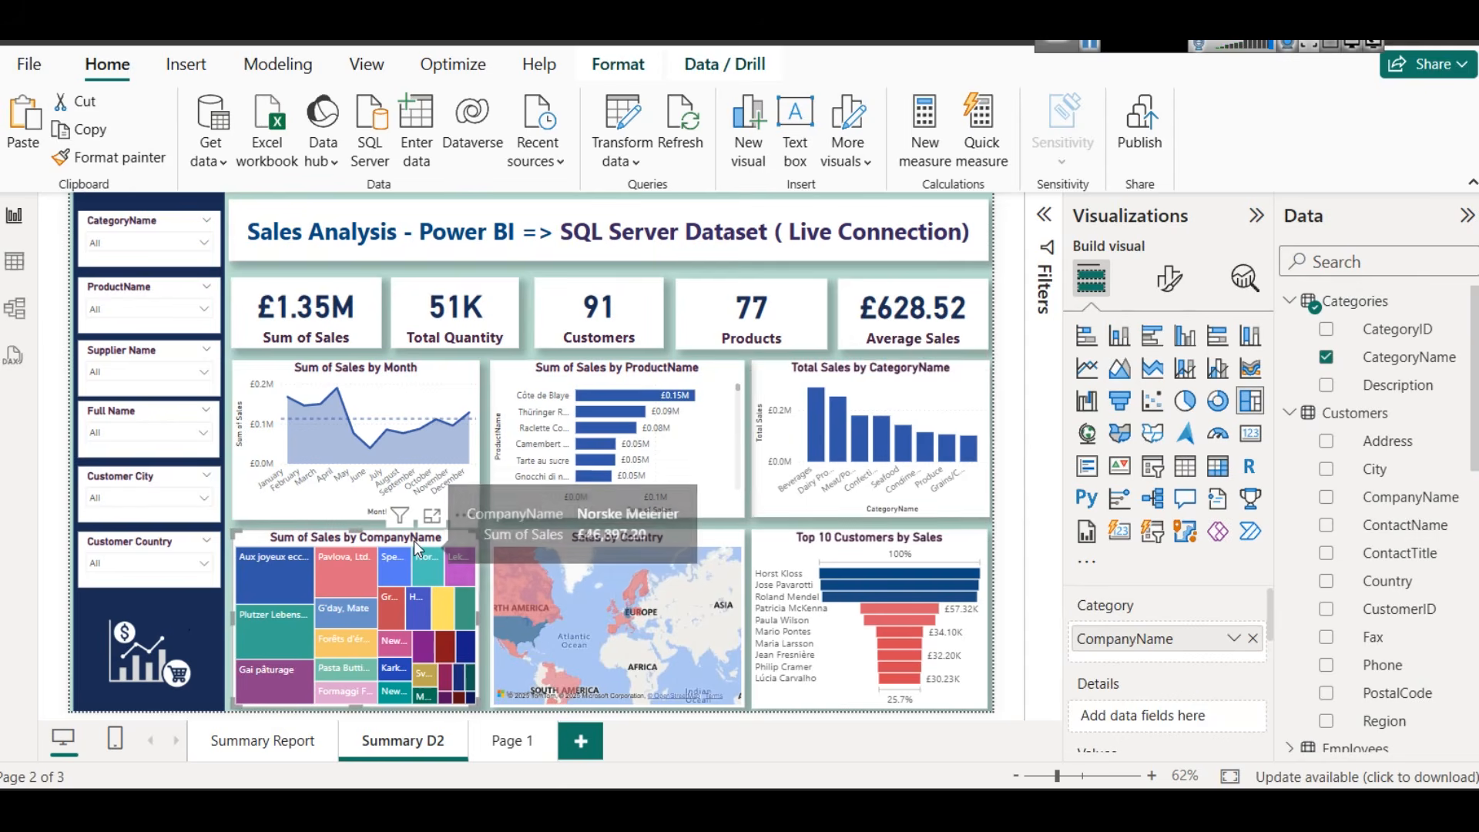
scroll(1438, 667, down, 5)
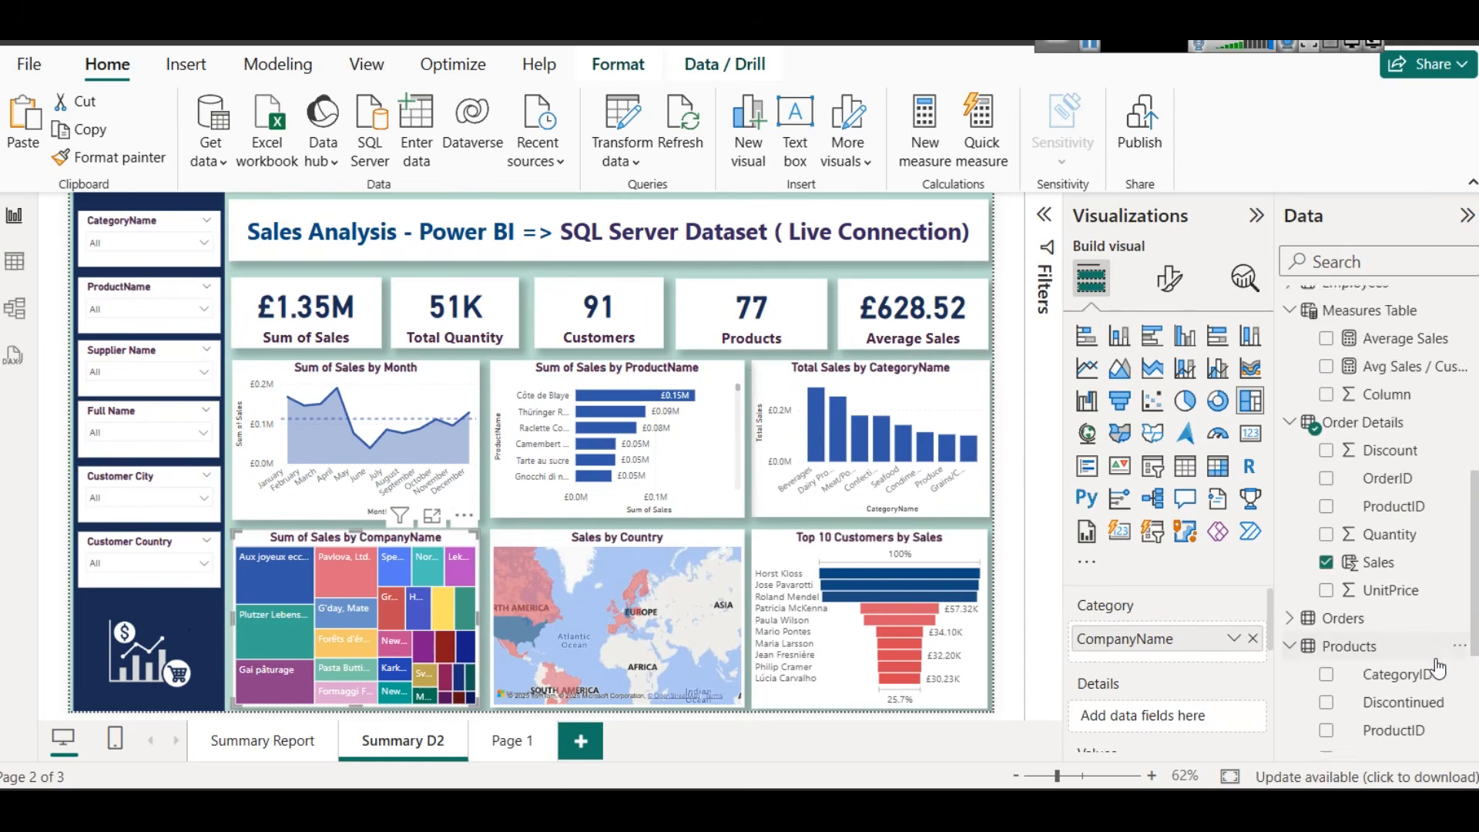
scroll(1438, 667, down, 3)
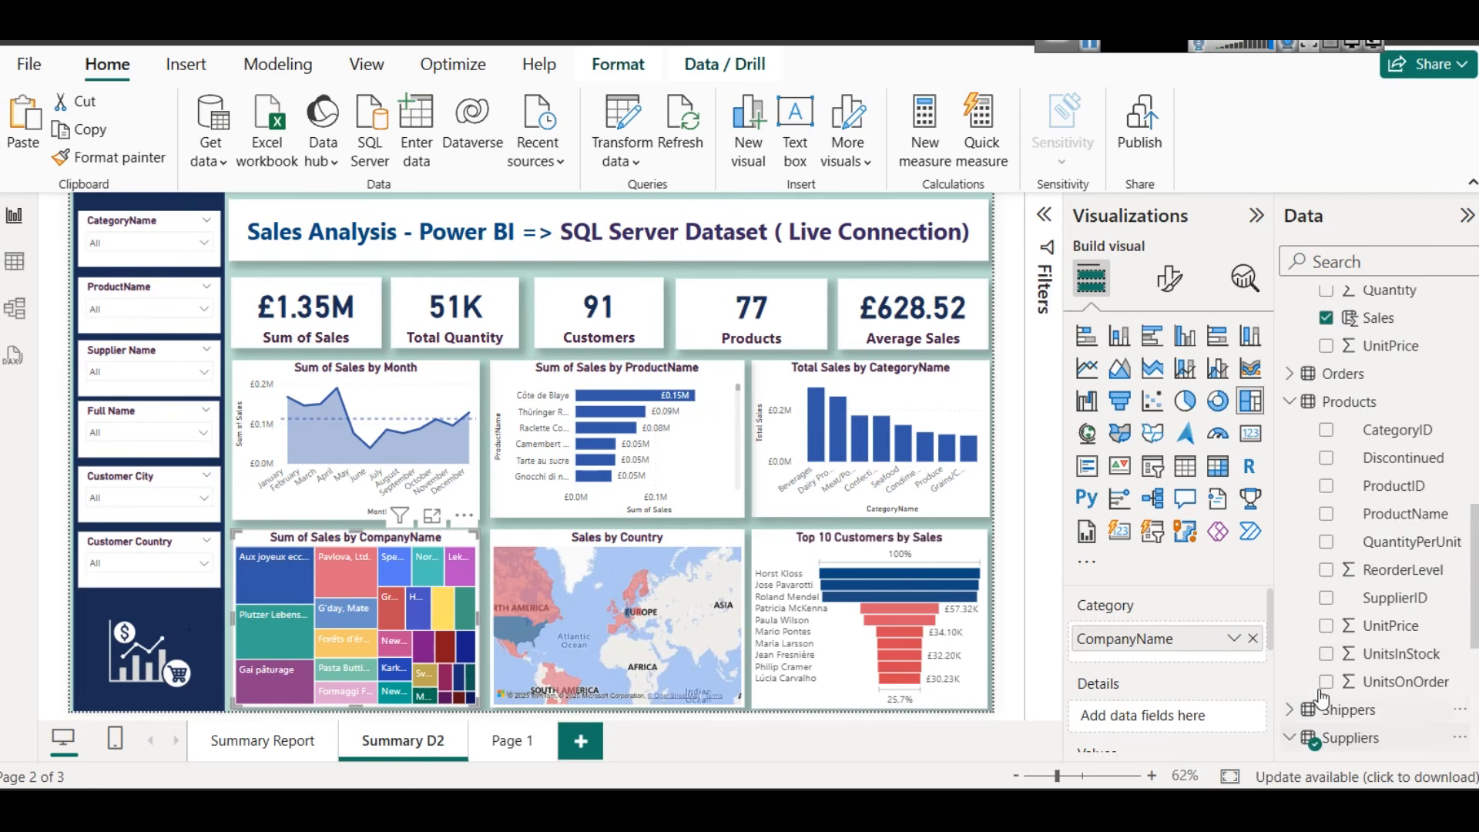
scroll(1323, 696, down, 4)
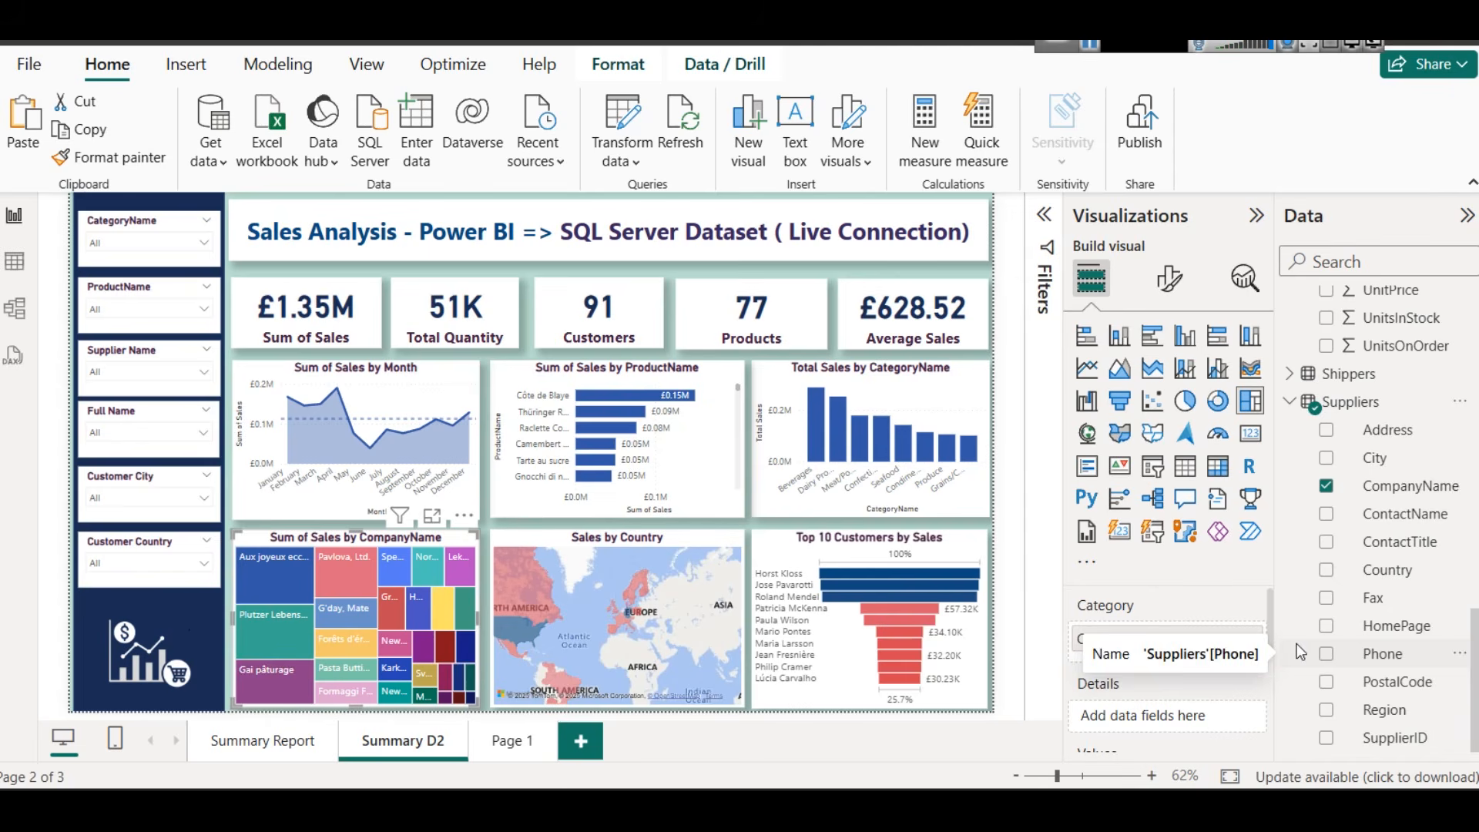
click(1235, 641)
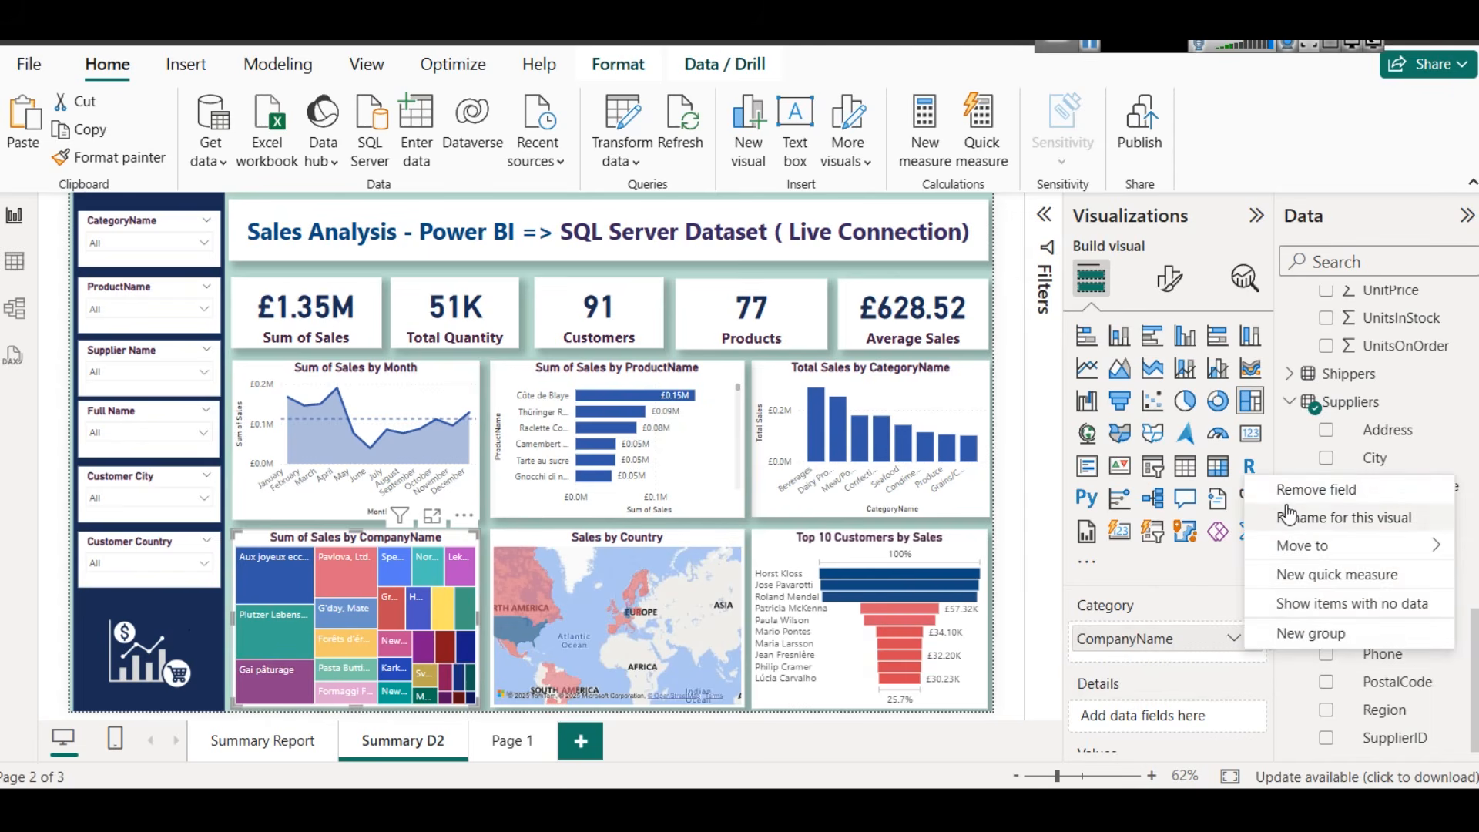
click(1302, 519)
text(Sup)
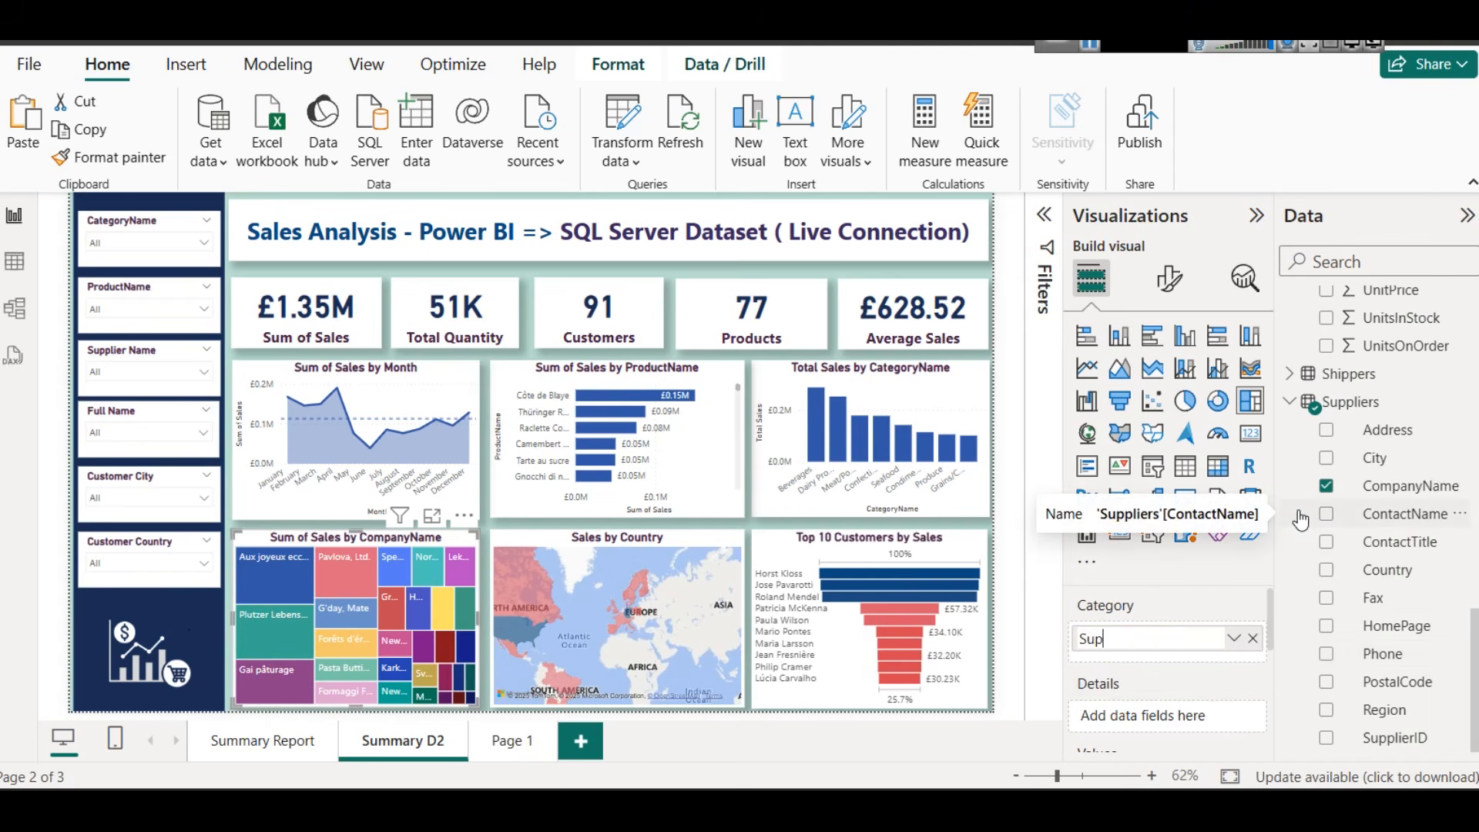
key(Return)
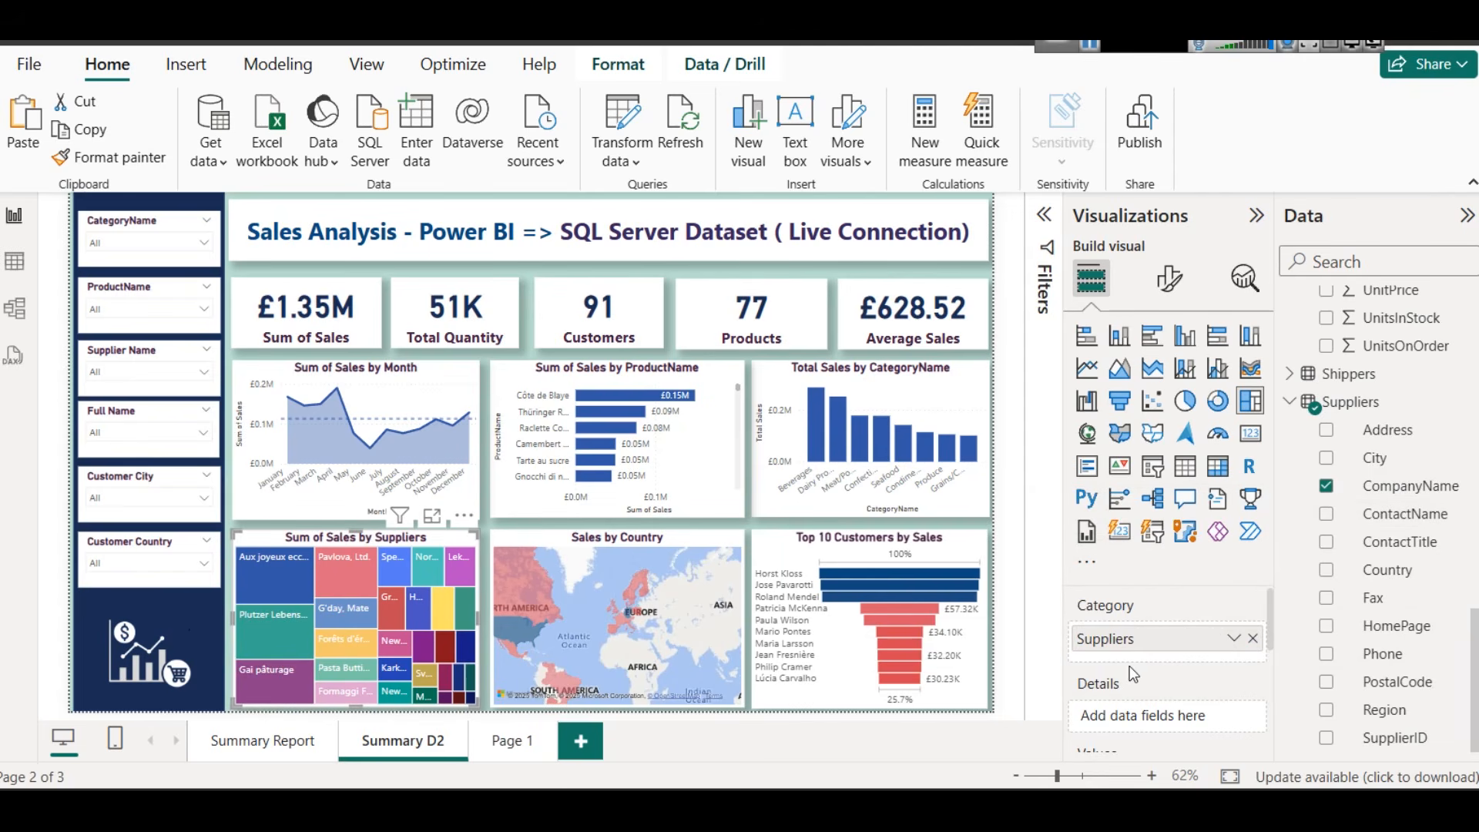
Rename the treemap's Sum of Sales value field to Total Sales for that visual only
scroll(1137, 672, down, 5)
scroll(1217, 682, up, 2)
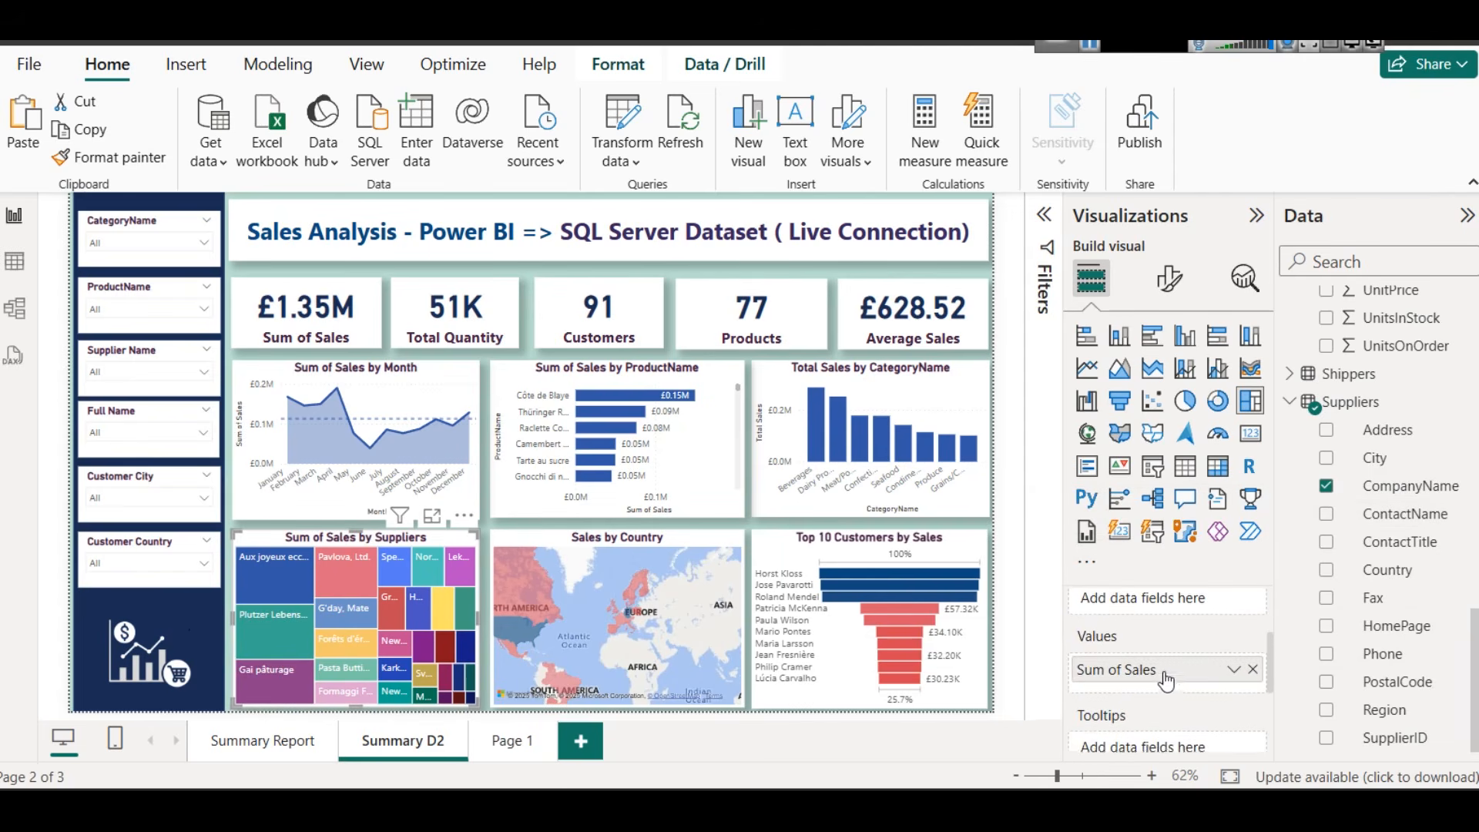
click(1234, 670)
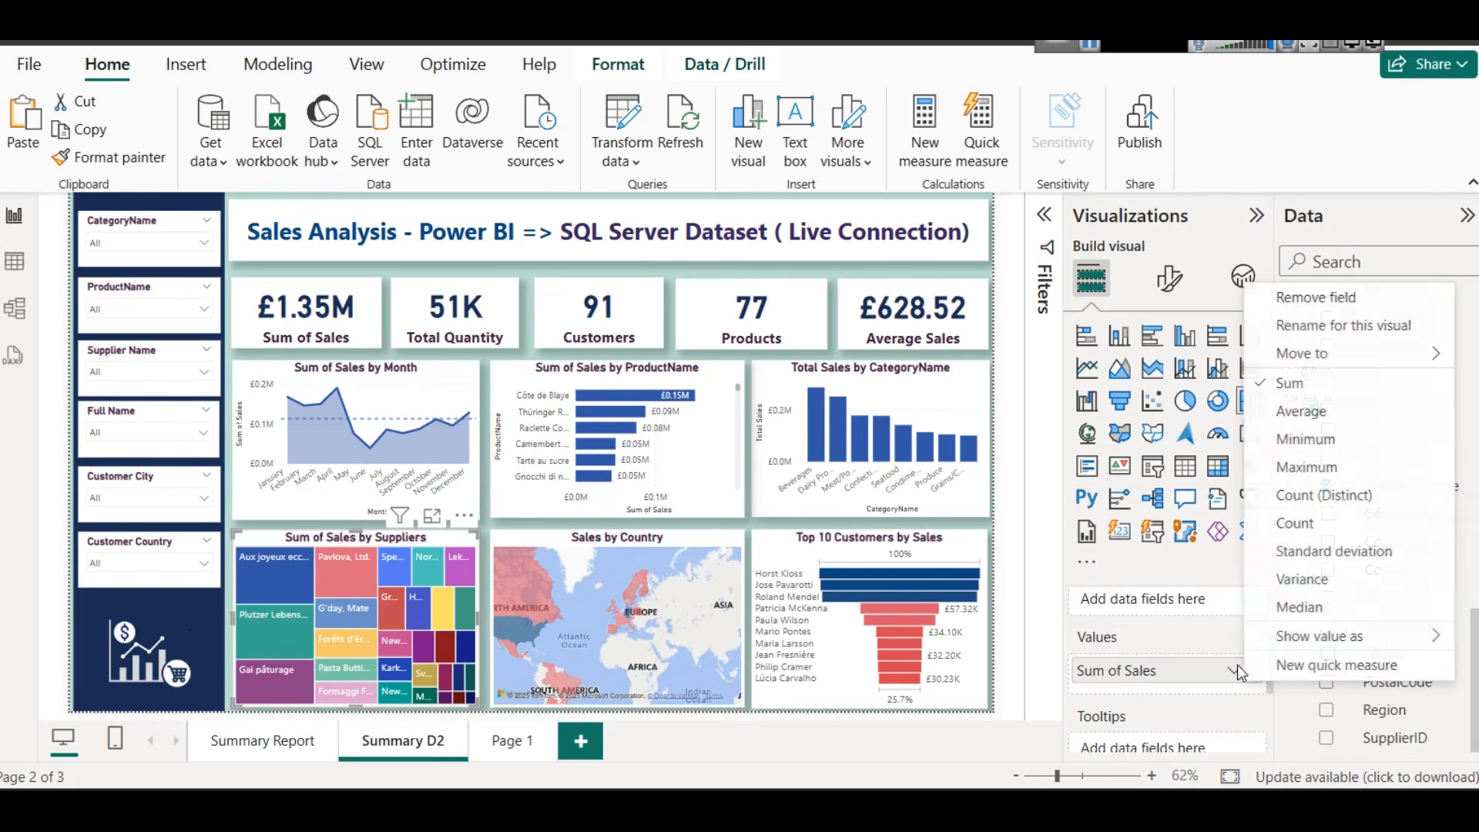
click(1320, 326)
key(Left)
key(shift+Right)
key(shift+Right)
key(shift+Right)
key(shift+Right)
key(shift+Right)
text(Total)
key(Return)
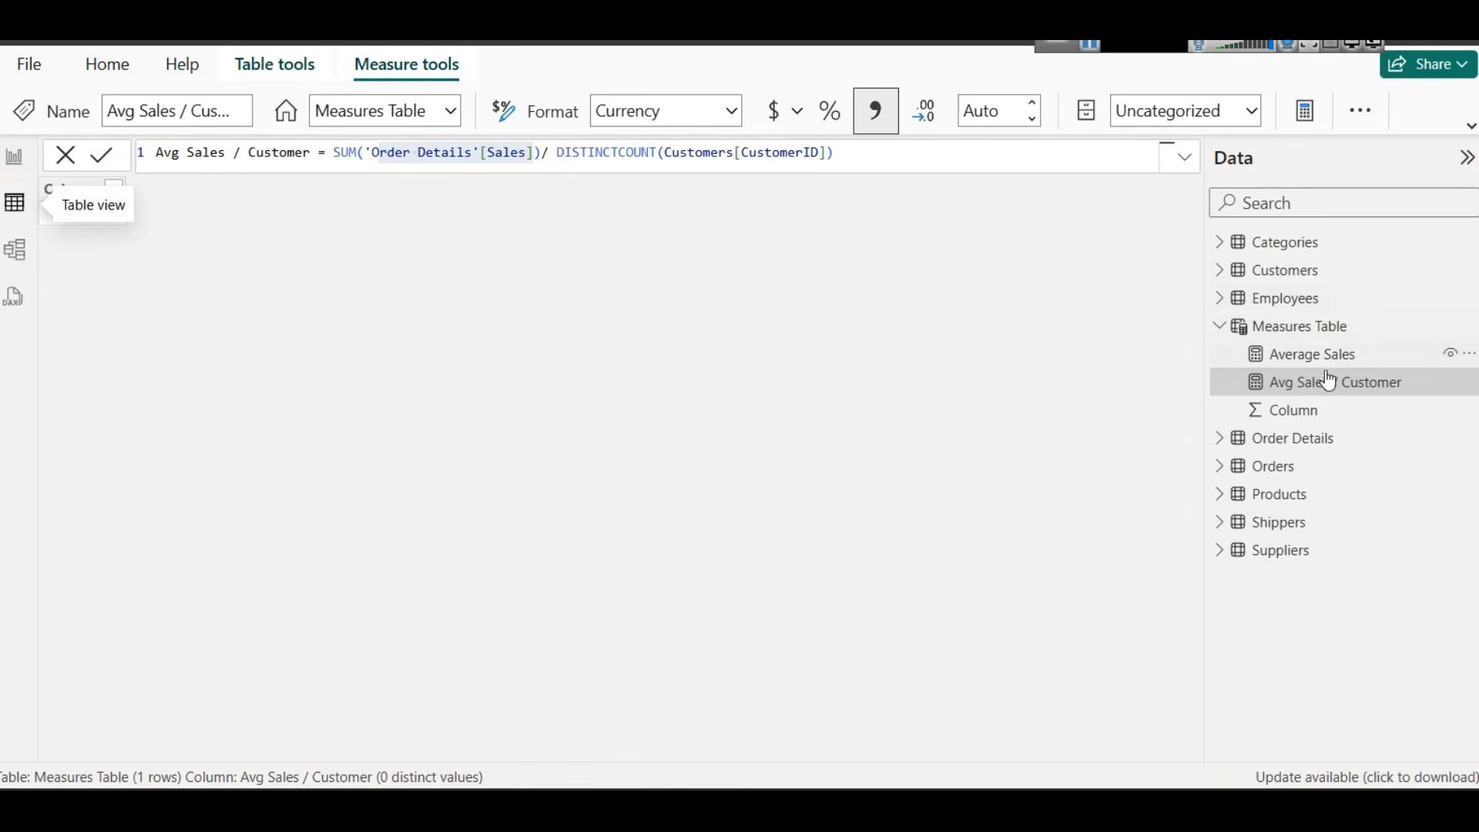
Examine the rows of the Suppliers table in the data view and return to the report
click(1295, 550)
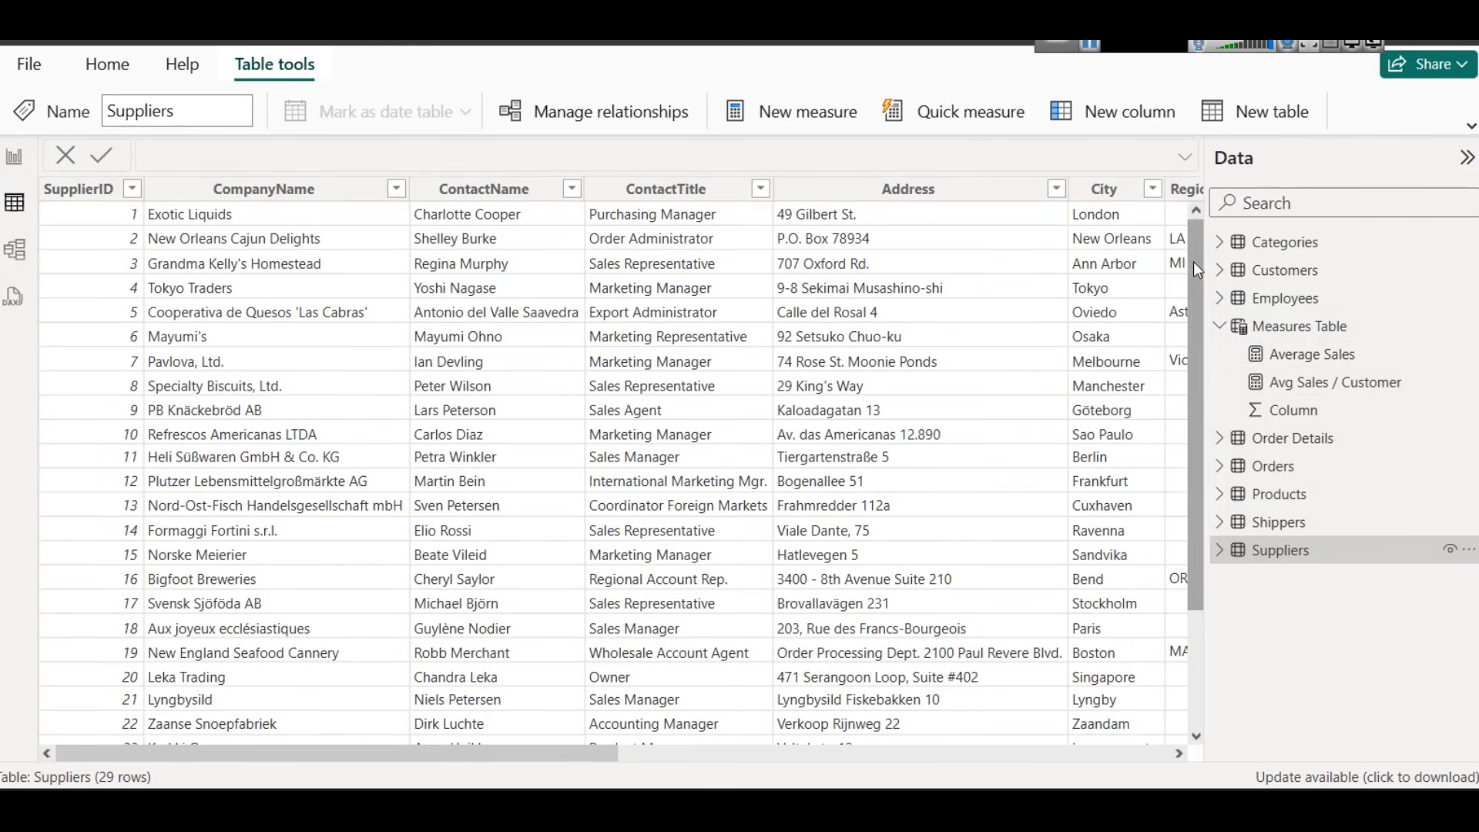
drag(1194, 261, 1197, 338)
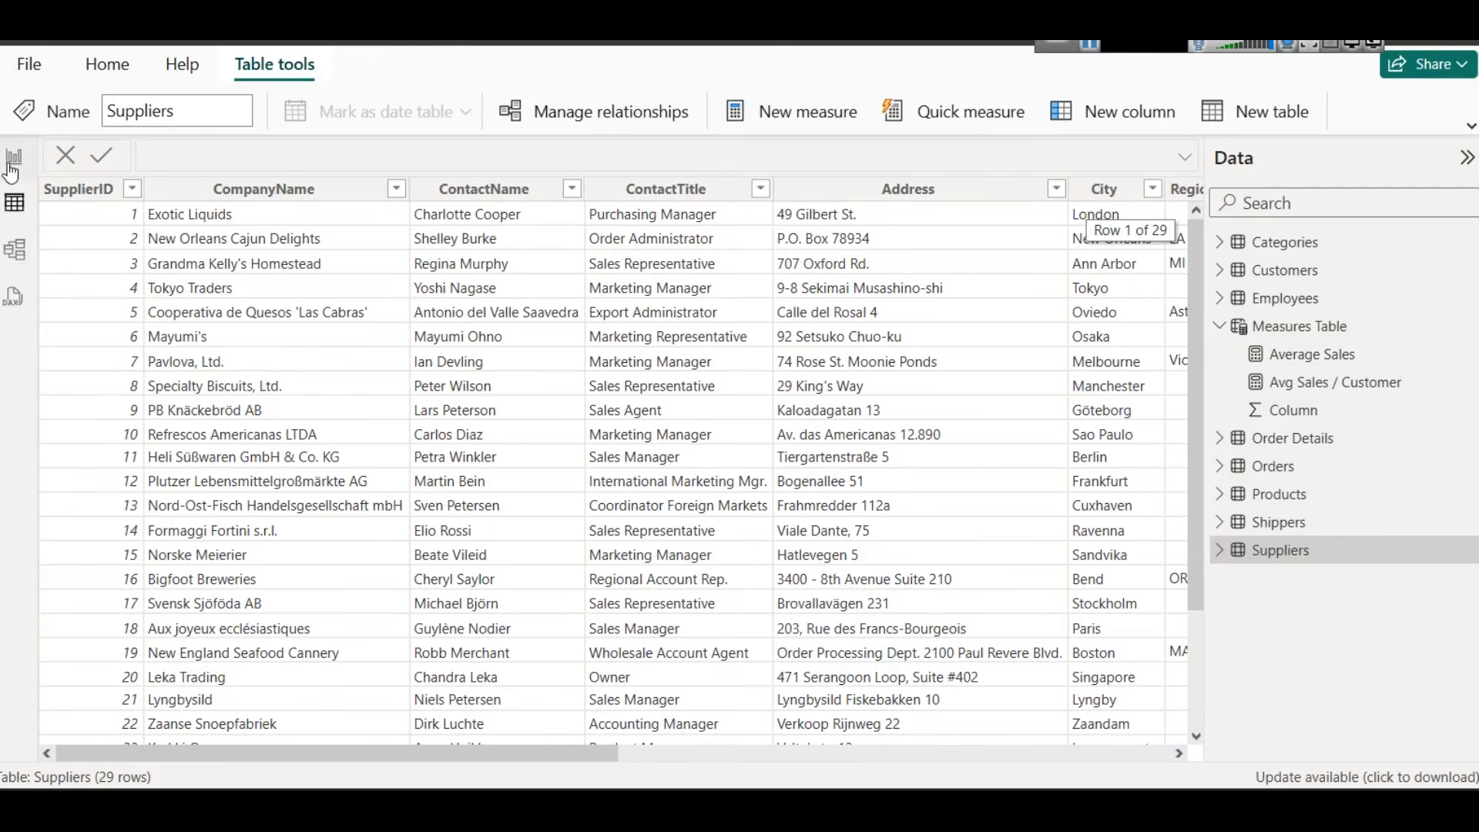
click(11, 162)
mouse_move(328, 606)
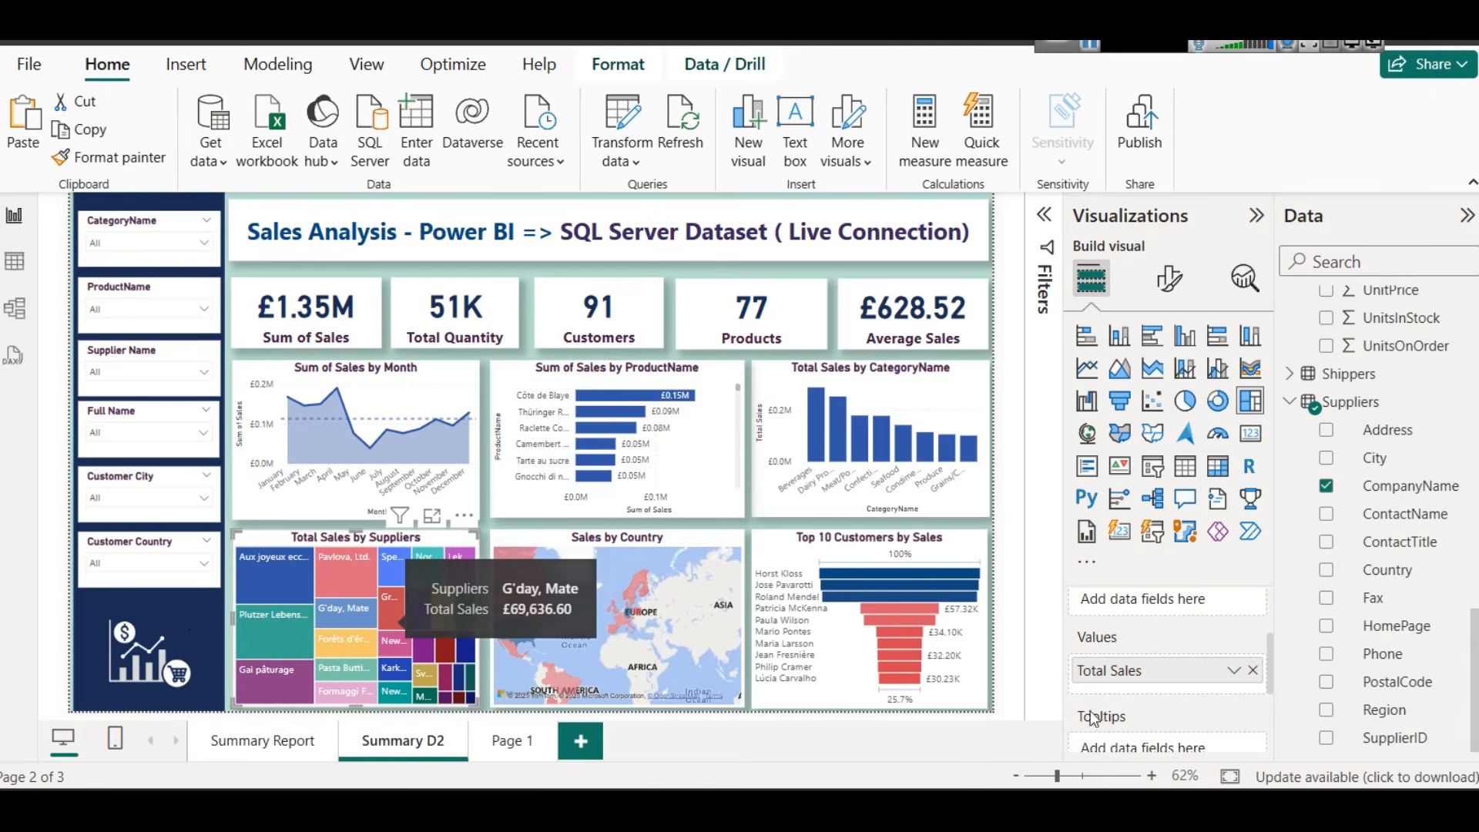
Review the treemap's category and value fields, examine the supplier tiles in focus mode, and return to the report
scroll(1098, 693, up, 2)
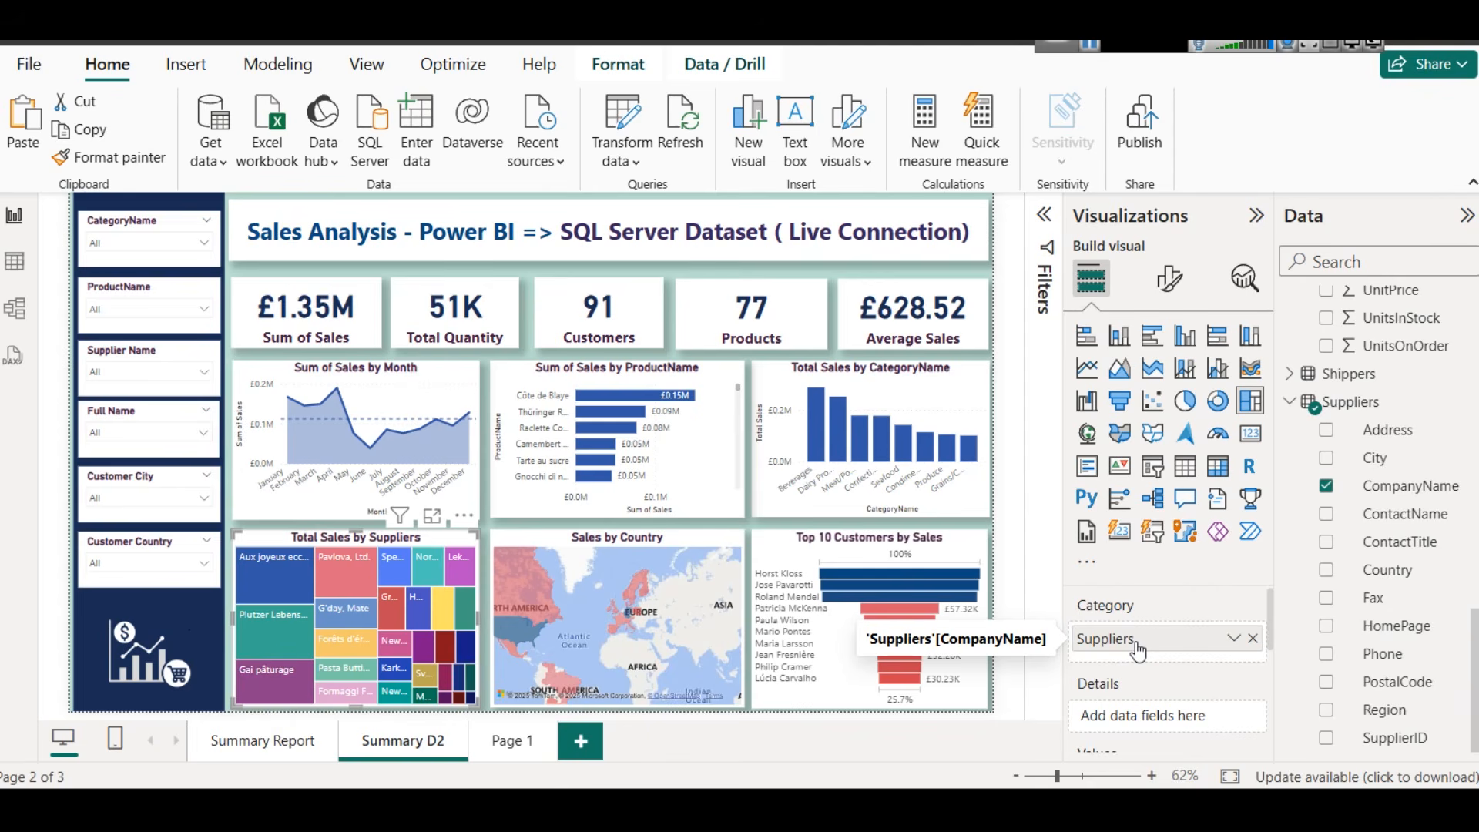
scroll(1162, 639, down, 2)
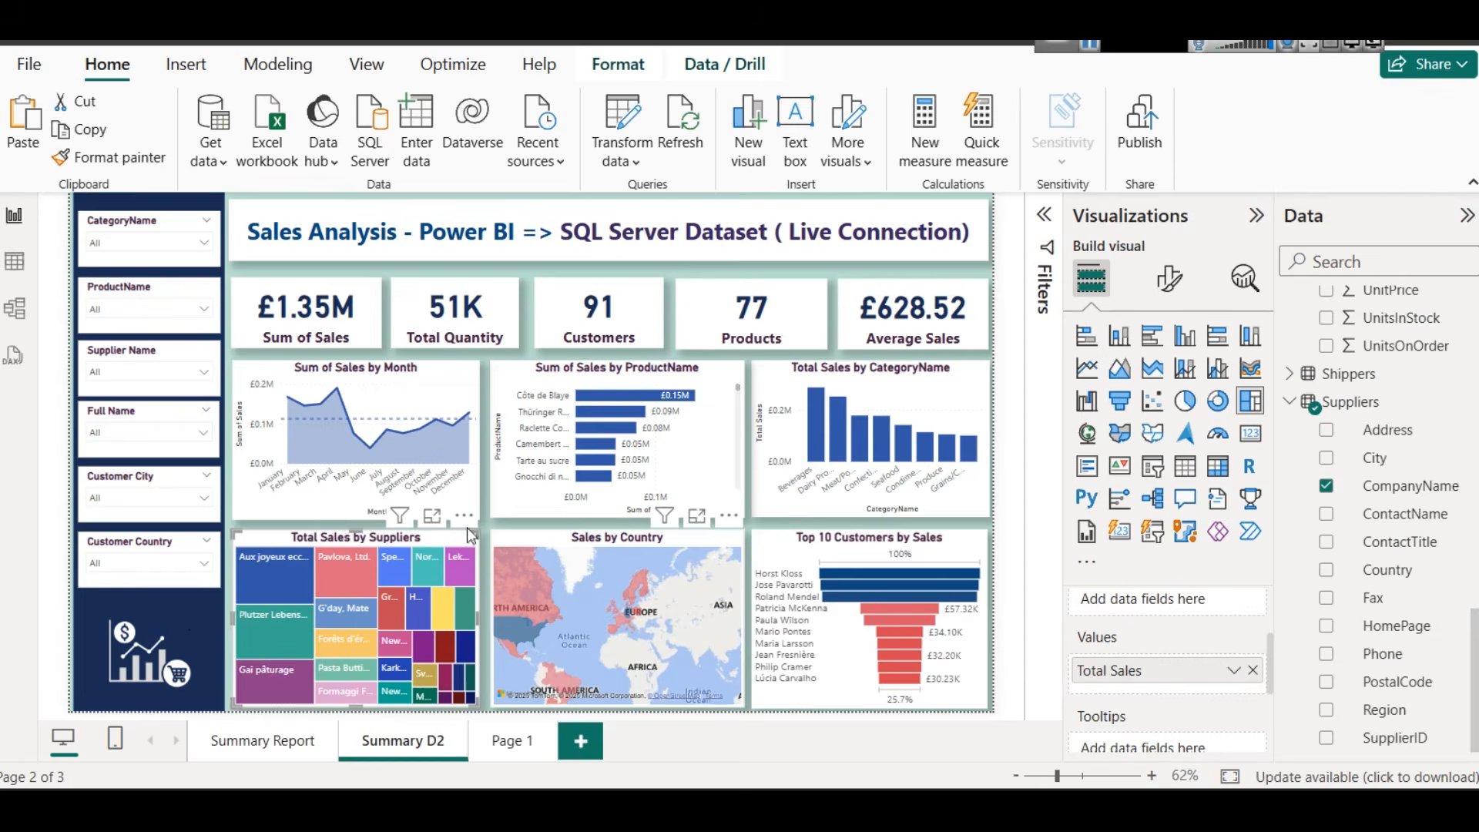
click(433, 515)
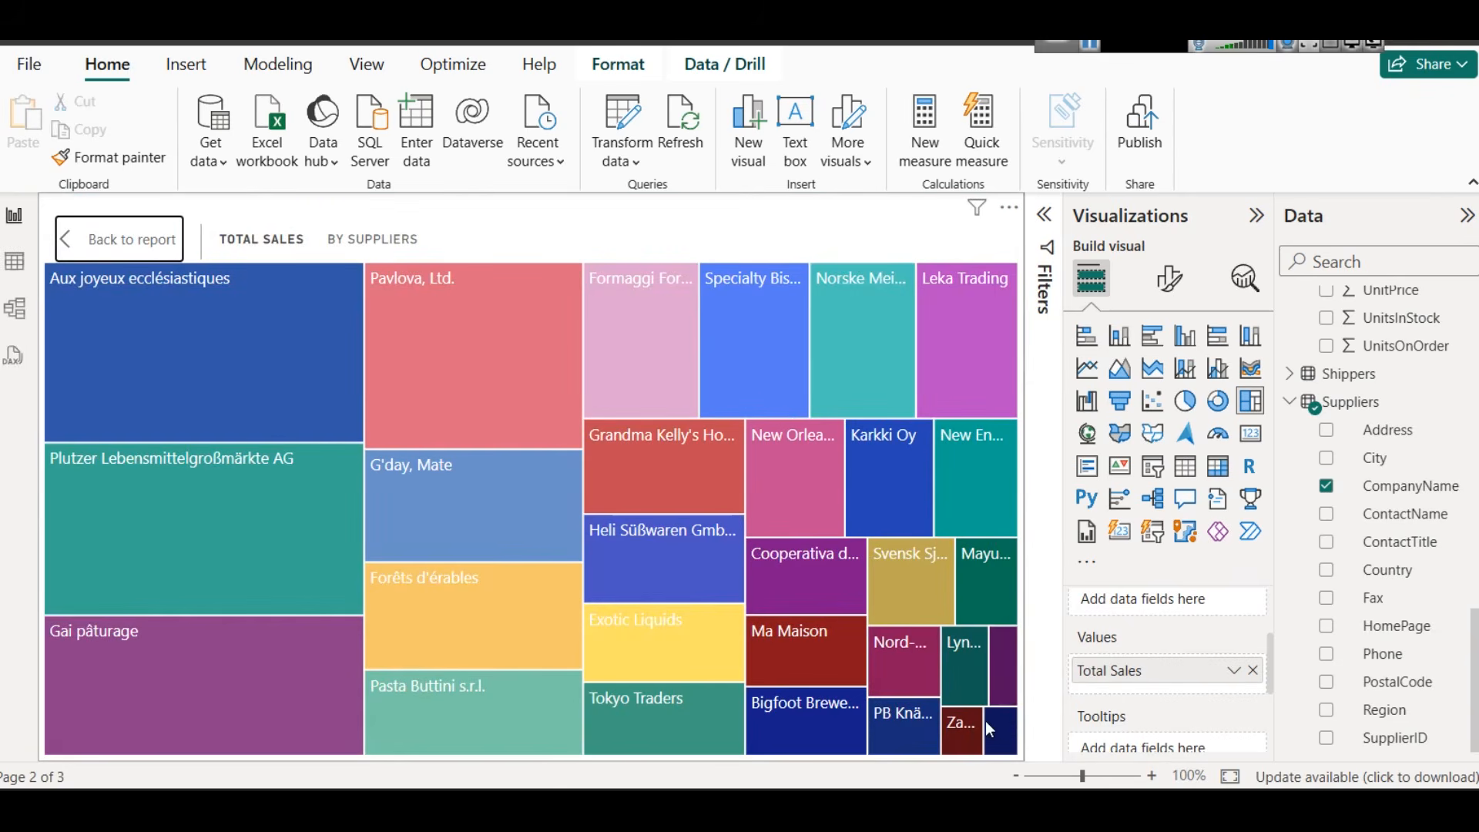
mouse_move(219, 362)
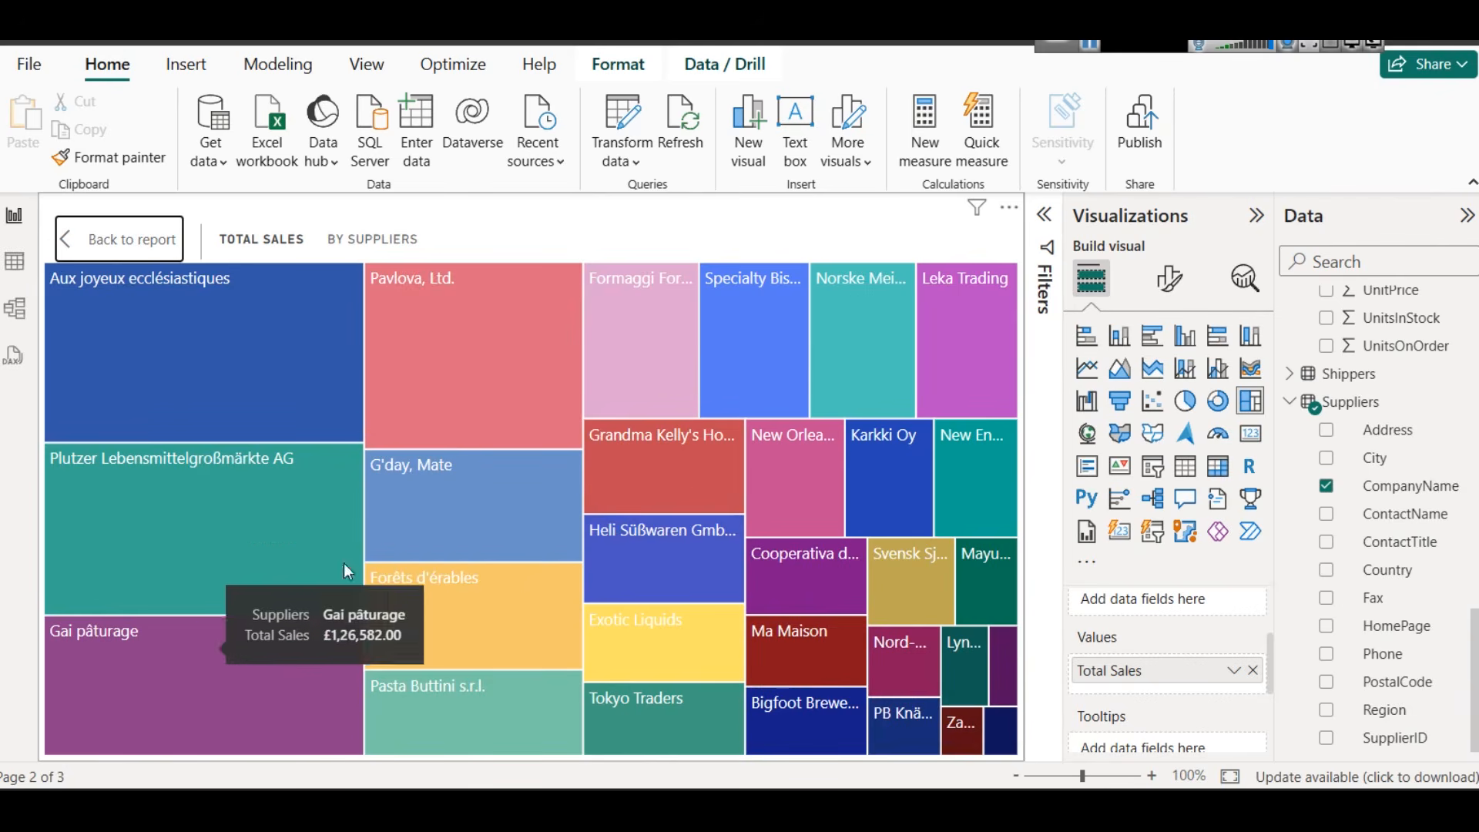
click(158, 240)
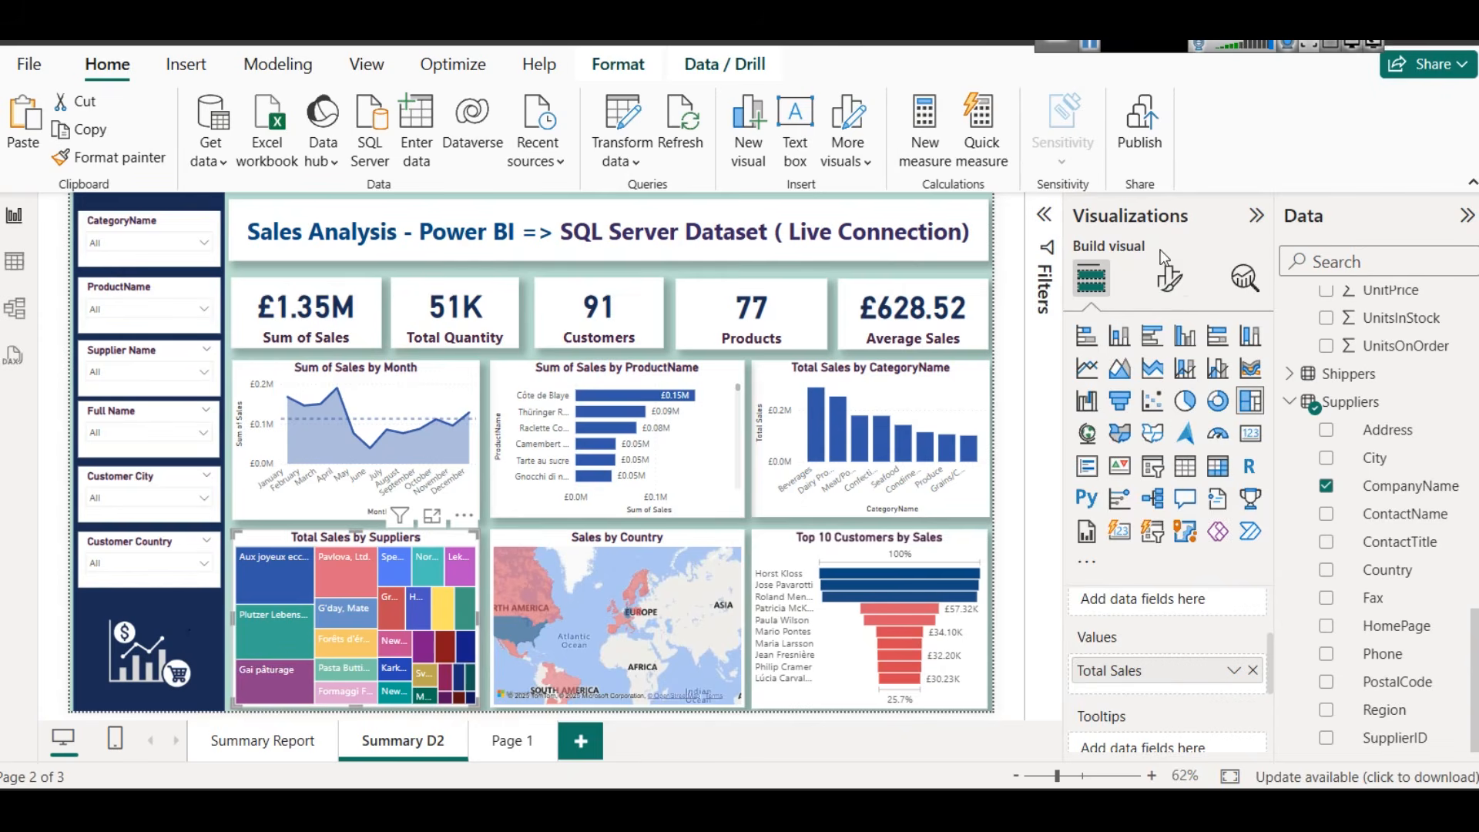
Turn on data labels for the Total Sales by Suppliers treemap and select the Sales by Country map
click(1169, 278)
click(1245, 536)
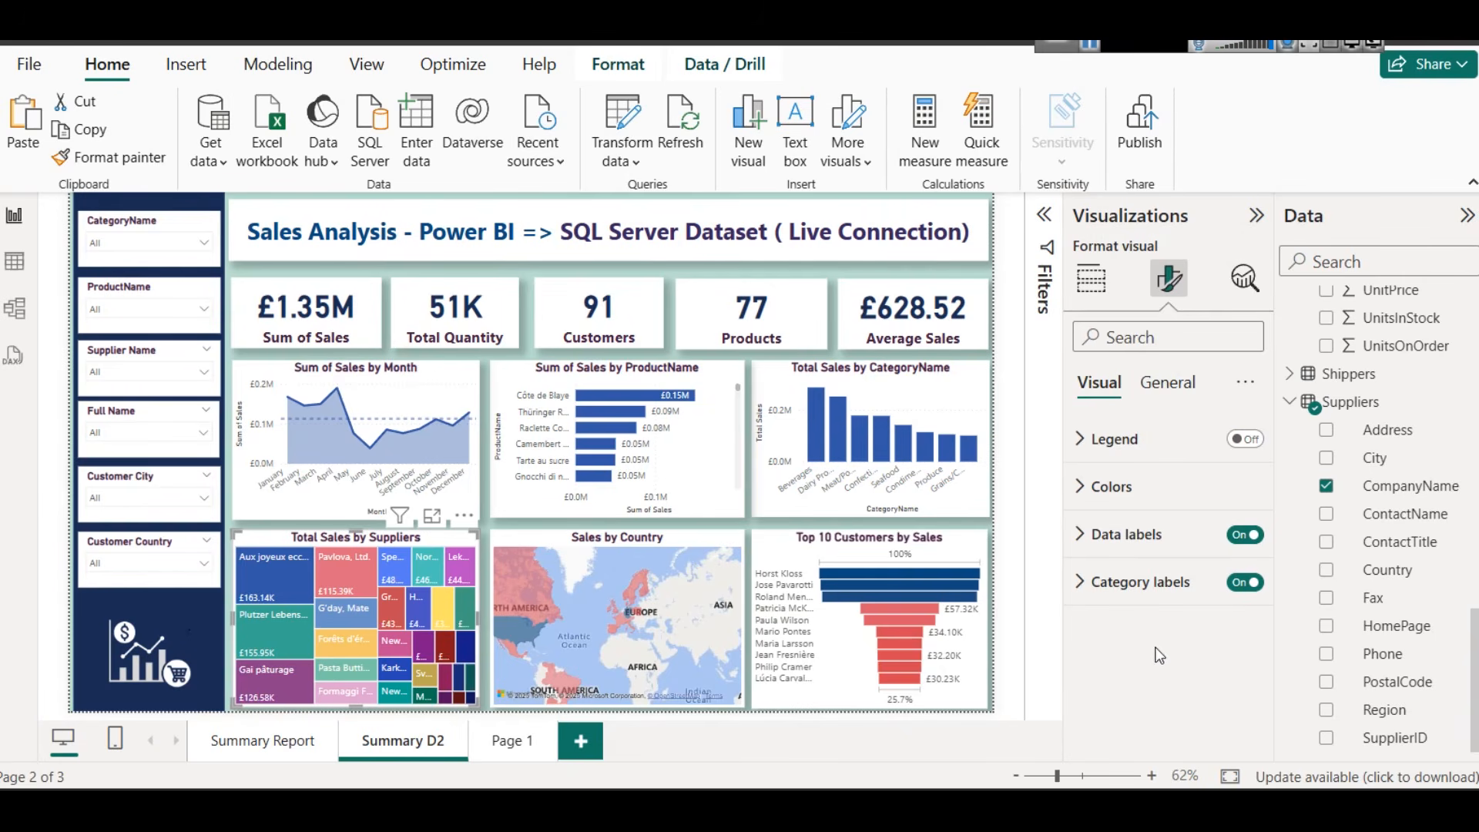
click(595, 547)
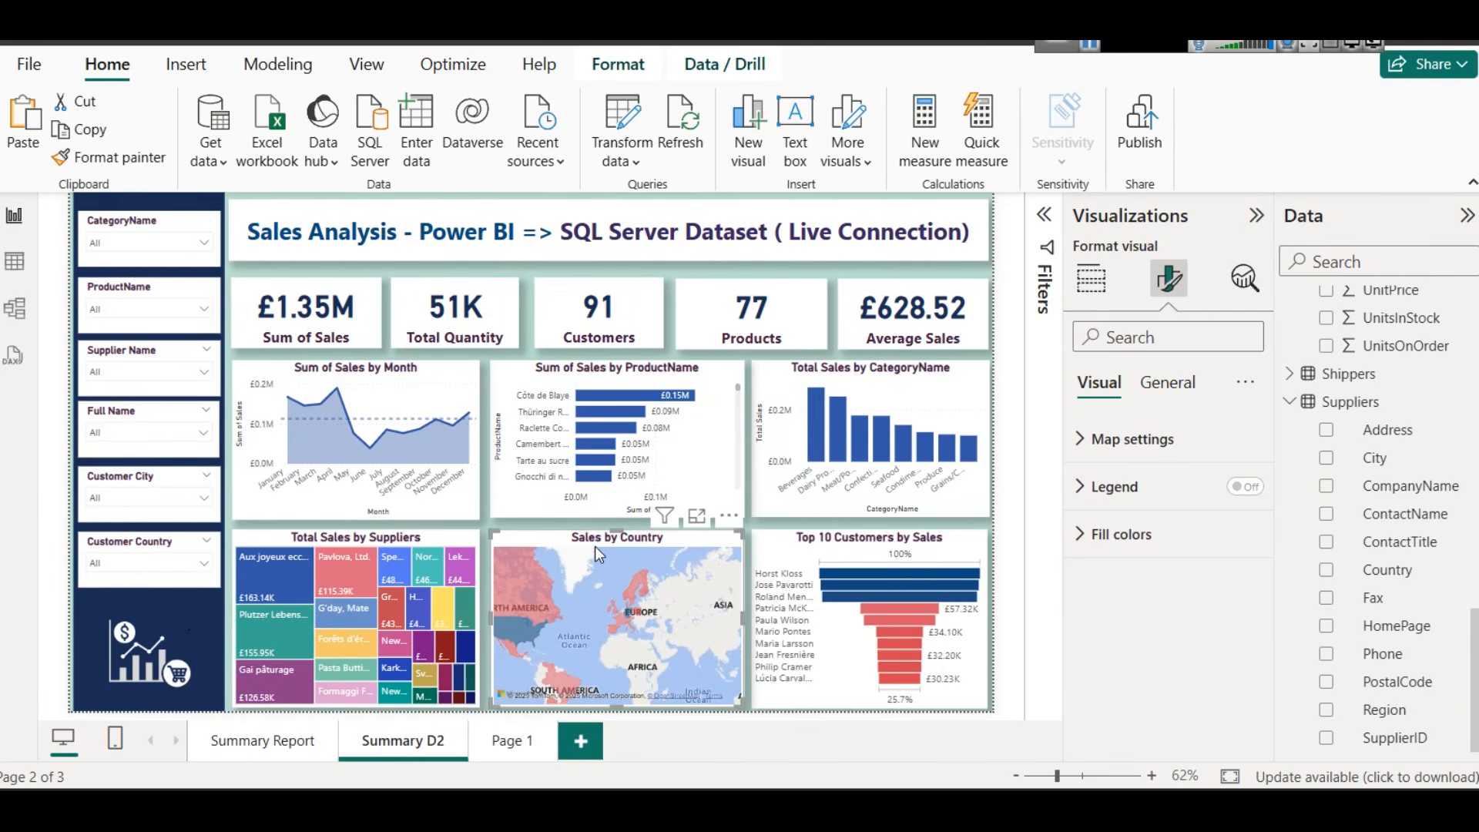
On Page 1, delete the second Sum of Sales by Quarter area chart, under the Count of OrderID card
click(509, 741)
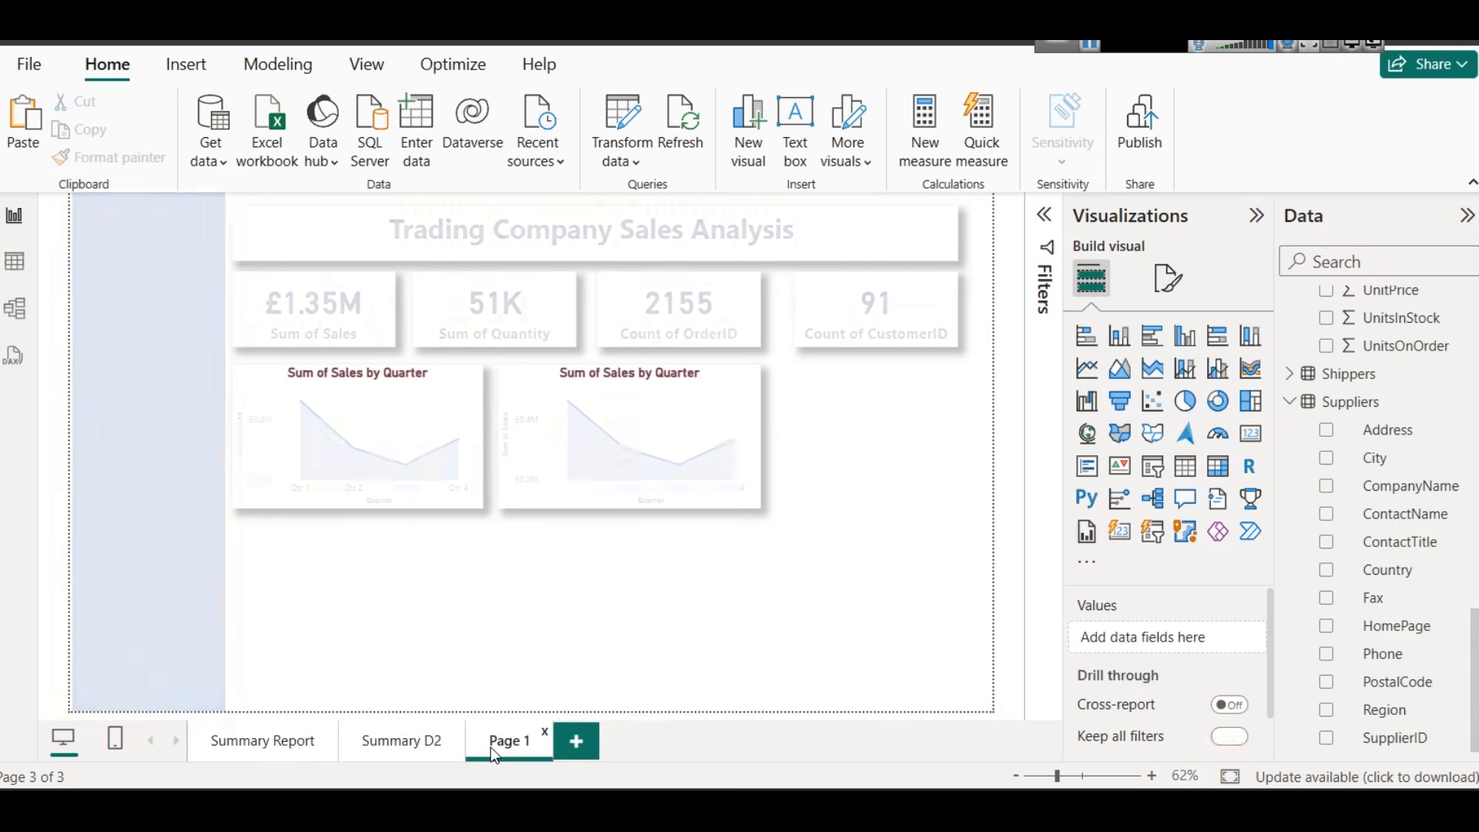
click(655, 416)
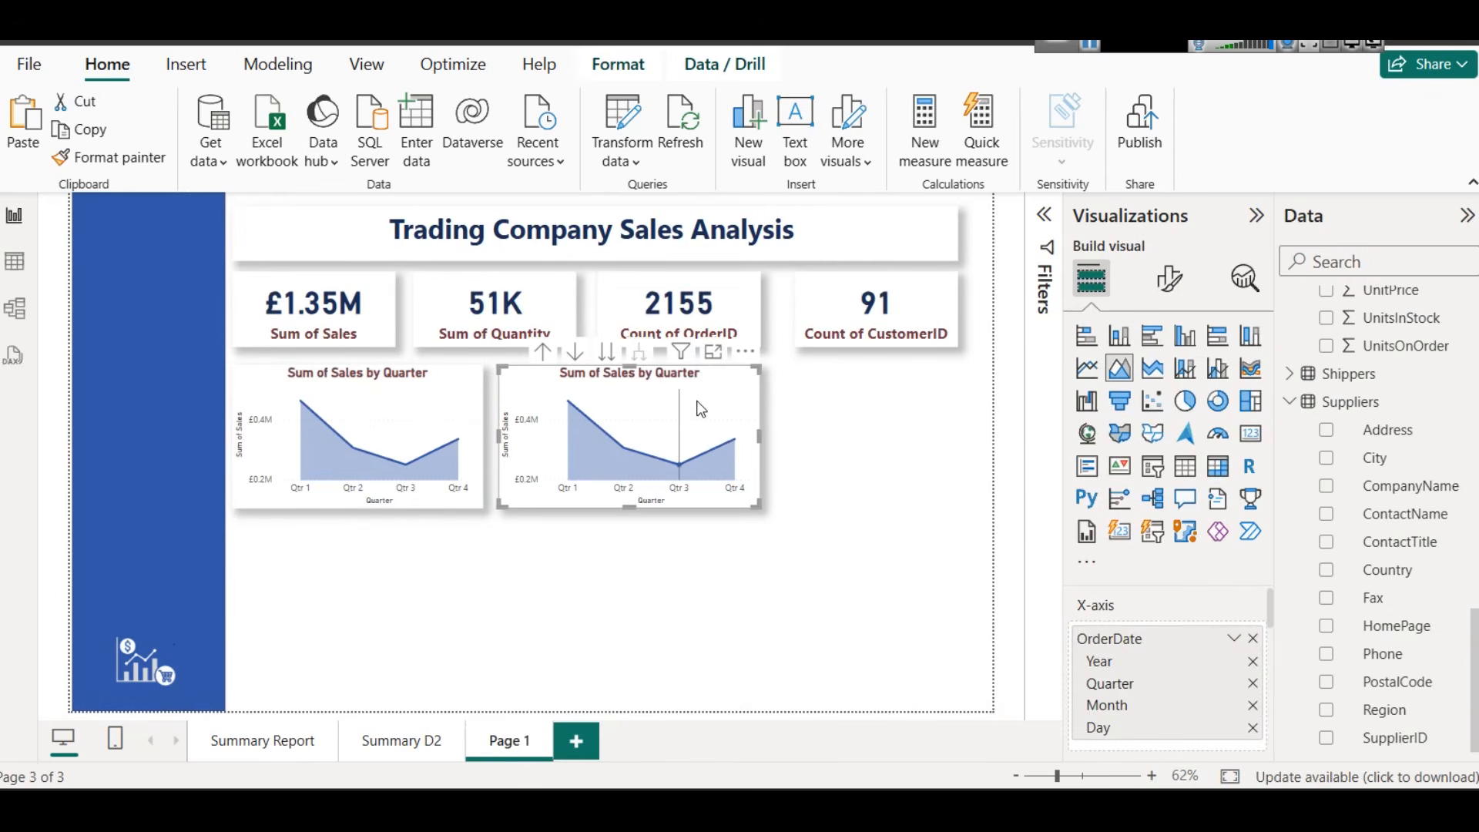
key(Delete)
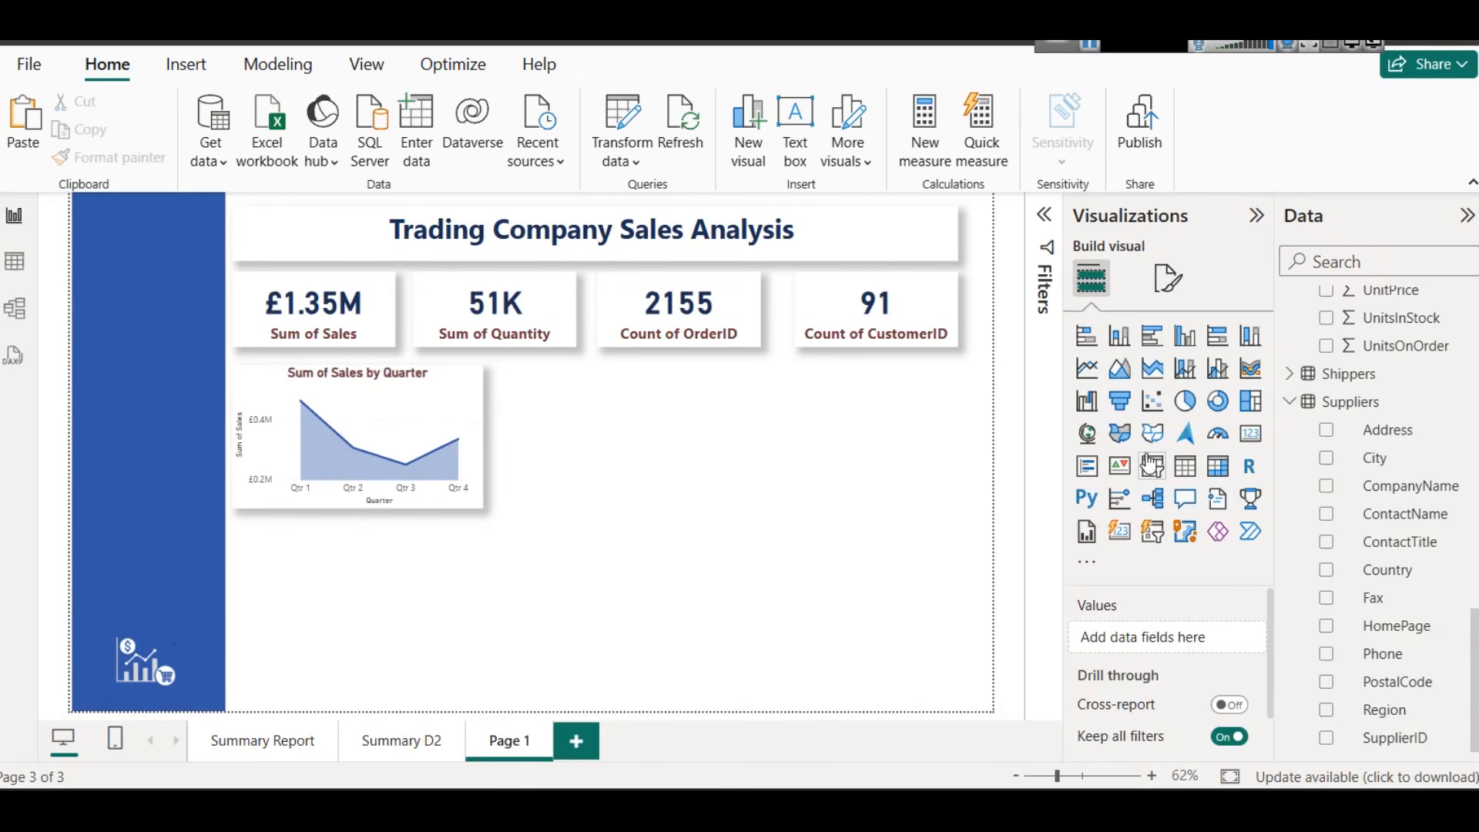
Insert a filled map beside the Sum of Sales by Quarter chart and stretch it down towards the page's lower edge
click(1122, 435)
drag(403, 595, 671, 454)
drag(620, 569, 650, 695)
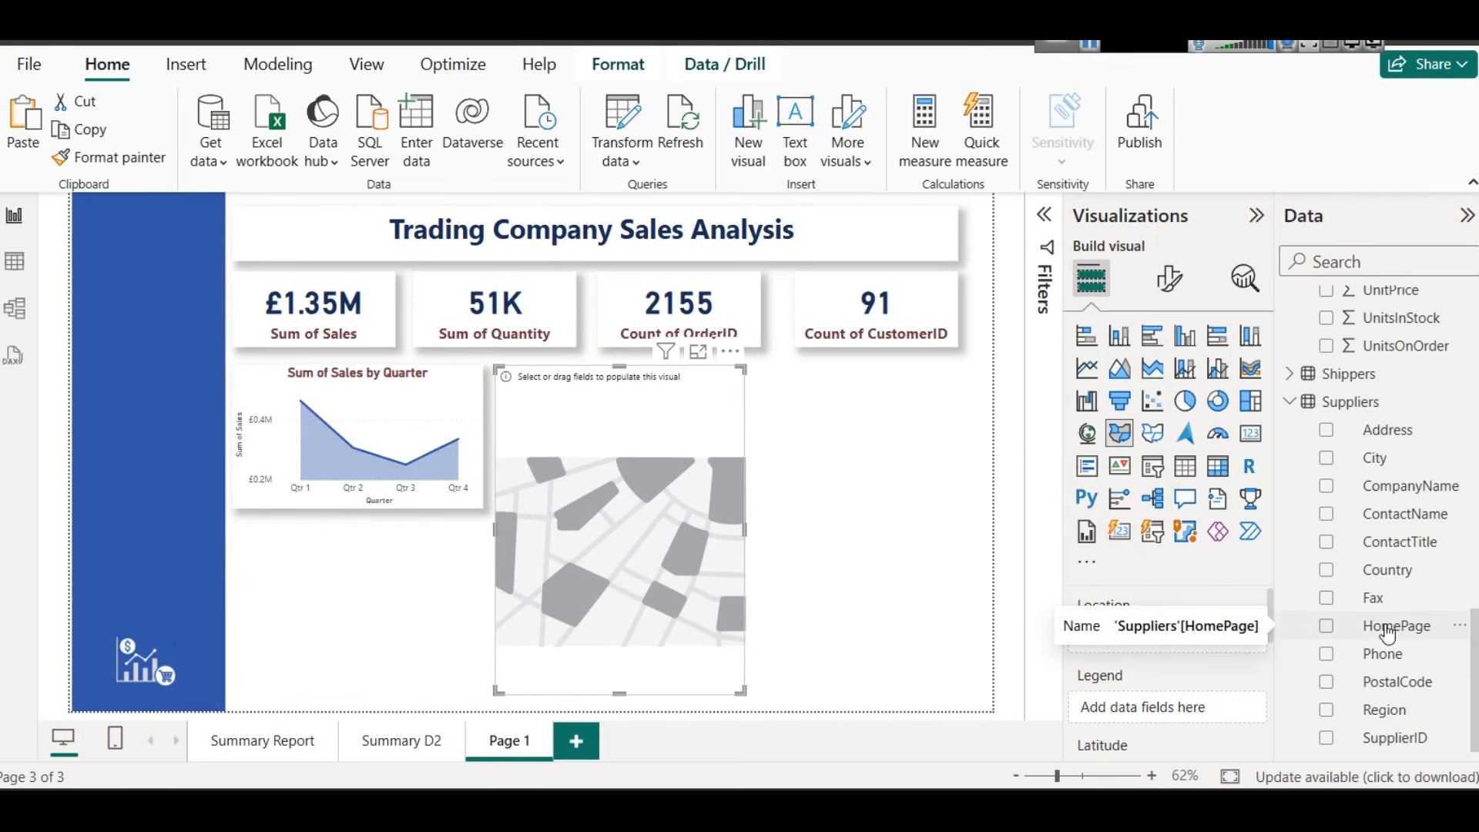
Use Country from the Customers table as the filled map's location
scroll(1379, 616, up, 15)
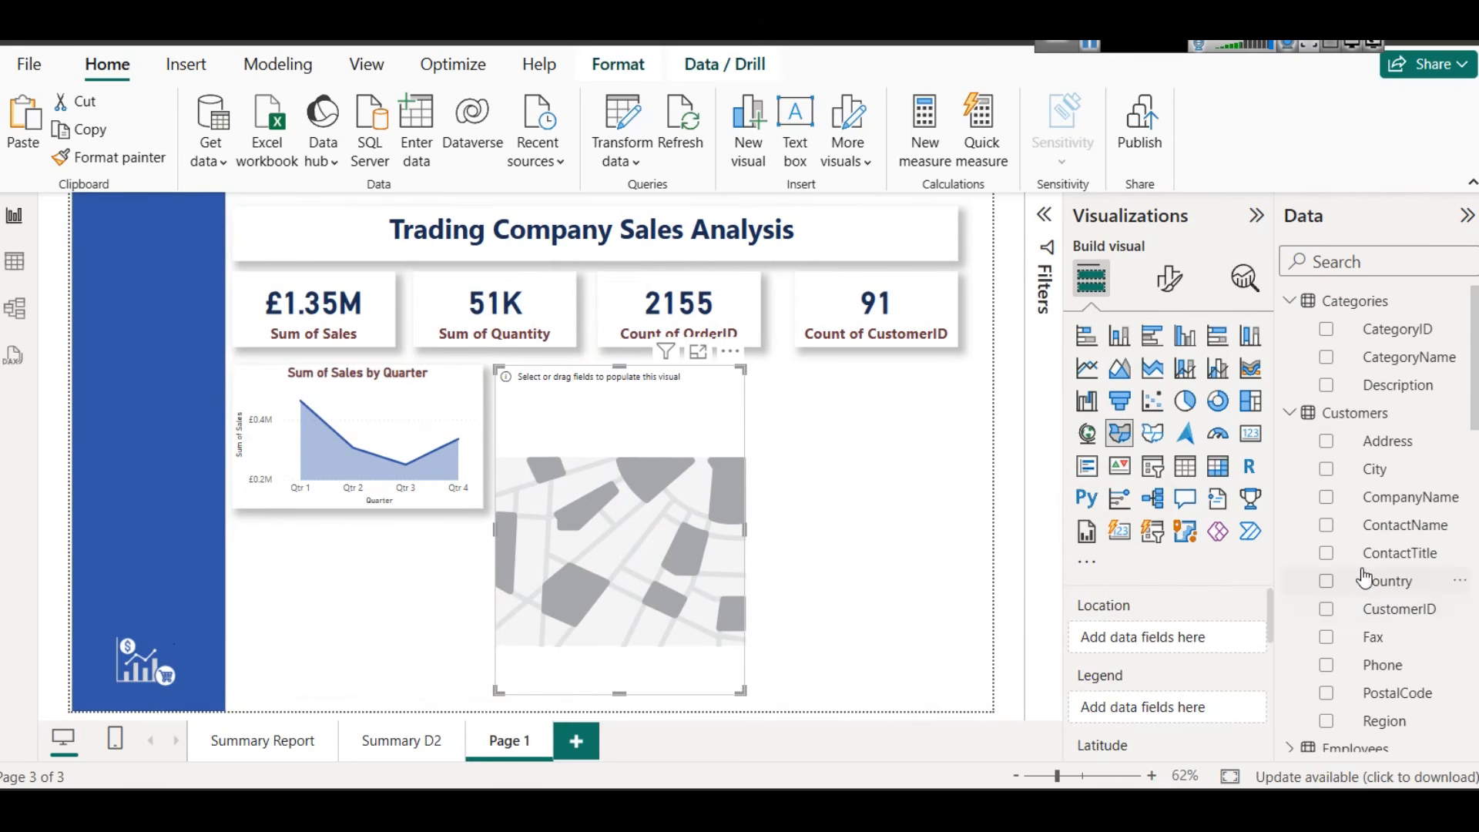
scroll(1368, 501, down, 3)
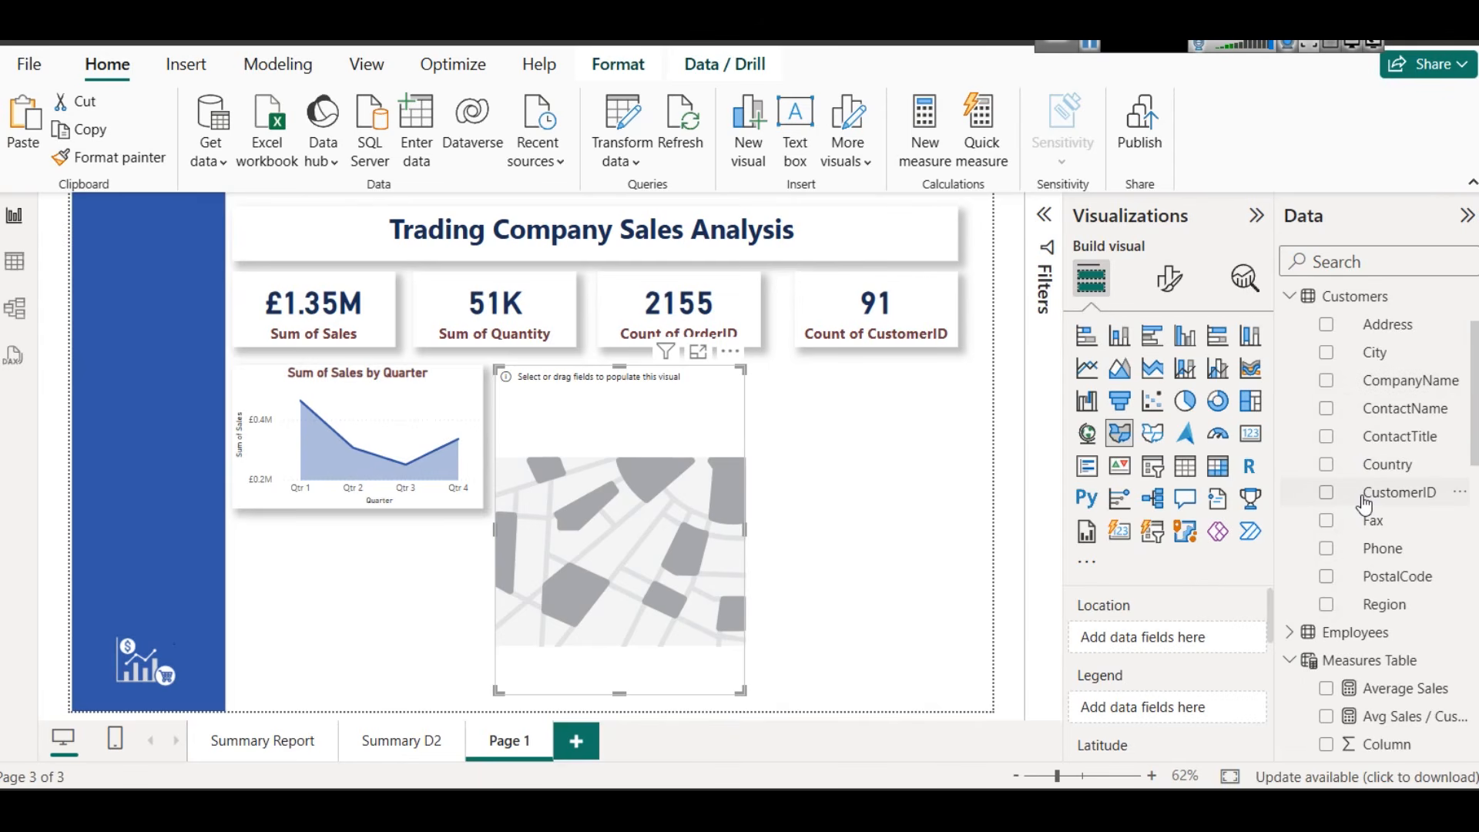
drag(1364, 502, 1143, 630)
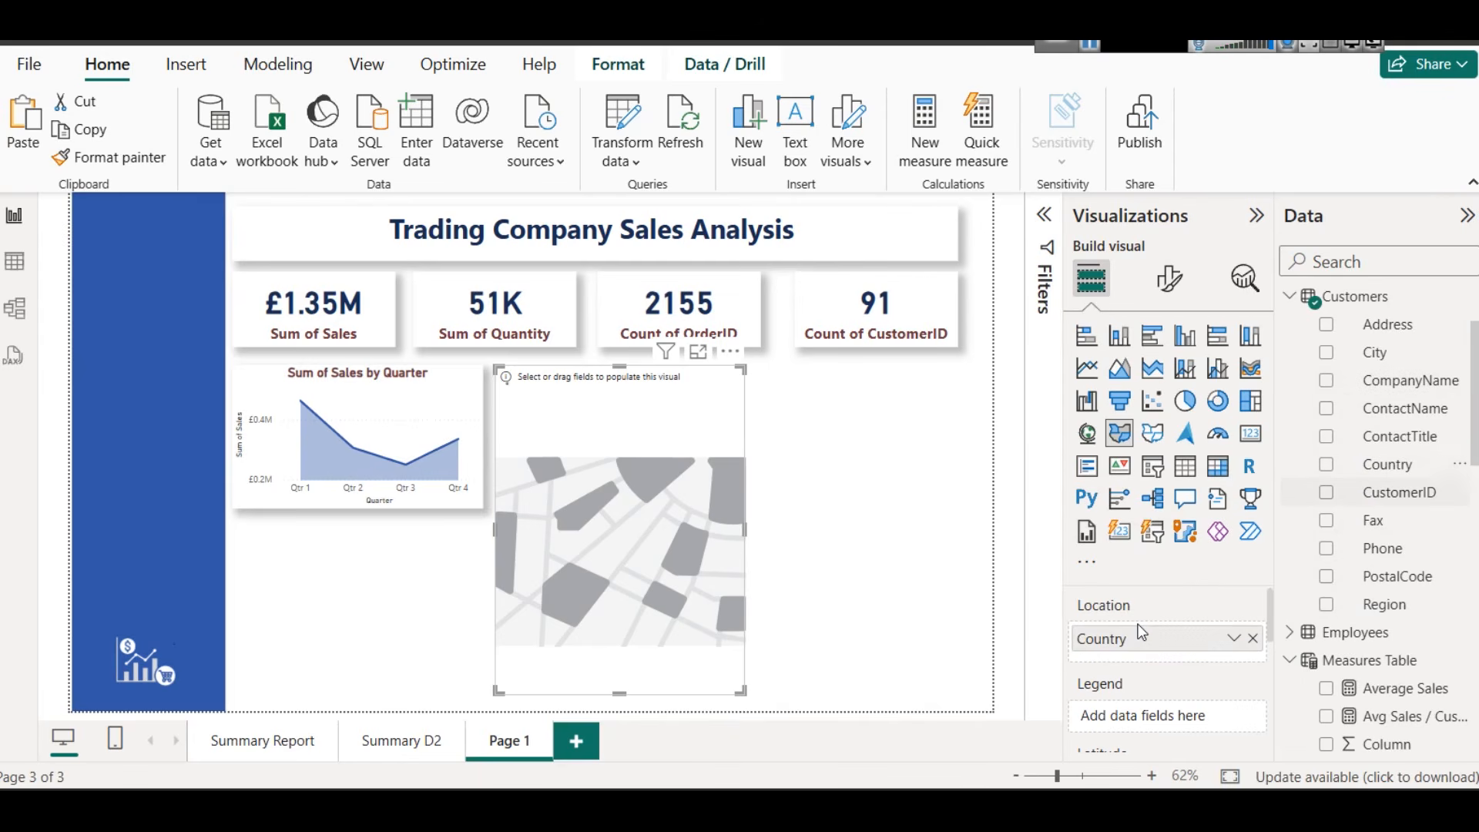
drag(626, 621, 694, 621)
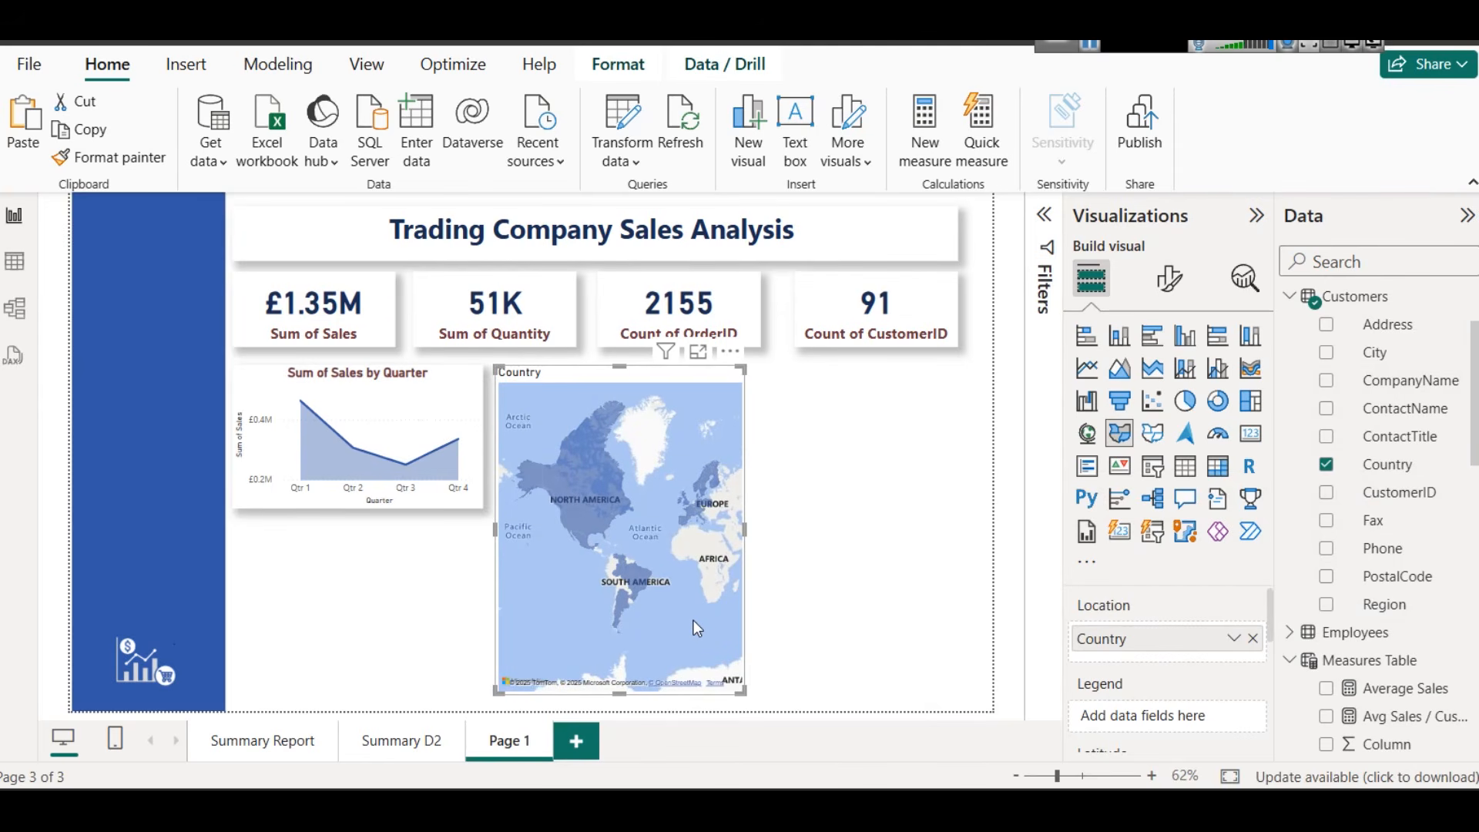
Add Sales from the Order Details table to the filled map's tooltips
scroll(1157, 652, down, 5)
scroll(1158, 652, up, 2)
scroll(1424, 664, down, 2)
scroll(1424, 665, down, 5)
scroll(1418, 664, up, 8)
scroll(1410, 659, down, 5)
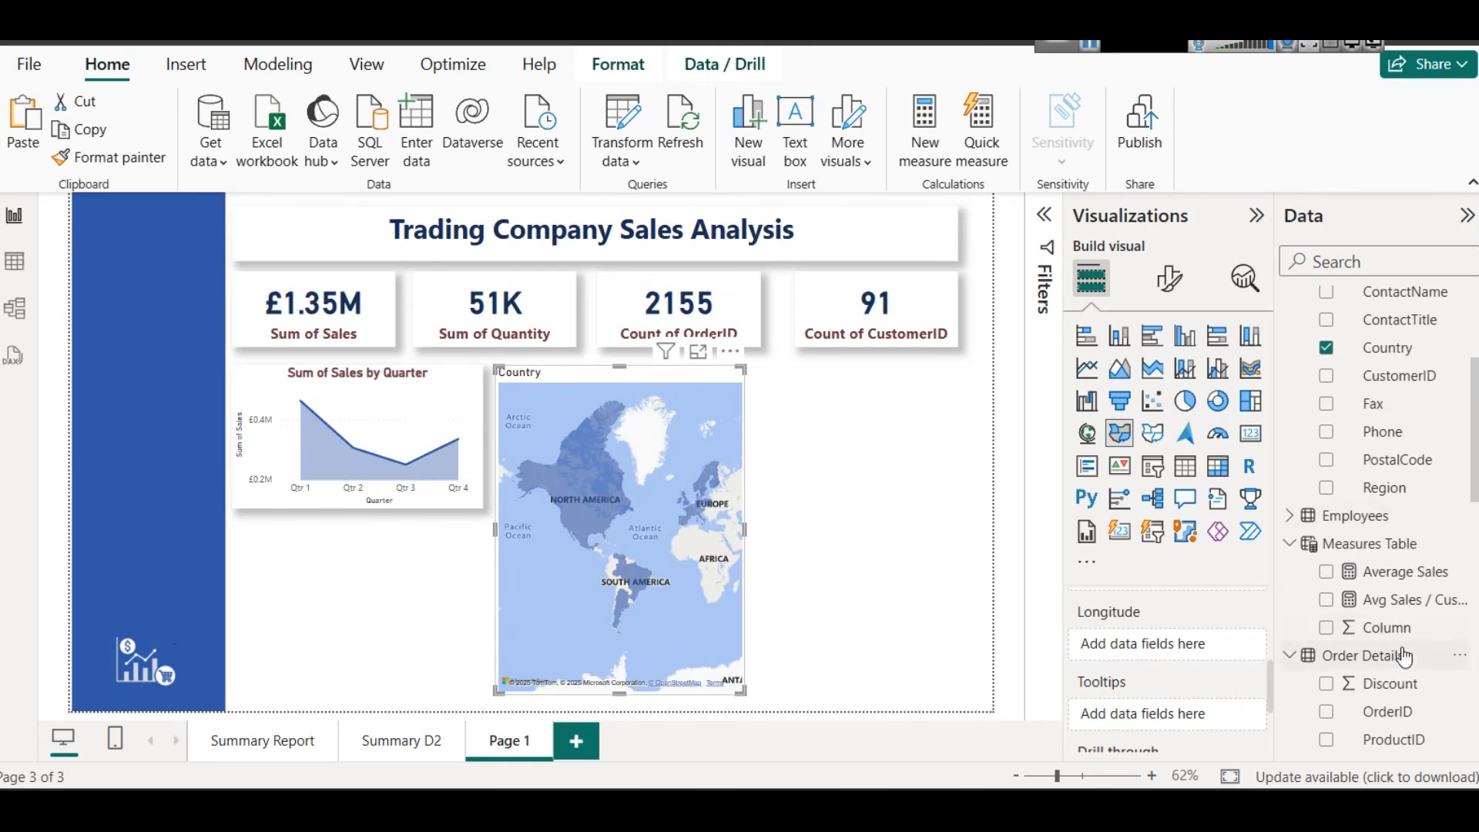
scroll(1397, 612, down, 4)
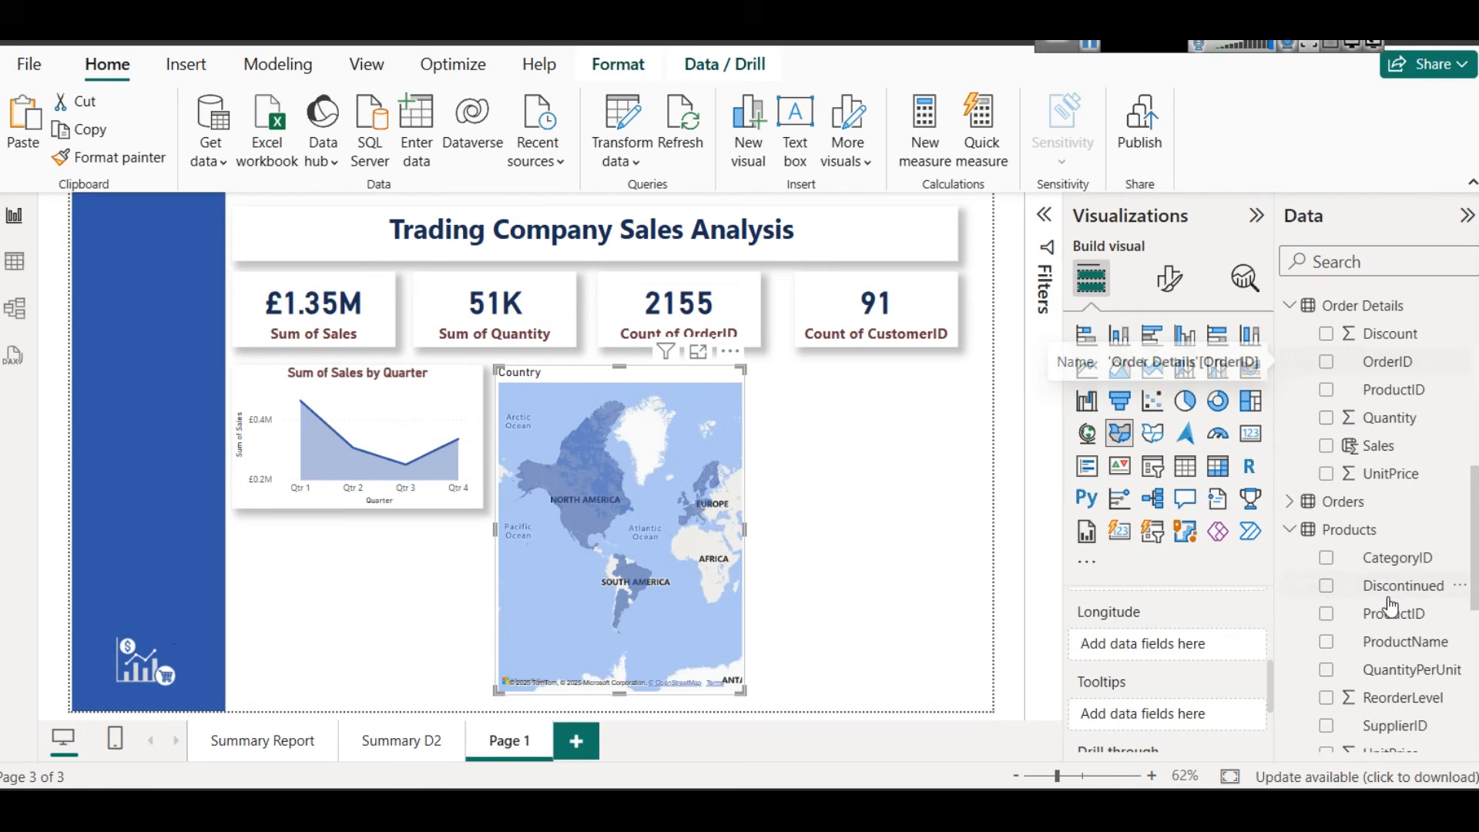
drag(1378, 447, 1139, 715)
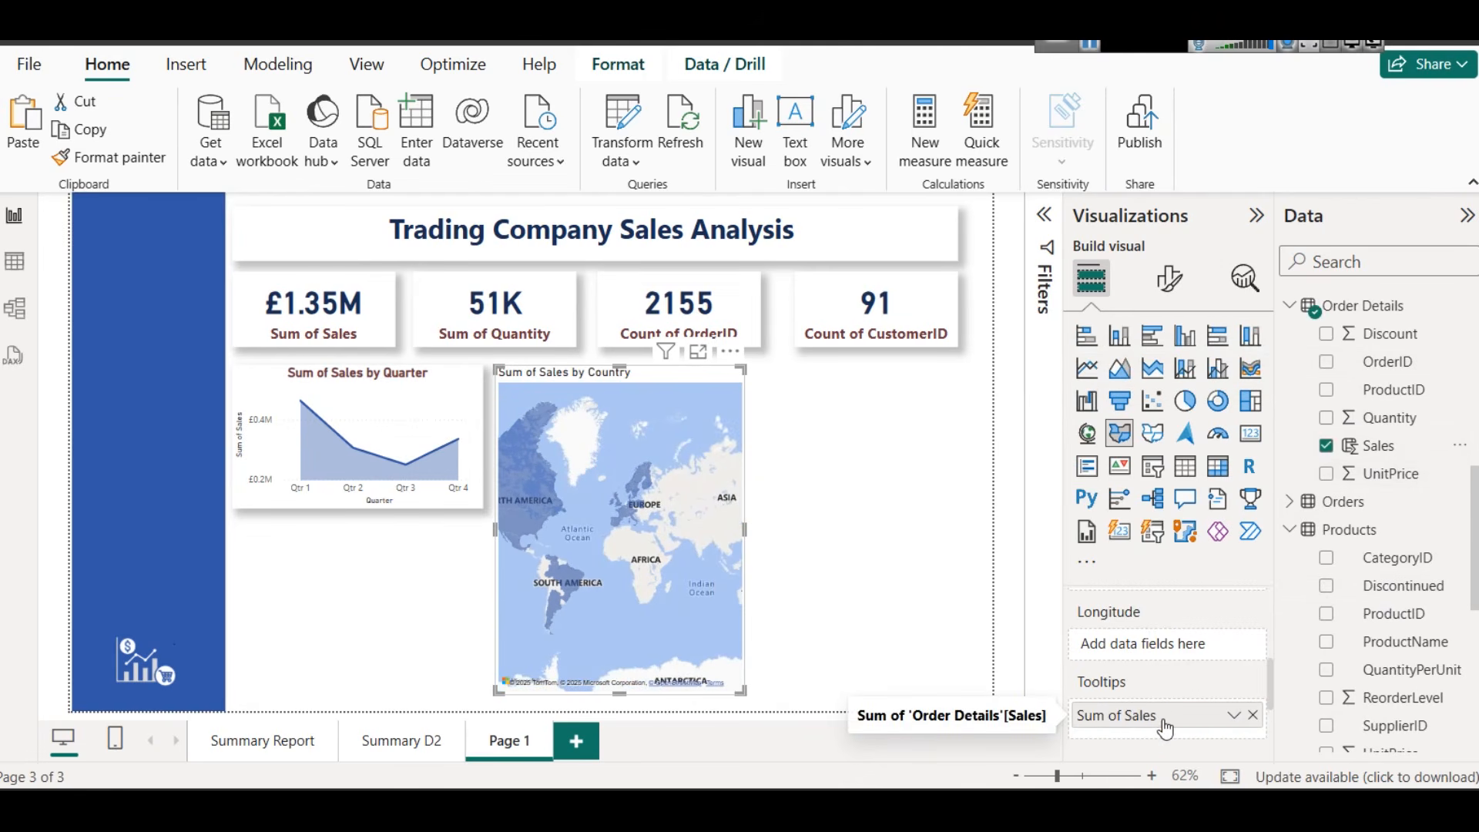
Set conditional formatting of the map's default fill color to the Gradient style, based on Sum of Sales from Order Details
click(1169, 279)
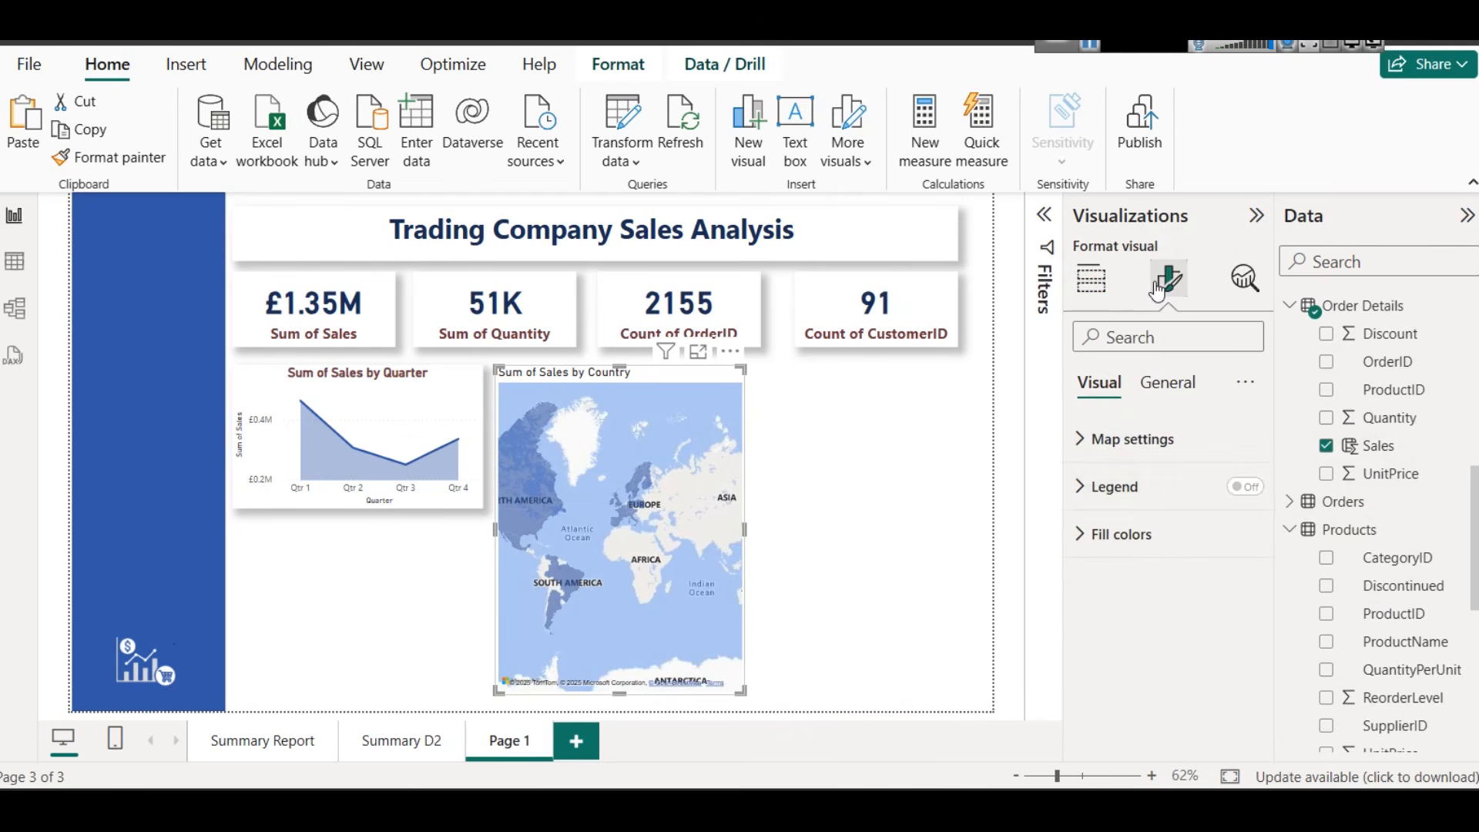
click(1164, 543)
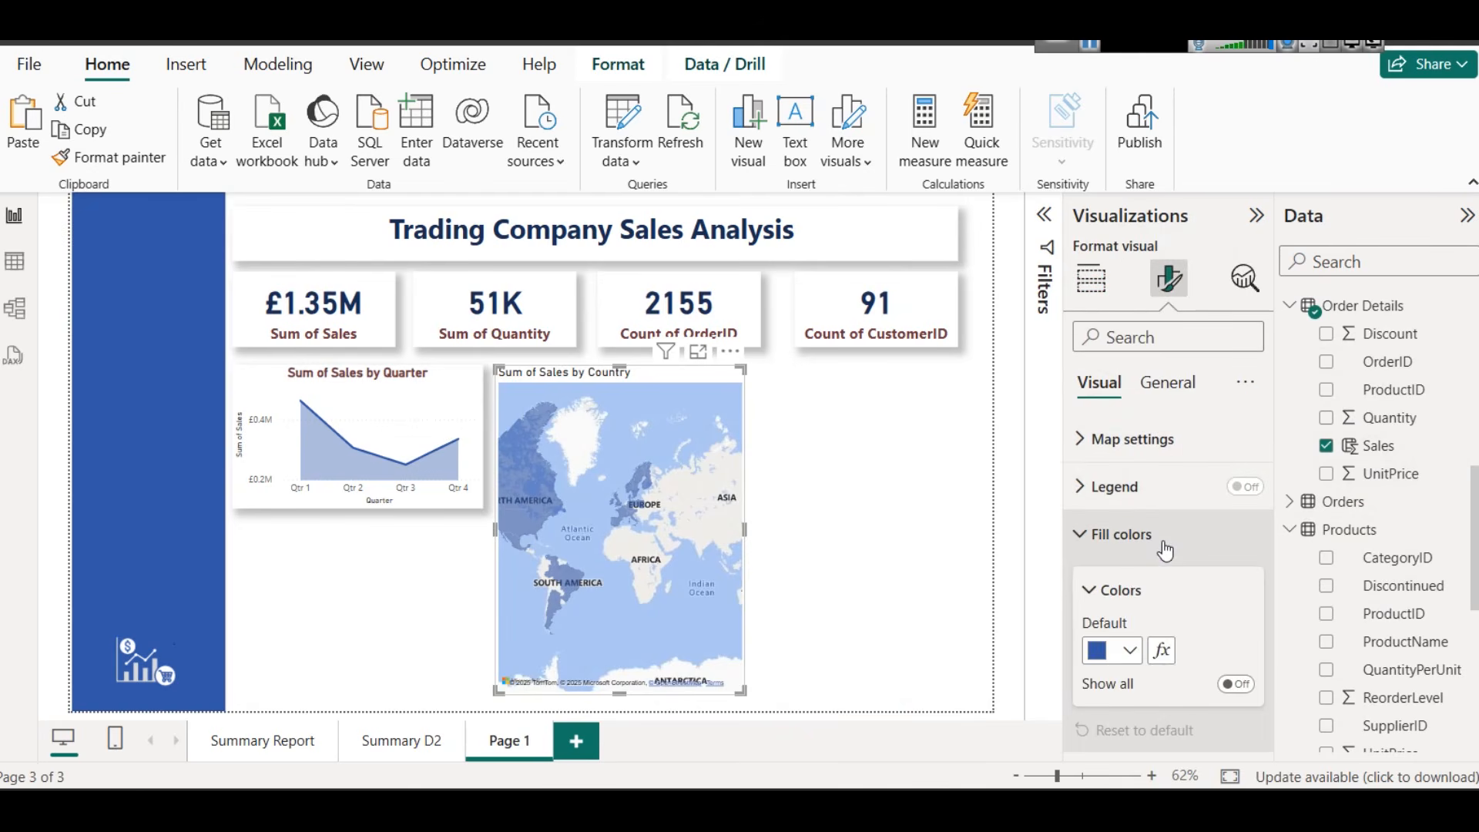
click(1162, 651)
click(306, 150)
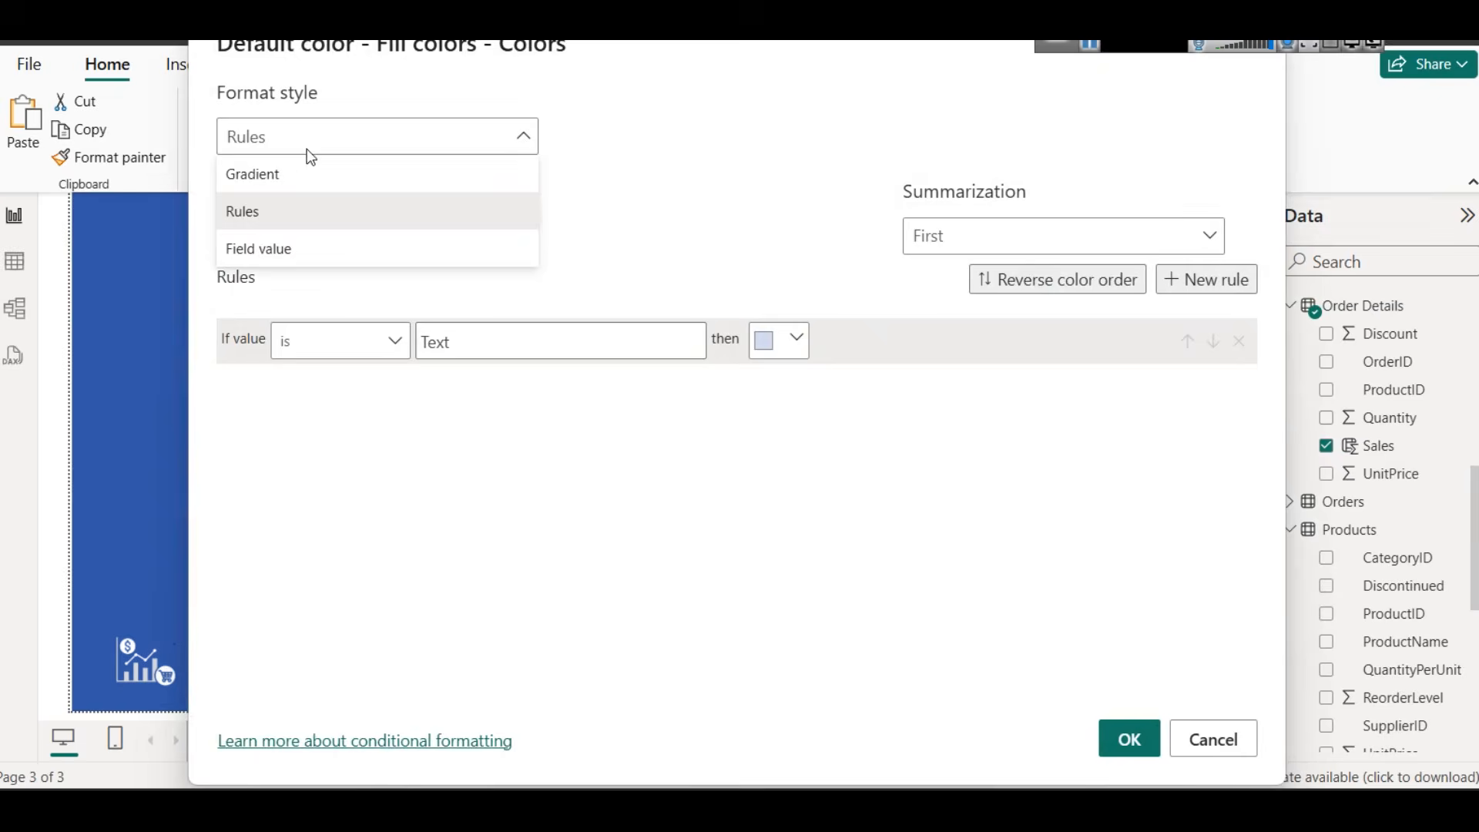
click(308, 176)
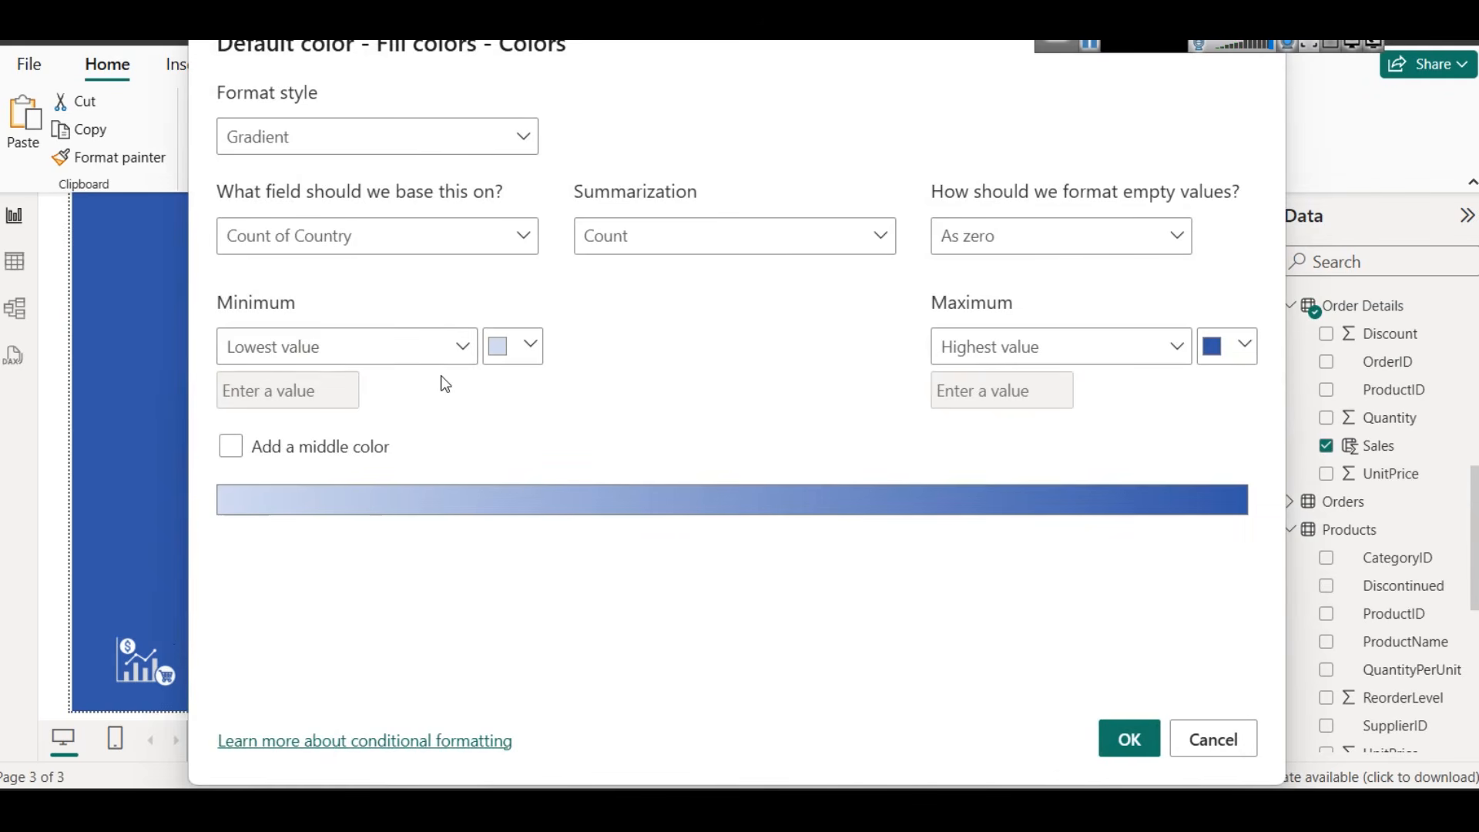
click(403, 235)
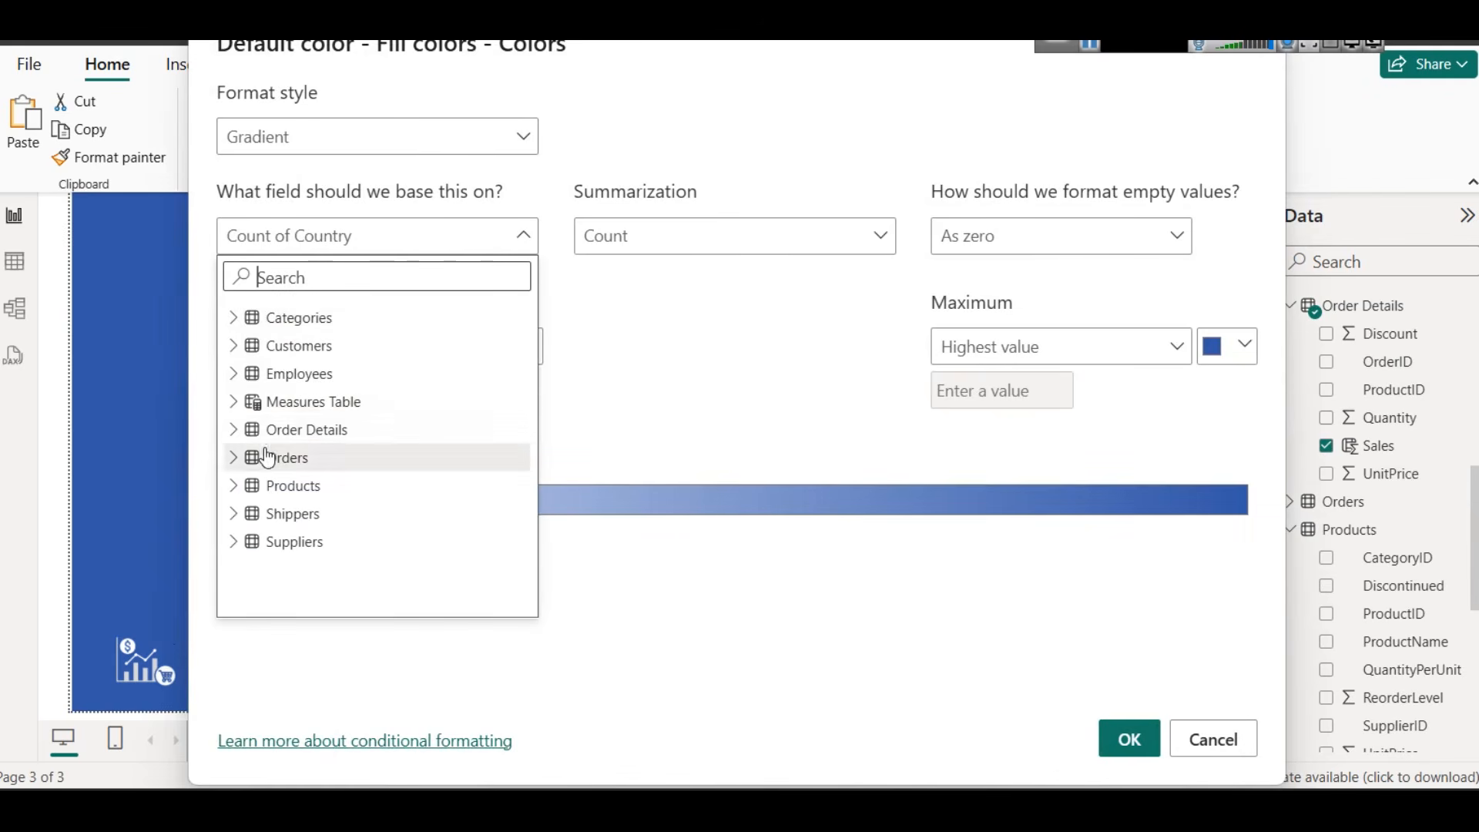
click(232, 429)
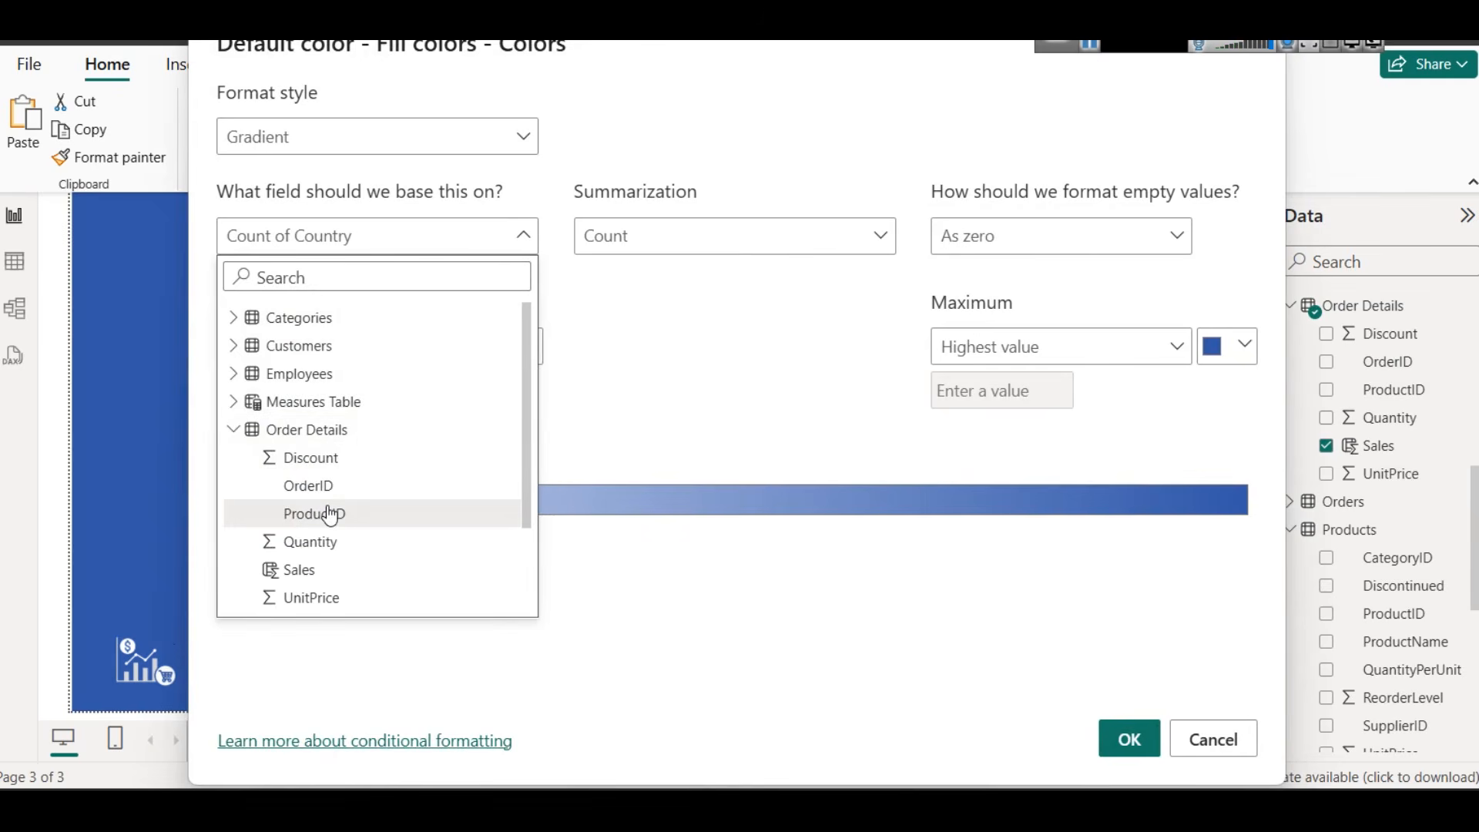
click(265, 569)
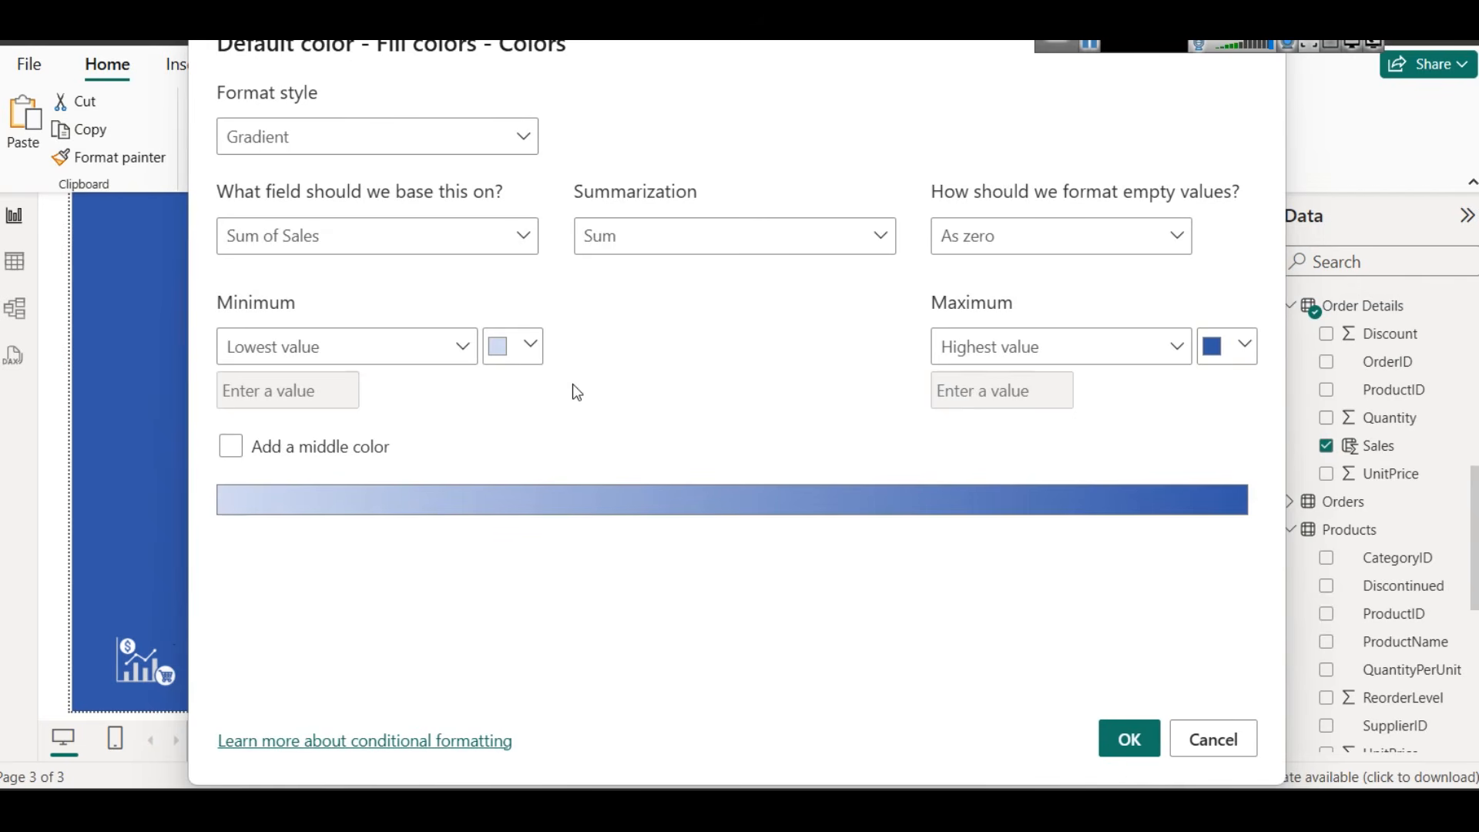
Set the map's gradient colors to purple for minimum, teal for maximum and an added dark gold middle color, and apply them
click(507, 350)
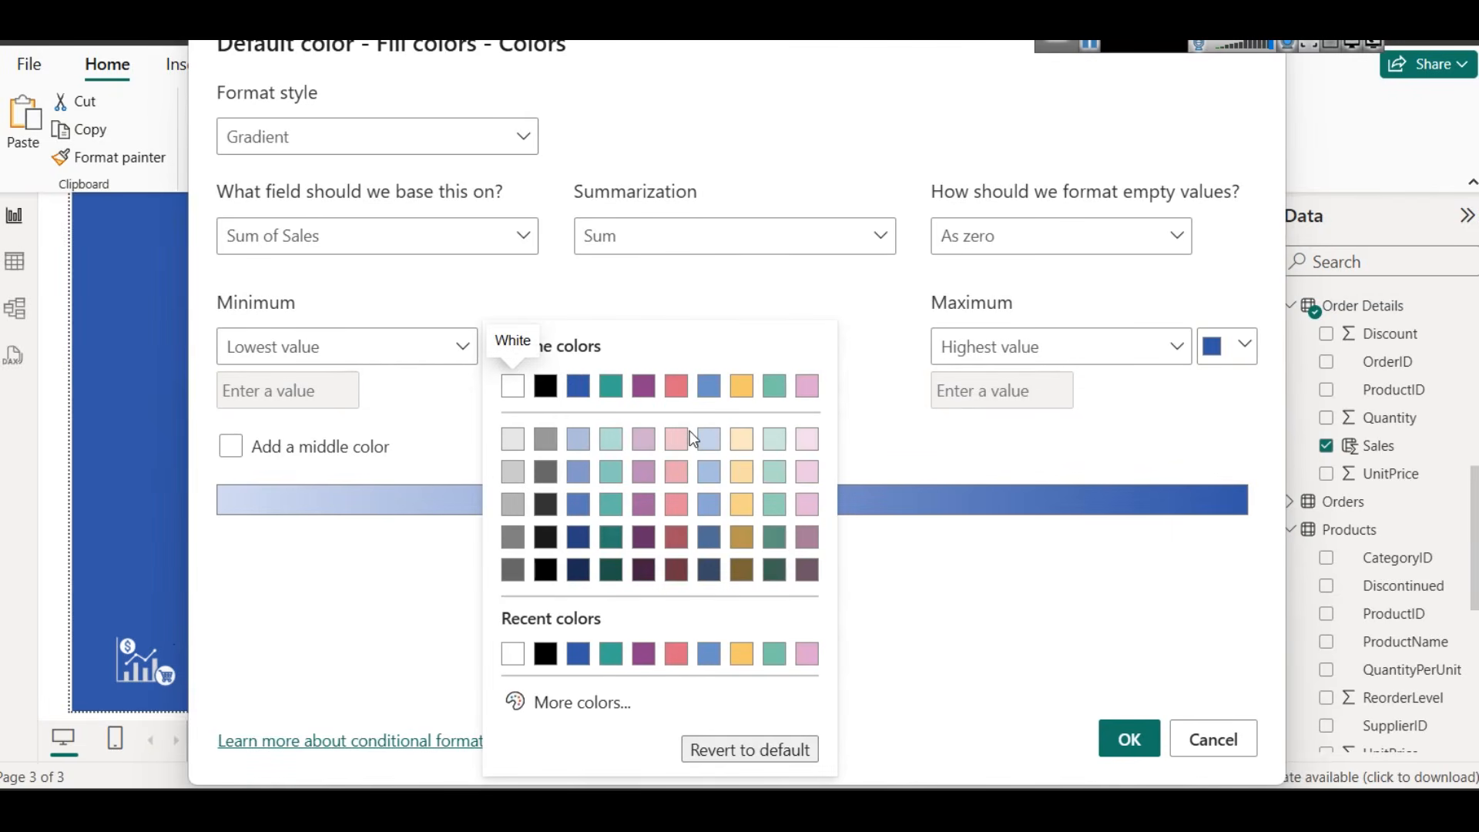
click(643, 388)
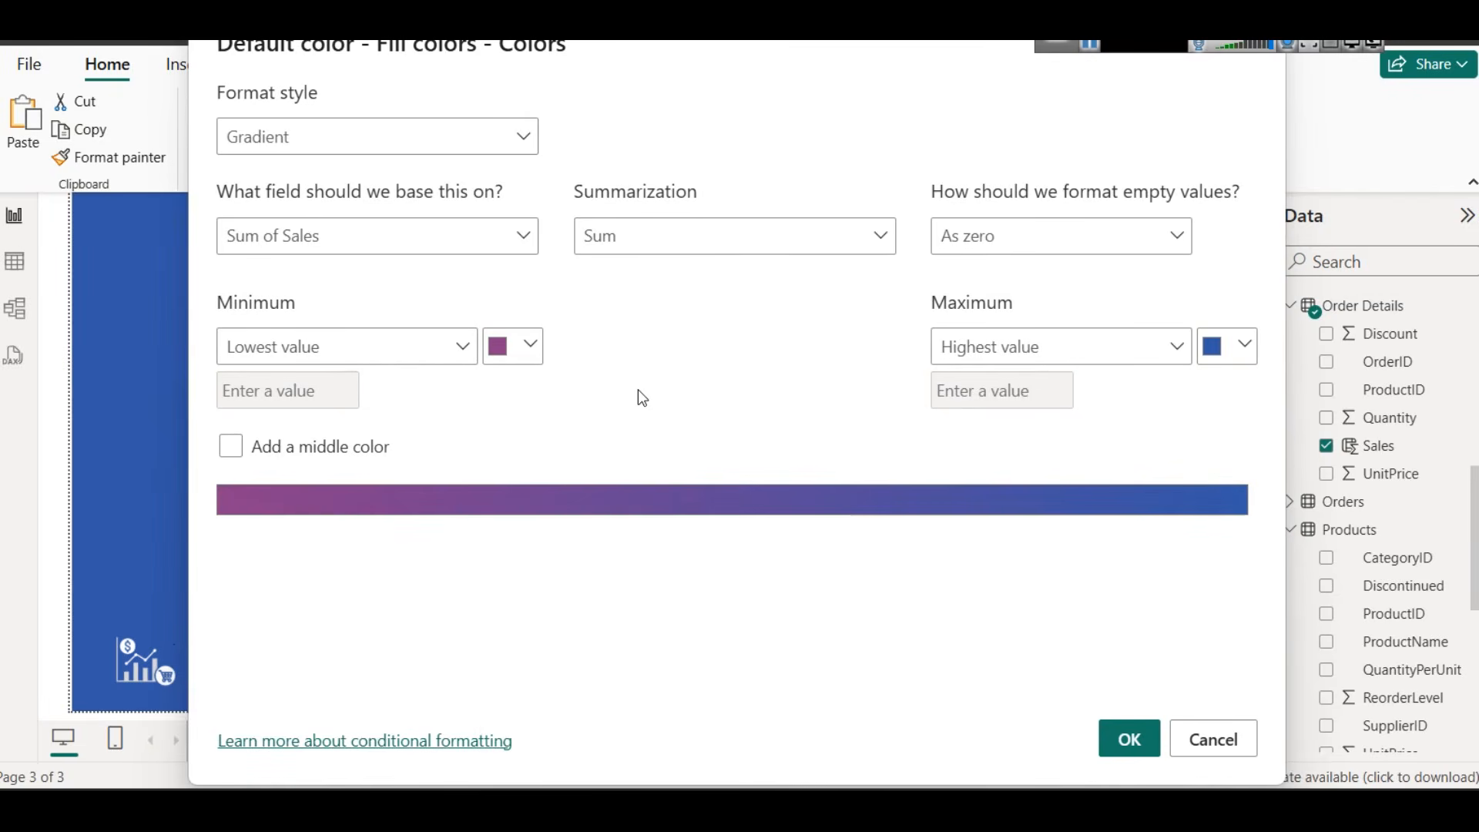
click(1241, 347)
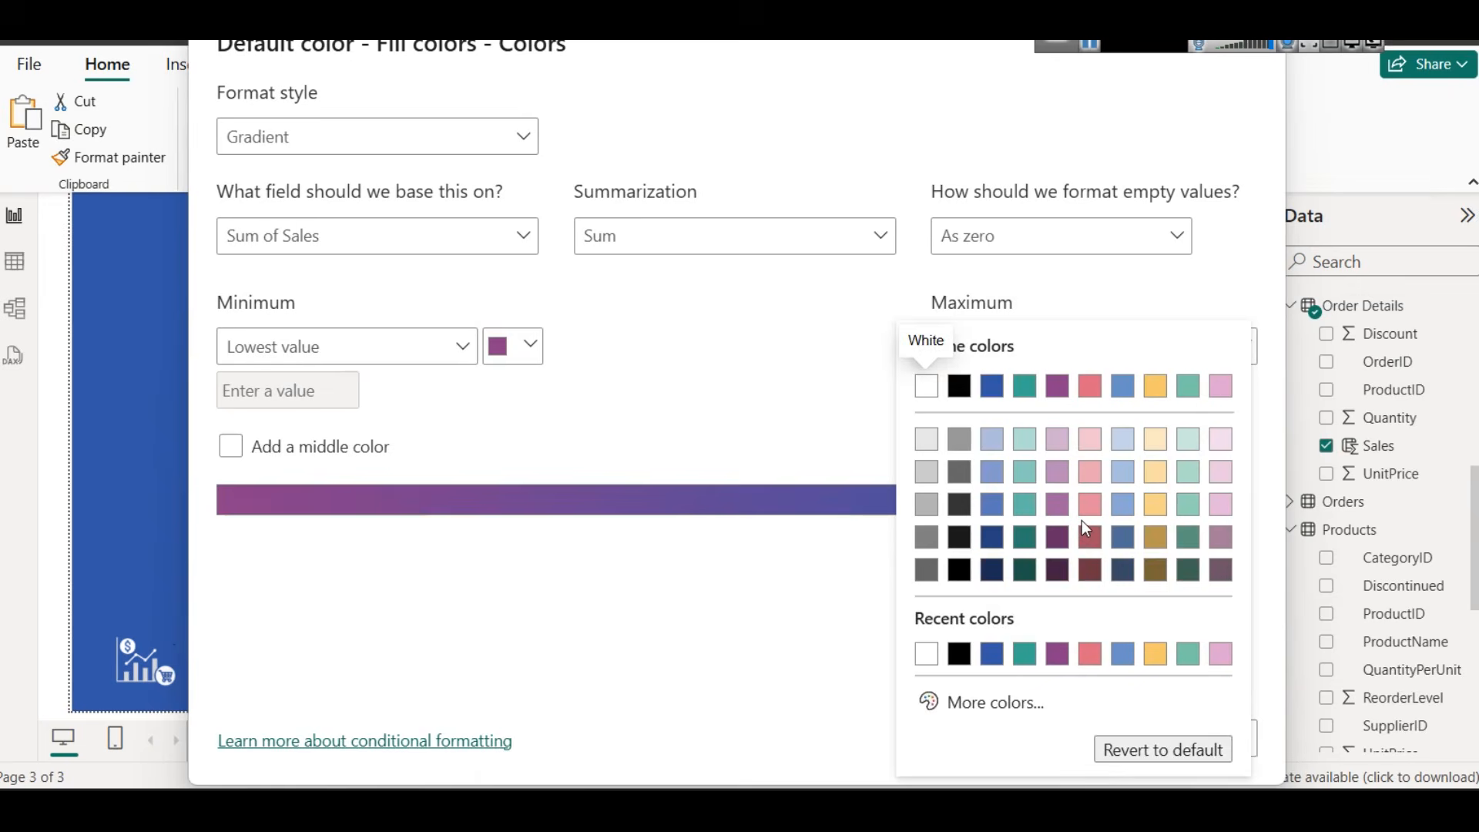
click(1025, 387)
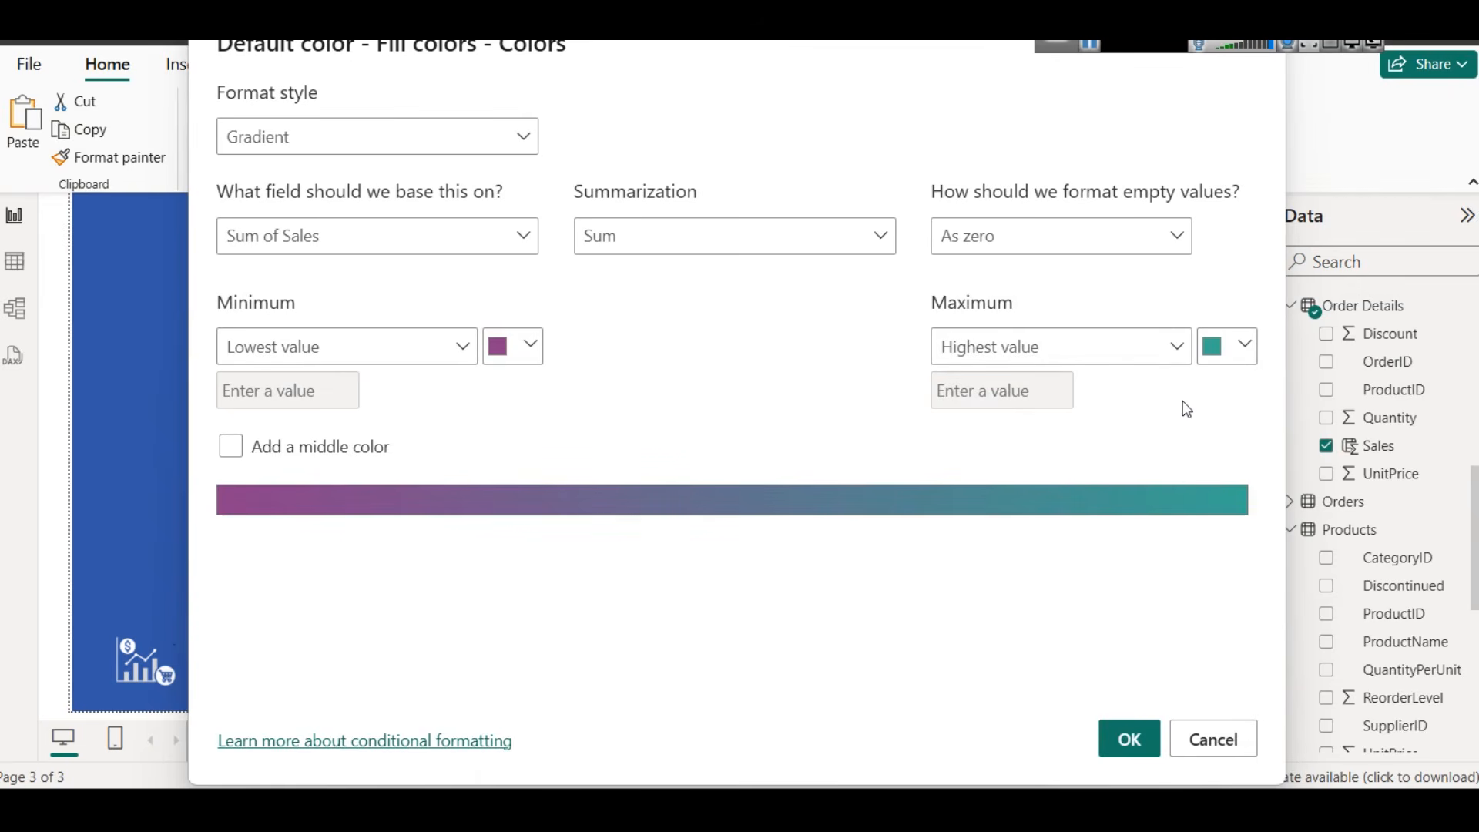
click(353, 455)
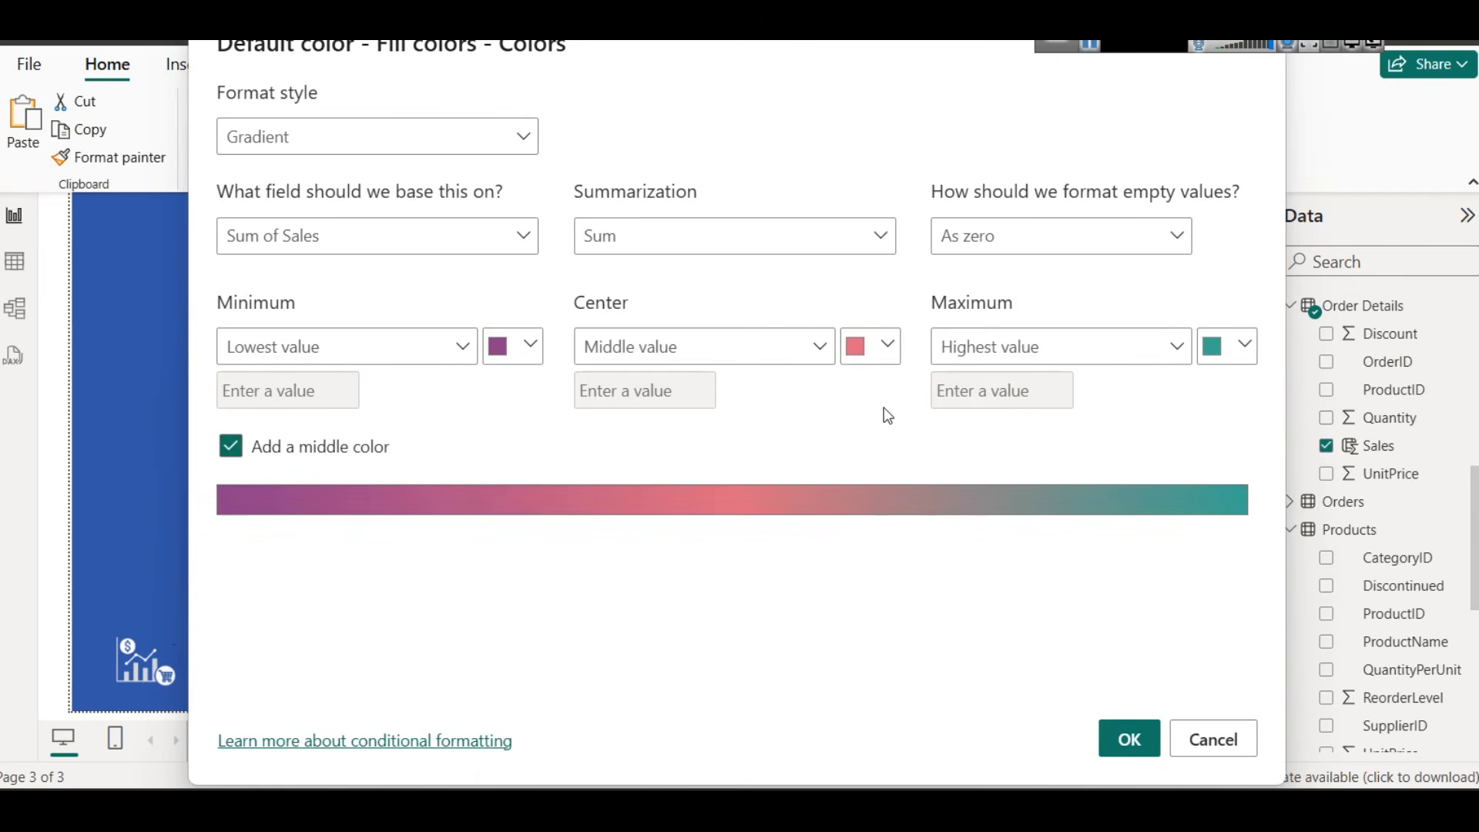
click(882, 346)
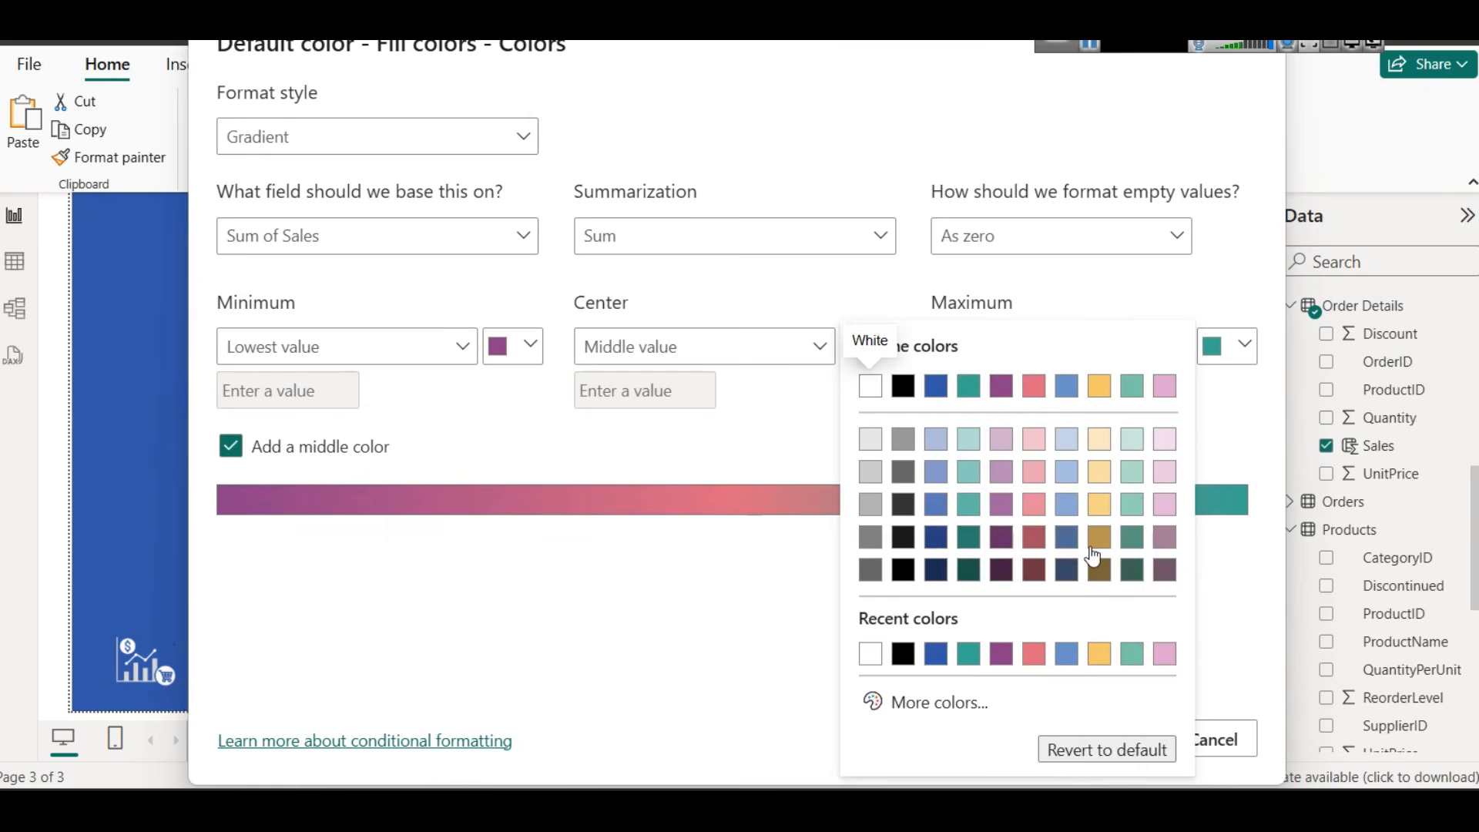
click(1099, 537)
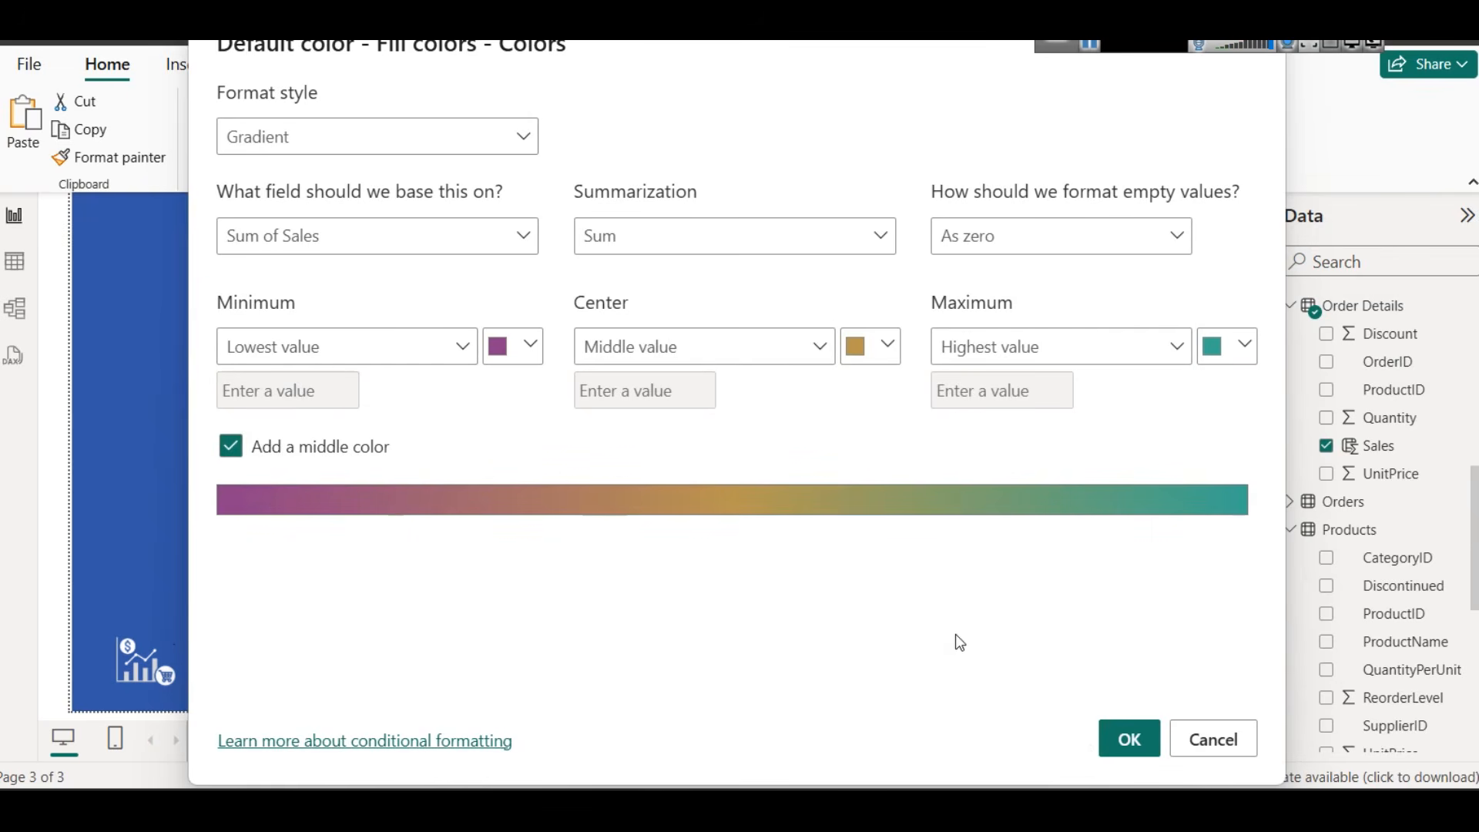
click(1127, 742)
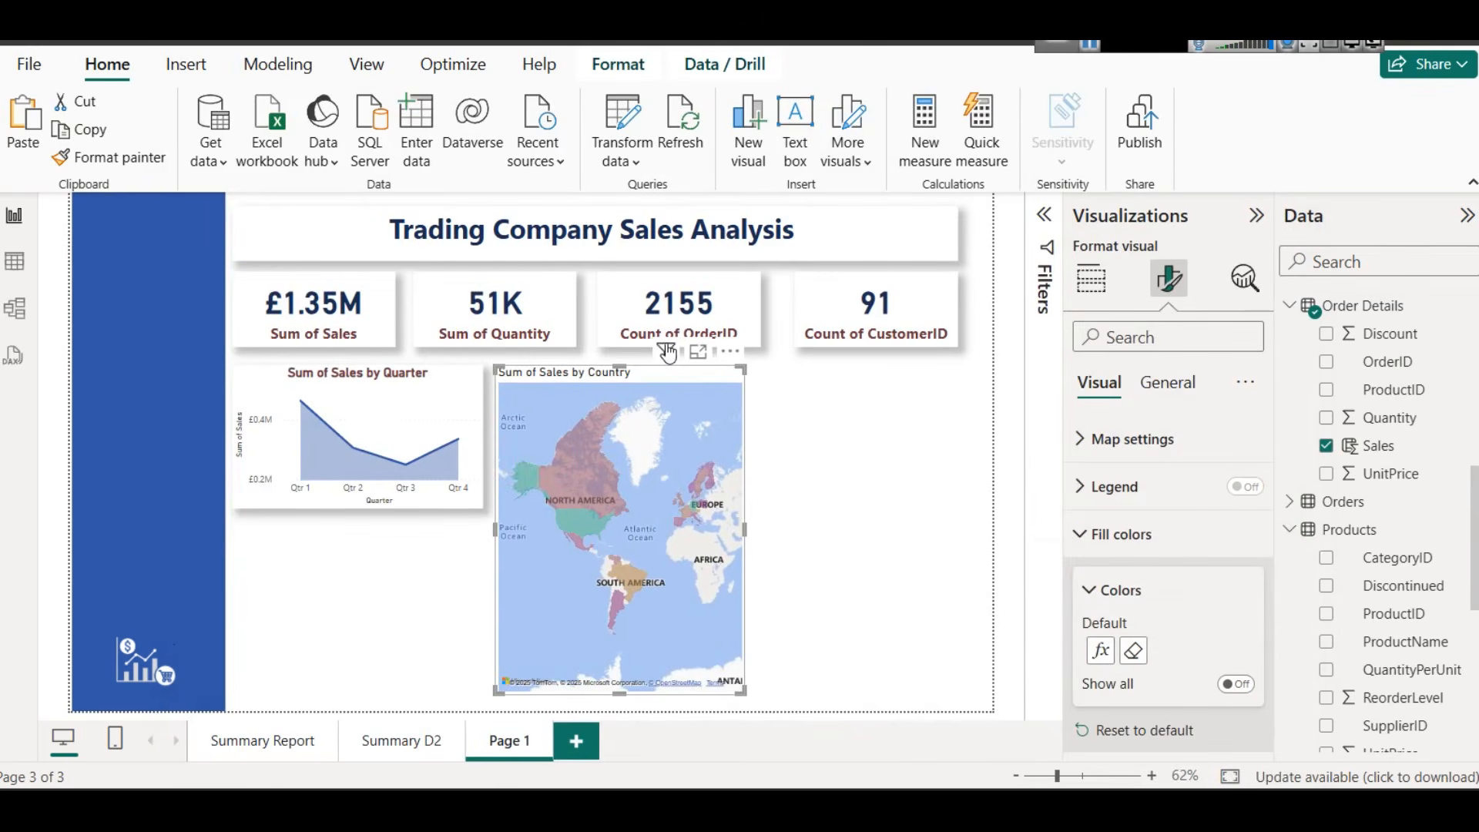
Examine the filled map enlarged in focus mode, checking the sales tooltips of countries in the Americas, and return to the report
click(699, 351)
scroll(565, 553, up, 3)
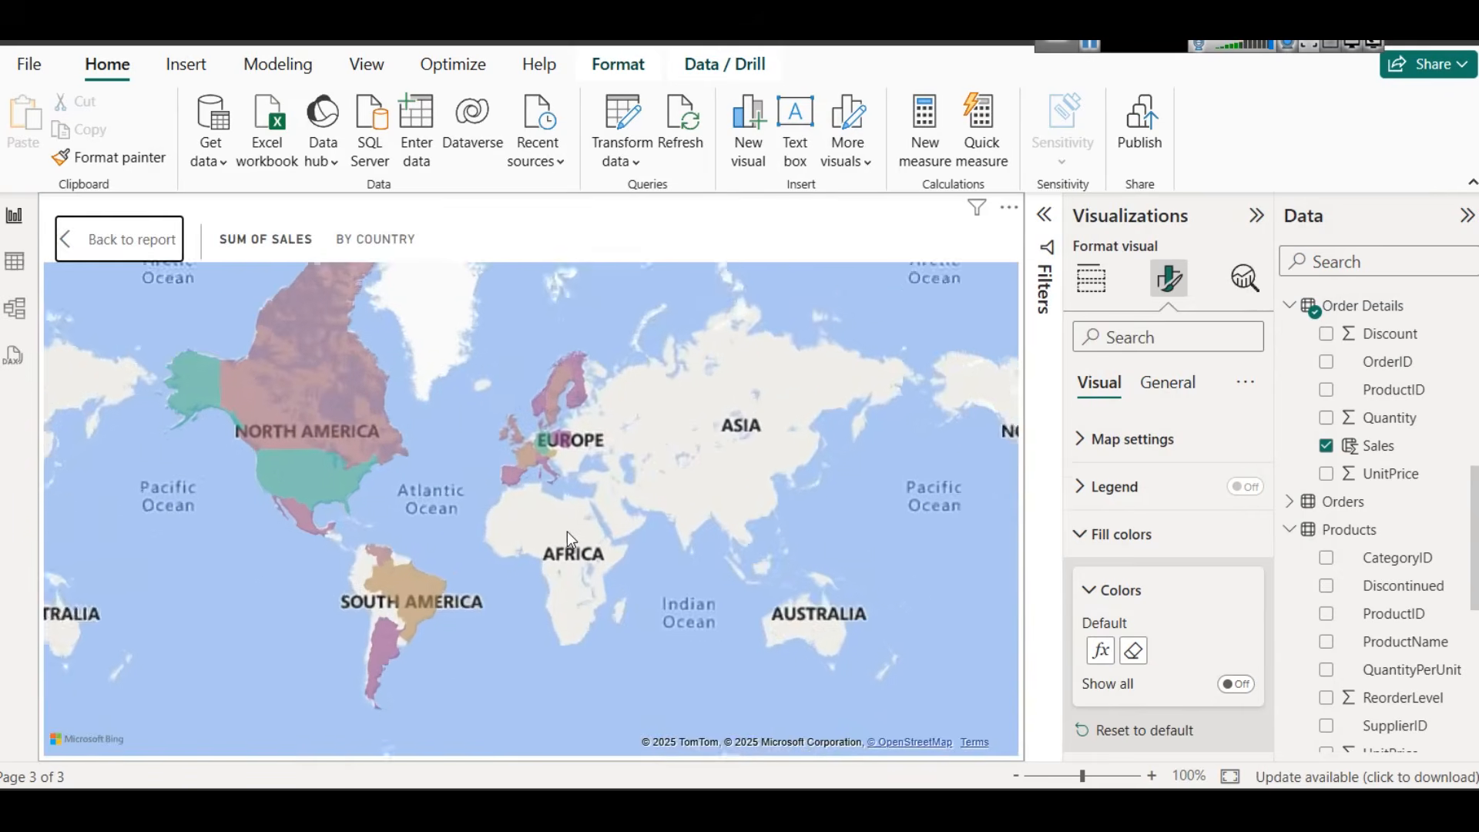
drag(406, 506, 698, 526)
scroll(690, 520, down, 2)
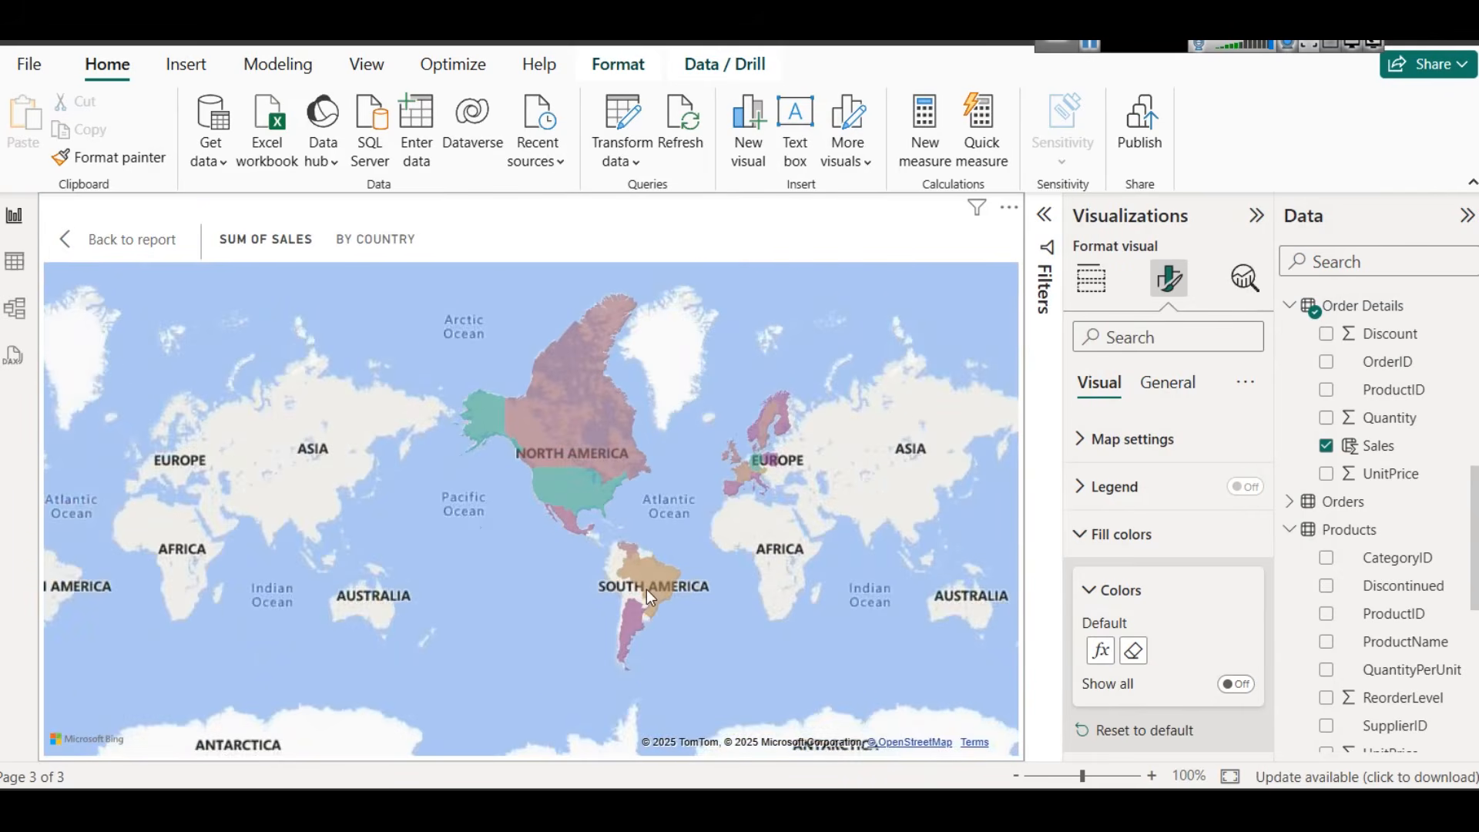
mouse_move(646, 588)
mouse_move(581, 482)
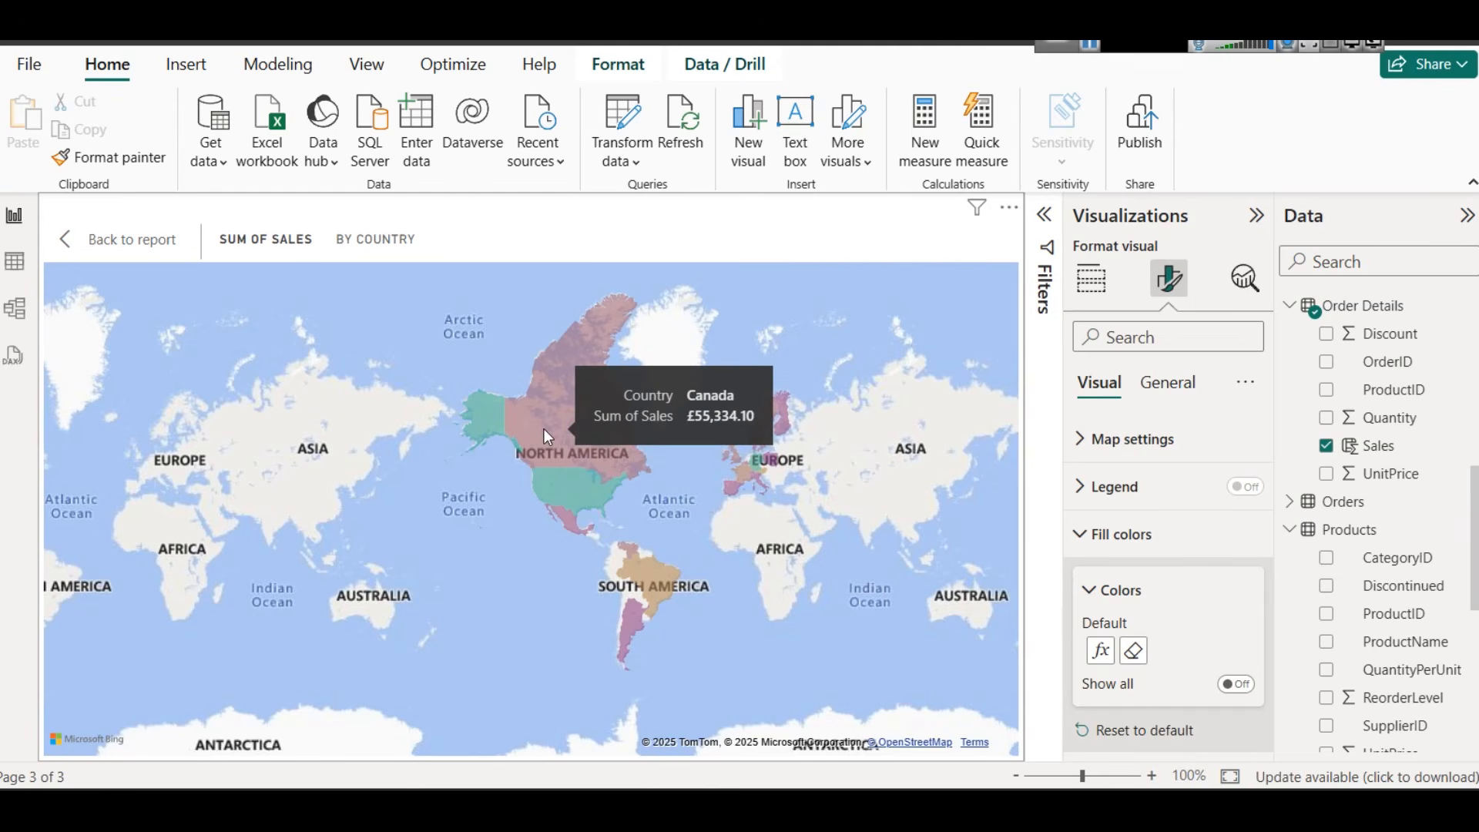
click(131, 237)
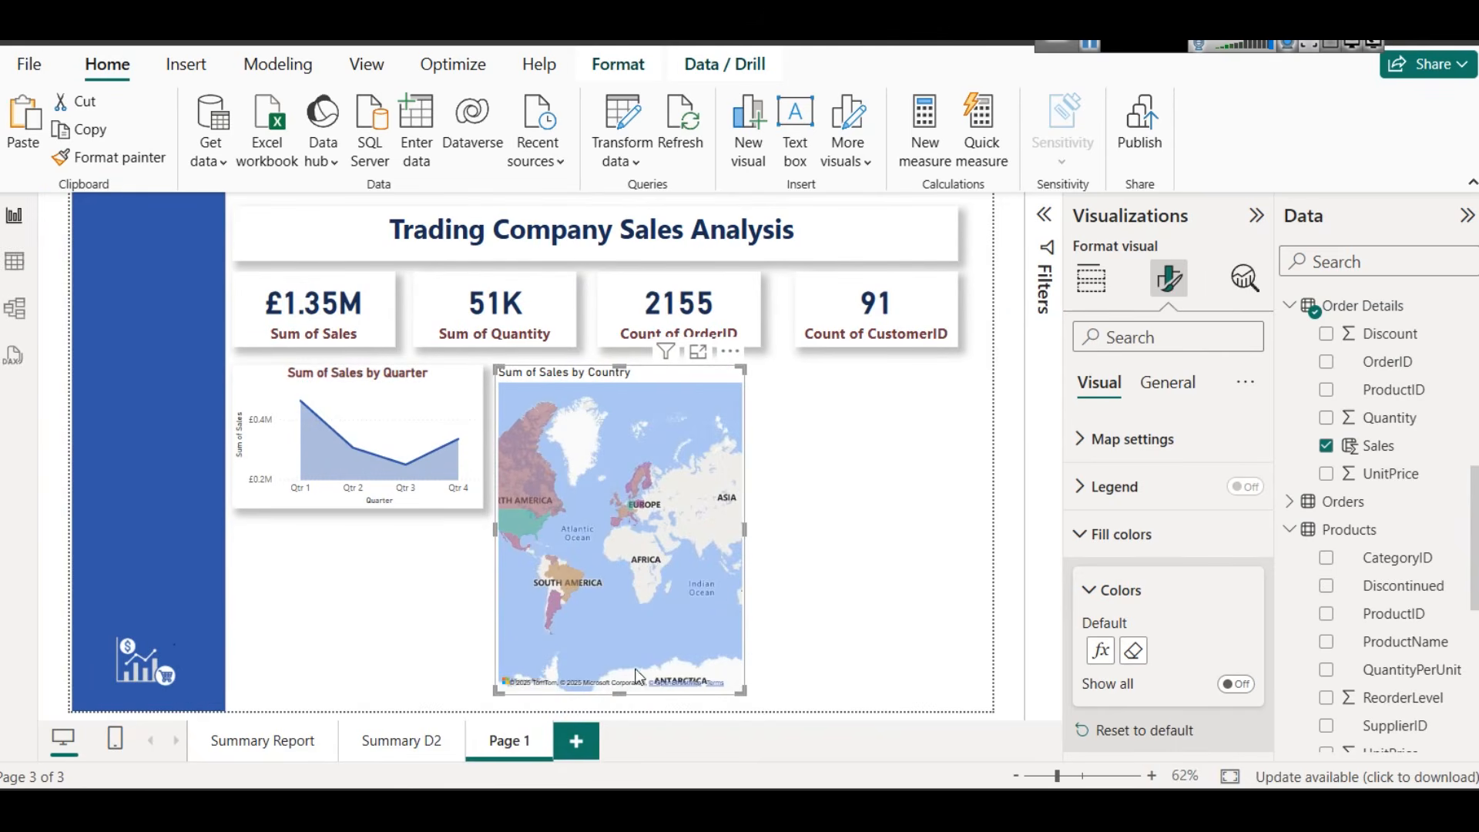
Shorten the filled map so its lower edge aligns with the Sum of Sales by Quarter chart
drag(620, 692, 593, 510)
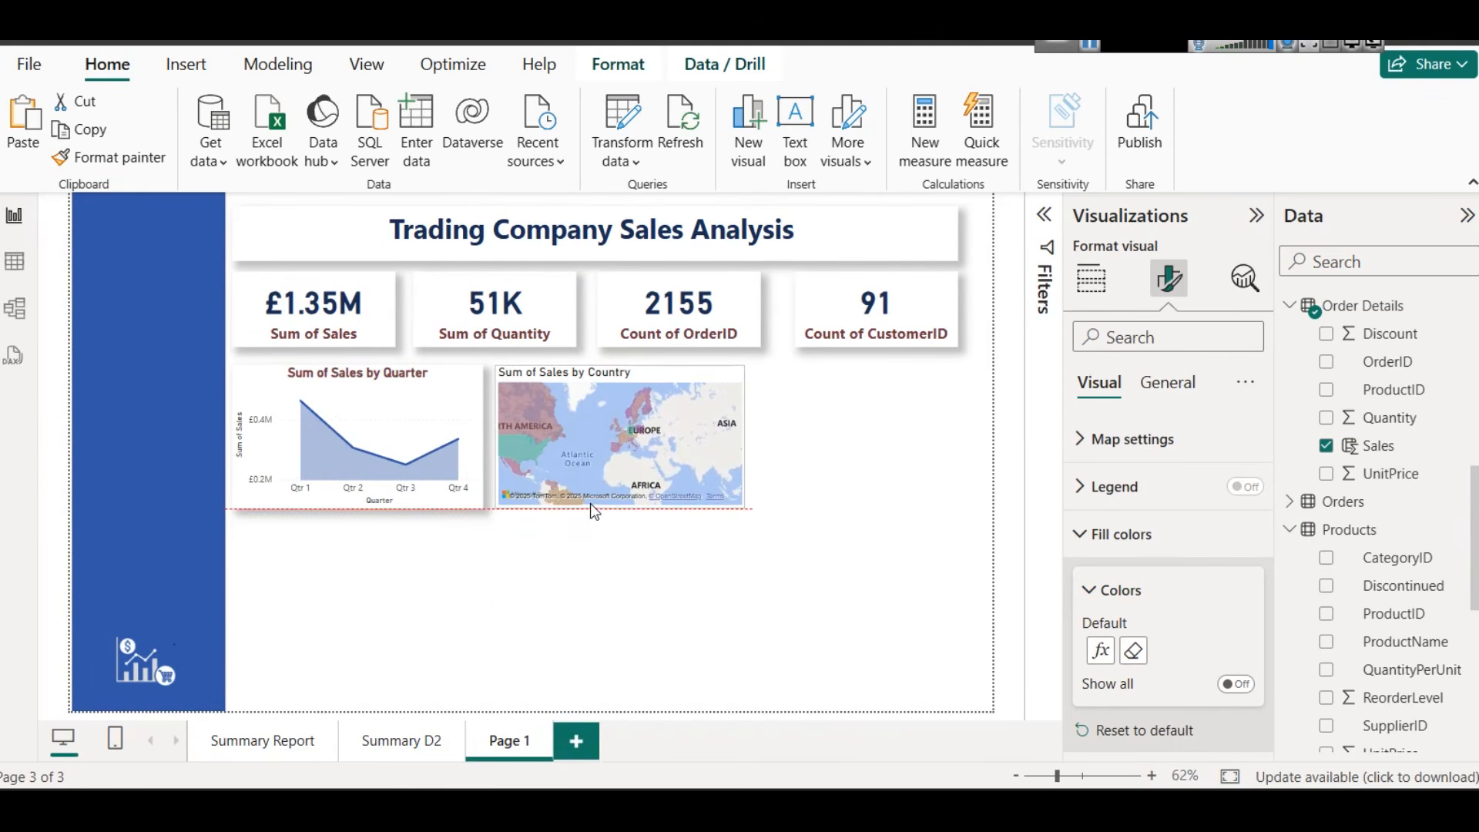
click(815, 508)
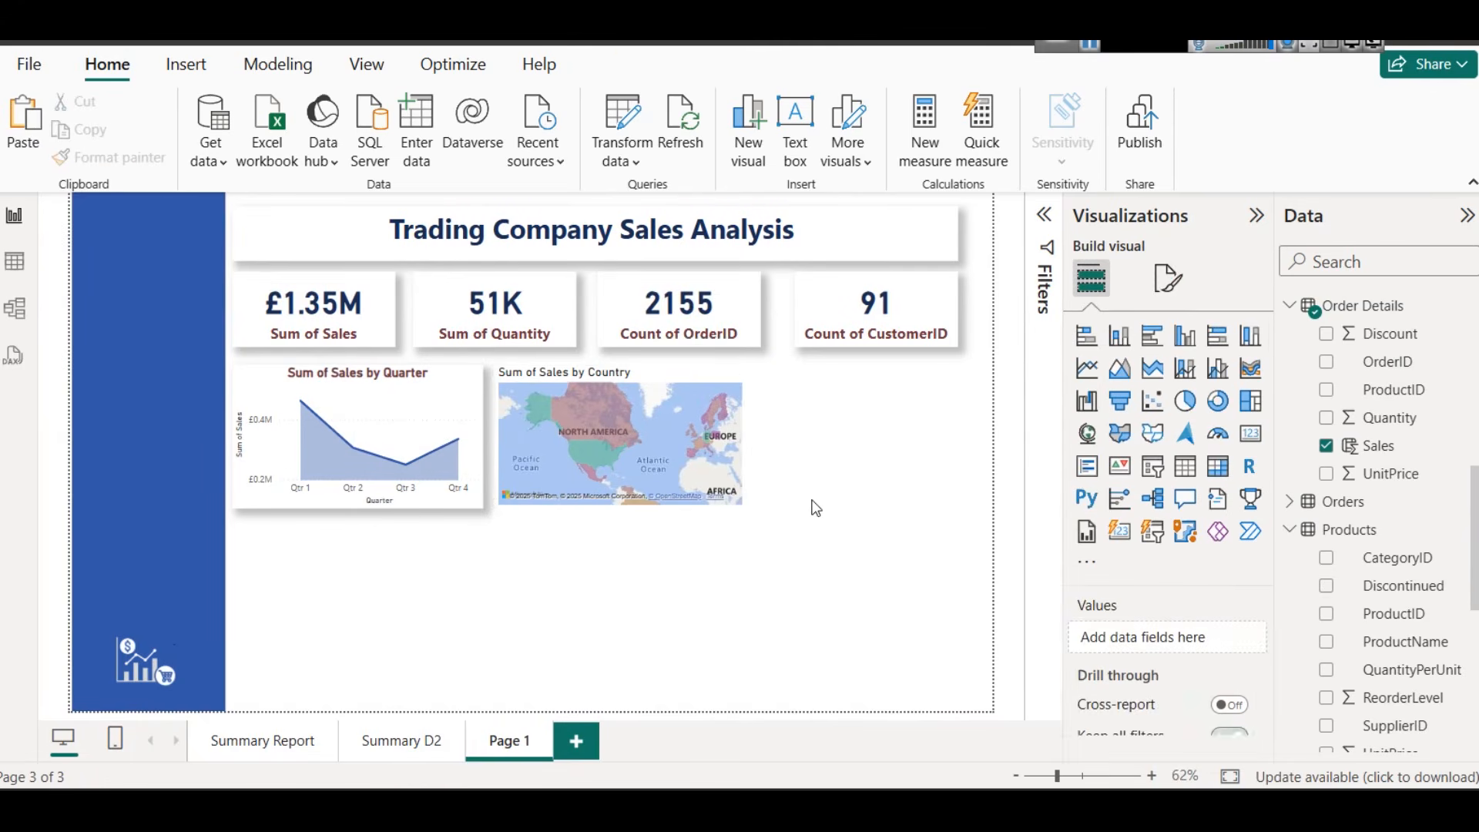
Duplicate the filled map, place the copy beside the original, and narrow the original slightly to leave a gap
click(623, 375)
key(ctrl+c)
key(ctrl+v)
drag(640, 386, 888, 376)
click(736, 431)
mouse_move(742, 432)
mouse_down()
mouse_move(728, 436)
mouse_move(731, 423)
mouse_up()
click(832, 376)
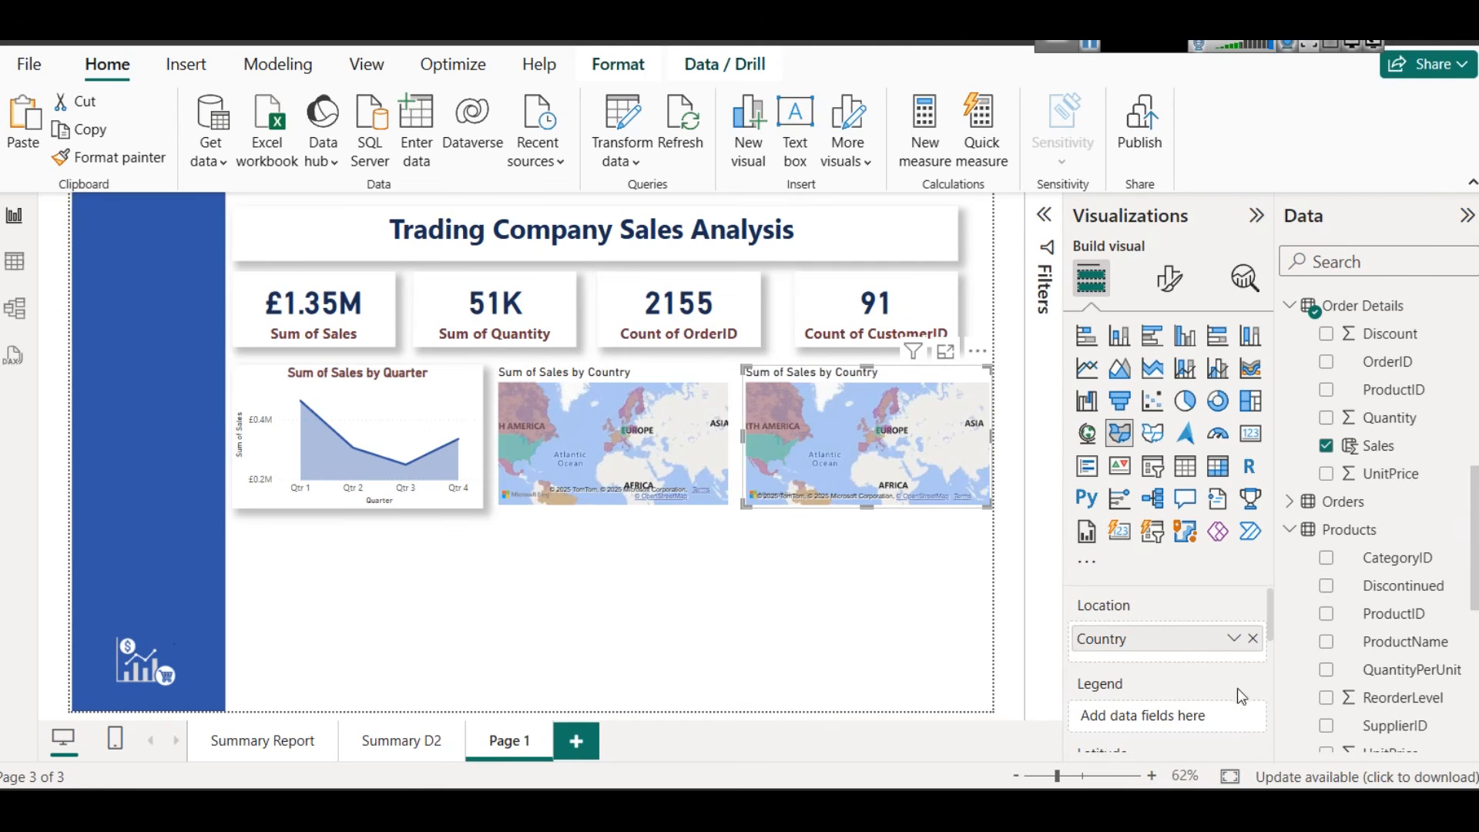
Convert the copied map into a funnel chart
scroll(1177, 658, down, 5)
scroll(1154, 614, up, 4)
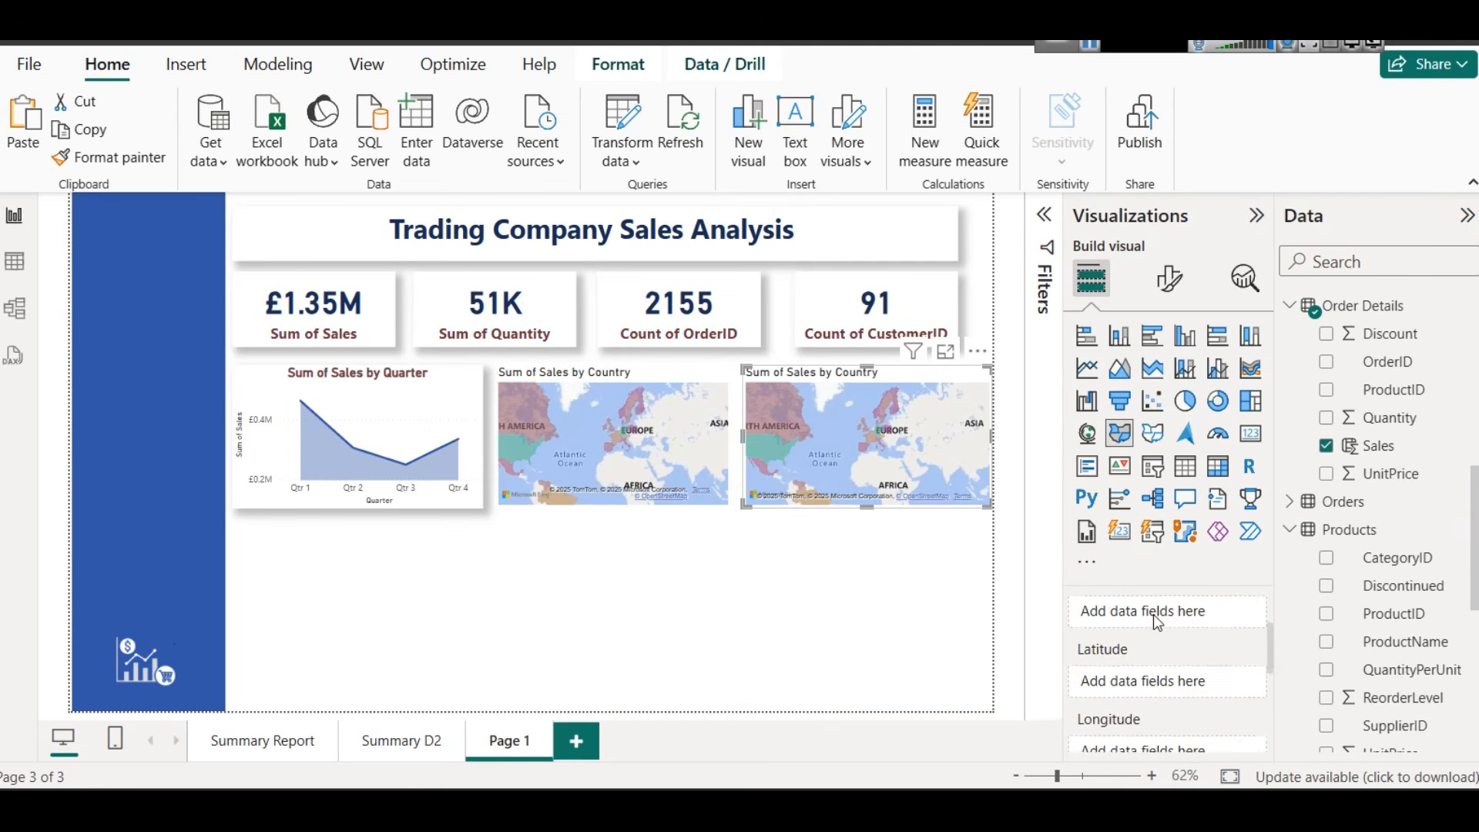
scroll(1154, 614, up, 2)
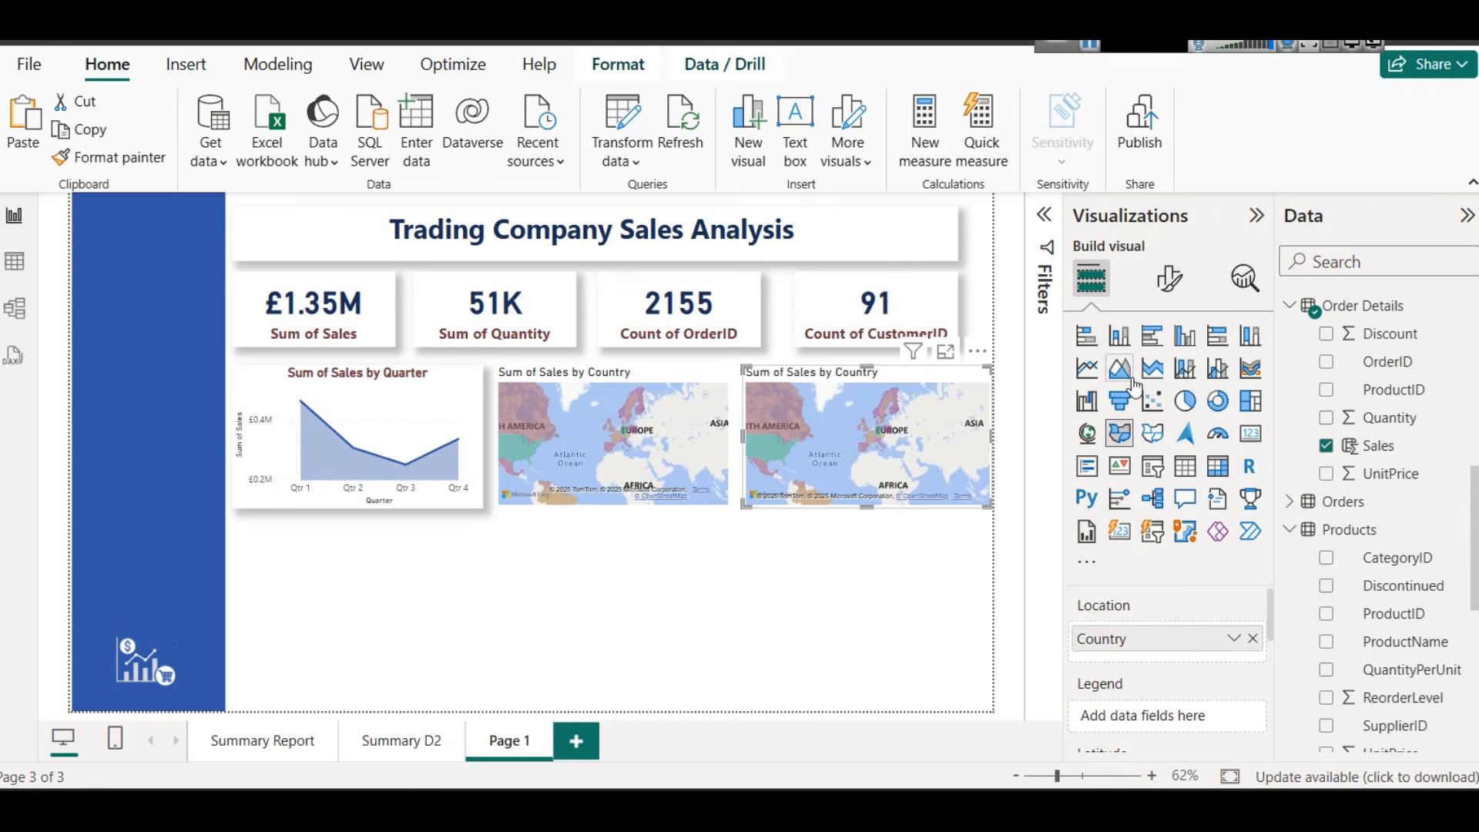
click(1126, 405)
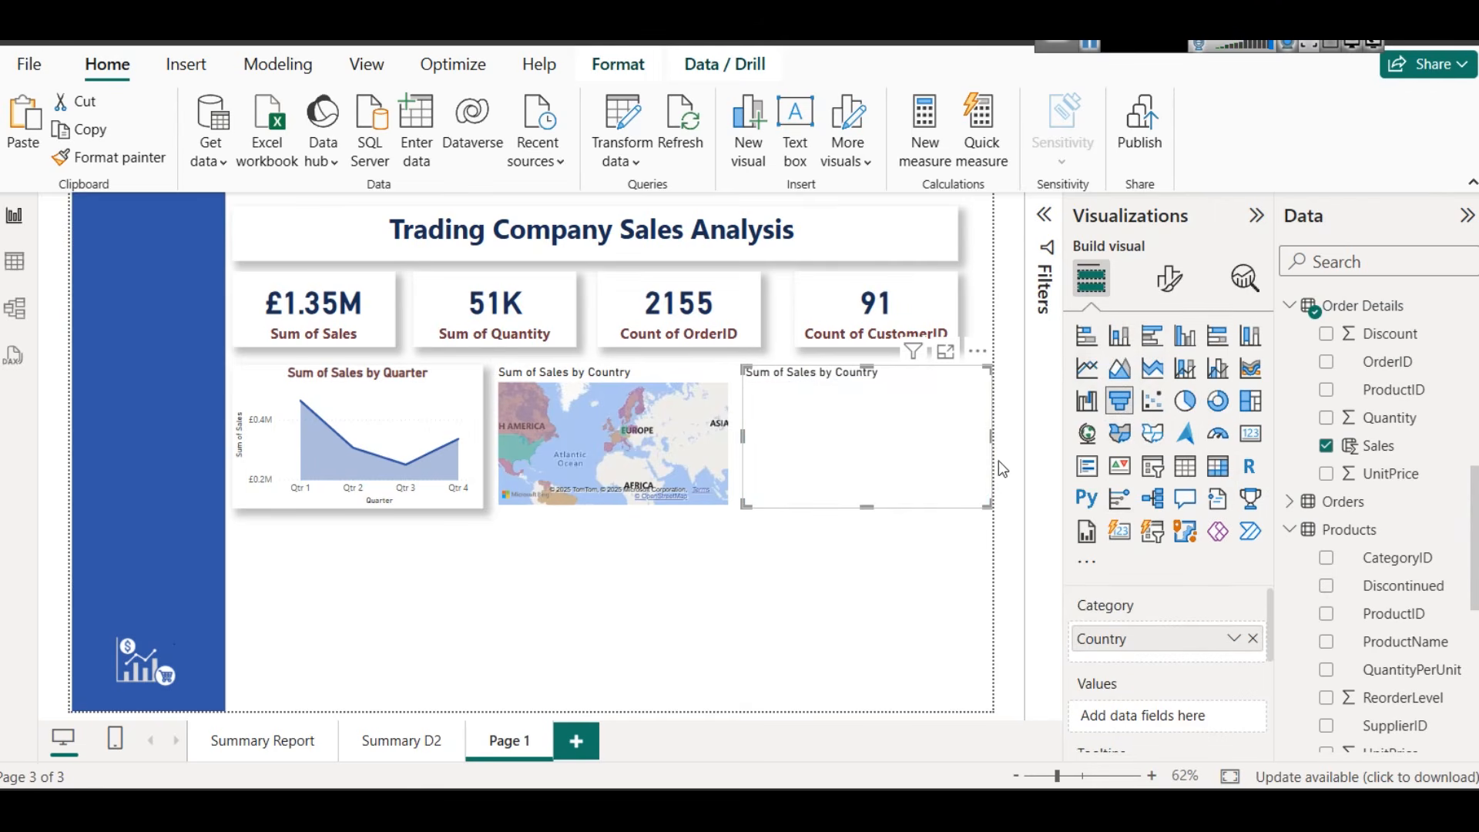
Add Sales from the Order Details table to the funnel chart's values
scroll(1214, 658, down, 3)
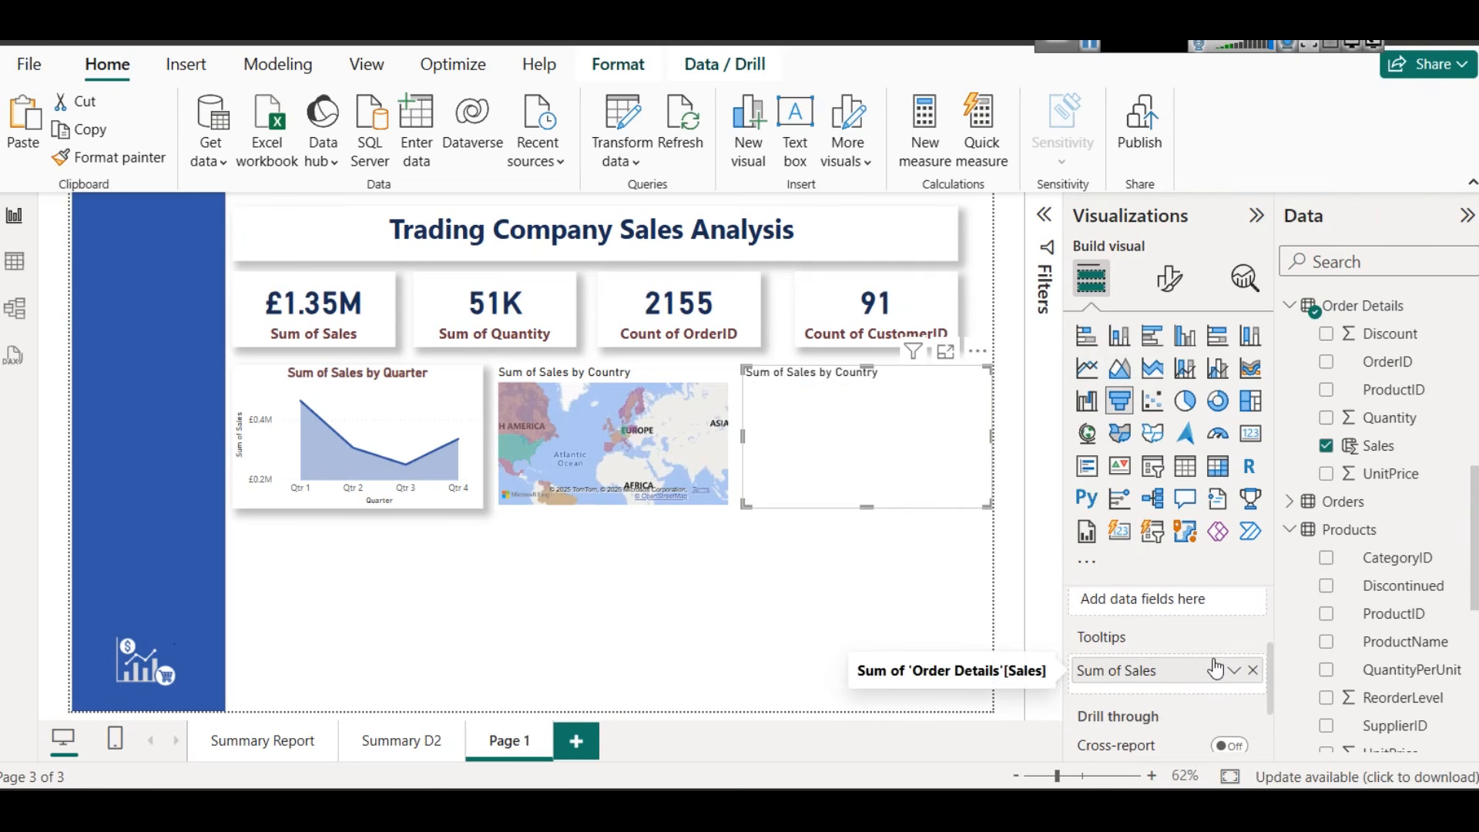
scroll(1215, 667, up, 3)
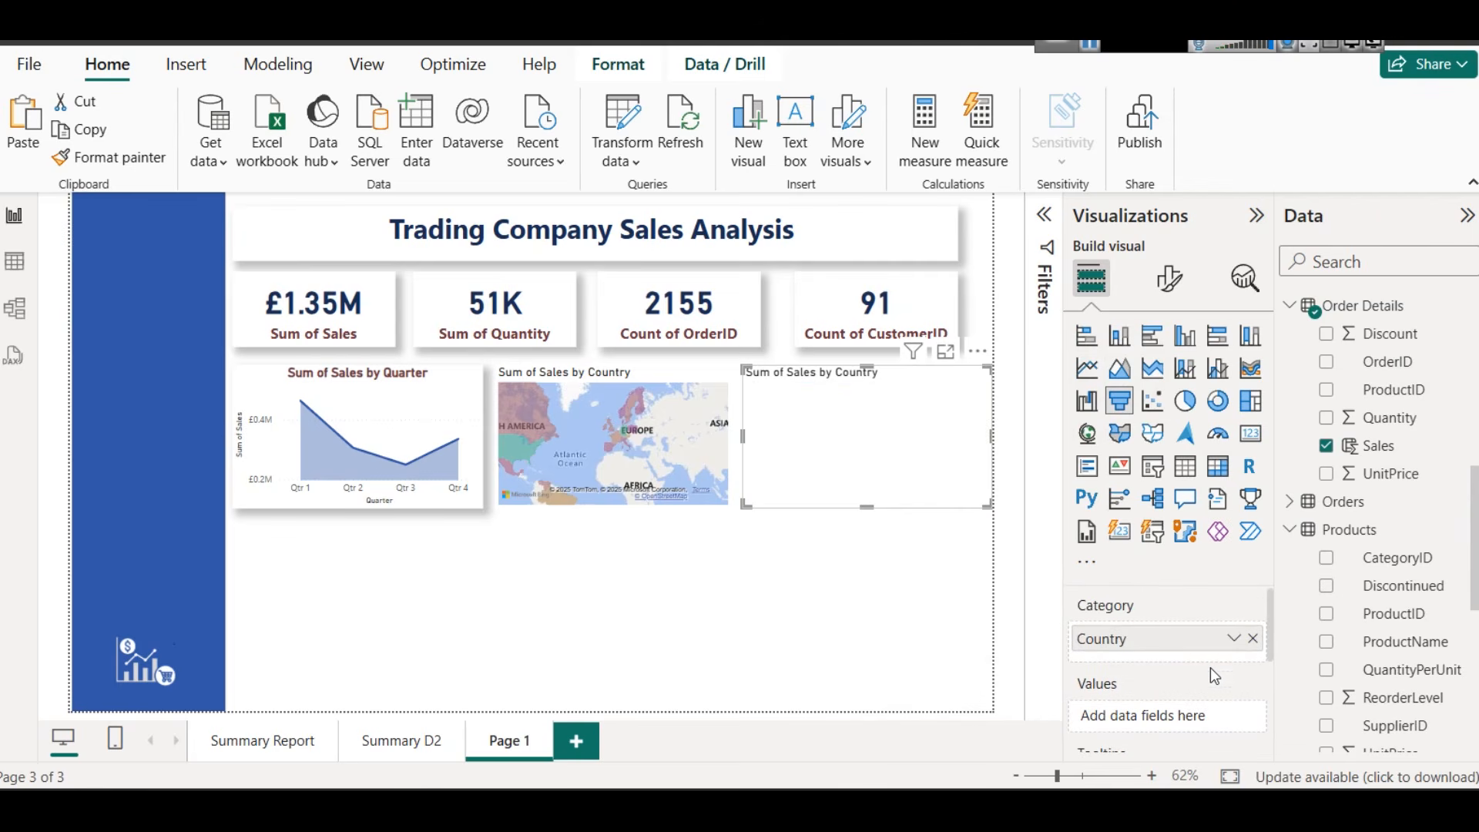
scroll(1190, 690, down, 3)
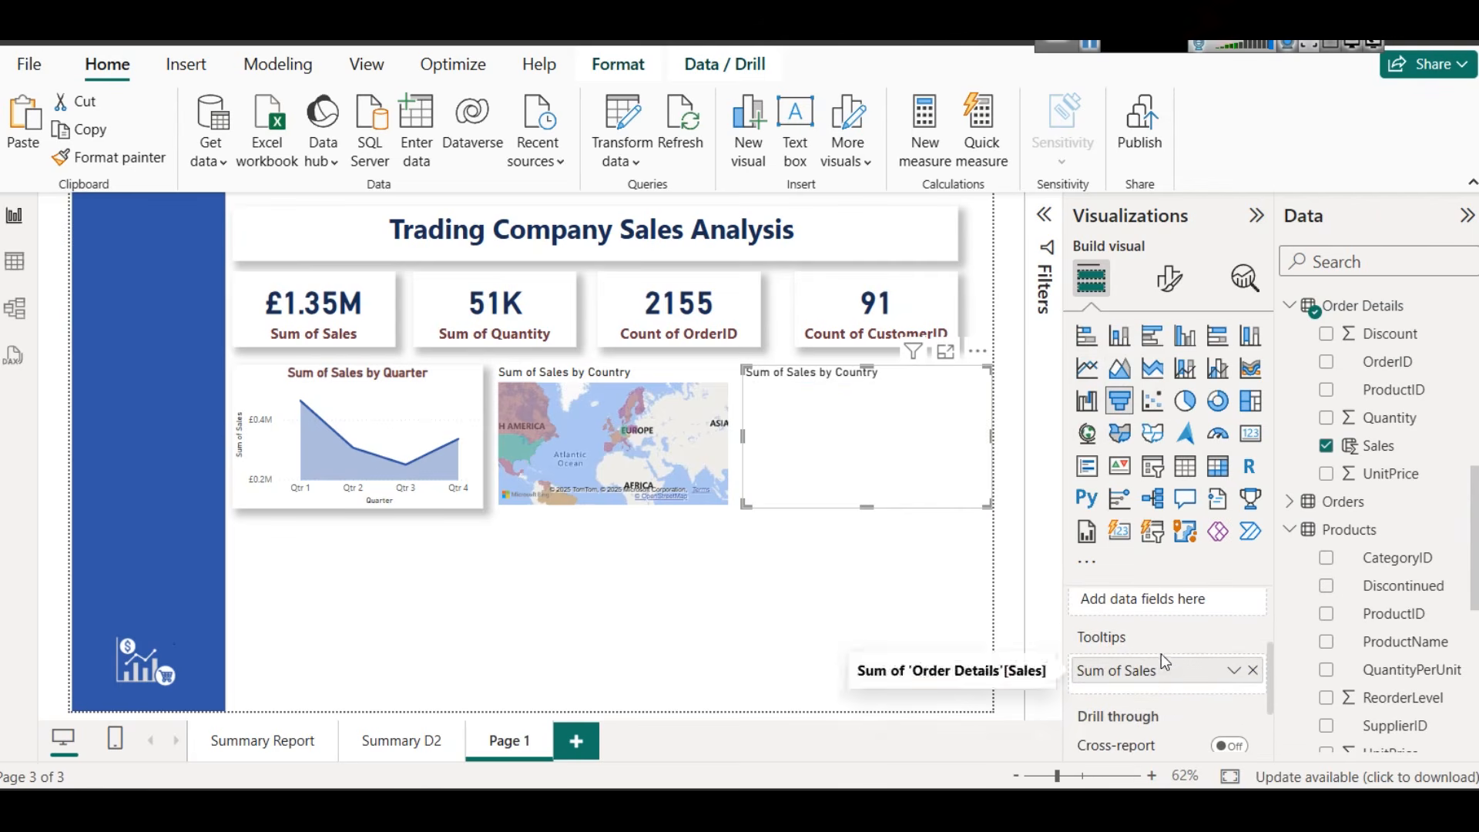
scroll(1164, 662, up, 3)
scroll(1162, 649, down, 3)
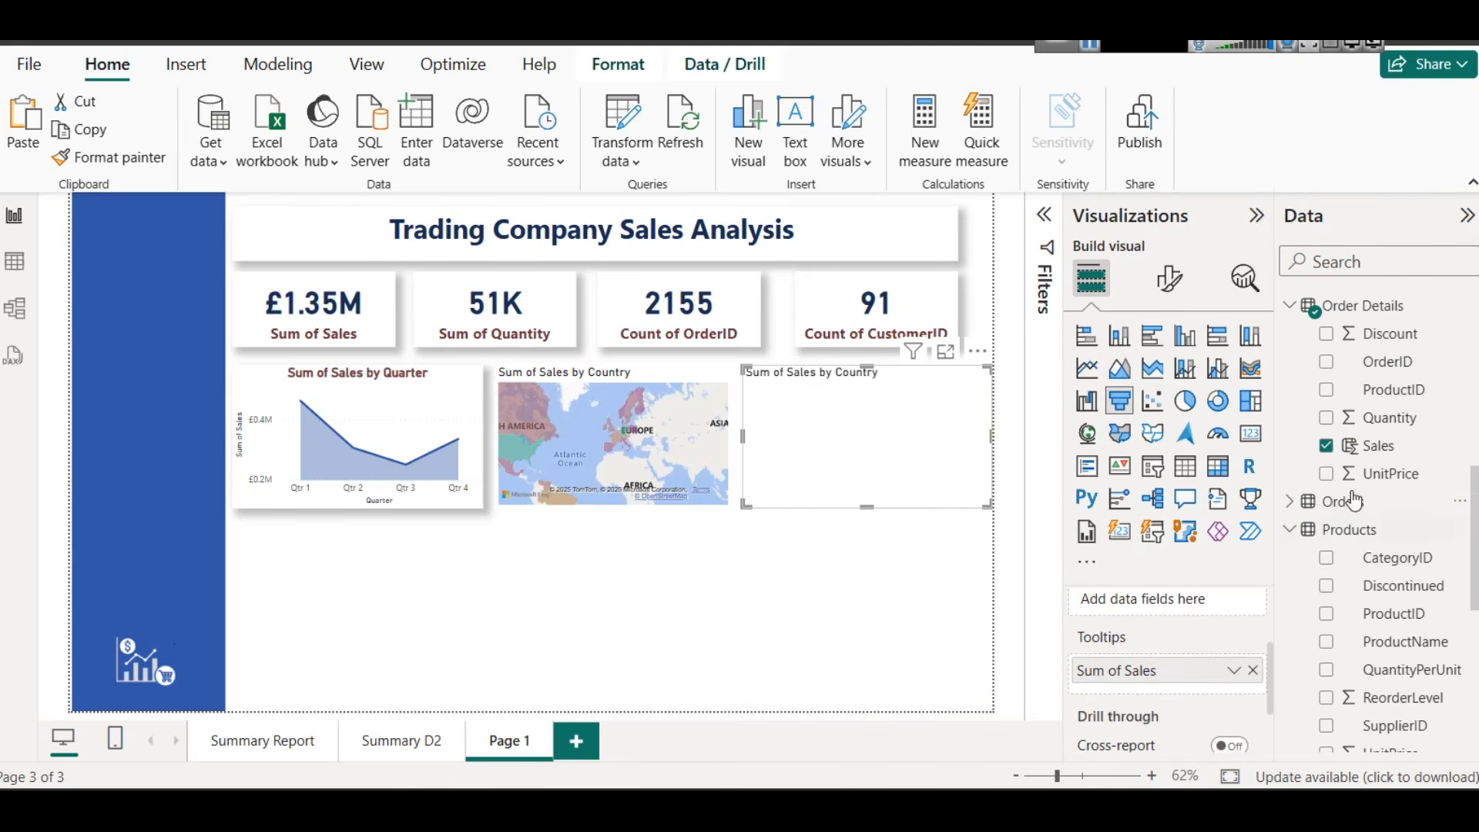
drag(1376, 451, 1153, 604)
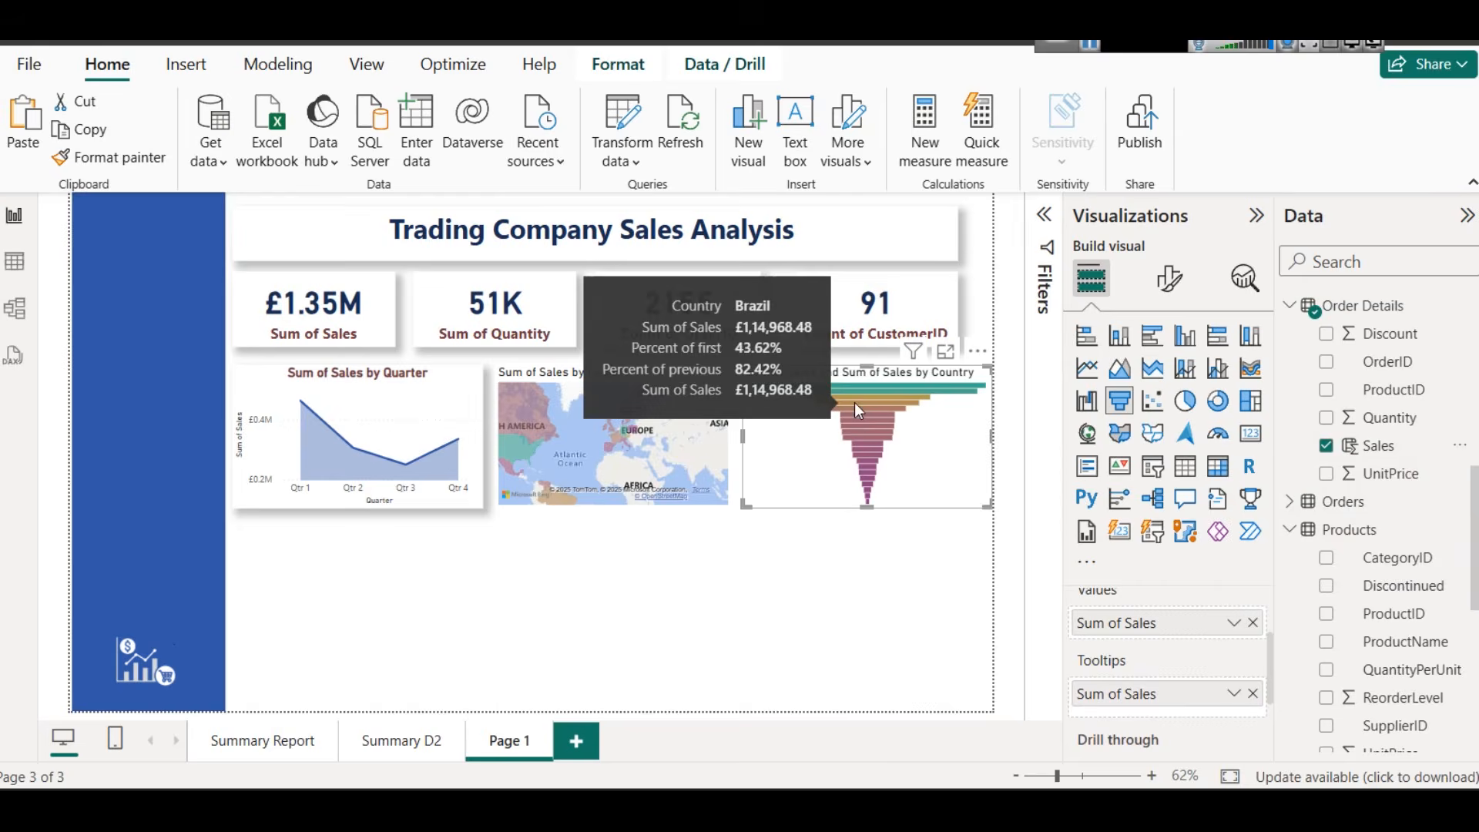
mouse_move(873, 440)
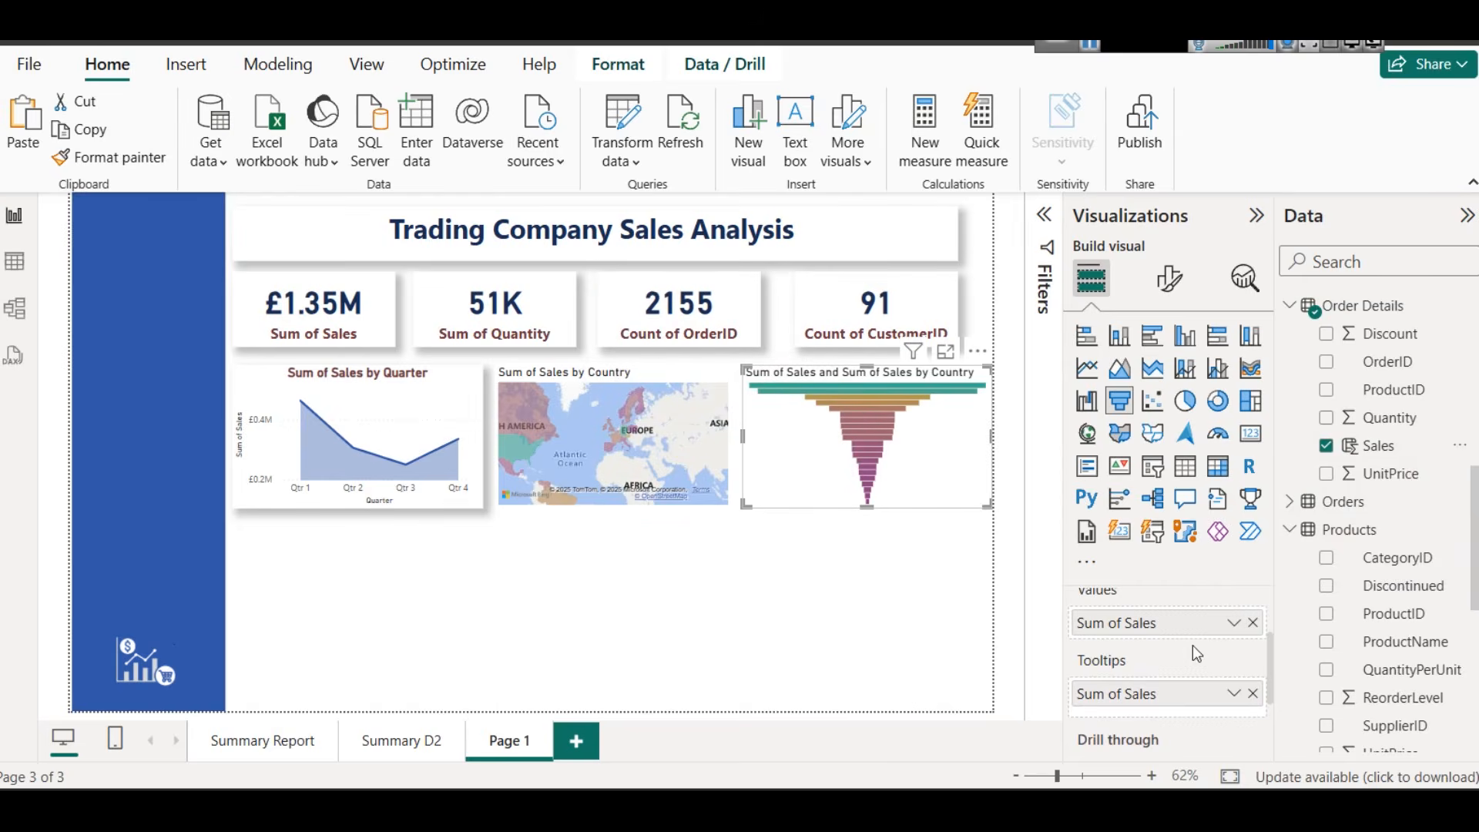
Replace Country with ContactName from the Customers table as the funnel chart's category
scroll(1193, 653, up, 2)
click(1252, 638)
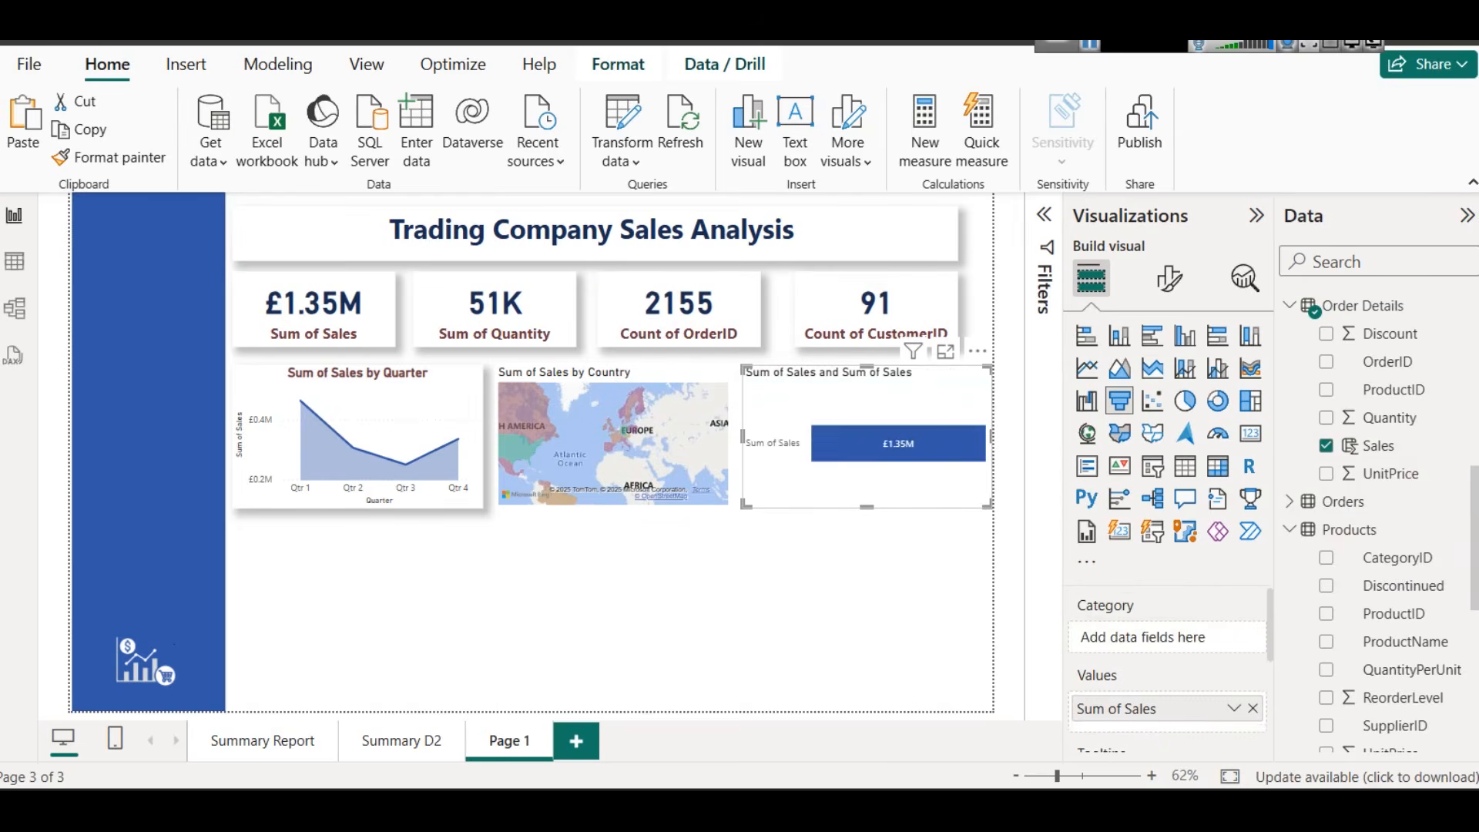
scroll(1379, 518, down, 2)
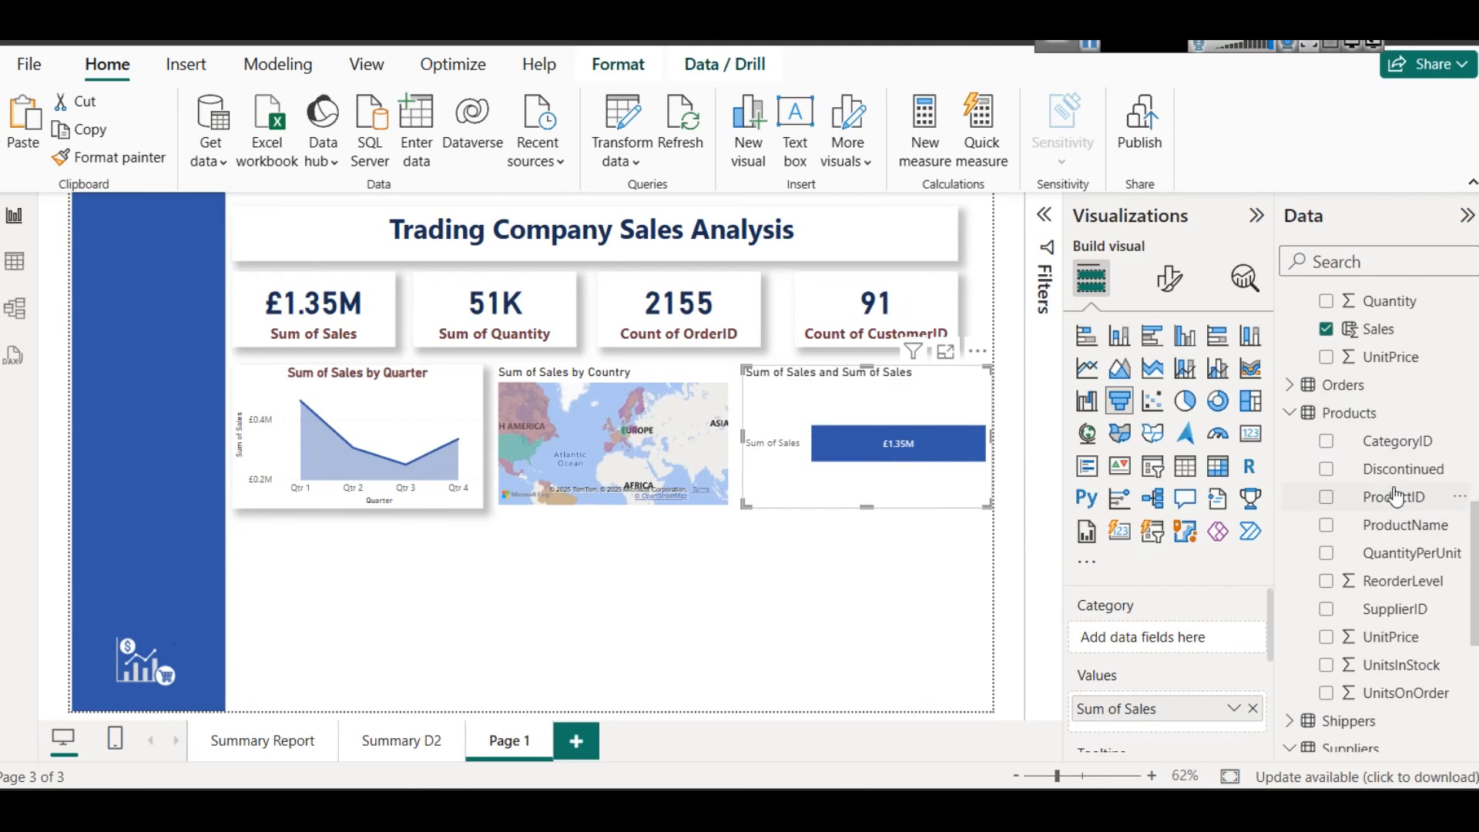
scroll(1397, 497, up, 4)
scroll(1397, 497, up, 5)
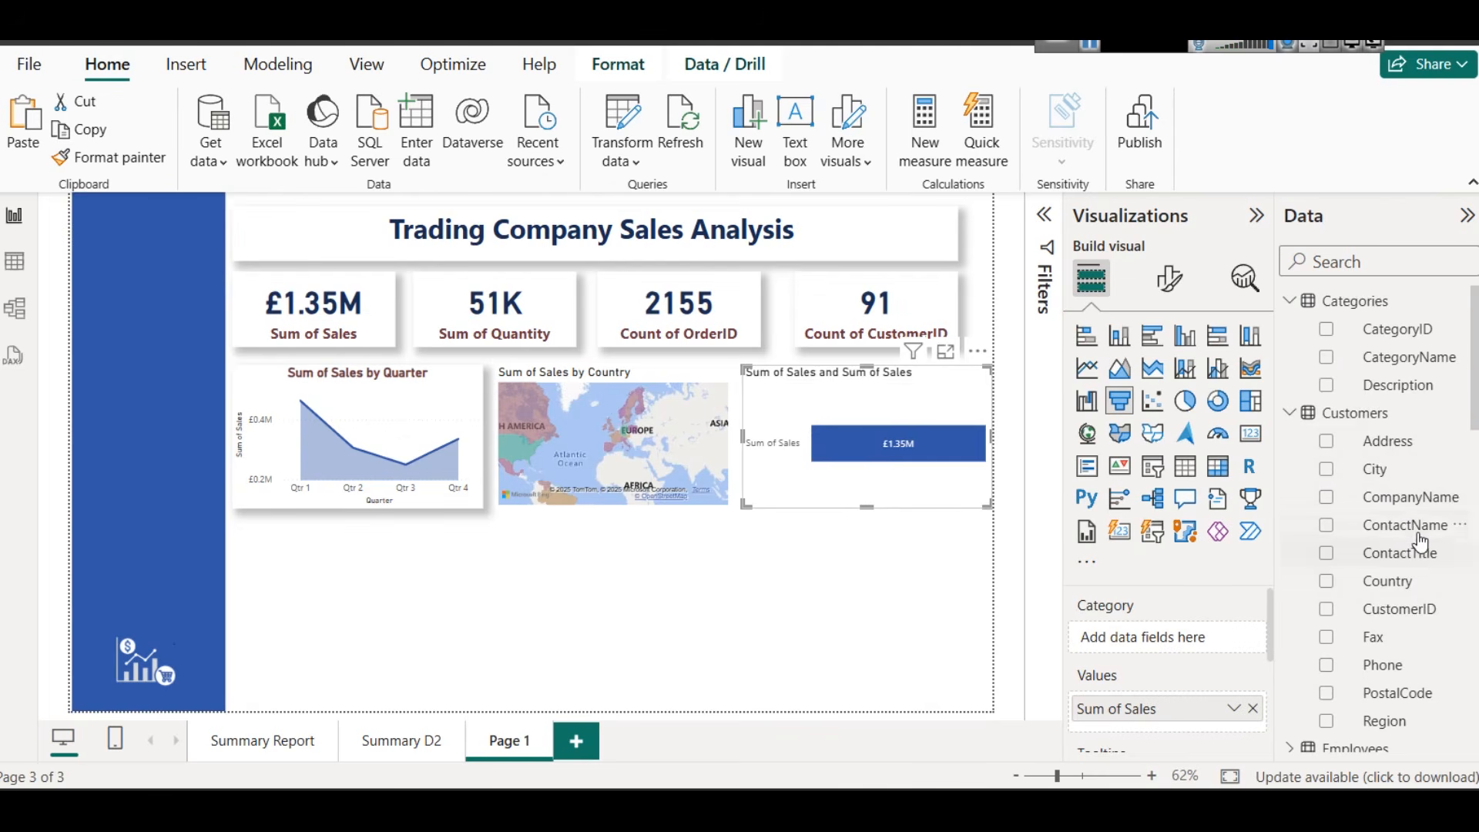
drag(1416, 526, 1159, 638)
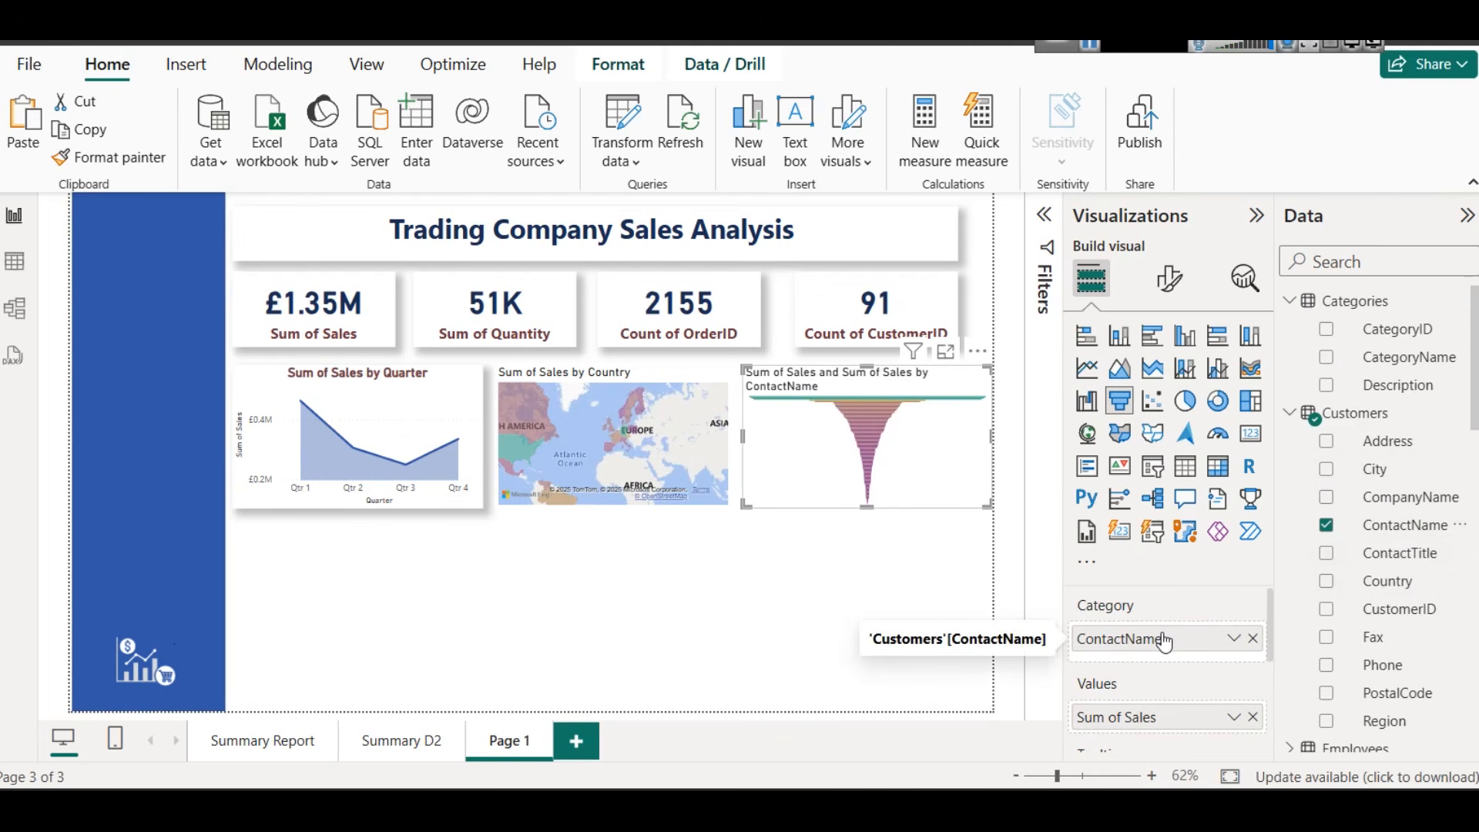
Set the funnel chart's ContactName filter type to Top N, showing the top 10 items
click(1044, 217)
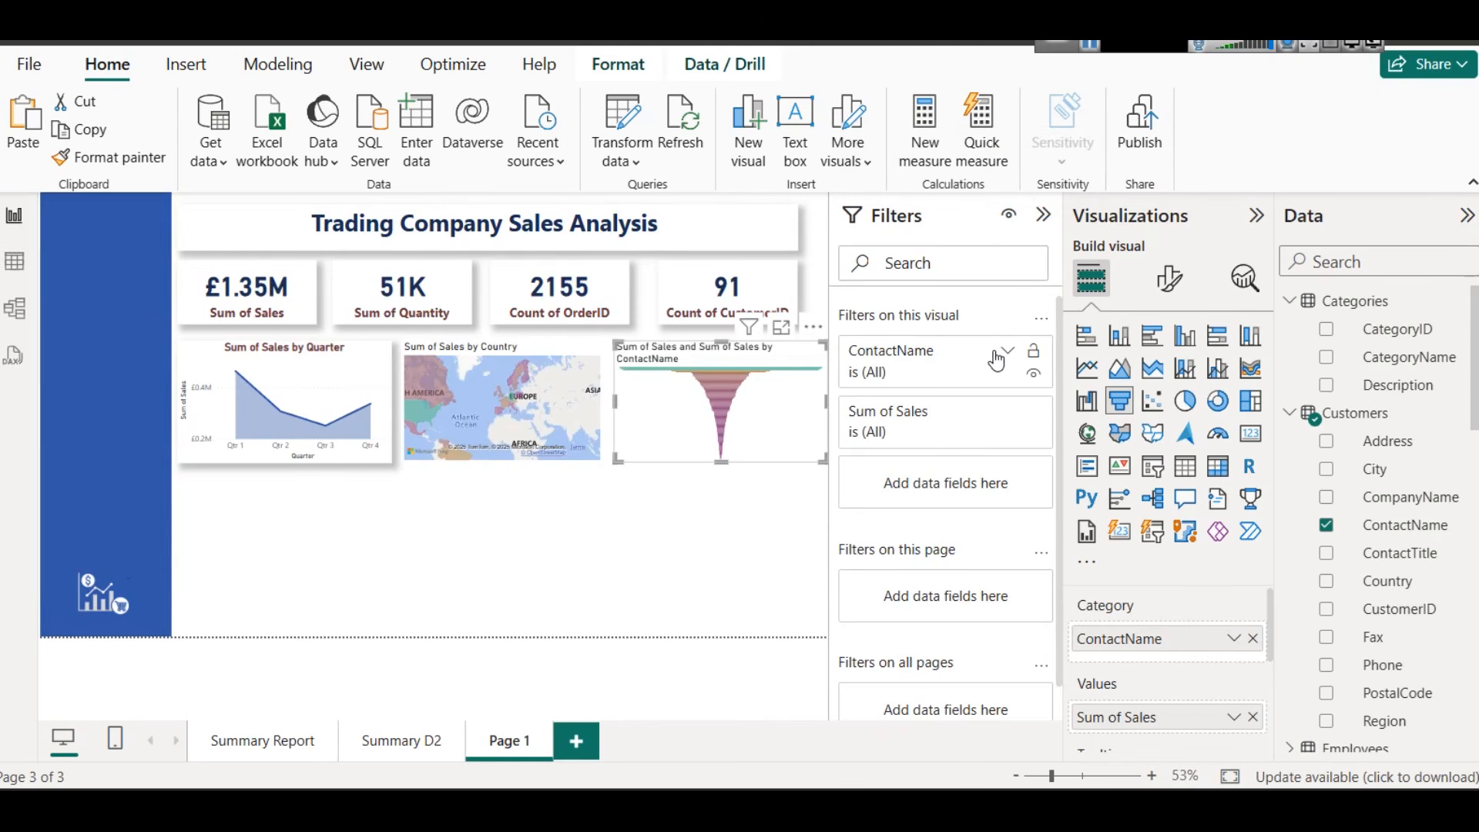
click(1007, 355)
click(940, 449)
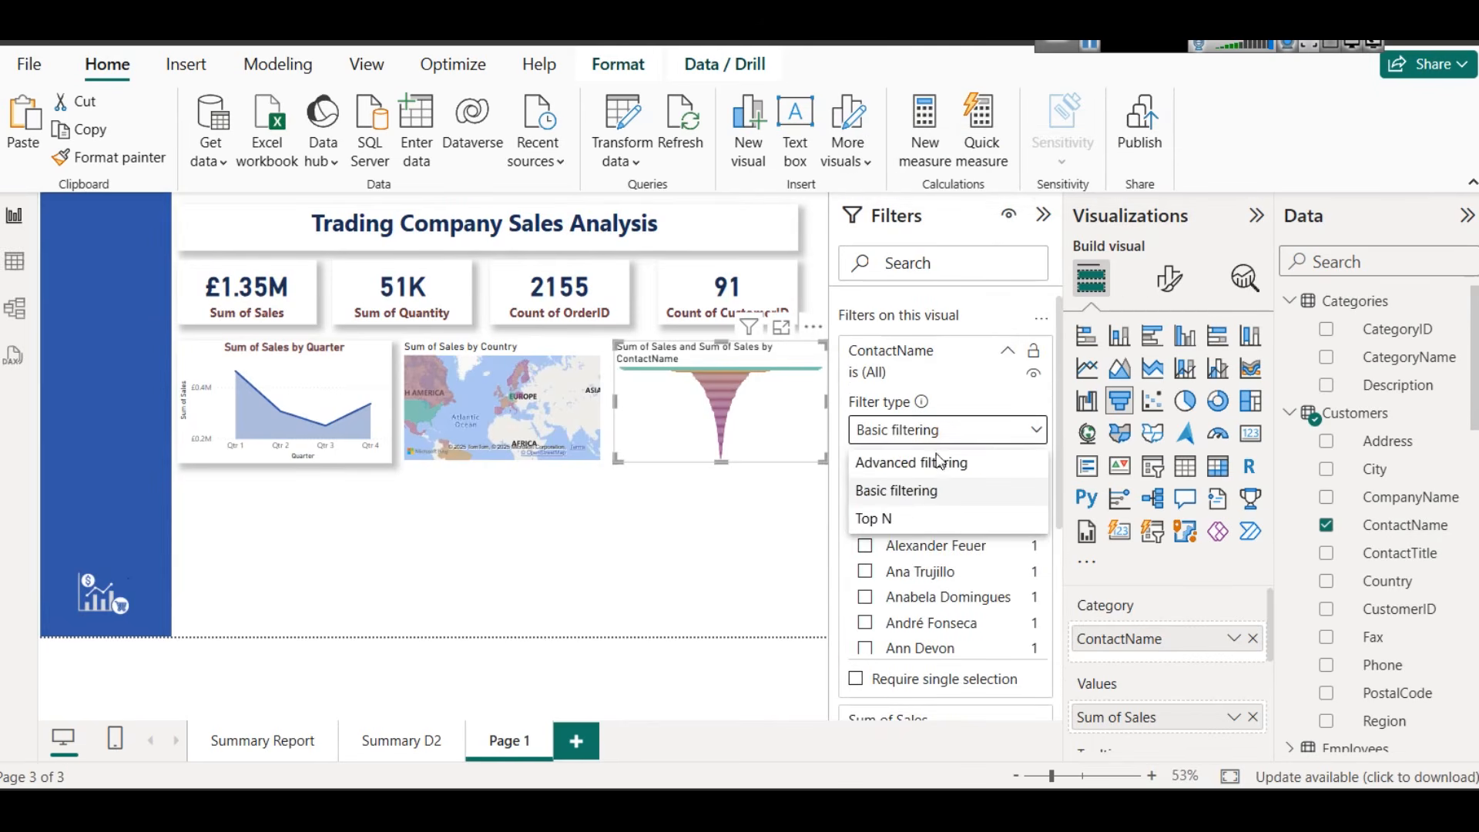
click(922, 522)
click(1007, 499)
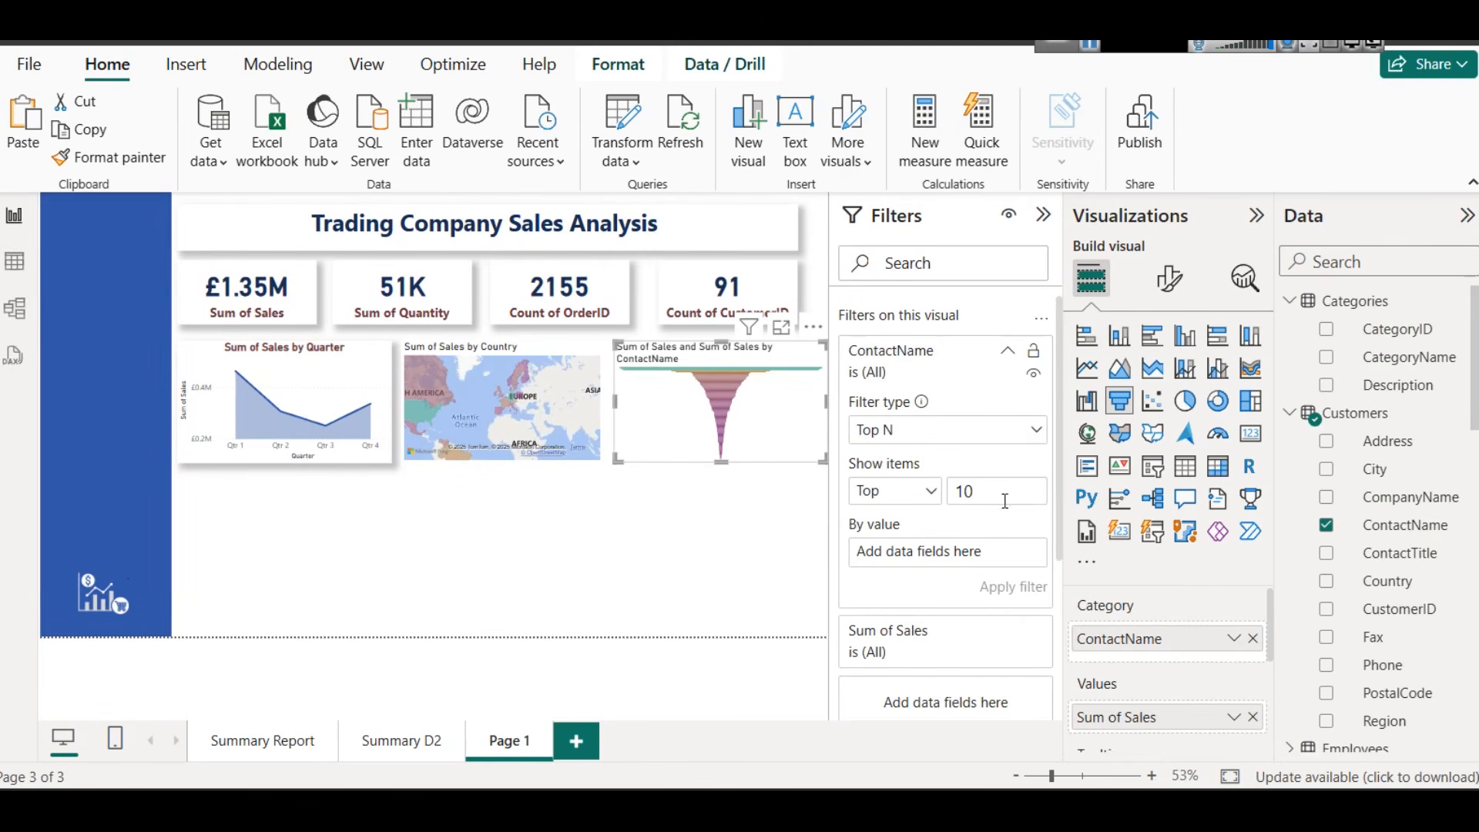
Use Sales from Order Details as the Top N filter's value, apply the filter and collapse the filter options
scroll(1443, 641, down, 3)
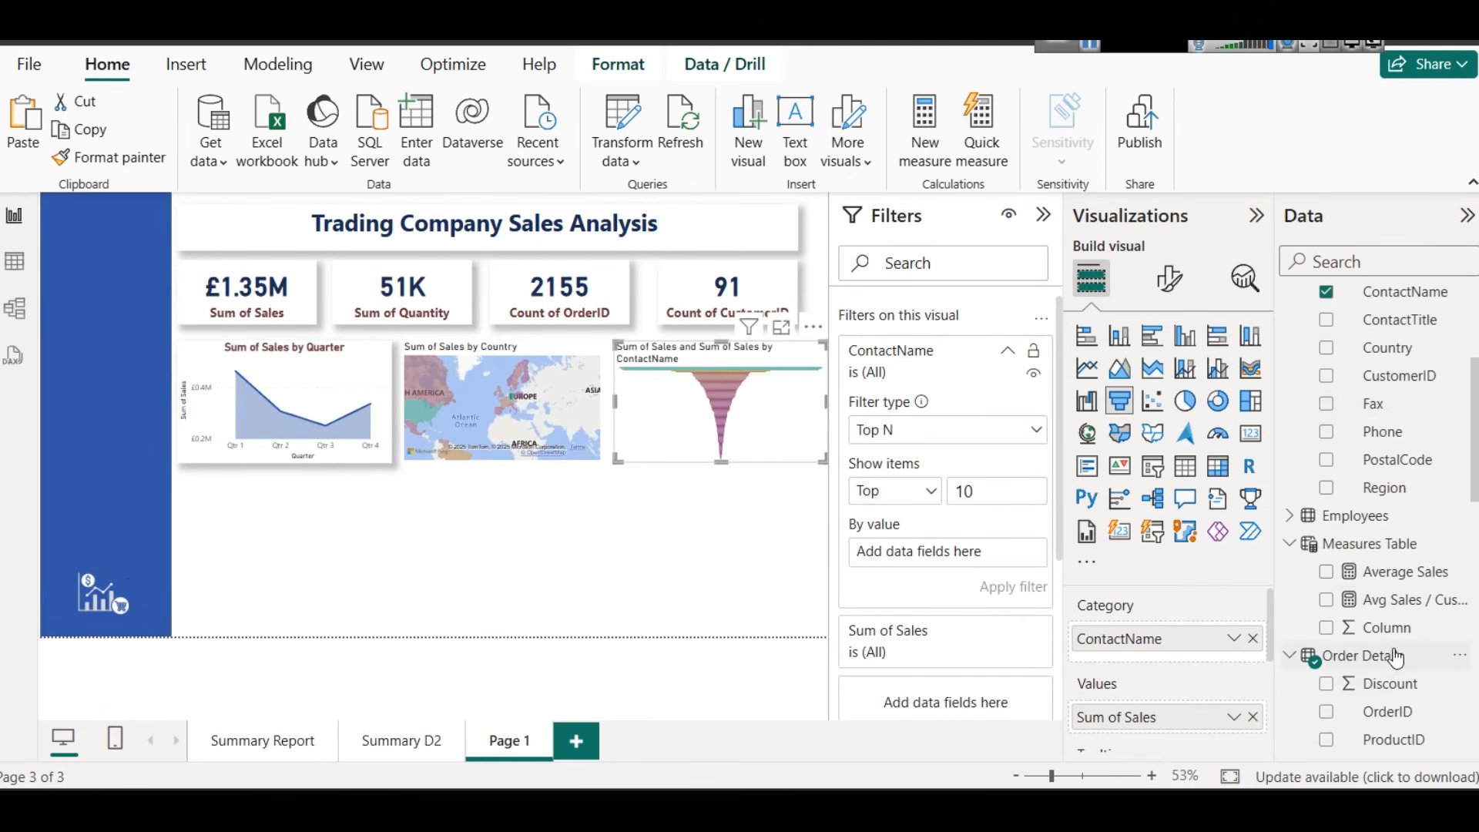
scroll(1397, 656, down, 3)
drag(1379, 562, 898, 551)
drag(1383, 562, 954, 566)
click(1016, 588)
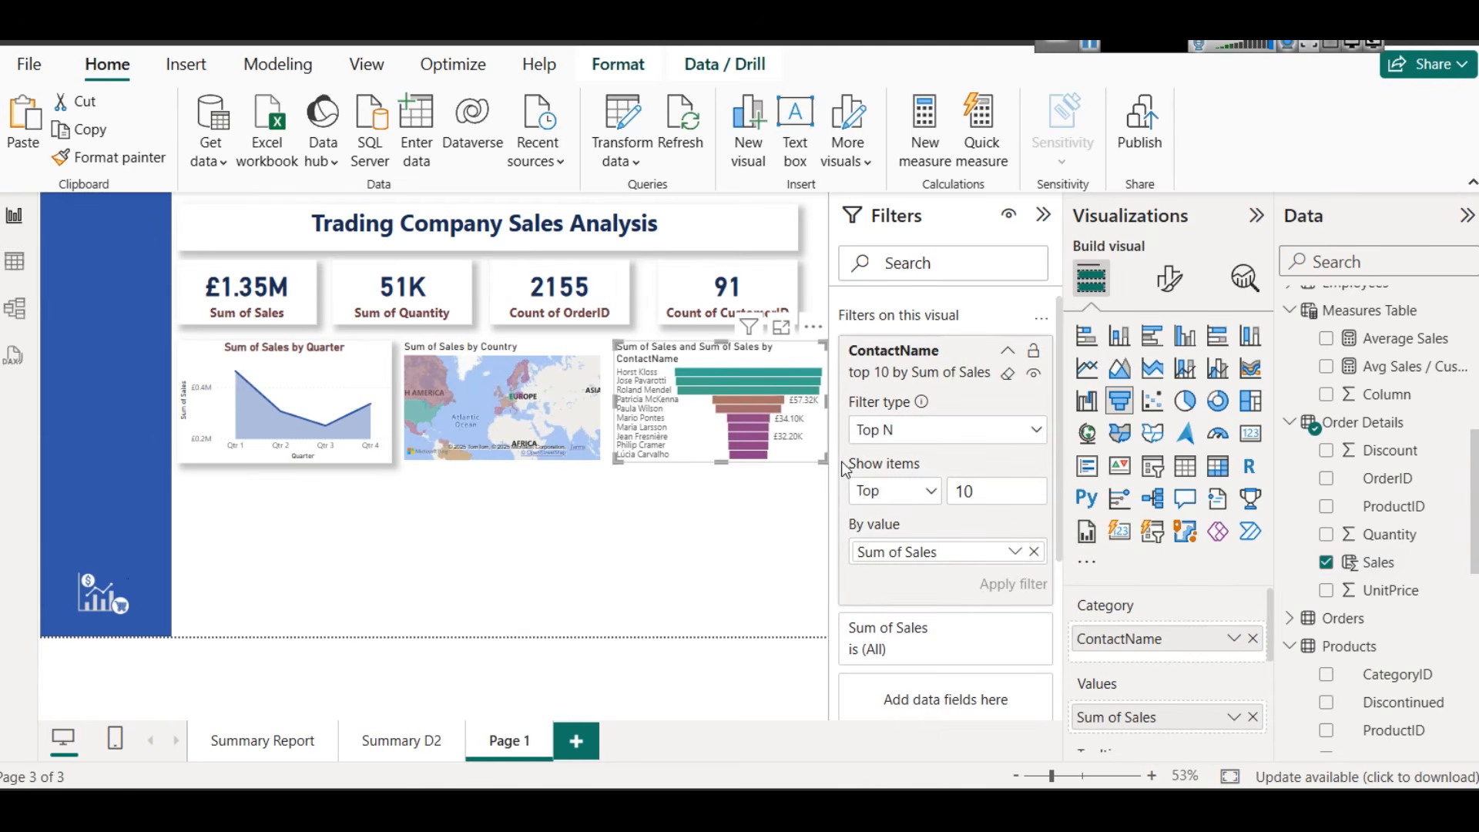
click(1044, 217)
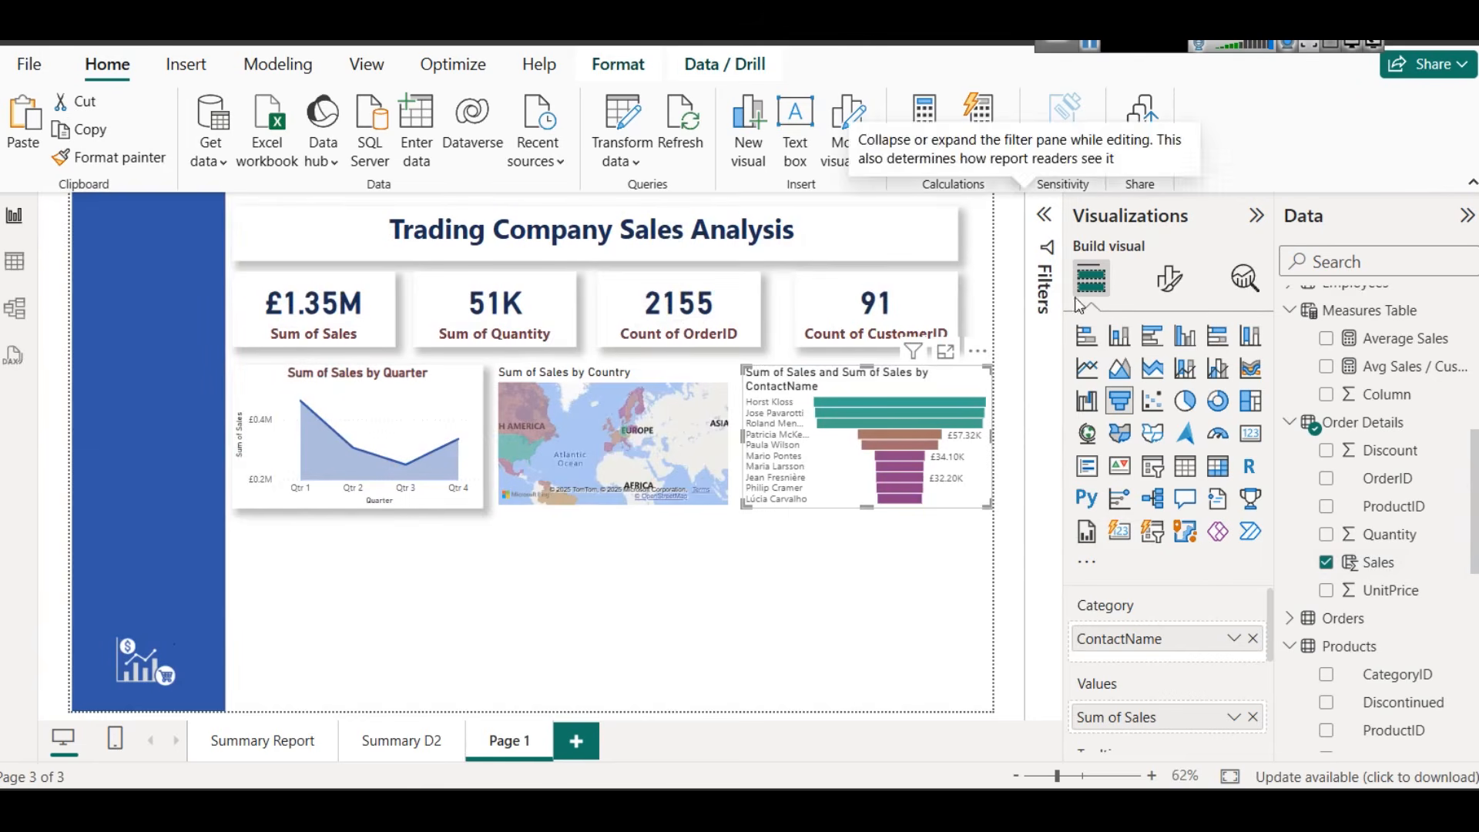
click(885, 579)
click(885, 377)
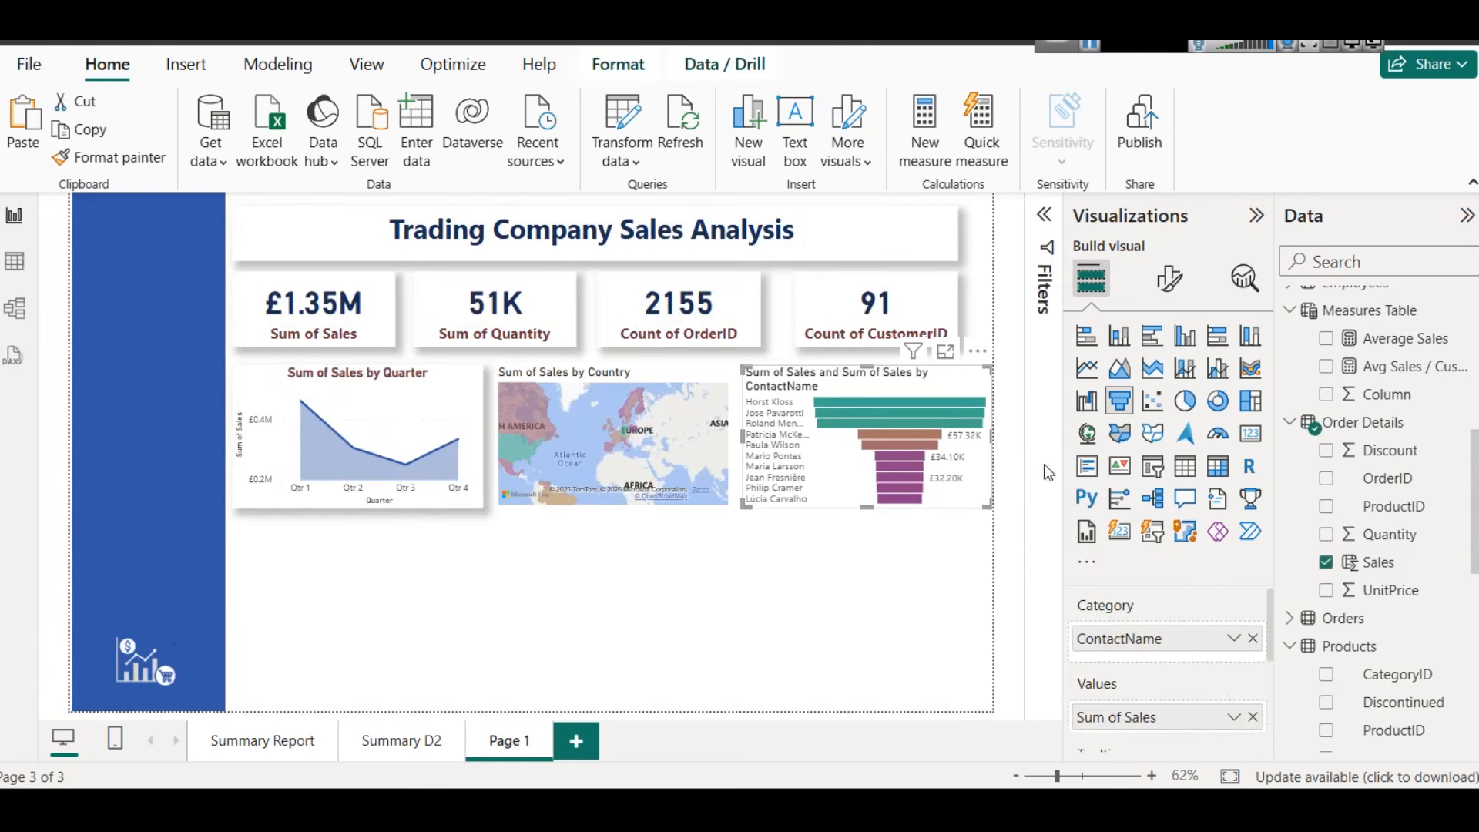
Narrow the top-10 customer funnel chart so its right edge lines up with the title and KPI cards
drag(994, 435, 957, 433)
click(889, 605)
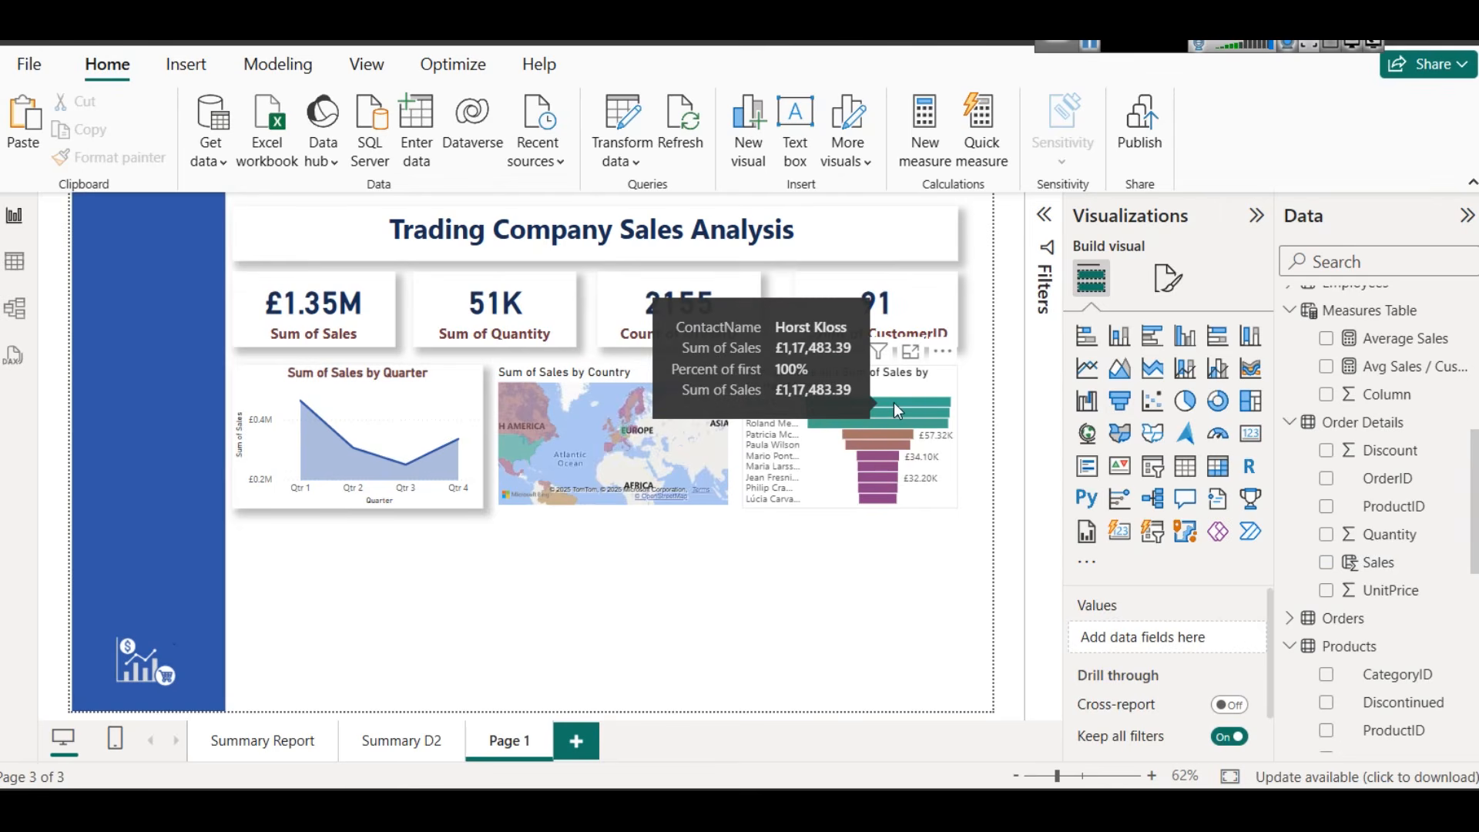
On the Summary D2 page, change the center color of the Sales by Country map's fill gradient to brown
click(397, 742)
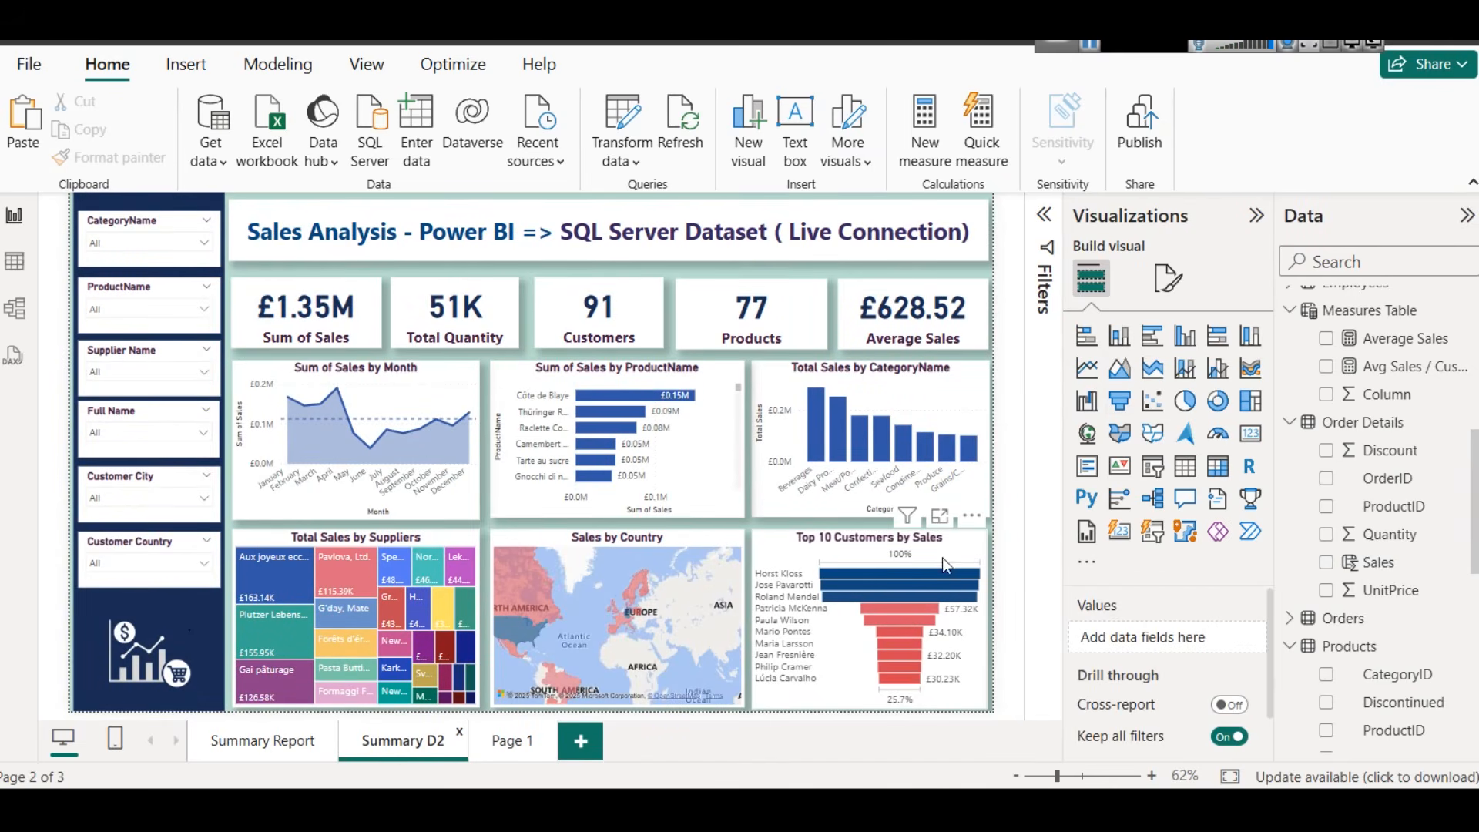
click(942, 543)
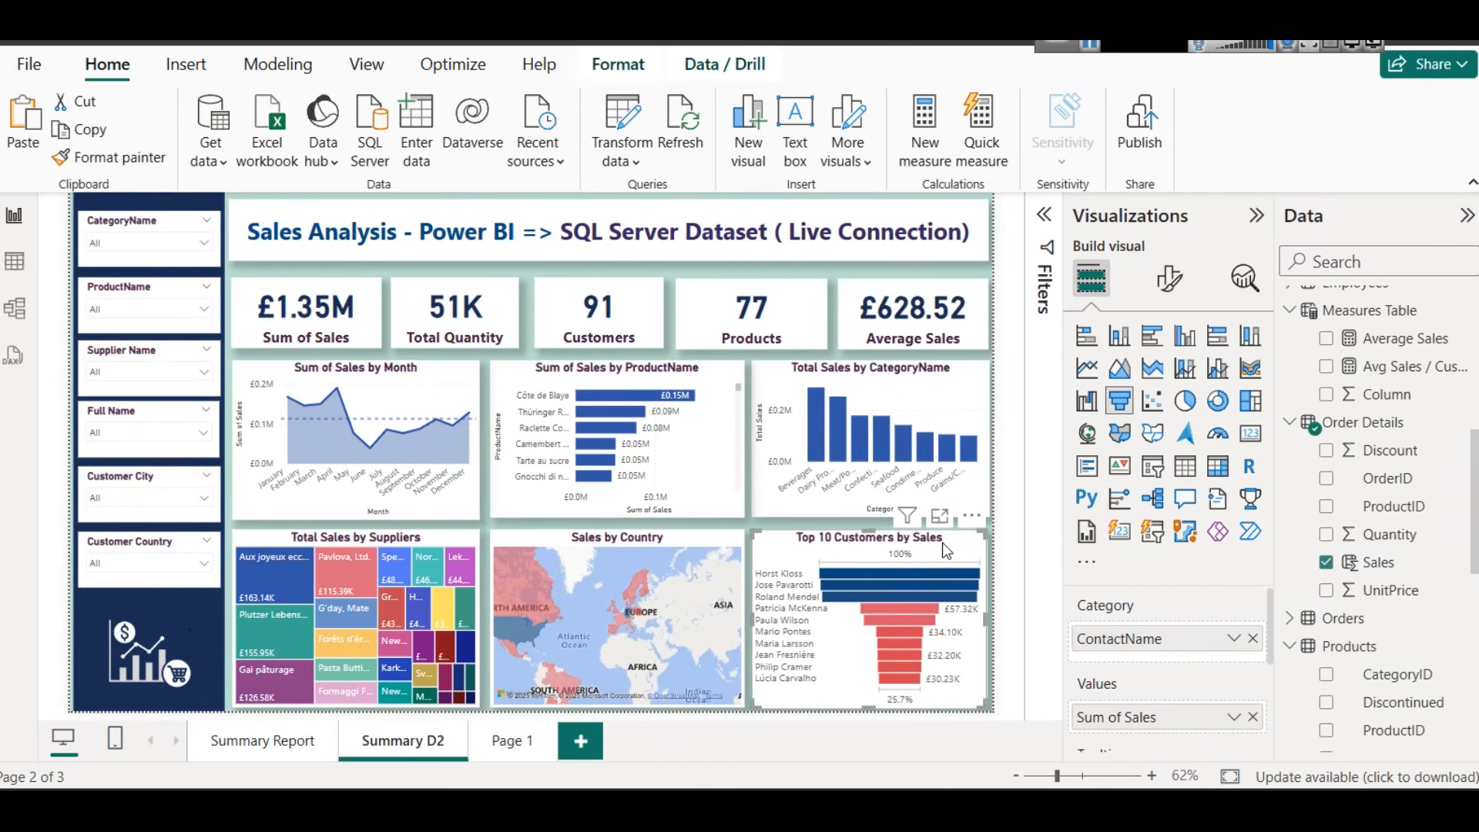
click(1164, 285)
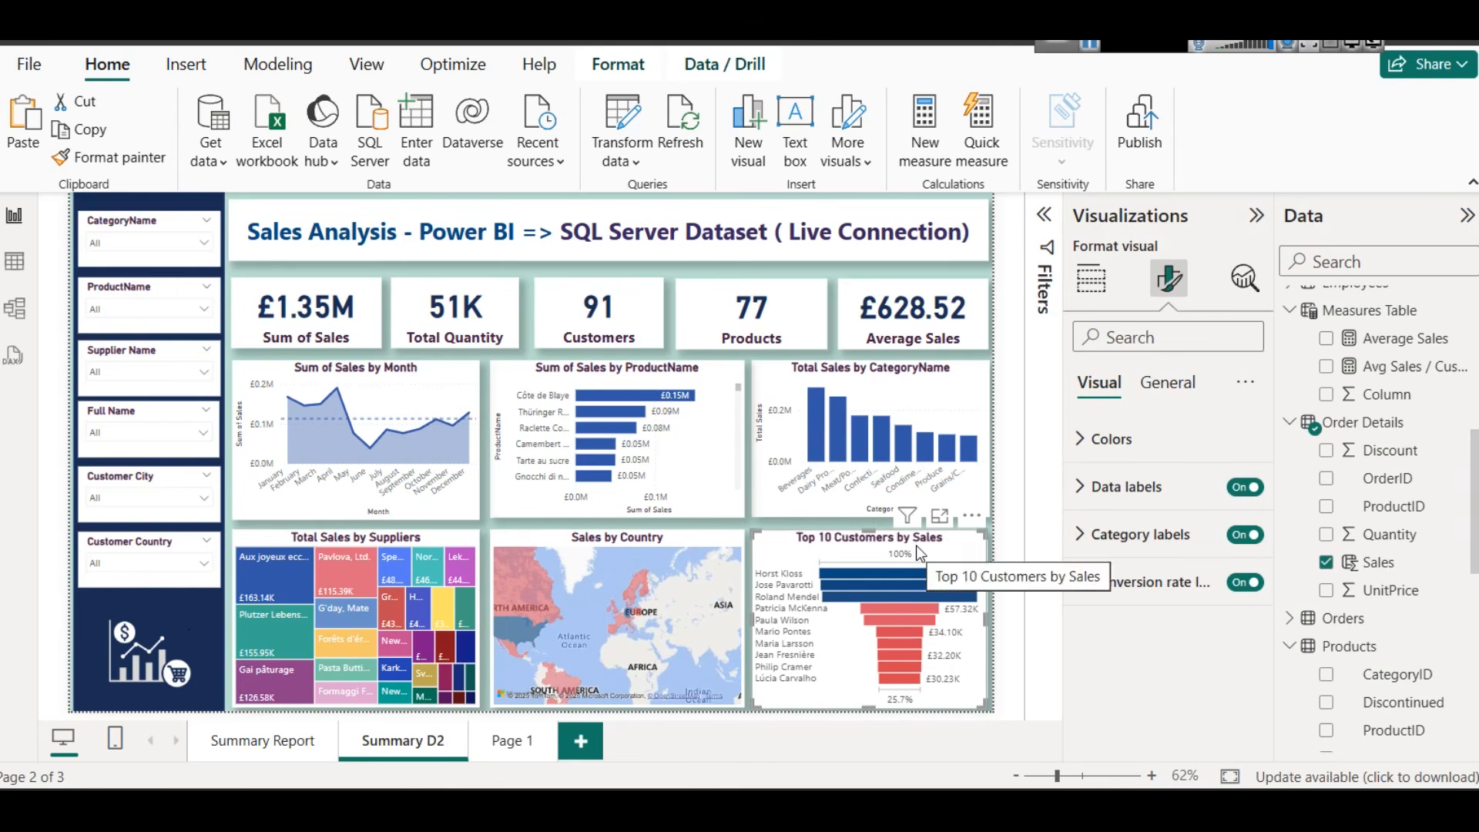
click(656, 542)
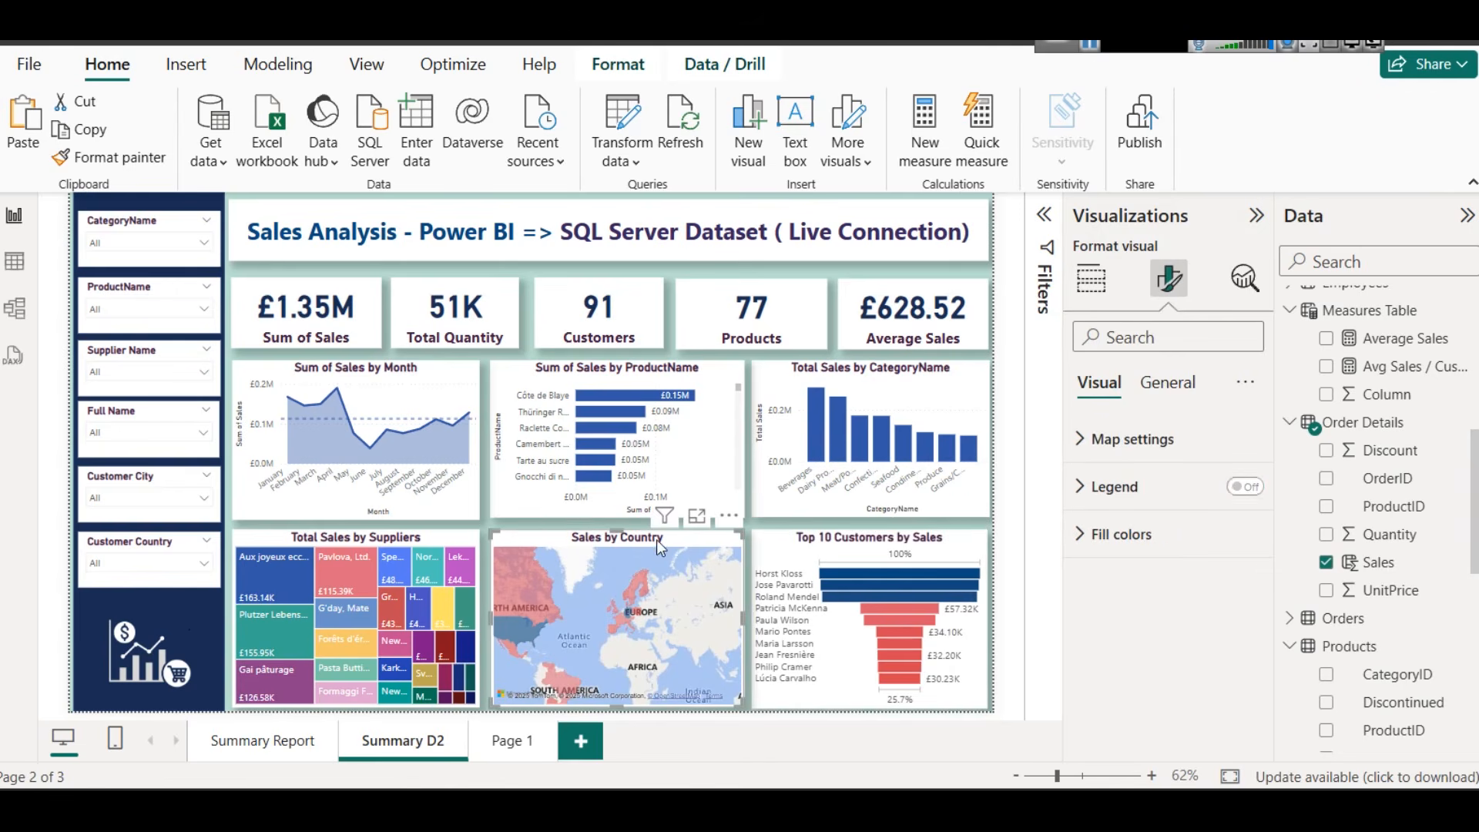
click(1129, 533)
click(1100, 650)
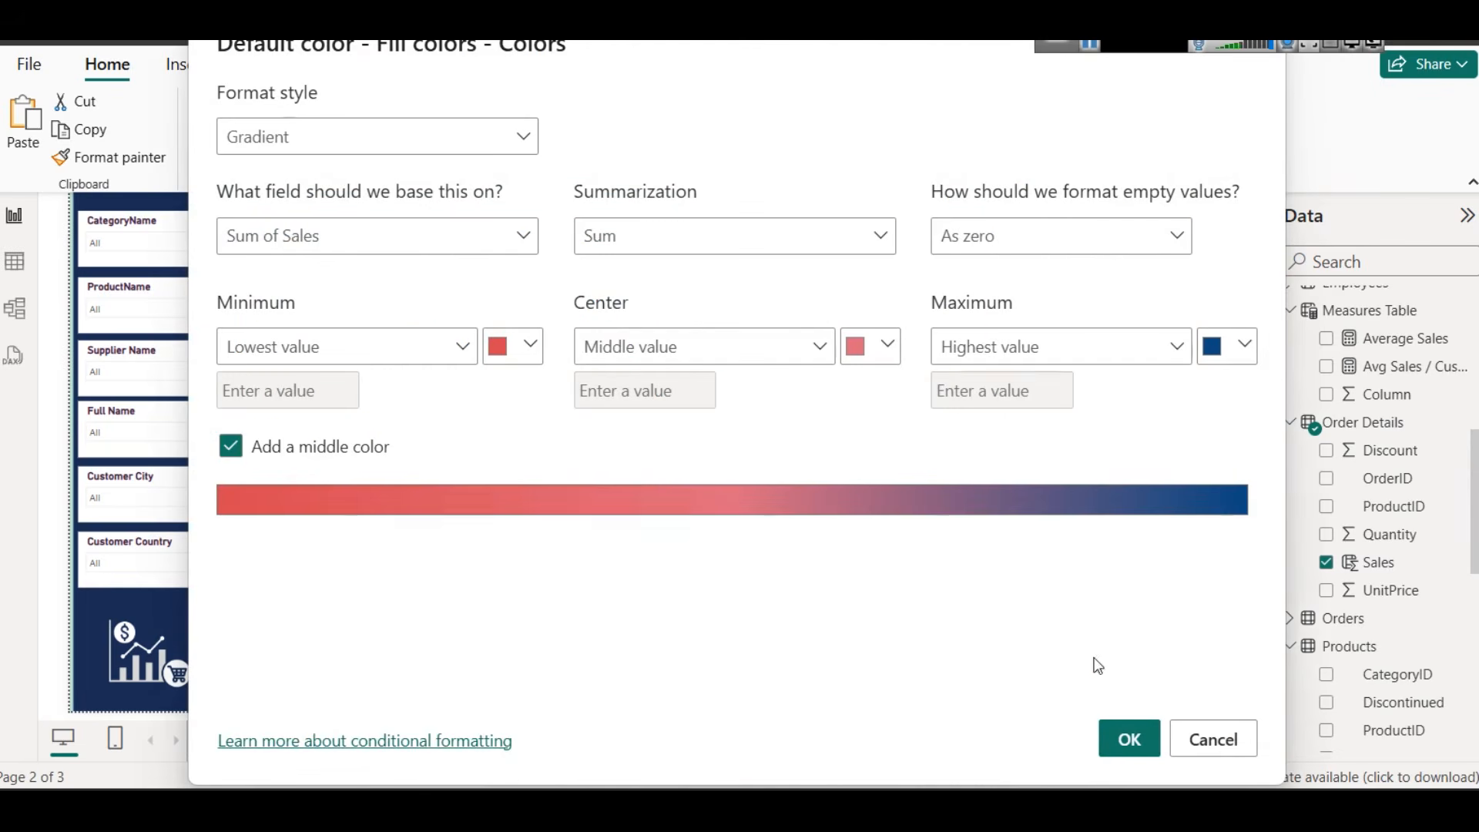
click(888, 345)
click(1092, 573)
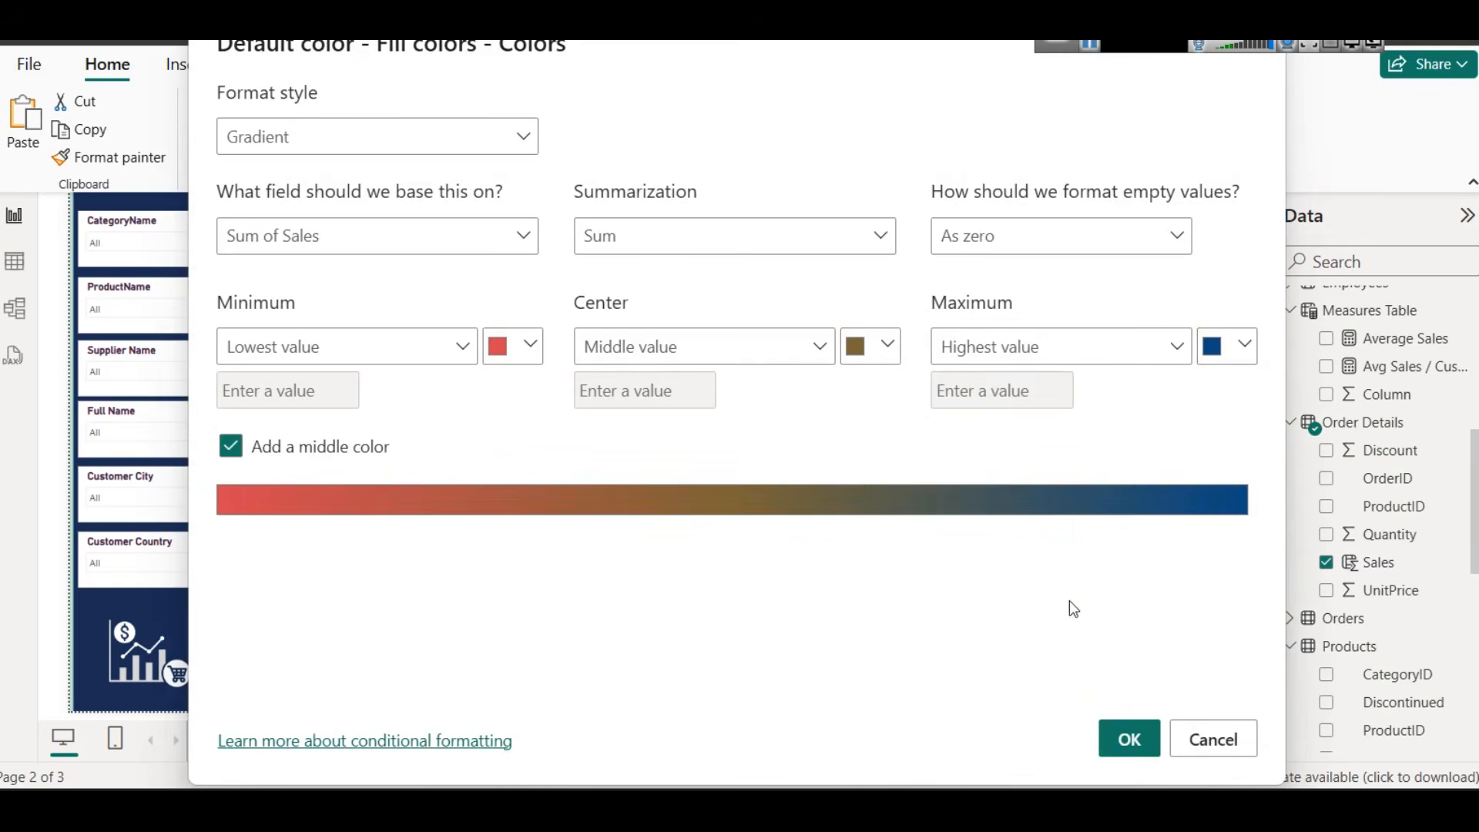
click(1129, 738)
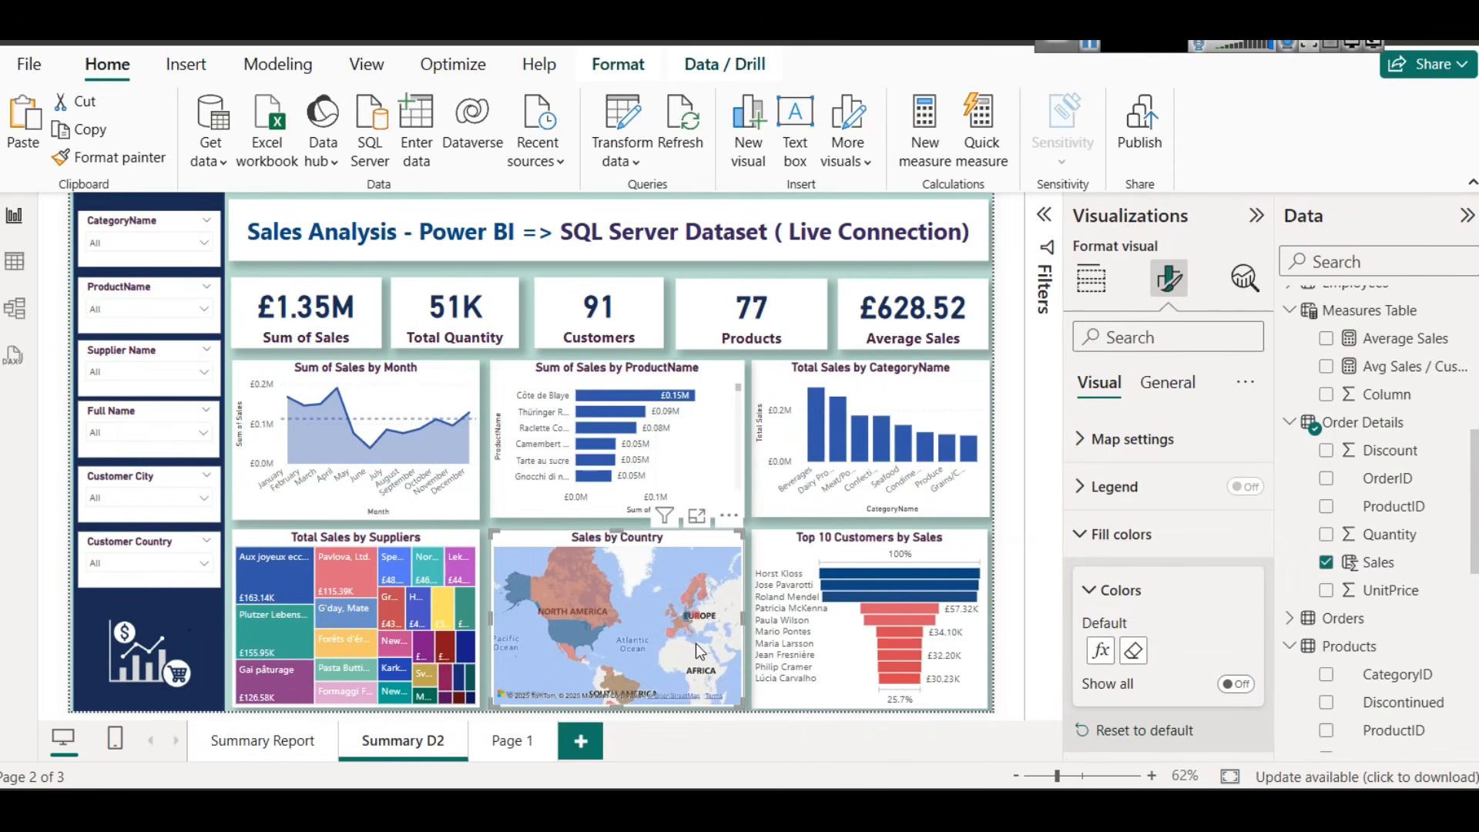
Copy the Sales by Country map's formatting onto the Top 10 Customers by Sales funnel with Format Painter
click(90, 158)
click(917, 535)
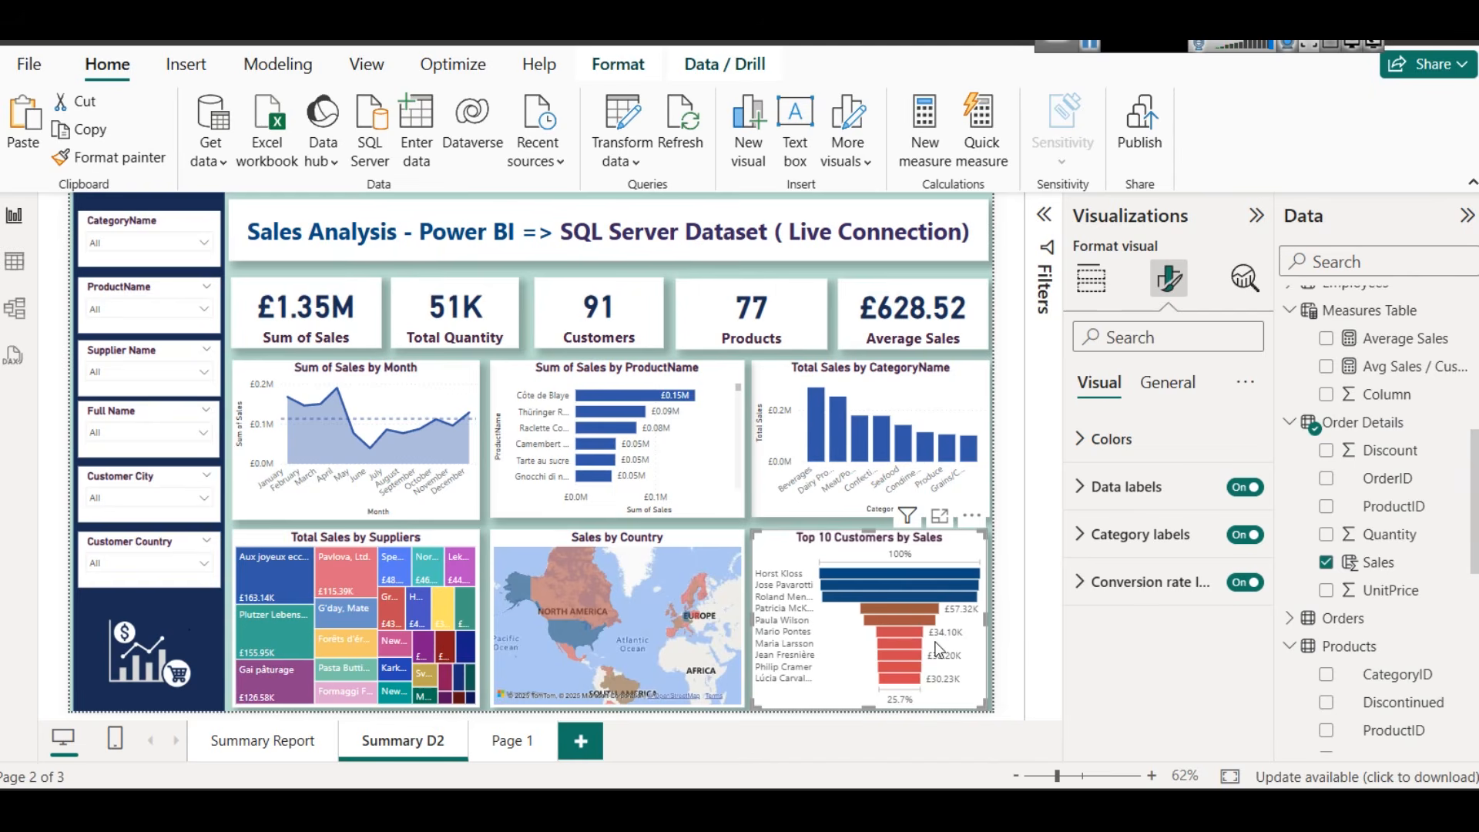
click(744, 702)
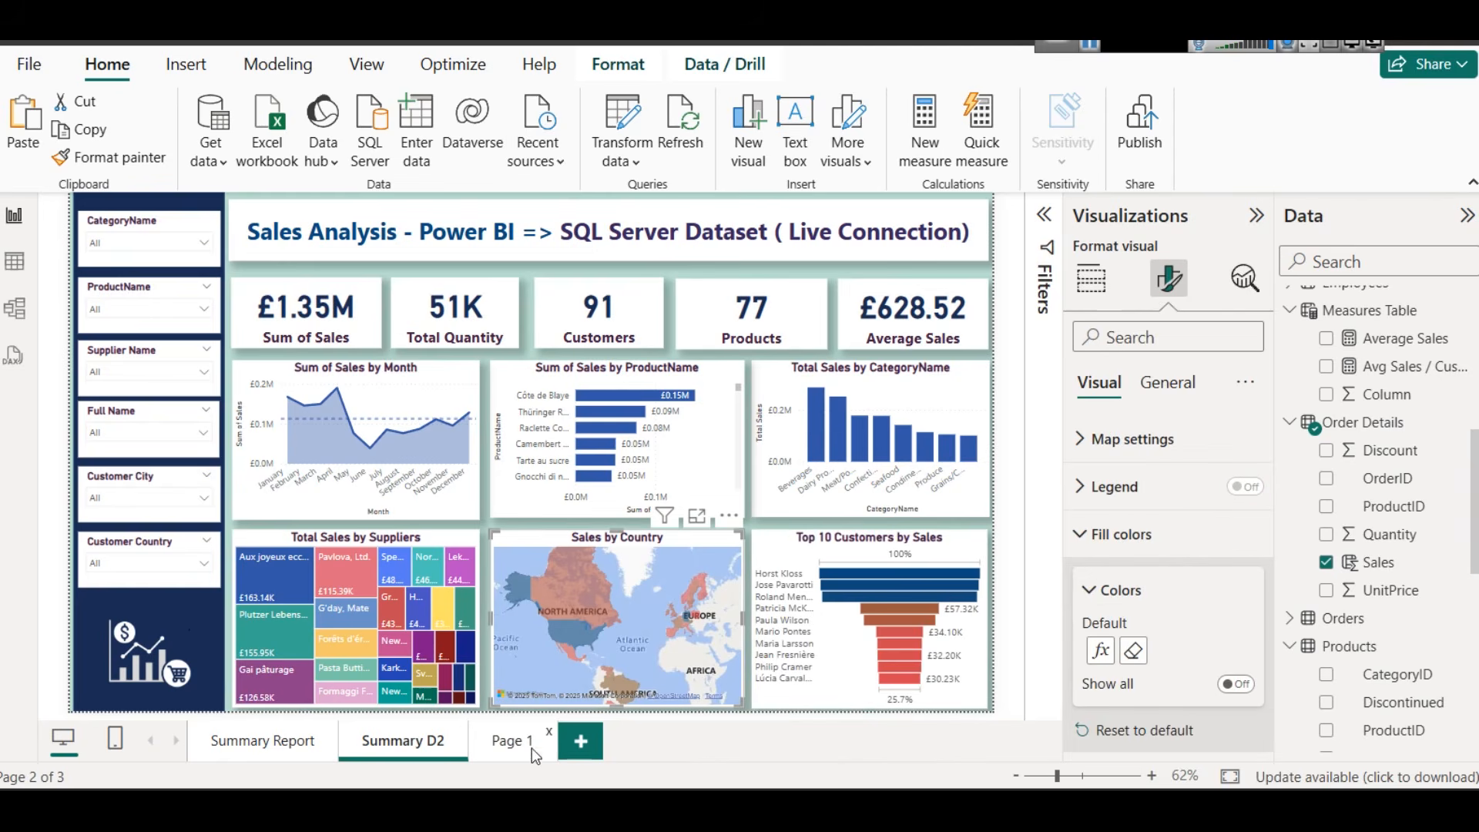
Add a slicer to Page 1 and fit it as a small box near the top of the blue sidebar
click(510, 747)
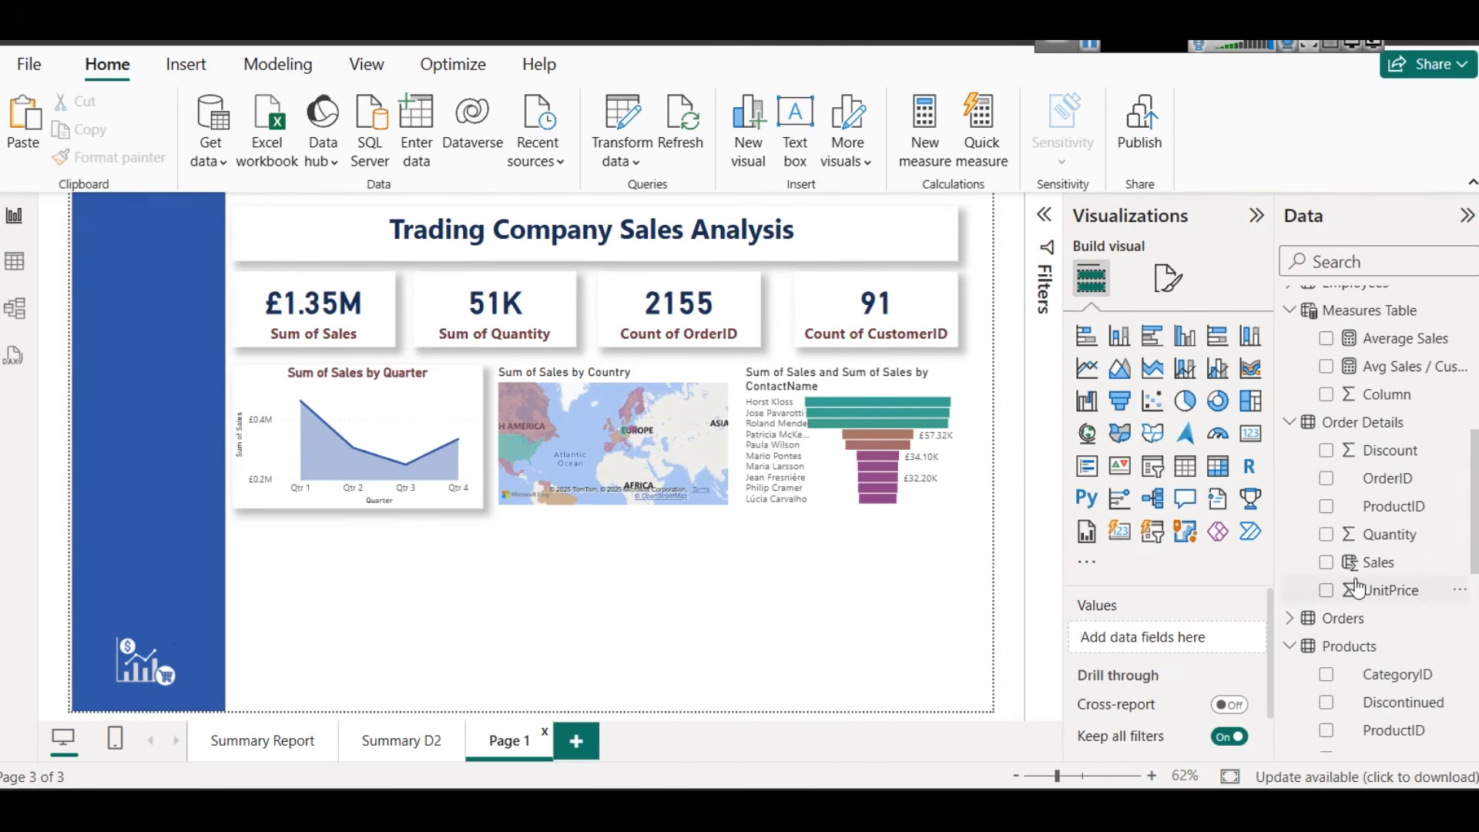
click(1152, 467)
drag(359, 569, 202, 330)
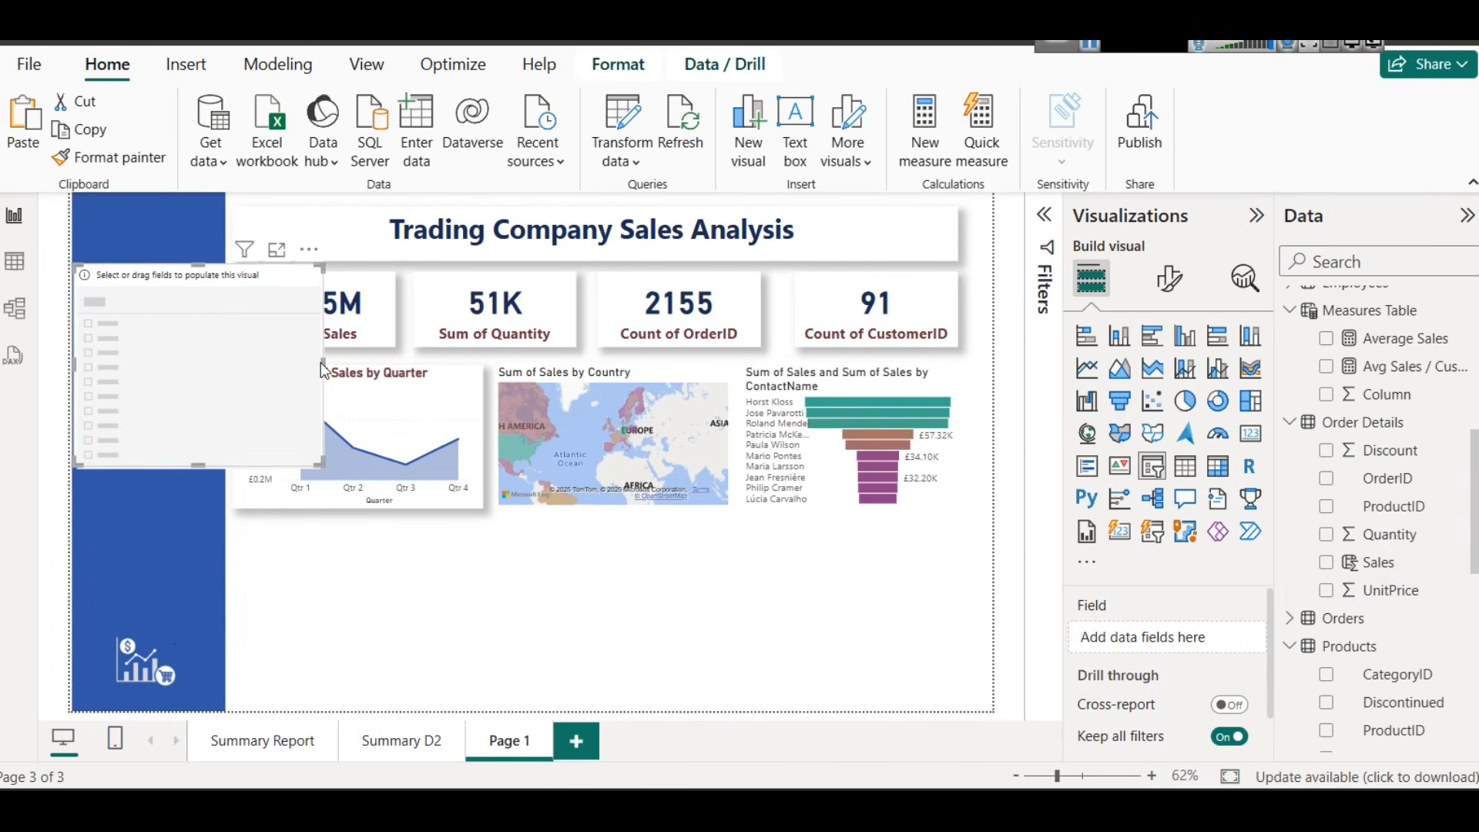
drag(323, 368, 210, 326)
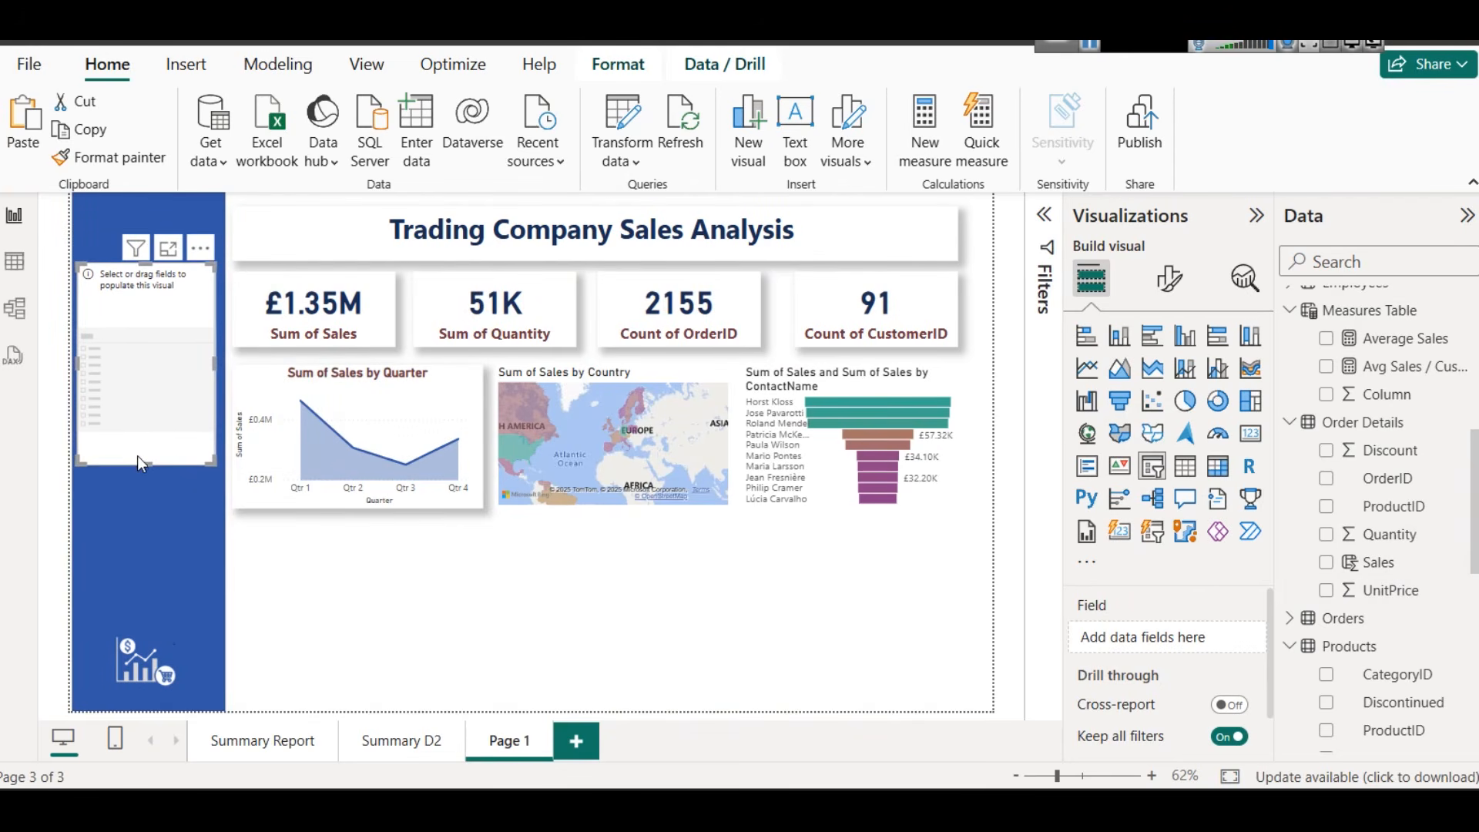
drag(143, 462, 149, 329)
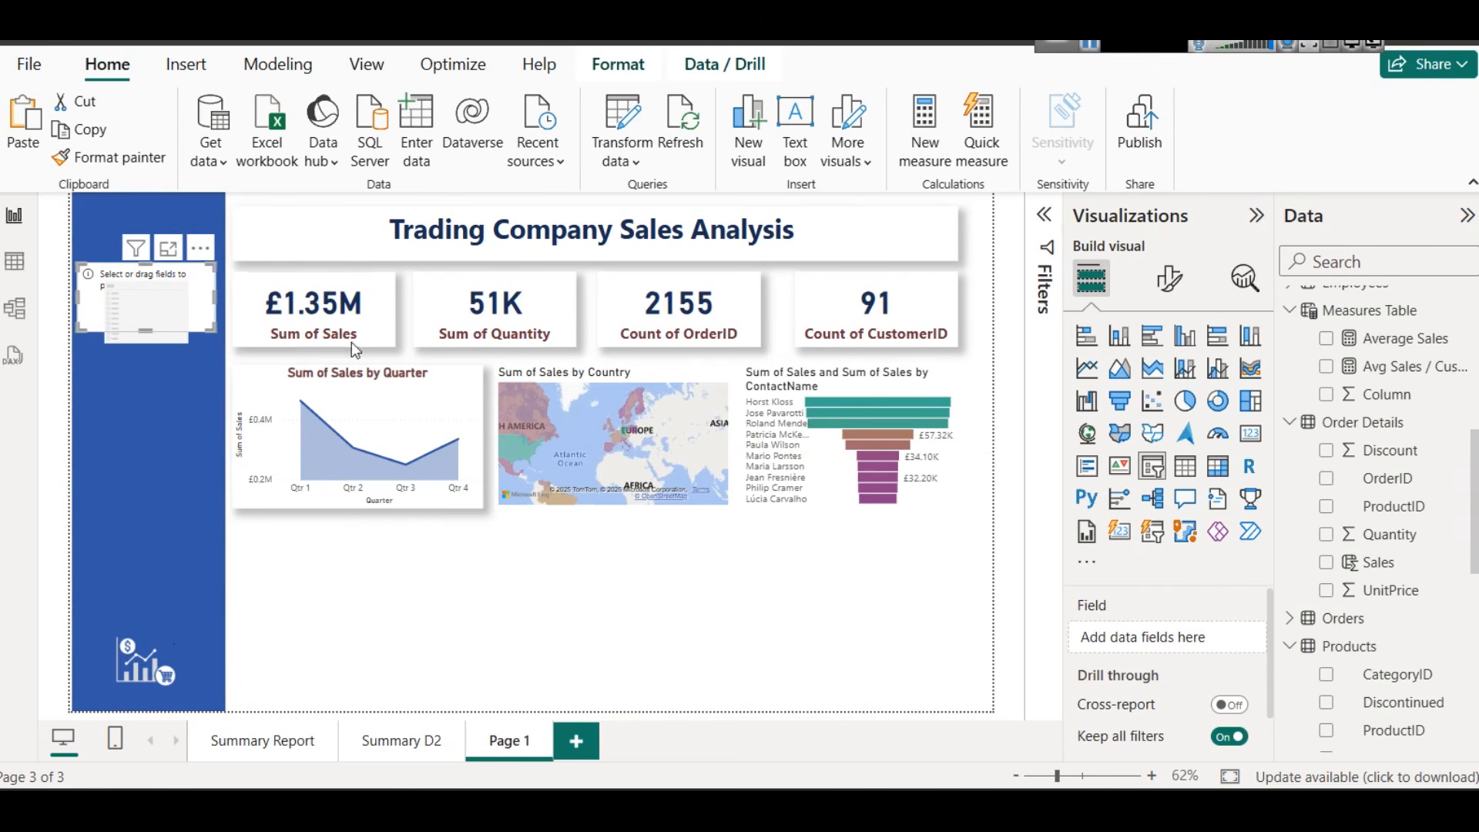
Use Country from the Customers table as the new slicer's field
scroll(1398, 515, up, 1)
scroll(1398, 515, up, 2)
drag(1387, 348, 164, 297)
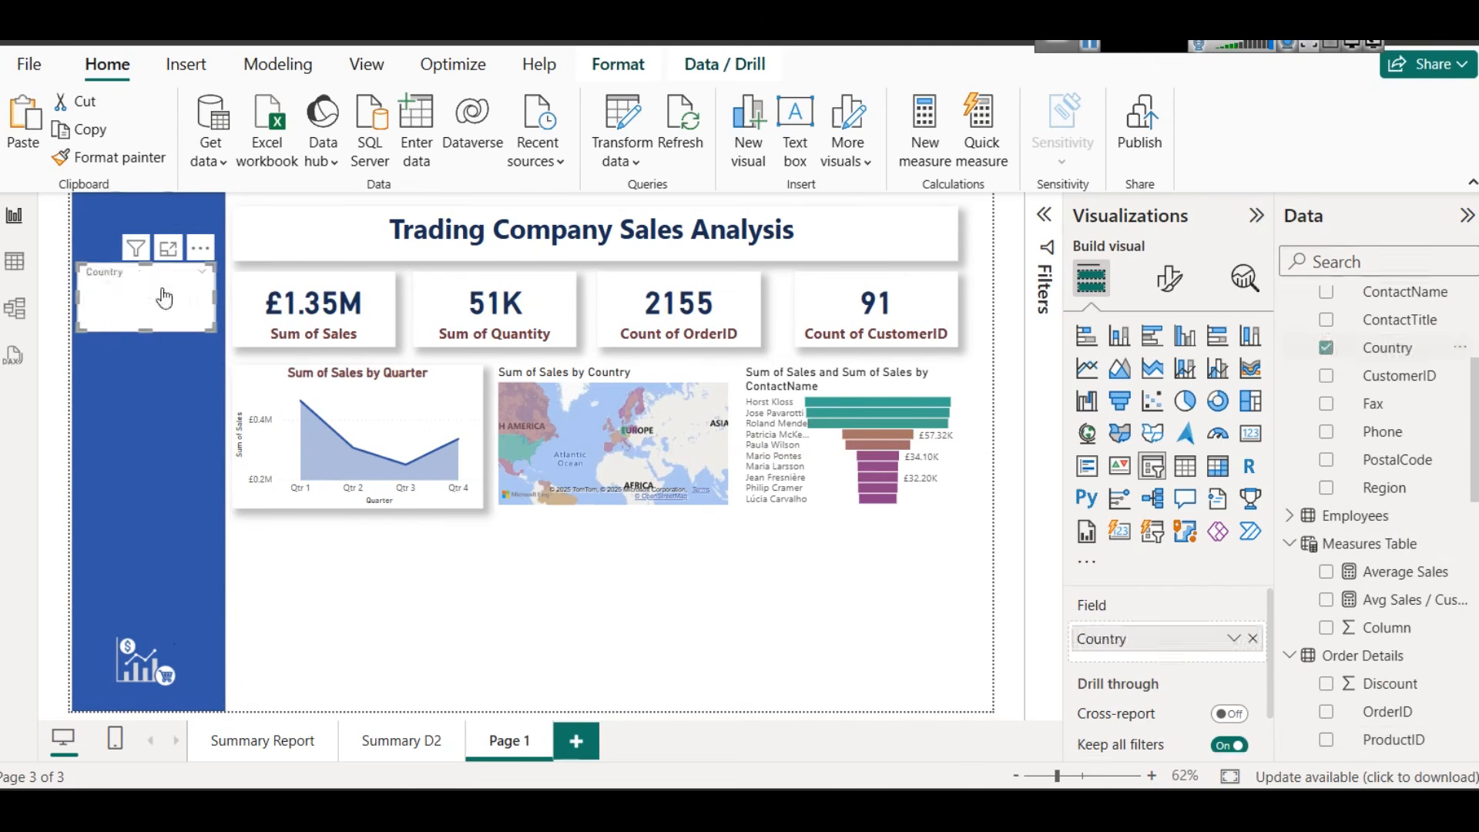
Set the Country slicer's style to Dropdown and check its list of countries
click(1172, 282)
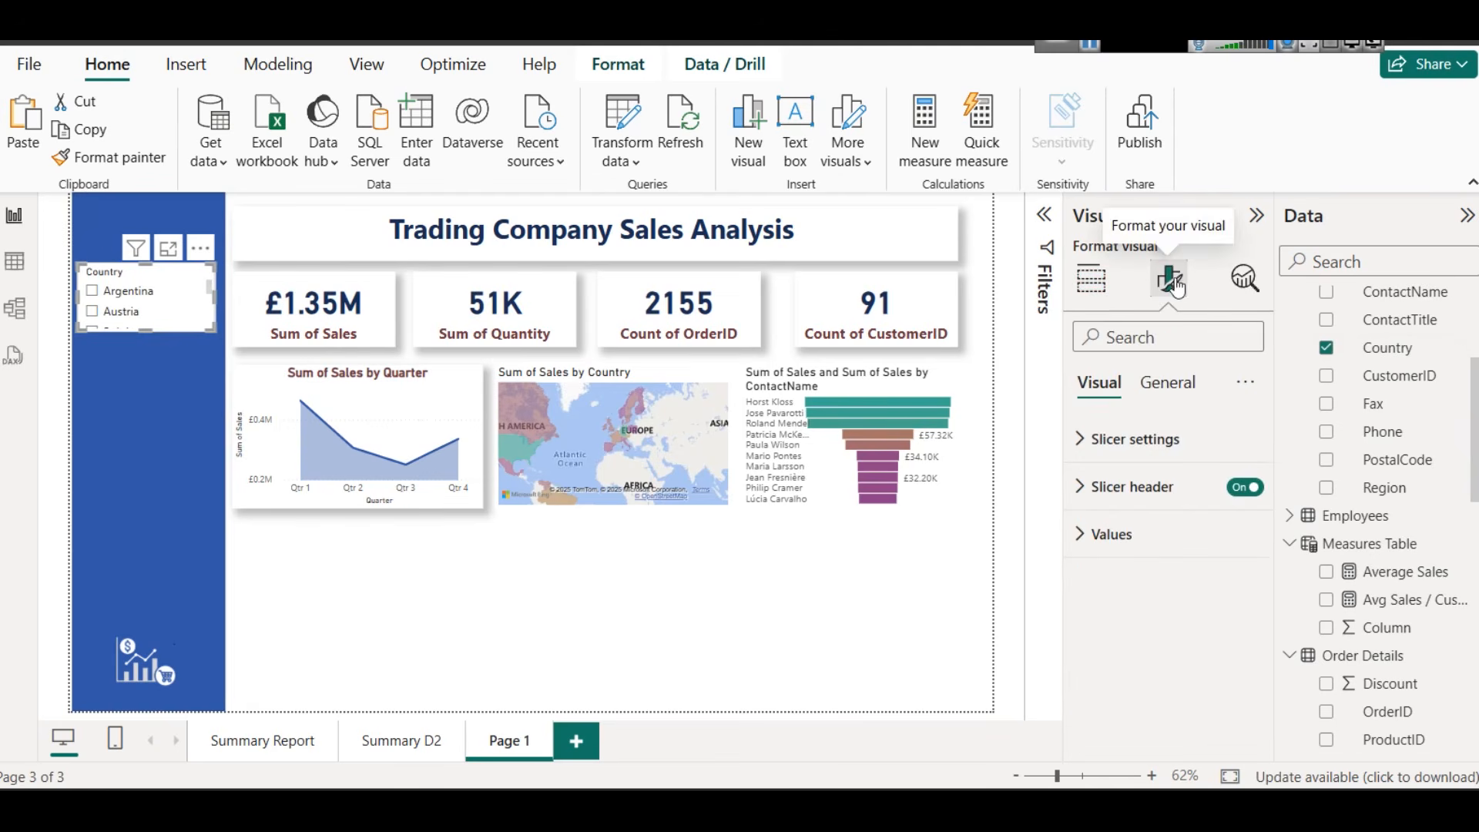
click(1132, 439)
click(1159, 557)
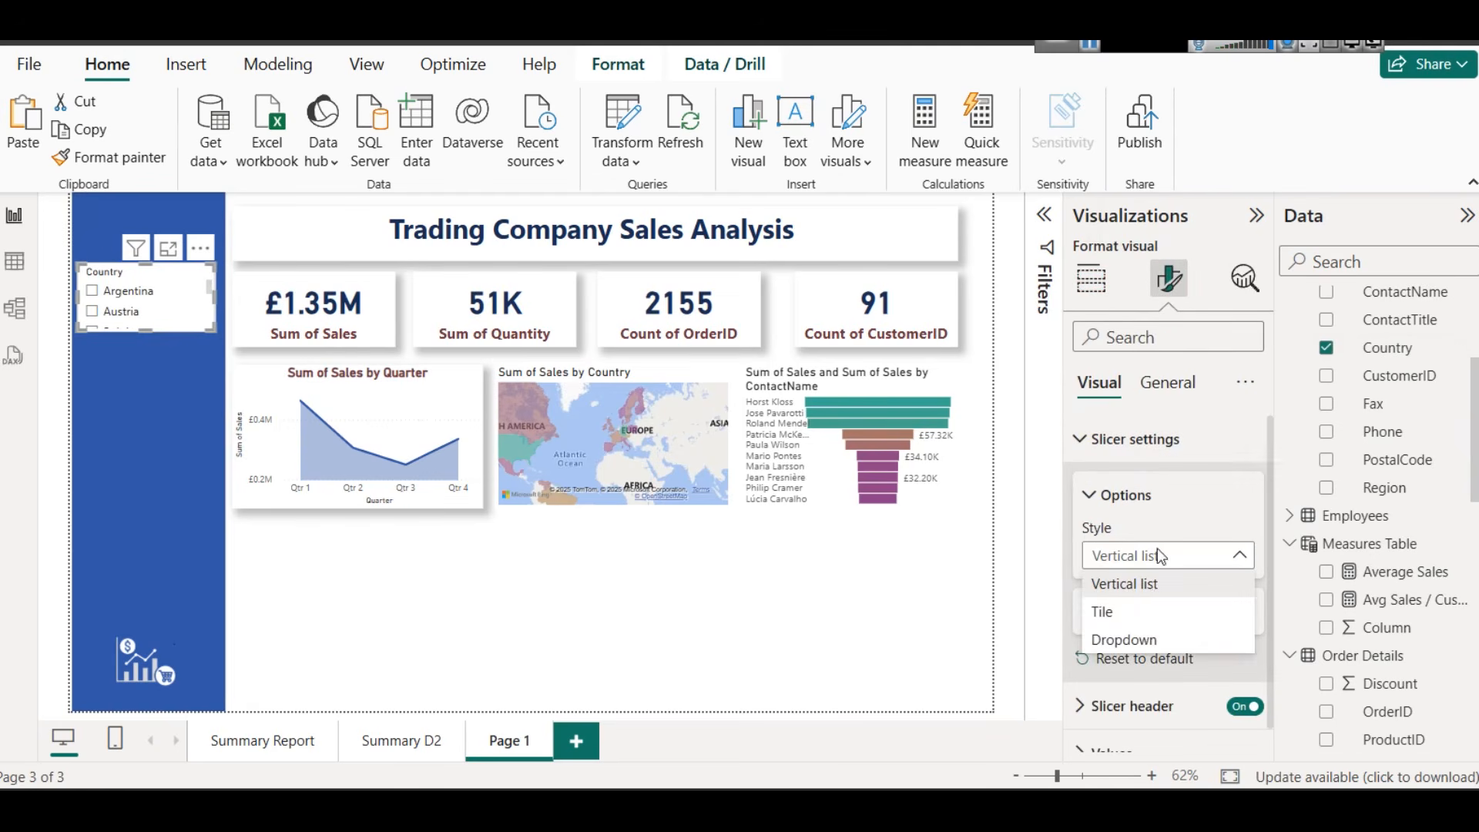
click(1140, 640)
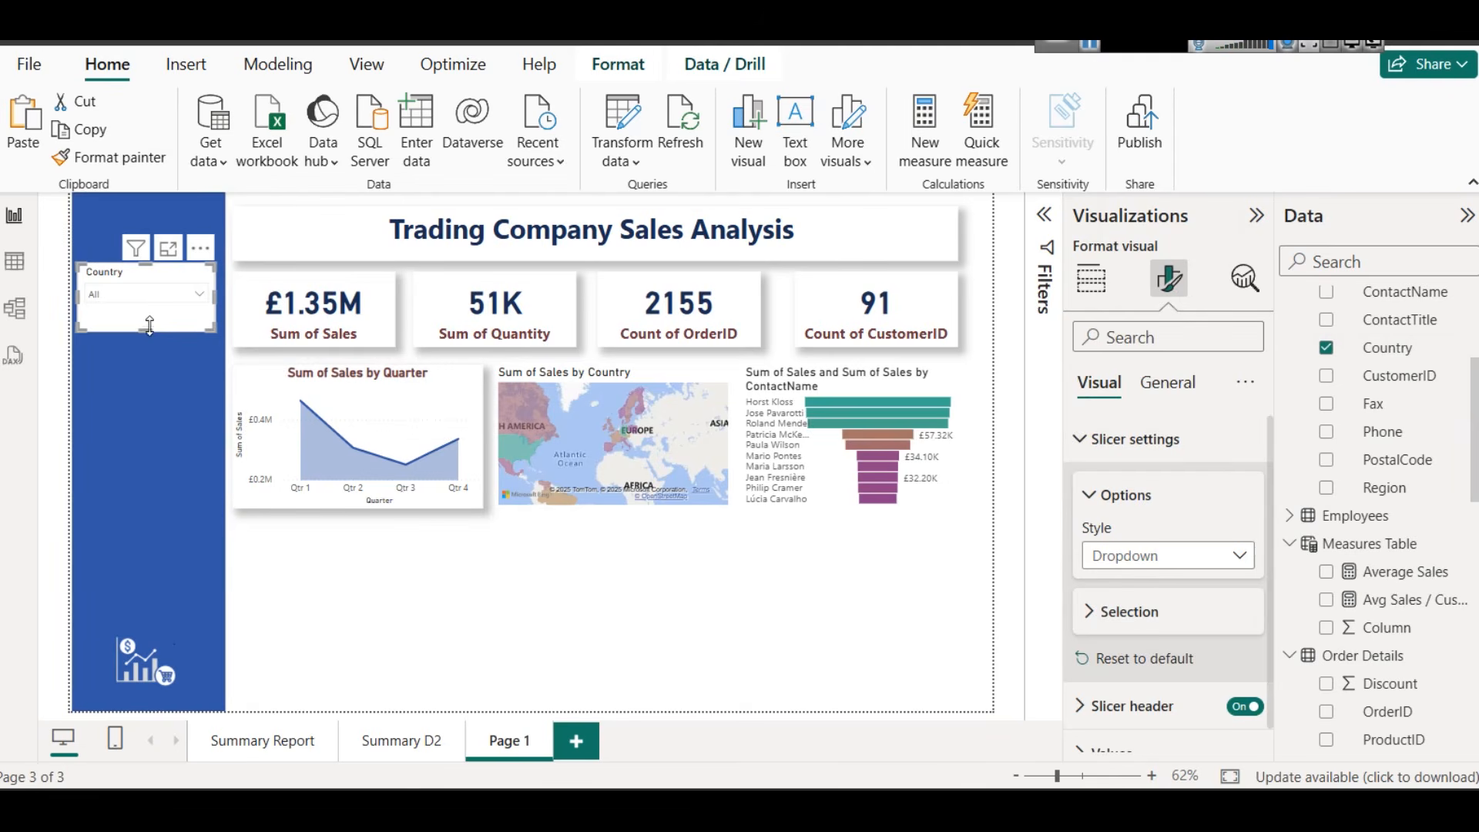
click(145, 294)
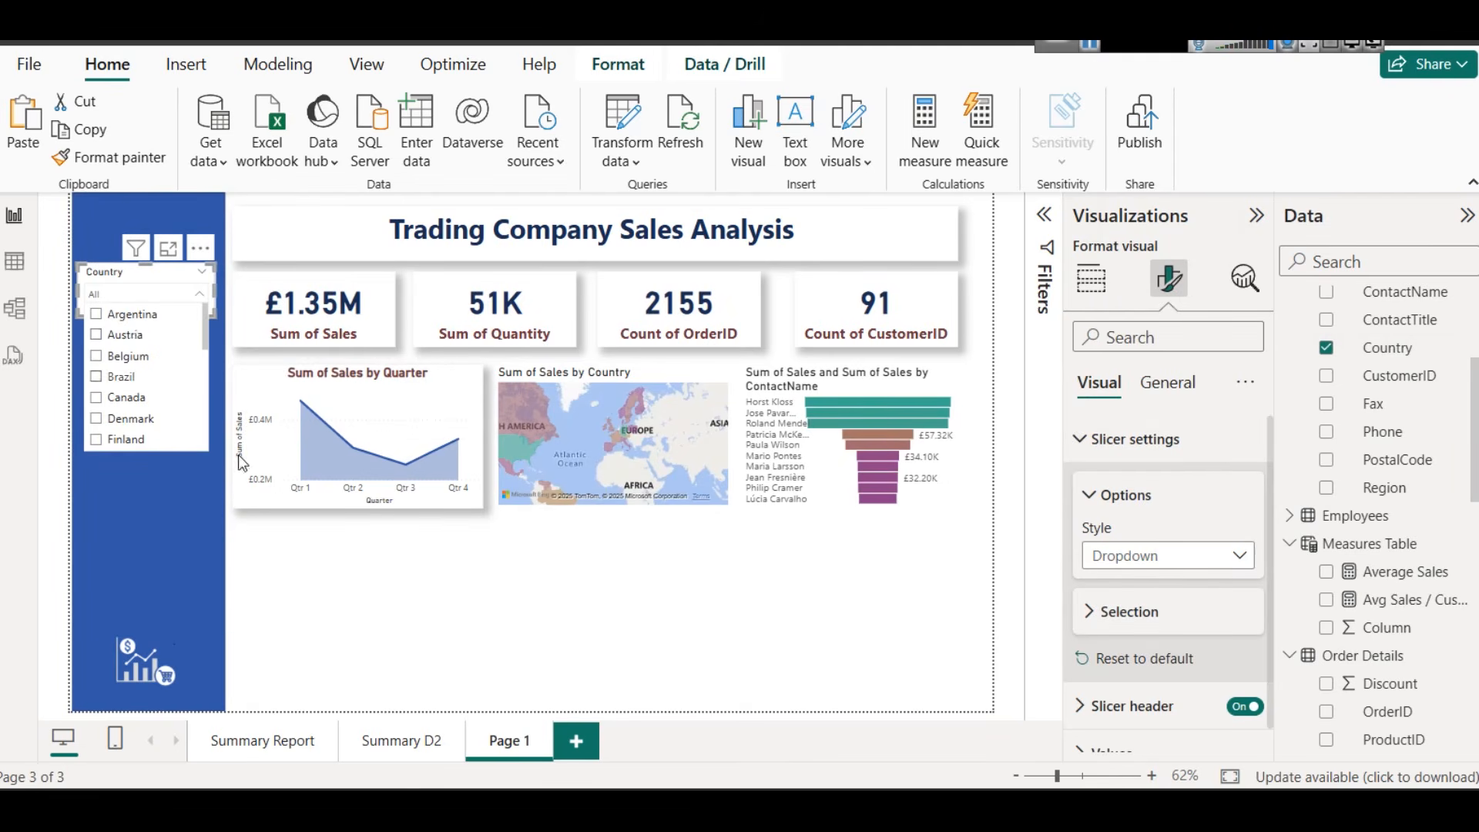
click(446, 554)
On Summary D2, examine which fields the CategoryName, ProductName and Supplier Name slicers use
click(397, 740)
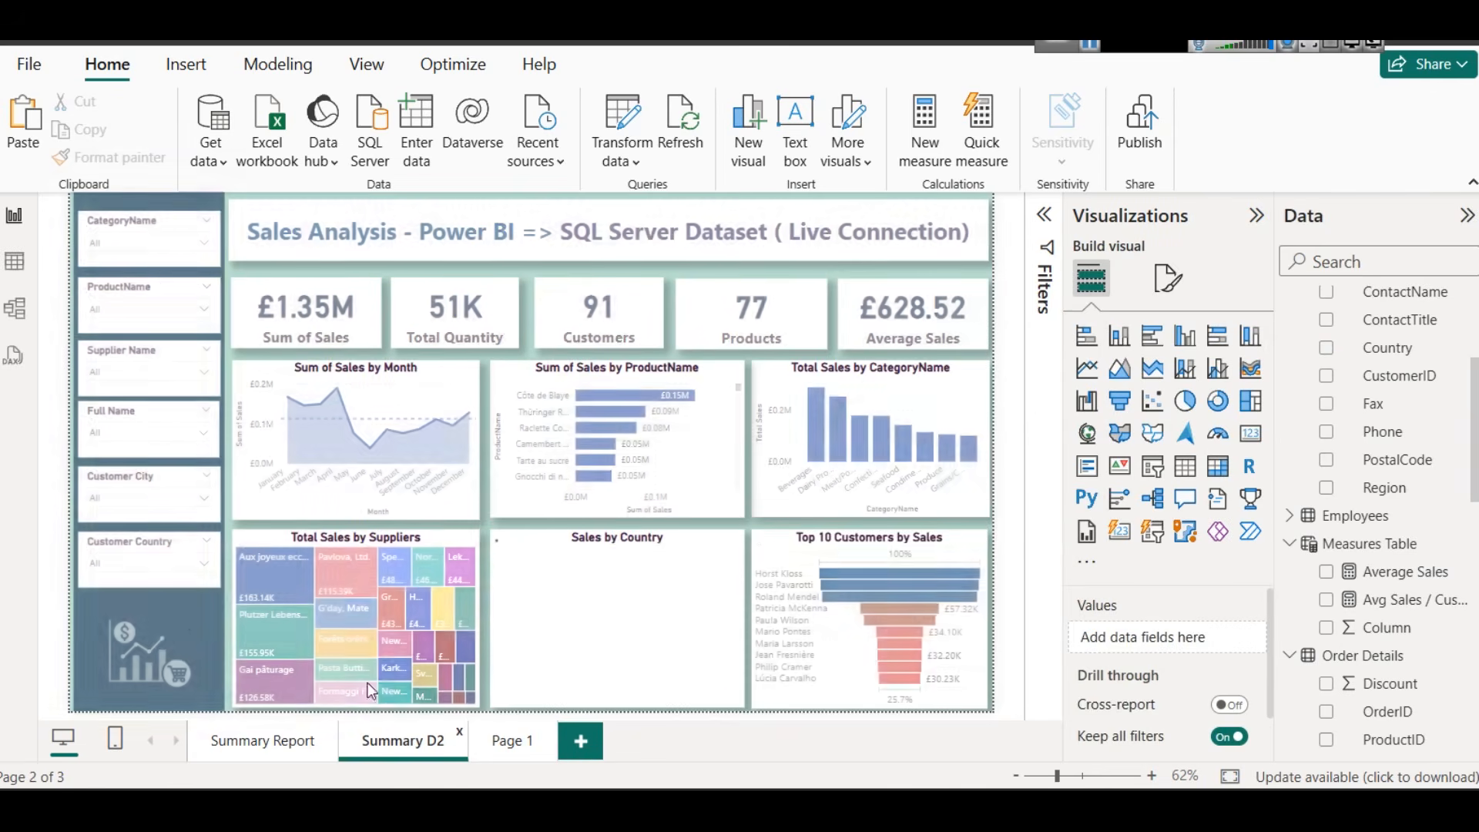
click(112, 232)
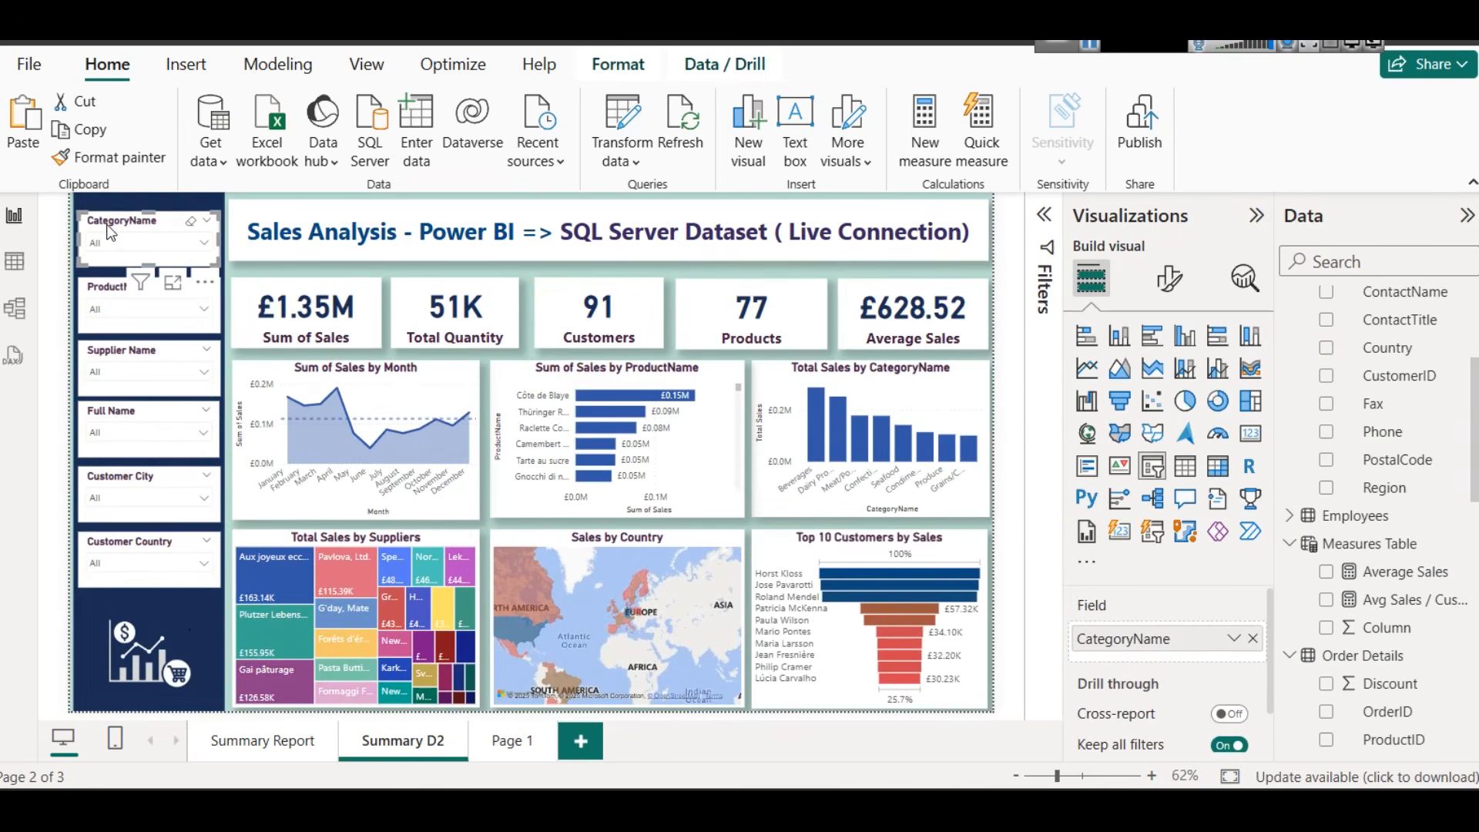
click(107, 298)
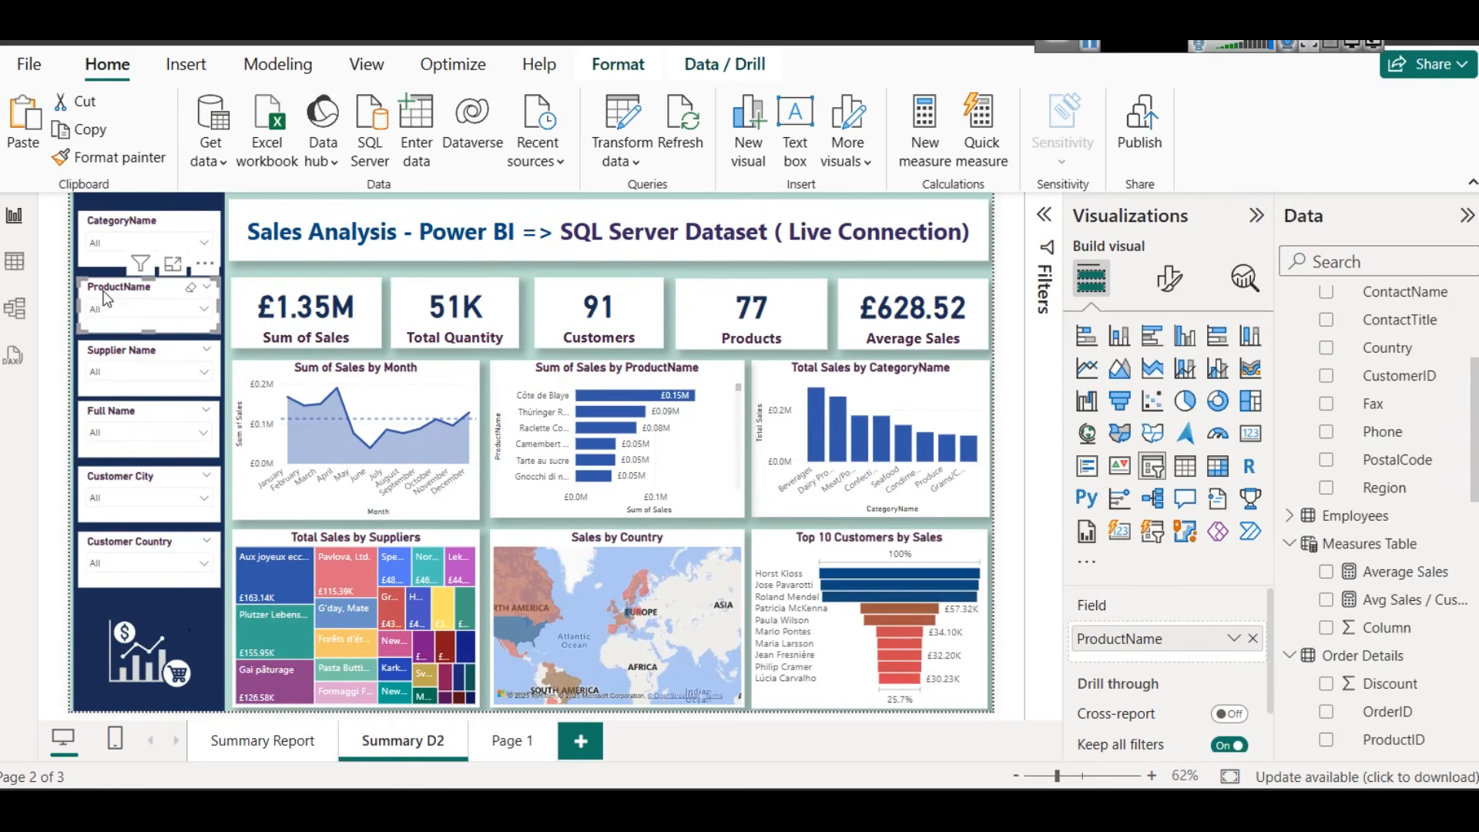
click(116, 370)
scroll(1385, 512, down, 10)
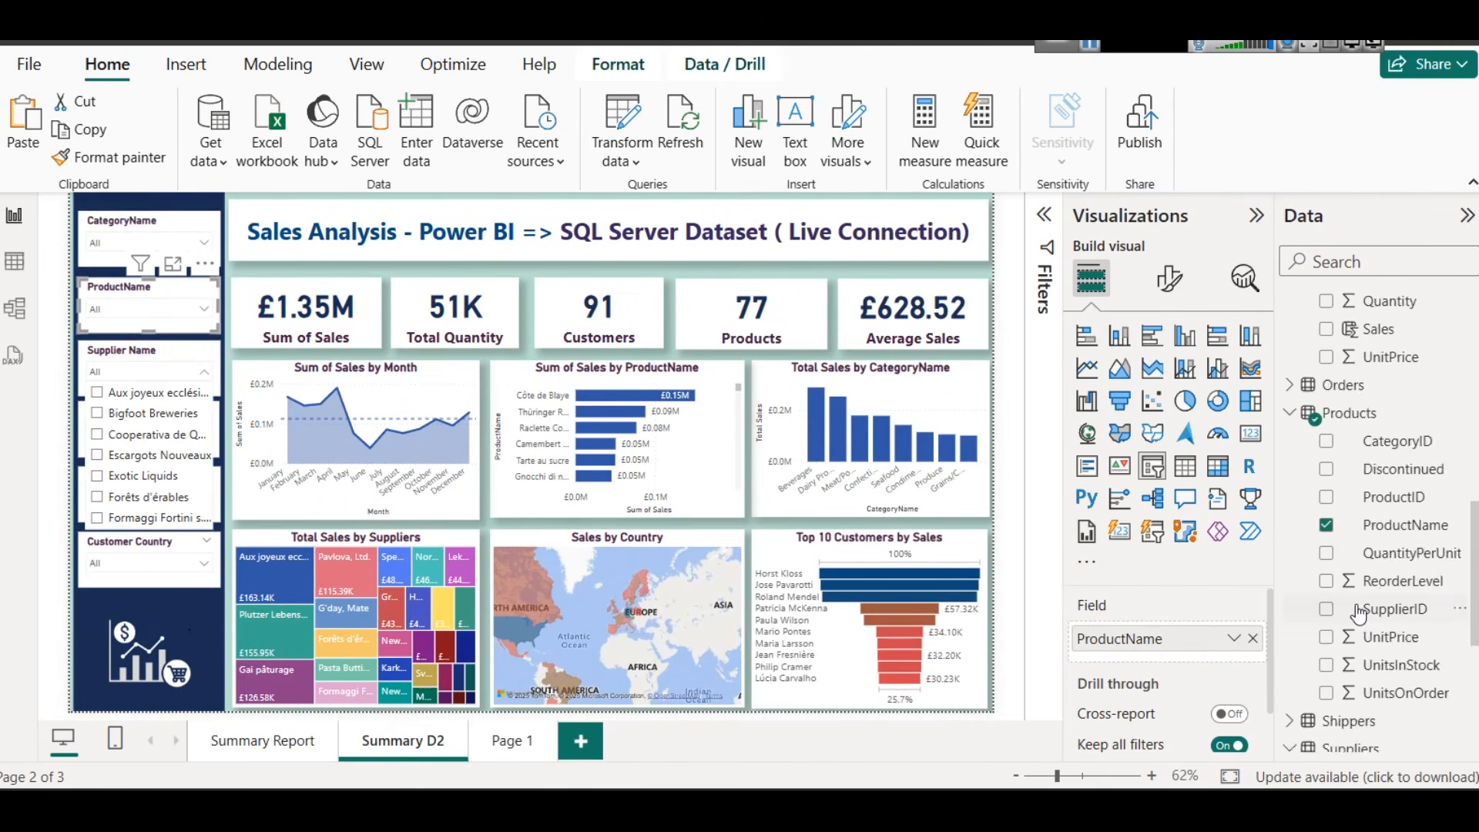
scroll(1385, 512, up, 3)
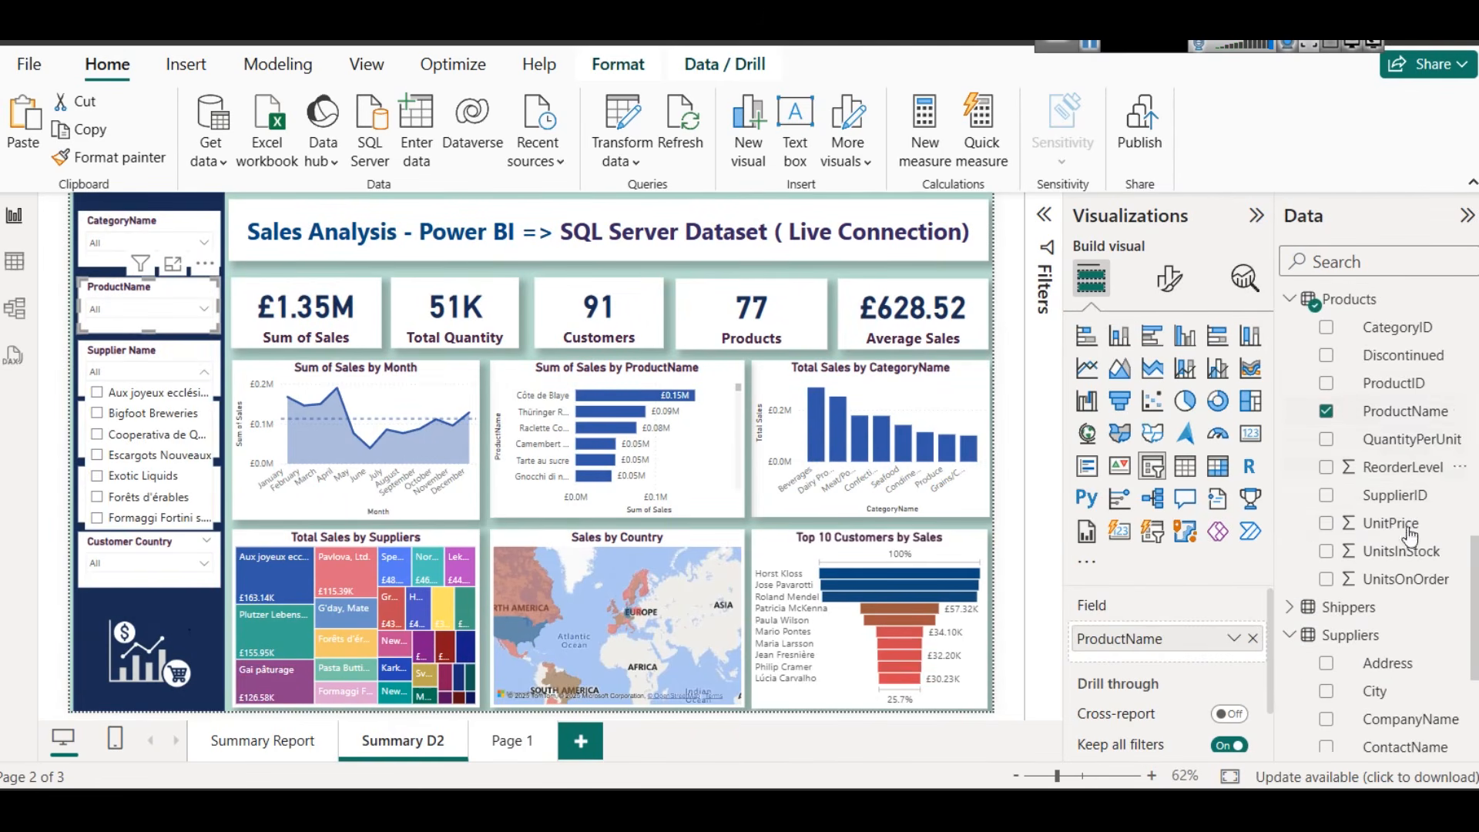
scroll(1385, 512, down, 3)
click(139, 356)
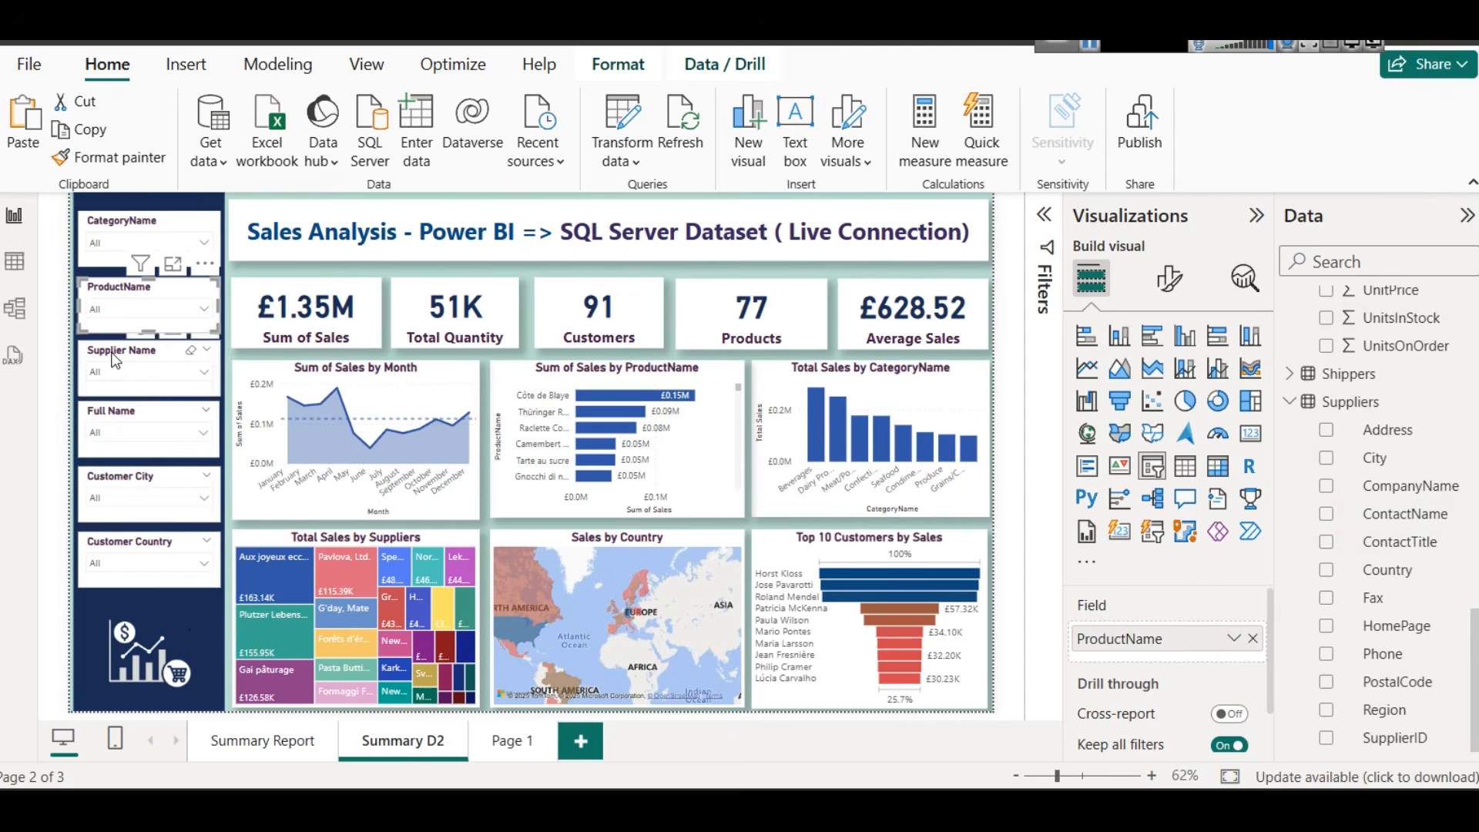
click(1404, 486)
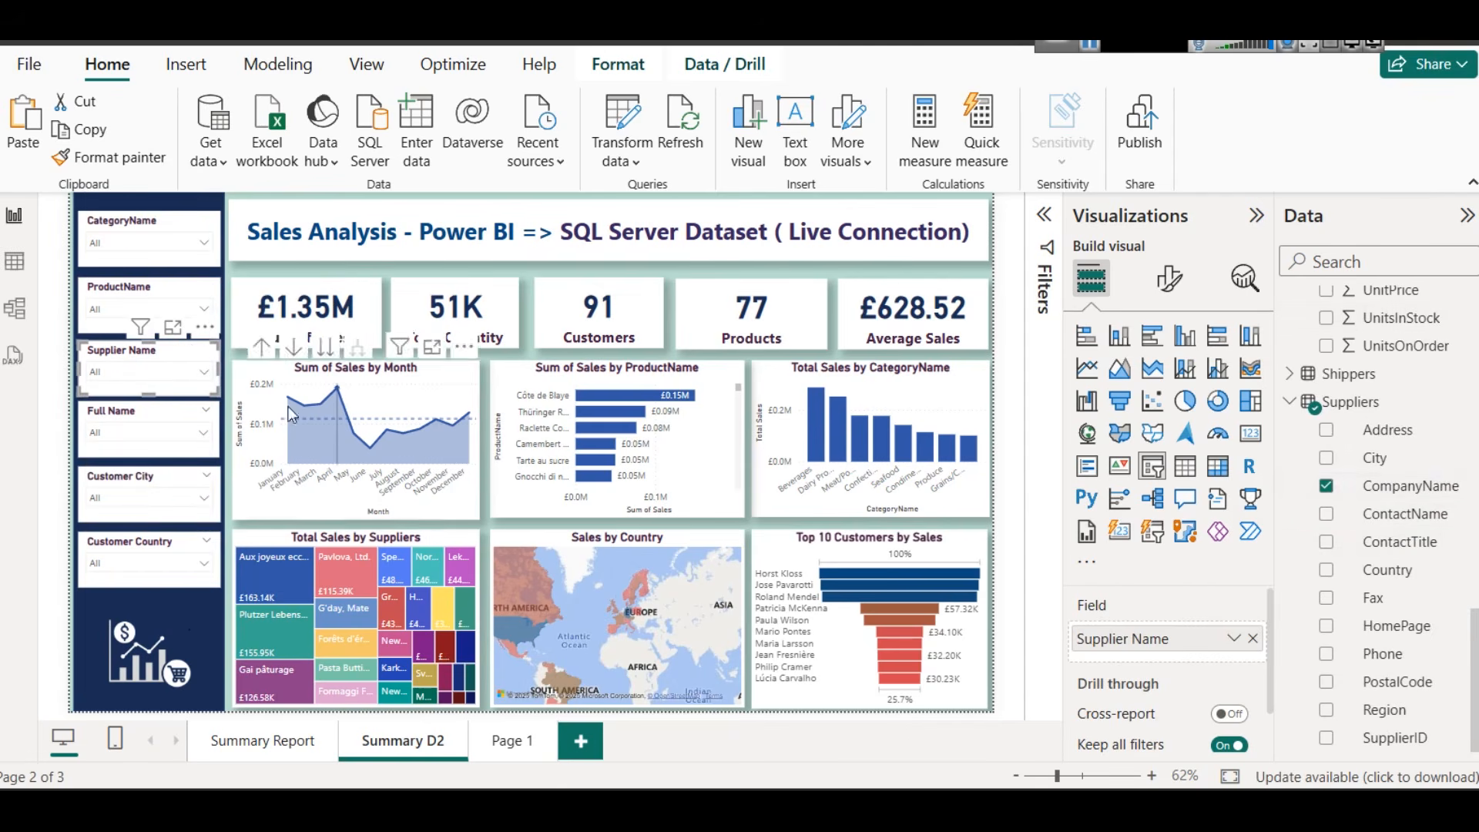
click(1234, 638)
Rename the Full Name slicer's field to Employee for this visual
click(136, 424)
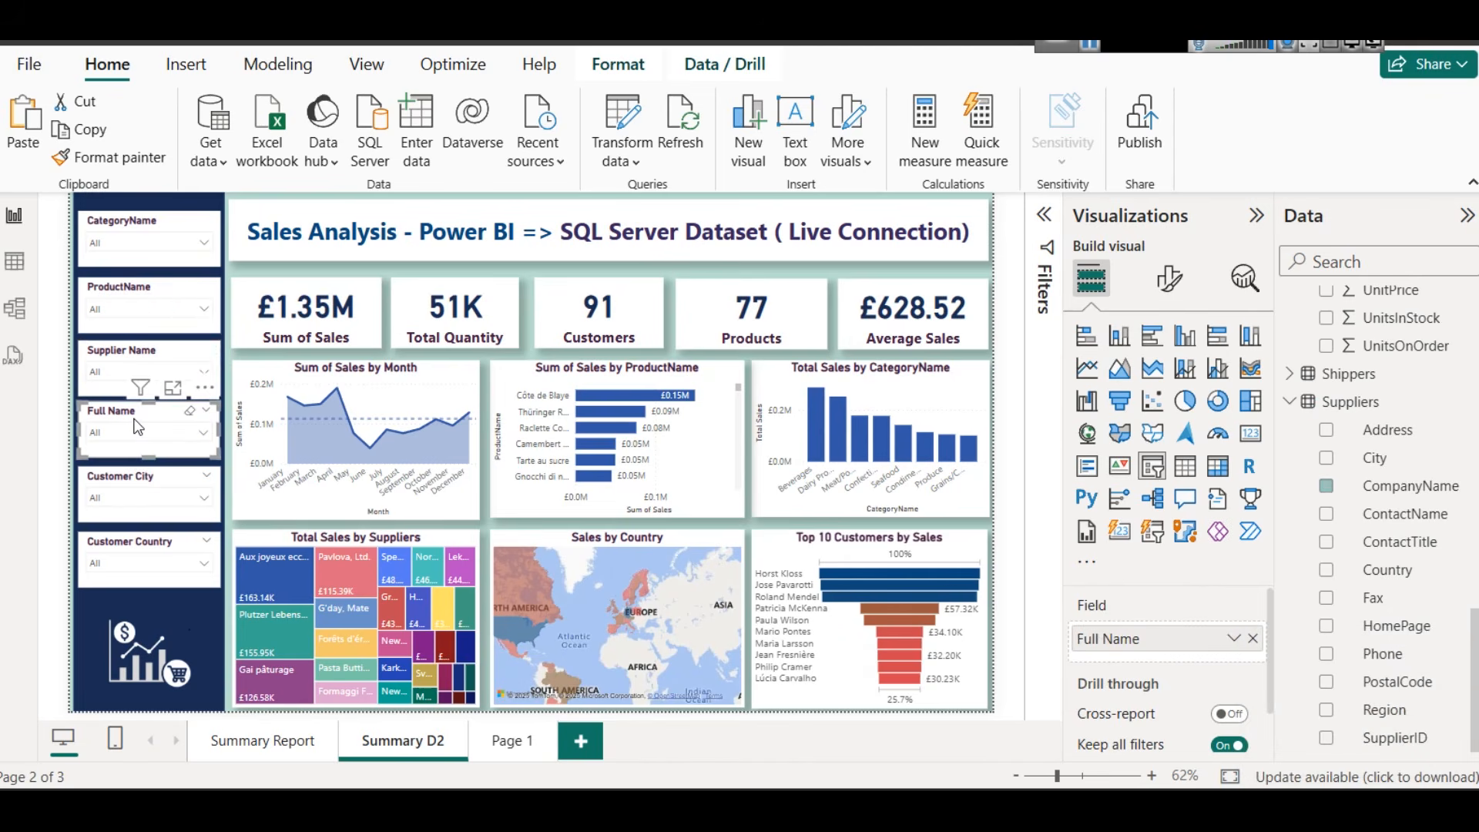
click(1233, 638)
click(1262, 672)
key(Home)
text(Emploe)
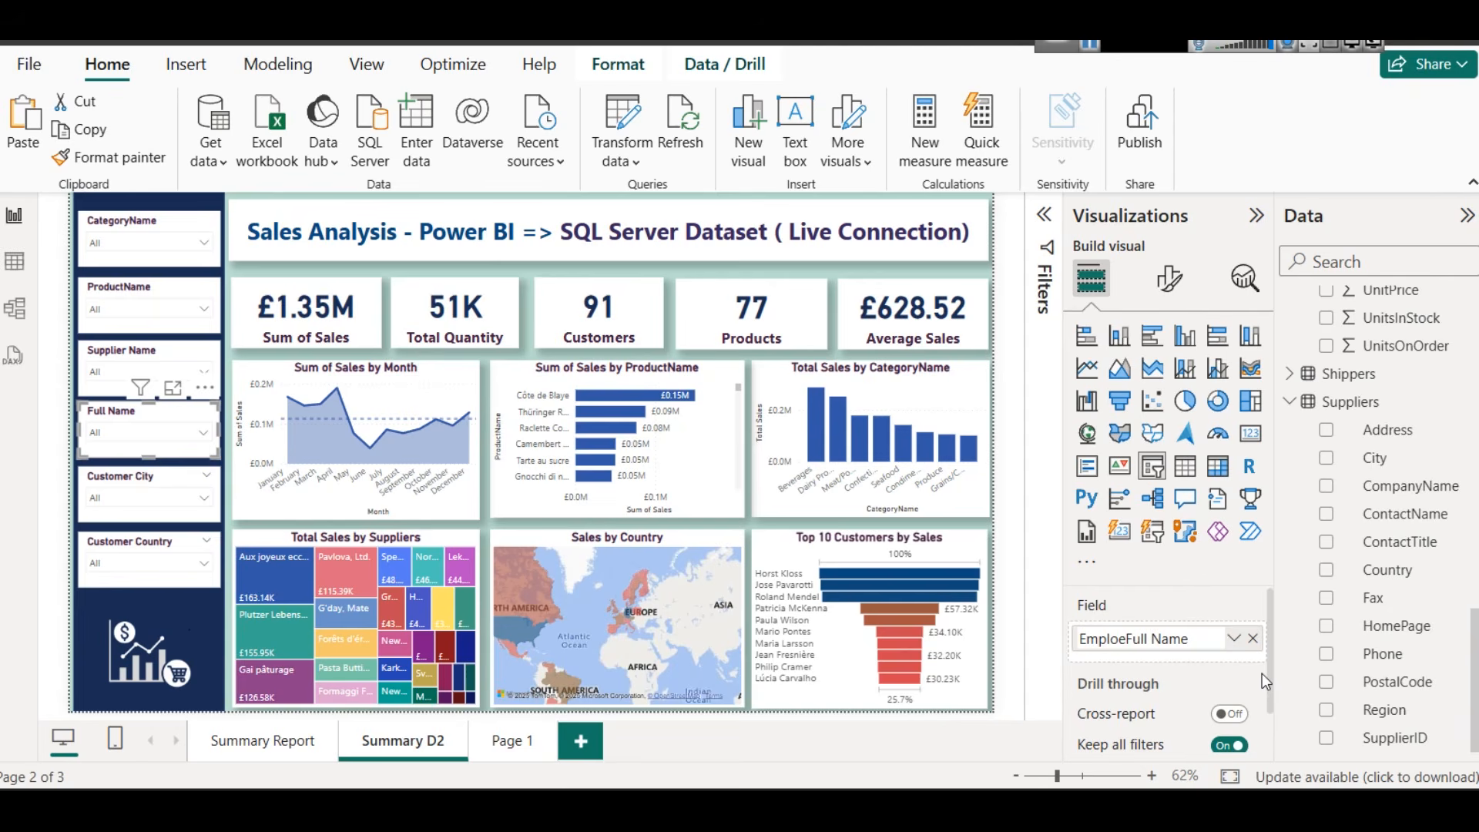
key(BackSpace)
text(yee)
key(shift+Right)
key(shift+Right)
key(shift+Right)
key(shift+End)
key(BackSpace)
key(Return)
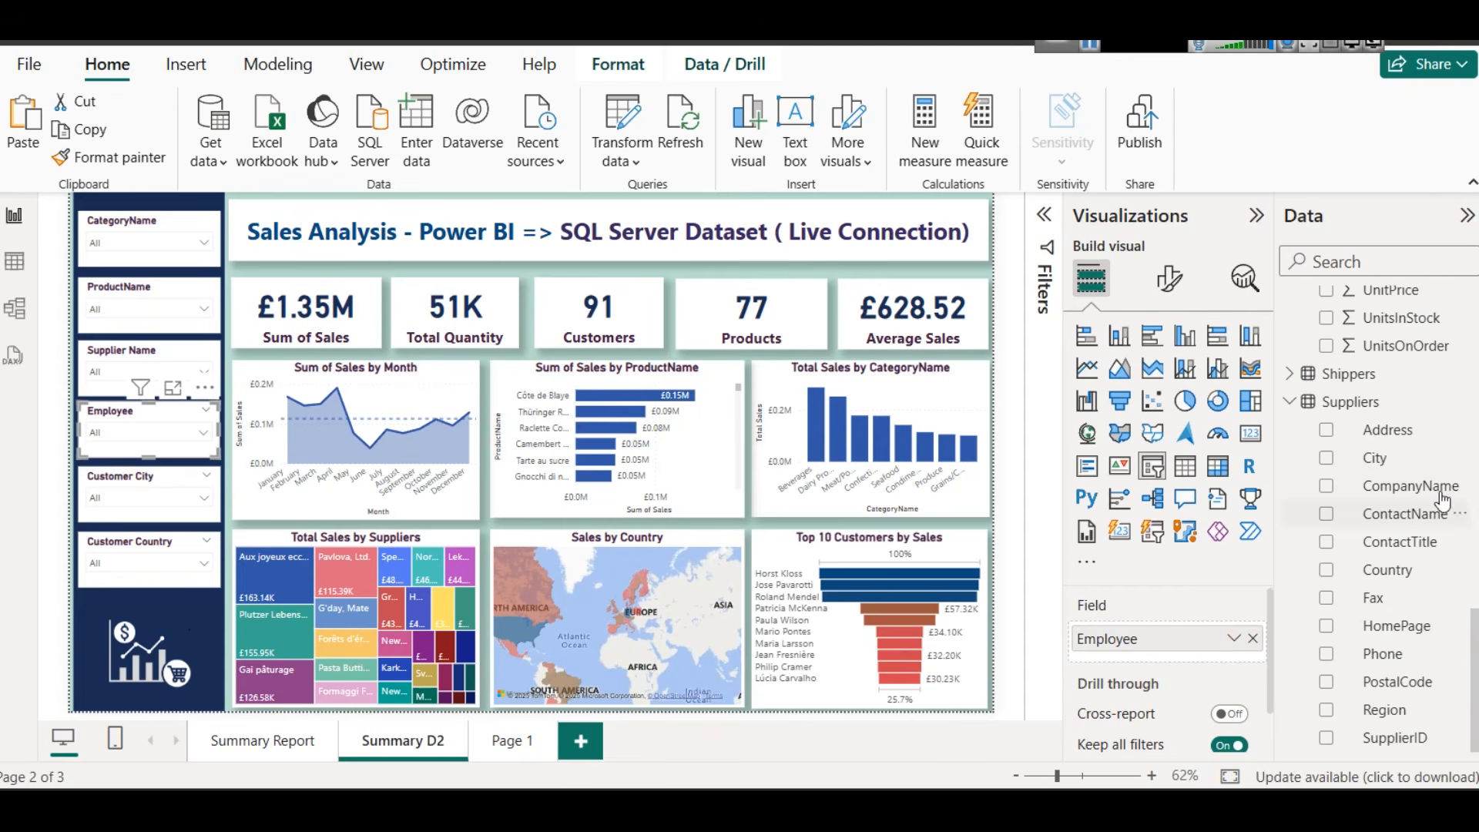
Open the Employees table in Table view and show its Full Name column
click(23, 266)
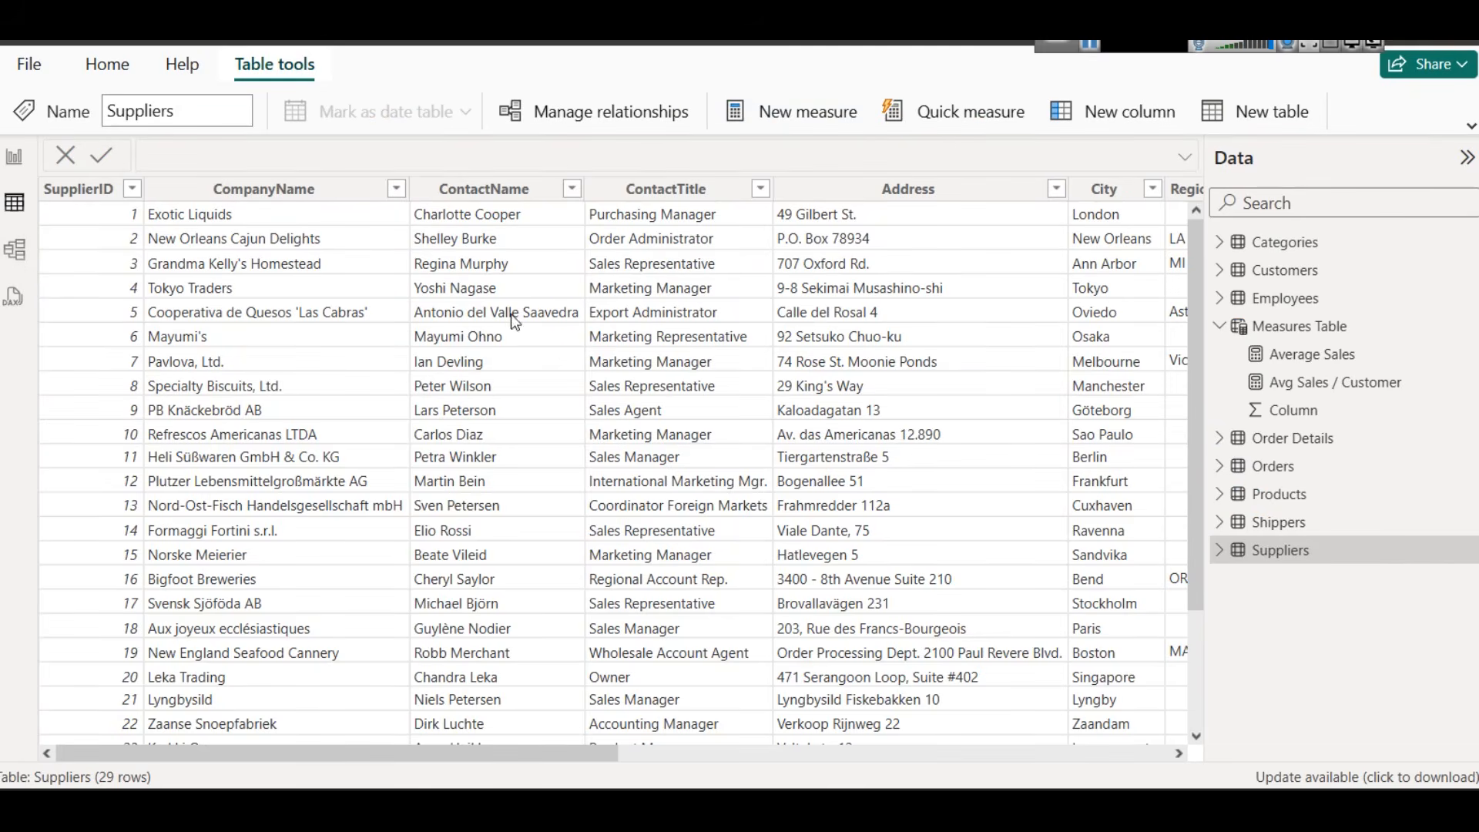
click(1310, 300)
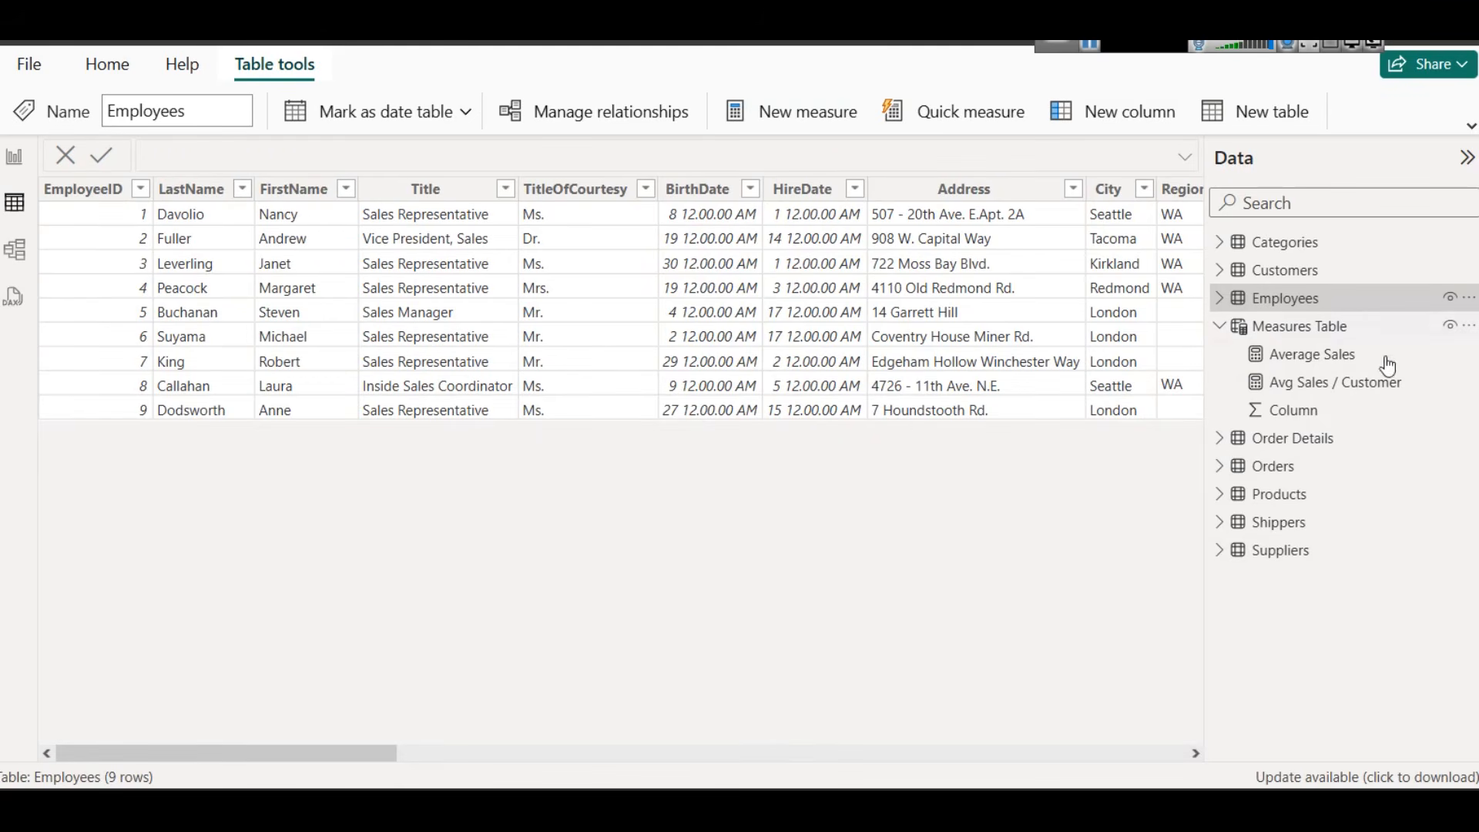
click(1236, 294)
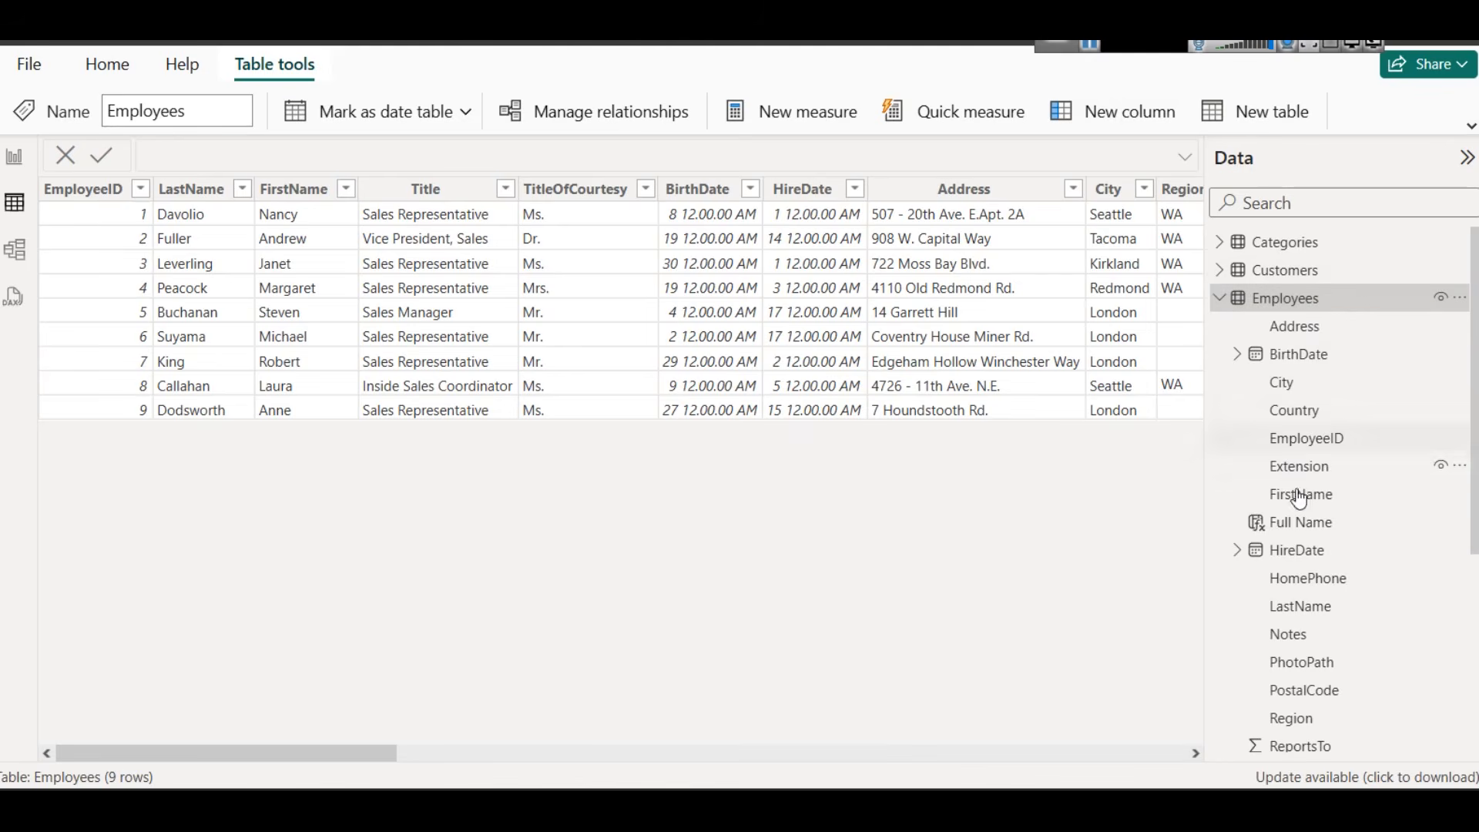
click(1300, 523)
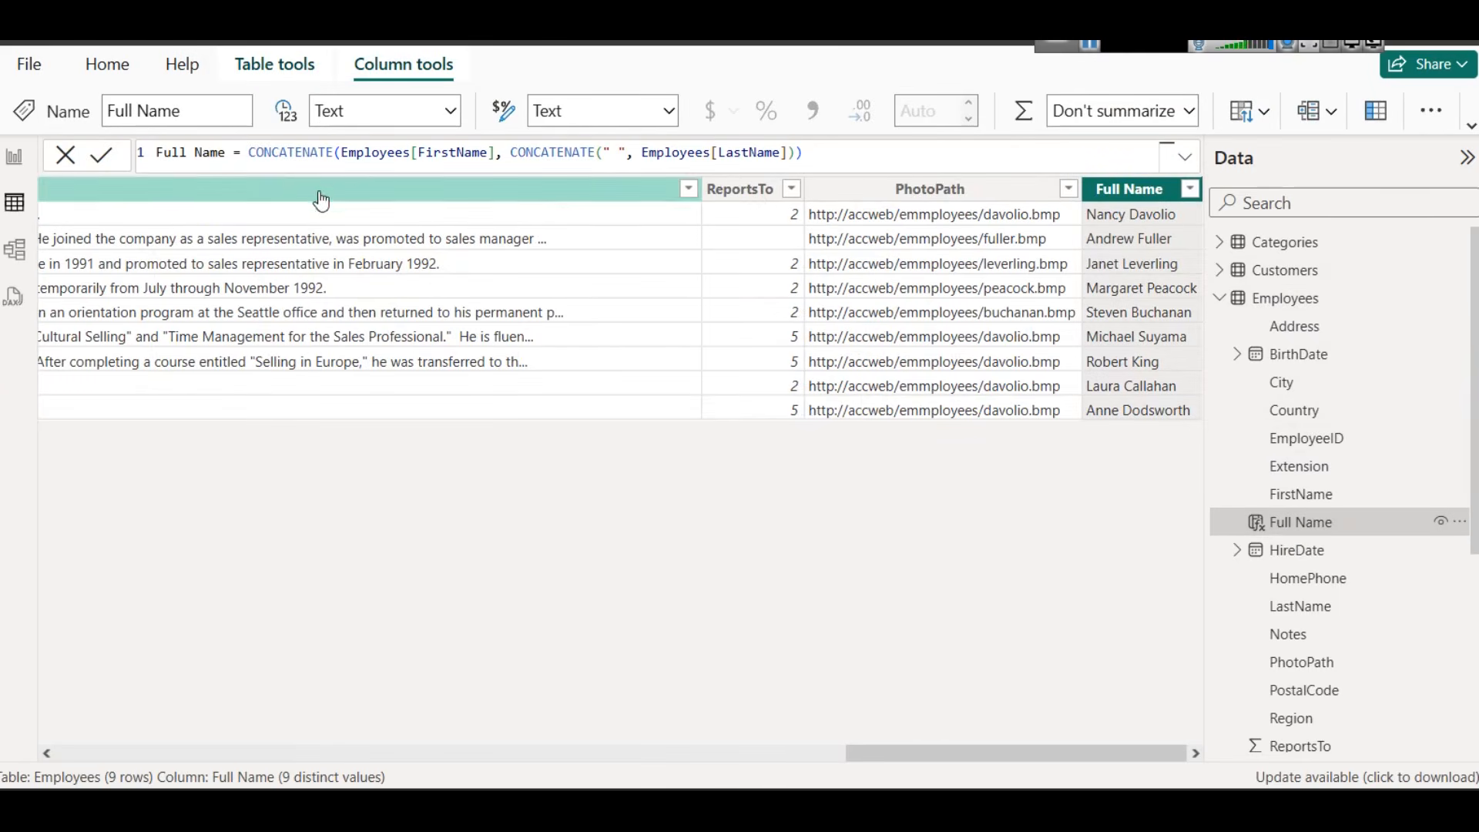
Examine the nested CONCATENATE functions and their arguments in the Full Name column's formula
double_click(291, 151)
key(Right)
key(Right)
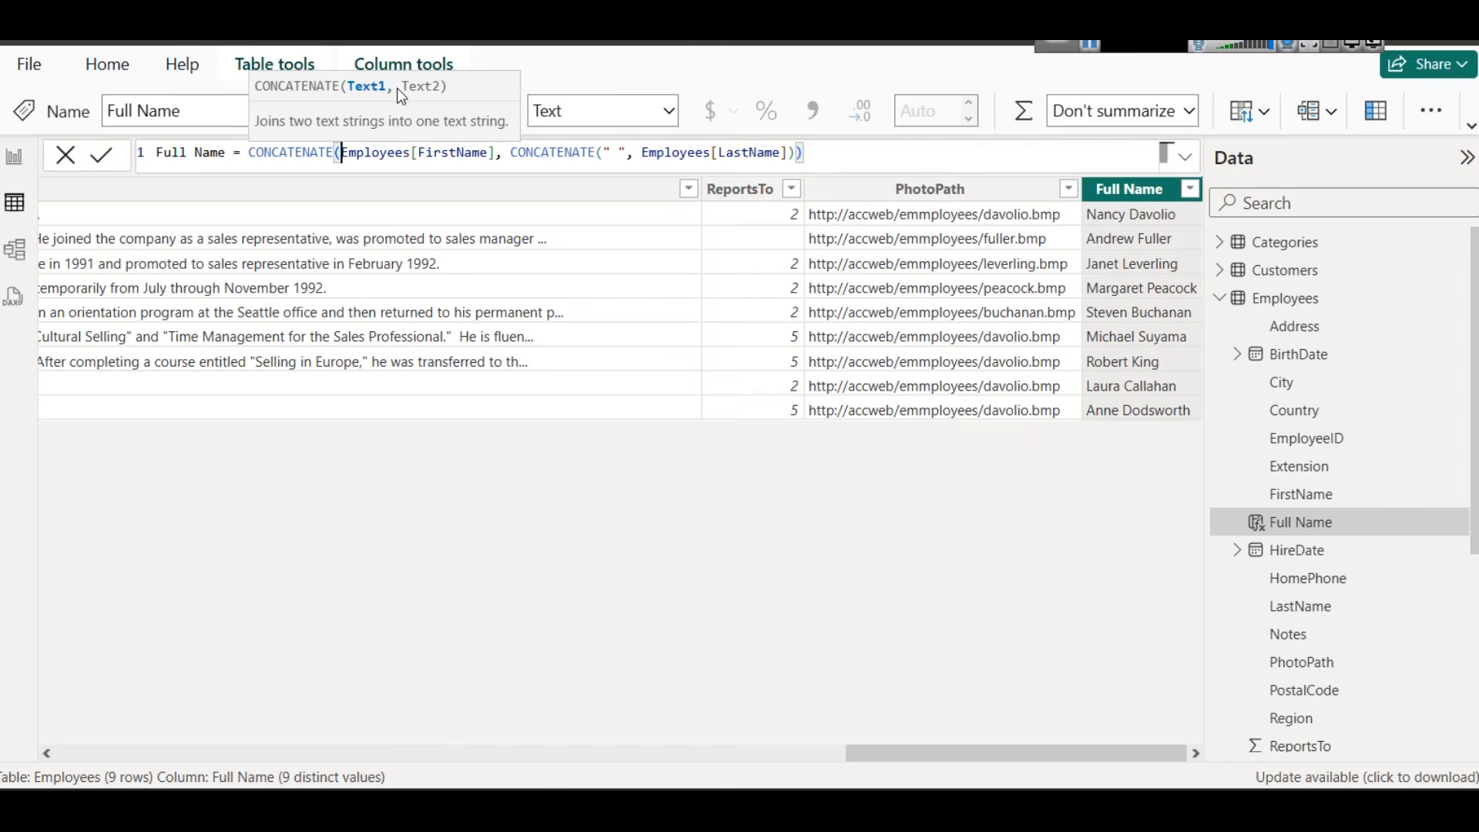
click(506, 154)
key(shift+Right)
key(shift+Right)
key(shift+Right)
key(shift+Right)
key(shift+Right)
key(shift+Right)
key(shift+Right)
key(shift+Right)
key(shift+Right)
key(shift+Right)
key(shift+Right)
key(shift+Right)
key(shift+Right)
key(shift+Right)
key(shift+Right)
key(shift+Right)
key(shift+Right)
key(shift+Right)
key(shift+Right)
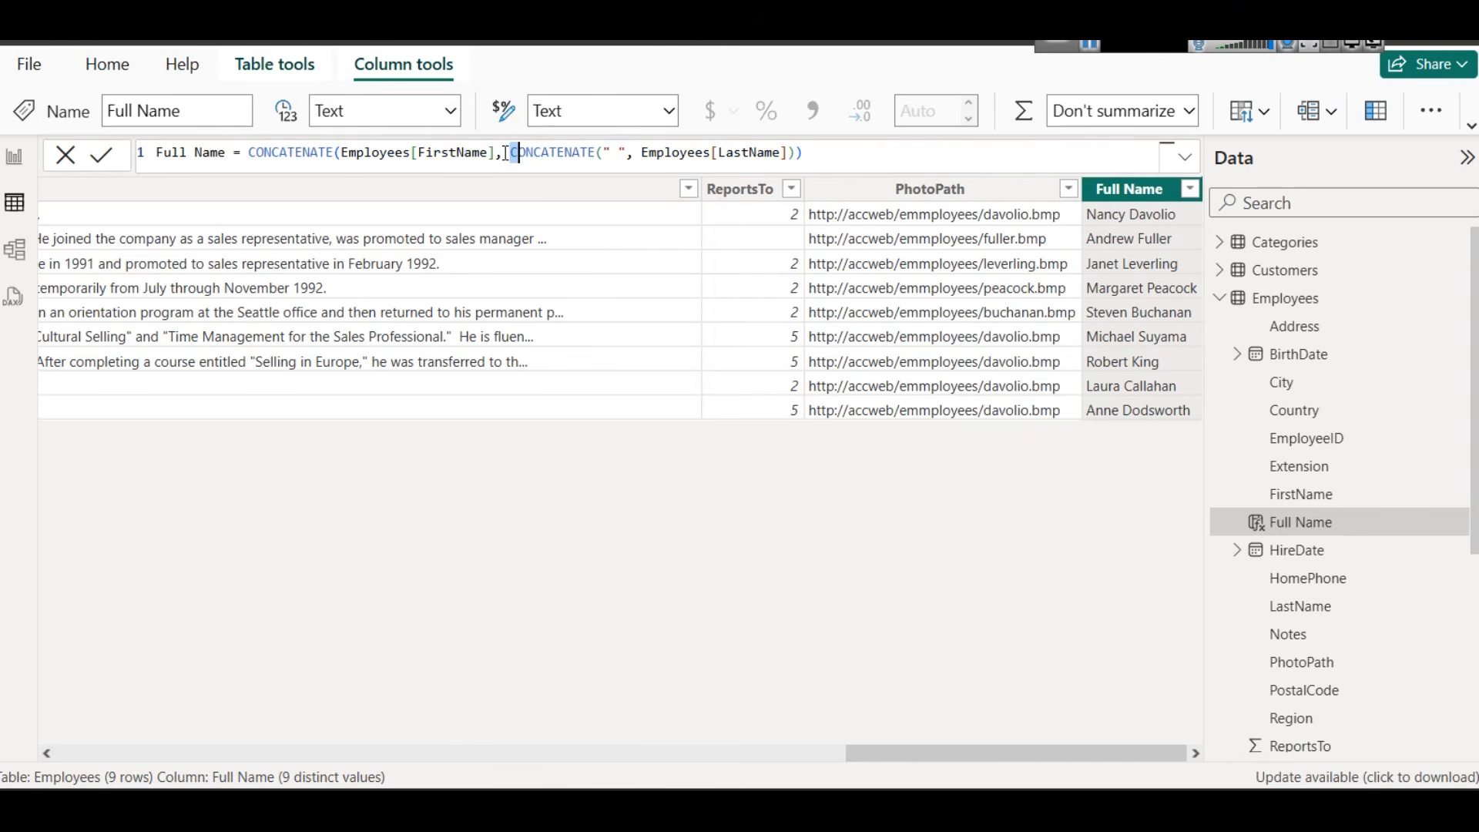
Examine the inner CONCATENATE call that joins a space with Employees[LastName] in the Full Name formula
key(shift+Left)
key(shift+Left)
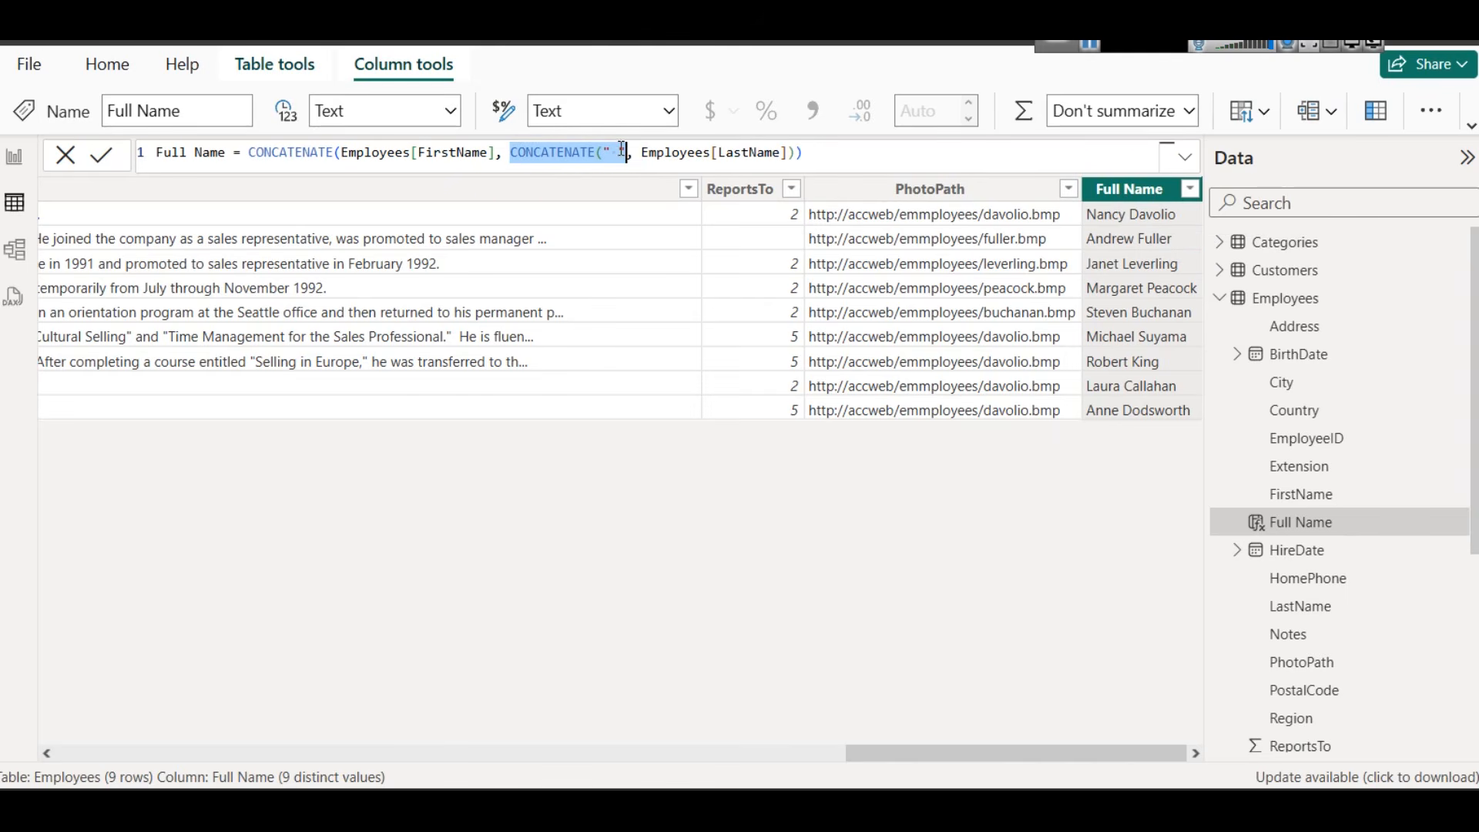
drag(801, 152, 519, 152)
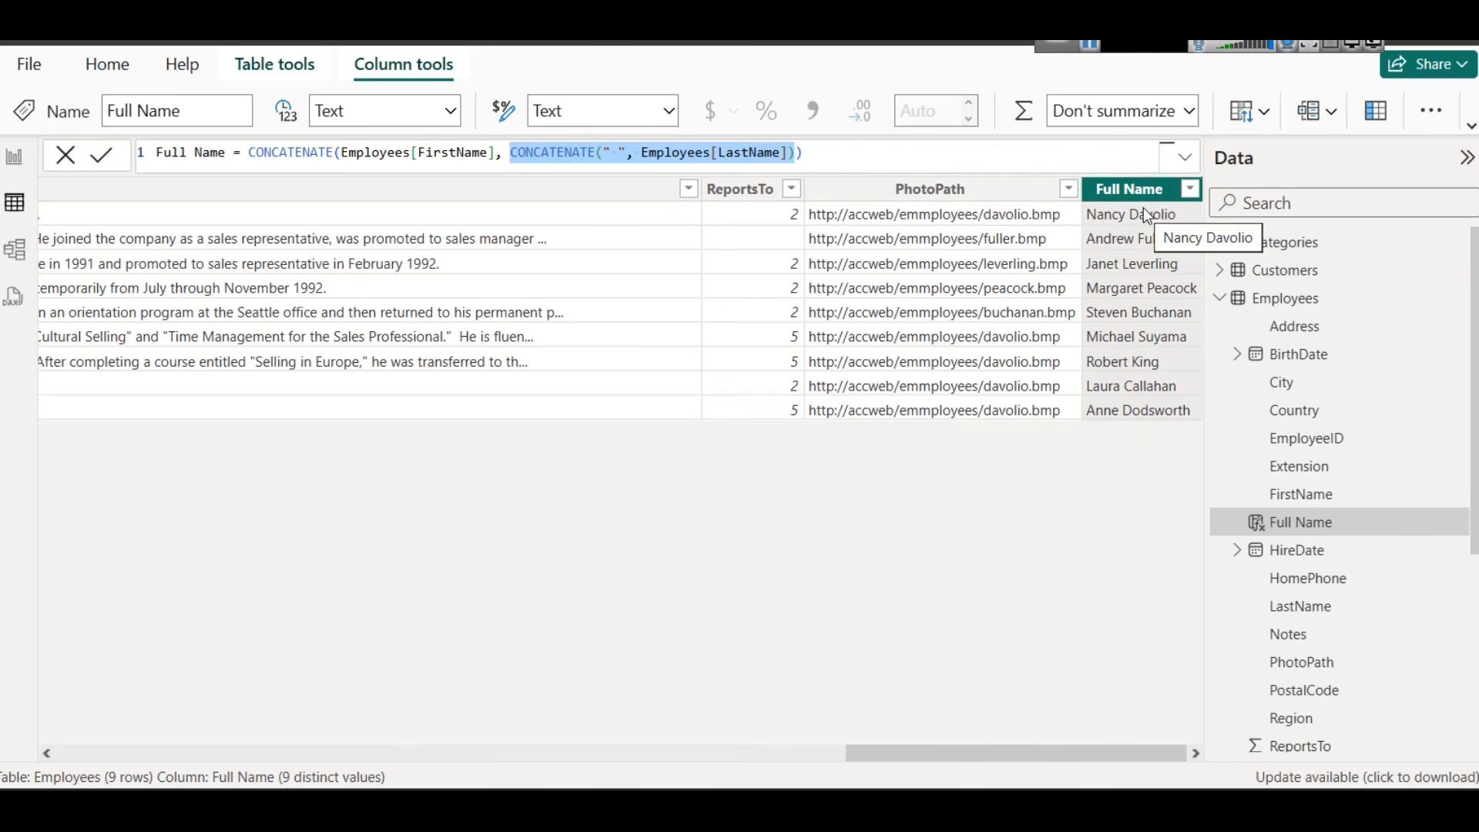
Return to Report view and examine which table field the Customer City slicer on Summary D2 uses
click(14, 159)
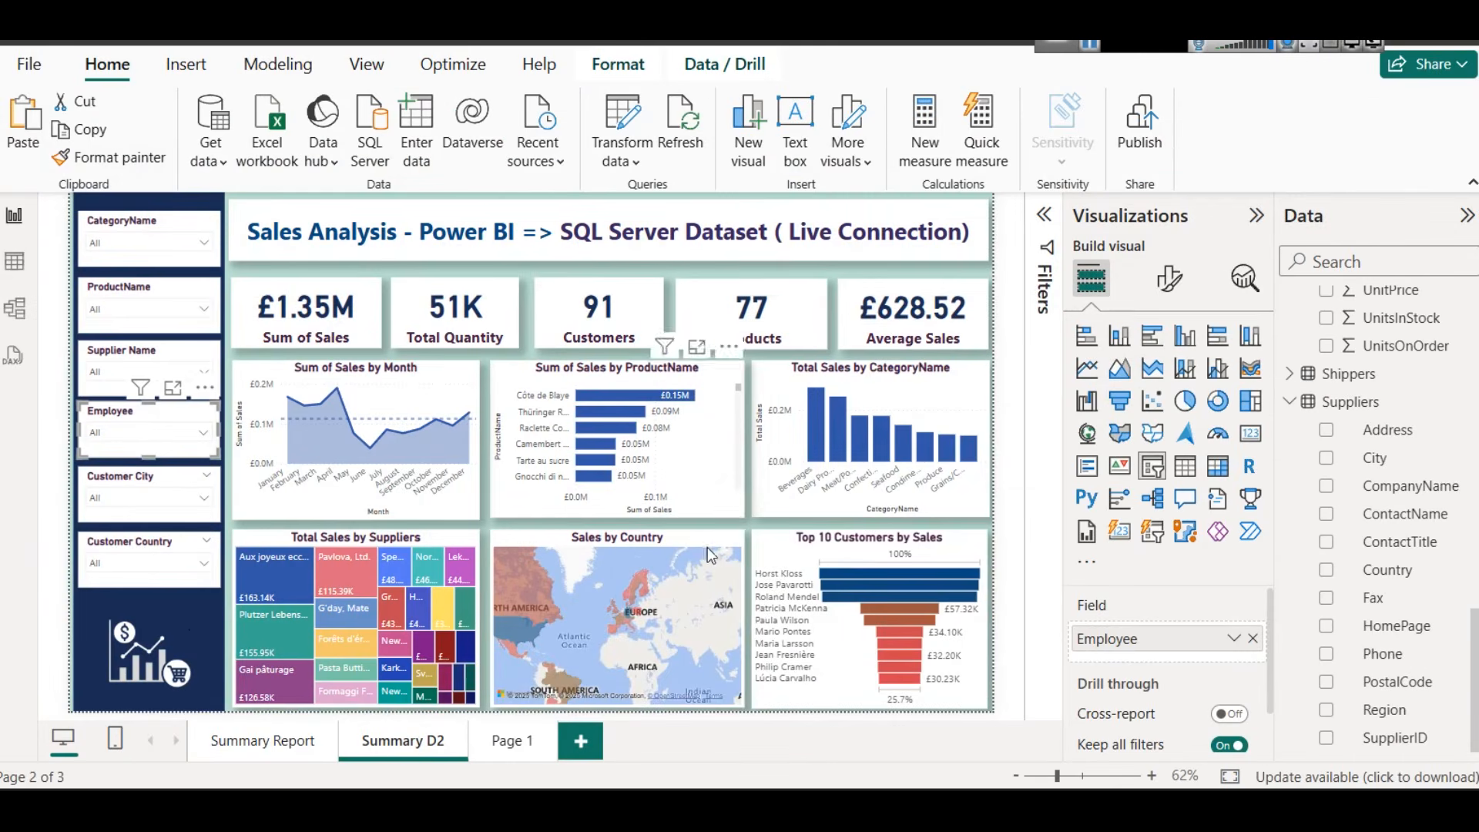
click(142, 480)
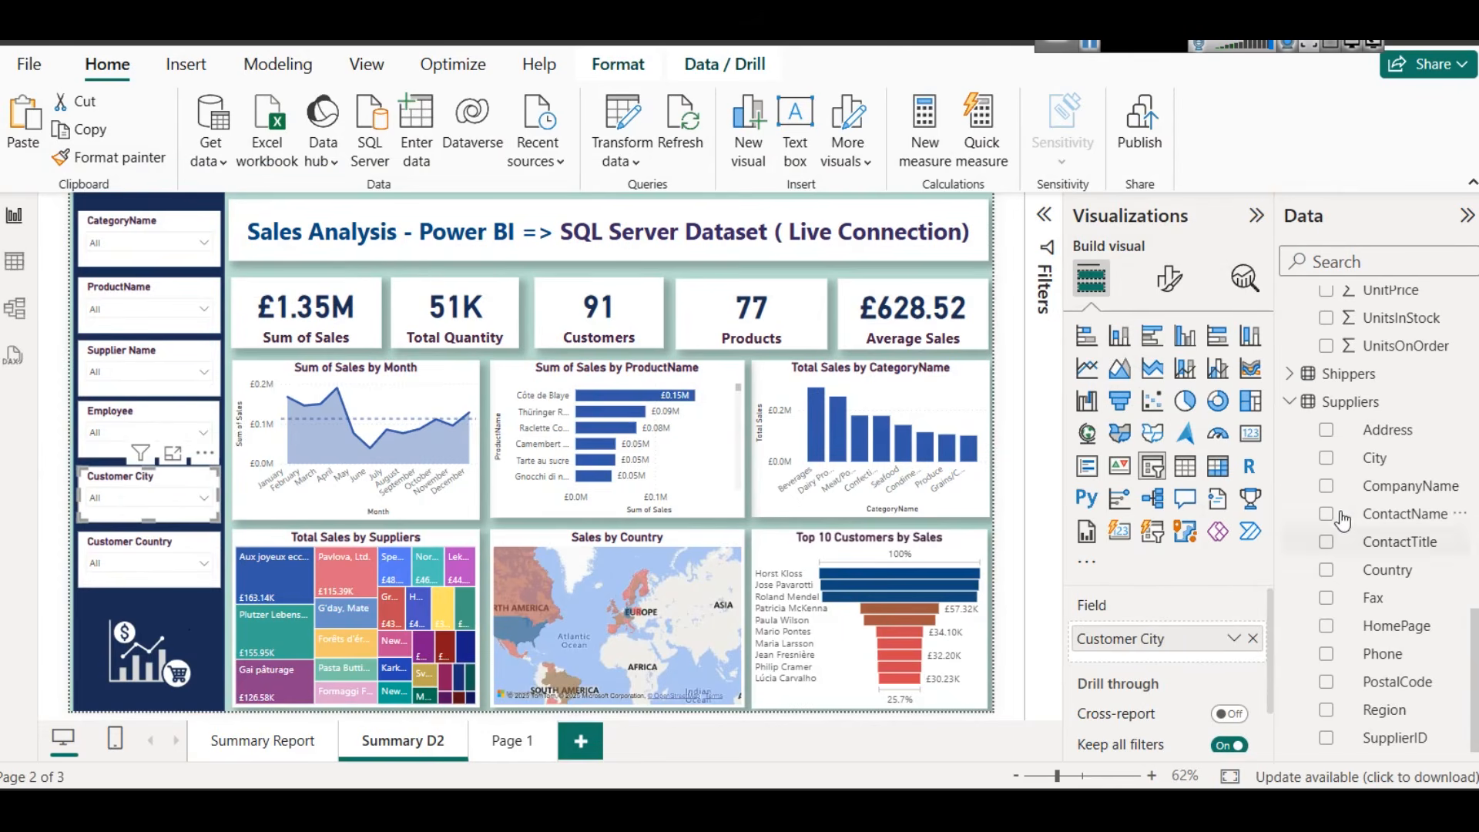
scroll(1371, 555, up, 15)
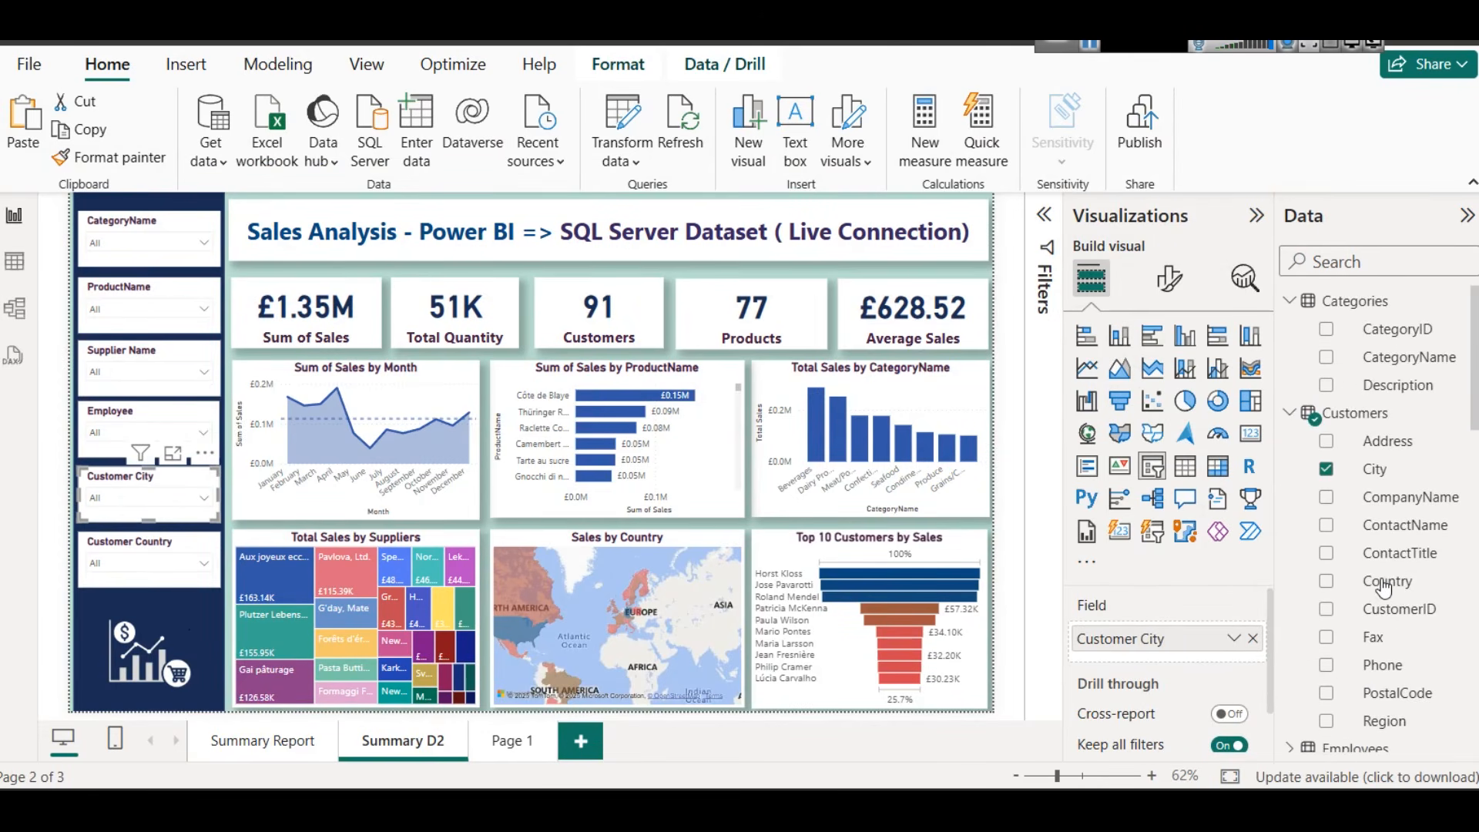
scroll(1350, 570, down, 5)
scroll(1350, 570, down, 4)
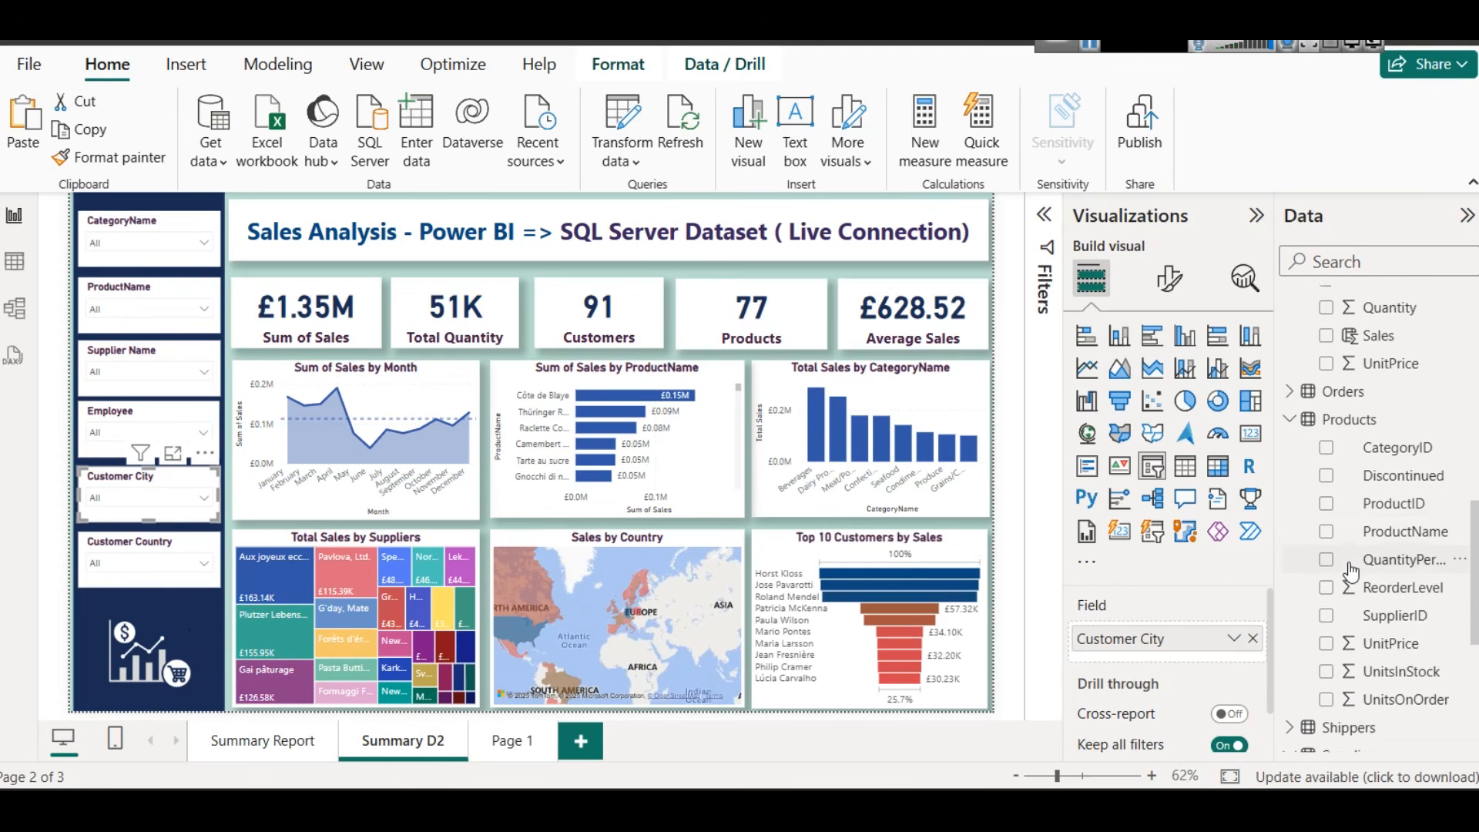
scroll(1350, 570, up, 2)
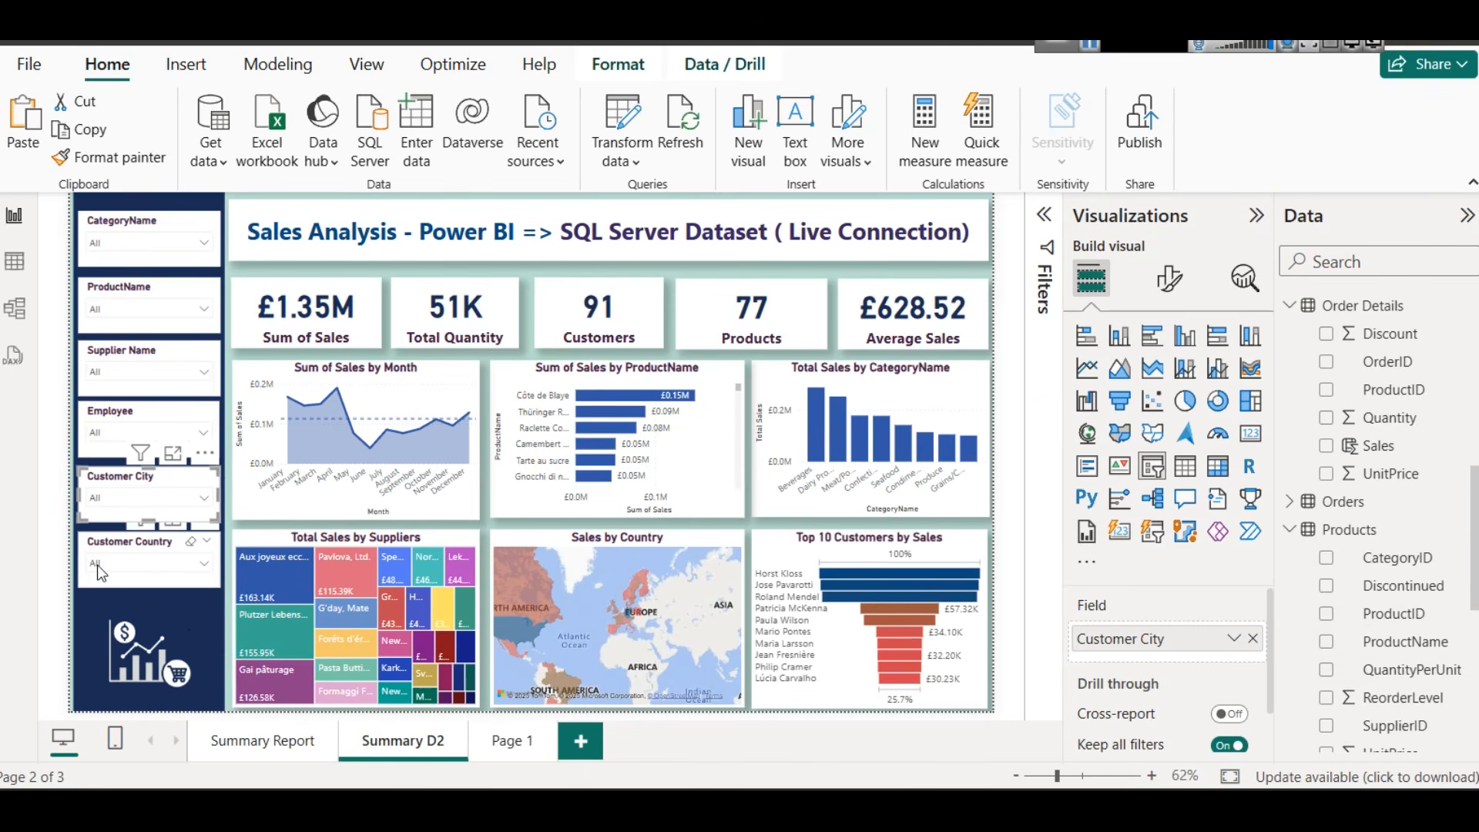
click(399, 275)
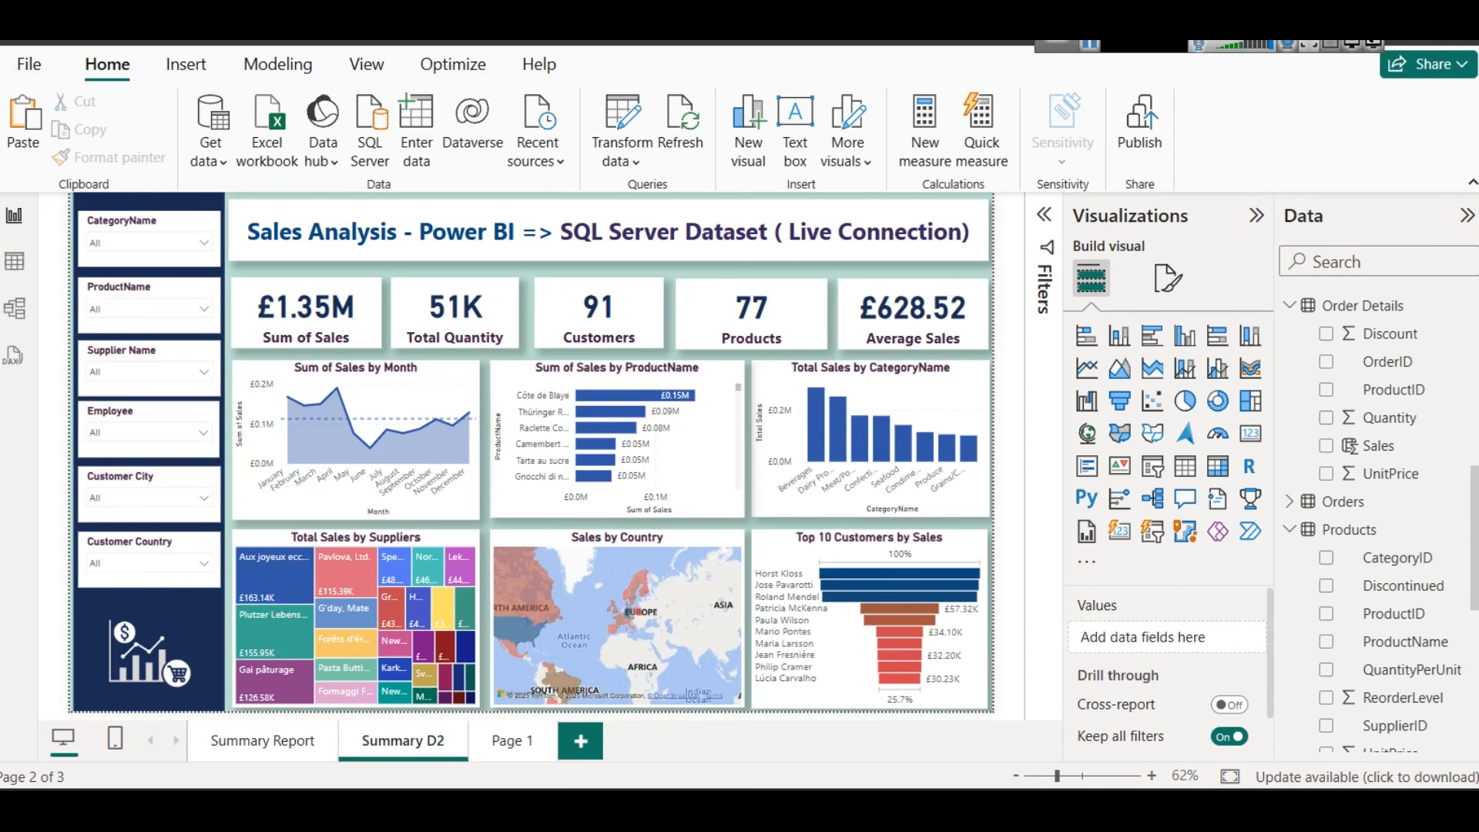
Give Page 1 a light teal canvas background with 12% transparency
click(508, 739)
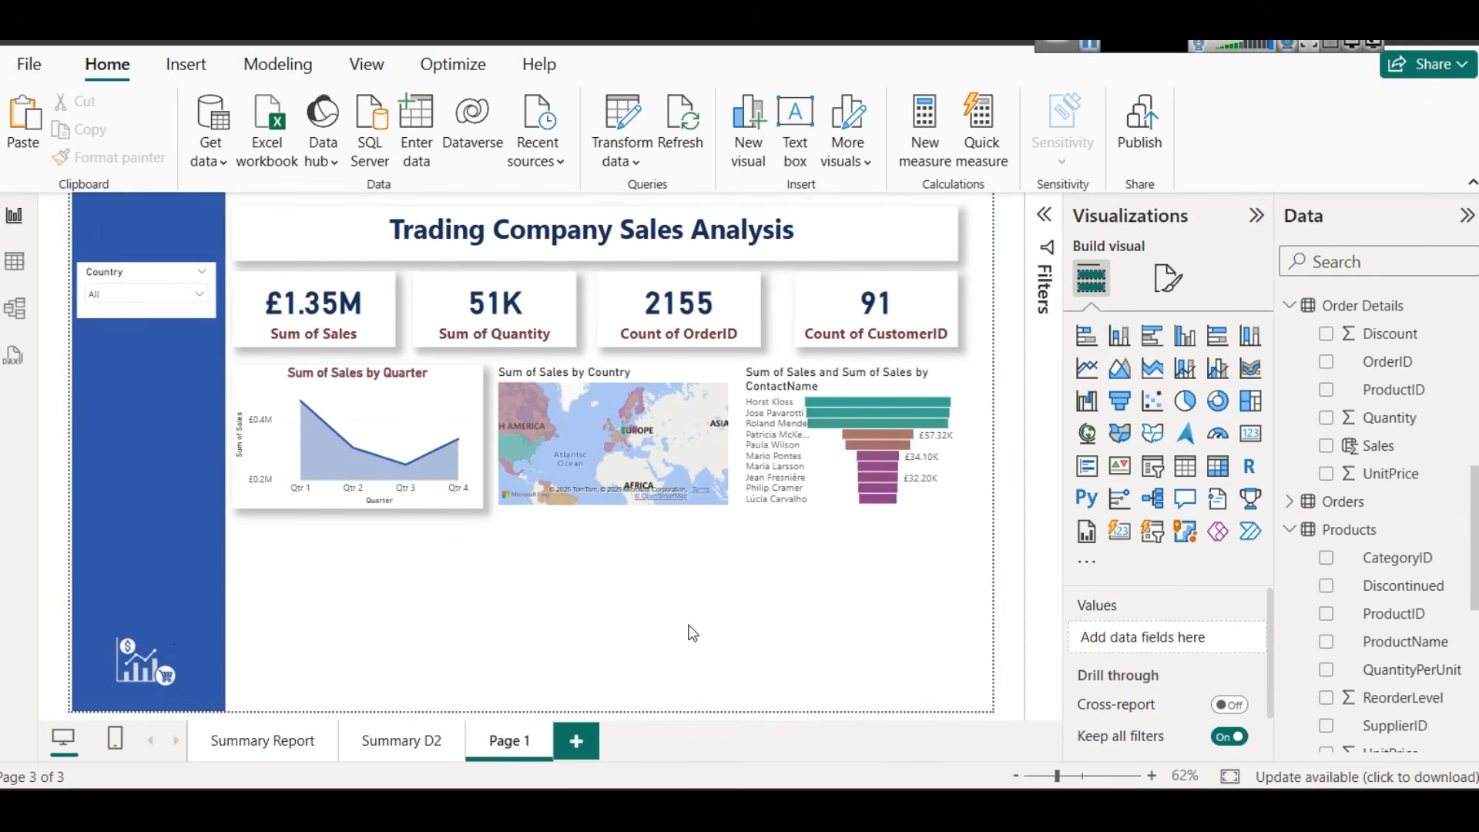
click(1167, 277)
click(1154, 484)
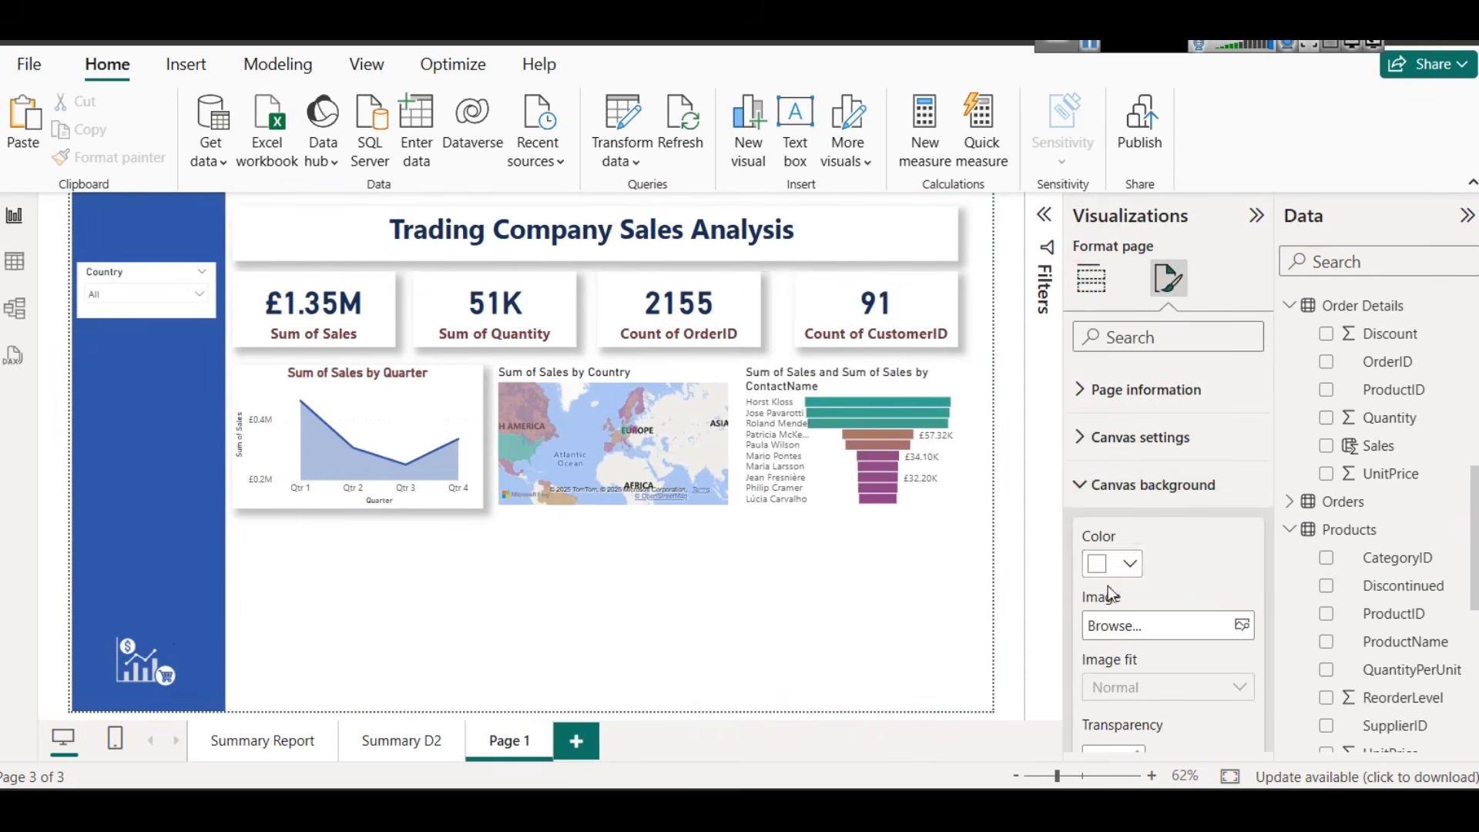
click(1112, 565)
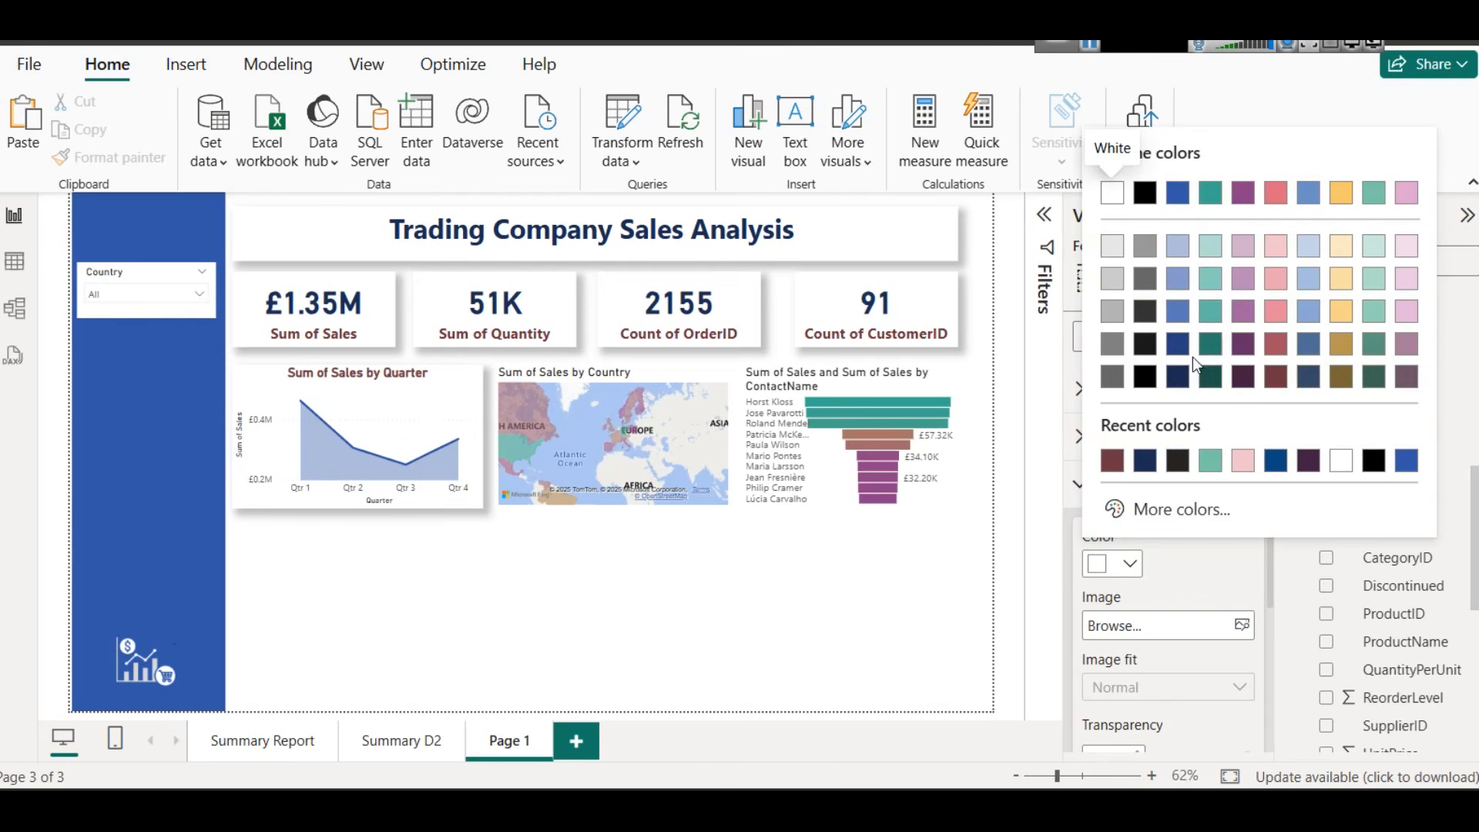
click(1211, 247)
scroll(1131, 657, down, 3)
click(1176, 533)
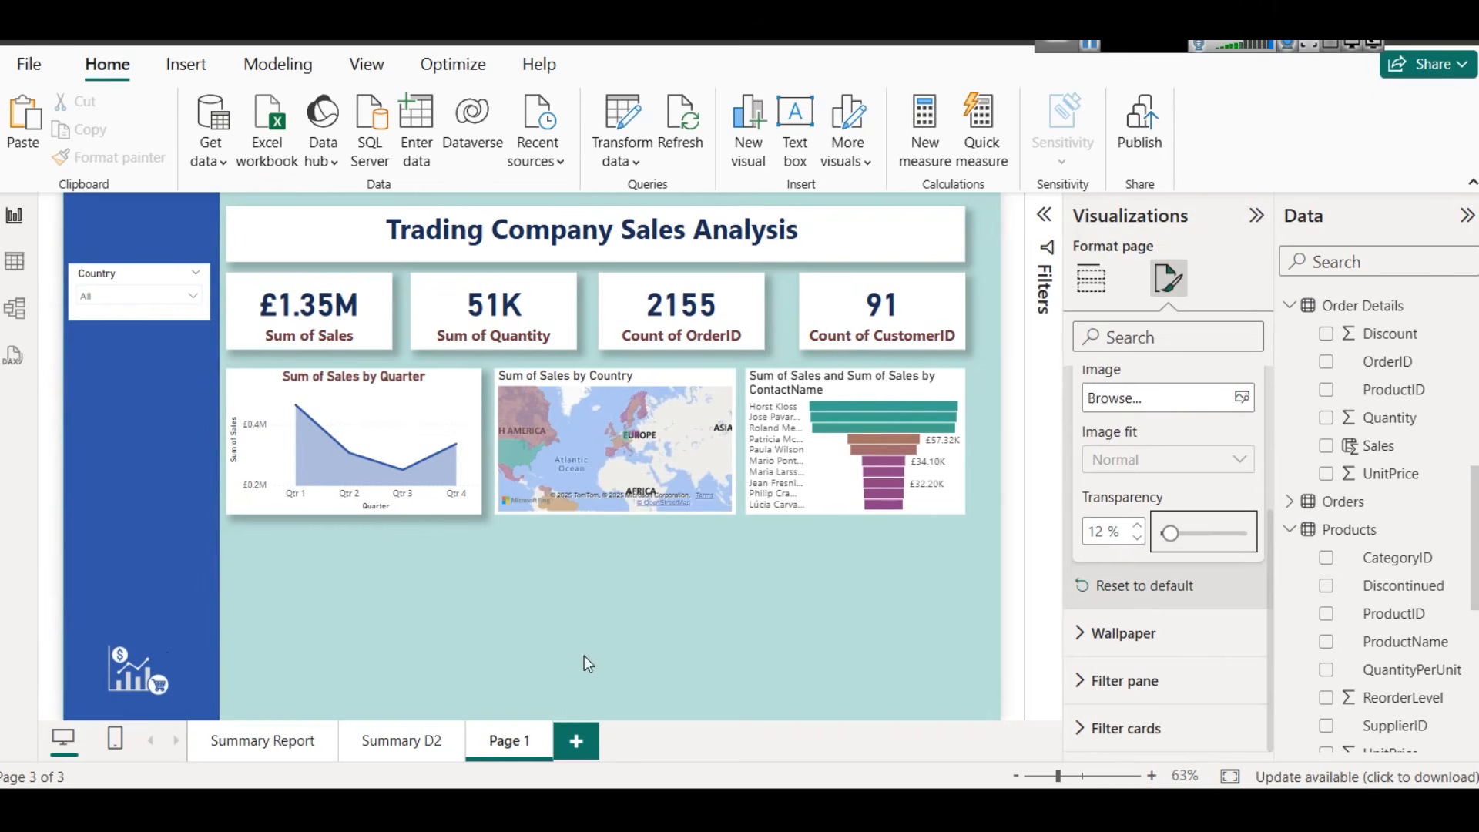
Show Summary D2, switch to the PDF viewer to look through the numbered report exercises, and return to Power BI
click(399, 751)
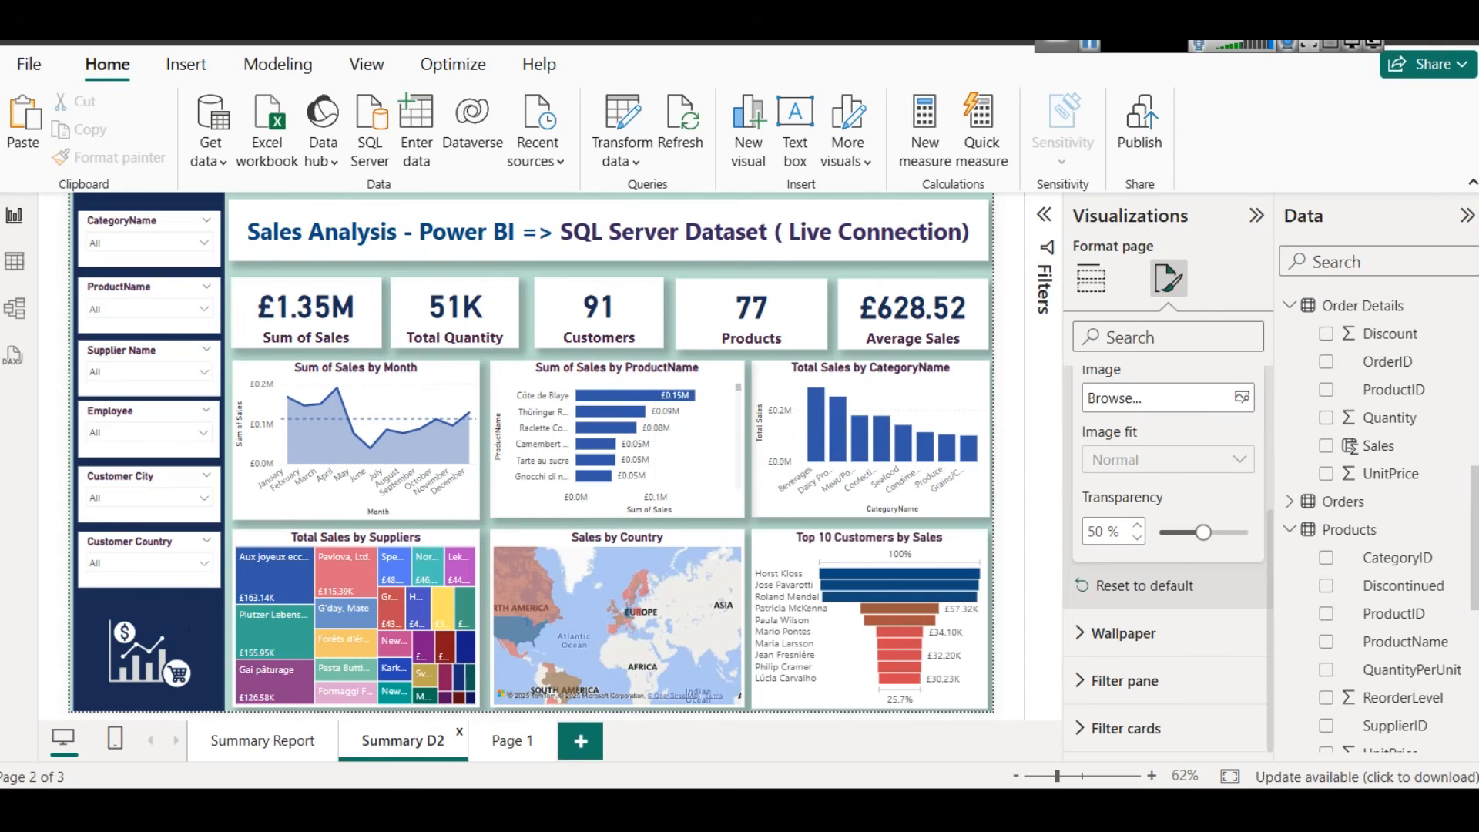
key(alt+Tab)
scroll(618, 406, down, 10)
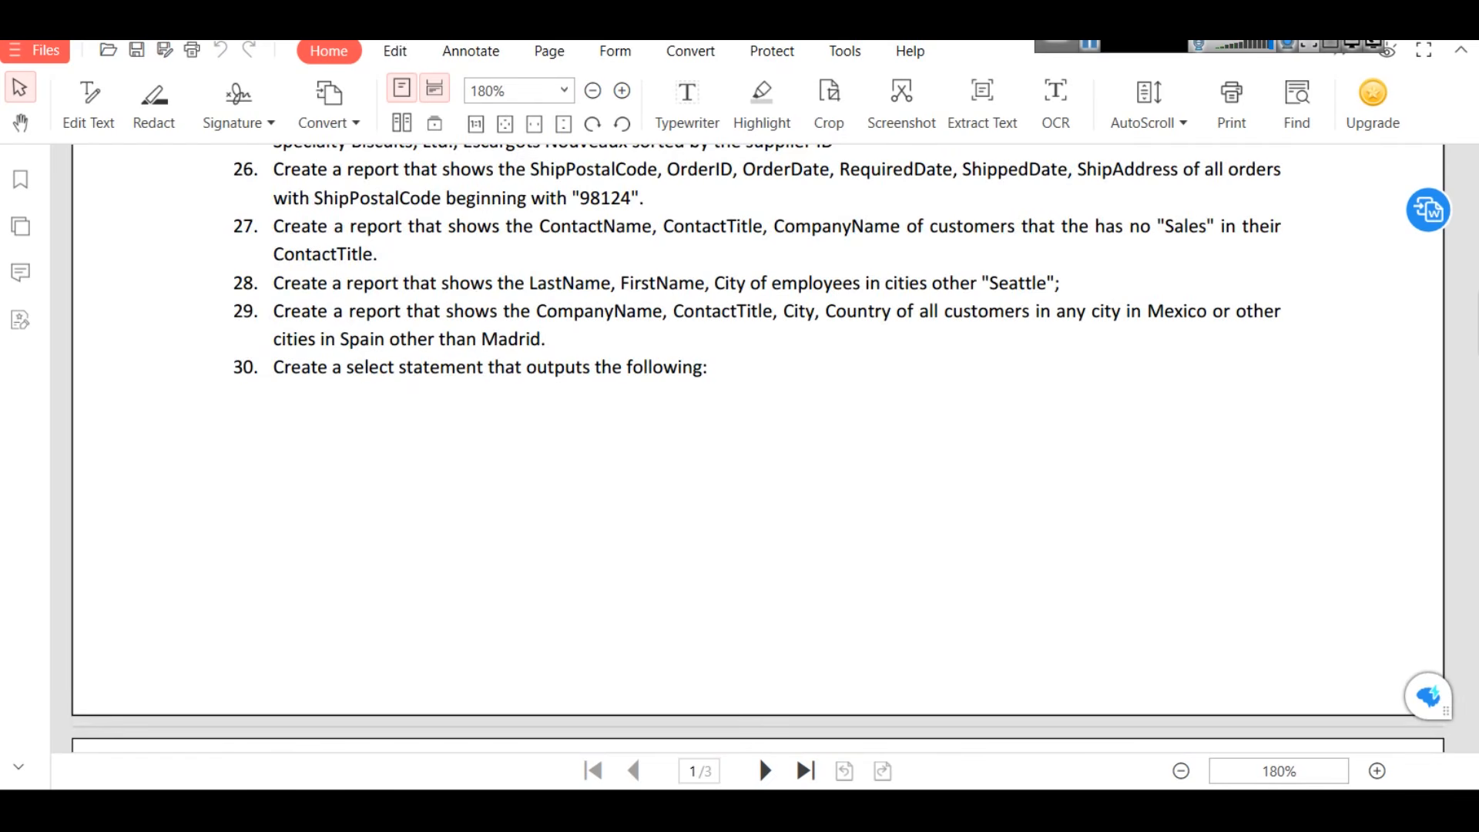
key(alt+Tab)
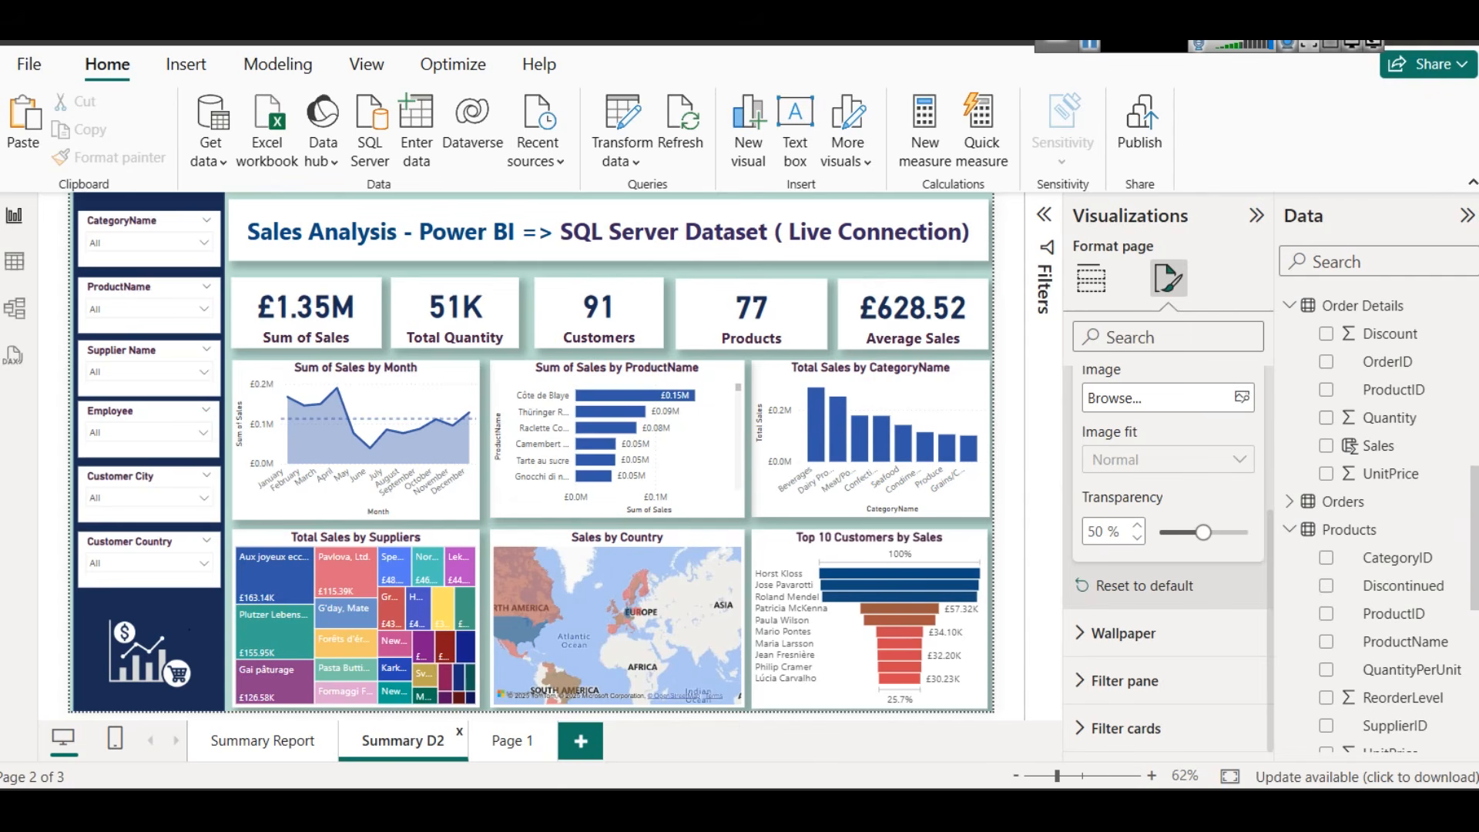
Remove the space after the opening parenthesis in the Summary D2 title so it ends with "(Live Connection)"
click(622, 652)
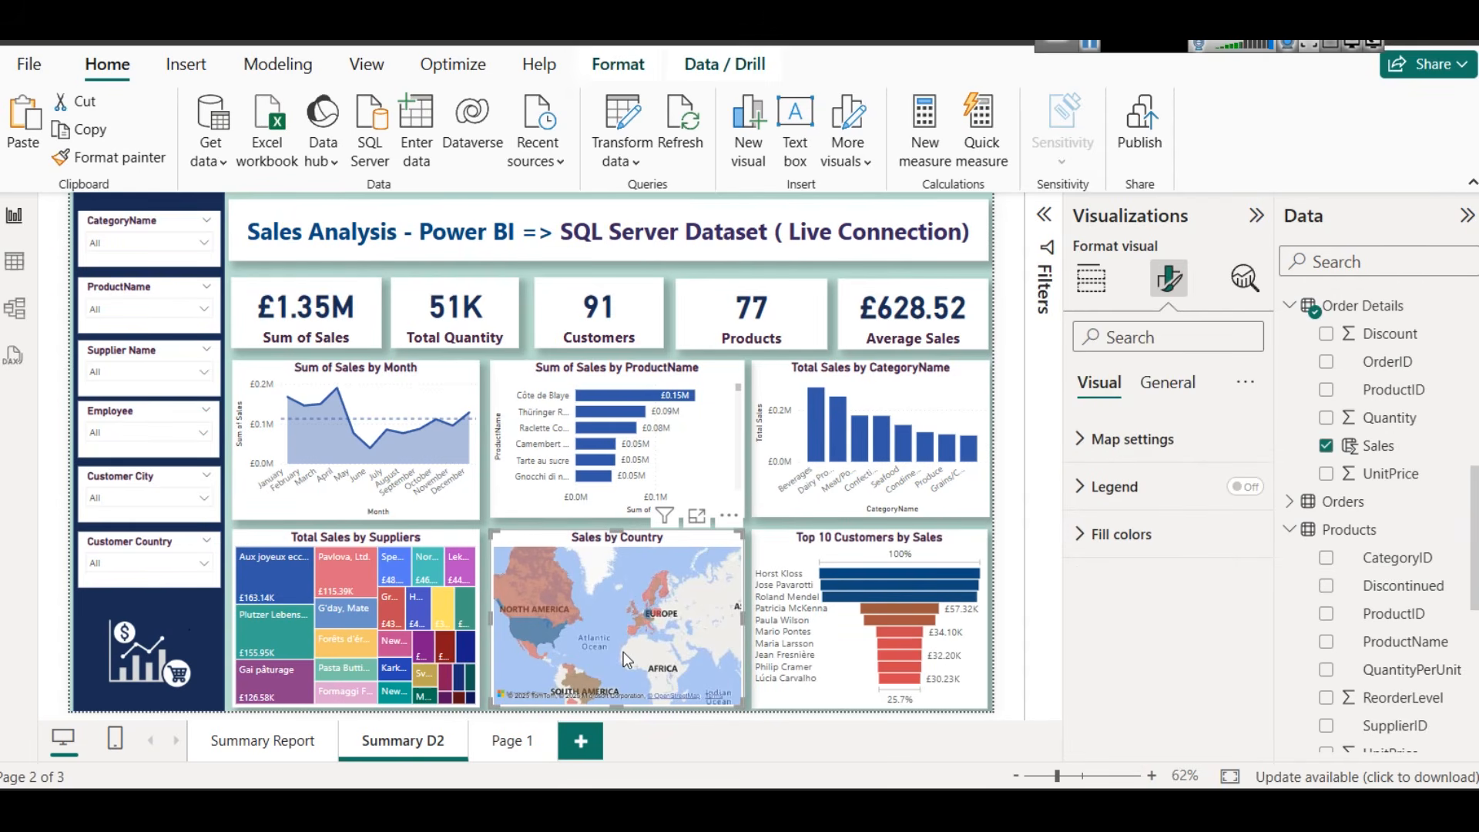
click(787, 231)
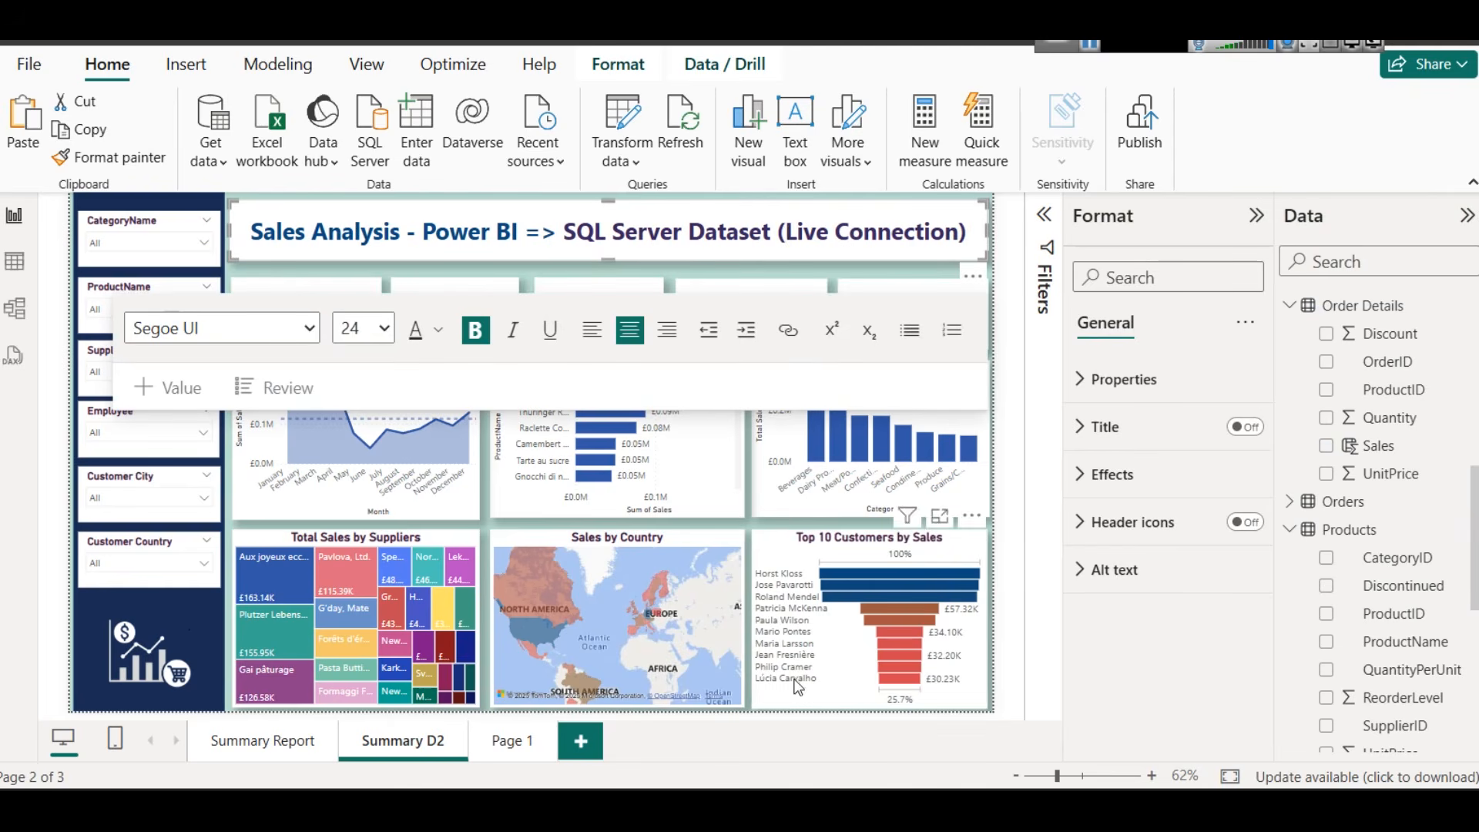
click(749, 525)
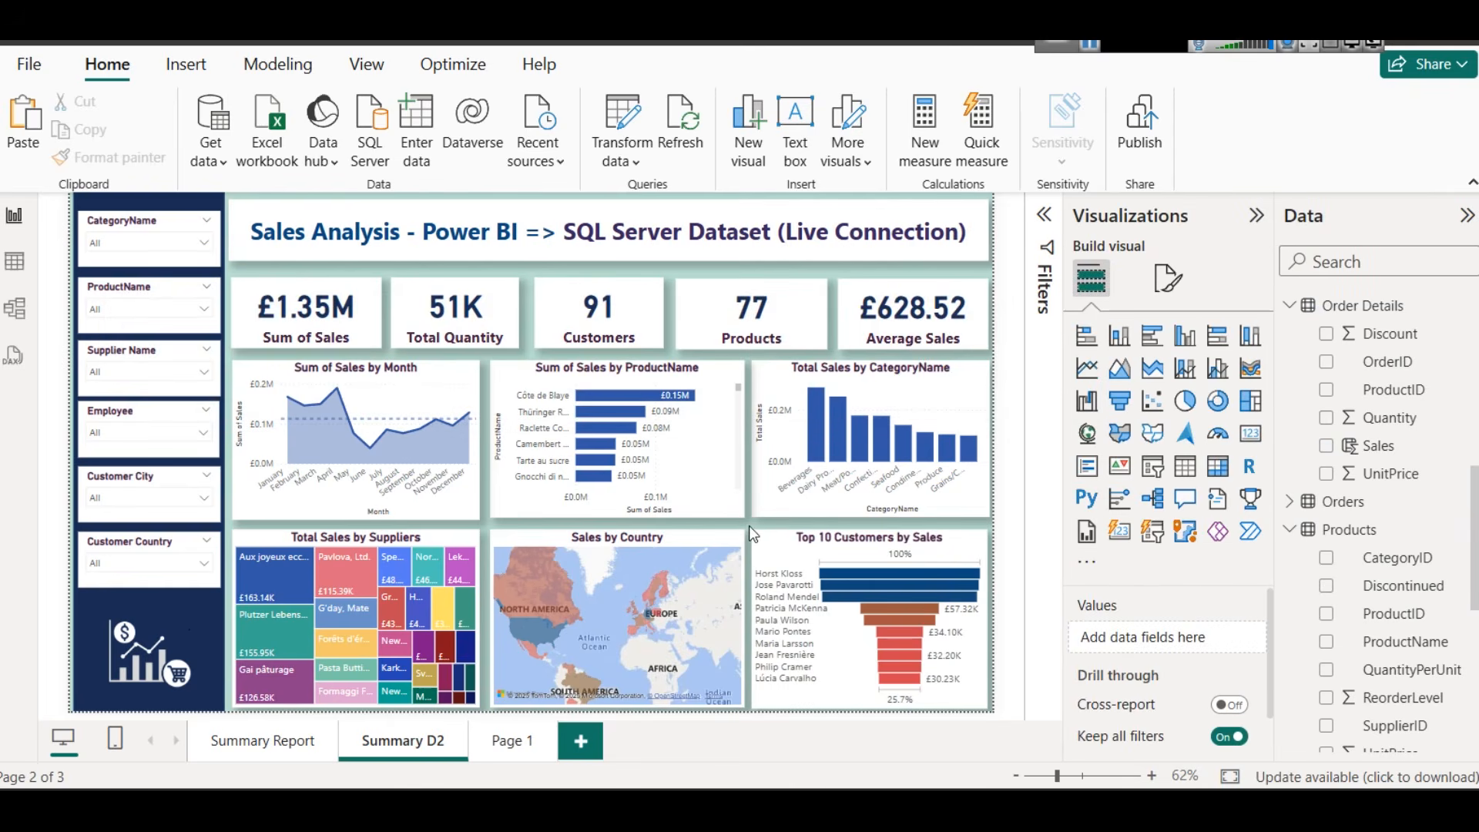